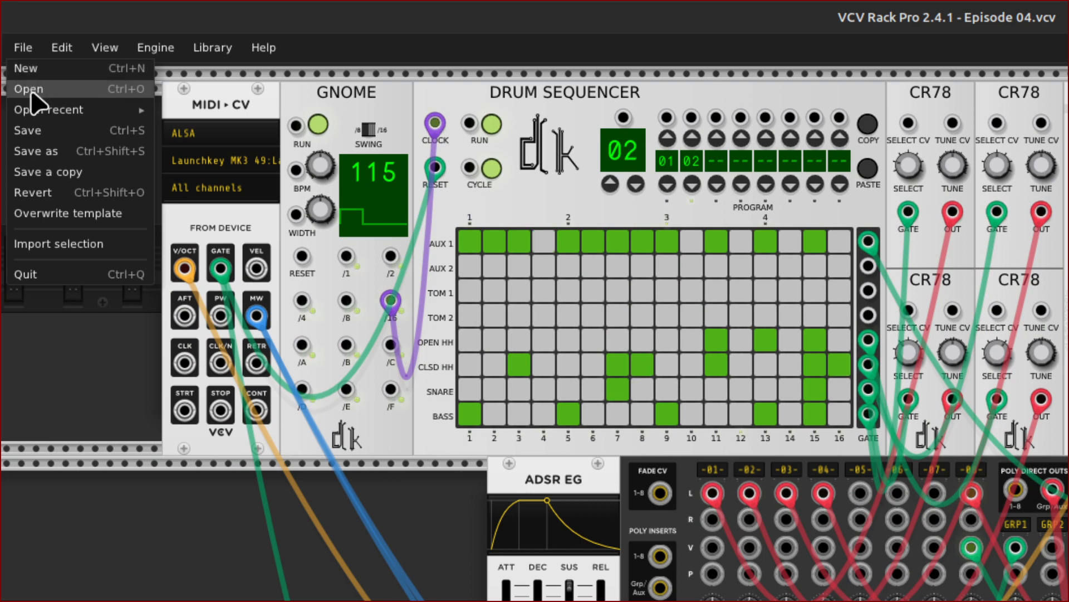
Start a new patch and add the SV Modular Drum Sequencer module from the module library
{"action": "left_click", "coordinate": [31, 69]}
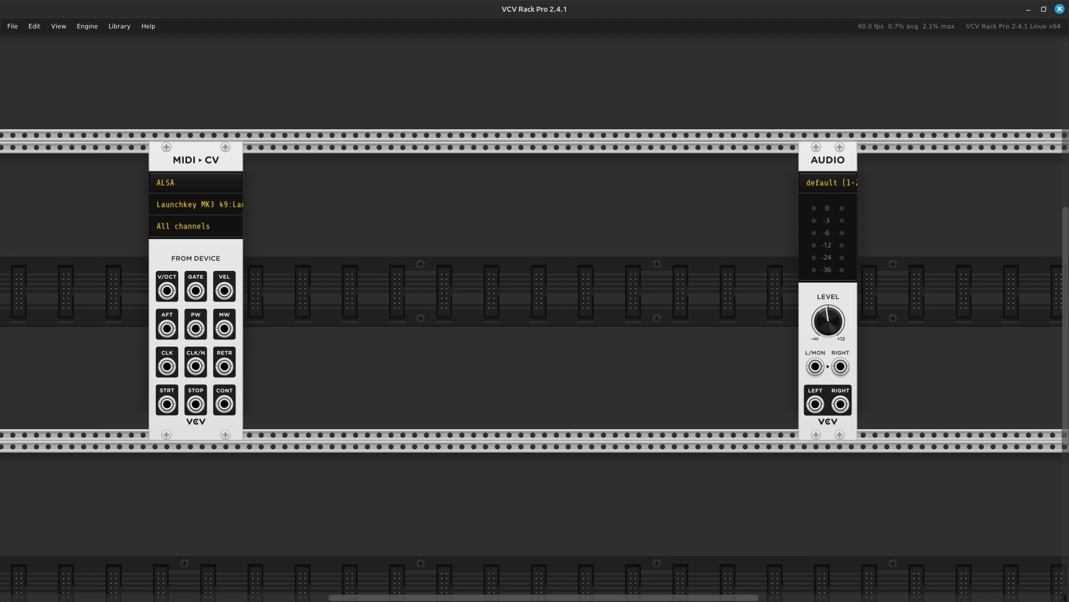
{"action": "right_click", "coordinate": [316, 287]}
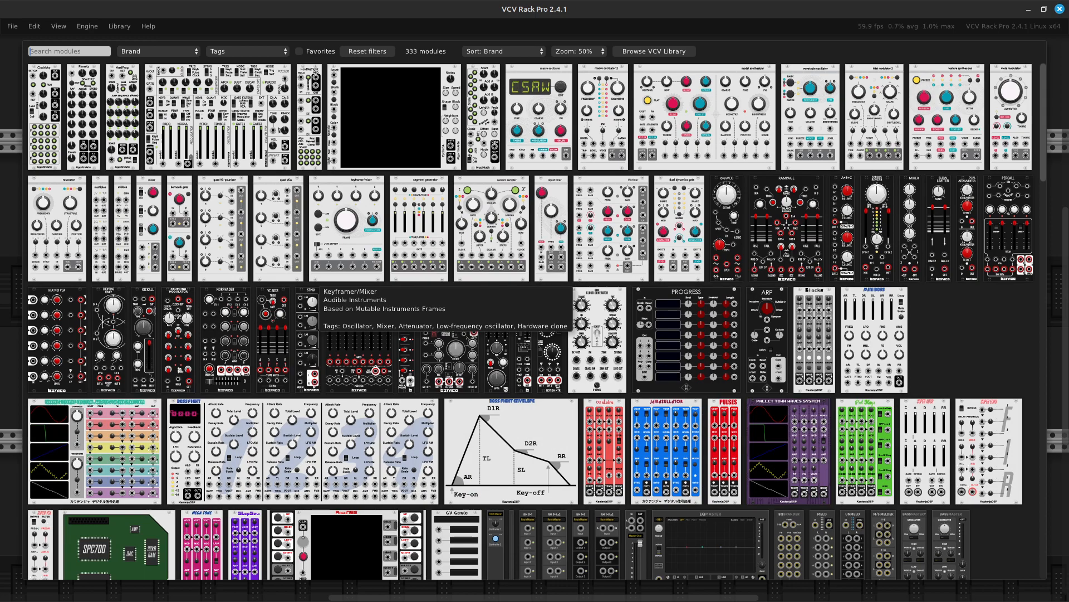
{"action": "scroll", "coordinate": [755, 426], "scroll_direction": "down", "scroll_amount": 5}
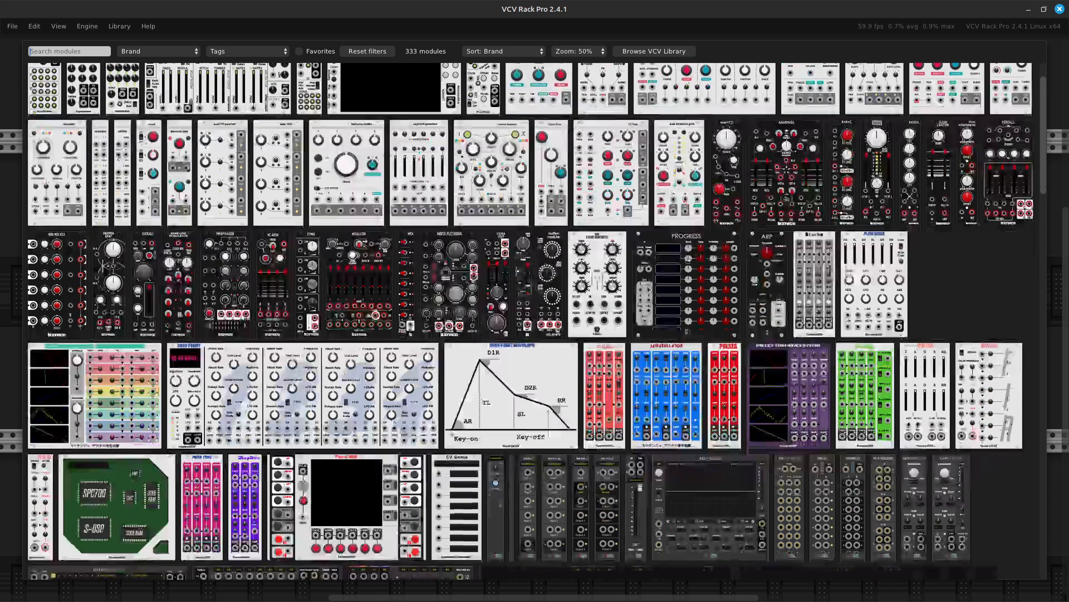
{"action": "scroll", "coordinate": [755, 426], "scroll_direction": "down", "scroll_amount": 7}
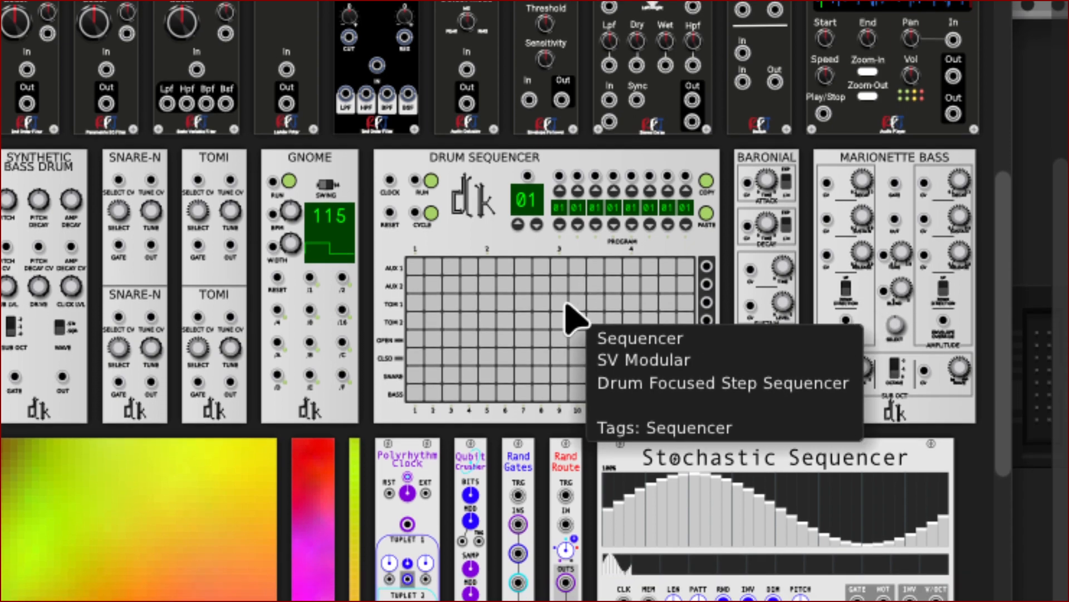
{"action": "scroll", "coordinate": [574, 312], "scroll_direction": "down", "scroll_amount": 10}
{"action": "scroll", "coordinate": [663, 318], "scroll_direction": "up", "scroll_amount": 12}
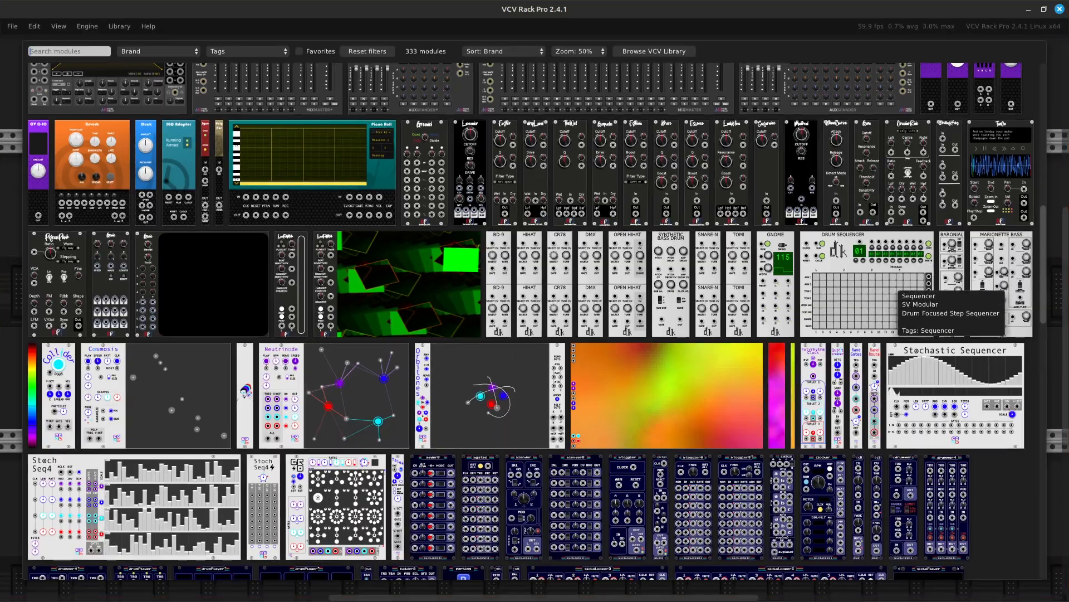
{"action": "key", "text": "Escape"}
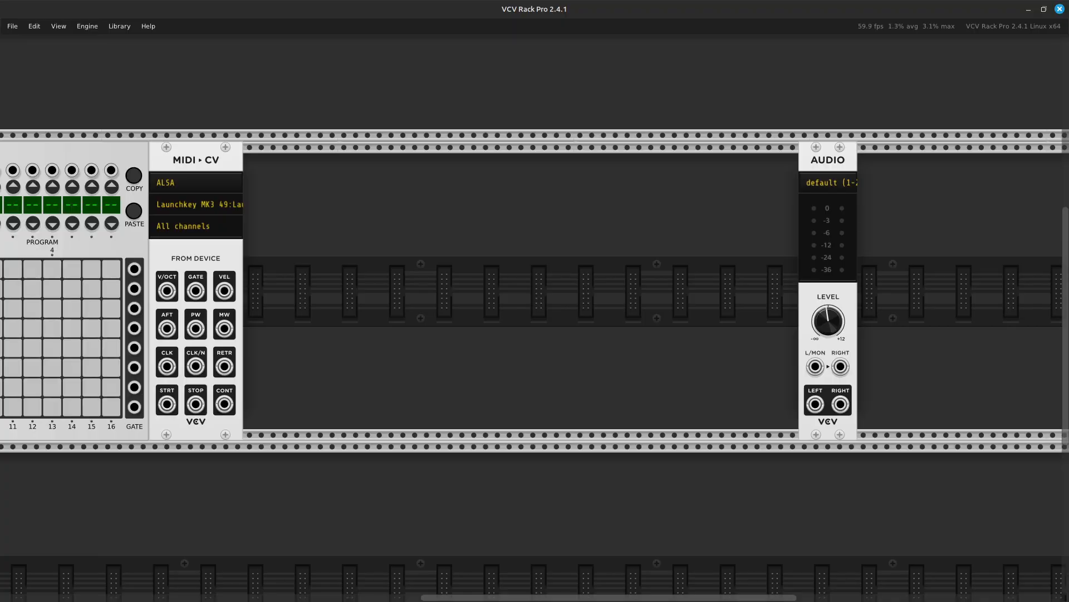
Place the Drum Sequencer between the MIDI-CV and Audio modules, and shift MIDI-CV further left to widen the gap
{"action": "key", "text": "Left"}
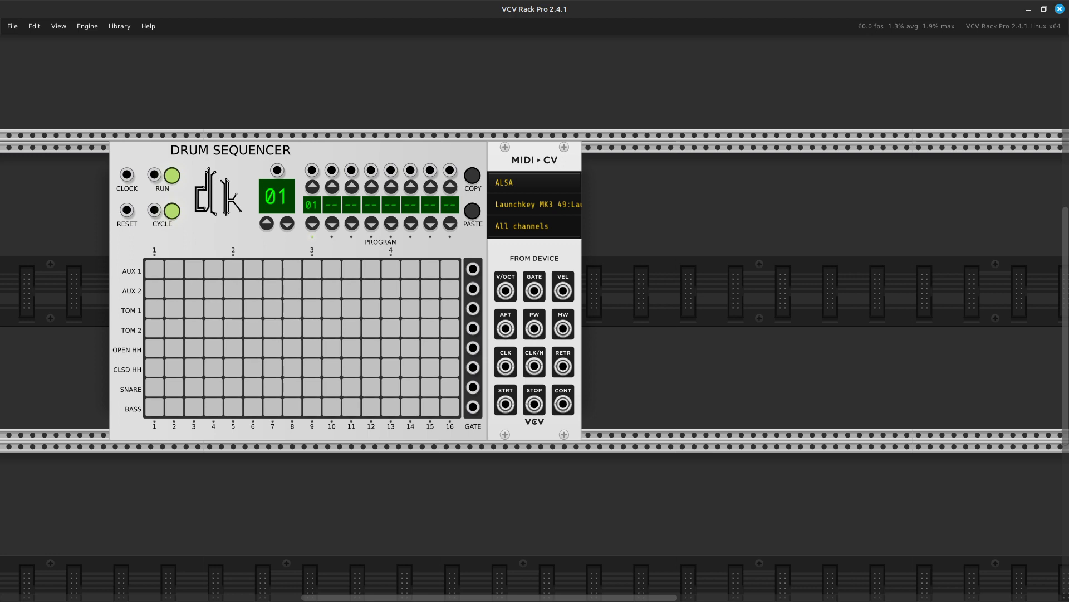
{"action": "left_click_drag", "start_coordinate": [231, 152], "coordinate": [833, 152]}
{"action": "key", "text": "Right"}
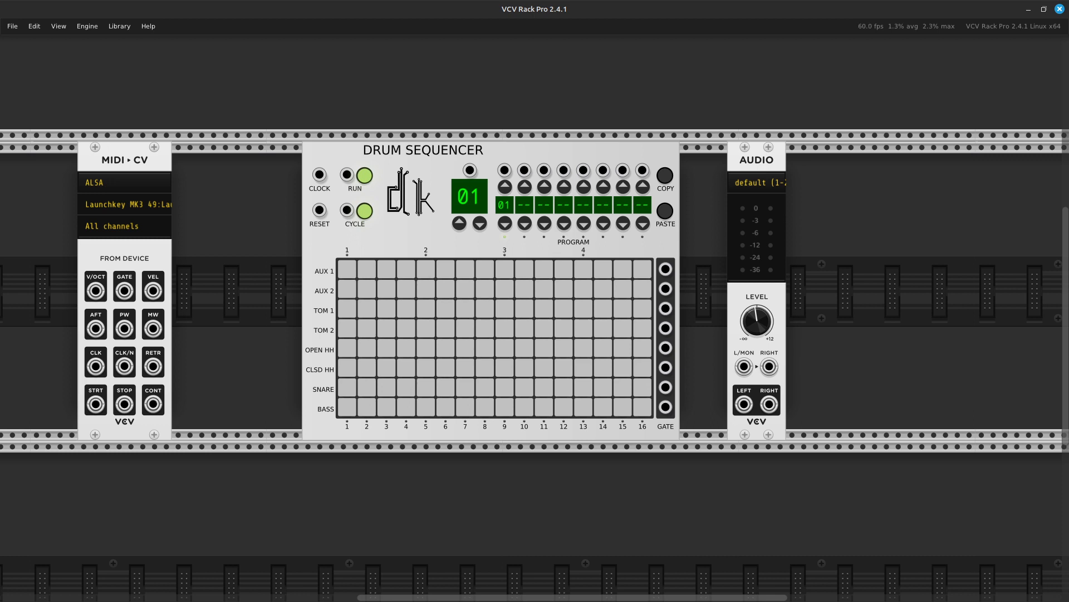
{"action": "left_click_drag", "start_coordinate": [125, 151], "coordinate": [54, 152]}
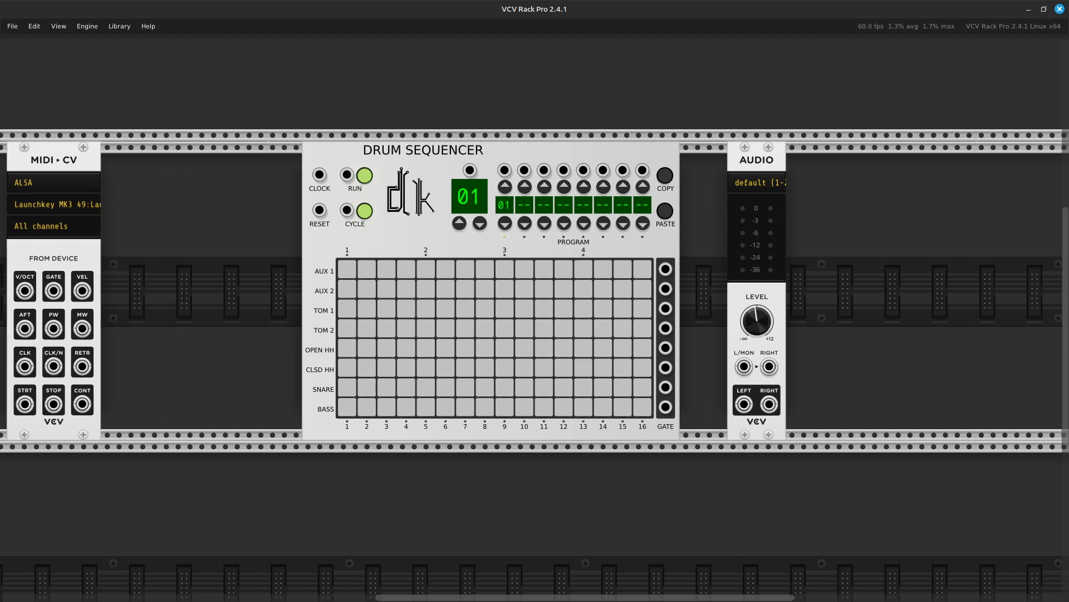
Search the module library for "gnome" and add the SV Modular Gnome clock between MIDI-CV and the Drum Sequencer
{"action": "key", "text": "Return"}
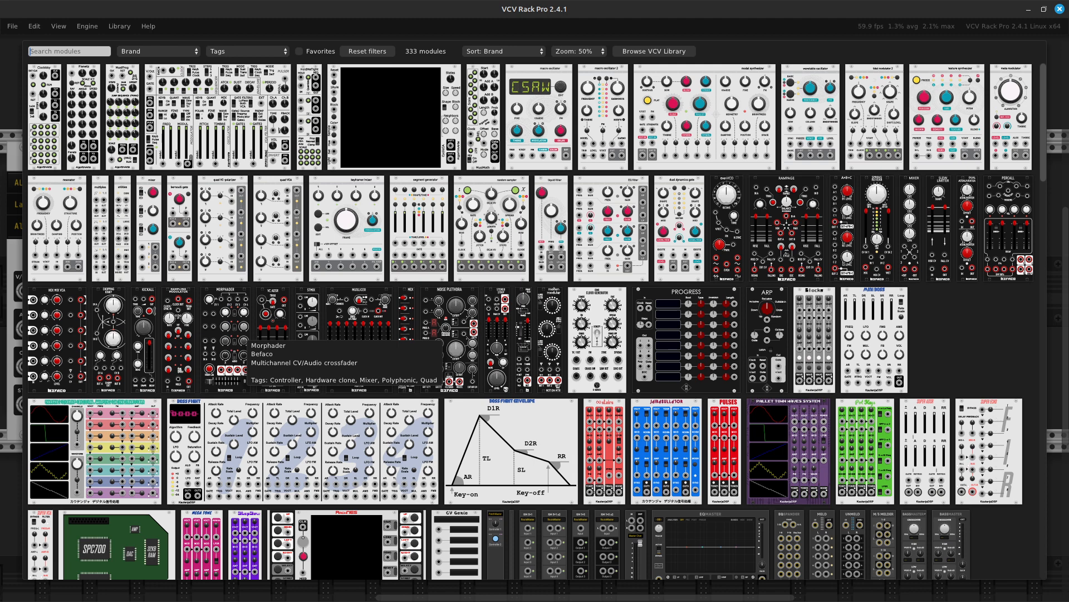
{"action": "type", "text": "gnome"}
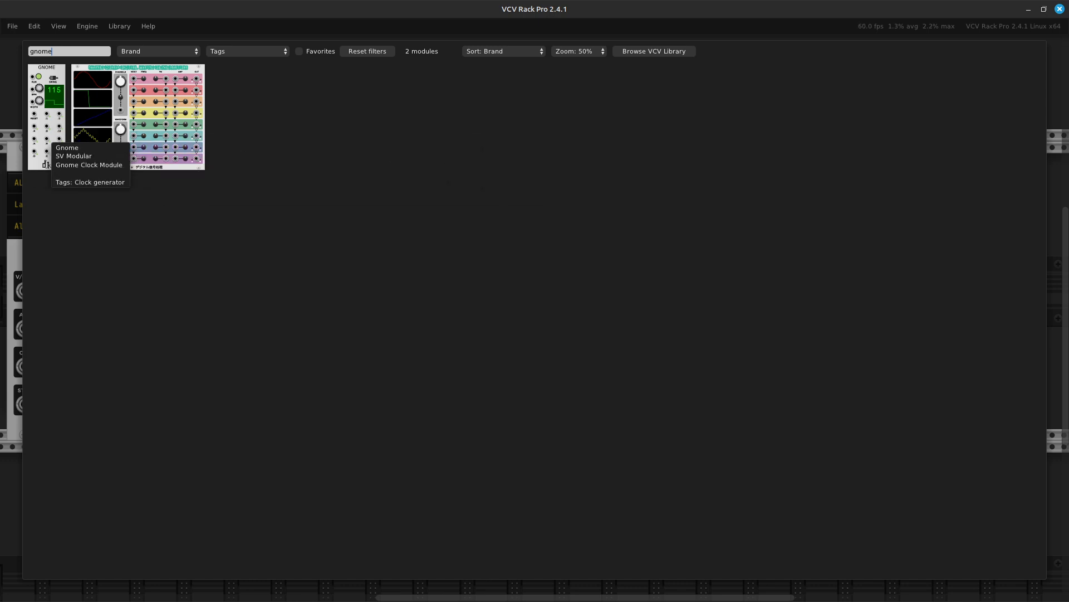
{"action": "left_click", "coordinate": [49, 137]}
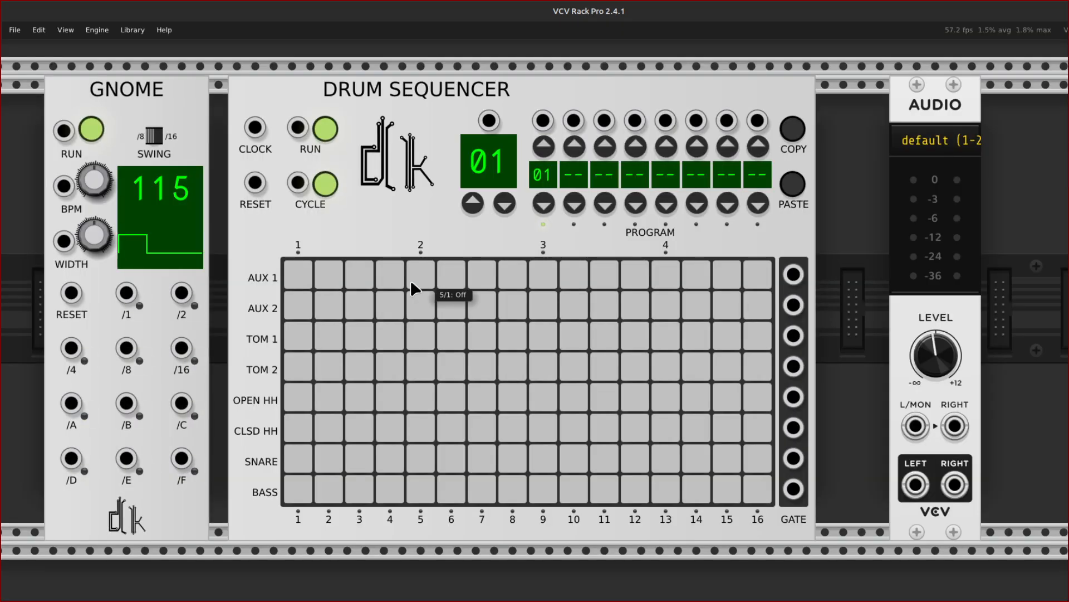
Move the Gnome module flush against MIDI-CV and the Drum Sequencer flush against Gnome
{"action": "scroll", "coordinate": [311, 146], "scroll_direction": "left", "scroll_amount": 5}
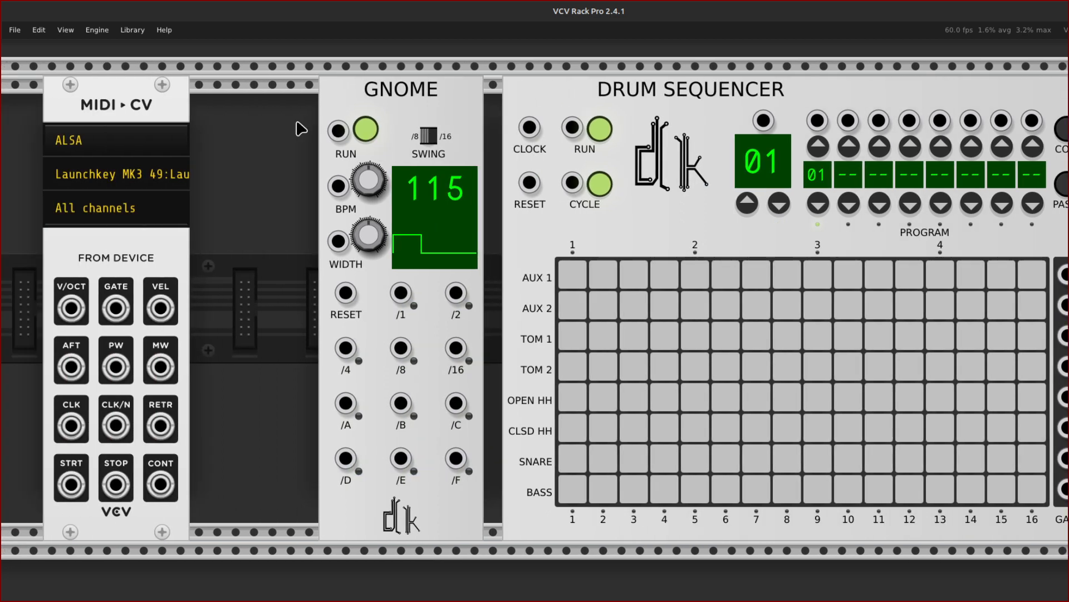
{"action": "left_click_drag", "start_coordinate": [385, 97], "coordinate": [248, 94]}
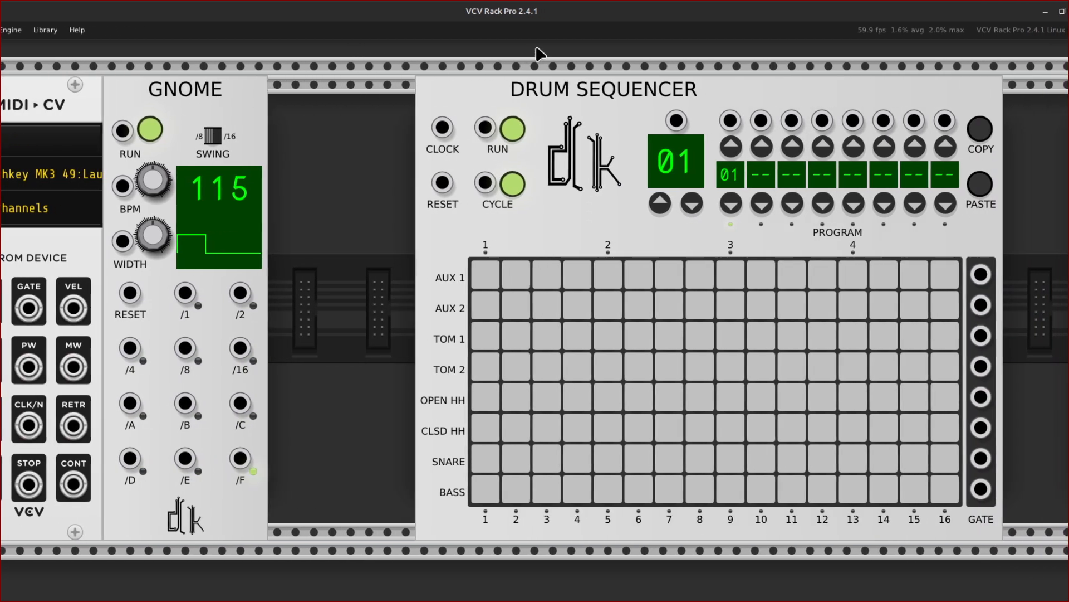
{"action": "left_click_drag", "start_coordinate": [581, 90], "coordinate": [420, 98]}
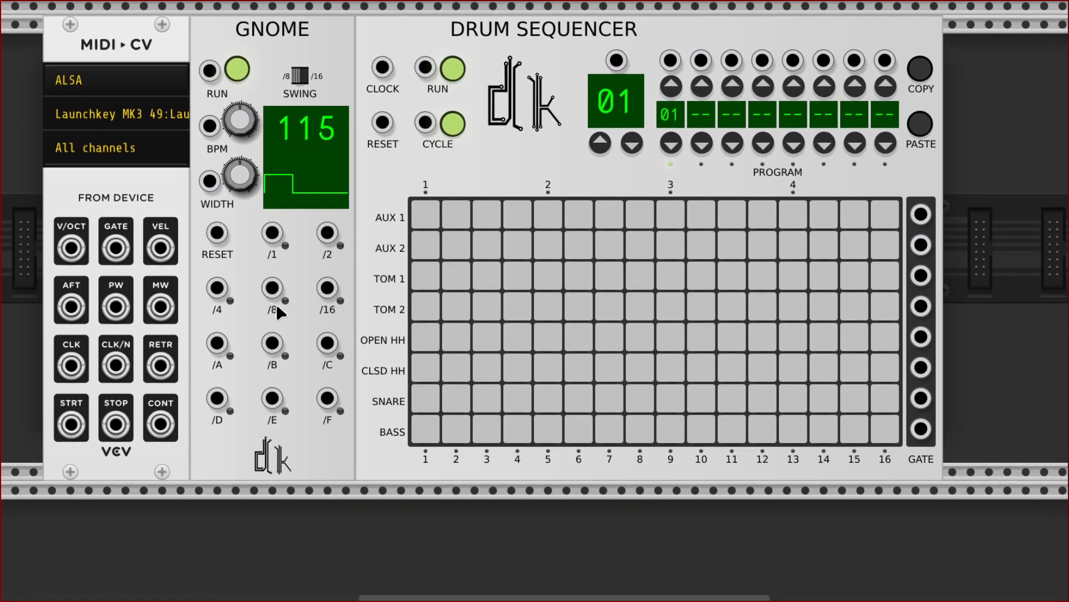
Connect Gnome's /16 output to the Drum Sequencer's CLOCK input with a purple cable
{"action": "right_click", "coordinate": [331, 307]}
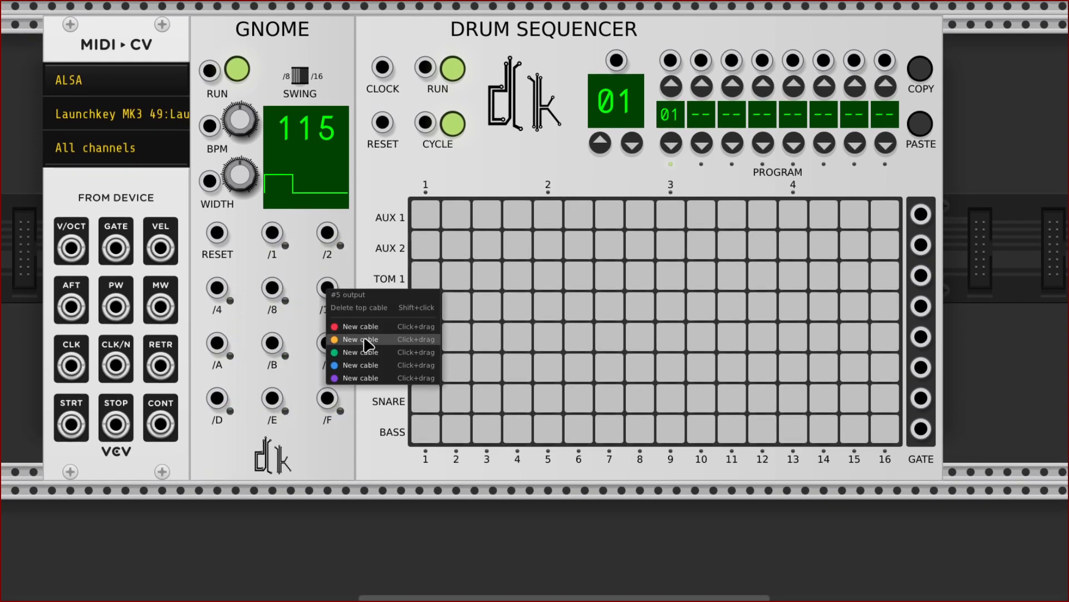
{"action": "left_click_drag", "start_coordinate": [368, 378], "coordinate": [363, 262]}
{"action": "left_click_drag", "start_coordinate": [364, 306], "coordinate": [382, 127]}
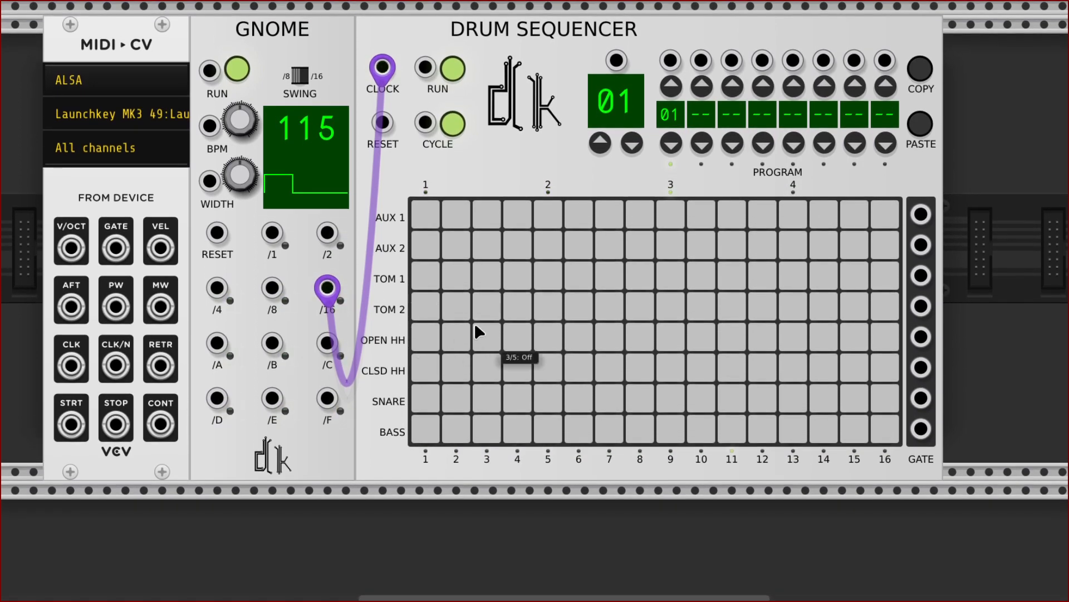
Move the Audio module further right along the rack, and open the module library with its search cleared
{"action": "scroll", "coordinate": [476, 319], "scroll_direction": "right", "scroll_amount": 8}
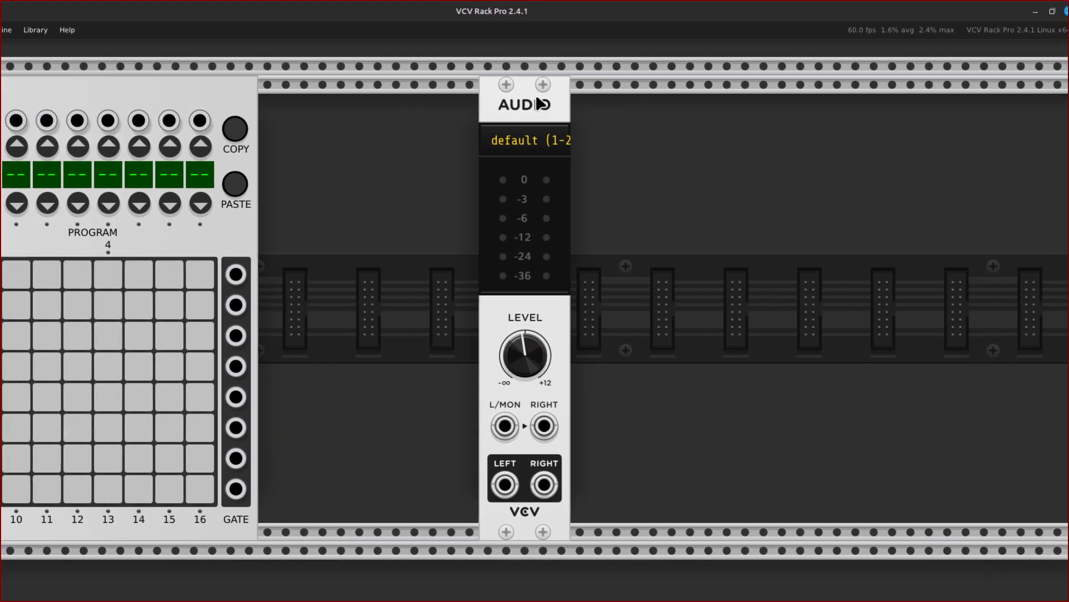
{"action": "left_click_drag", "start_coordinate": [543, 119], "coordinate": [821, 142]}
{"action": "right_click", "coordinate": [404, 307]}
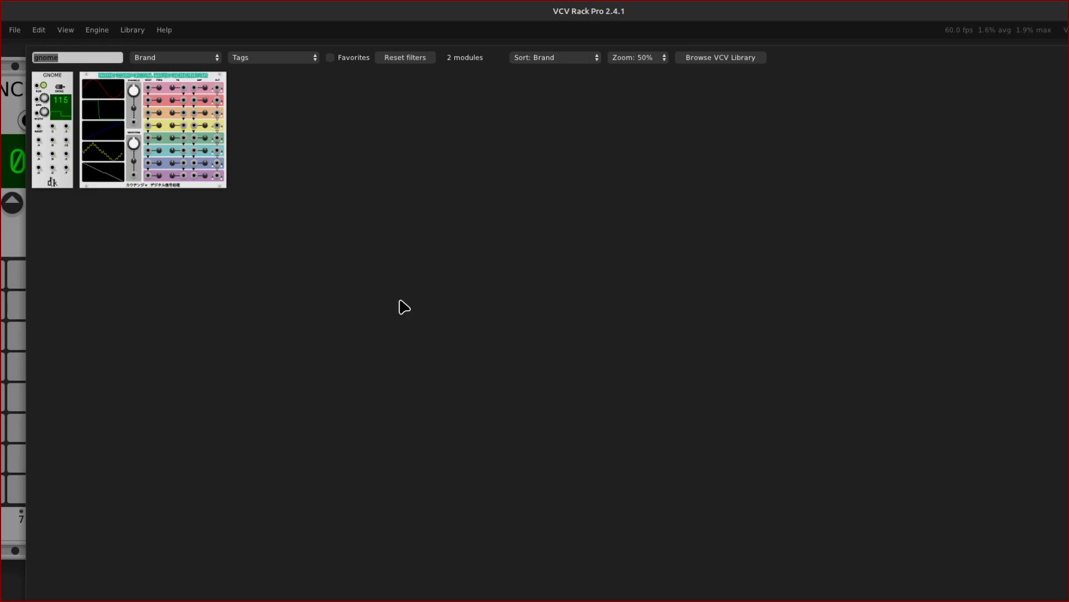
{"action": "key", "text": "BackSpace"}
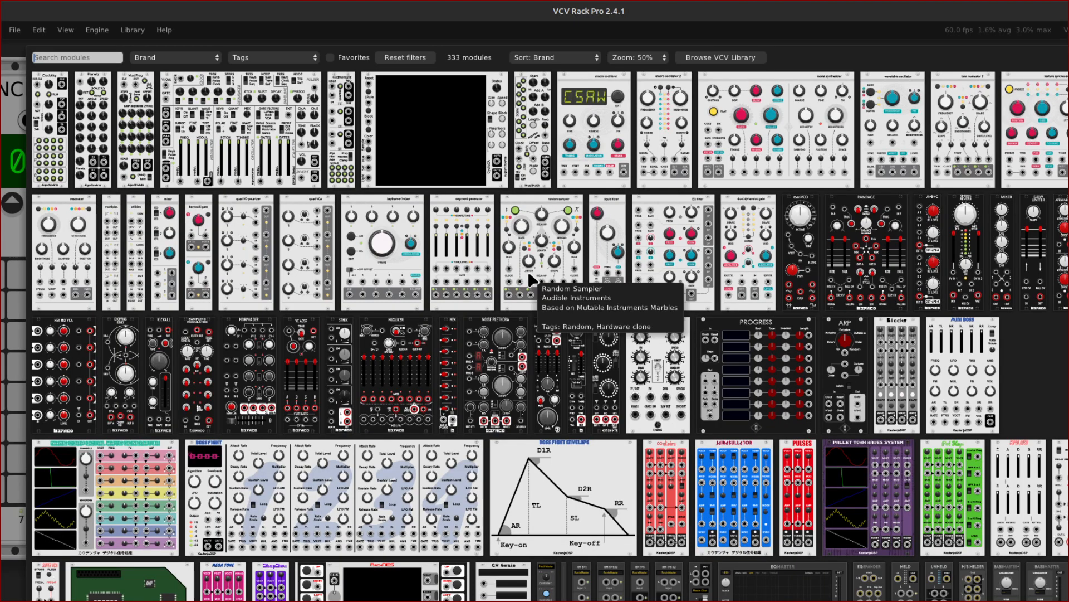
{"action": "type", "text": "ct"}
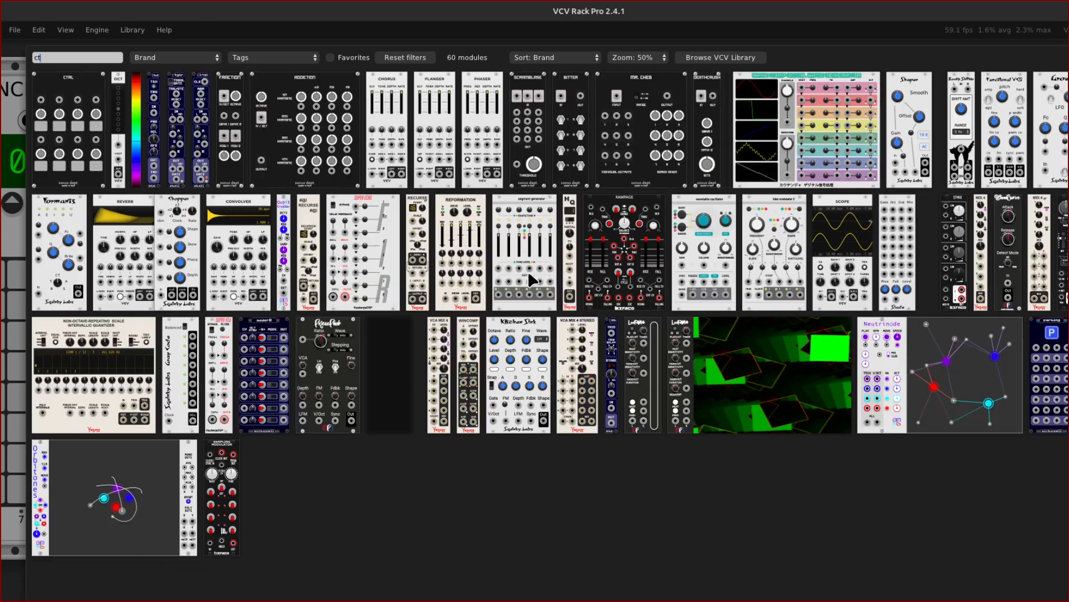
{"action": "key", "text": "BackSpace"}
{"action": "key", "text": "BackSpace"}
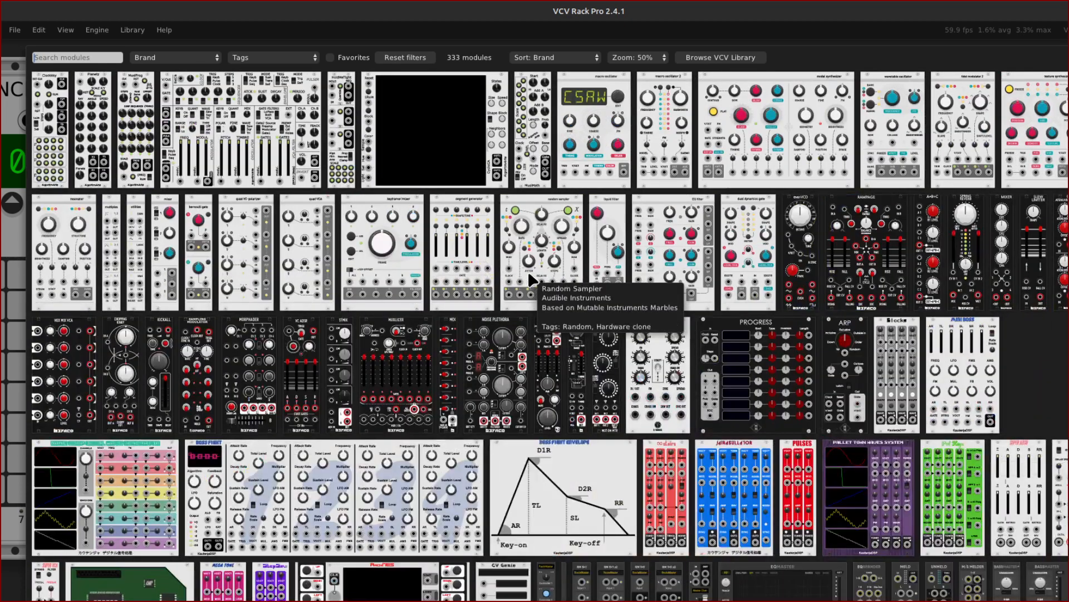
{"action": "type", "text": "tx"}
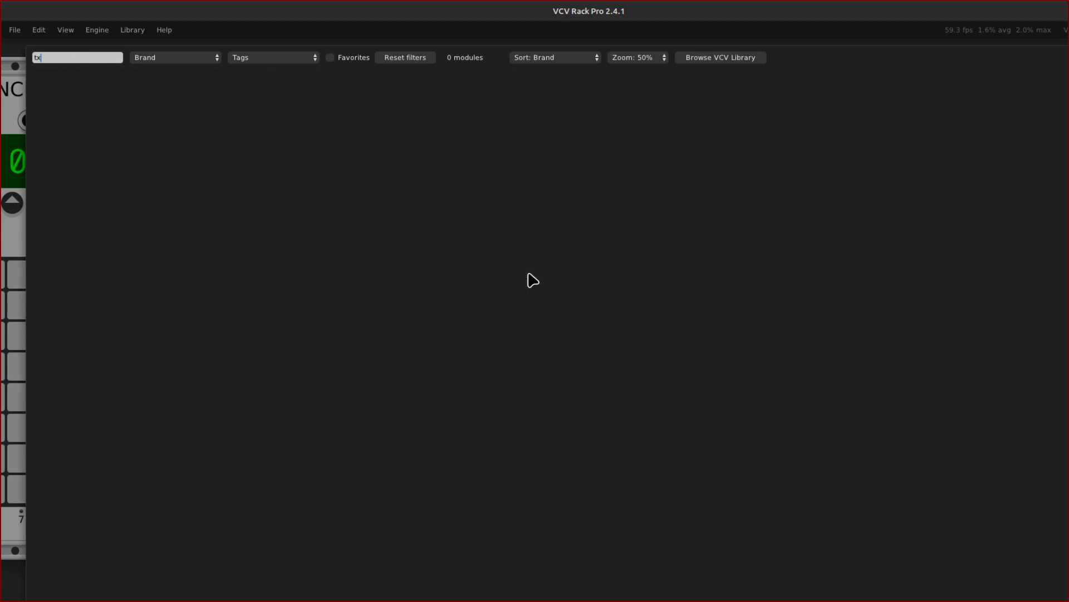
{"action": "key", "text": "BackSpace"}
{"action": "key", "text": "BackSpace"}
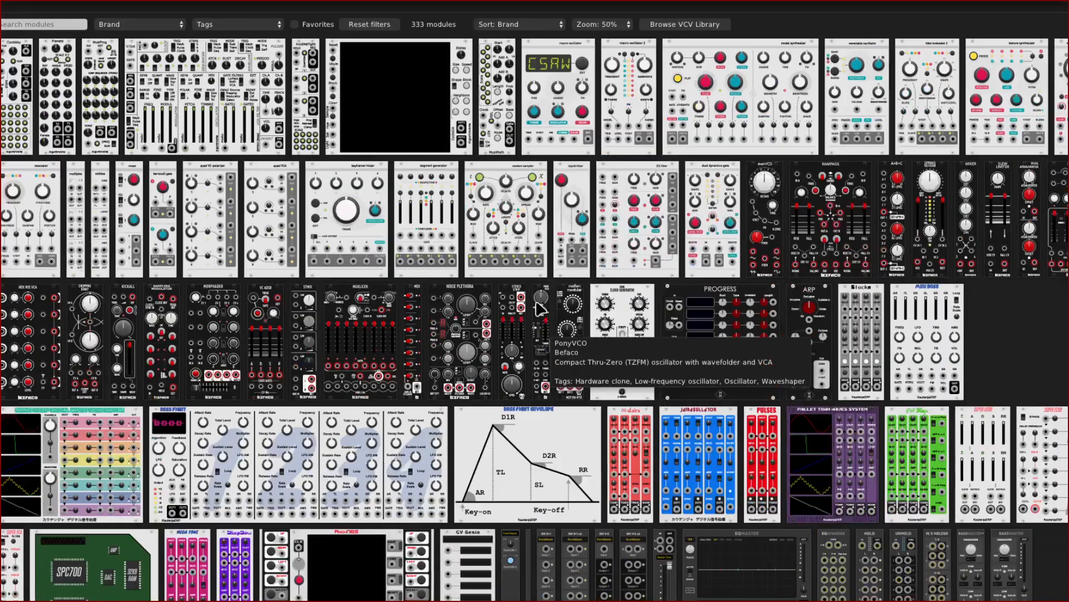
Add the SV Modular CR78 drum module directly beside the Drum Sequencer and paste two more copies next to it
{"action": "scroll", "coordinate": [801, 379], "scroll_direction": "down", "scroll_amount": 10}
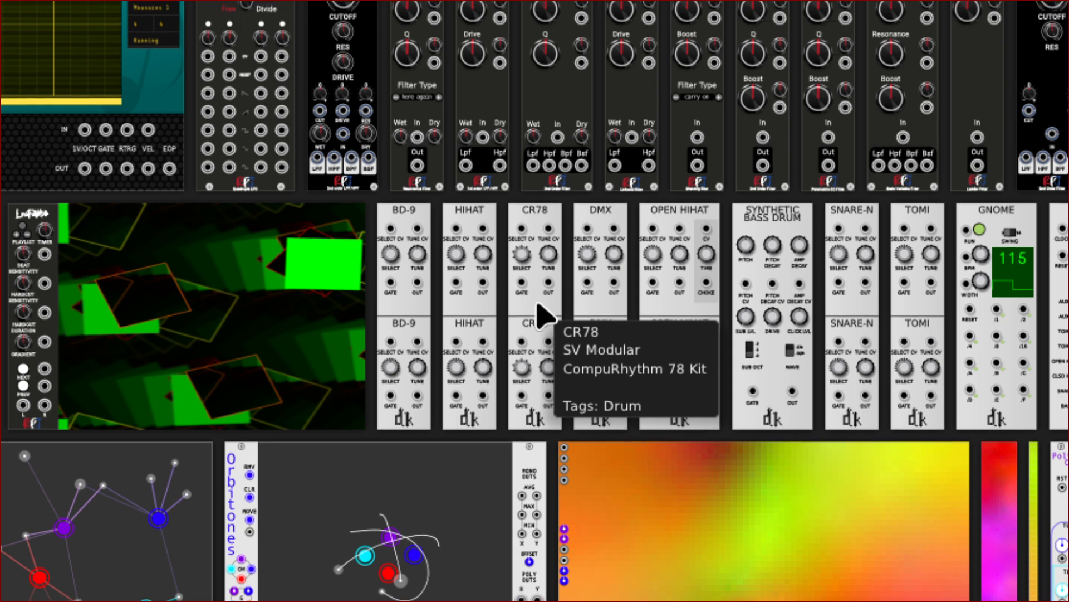
{"action": "left_click", "coordinate": [539, 316]}
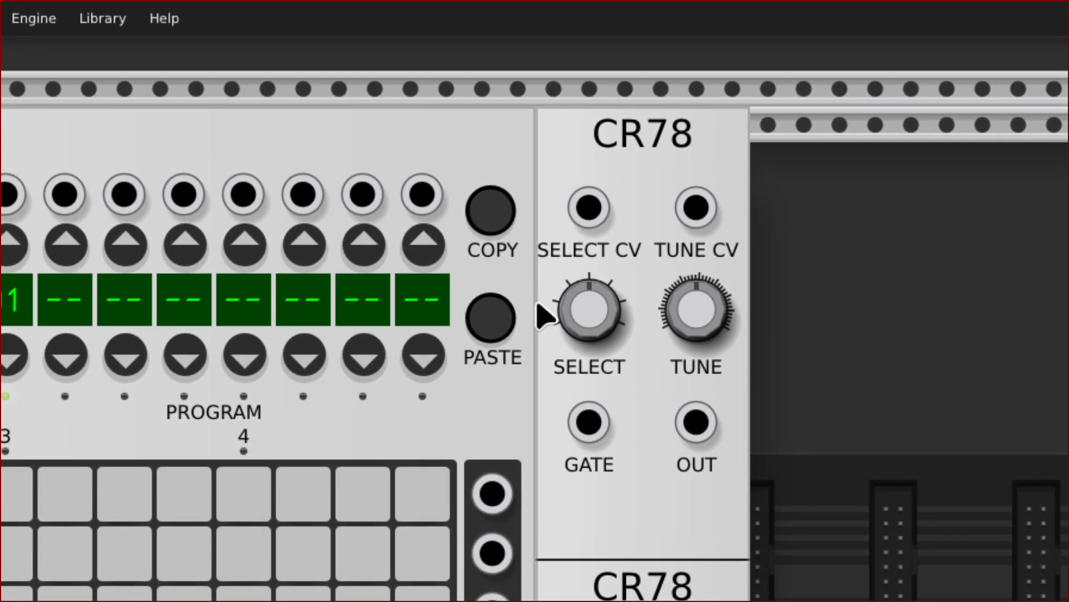
{"action": "mouse_move", "coordinate": [589, 311]}
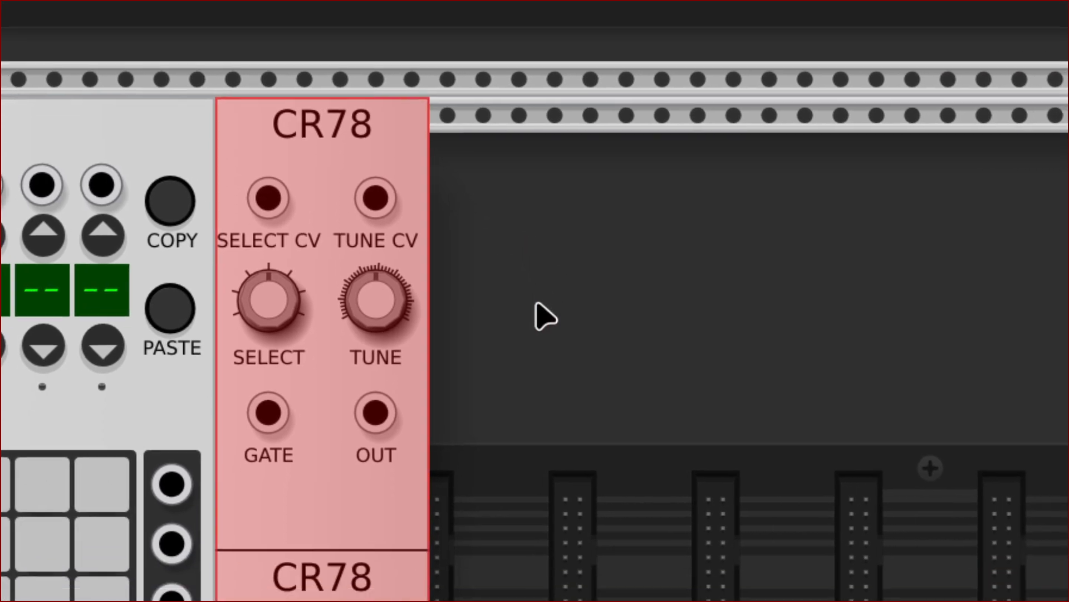
{"action": "key", "text": "ctrl+v"}
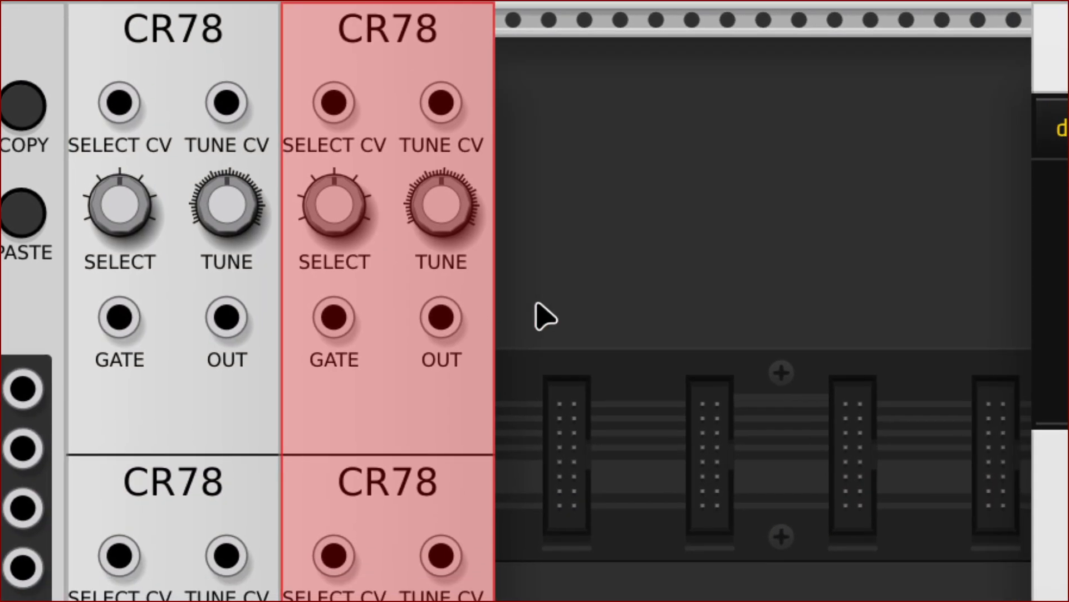
{"action": "left_click", "coordinate": [687, 359]}
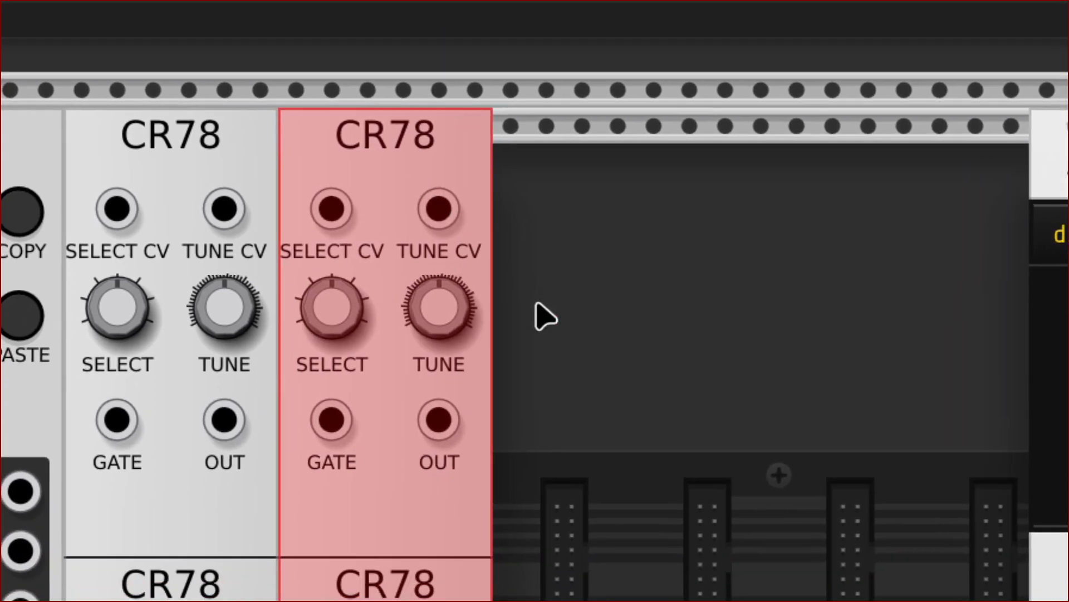
{"action": "left_click", "coordinate": [664, 356]}
{"action": "key", "text": "ctrl+v"}
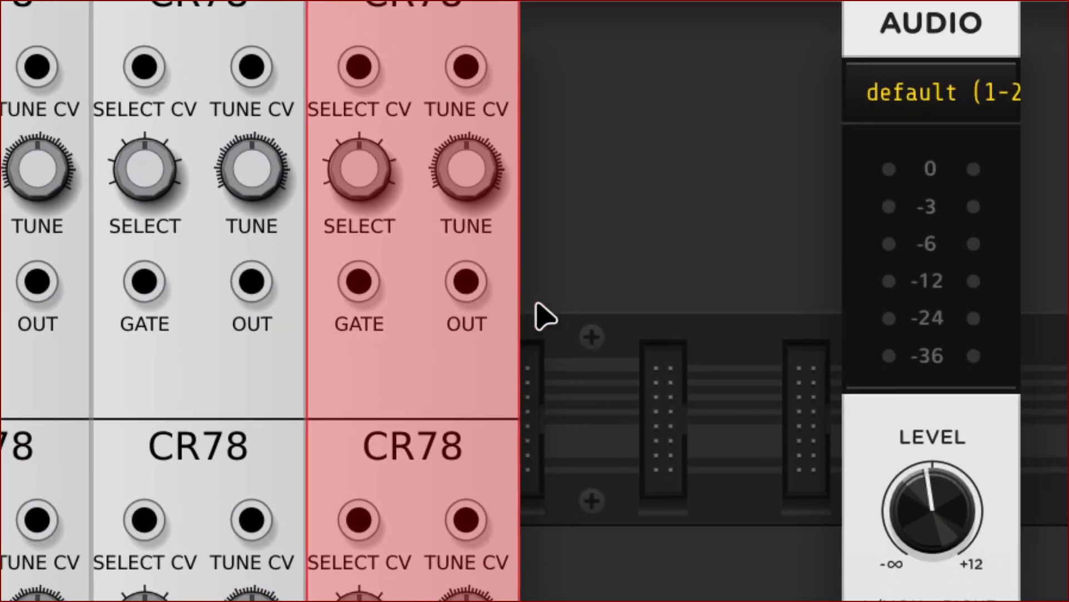
{"action": "left_click", "coordinate": [752, 440]}
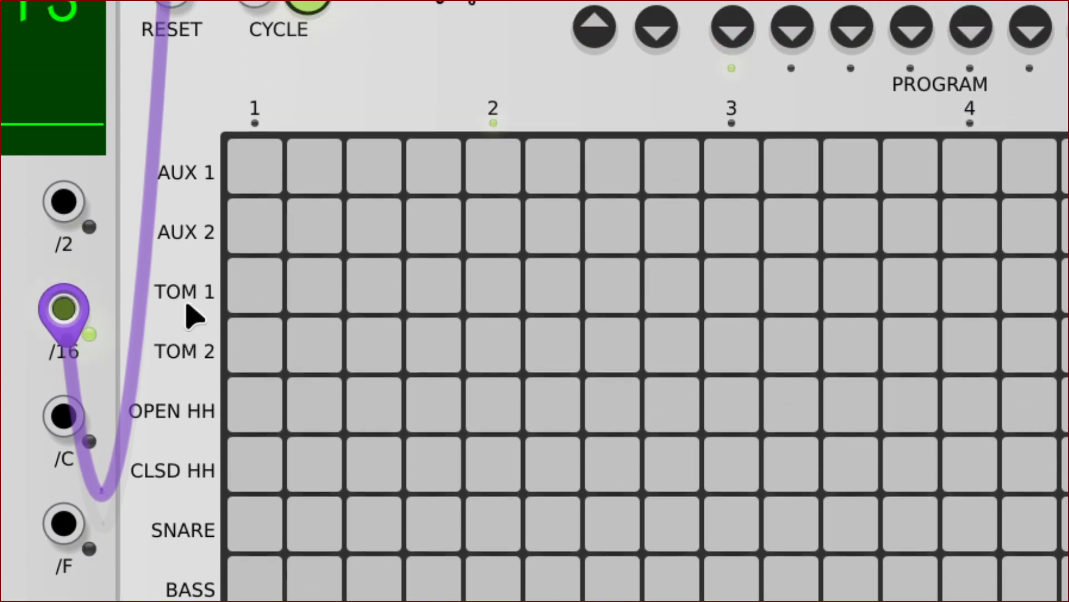
{"action": "scroll", "coordinate": [245, 316], "scroll_direction": "up", "scroll_amount": 2}
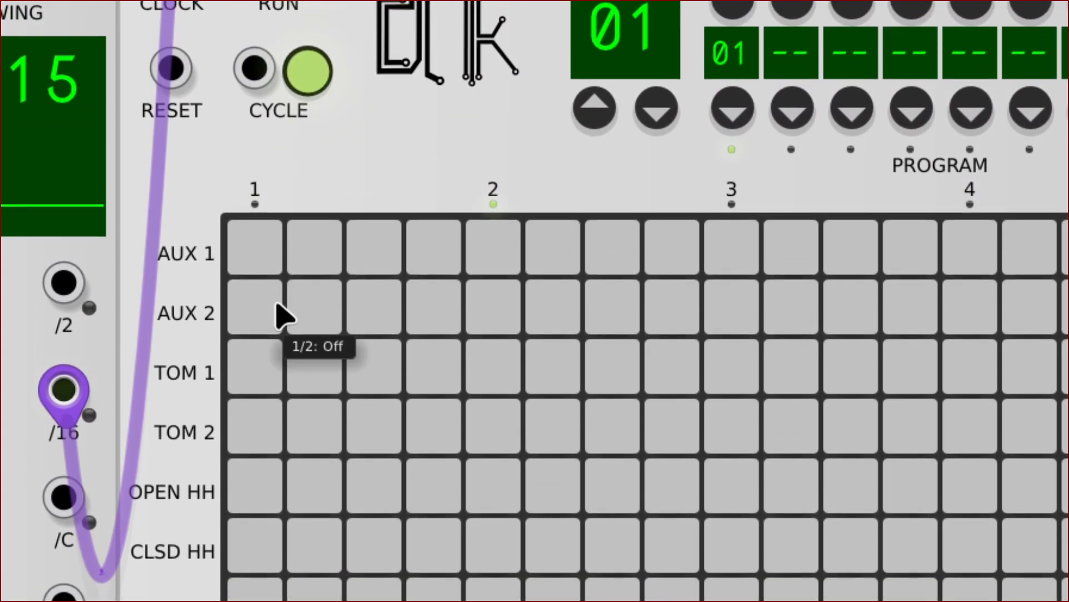
{"action": "scroll", "coordinate": [487, 315], "scroll_direction": "right", "scroll_amount": 20}
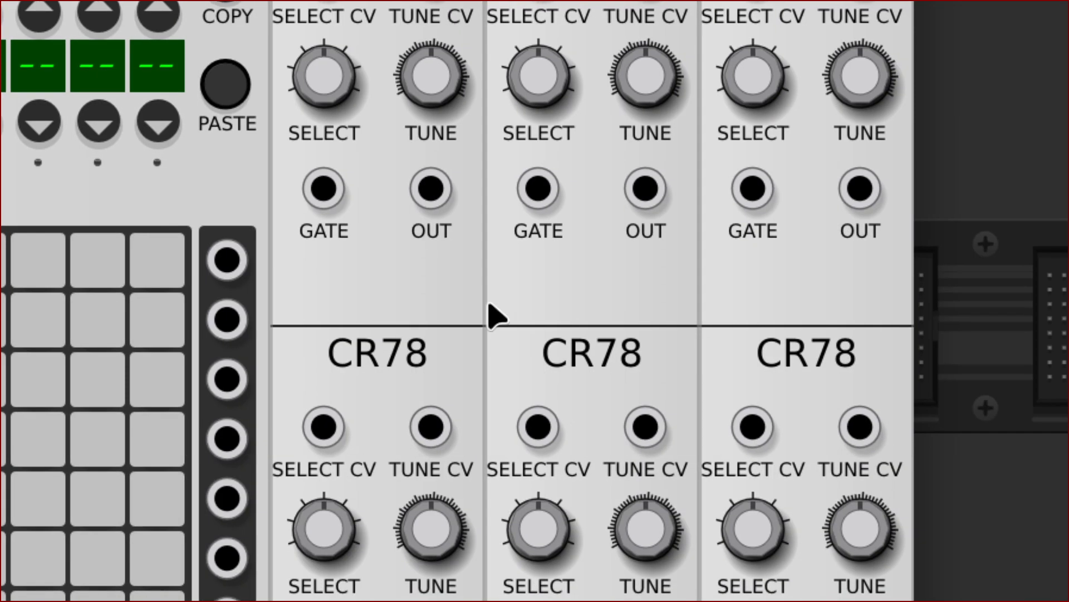
{"action": "scroll", "coordinate": [452, 316], "scroll_direction": "up", "scroll_amount": 7}
{"action": "scroll", "coordinate": [454, 312], "scroll_direction": "left", "scroll_amount": 6}
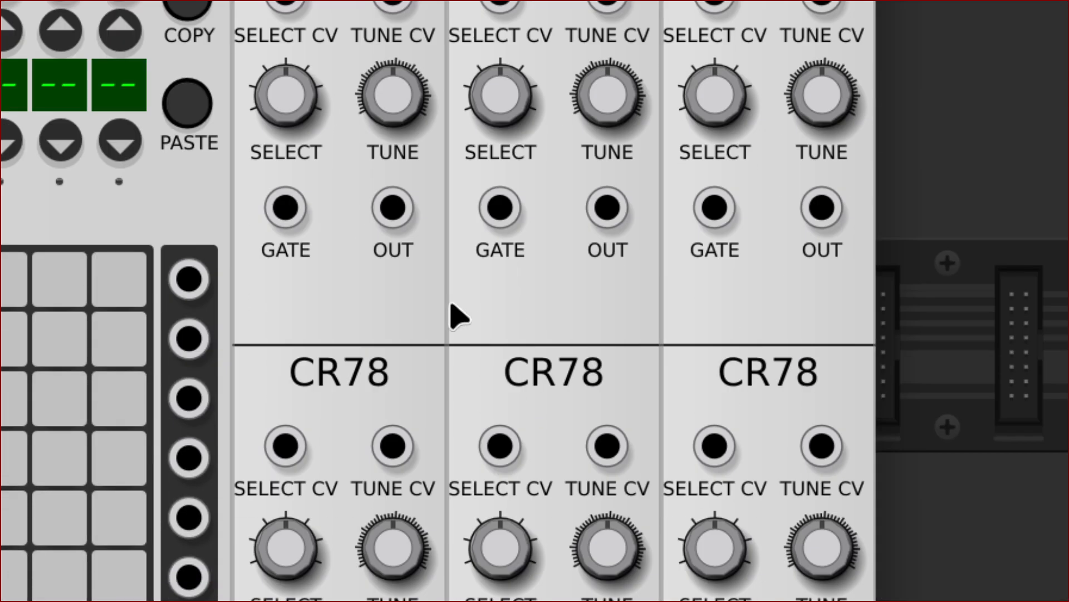
{"action": "scroll", "coordinate": [454, 315], "scroll_direction": "left", "scroll_amount": 20}
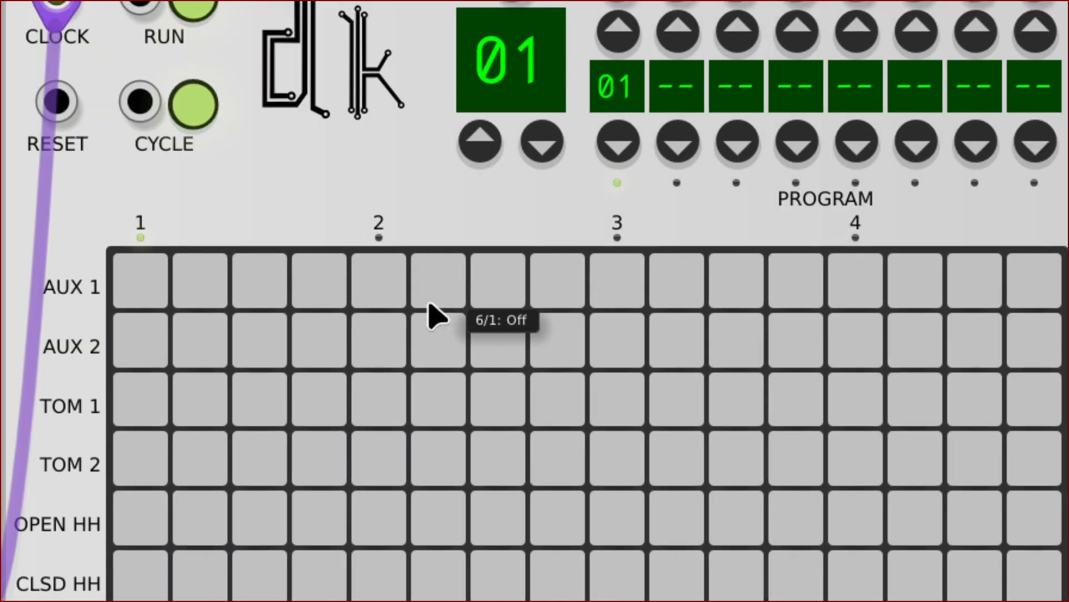
{"action": "scroll", "coordinate": [401, 314], "scroll_direction": "down", "scroll_amount": 6}
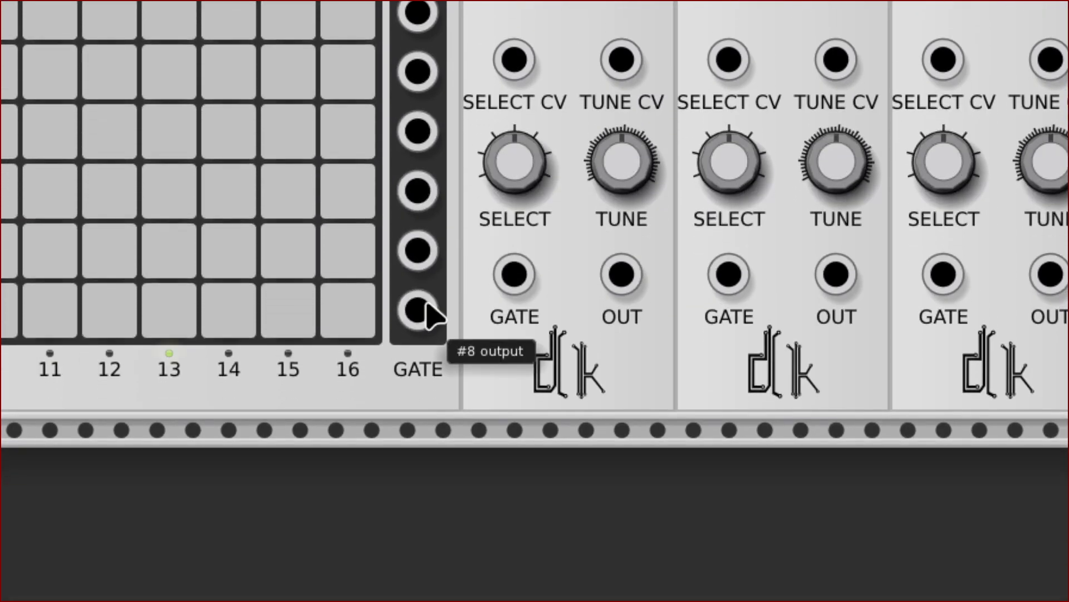
{"action": "right_click", "coordinate": [408, 313]}
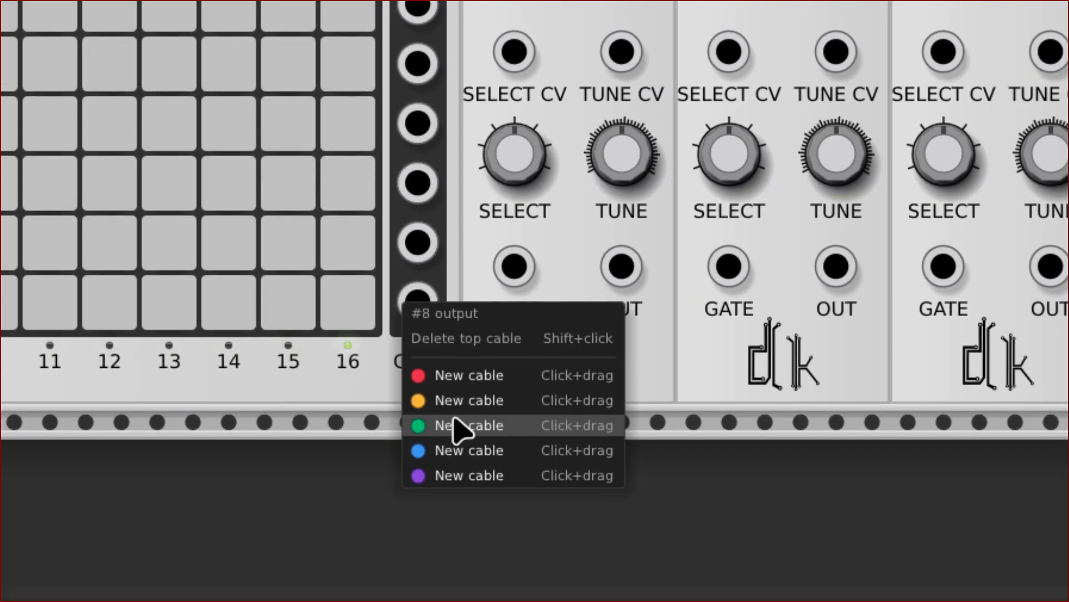
{"action": "left_click", "coordinate": [461, 435]}
{"action": "right_click", "coordinate": [415, 316]}
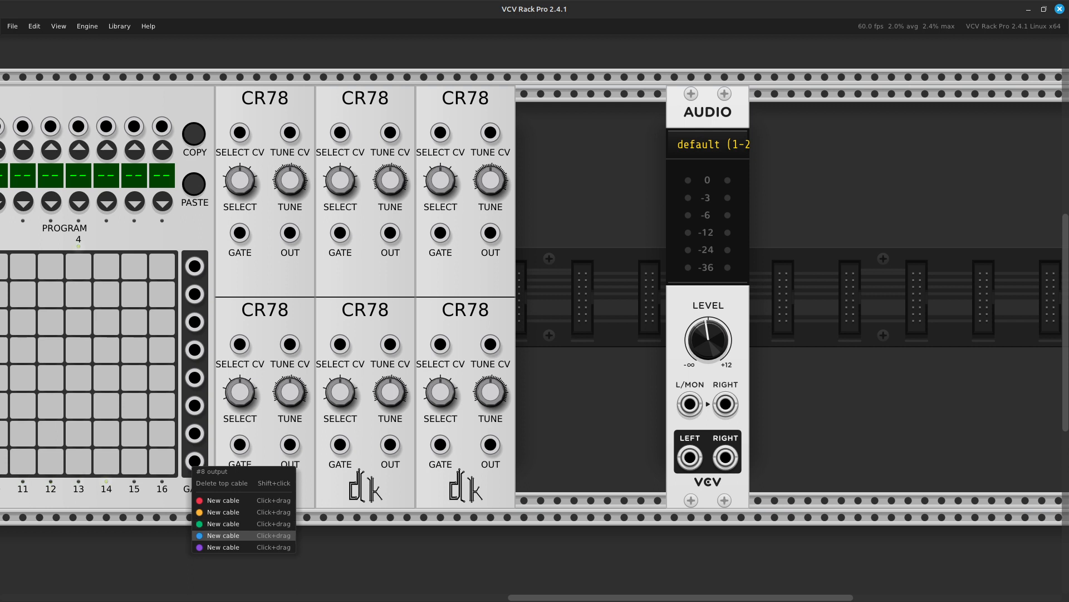
{"action": "key", "text": "Escape"}
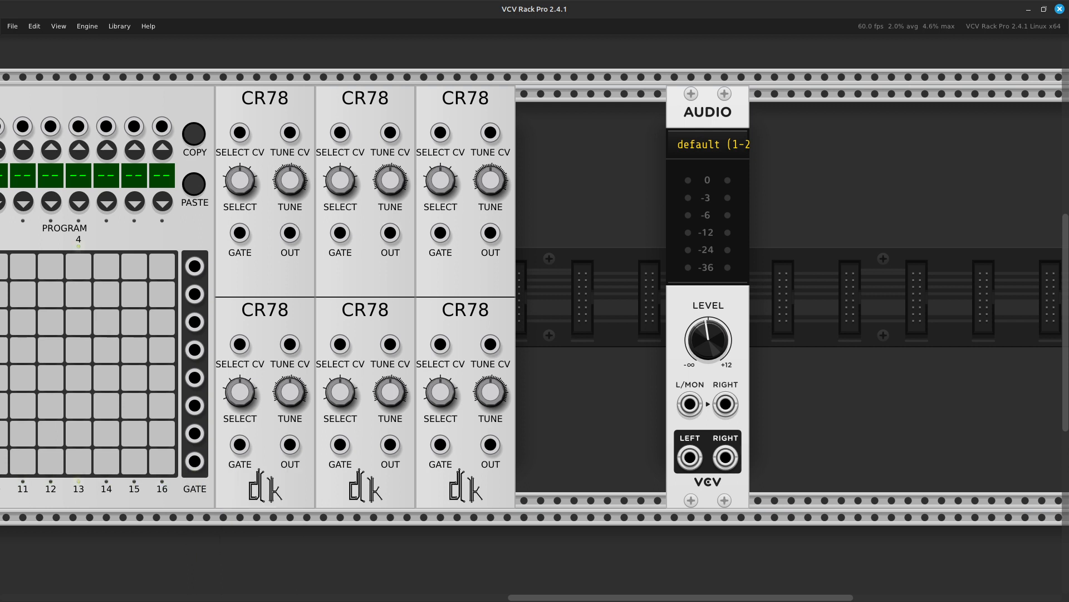
{"action": "scroll", "coordinate": [534, 295], "scroll_direction": "left", "scroll_amount": 5}
{"action": "right_click", "coordinate": [390, 461]}
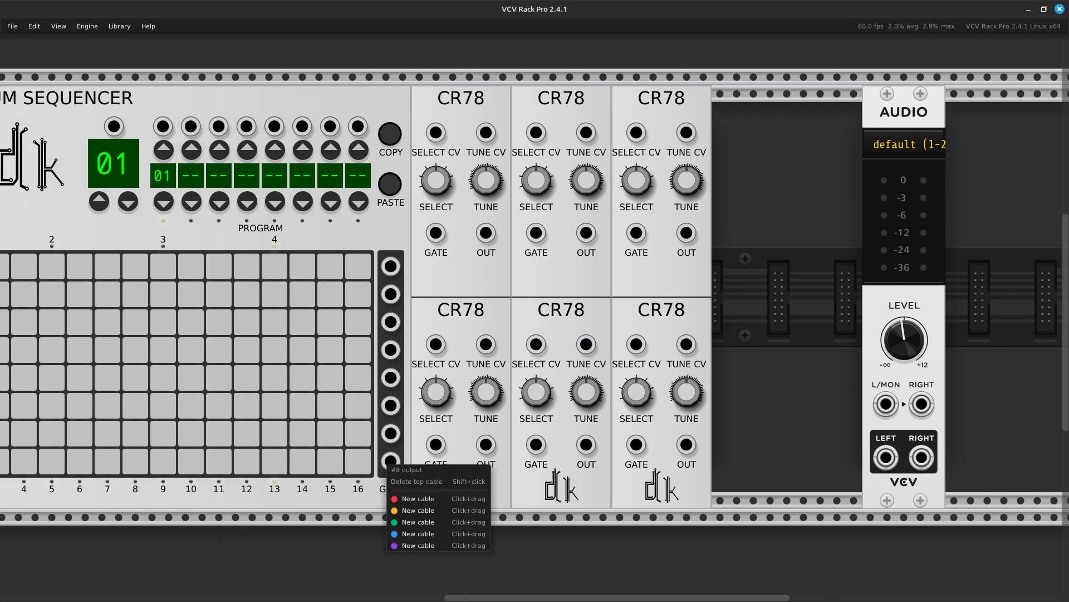
{"action": "mouse_move", "coordinate": [418, 522]}
{"action": "left_mouse_down"}
{"action": "mouse_move", "coordinate": [401, 554]}
{"action": "mouse_move", "coordinate": [438, 526]}
{"action": "left_mouse_up"}
{"action": "right_click", "coordinate": [390, 462]}
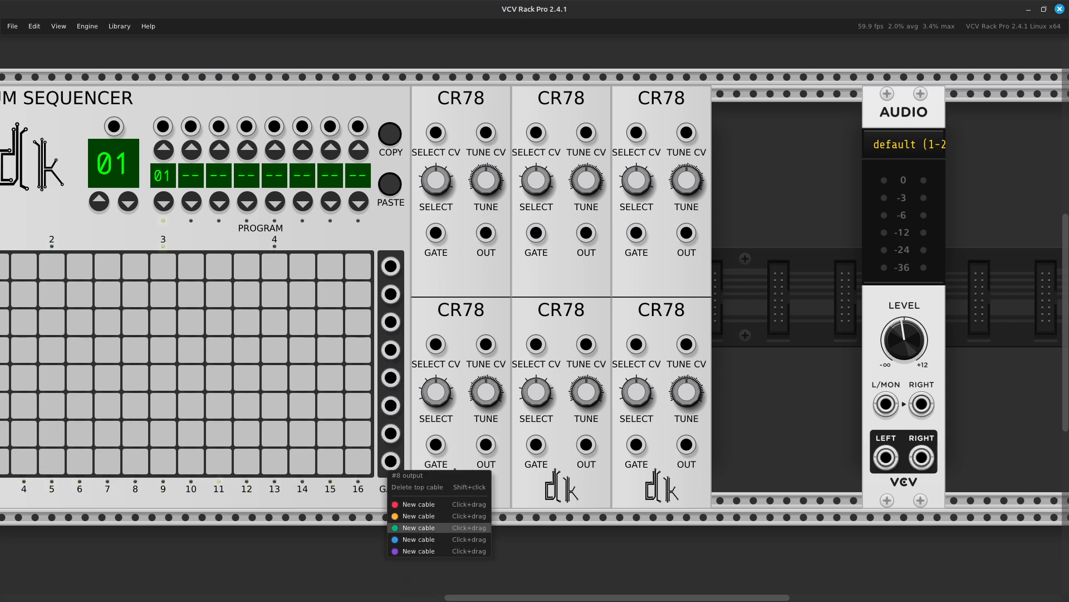
{"action": "left_click", "coordinate": [419, 528]}
{"action": "right_click", "coordinate": [390, 461]}
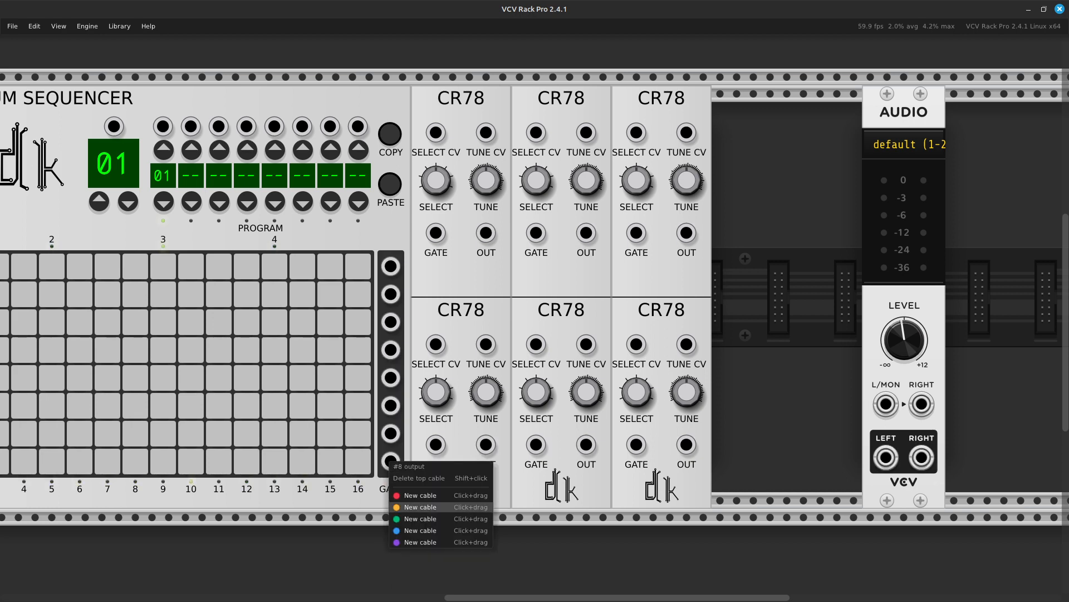
{"action": "left_click", "coordinate": [418, 507]}
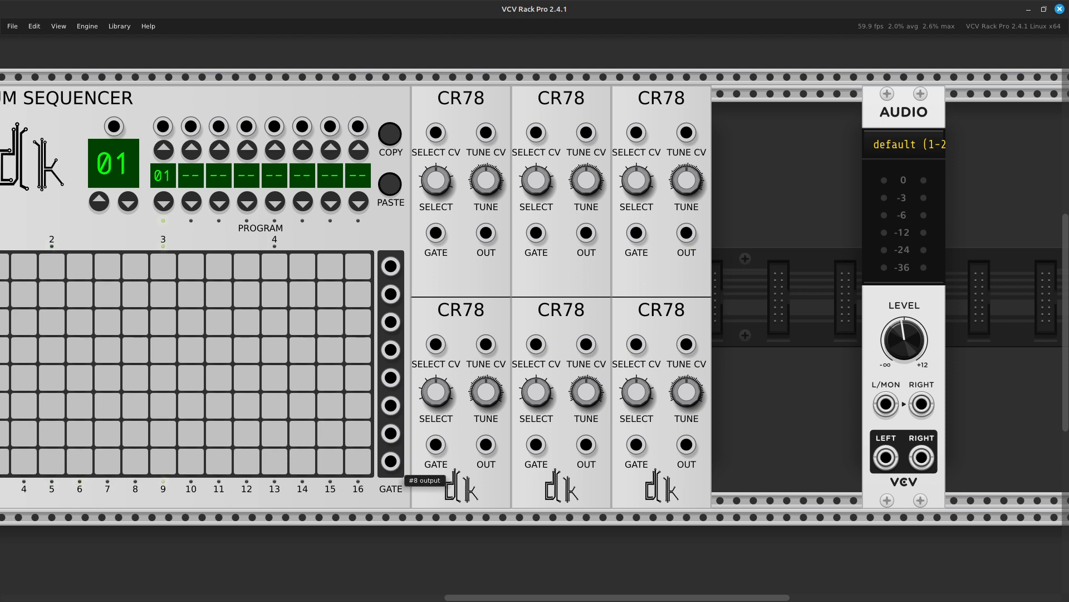
{"action": "right_click", "coordinate": [389, 466]}
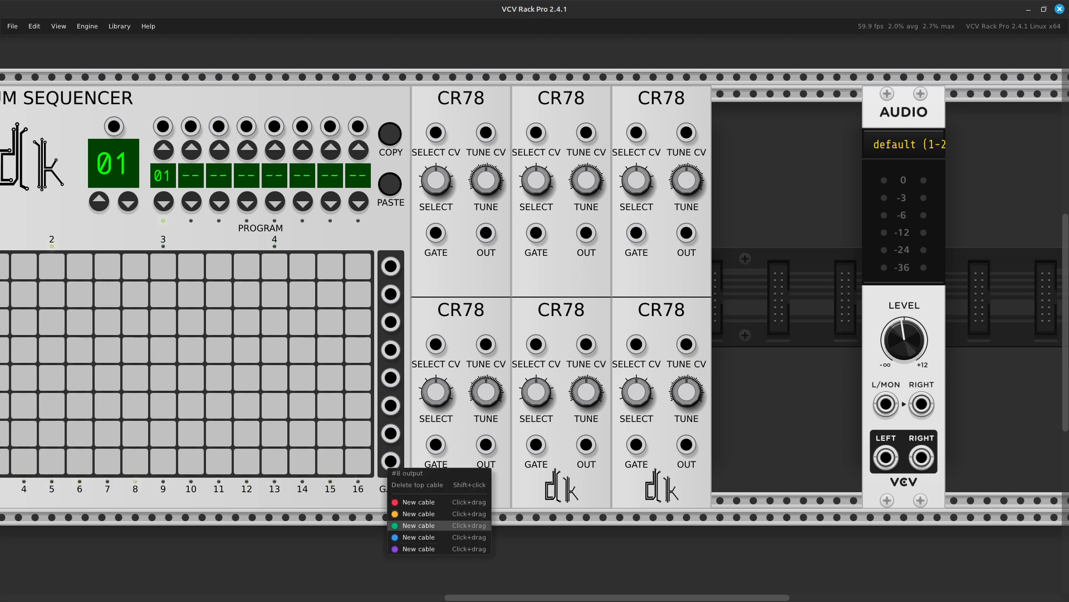
{"action": "left_click", "coordinate": [412, 525]}
Connect the Drum Sequencer's #8 (BASS) gate output to the lower GATE input of the first CR78 with a green cable
{"action": "right_click", "coordinate": [394, 467]}
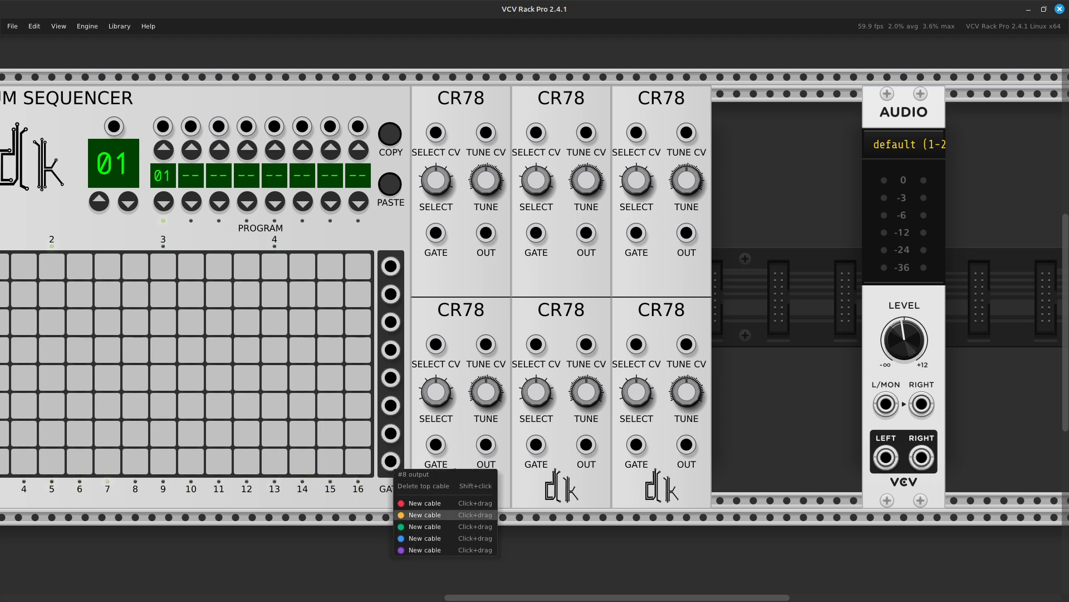
{"action": "left_click_drag", "start_coordinate": [412, 527], "coordinate": [437, 444]}
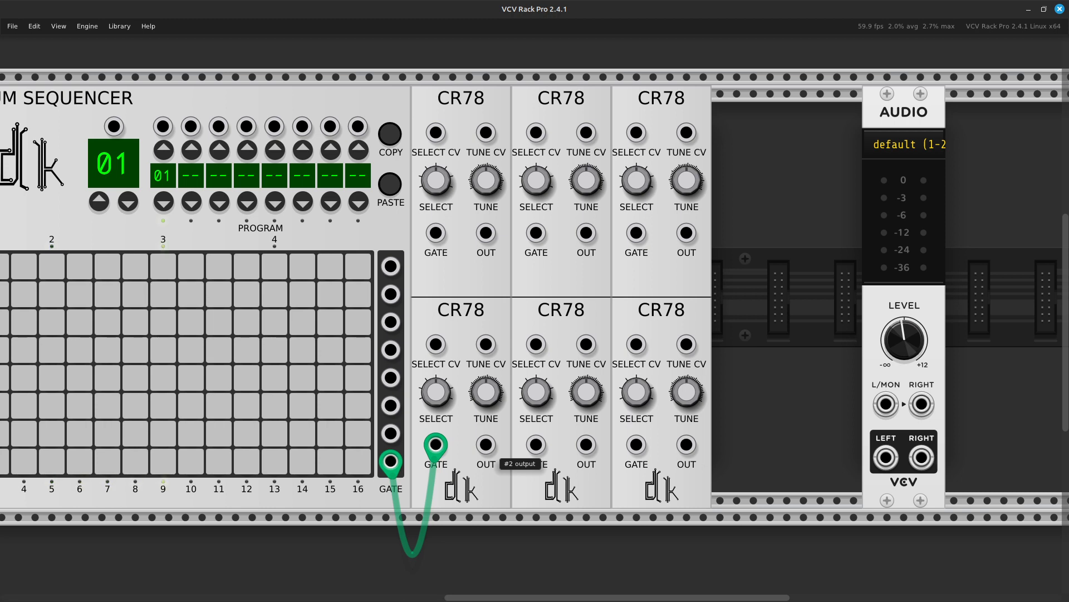
Add the MindMeld MixMasterJr 8-track stereo mixer from the module library to the empty rack row below the sequencer
{"action": "key", "text": "Left"}
{"action": "key", "text": "Left"}
{"action": "key", "text": "Left"}
{"action": "key", "text": "Down"}
{"action": "key", "text": "Down"}
{"action": "key", "text": "Down"}
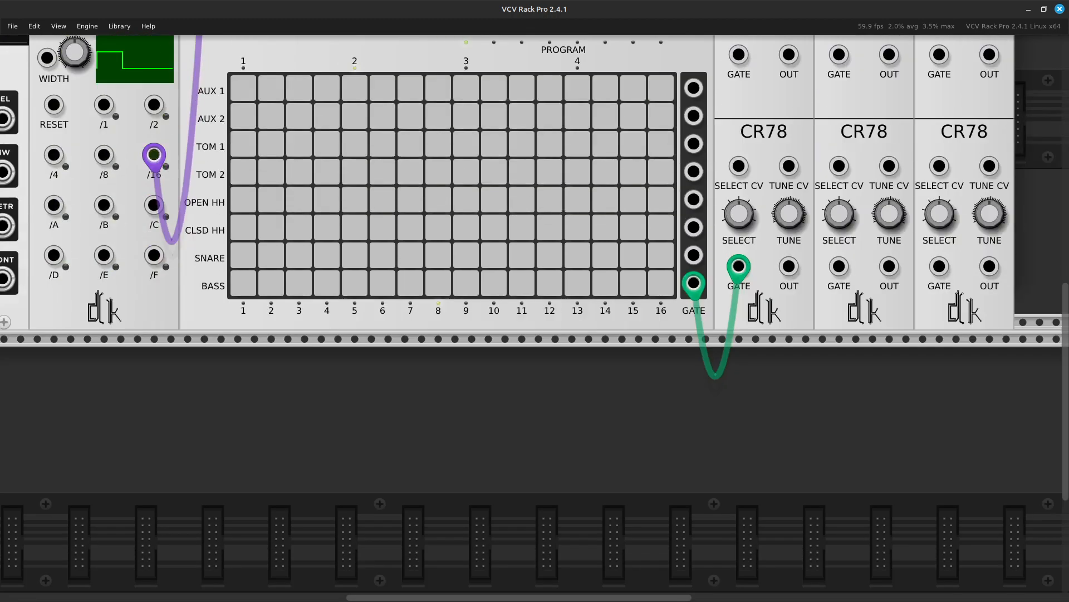
{"action": "key", "text": "Left"}
{"action": "key", "text": "Left"}
{"action": "key", "text": "Down"}
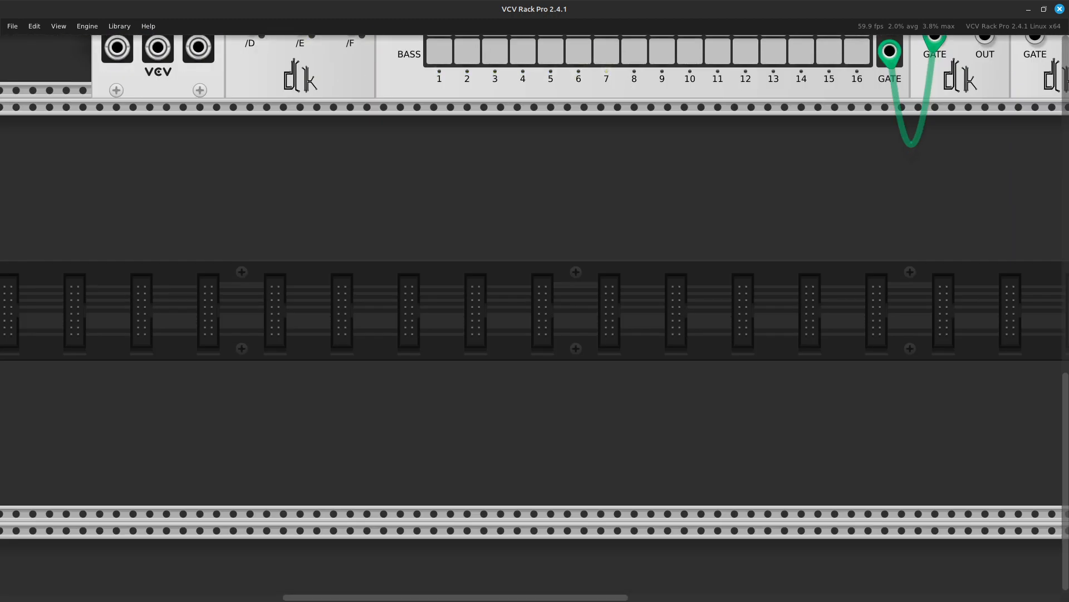
{"action": "key", "text": "Return"}
{"action": "scroll", "coordinate": [613, 362], "scroll_direction": "down", "scroll_amount": 5}
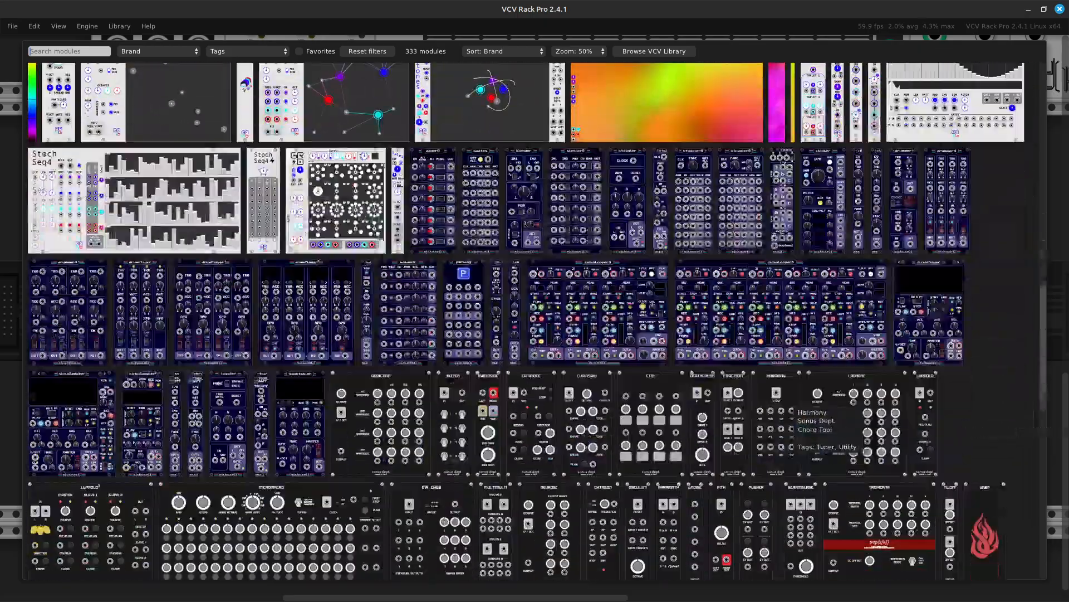
{"action": "scroll", "coordinate": [794, 407], "scroll_direction": "down", "scroll_amount": 4}
{"action": "scroll", "coordinate": [790, 405], "scroll_direction": "down", "scroll_amount": 10}
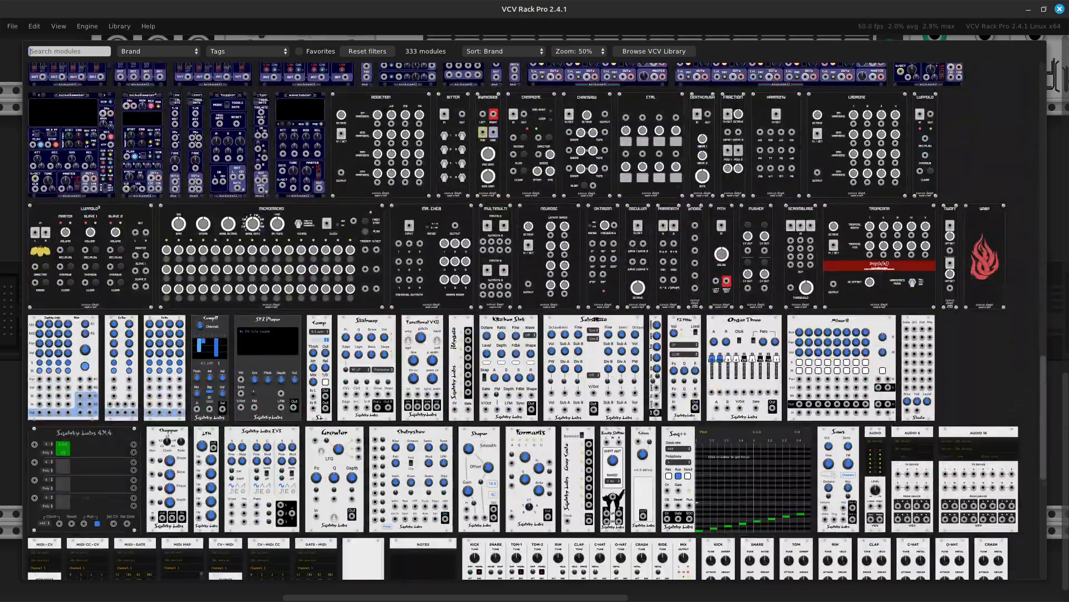
{"action": "scroll", "coordinate": [789, 405], "scroll_direction": "down", "scroll_amount": 20}
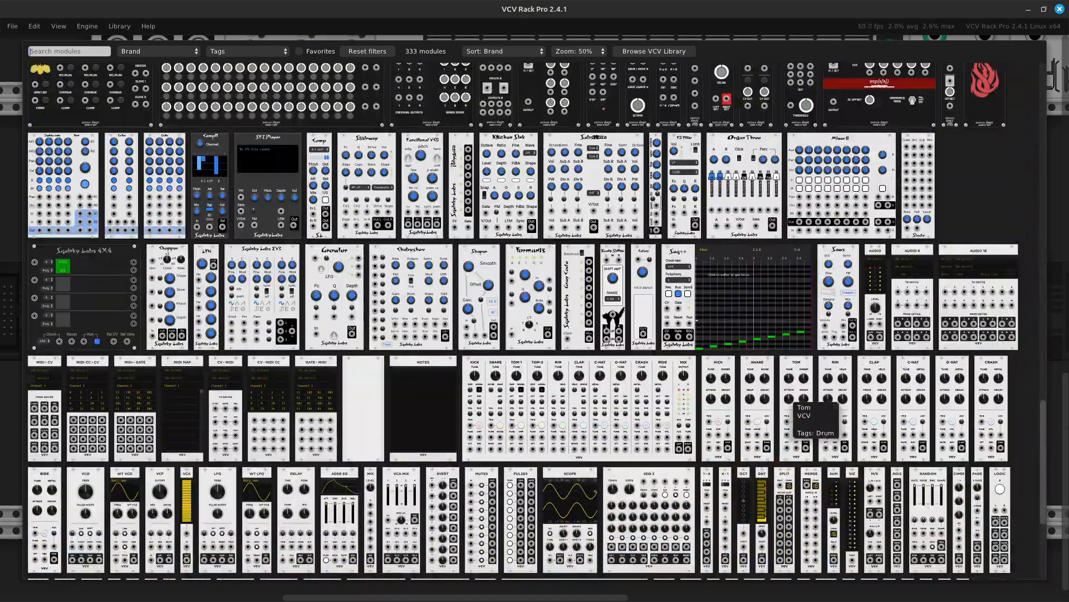
{"action": "scroll", "coordinate": [789, 405], "scroll_direction": "up", "scroll_amount": 4}
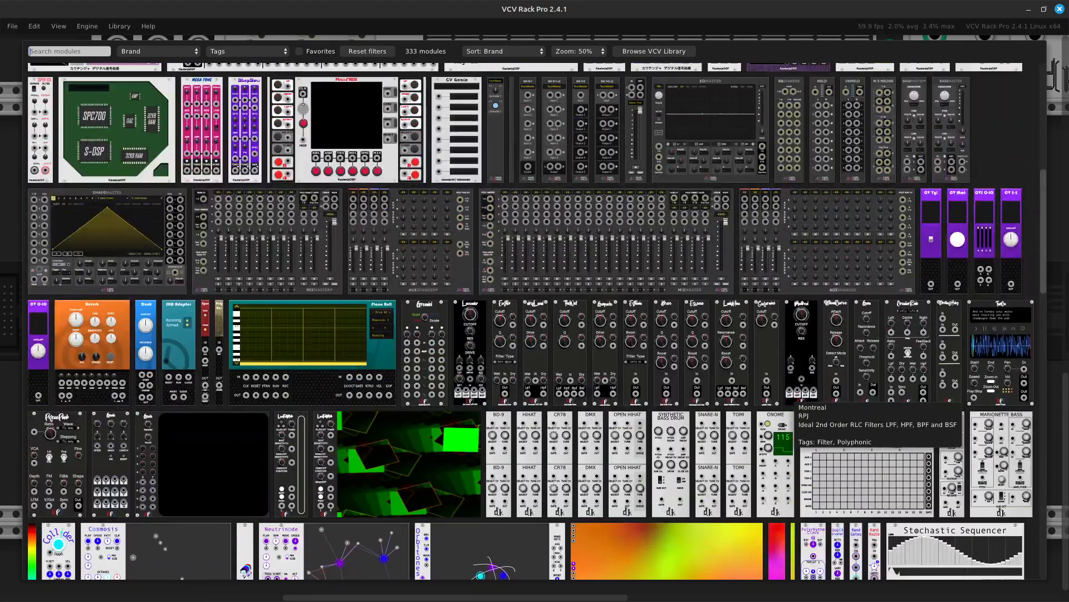
{"action": "scroll", "coordinate": [790, 406], "scroll_direction": "up", "scroll_amount": 1}
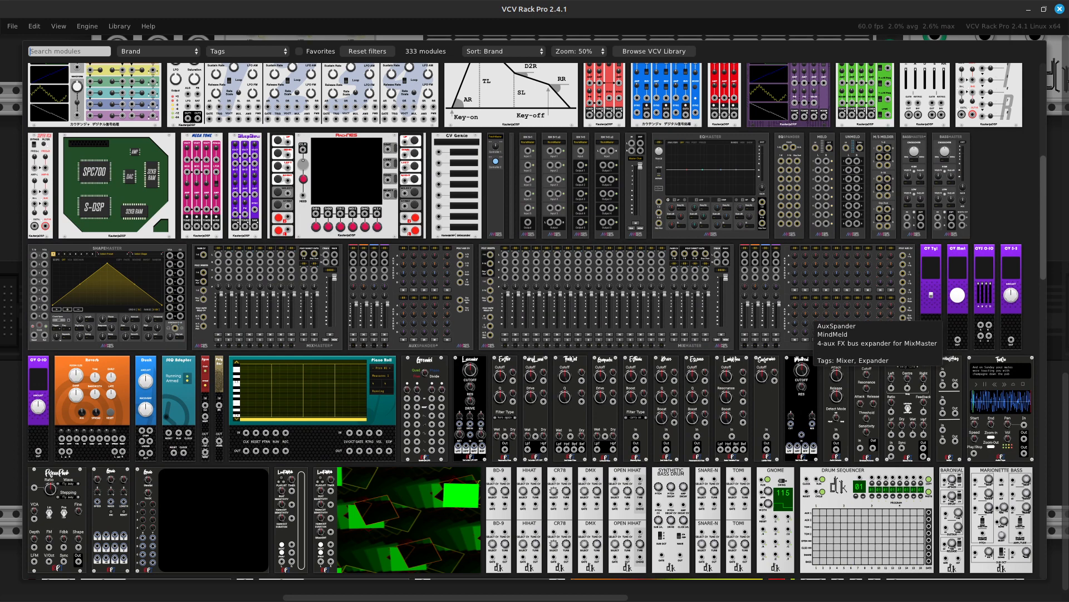
{"action": "scroll", "coordinate": [782, 326], "scroll_direction": "up", "scroll_amount": 2}
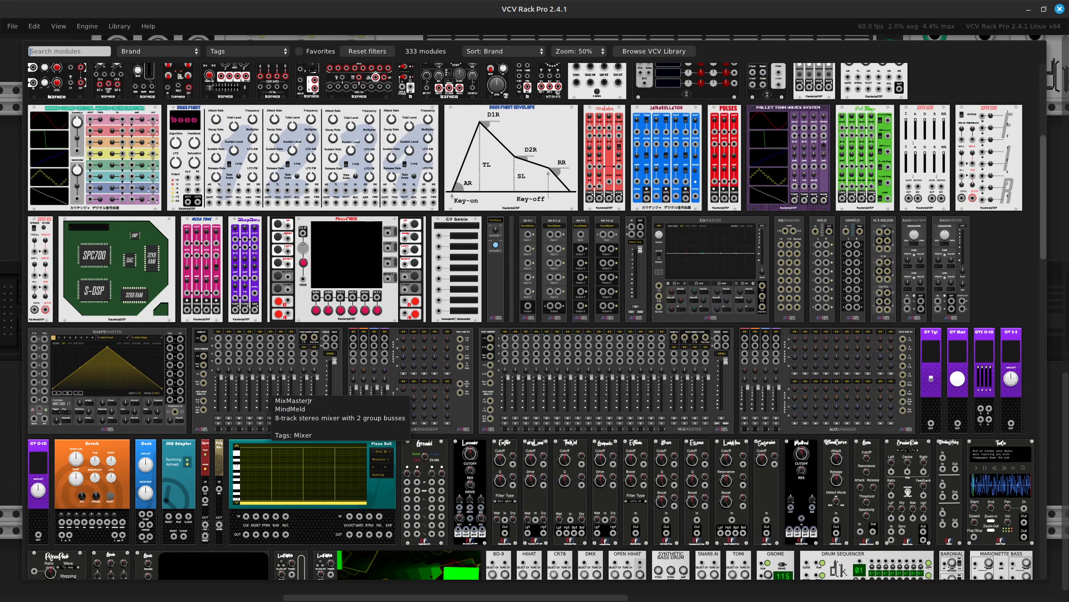
{"action": "left_click", "coordinate": [281, 408]}
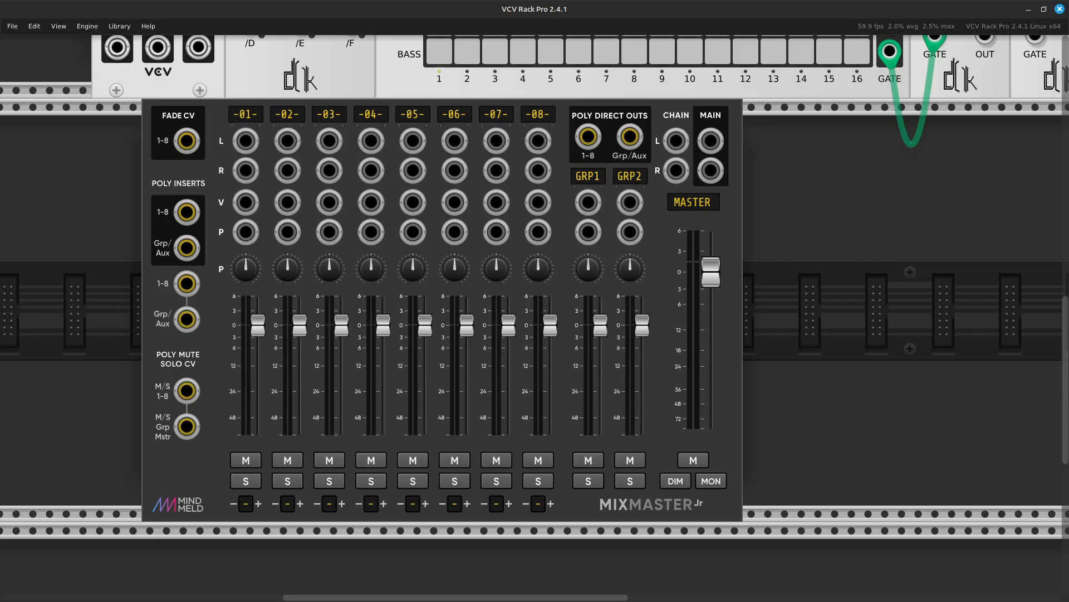
Move the MixMaster Jr along its row until its left edge lines up with the left edge of the Gnome module
{"action": "scroll", "coordinate": [535, 318], "scroll_direction": "up", "scroll_amount": 5}
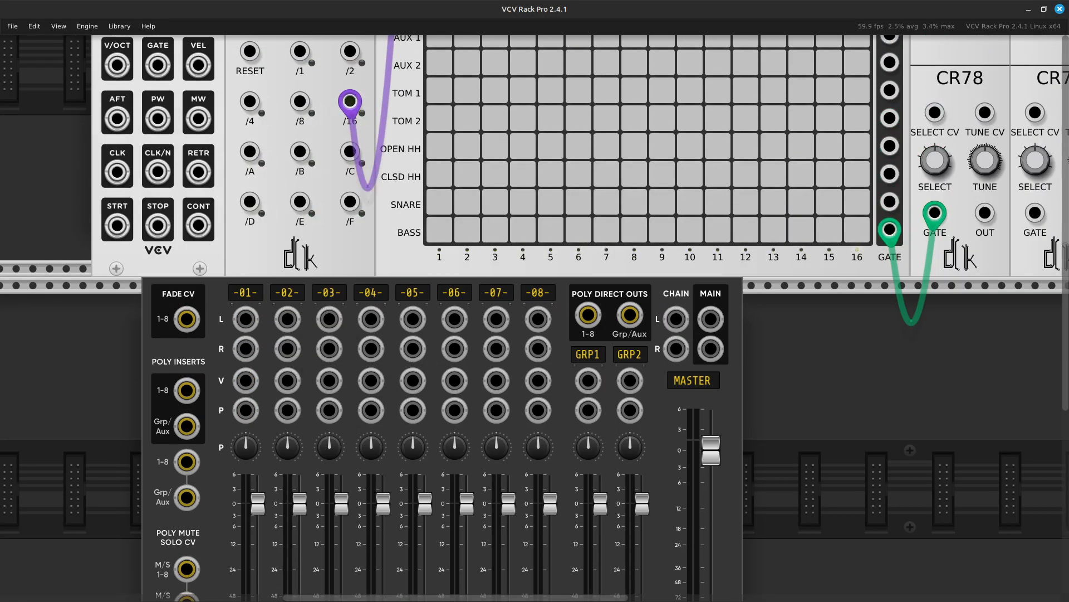
{"action": "left_click_drag", "start_coordinate": [369, 293], "coordinate": [383, 293]}
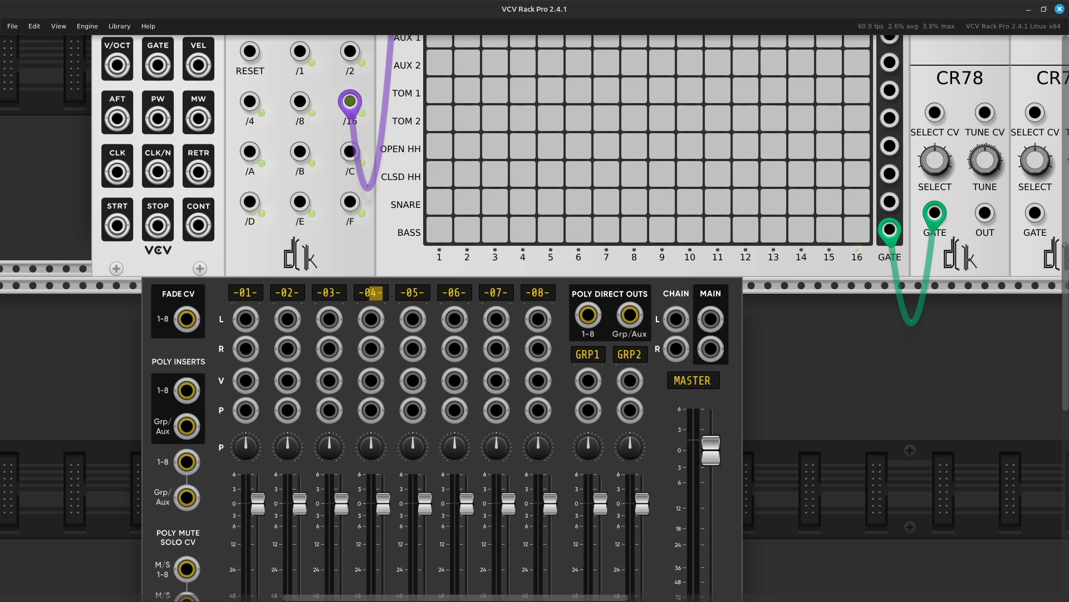
{"action": "left_click", "coordinate": [257, 293]}
{"action": "left_click_drag", "start_coordinate": [216, 294], "coordinate": [303, 294]}
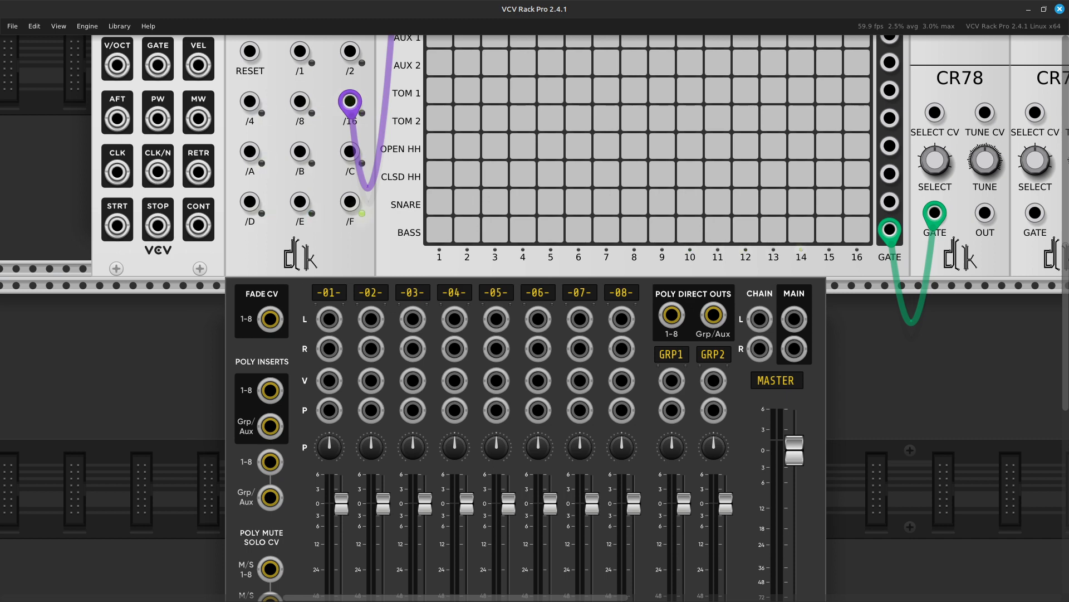
Connect the first CR78's lower OUT to the L input of MixMaster Jr channel 01 with a red cable
{"action": "scroll", "coordinate": [535, 318], "scroll_direction": "right", "scroll_amount": 6}
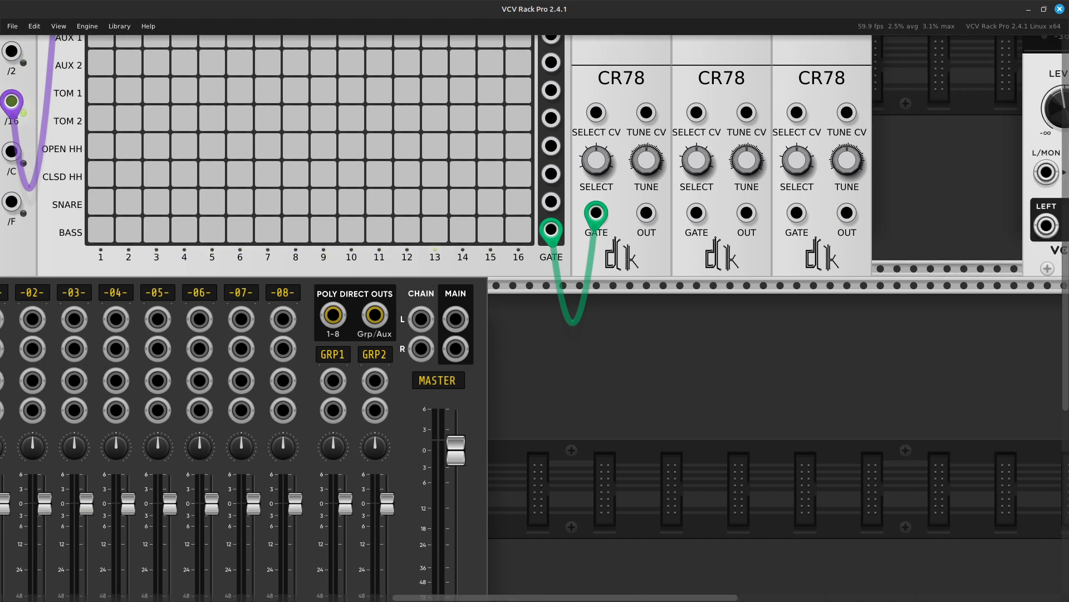
{"action": "right_click", "coordinate": [644, 217]}
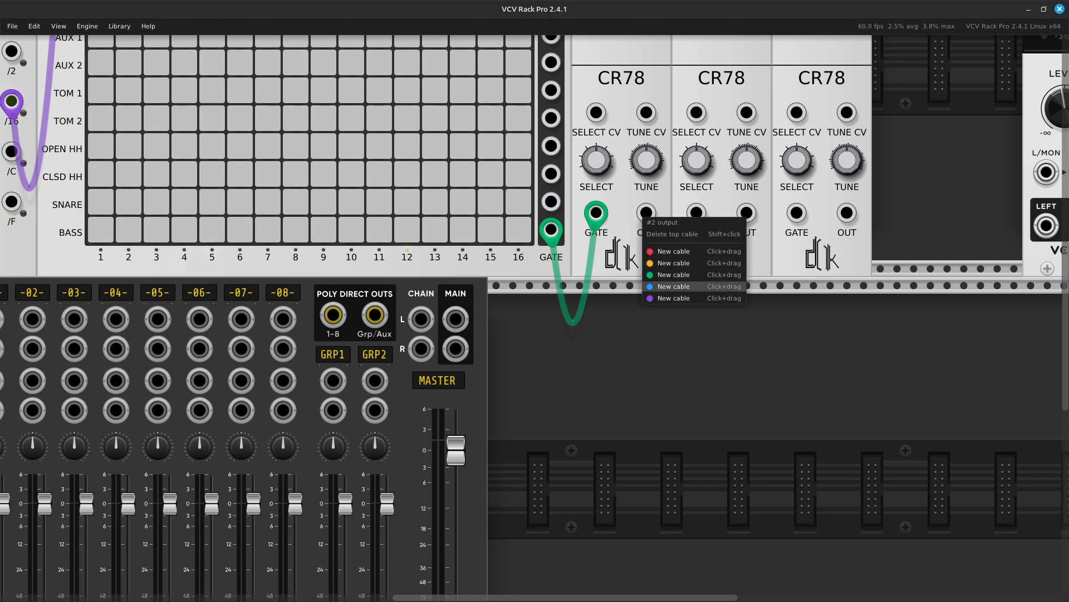
{"action": "left_click_drag", "start_coordinate": [673, 251], "coordinate": [291, 319]}
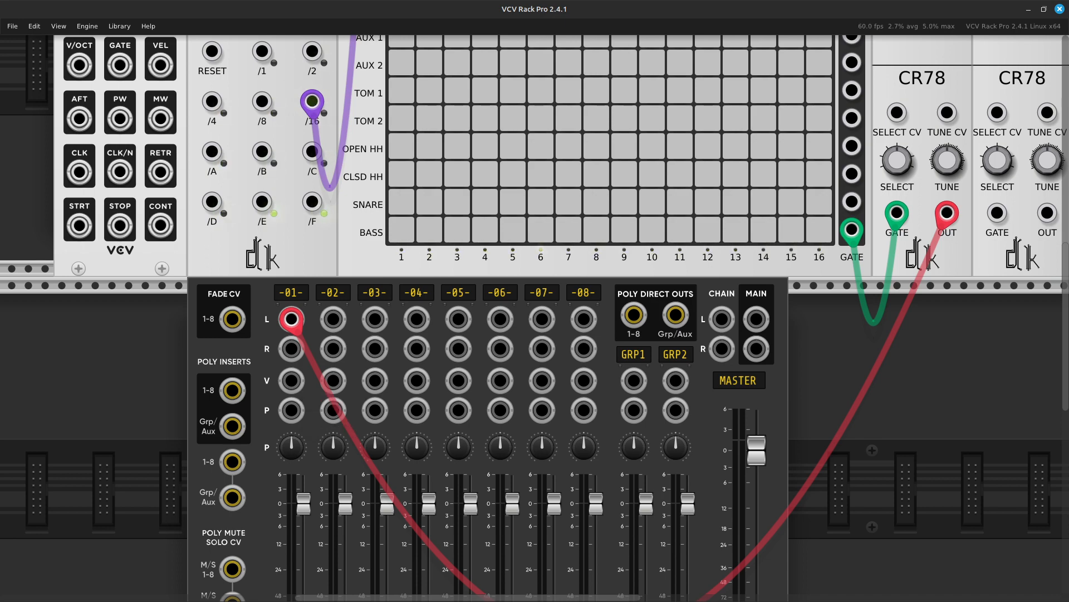
Set the lower SELECT knob of the first CR78 to sample 1
{"action": "scroll", "coordinate": [334, 410], "scroll_direction": "down", "scroll_amount": 8}
{"action": "scroll", "coordinate": [535, 318], "scroll_direction": "up", "scroll_amount": 4}
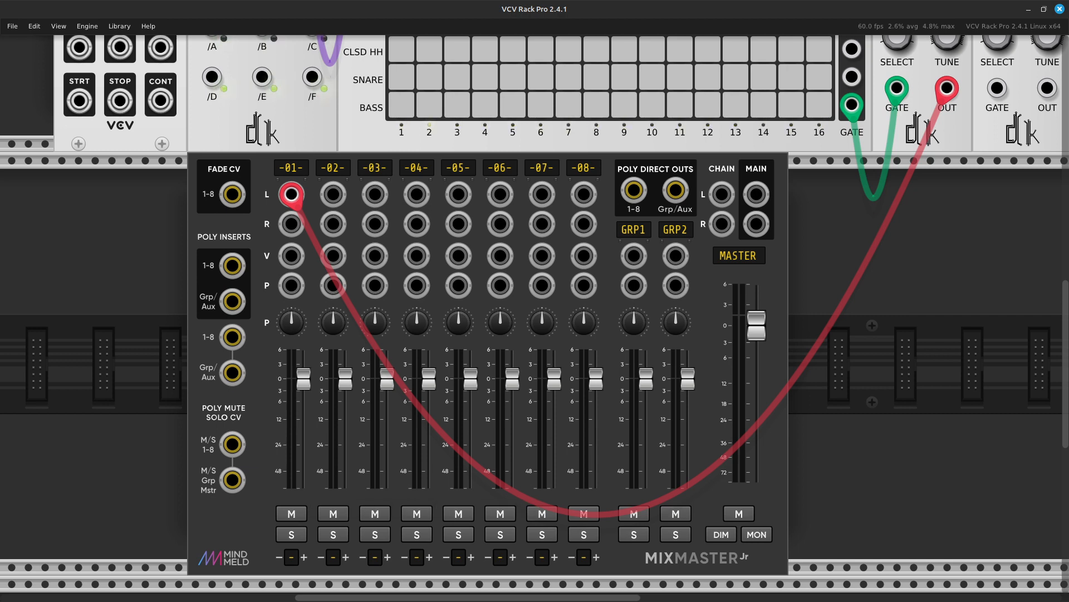
{"action": "key", "text": "Right"}
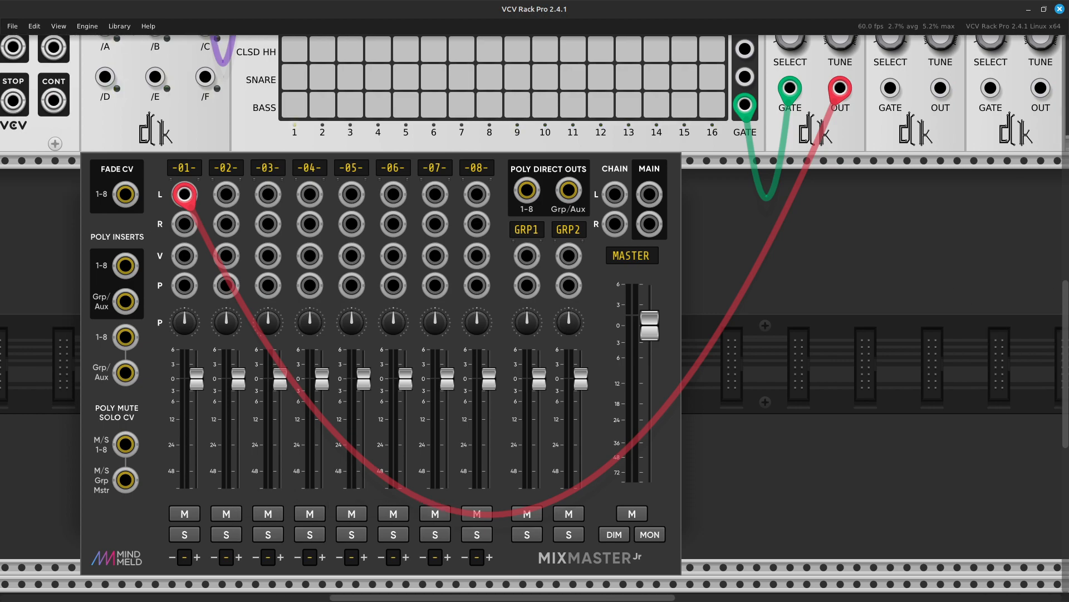
{"action": "key", "text": "Up"}
{"action": "key", "text": "Up"}
{"action": "key", "text": "Right"}
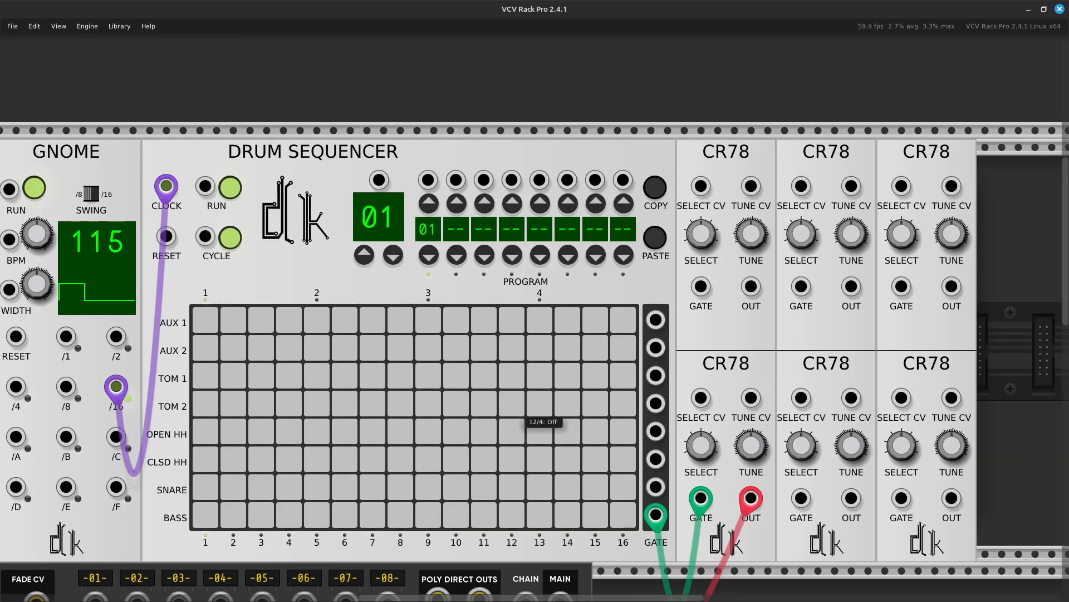
{"action": "key", "text": "Right"}
{"action": "key", "text": "Right"}
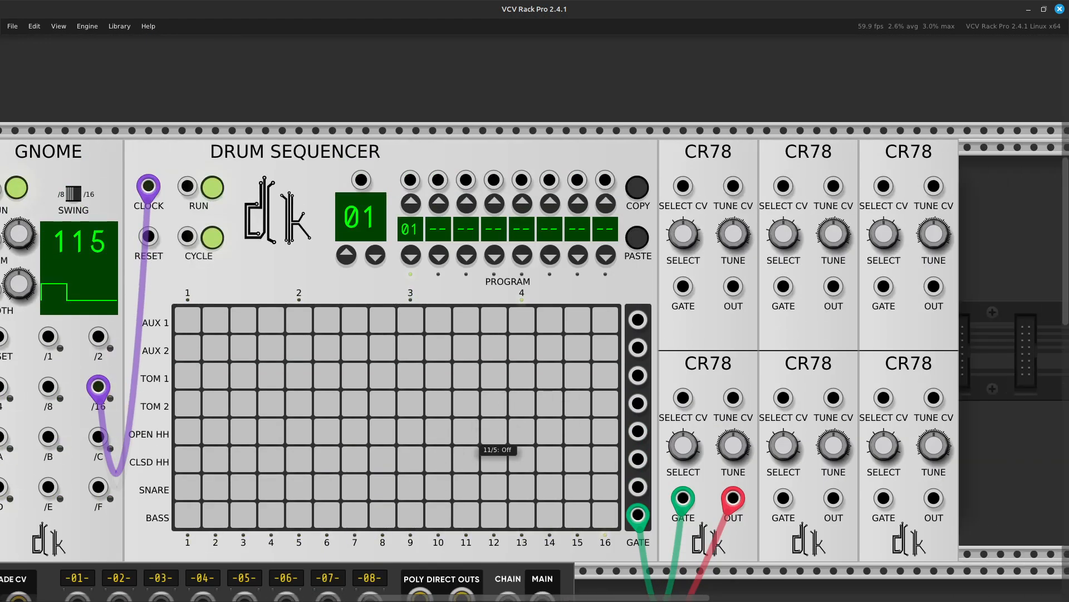
{"action": "key", "text": "Down"}
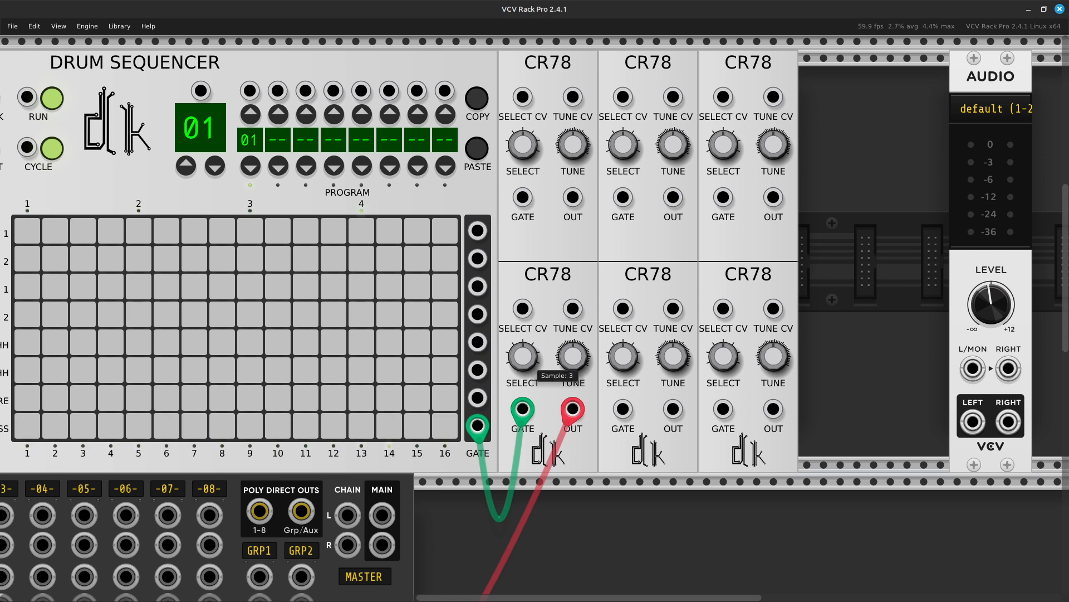
{"action": "right_click", "coordinate": [523, 362]}
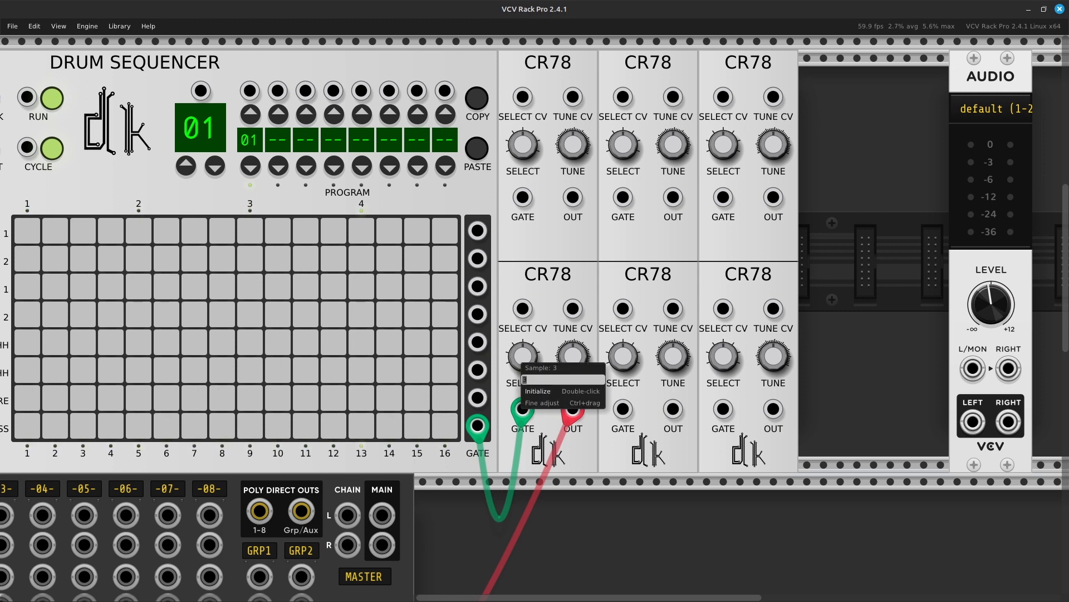
{"action": "type", "text": "1"}
{"action": "key", "text": "Return"}
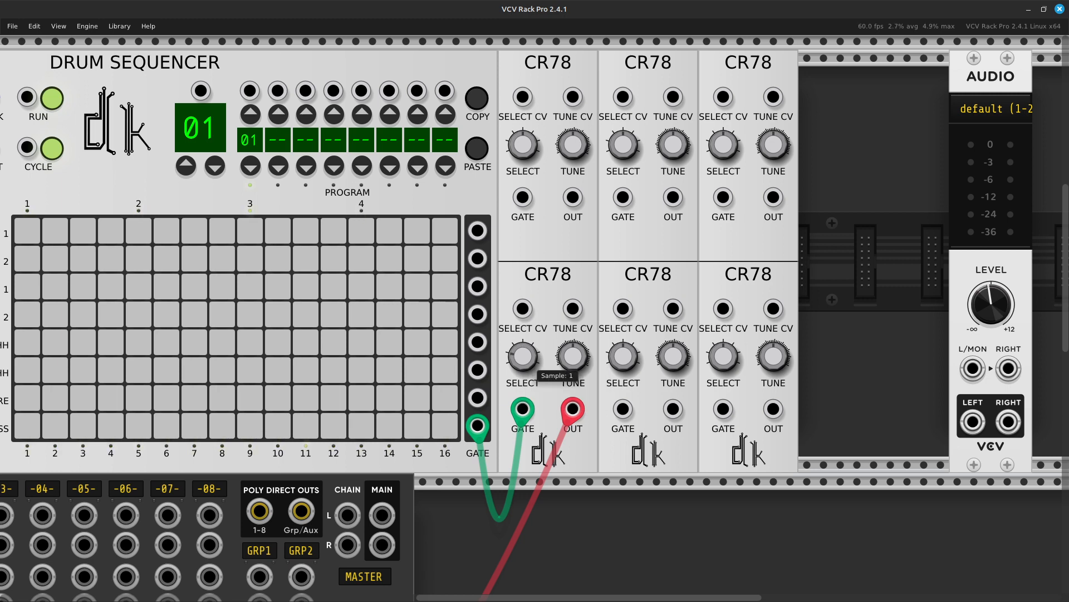
Activate steps 1, 5, 9 and 13 in the BASS row of the Drum Sequencer
{"action": "scroll", "coordinate": [557, 369], "scroll_direction": "left", "scroll_amount": 6}
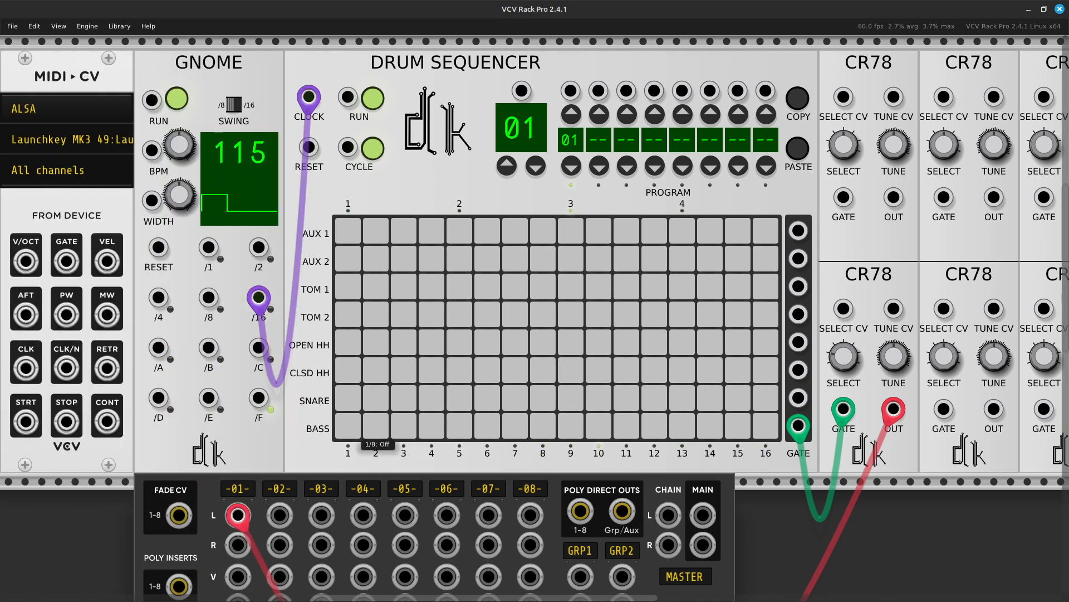
{"action": "left_click", "coordinate": [348, 426]}
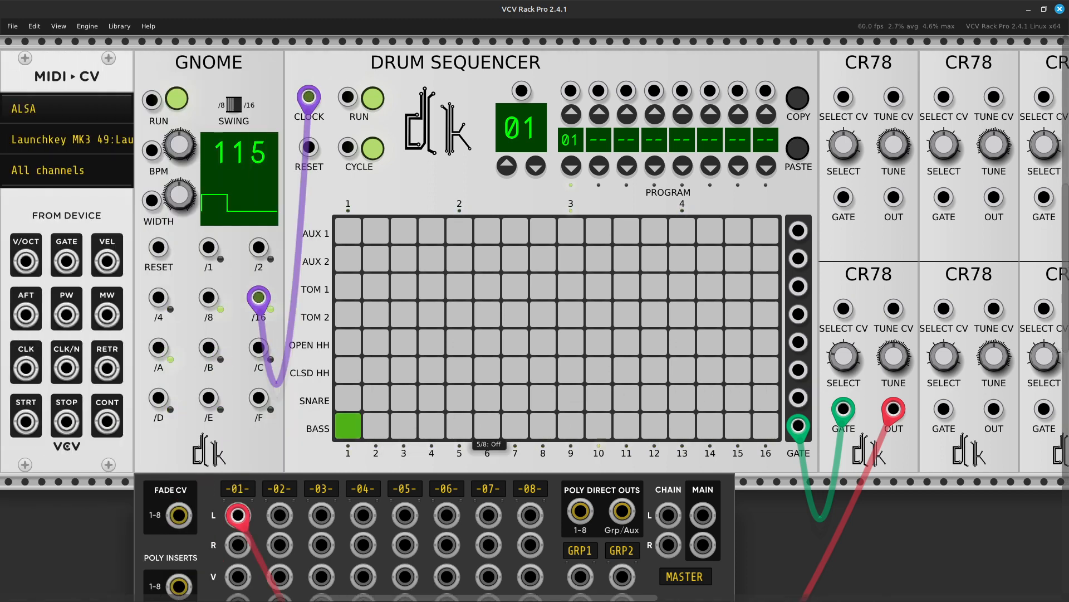
{"action": "left_click", "coordinate": [460, 426]}
{"action": "left_click", "coordinate": [571, 426]}
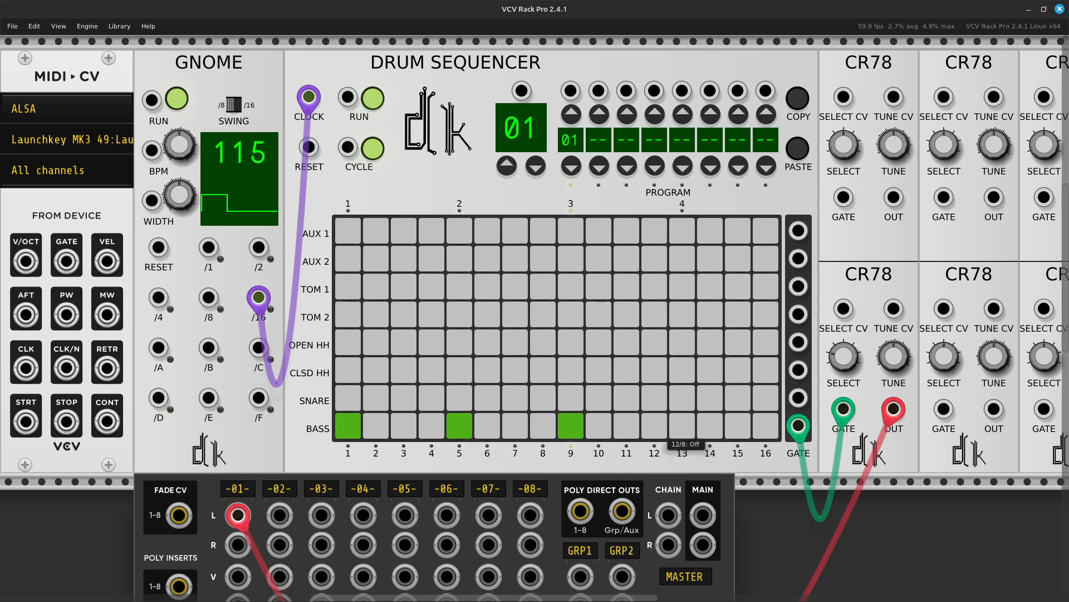
{"action": "left_click", "coordinate": [682, 426]}
Lower the MixMaster Jr's MASTER fader all the way down
{"action": "scroll", "coordinate": [682, 426], "scroll_direction": "down", "scroll_amount": 5}
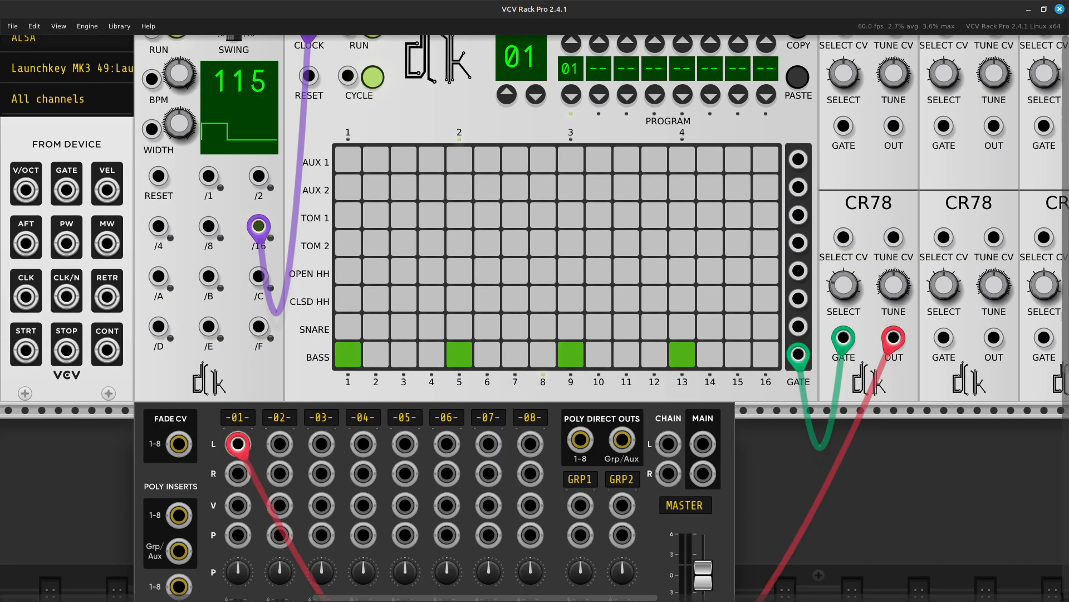
{"action": "scroll", "coordinate": [713, 524], "scroll_direction": "down", "scroll_amount": 1}
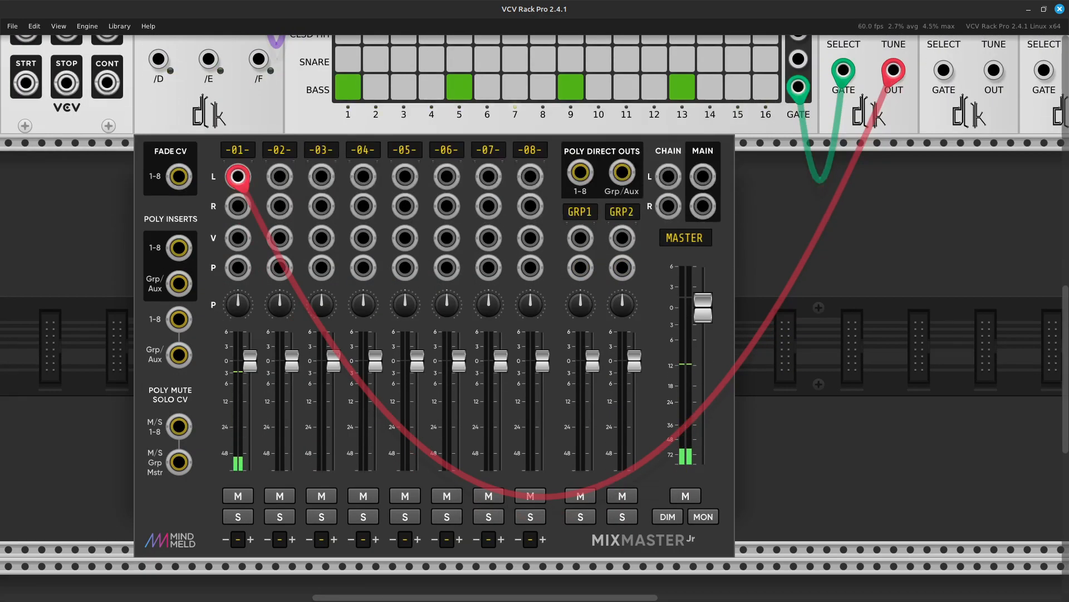
{"action": "key", "text": "Right"}
{"action": "key", "text": "Up"}
{"action": "key", "text": "Up"}
{"action": "key", "text": "Right"}
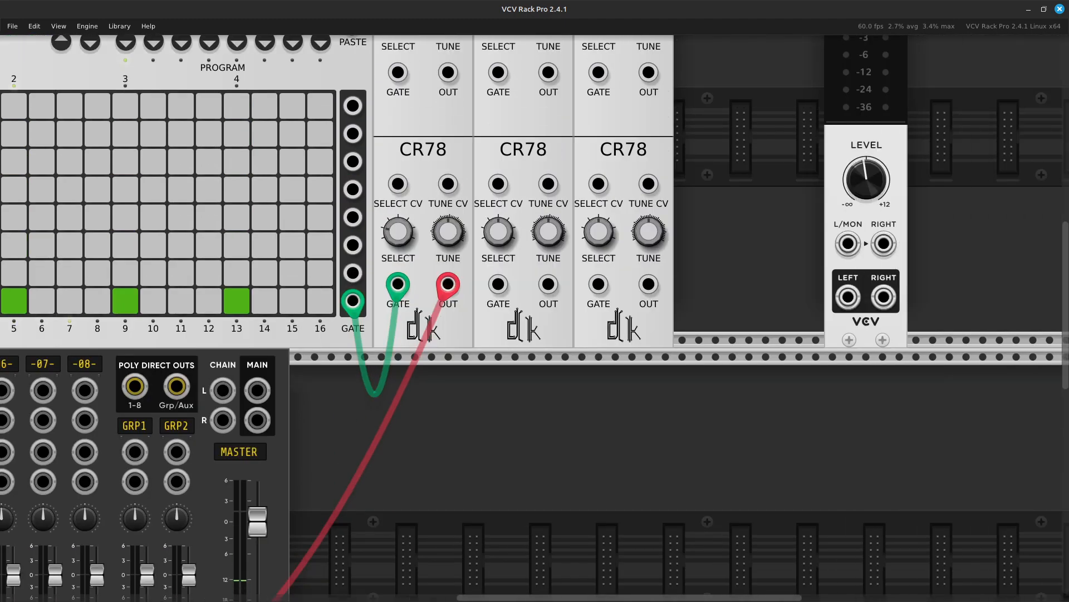
{"action": "key", "text": "Down"}
{"action": "key", "text": "Left"}
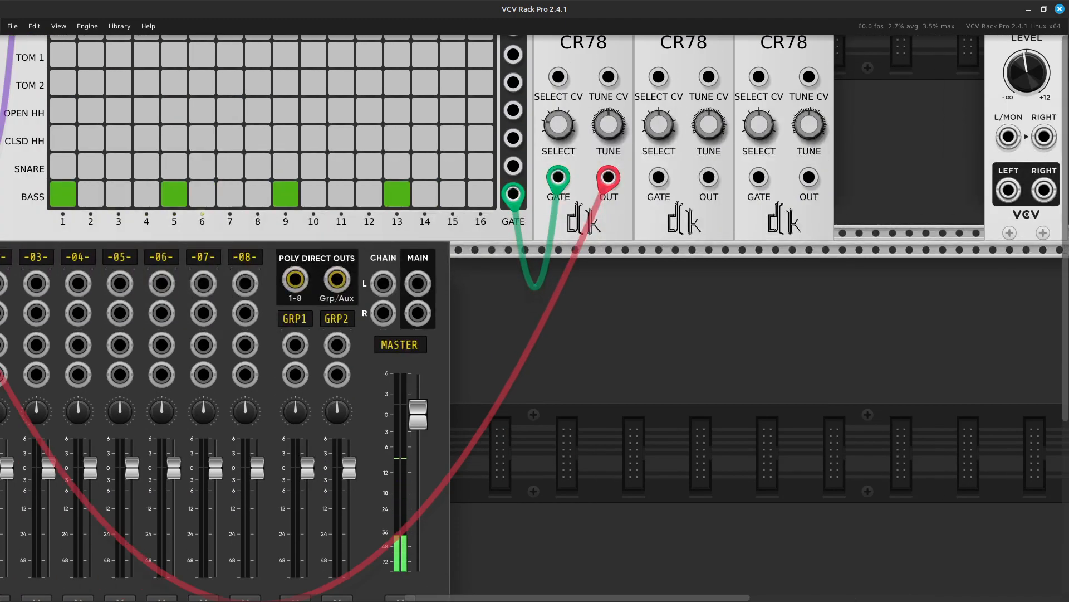
{"action": "left_click_drag", "start_coordinate": [418, 415], "coordinate": [418, 568]}
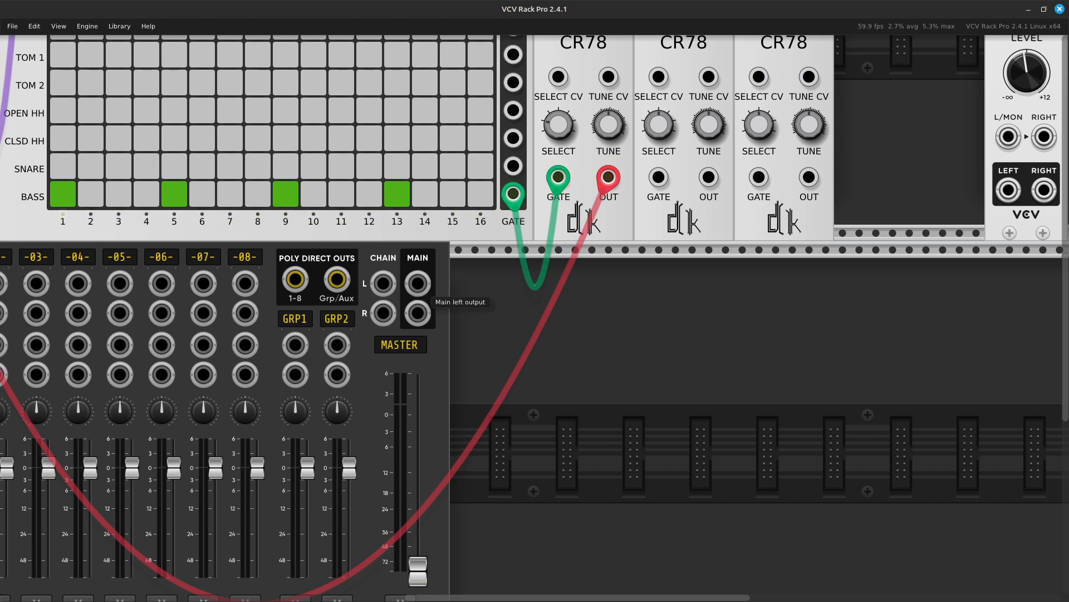
{"action": "right_click", "coordinate": [417, 283]}
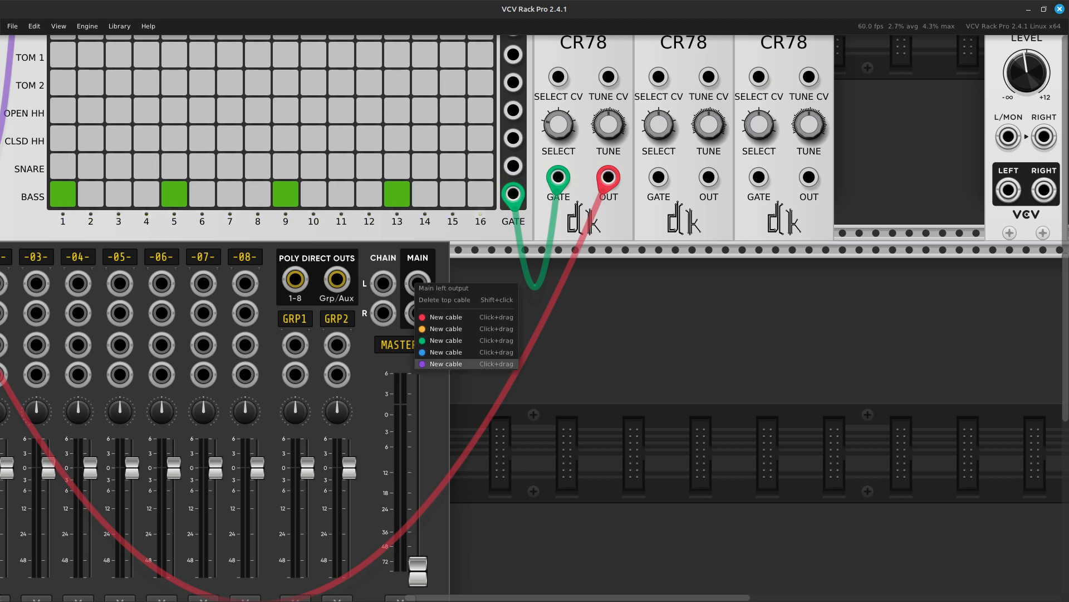
{"action": "left_click", "coordinate": [446, 317]}
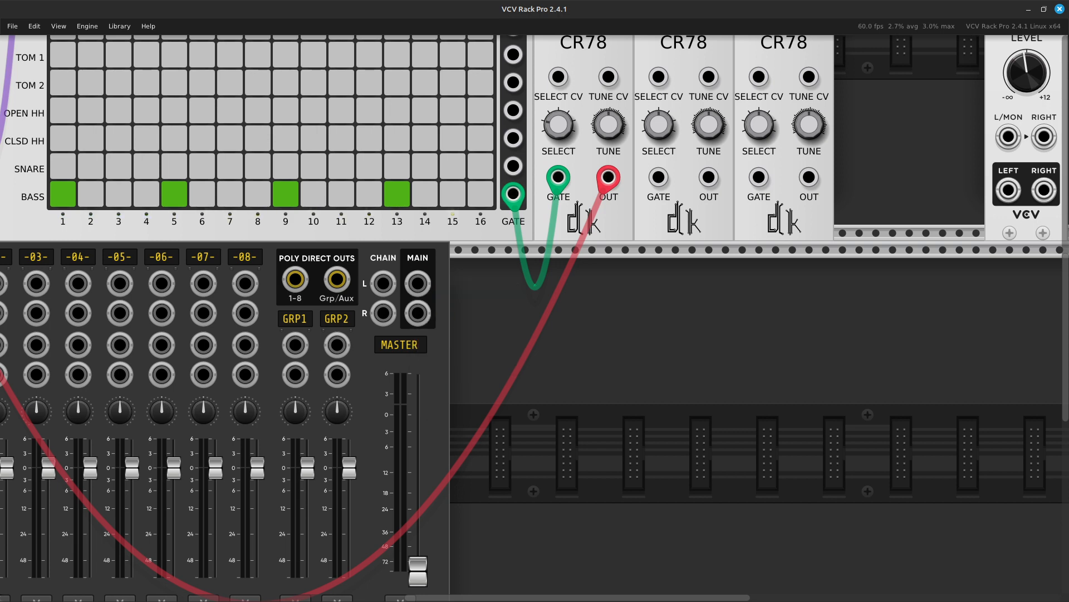
{"action": "left_click", "coordinate": [424, 291]}
{"action": "right_click", "coordinate": [422, 289]}
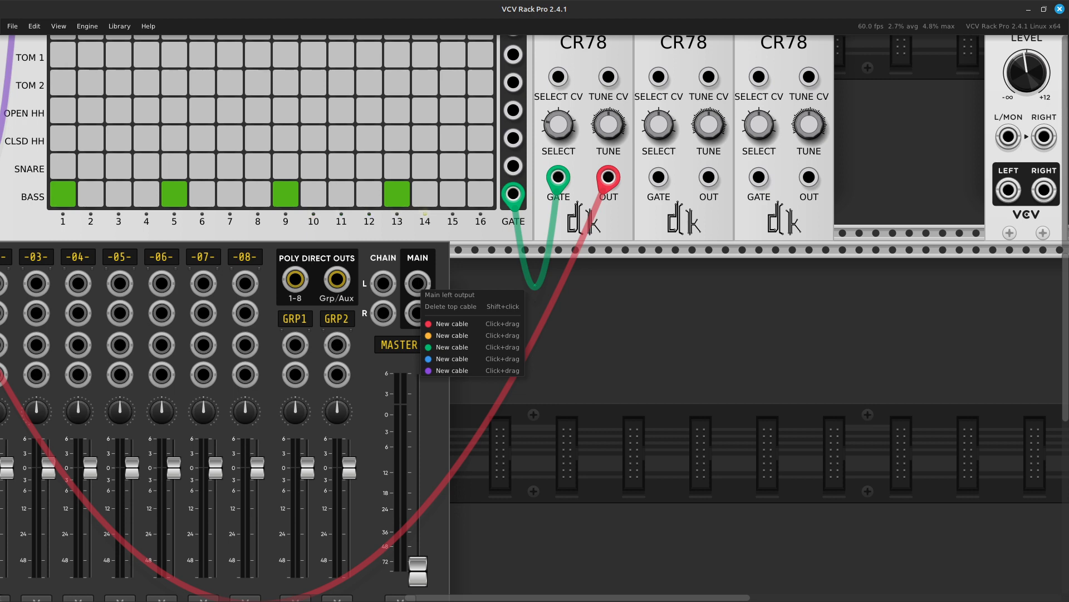
{"action": "key", "text": "Escape"}
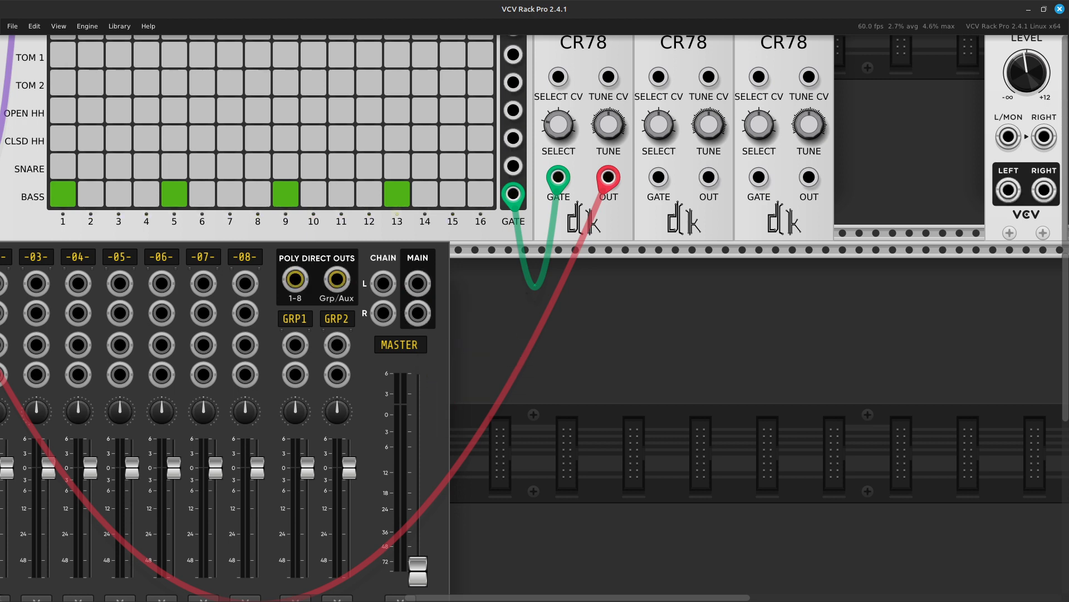
{"action": "right_click", "coordinate": [417, 284]}
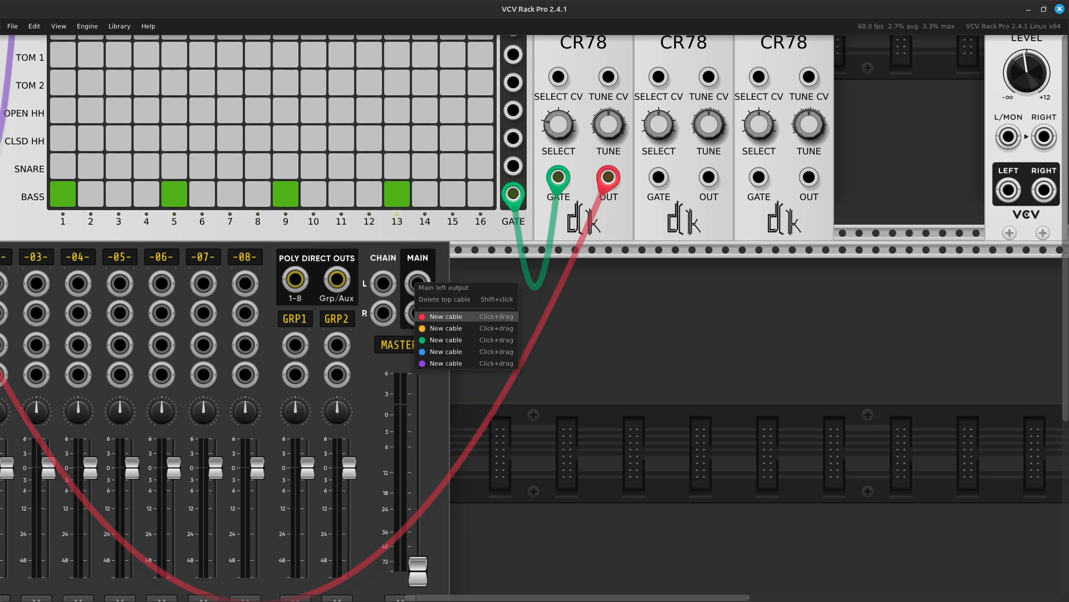
{"action": "key", "text": "Escape"}
Connect the MixMaster Jr's MAIN L output to the Audio module's L/MON input with a red cable
{"action": "right_click", "coordinate": [419, 287]}
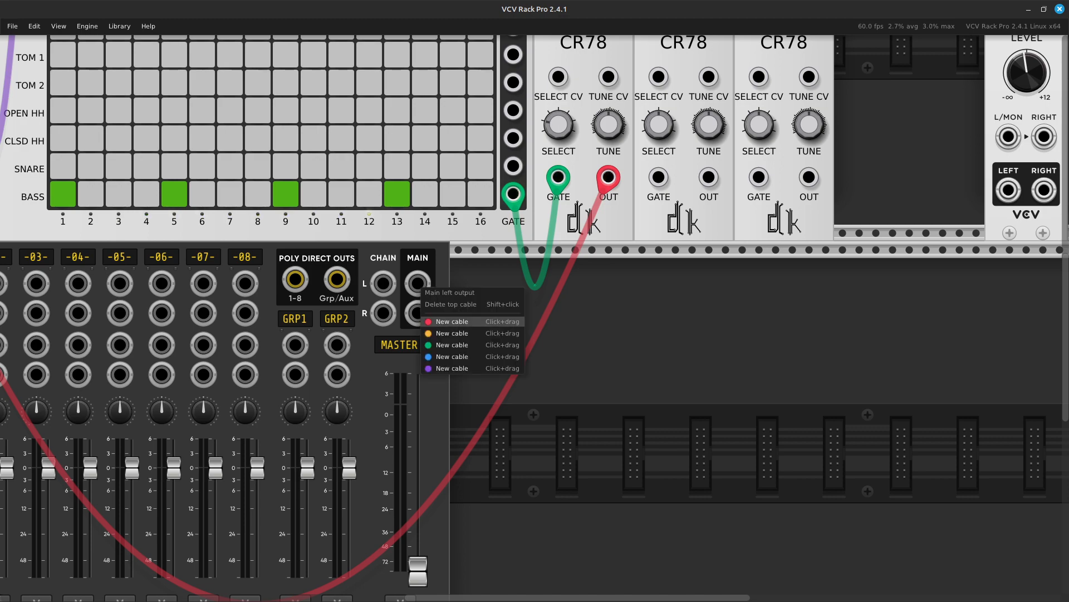
{"action": "left_click", "coordinate": [473, 321]}
{"action": "scroll", "coordinate": [490, 346], "scroll_direction": "right", "scroll_amount": 5}
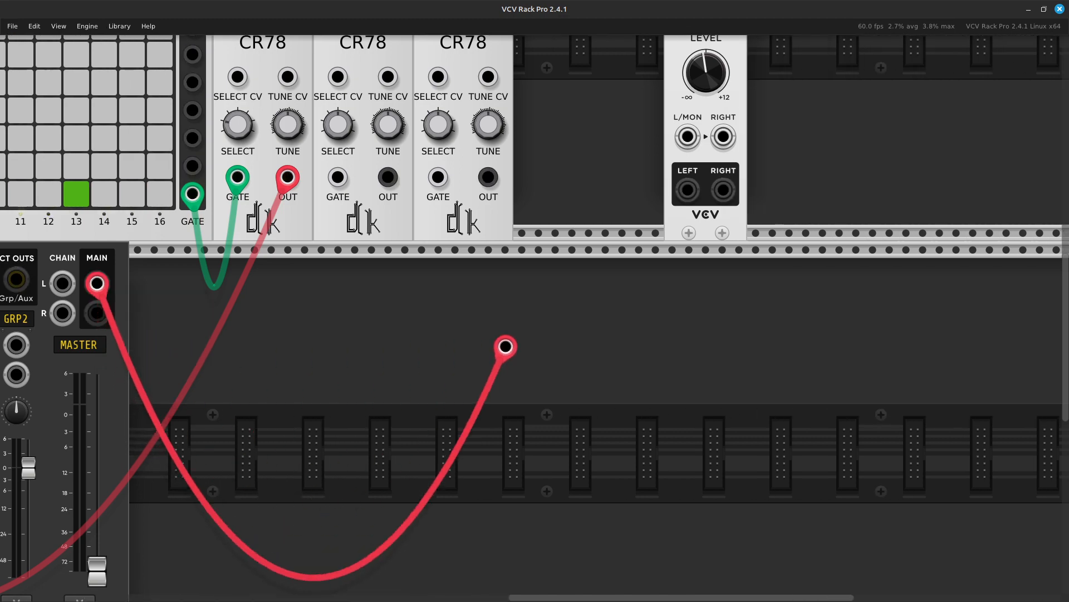
{"action": "scroll", "coordinate": [518, 346], "scroll_direction": "up", "scroll_amount": 3}
{"action": "left_click", "coordinate": [599, 350]}
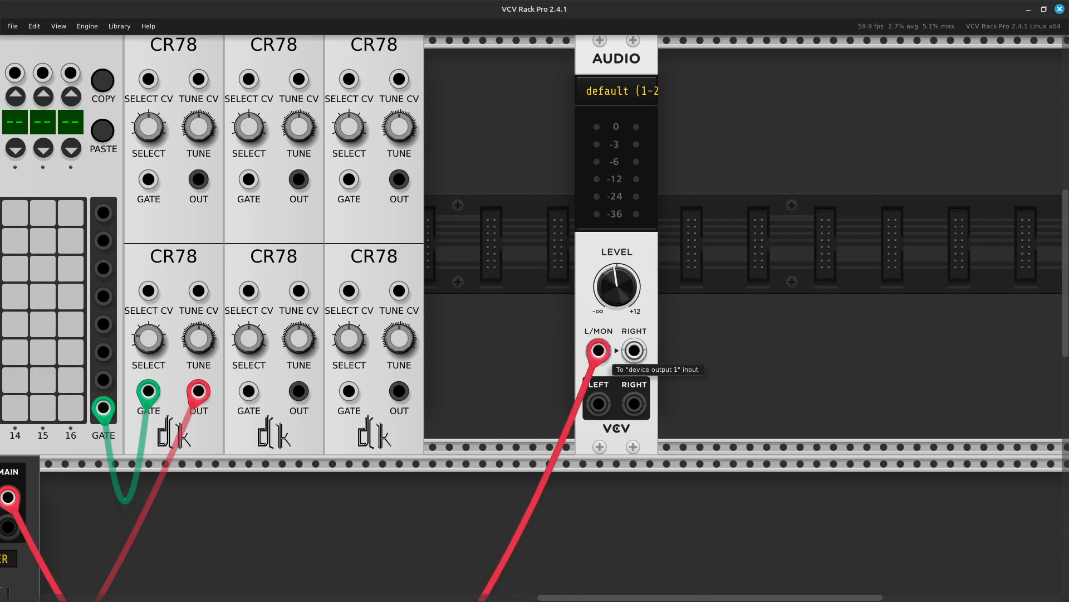
Raise the MixMaster Jr's MASTER fader to about 0.34 dB
{"action": "scroll", "coordinate": [511, 240], "scroll_direction": "left", "scroll_amount": 10}
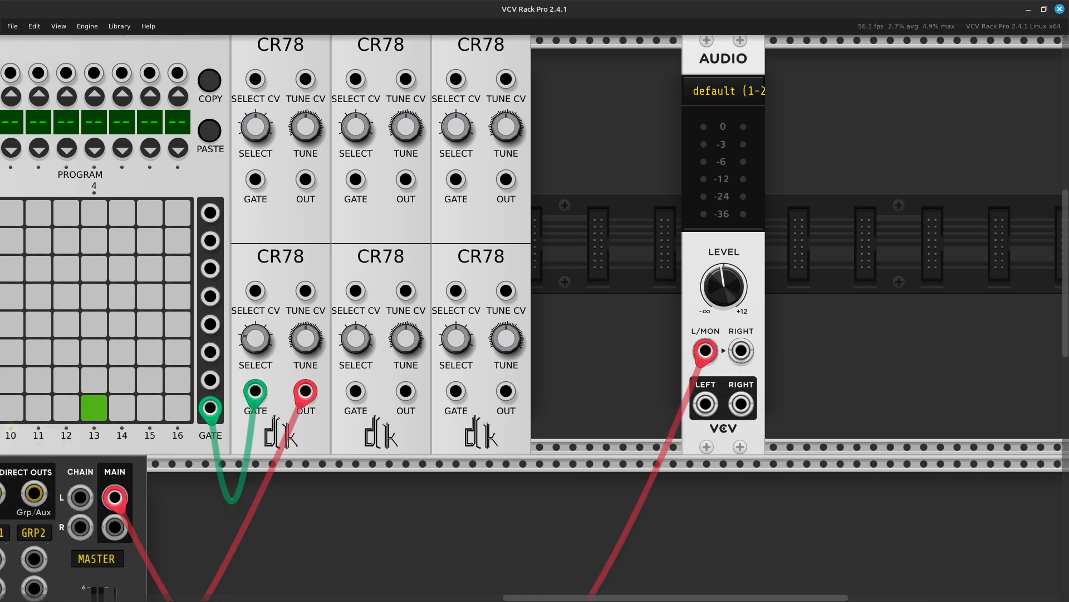
{"action": "scroll", "coordinate": [511, 239], "scroll_direction": "down", "scroll_amount": 3}
{"action": "scroll", "coordinate": [511, 240], "scroll_direction": "down", "scroll_amount": 6}
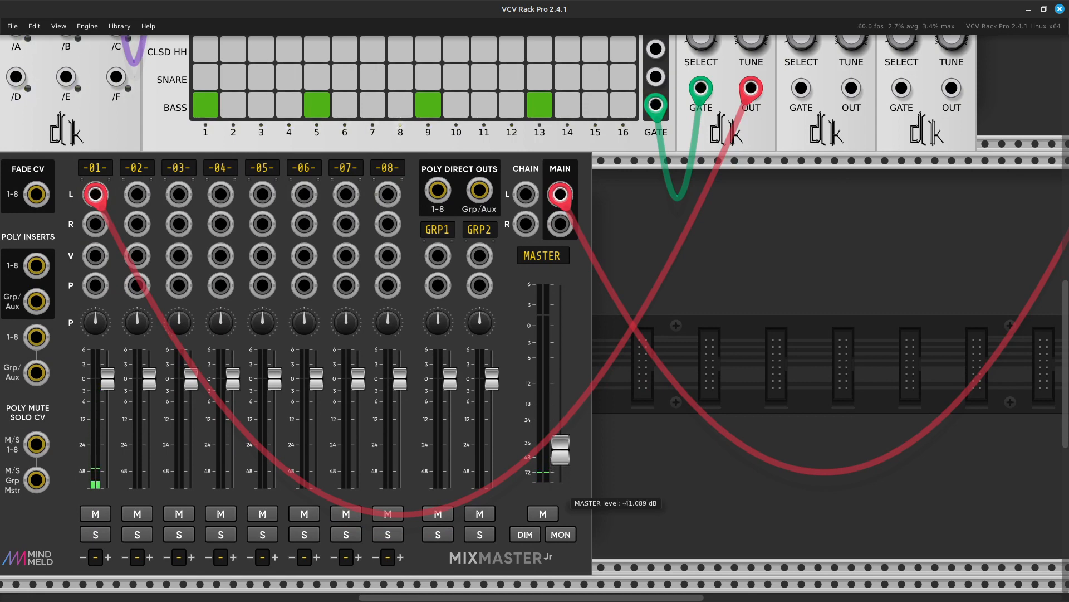
{"action": "left_click_drag", "start_coordinate": [561, 449], "coordinate": [560, 325]}
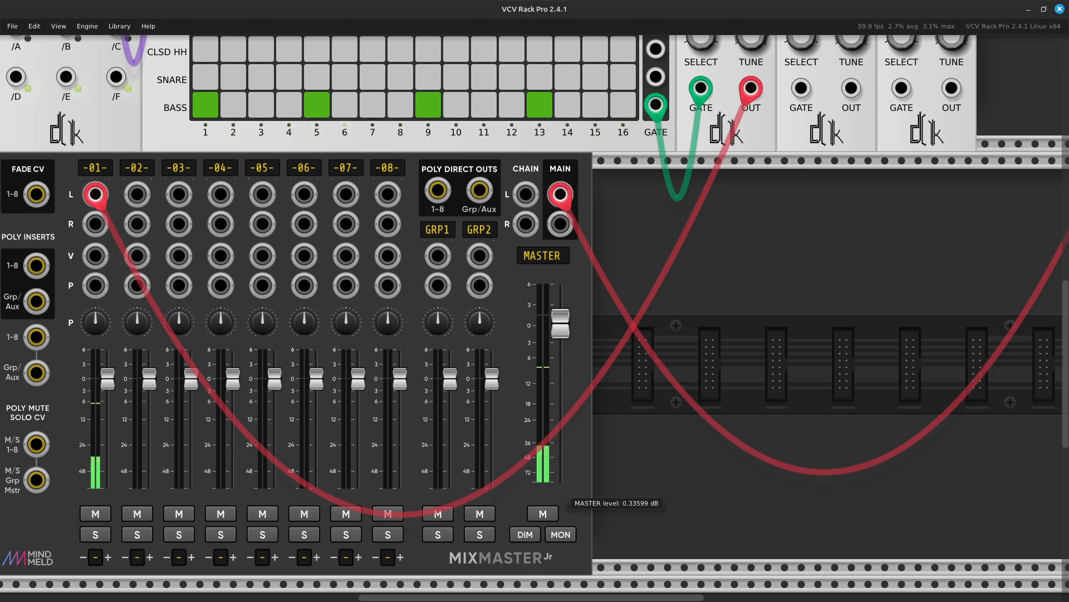
{"action": "scroll", "coordinate": [534, 312], "scroll_direction": "left", "scroll_amount": 3}
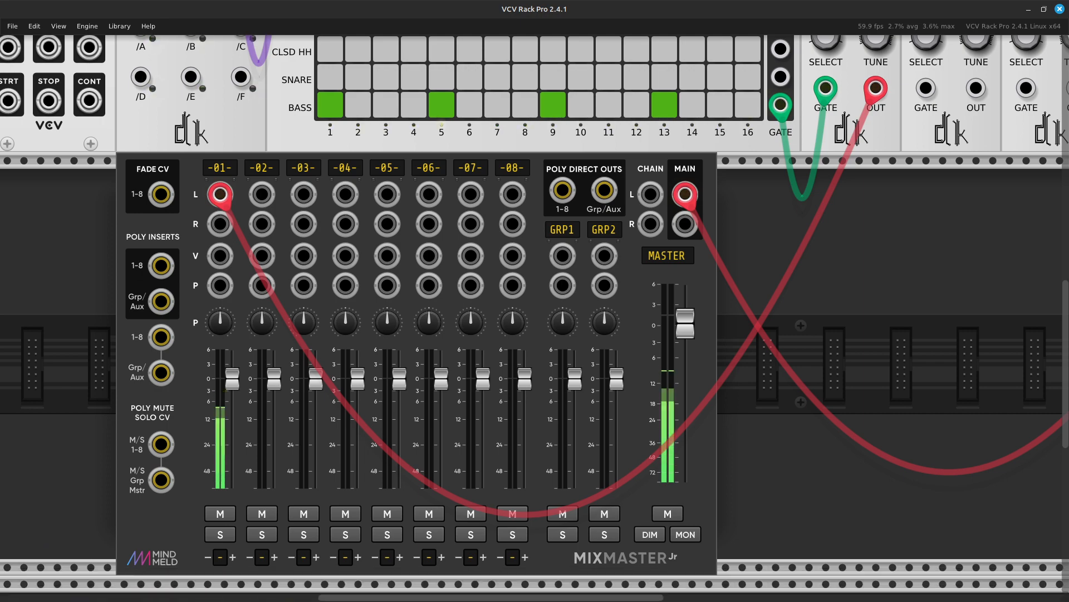
{"action": "scroll", "coordinate": [535, 312], "scroll_direction": "right", "scroll_amount": 10}
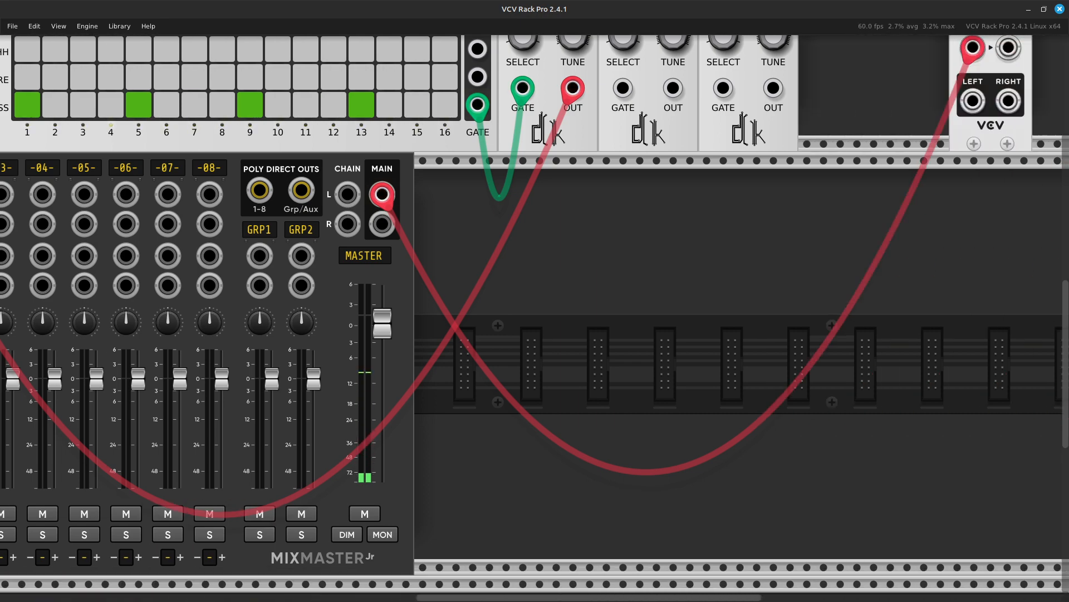
{"action": "scroll", "coordinate": [535, 312], "scroll_direction": "up", "scroll_amount": 8}
{"action": "scroll", "coordinate": [379, 410], "scroll_direction": "up", "scroll_amount": 1}
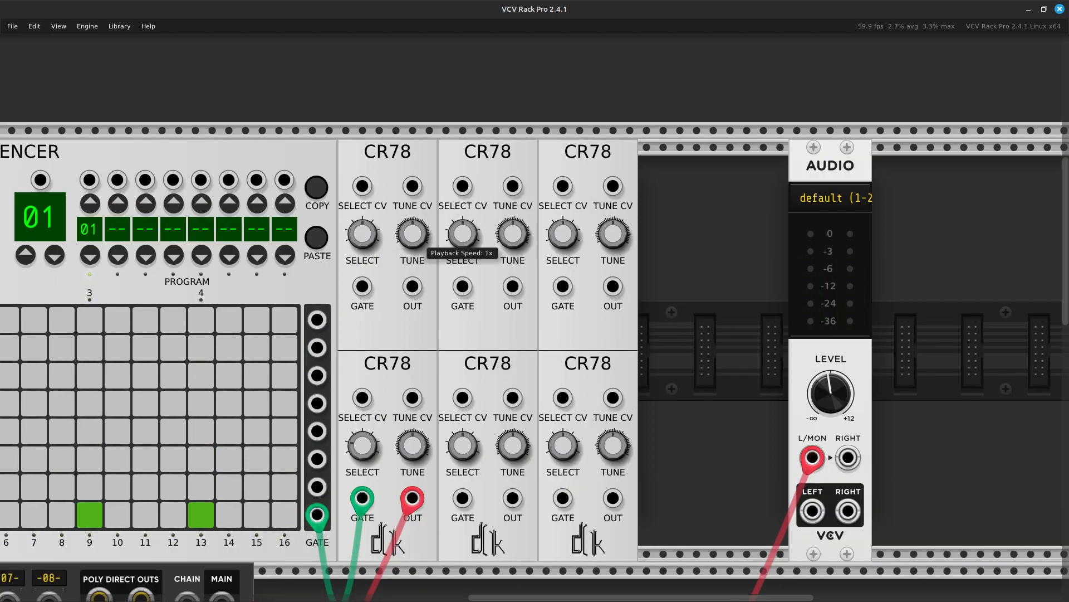
{"action": "mouse_move", "coordinate": [413, 233]}
{"action": "left_mouse_down"}
{"action": "mouse_move", "coordinate": [413, 344]}
{"action": "mouse_move", "coordinate": [413, 210]}
{"action": "mouse_move", "coordinate": [412, 229]}
{"action": "left_mouse_up"}
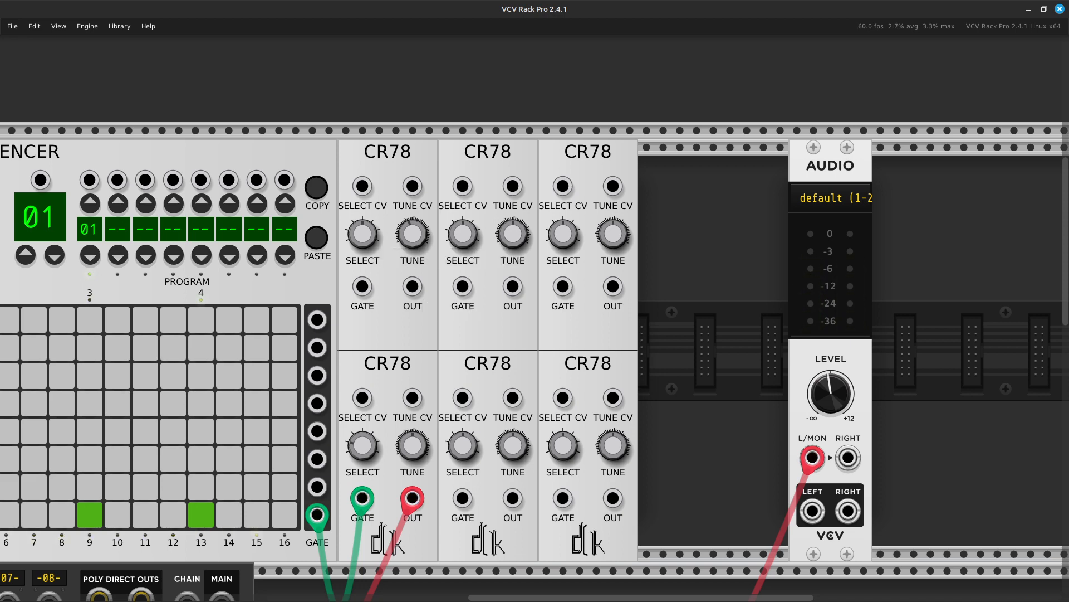
Move the first CR78 module down to the row below and return it to its place beside the Drum Sequencer
{"action": "scroll", "coordinate": [534, 301], "scroll_direction": "down", "scroll_amount": 3}
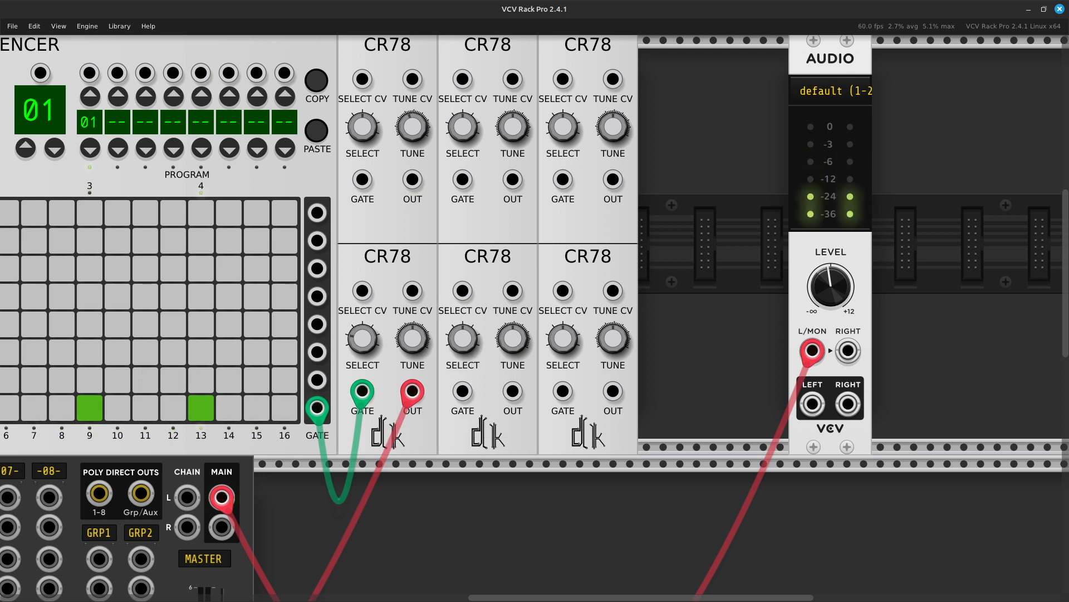
{"action": "left_click_drag", "start_coordinate": [388, 223], "coordinate": [404, 479]}
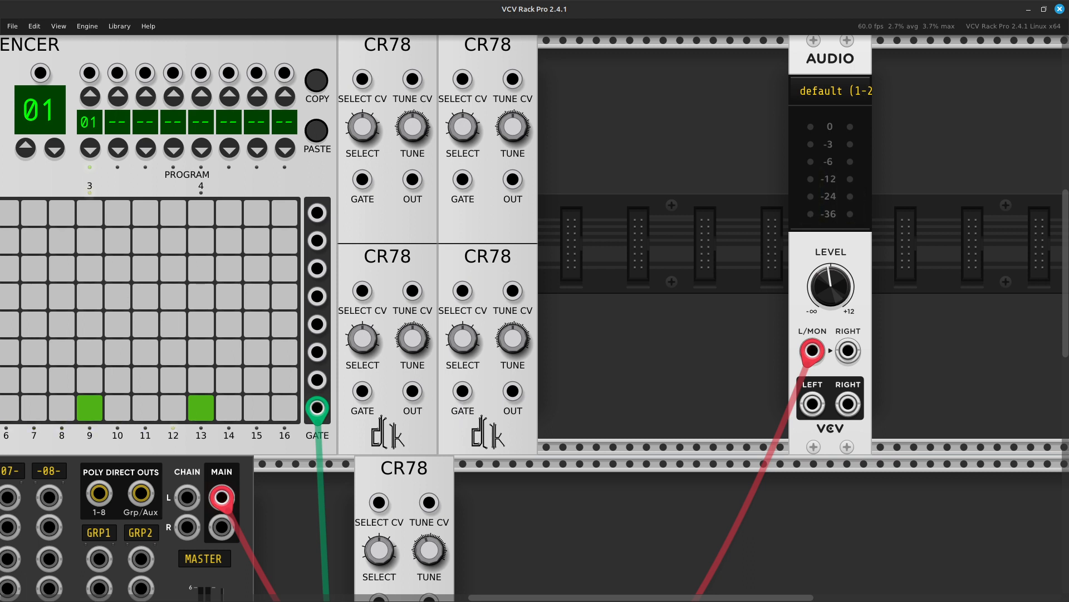
{"action": "left_click_drag", "start_coordinate": [404, 479], "coordinate": [387, 234]}
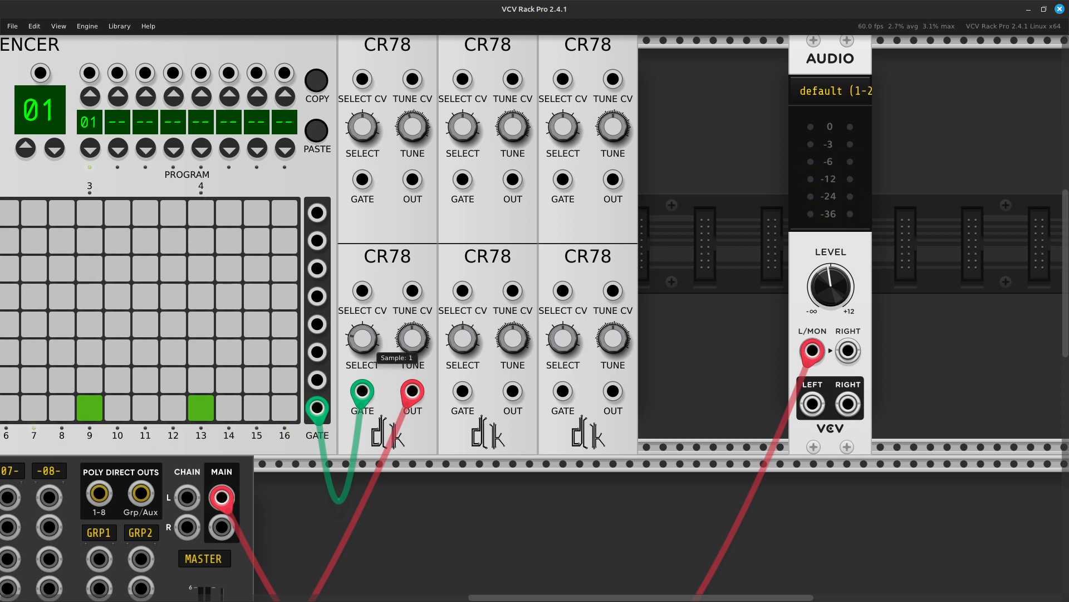
Open the sample value of the first CR78's upper SELECT knob for editing and confirm it
{"action": "scroll", "coordinate": [362, 341], "scroll_direction": "left", "scroll_amount": 3}
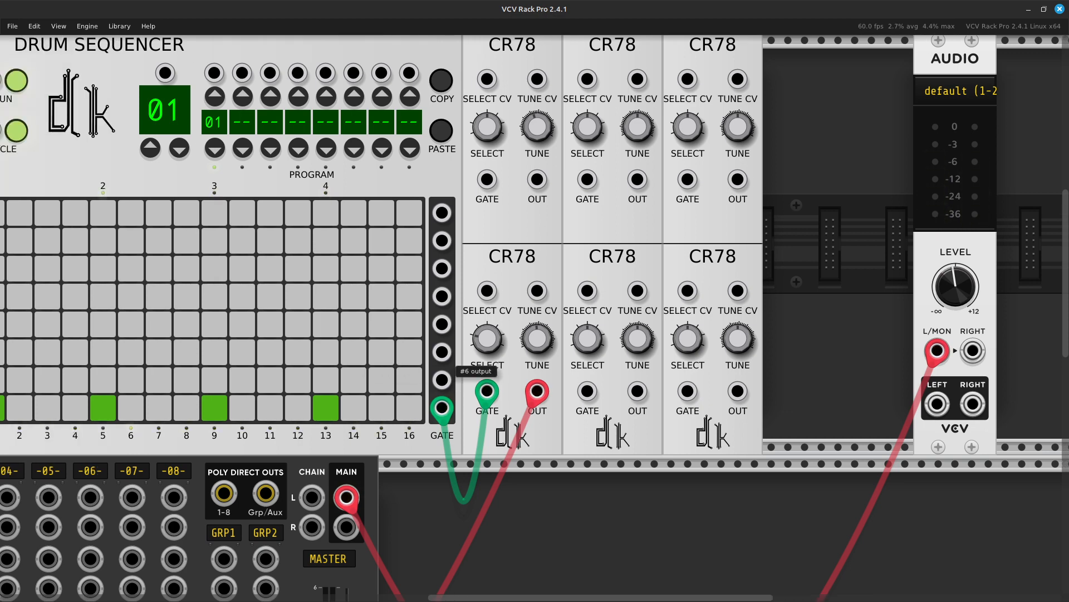
{"action": "scroll", "coordinate": [397, 422], "scroll_direction": "left", "scroll_amount": 5}
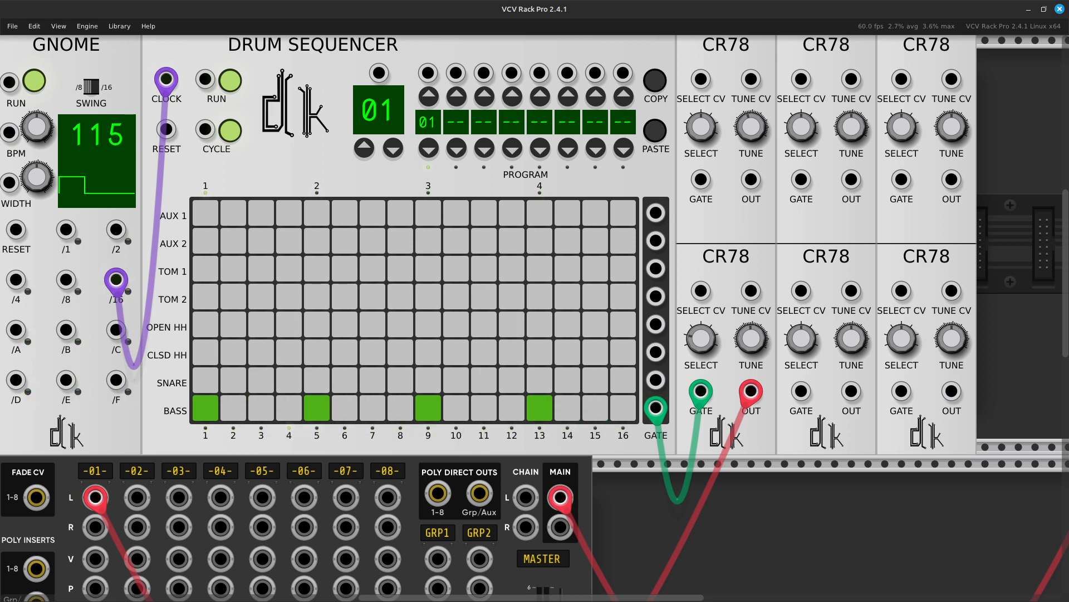
{"action": "scroll", "coordinate": [340, 392], "scroll_direction": "right", "scroll_amount": 5}
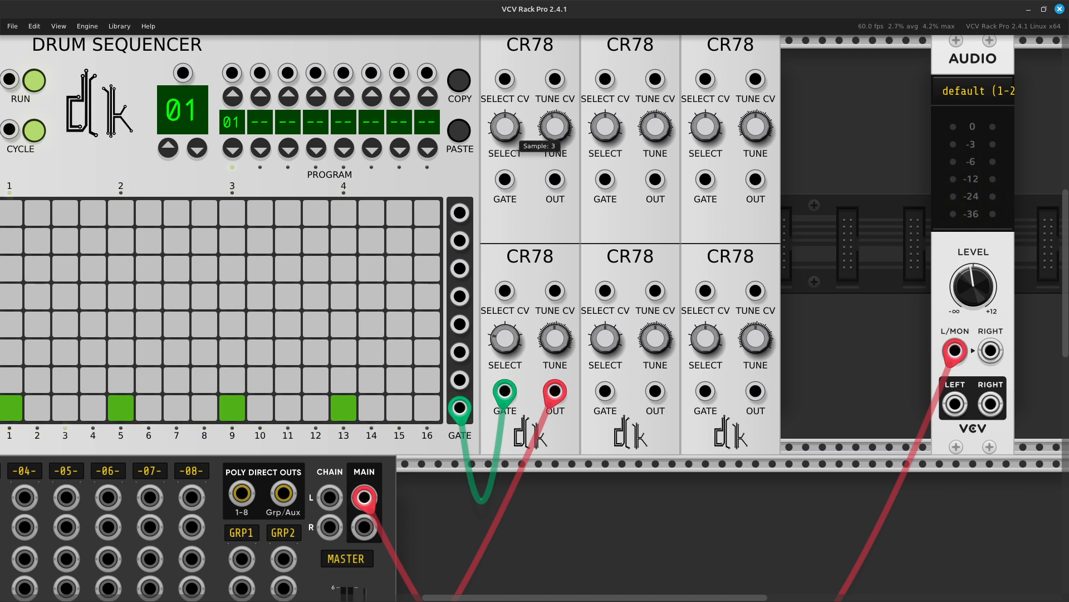
{"action": "right_click", "coordinate": [505, 130]}
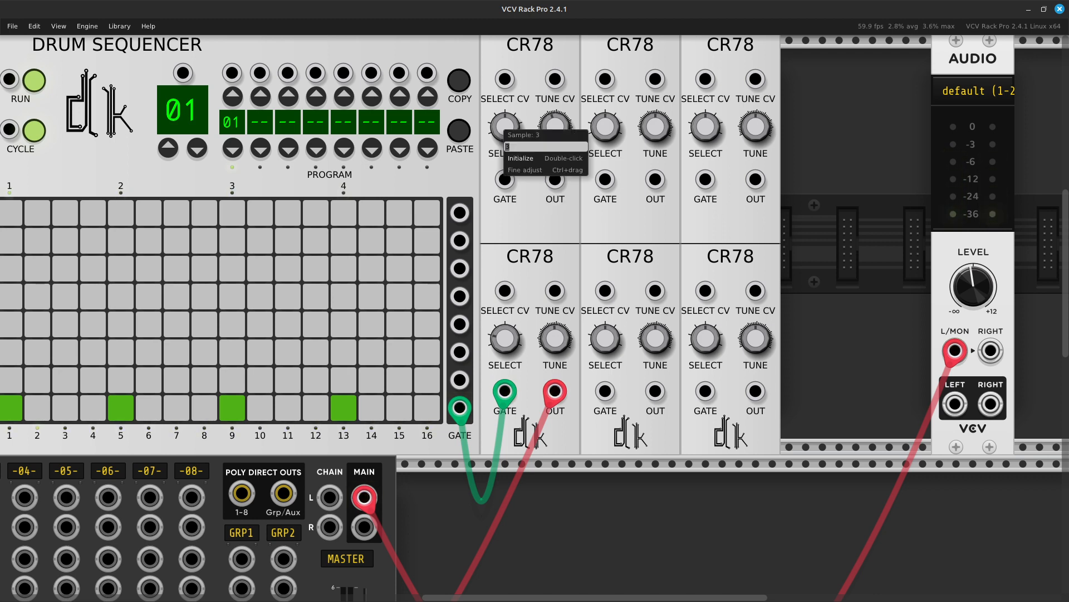
{"action": "key", "text": "Return"}
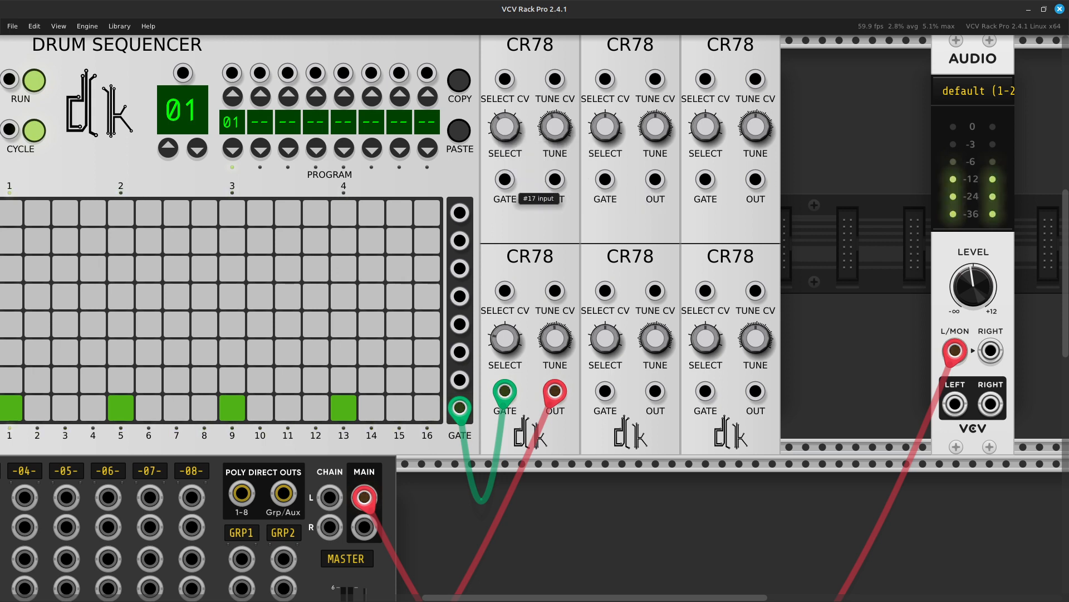
{"action": "right_click", "coordinate": [504, 180]}
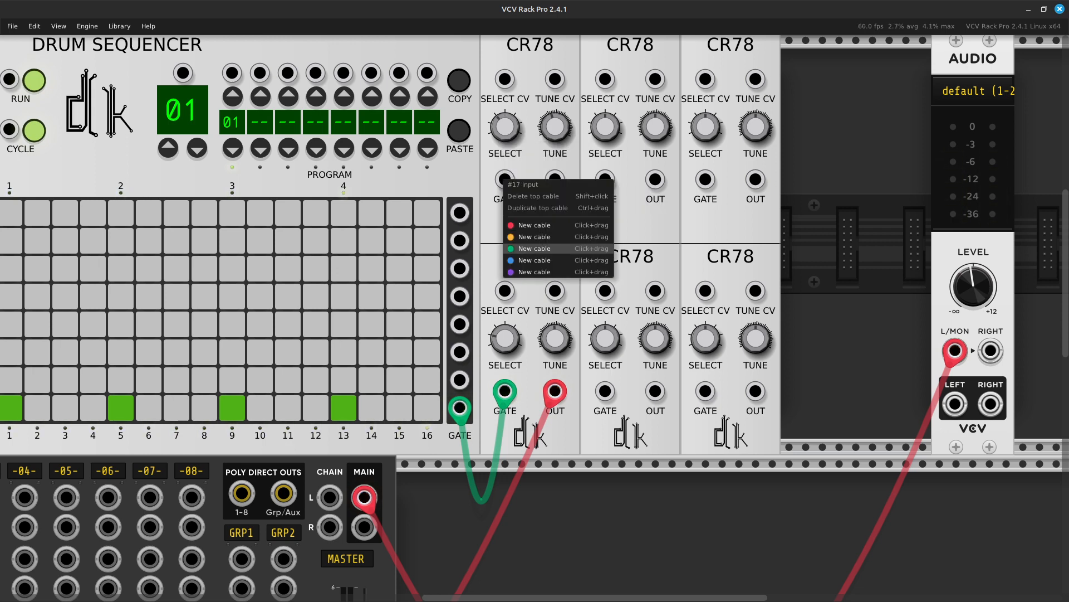
{"action": "left_click", "coordinate": [535, 249]}
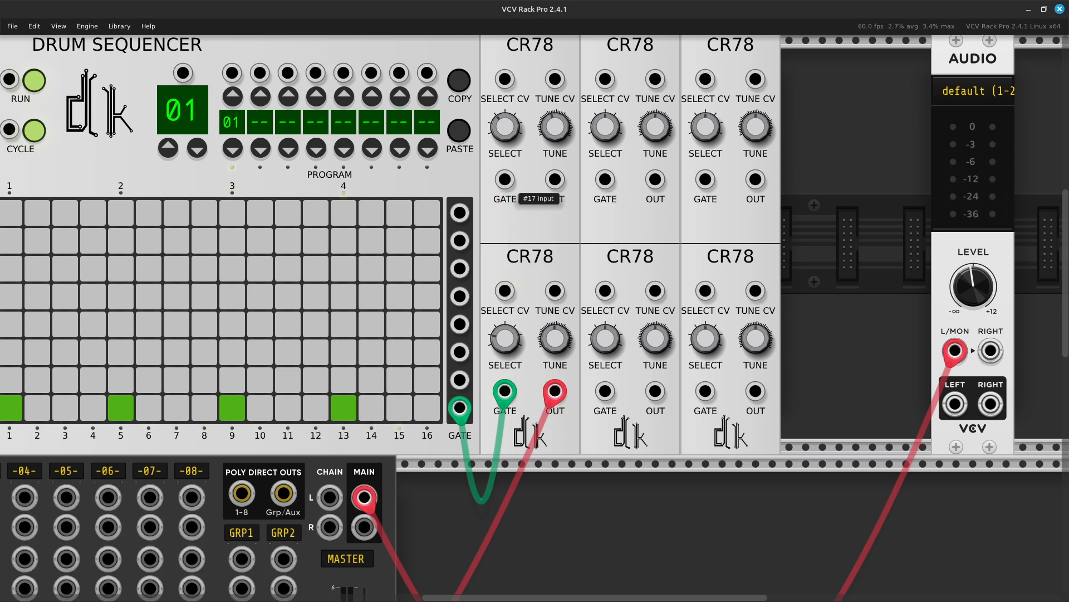
{"action": "right_click", "coordinate": [504, 180]}
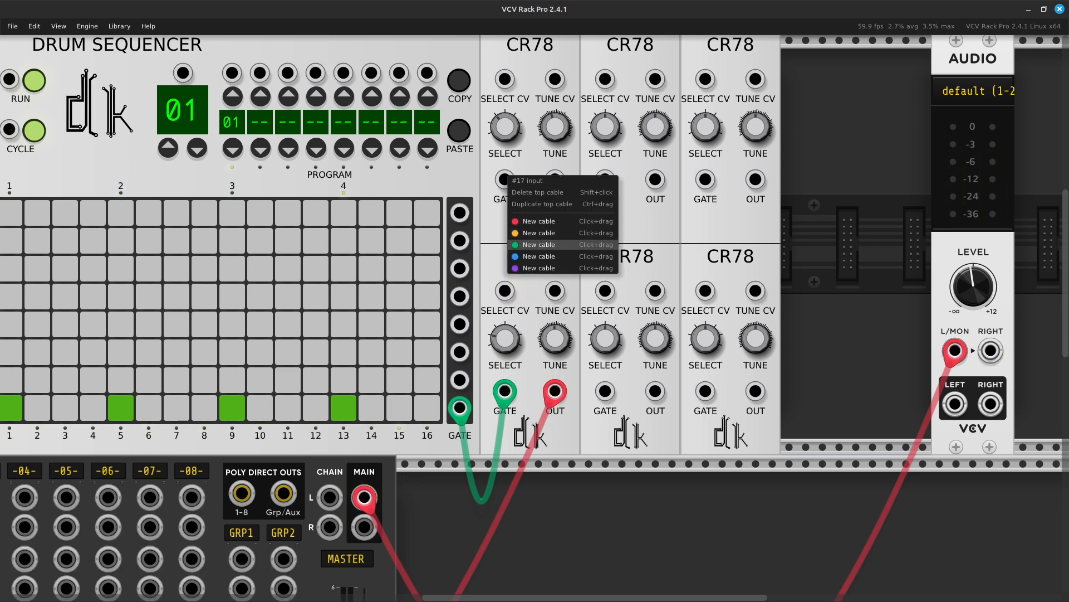
{"action": "left_click", "coordinate": [539, 245]}
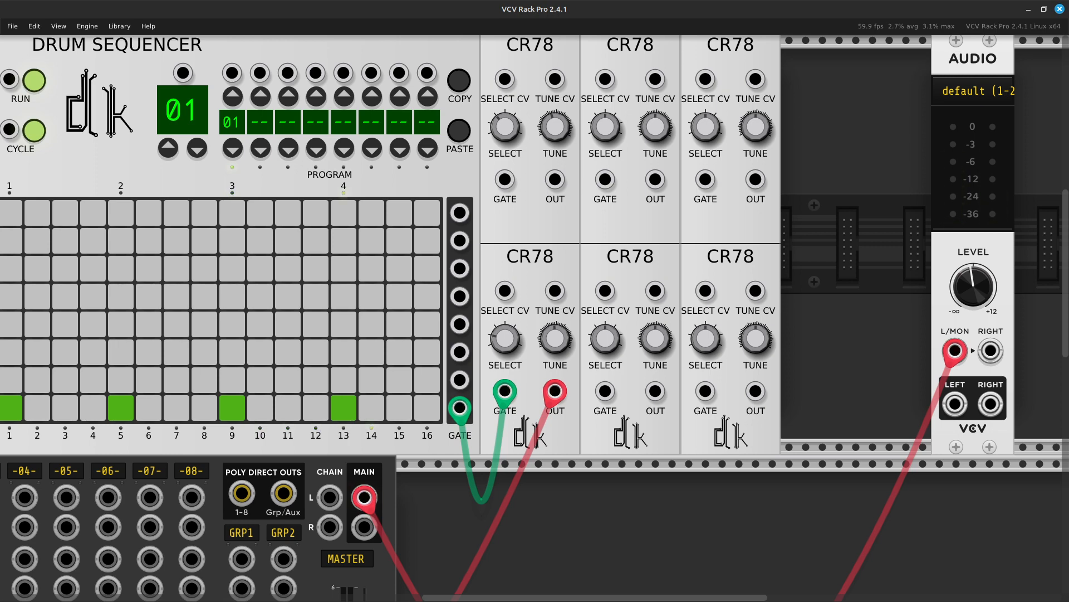
Connect the Drum Sequencer's SNARE gate output to the first CR78's upper GATE input with a green cable
{"action": "scroll", "coordinate": [534, 318], "scroll_direction": "down", "scroll_amount": 1}
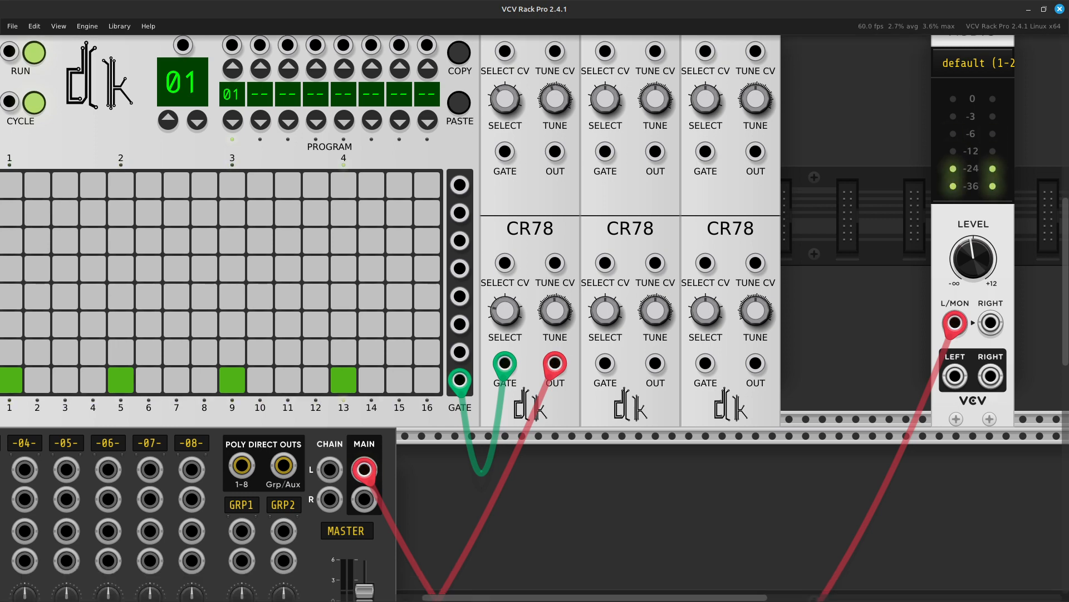
{"action": "scroll", "coordinate": [535, 318], "scroll_direction": "up", "scroll_amount": 5}
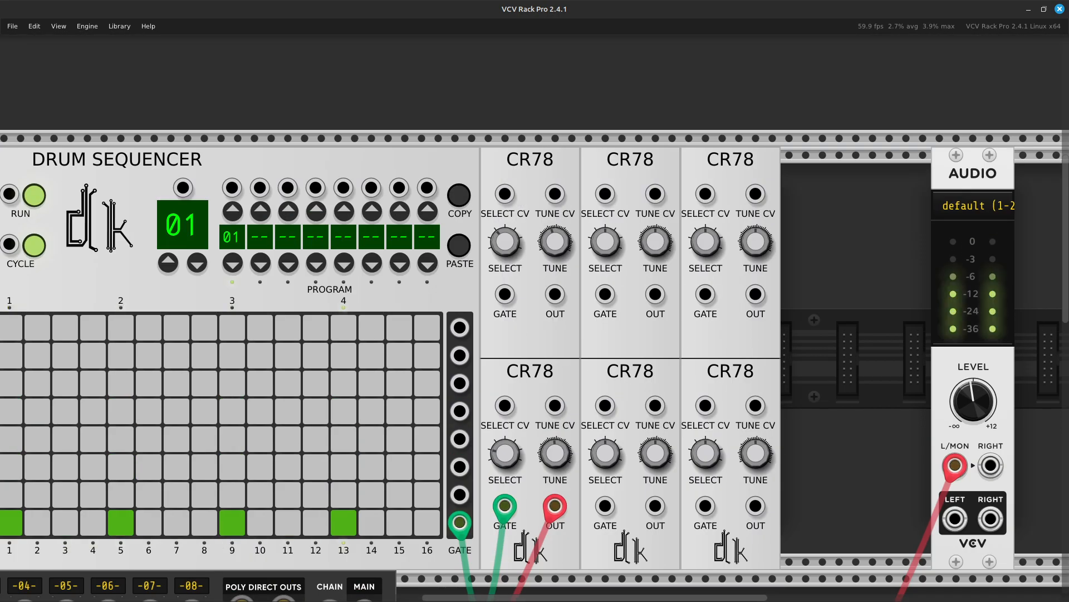
{"action": "right_click", "coordinate": [505, 294]}
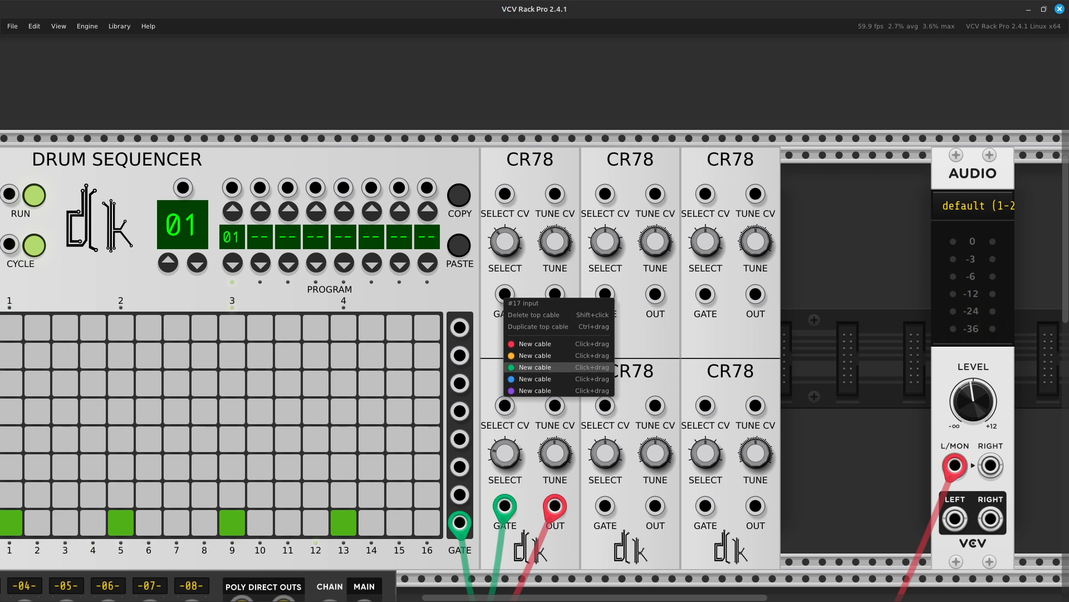
{"action": "left_click", "coordinate": [534, 367]}
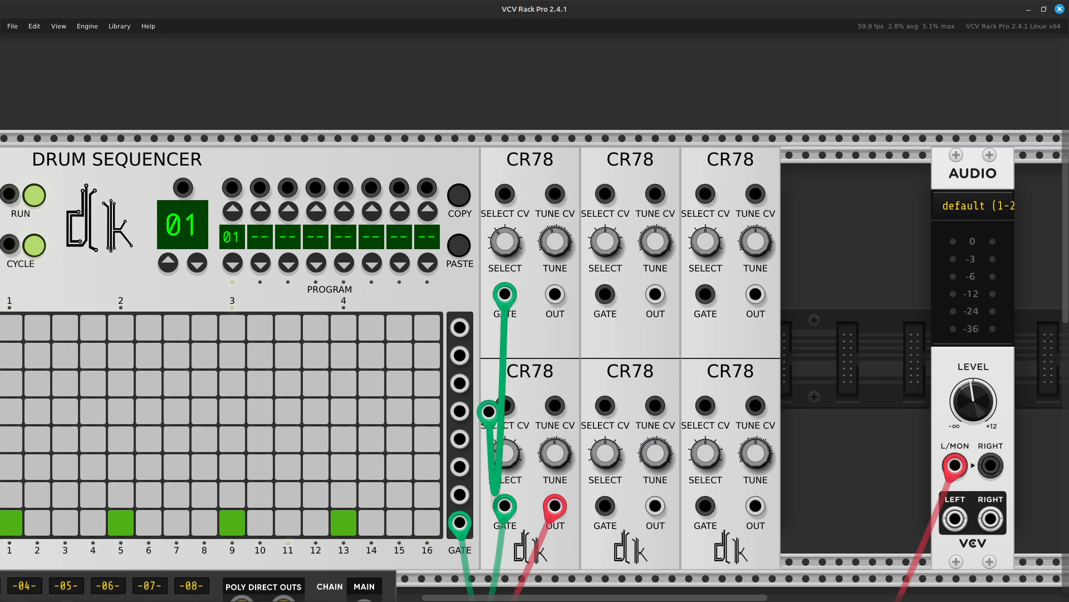
{"action": "left_click_drag", "start_coordinate": [459, 494], "coordinate": [640, 509]}
{"action": "scroll", "coordinate": [543, 473], "scroll_direction": "down", "scroll_amount": 7}
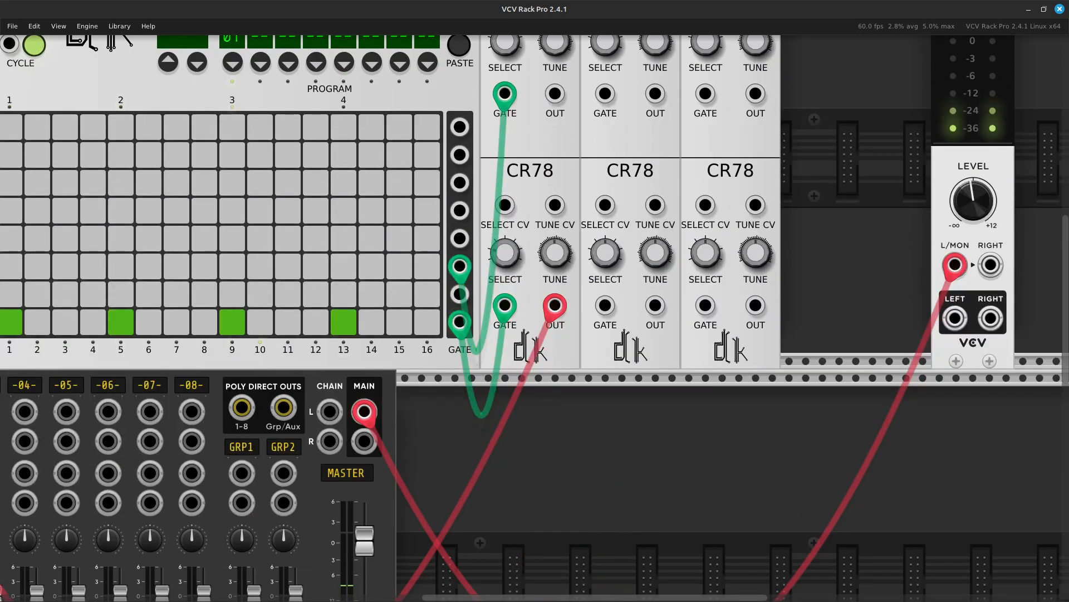
{"action": "scroll", "coordinate": [640, 509], "scroll_direction": "up", "scroll_amount": 3}
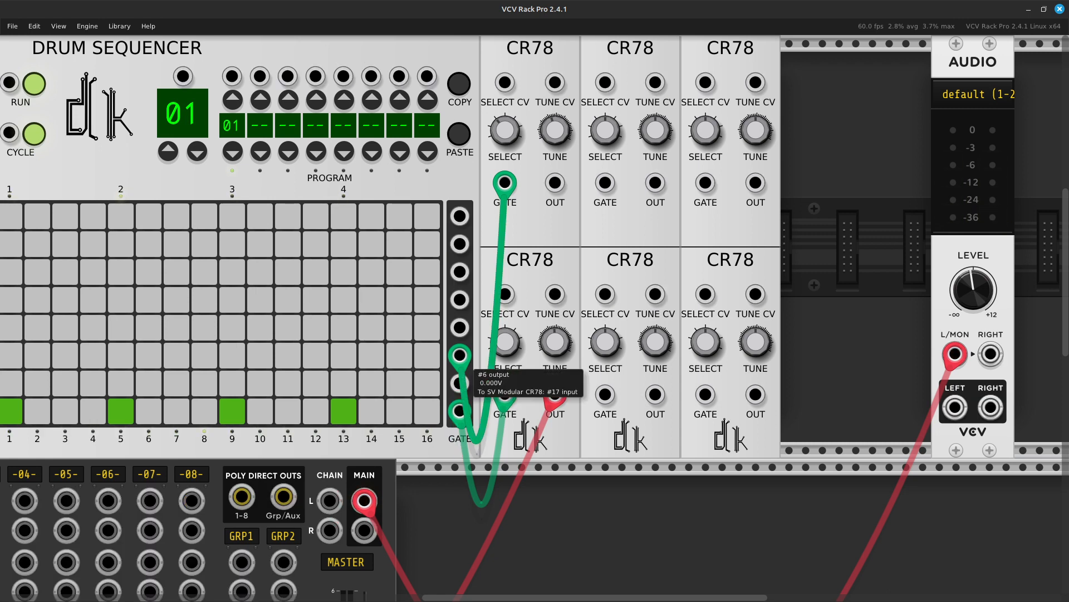
{"action": "left_click_drag", "start_coordinate": [459, 354], "coordinate": [459, 383]}
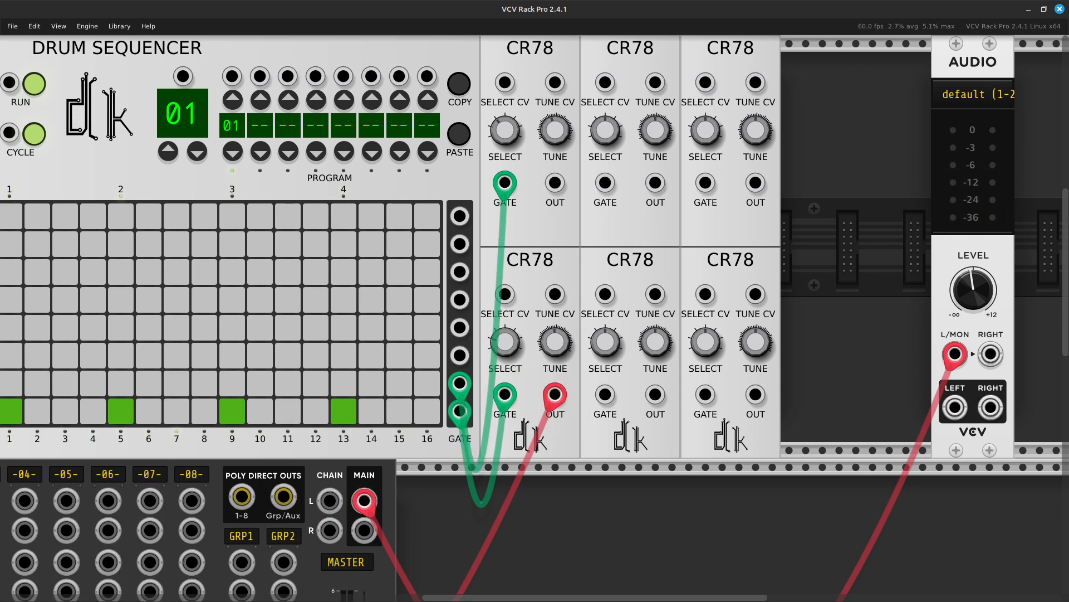
{"action": "key", "text": "Left"}
{"action": "key", "text": "Right"}
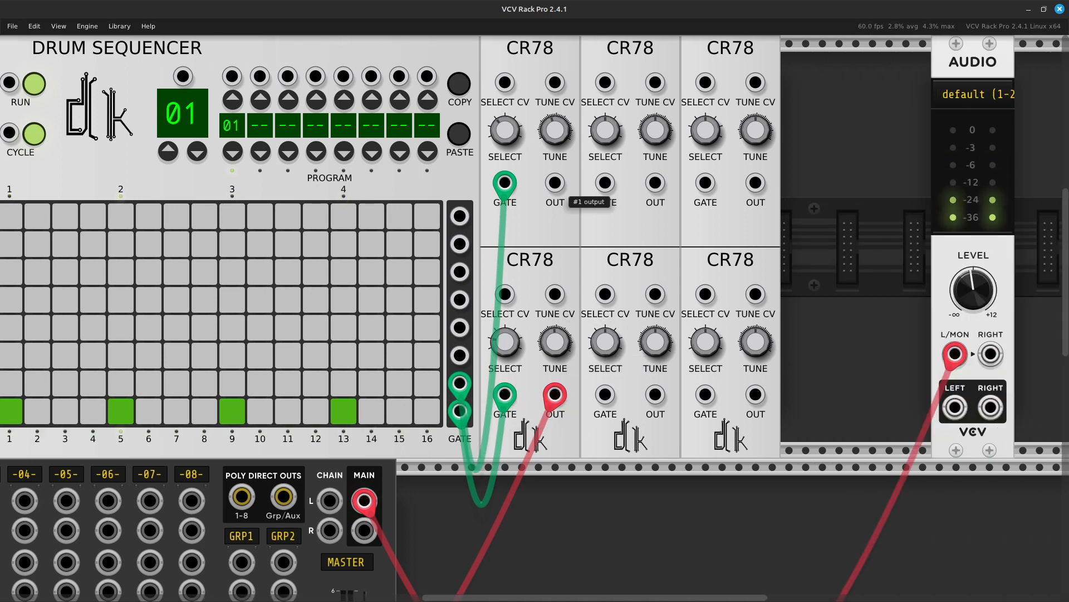
{"action": "right_click", "coordinate": [555, 183]}
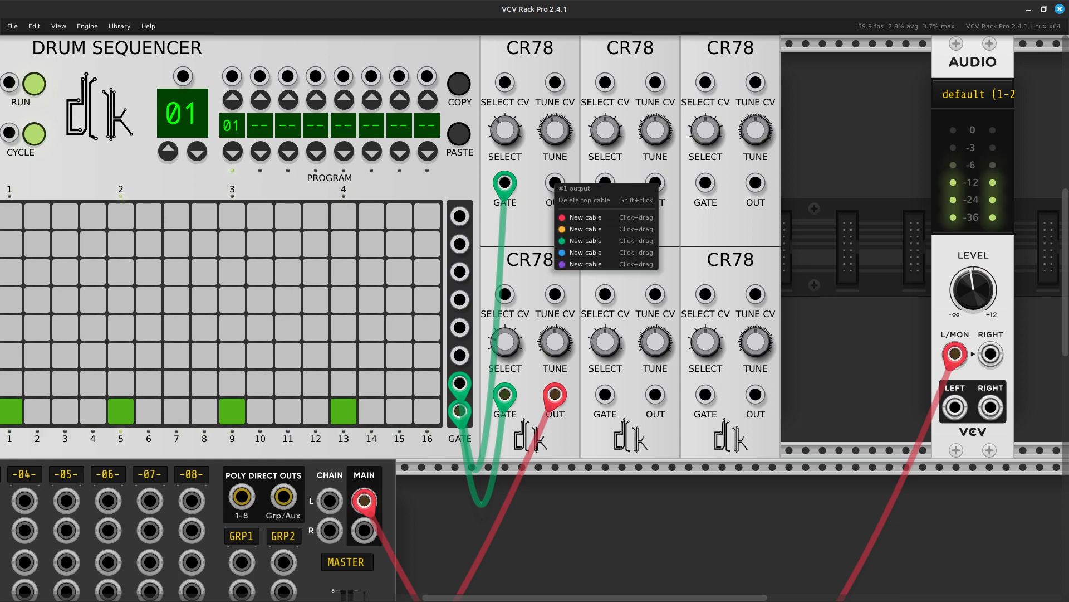
{"action": "left_click", "coordinate": [586, 218]}
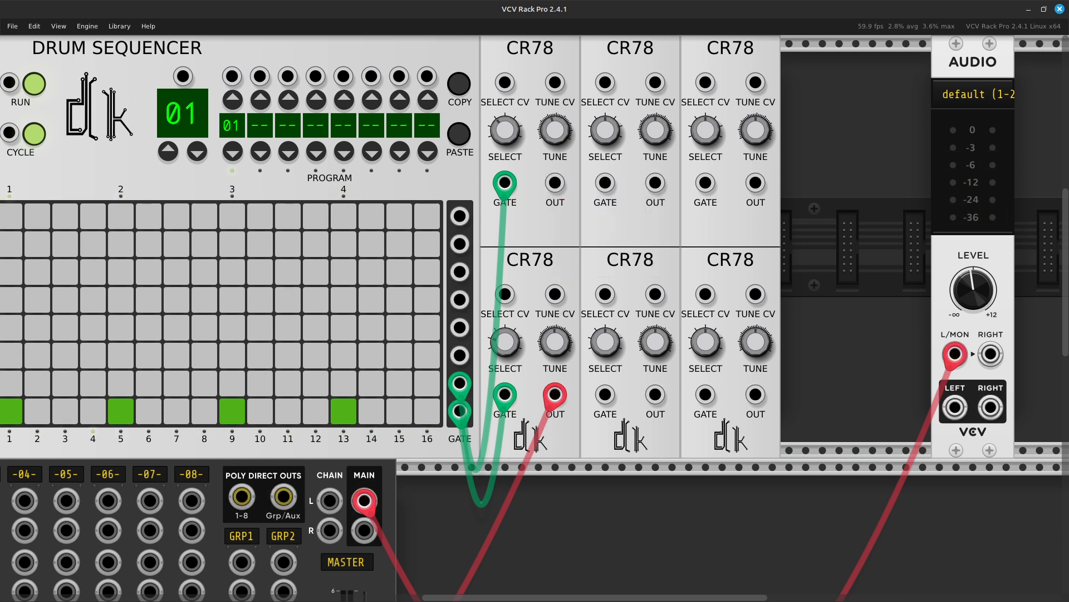
{"action": "right_click", "coordinate": [555, 182]}
{"action": "left_click", "coordinate": [583, 222]}
{"action": "right_click", "coordinate": [554, 183]}
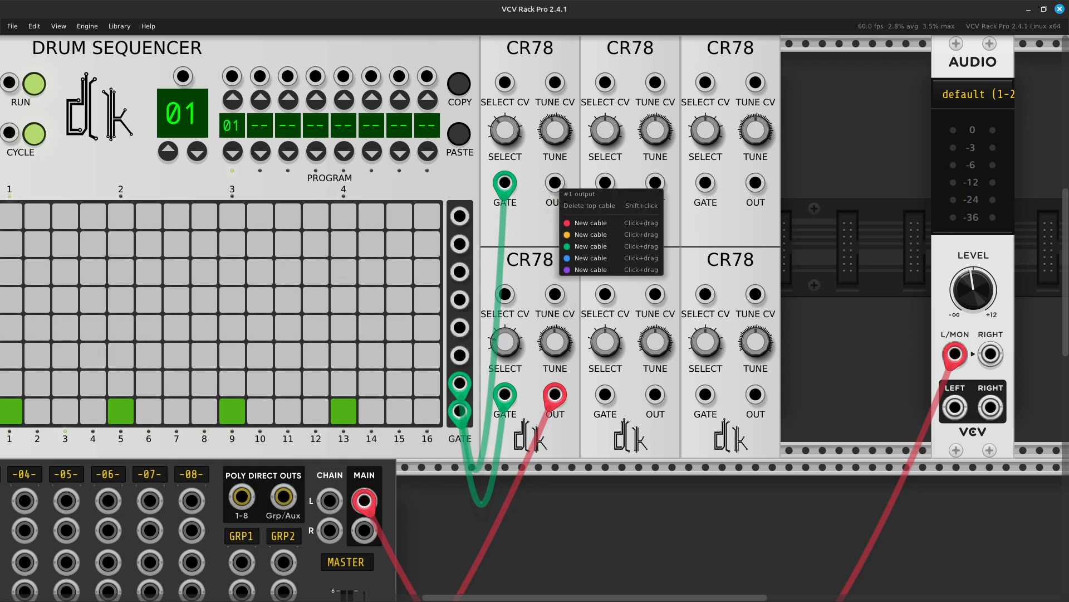
{"action": "left_click", "coordinate": [582, 222]}
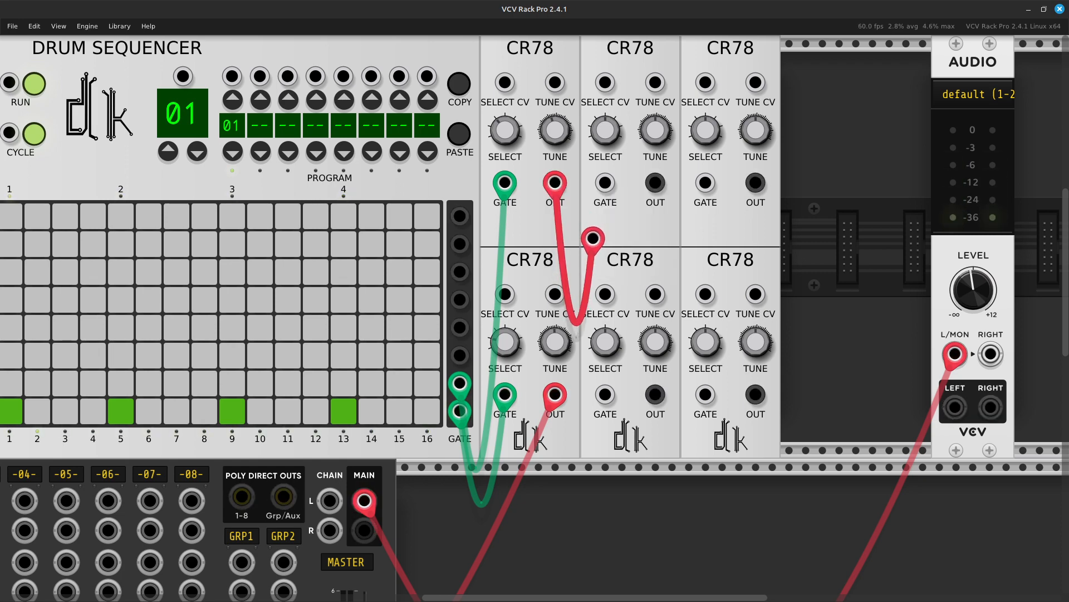
{"action": "scroll", "coordinate": [592, 239], "scroll_direction": "down", "scroll_amount": 10}
{"action": "scroll", "coordinate": [516, 317], "scroll_direction": "up", "scroll_amount": 18}
{"action": "left_click_drag", "start_coordinate": [516, 317], "coordinate": [591, 435]}
{"action": "left_click", "coordinate": [591, 434]}
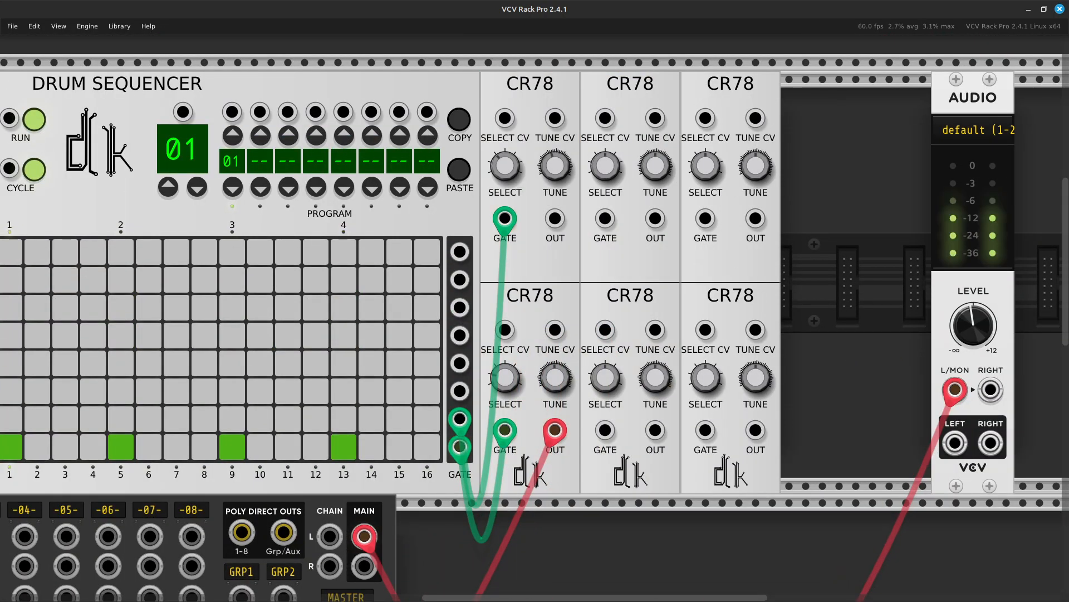
Connect the first CR78's upper OUT to the MixMaster Jr with a red cable
{"action": "right_click", "coordinate": [554, 219]}
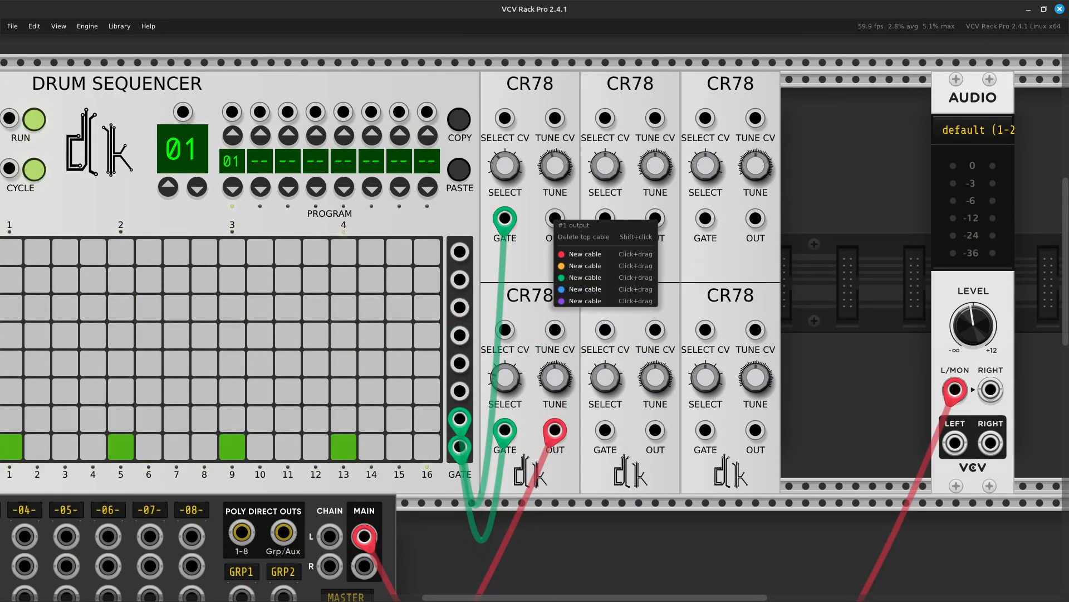
{"action": "left_click", "coordinate": [585, 254]}
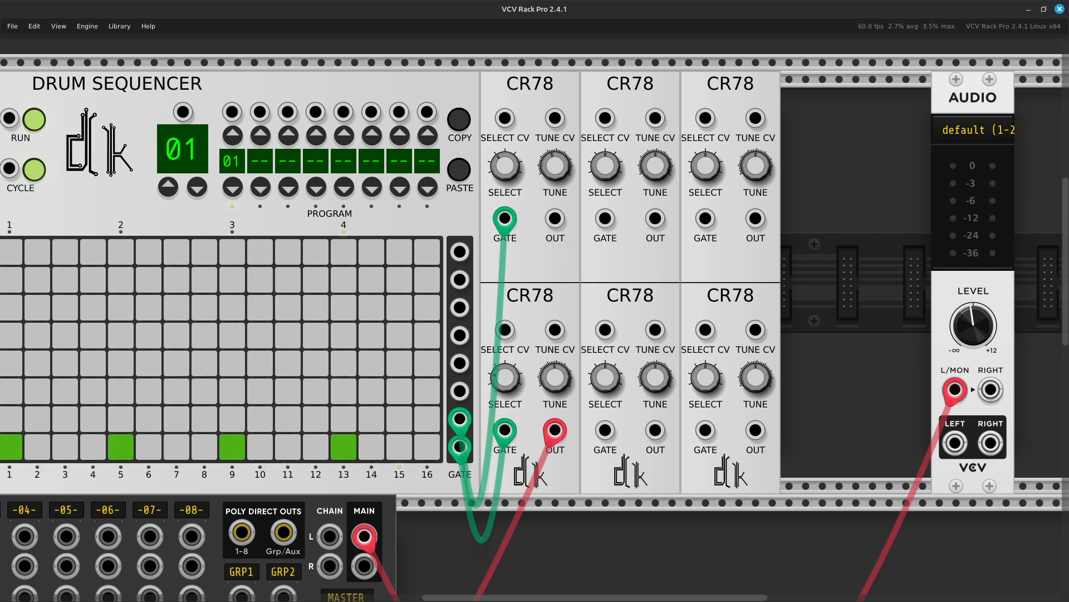
{"action": "right_click", "coordinate": [559, 223]}
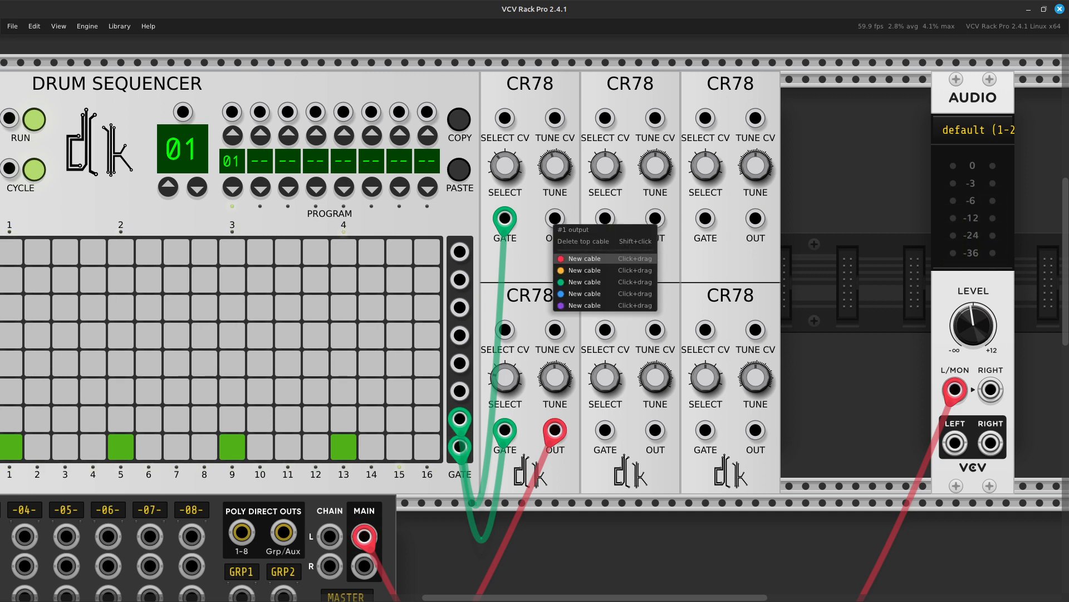
{"action": "left_click", "coordinate": [585, 258]}
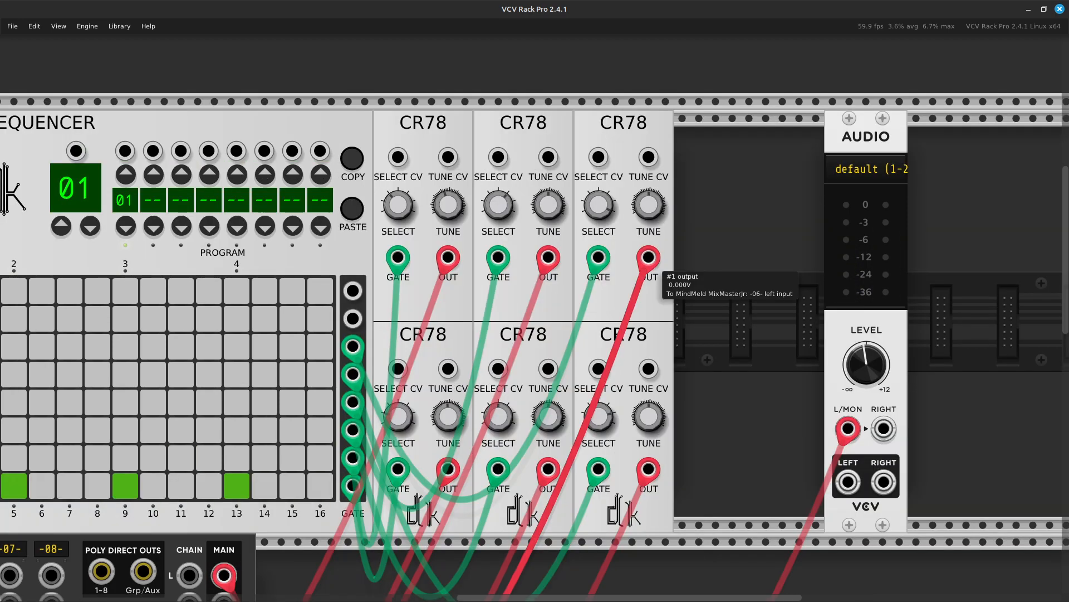
Try to run a red cable from the MixMaster Jr's channel 07 left input
{"action": "scroll", "coordinate": [462, 431], "scroll_direction": "down", "scroll_amount": 5}
{"action": "scroll", "coordinate": [462, 432], "scroll_direction": "left", "scroll_amount": 10}
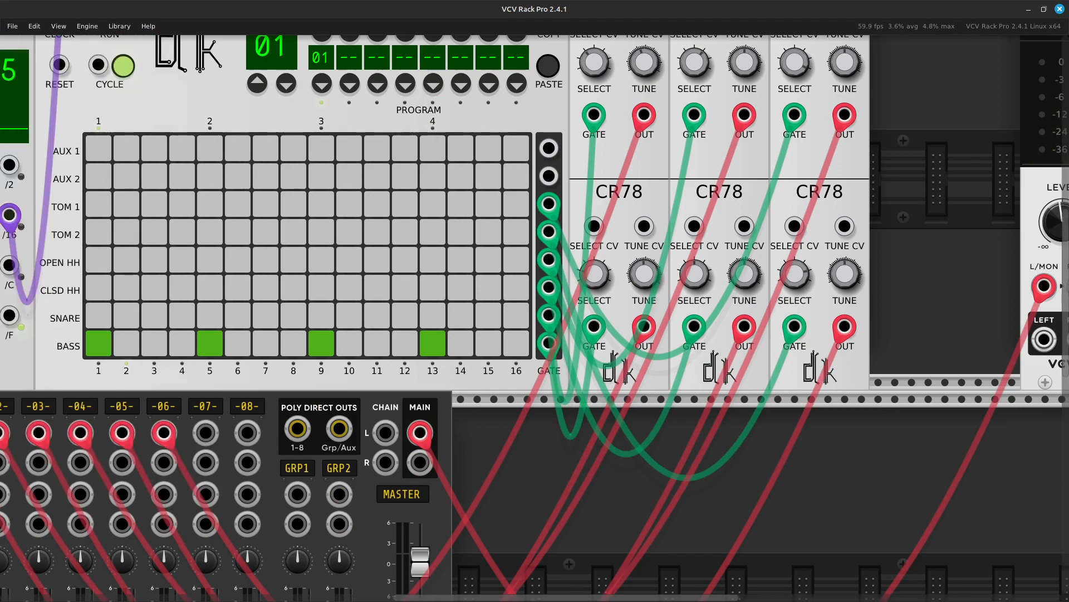
{"action": "scroll", "coordinate": [534, 303], "scroll_direction": "down", "scroll_amount": 4}
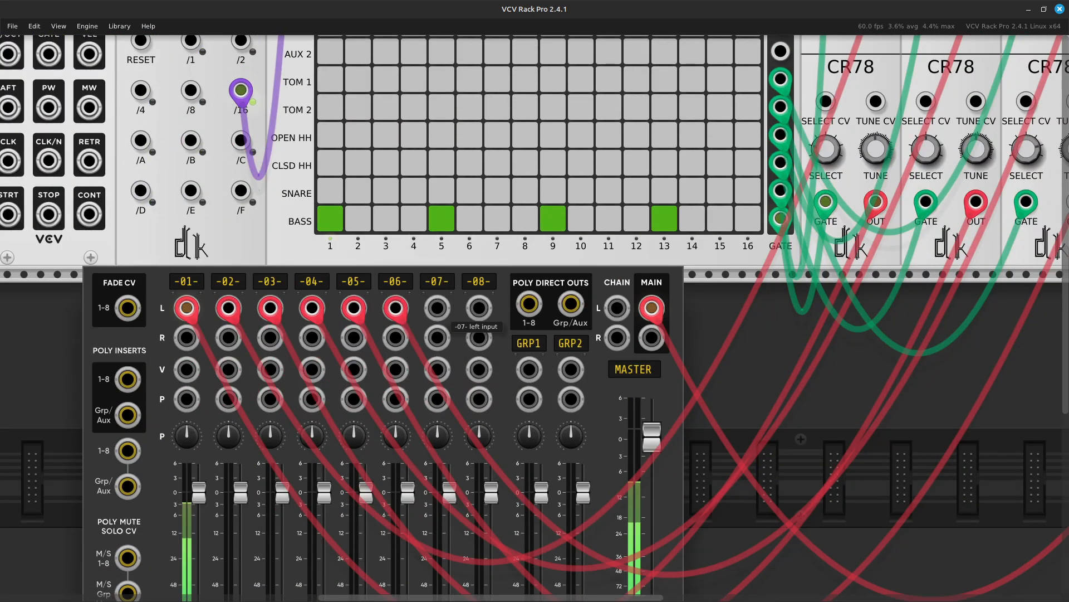
{"action": "right_click", "coordinate": [437, 310]}
{"action": "left_click", "coordinate": [480, 360]}
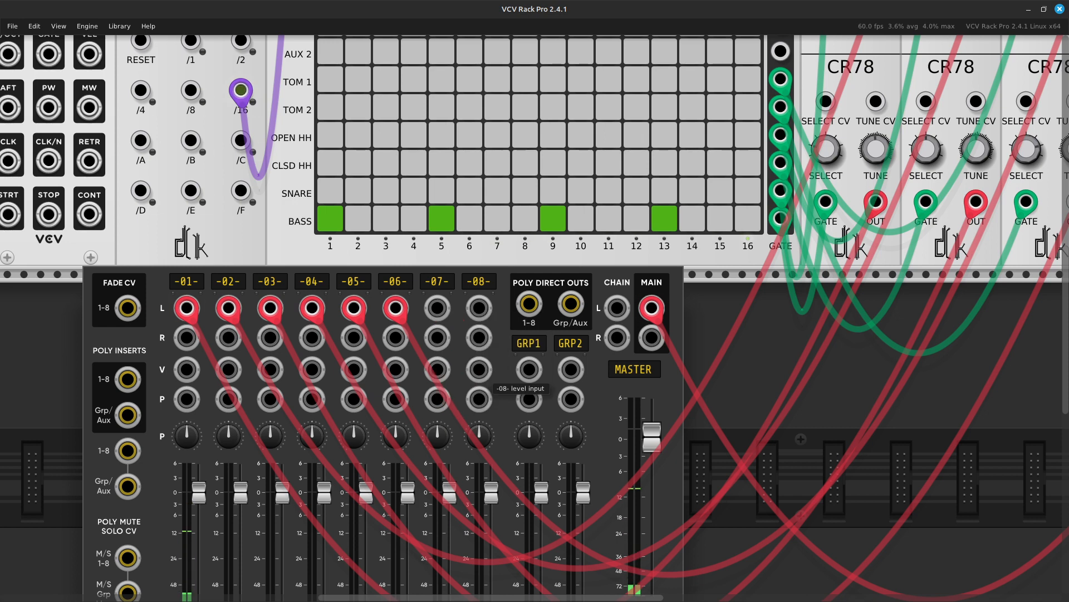
{"action": "left_click_drag", "start_coordinate": [457, 321], "coordinate": [439, 318]}
{"action": "right_click", "coordinate": [429, 316]}
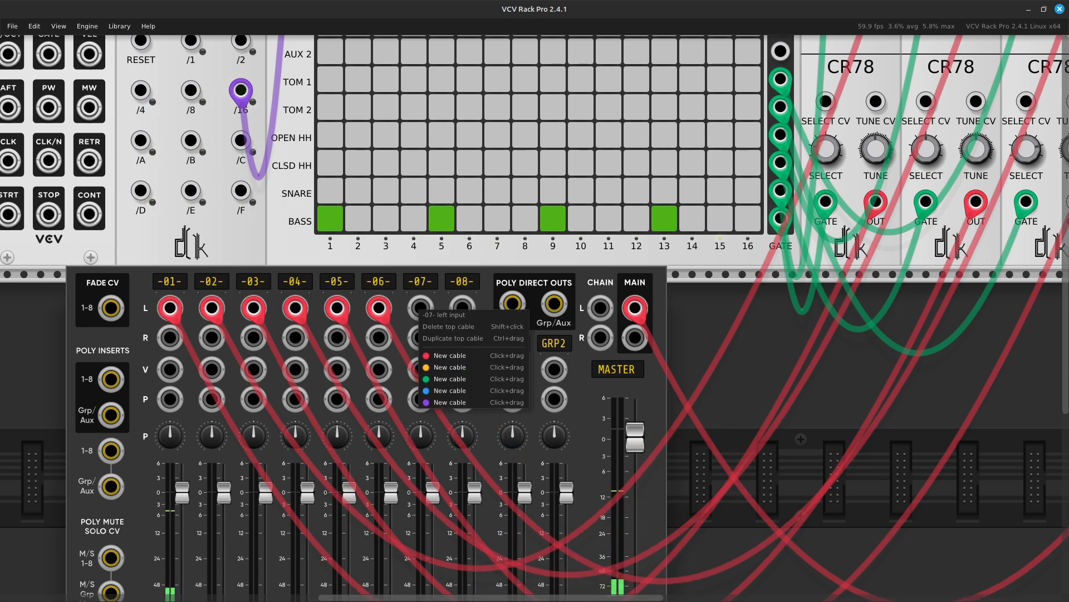
{"action": "left_click", "coordinate": [471, 366]}
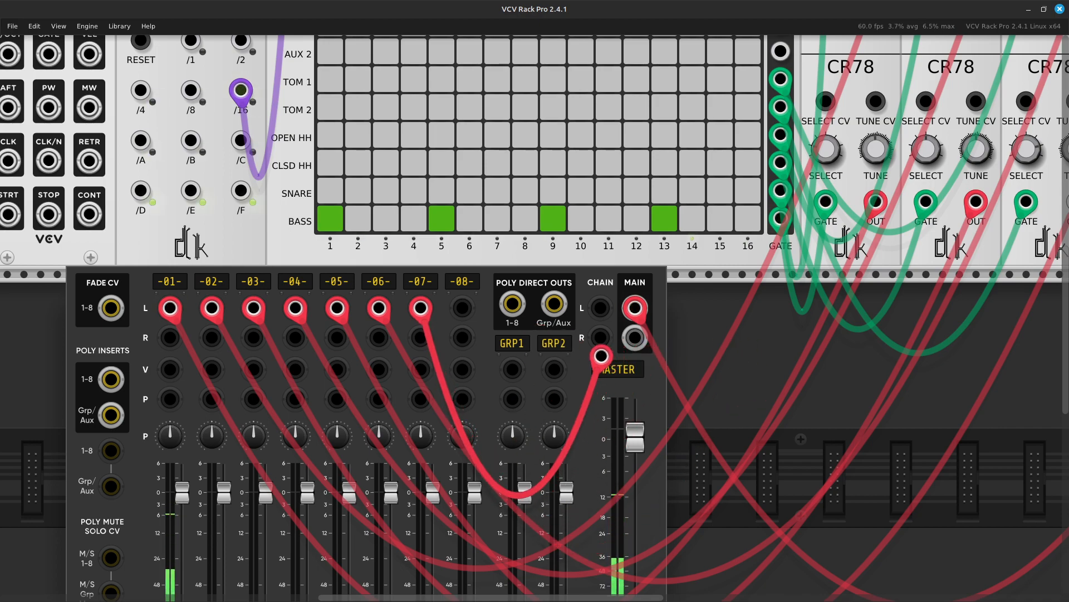
{"action": "left_click", "coordinate": [601, 356]}
Move the Gnome module between the Drum Sequencer and the CR78 modules and undo the move
{"action": "key", "text": "Right"}
{"action": "key", "text": "Up"}
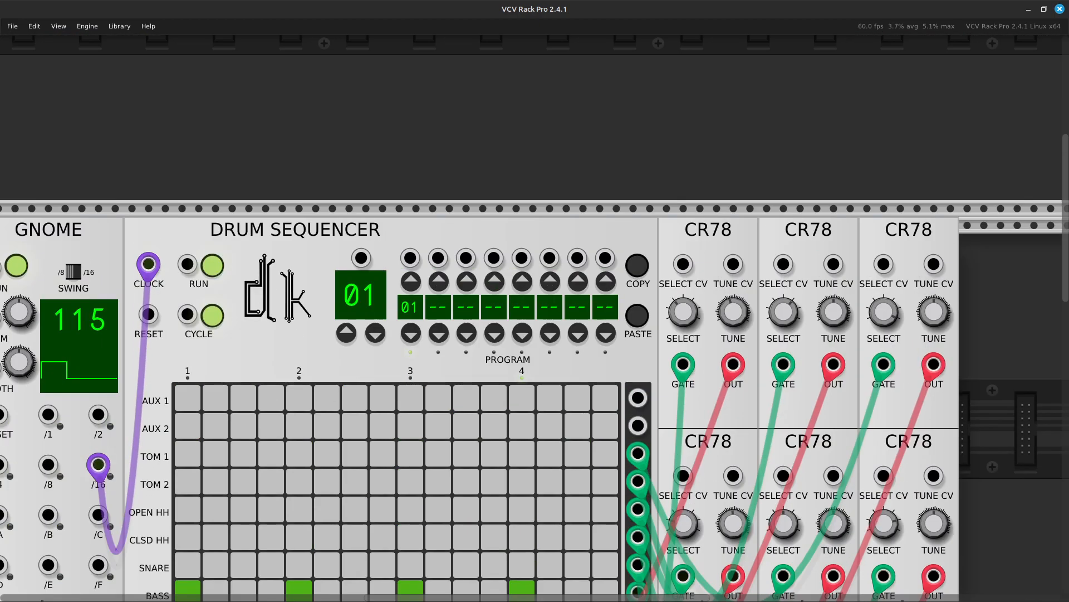
{"action": "key", "text": "Right"}
{"action": "key", "text": "Down"}
{"action": "key", "text": "Left"}
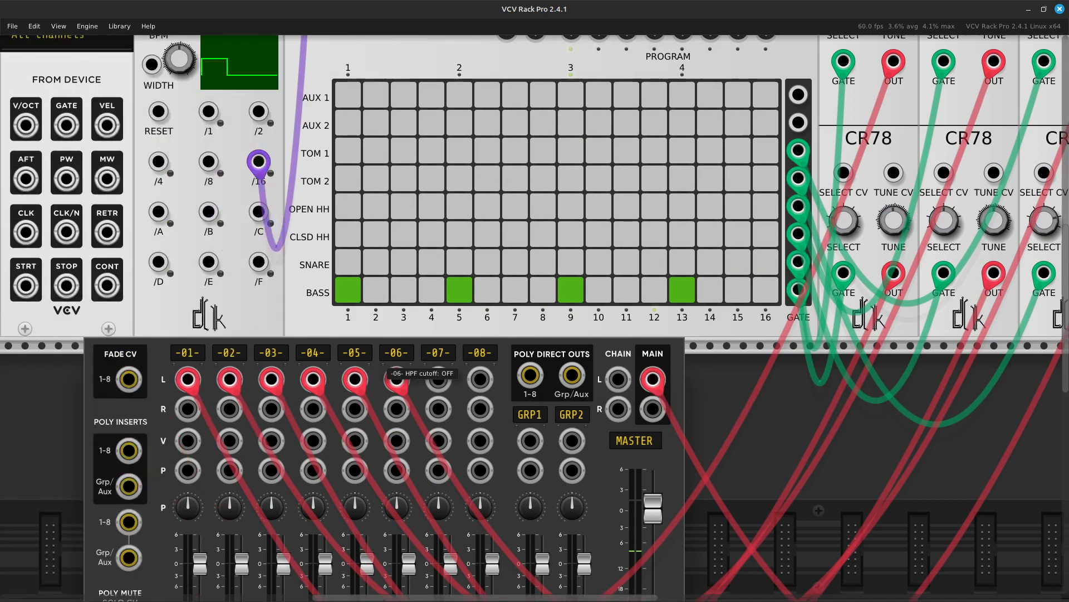
{"action": "left_click", "coordinate": [319, 352]}
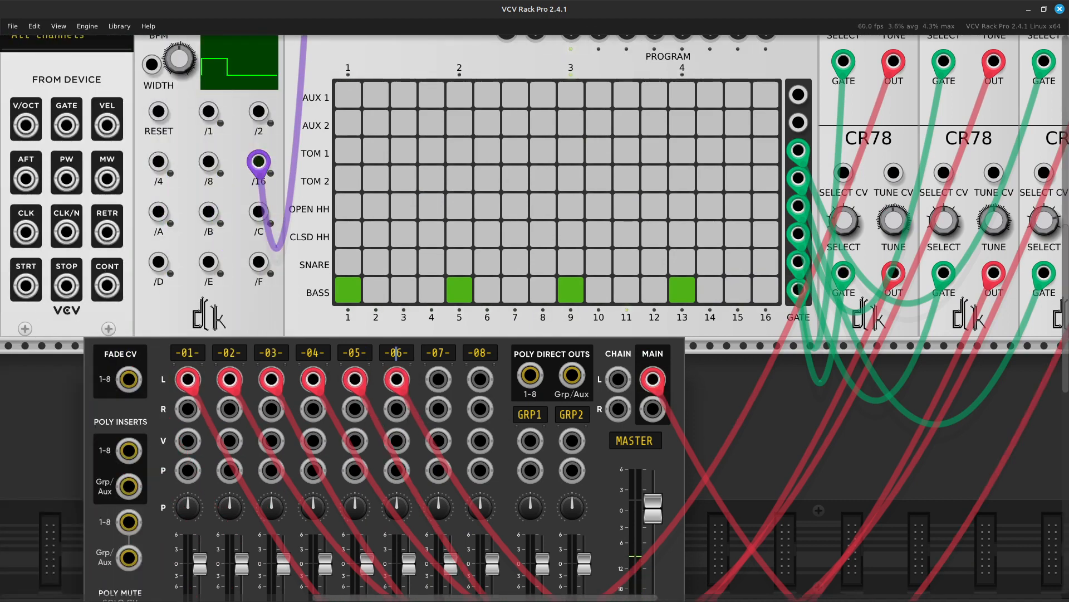
{"action": "left_click_drag", "start_coordinate": [178, 306], "coordinate": [412, 306]}
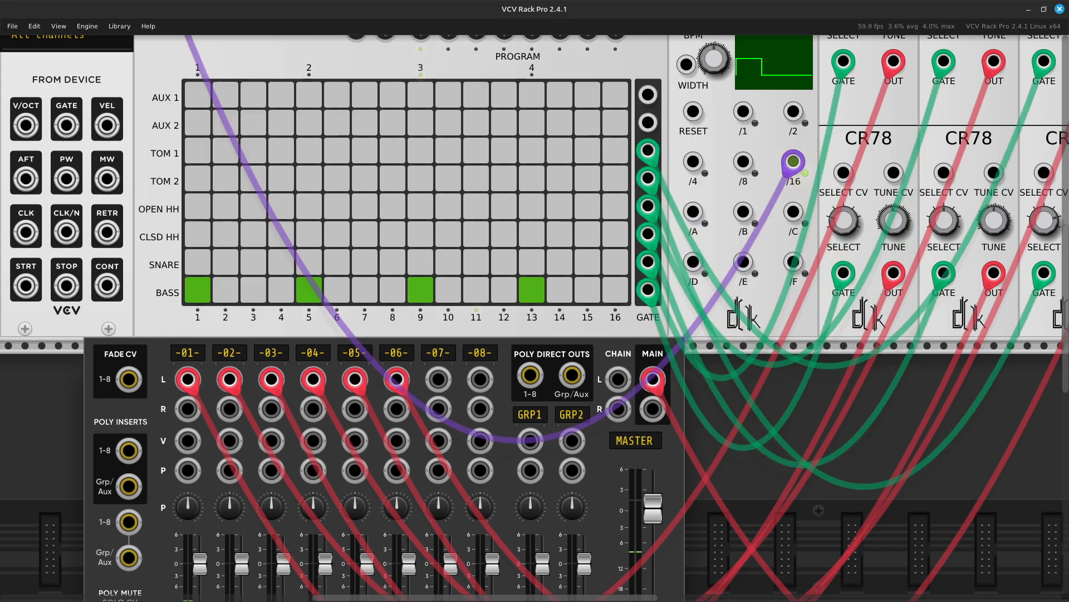
{"action": "key", "text": "ctrl+z"}
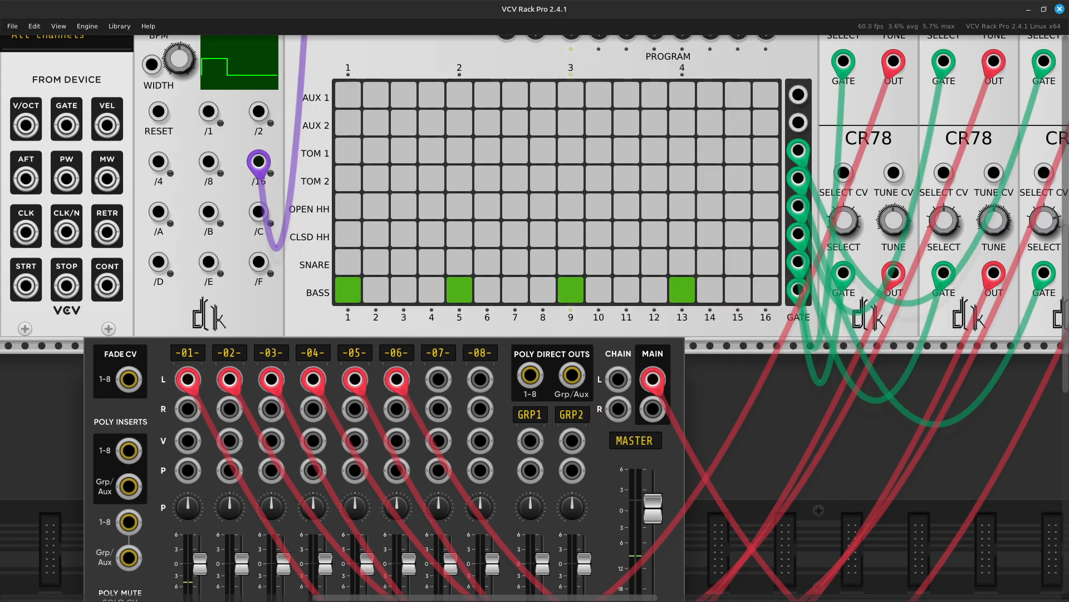
Shift the MixMaster Jr to the right so its left edge lines up beneath the Gnome module
{"action": "left_click_drag", "start_coordinate": [596, 484], "coordinate": [646, 485]}
Examine the gate cables from the Drum Sequencer rows to the six CR78 voices and the voices' sample settings
{"action": "key", "text": "Right"}
{"action": "key", "text": "Right"}
{"action": "key", "text": "Right"}
{"action": "key", "text": "Right"}
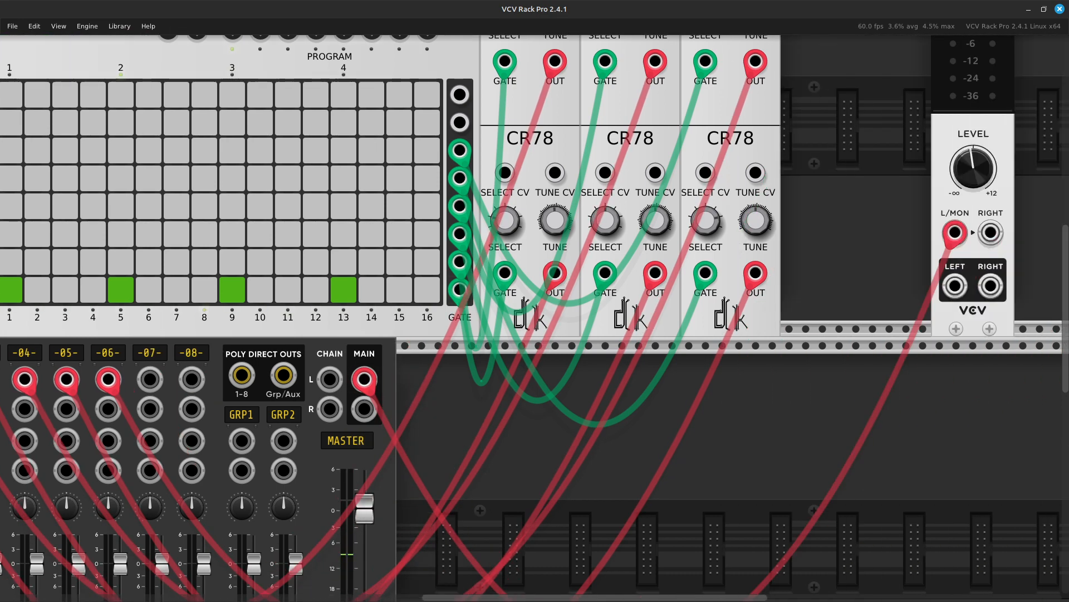
{"action": "key", "text": "Up"}
{"action": "key", "text": "Up"}
{"action": "scroll", "coordinate": [534, 334], "scroll_direction": "down", "scroll_amount": 3}
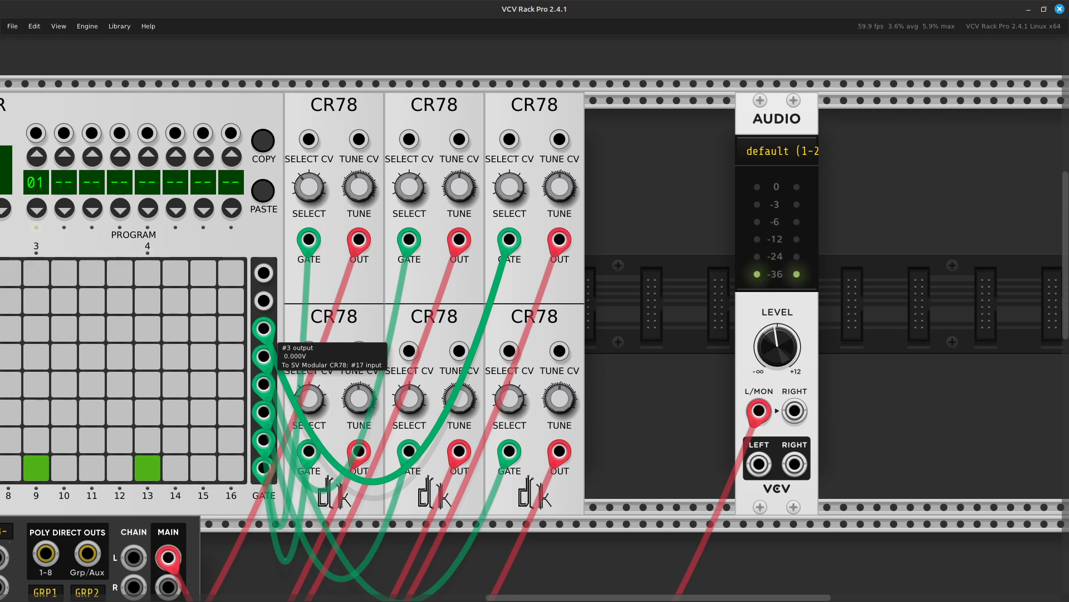
{"action": "scroll", "coordinate": [277, 344], "scroll_direction": "left", "scroll_amount": 8}
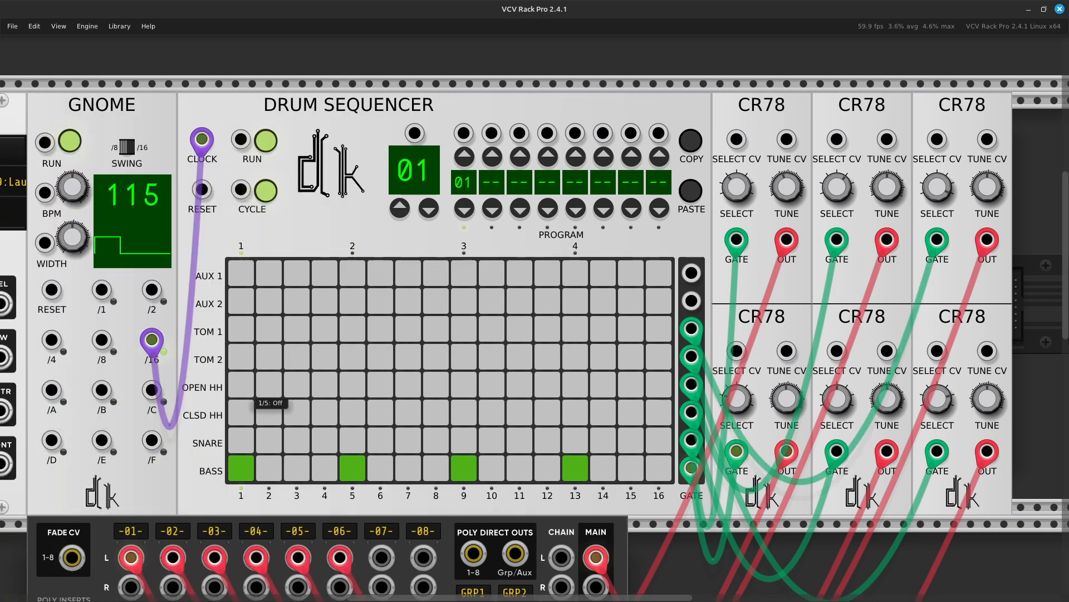
{"action": "scroll", "coordinate": [325, 367], "scroll_direction": "right", "scroll_amount": 7}
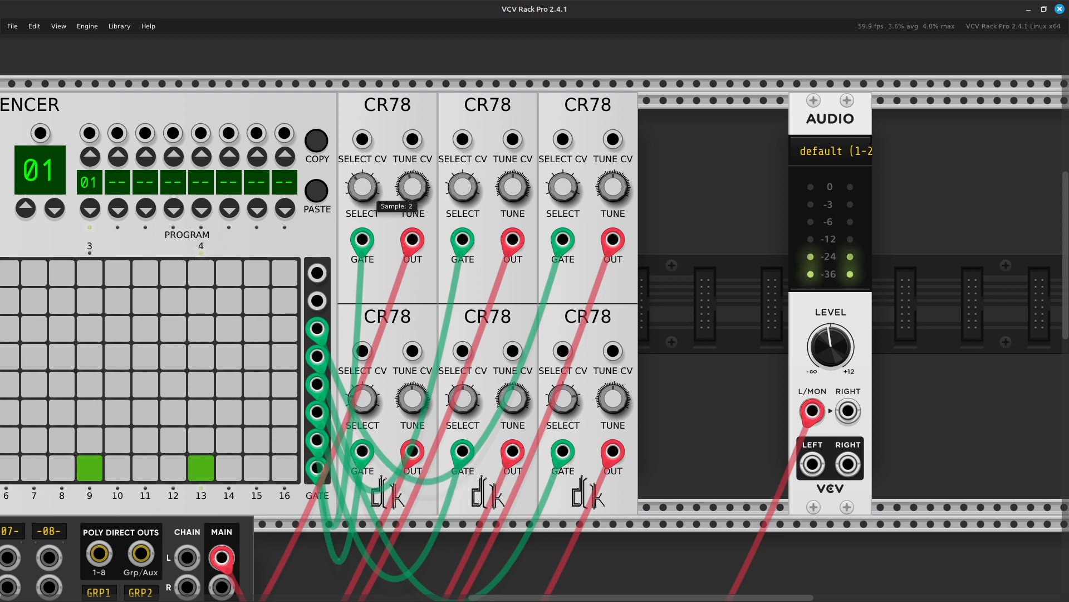
Check which sample number is selected on the CR78 voices for snare, closed and open hi-hat, and both toms
{"action": "right_click", "coordinate": [362, 194]}
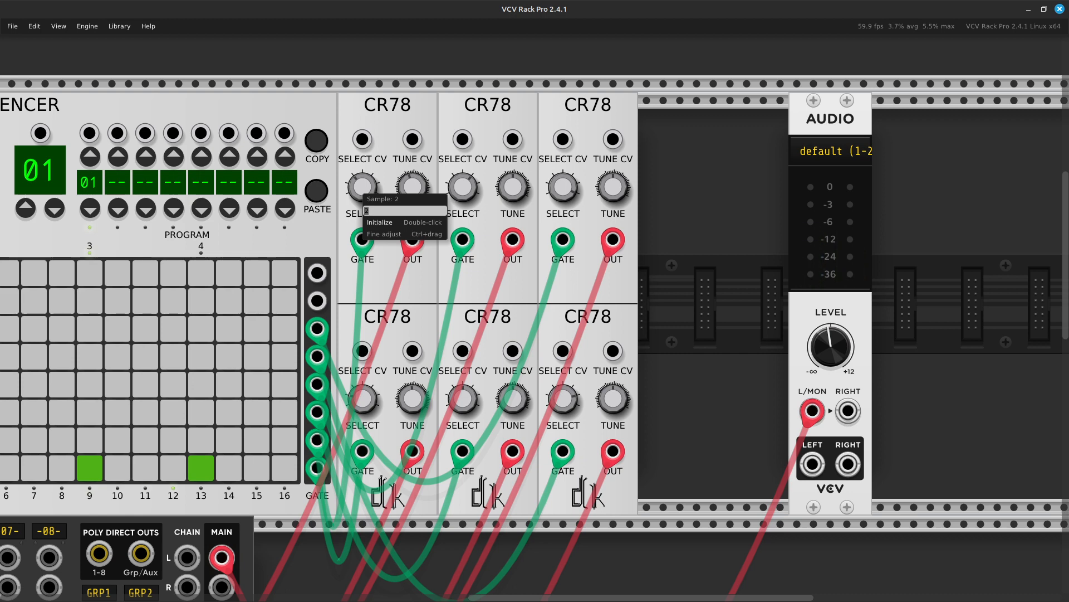
{"action": "key", "text": "Escape"}
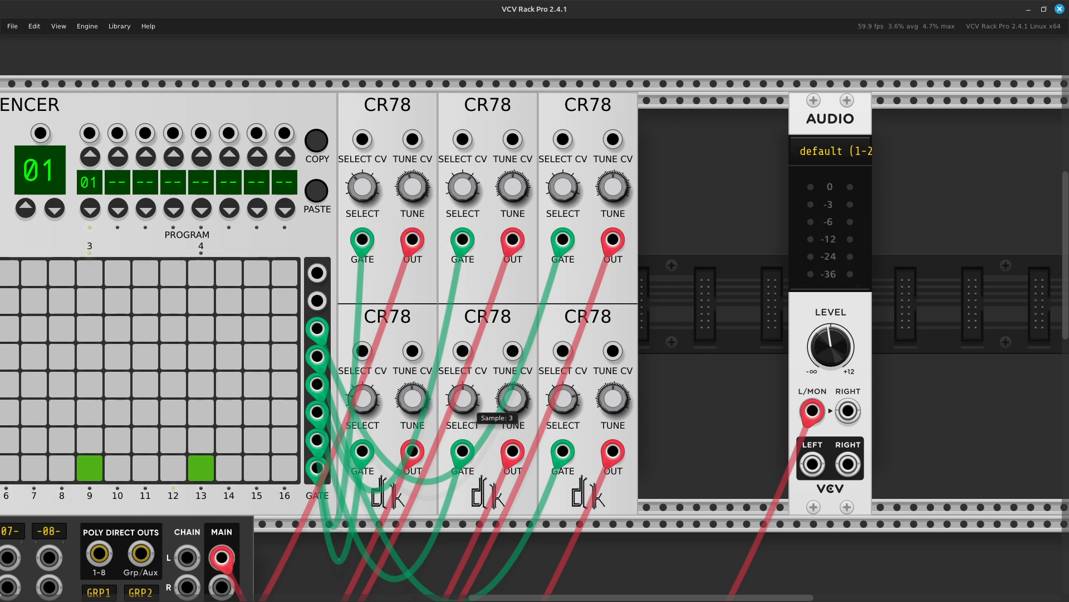
{"action": "right_click", "coordinate": [464, 408]}
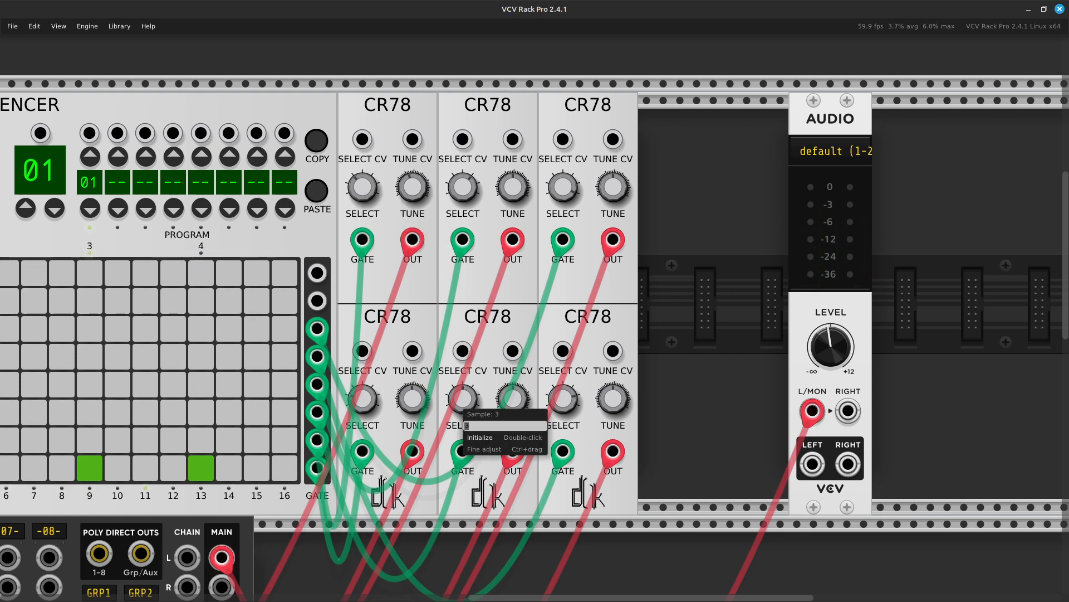
{"action": "key", "text": "Escape"}
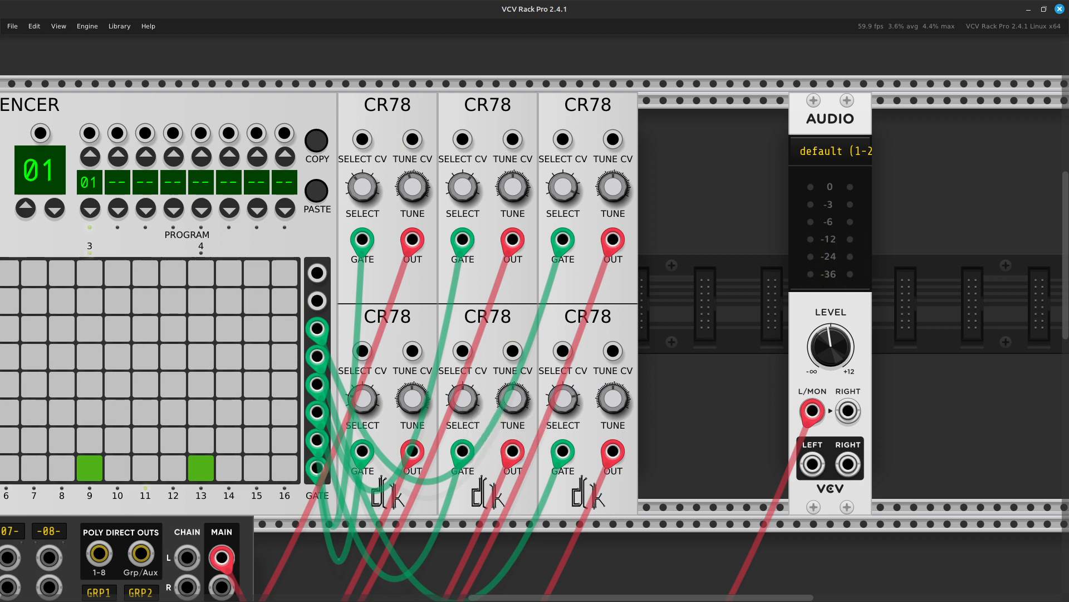
{"action": "right_click", "coordinate": [469, 190]}
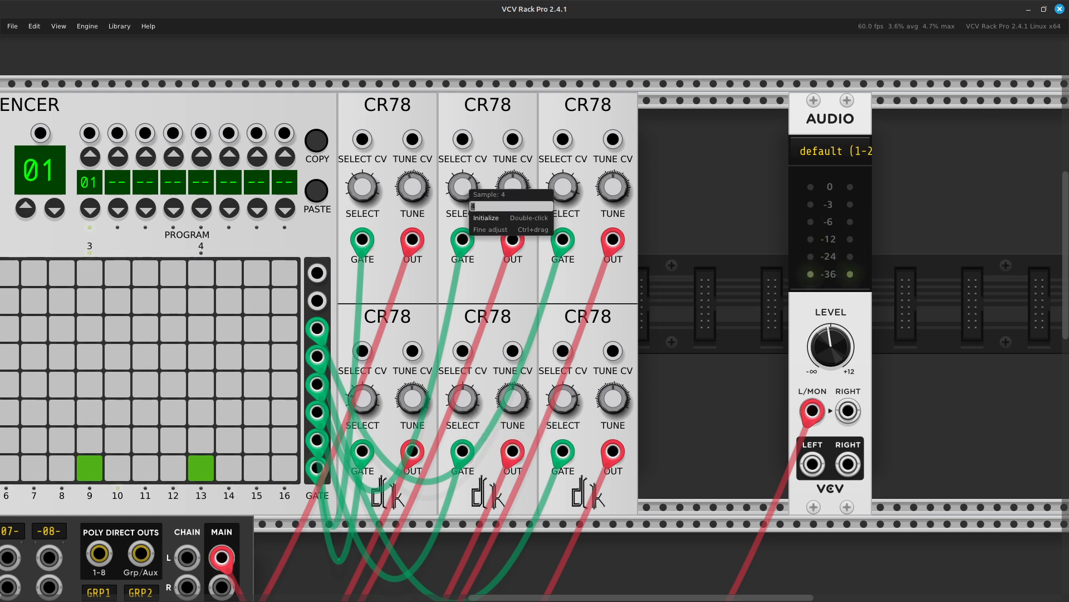
{"action": "key", "text": "Escape"}
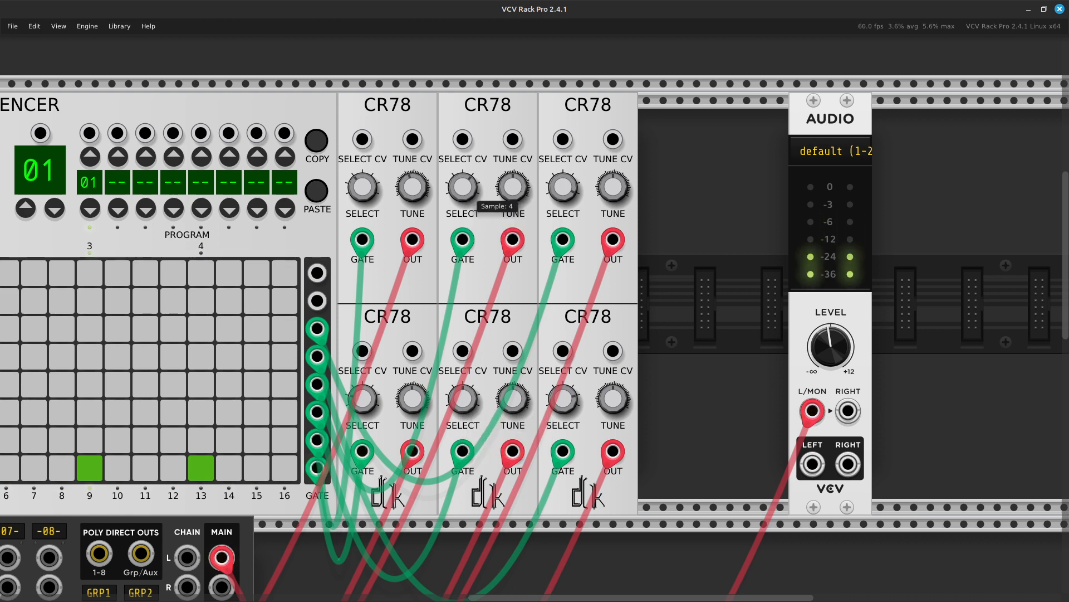
{"action": "right_click", "coordinate": [567, 406]}
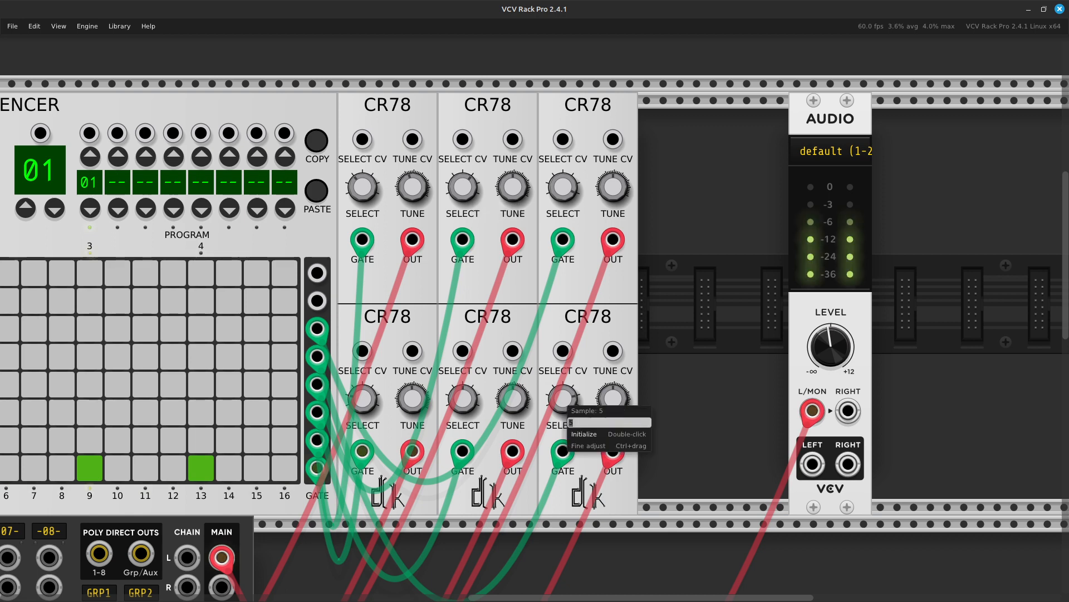
{"action": "key", "text": "Escape"}
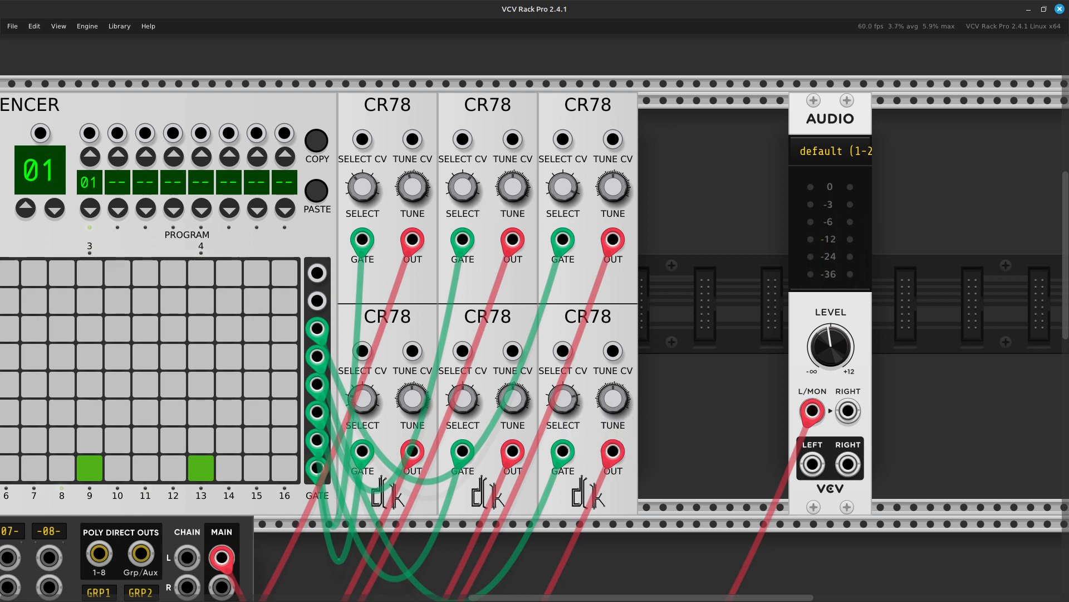
{"action": "right_click", "coordinate": [561, 189]}
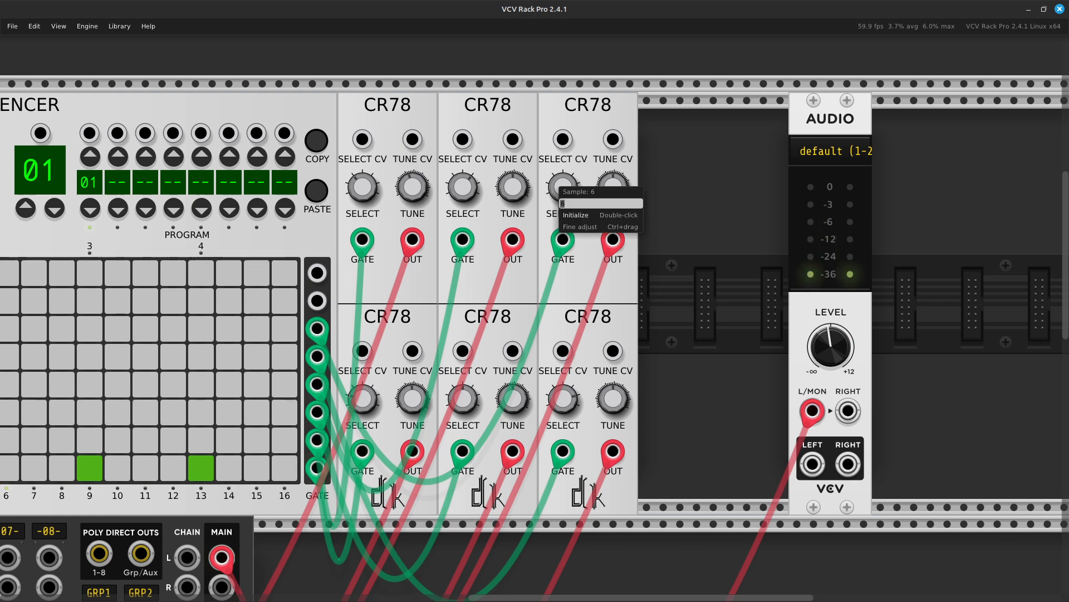
{"action": "key", "text": "Escape"}
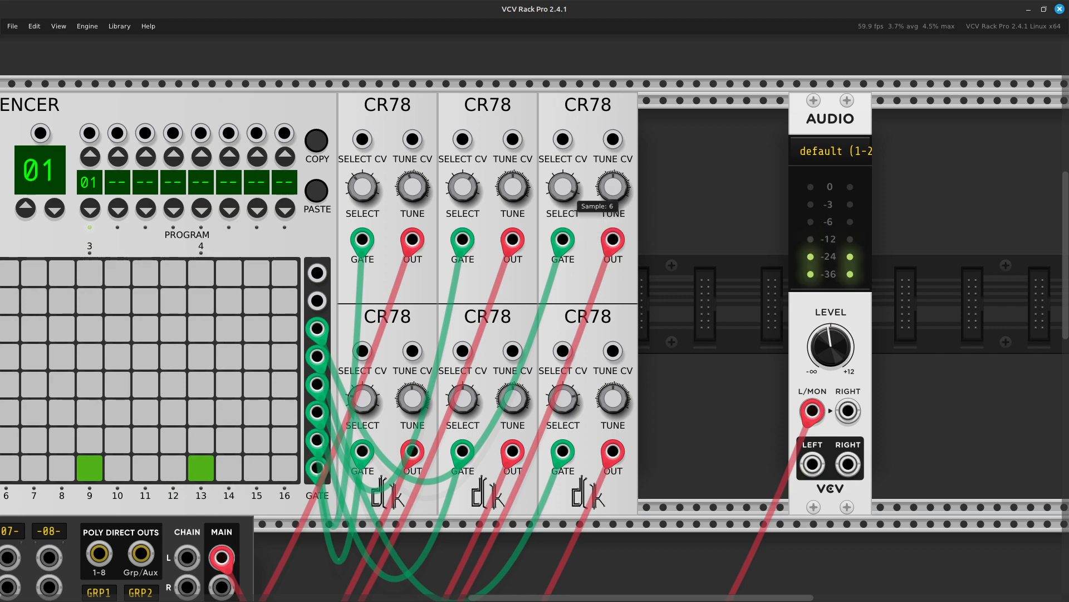
Program snare hits on steps 3, 7, 11 and 15 of the Drum Sequencer
{"action": "key", "text": "Left"}
{"action": "key", "text": "Left"}
{"action": "key", "text": "Left"}
{"action": "key", "text": "Left"}
{"action": "key", "text": "Left"}
{"action": "key", "text": "Down"}
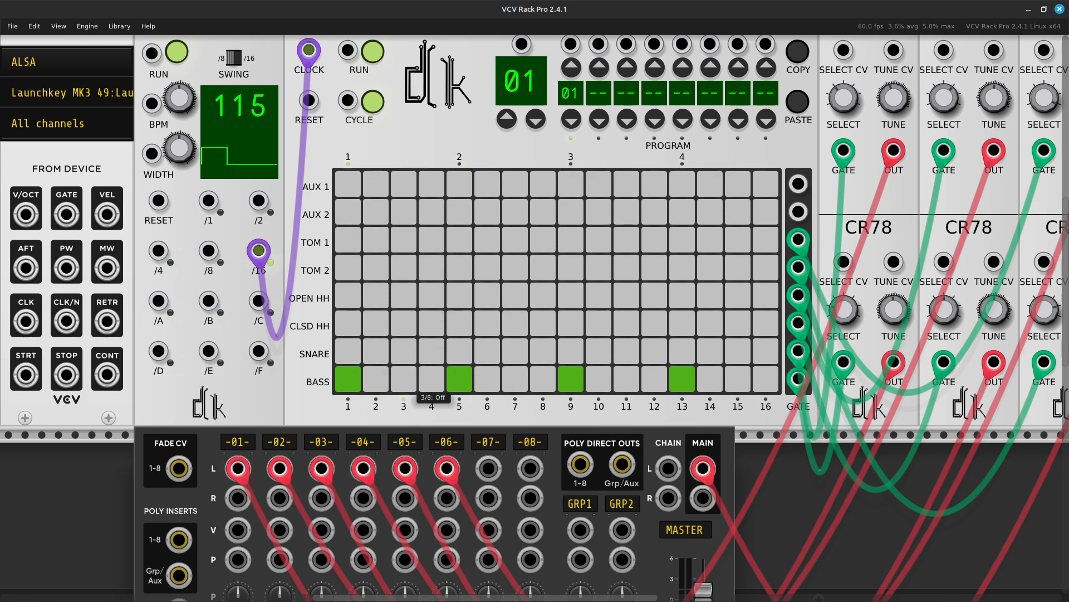
{"action": "scroll", "coordinate": [432, 390], "scroll_direction": "up", "scroll_amount": 3}
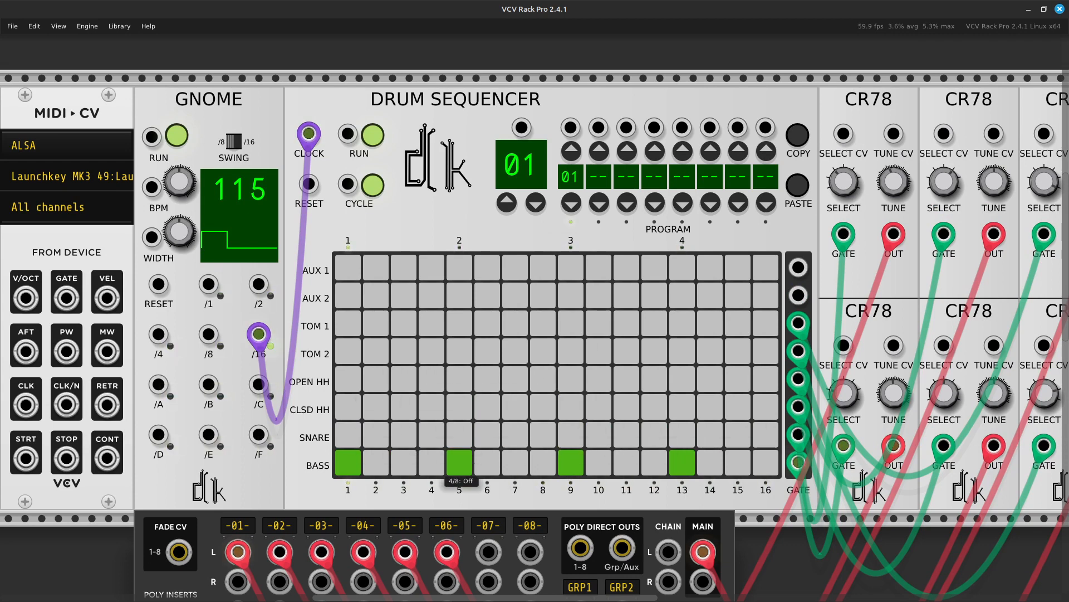
{"action": "left_click", "coordinate": [404, 434]}
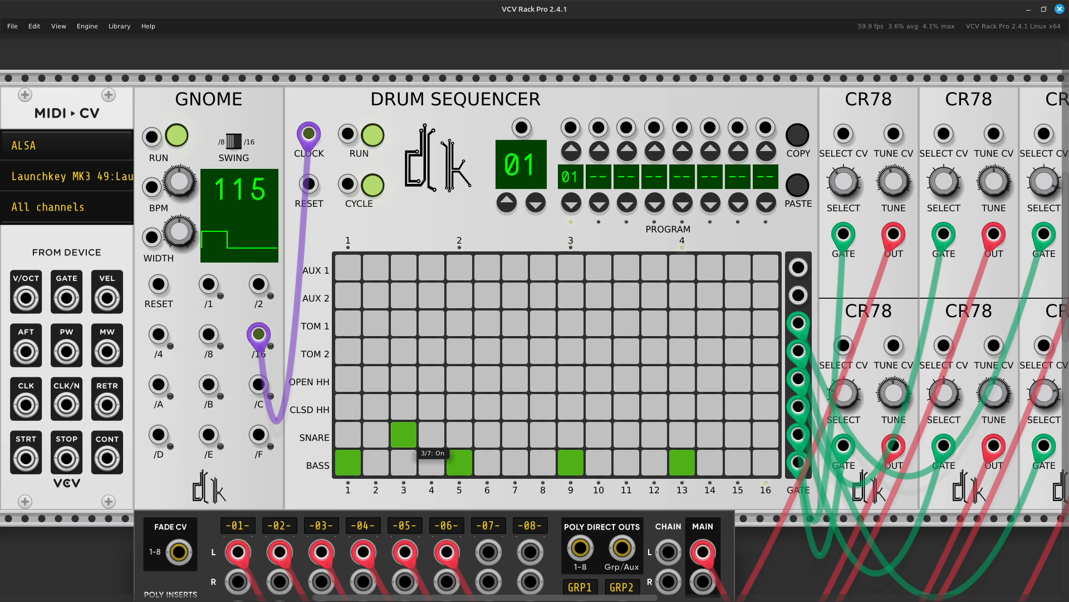
{"action": "left_click", "coordinate": [515, 434]}
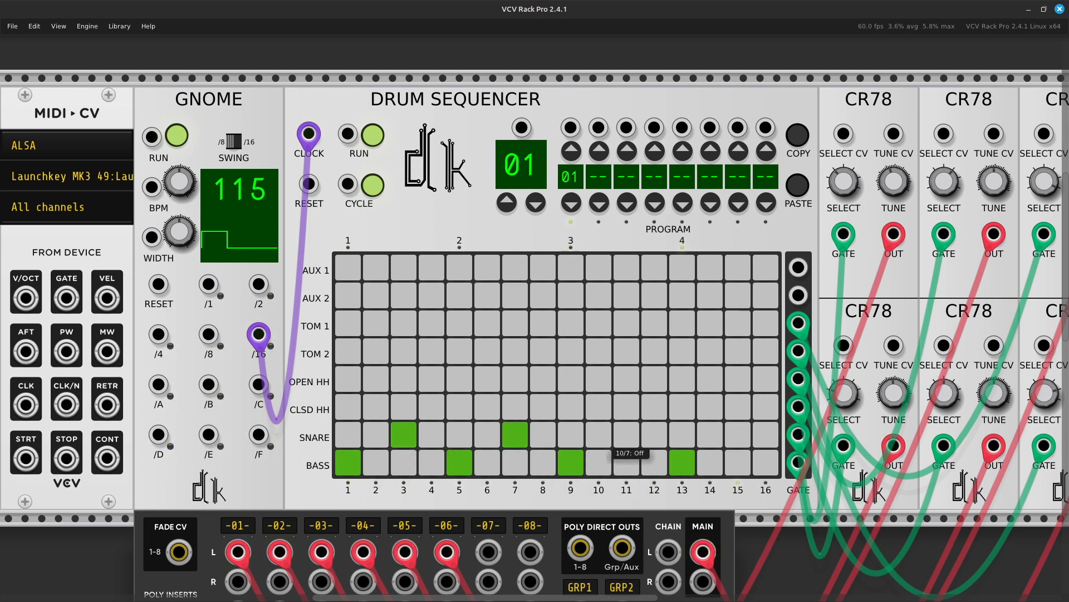
{"action": "left_click", "coordinate": [627, 435]}
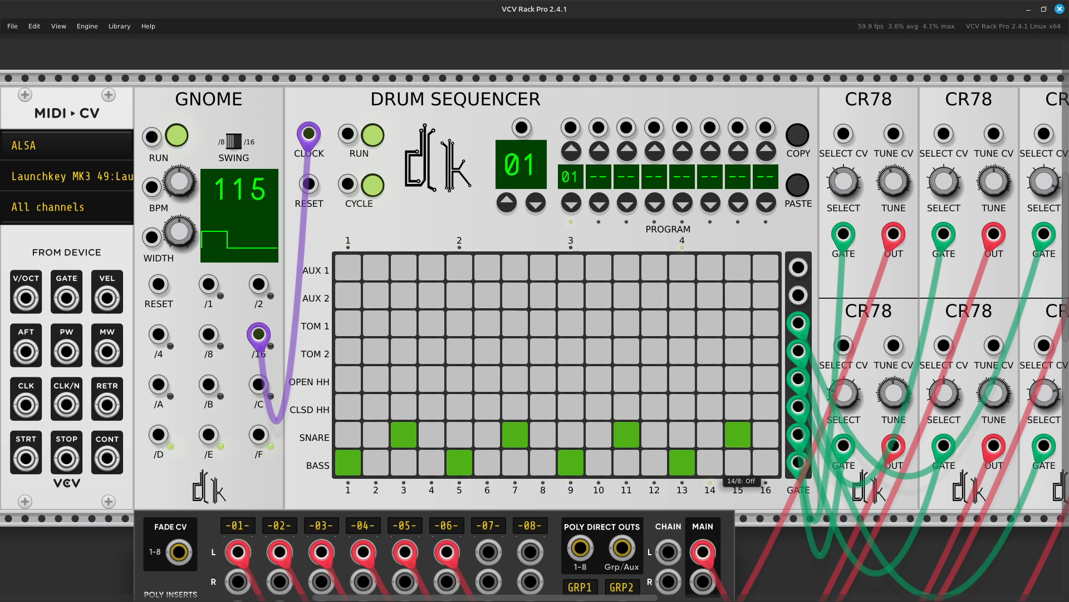
Reset the playback speed of the snare voice, the upper CR78 in the first column, and lower it to about 0.76x
{"action": "key", "text": "Right"}
{"action": "key", "text": "Right"}
{"action": "key", "text": "Right"}
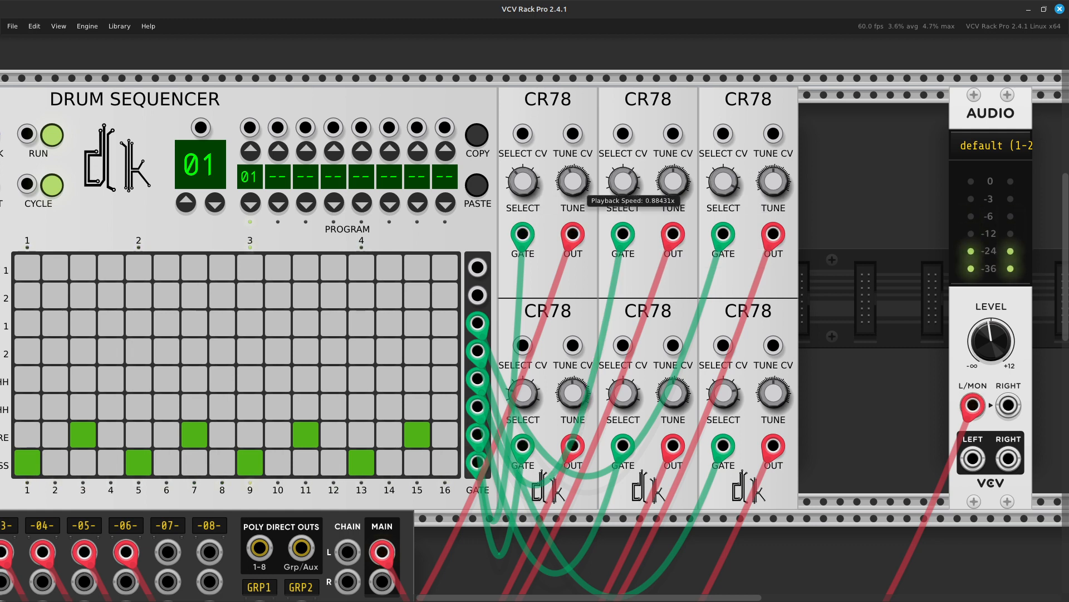
{"action": "left_click_drag", "start_coordinate": [578, 186], "coordinate": [578, 285]}
{"action": "left_click_drag", "start_coordinate": [572, 181], "coordinate": [572, 201]}
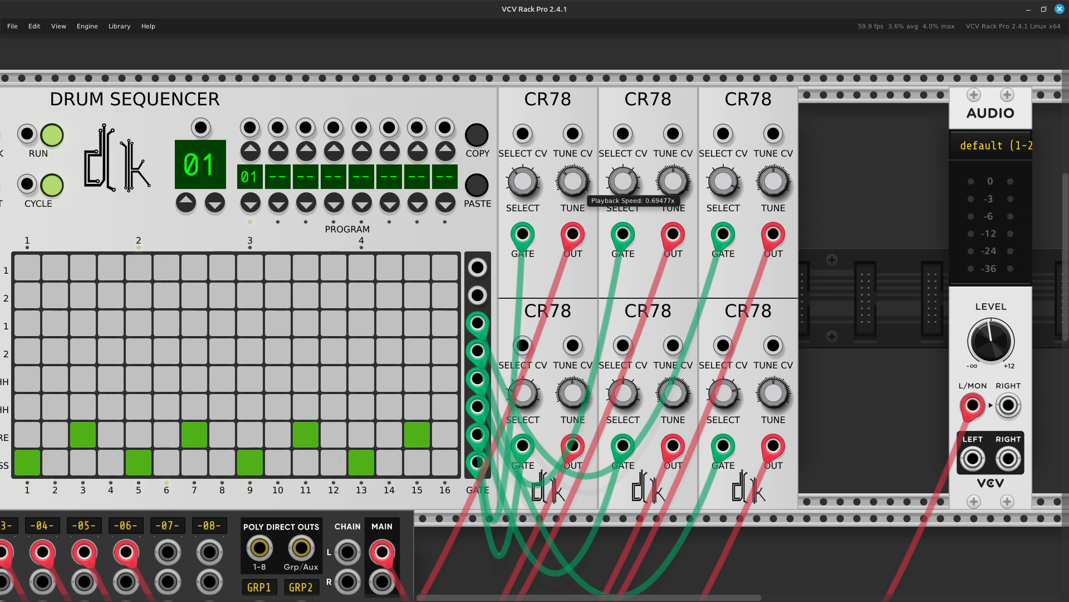
{"action": "right_click", "coordinate": [570, 186]}
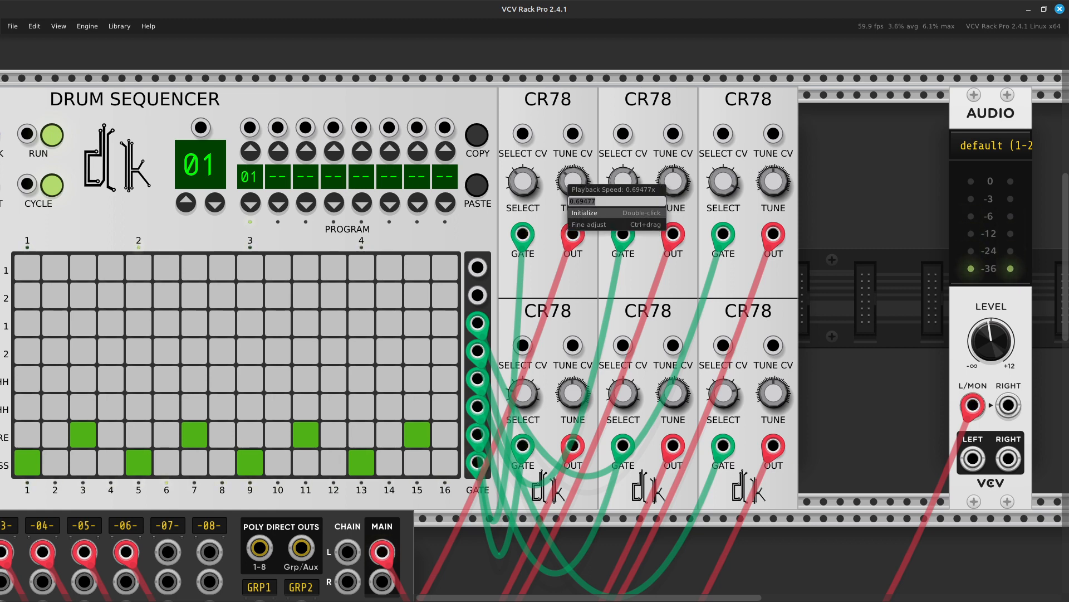
{"action": "left_click", "coordinate": [588, 212]}
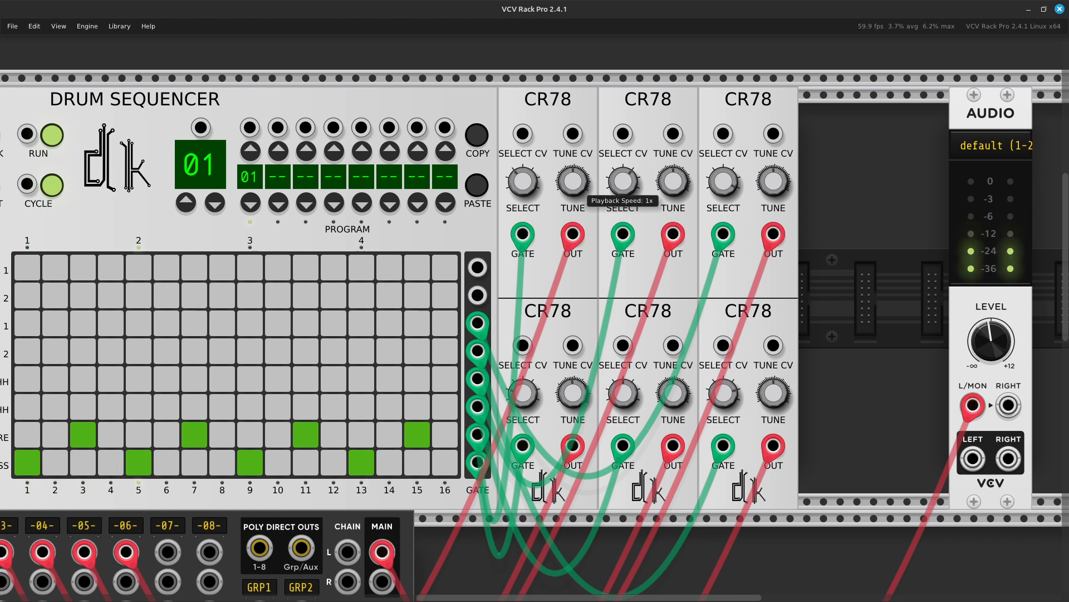
{"action": "left_click_drag", "start_coordinate": [573, 182], "coordinate": [572, 206]}
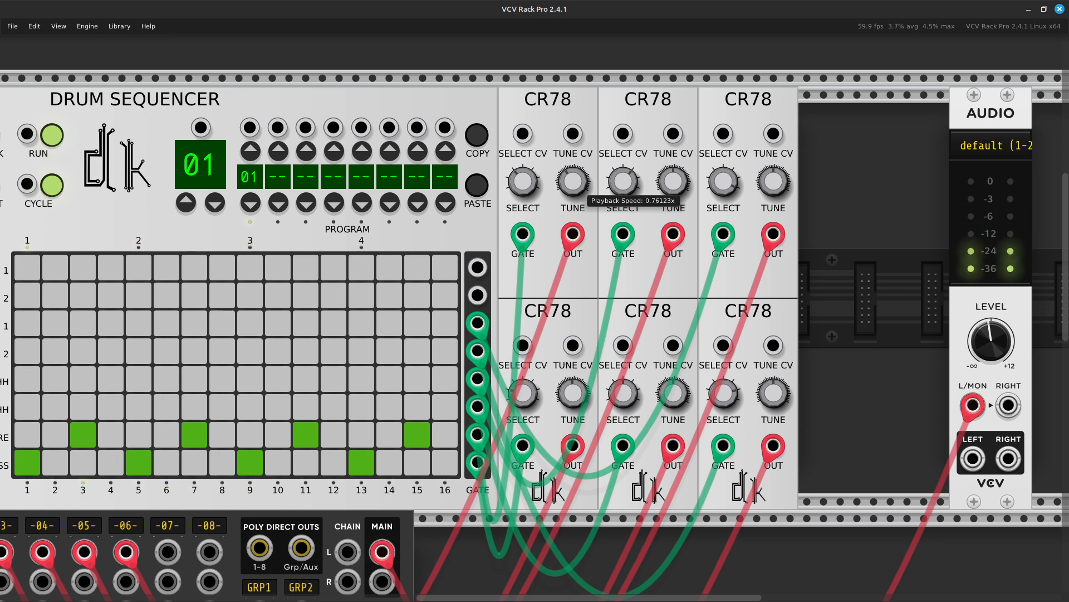
Program closed hi-hat hits on steps 1, 3, 5, 7, 9, 11 and 13, and an open hi-hat hit on step 15
{"action": "key", "text": "Left"}
{"action": "key", "text": "Left"}
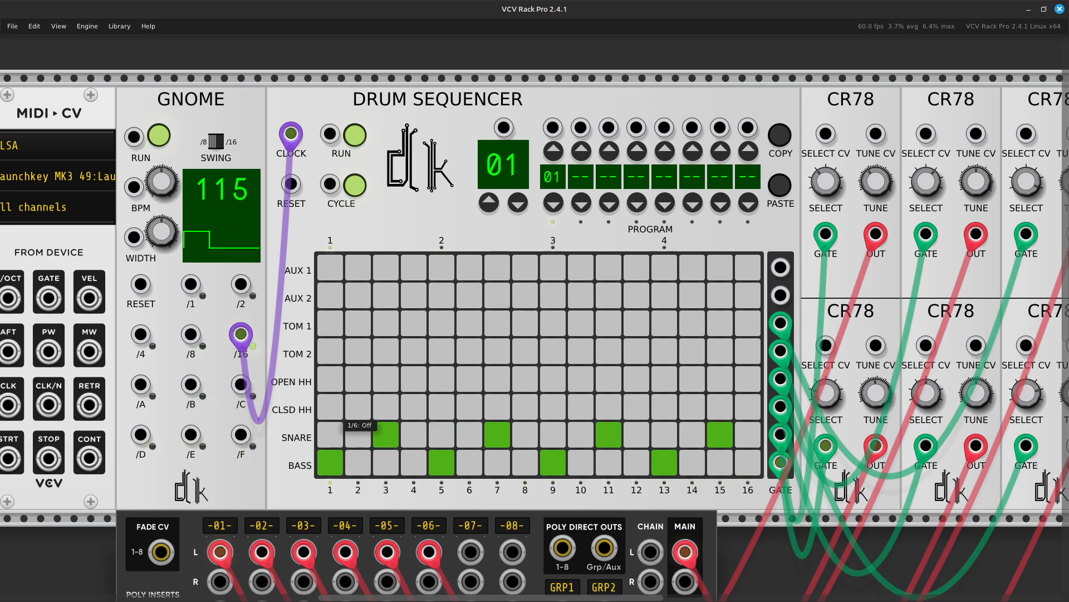
{"action": "left_click", "coordinate": [331, 407]}
{"action": "left_click", "coordinate": [385, 407]}
{"action": "left_click", "coordinate": [441, 409]}
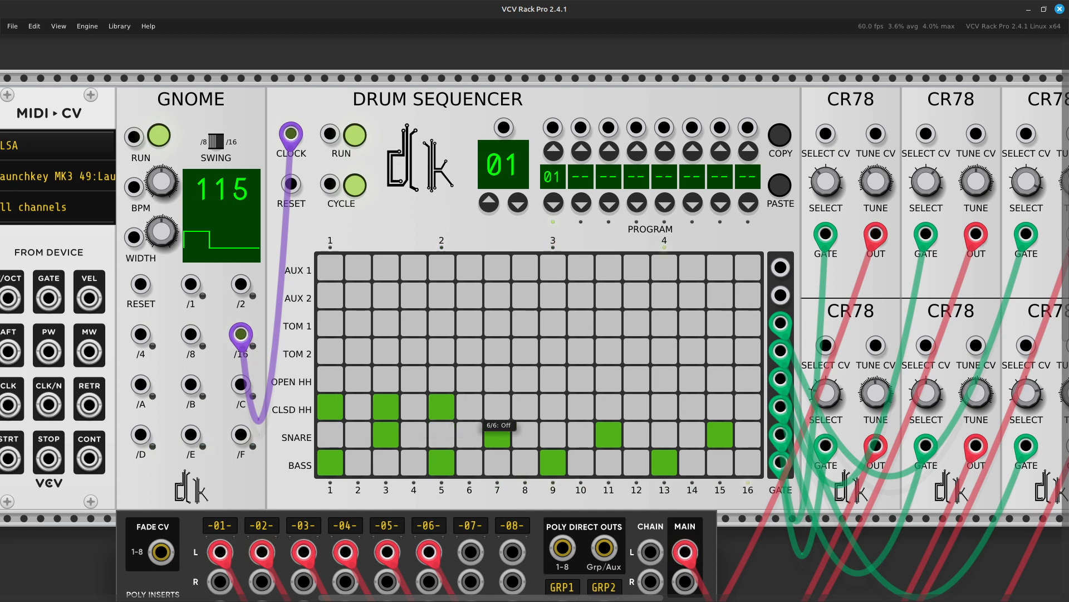
{"action": "left_click", "coordinate": [497, 409]}
{"action": "left_click", "coordinate": [553, 409]}
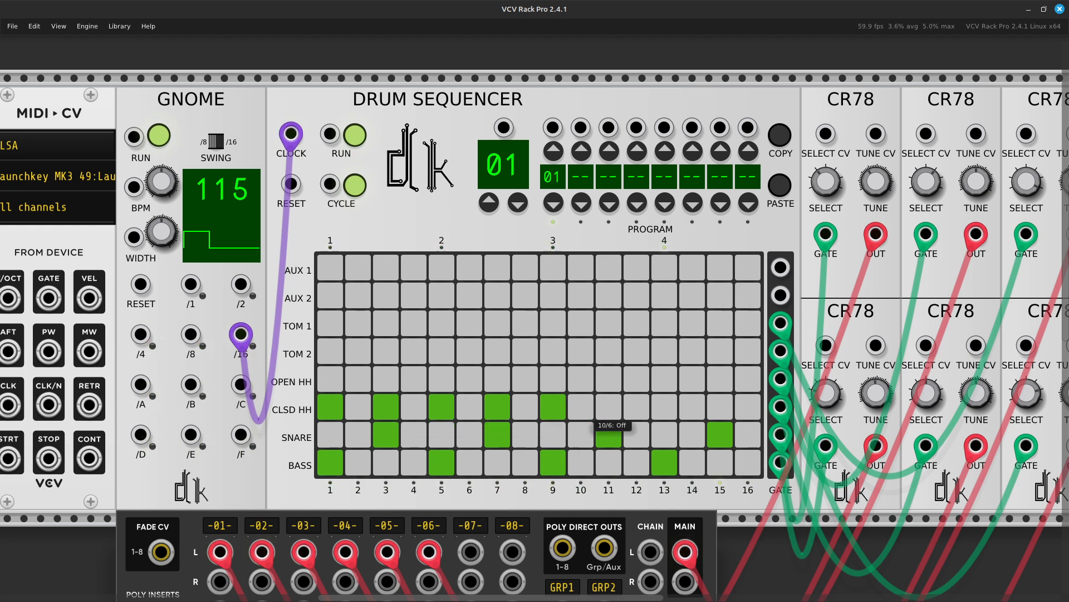
{"action": "left_click", "coordinate": [609, 409]}
{"action": "left_click", "coordinate": [665, 408]}
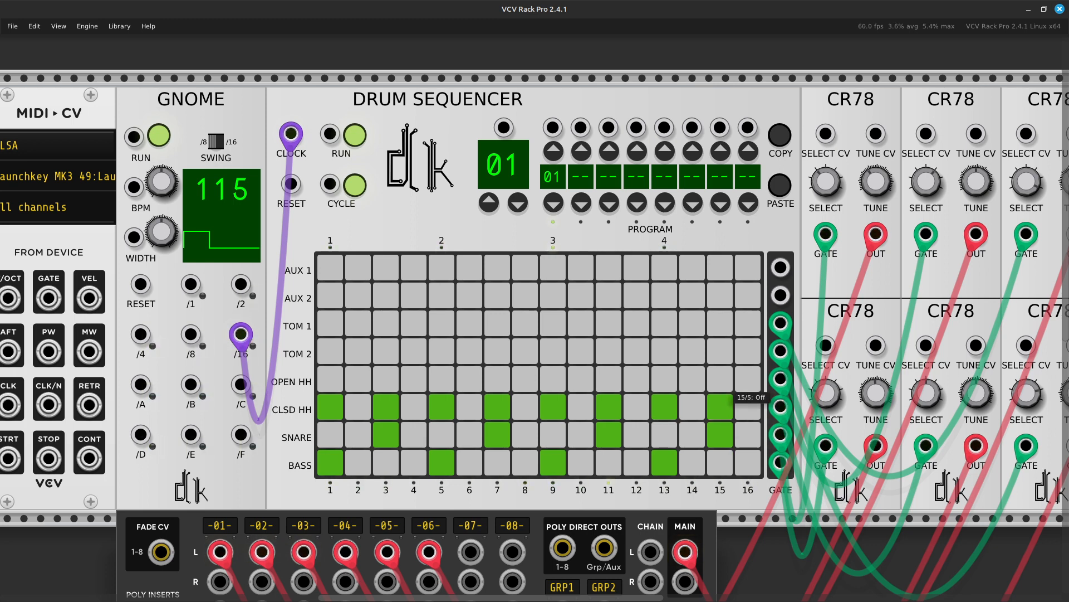
{"action": "left_click", "coordinate": [720, 379]}
{"action": "left_click", "coordinate": [720, 407]}
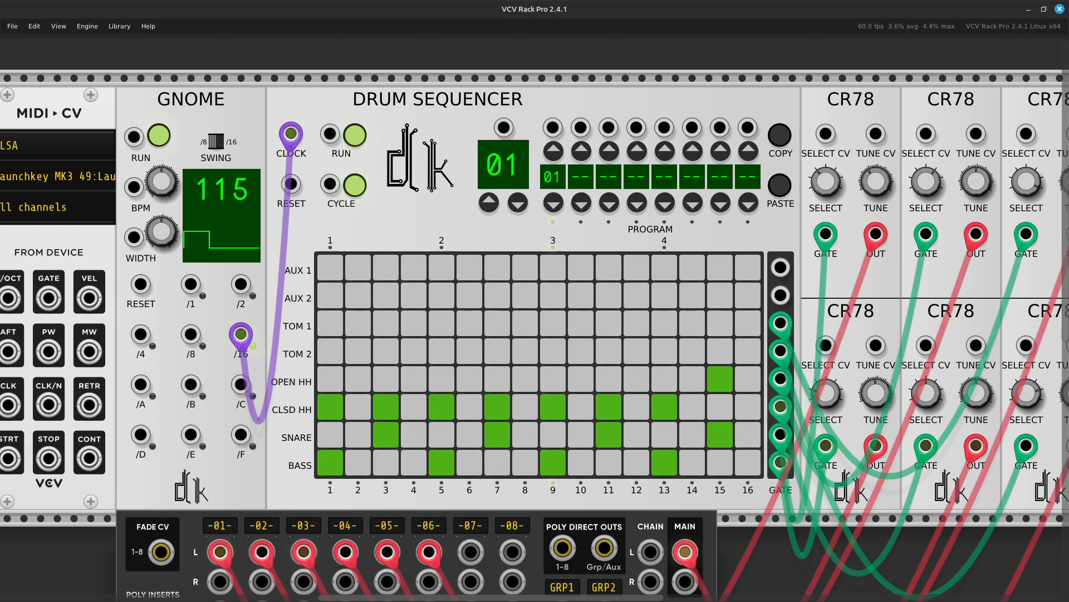
Raise the playback speed of the lower CR78 in the second column to about 1.27x and tune down the upper CR78 in that column
{"action": "key", "text": "Right"}
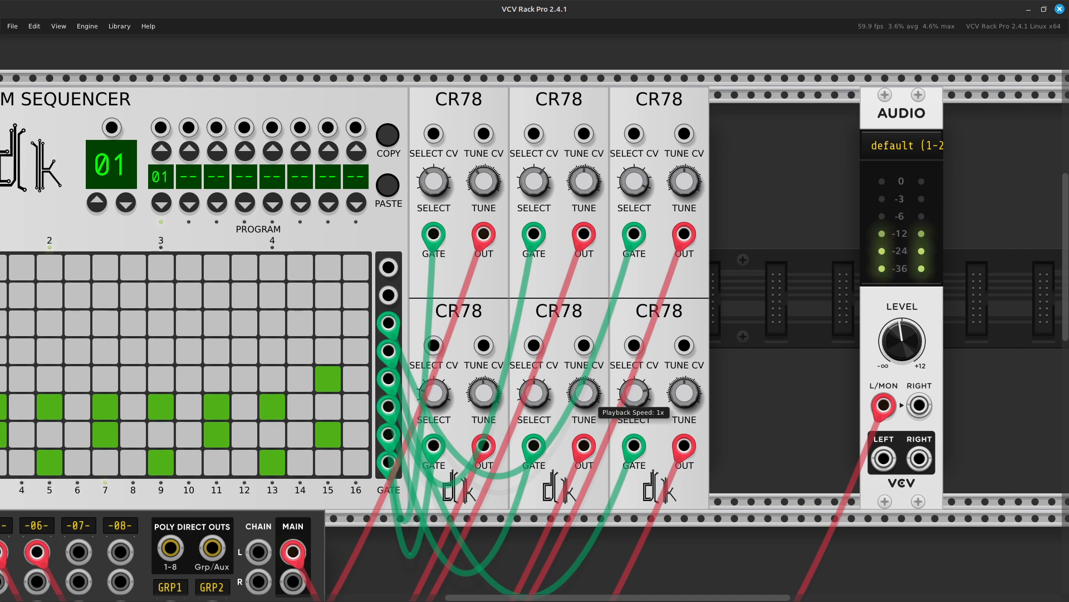
{"action": "left_click_drag", "start_coordinate": [583, 392], "coordinate": [584, 367]}
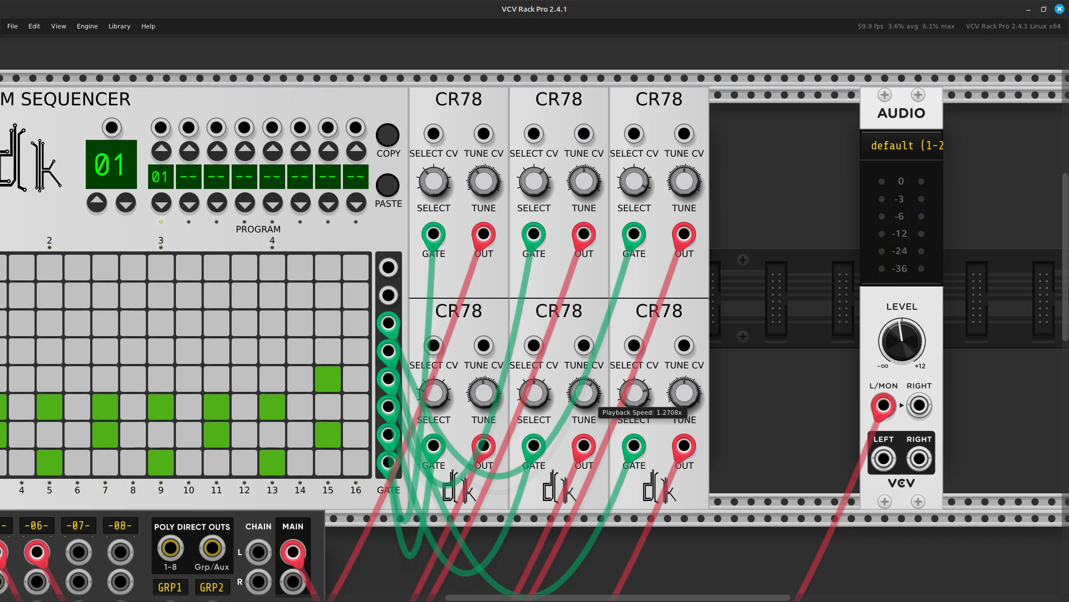
{"action": "right_click", "coordinate": [584, 390]}
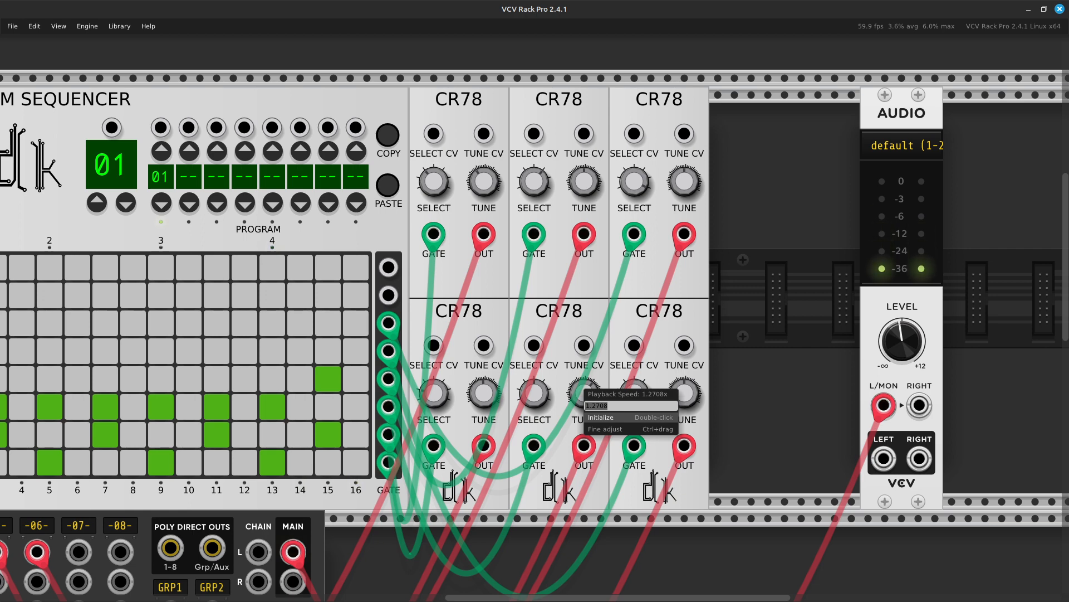
{"action": "key", "text": "Escape"}
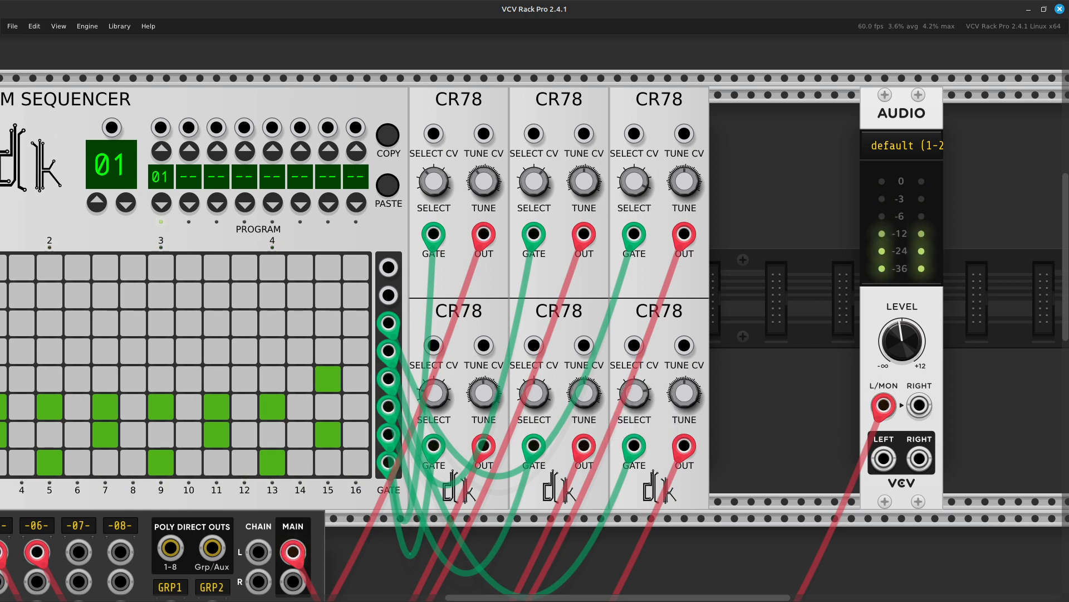
{"action": "left_click_drag", "start_coordinate": [584, 181], "coordinate": [584, 176]}
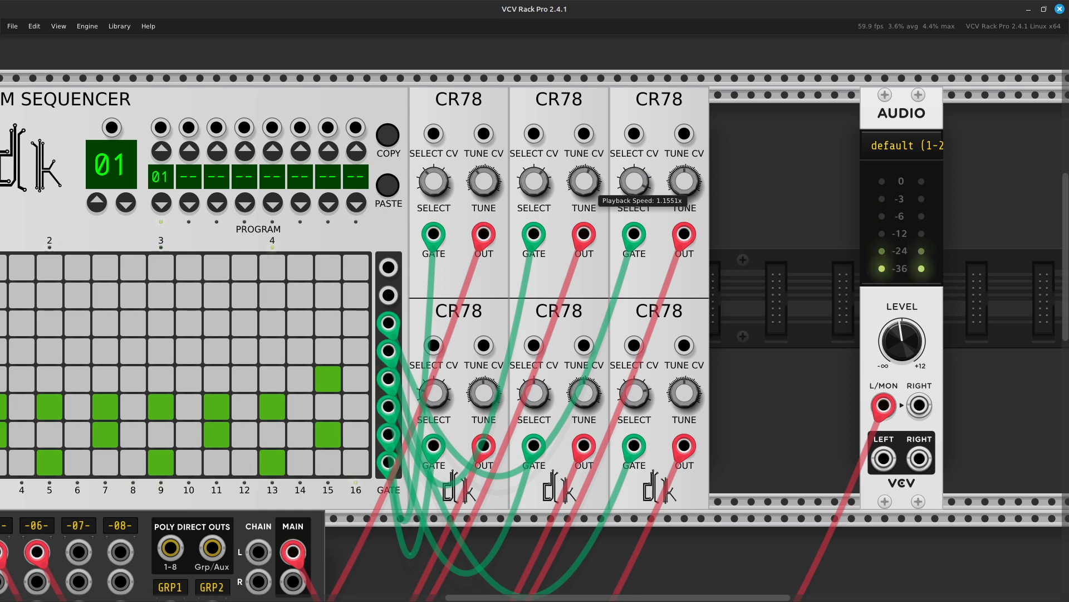
{"action": "left_click_drag", "start_coordinate": [584, 176], "coordinate": [583, 229]}
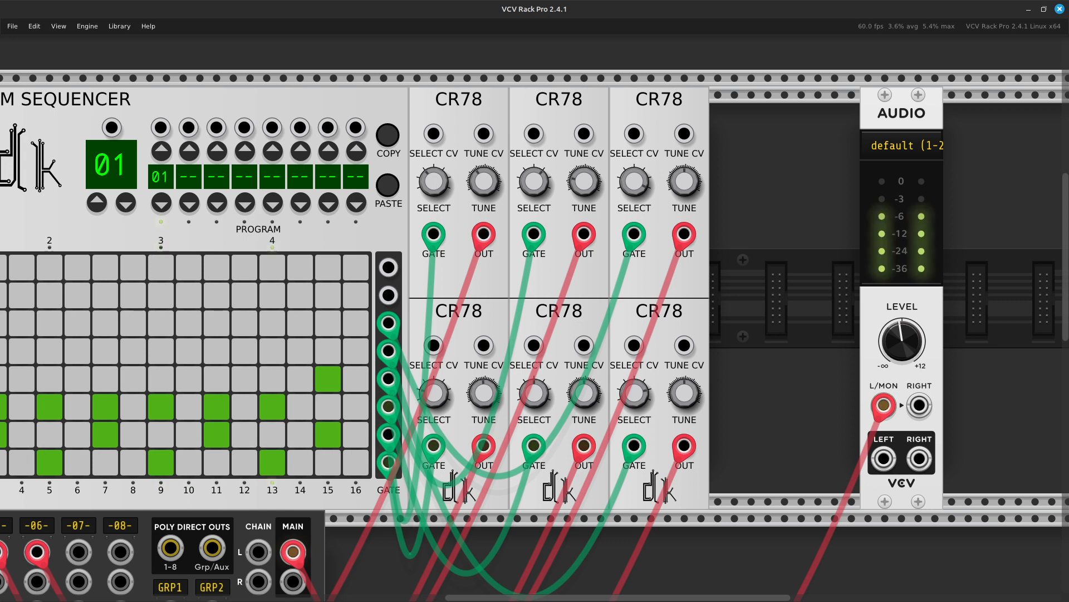
Add a Tom 1 hit on step 13 and a Tom 2 hit on step 15 of the Drum Sequencer
{"action": "scroll", "coordinate": [412, 337], "scroll_direction": "left", "scroll_amount": 5}
{"action": "scroll", "coordinate": [412, 337], "scroll_direction": "left", "scroll_amount": 6}
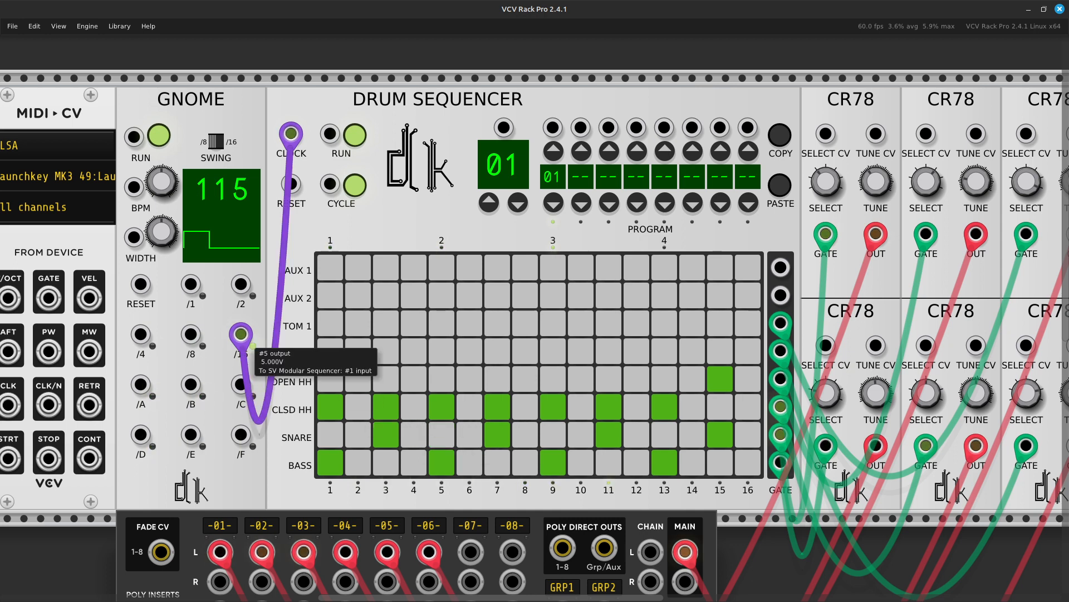
{"action": "scroll", "coordinate": [623, 363], "scroll_direction": "right", "scroll_amount": 3}
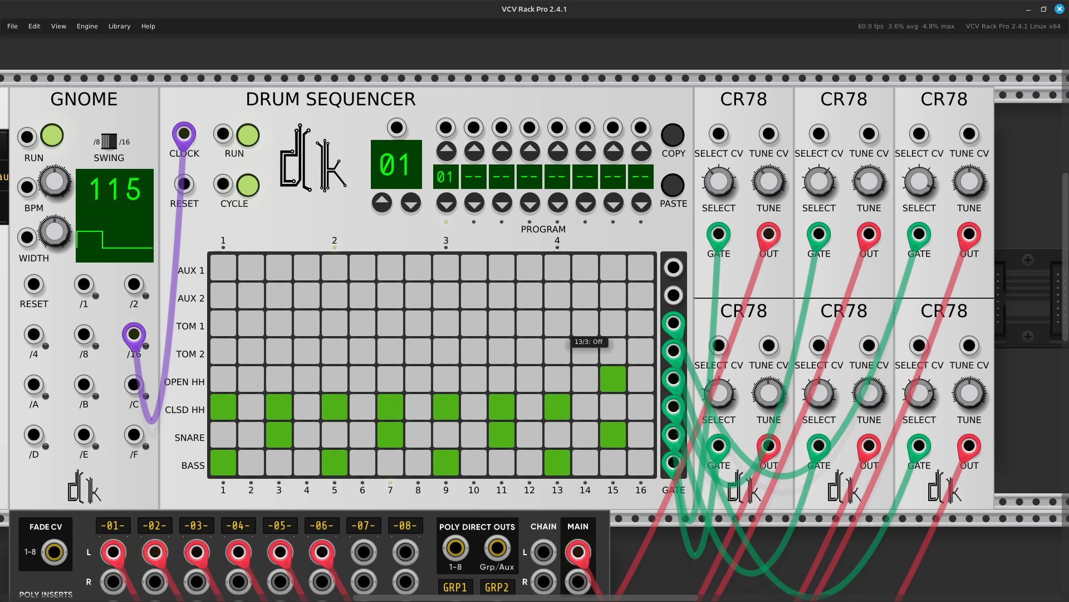
{"action": "left_click", "coordinate": [558, 323]}
{"action": "left_click", "coordinate": [613, 351]}
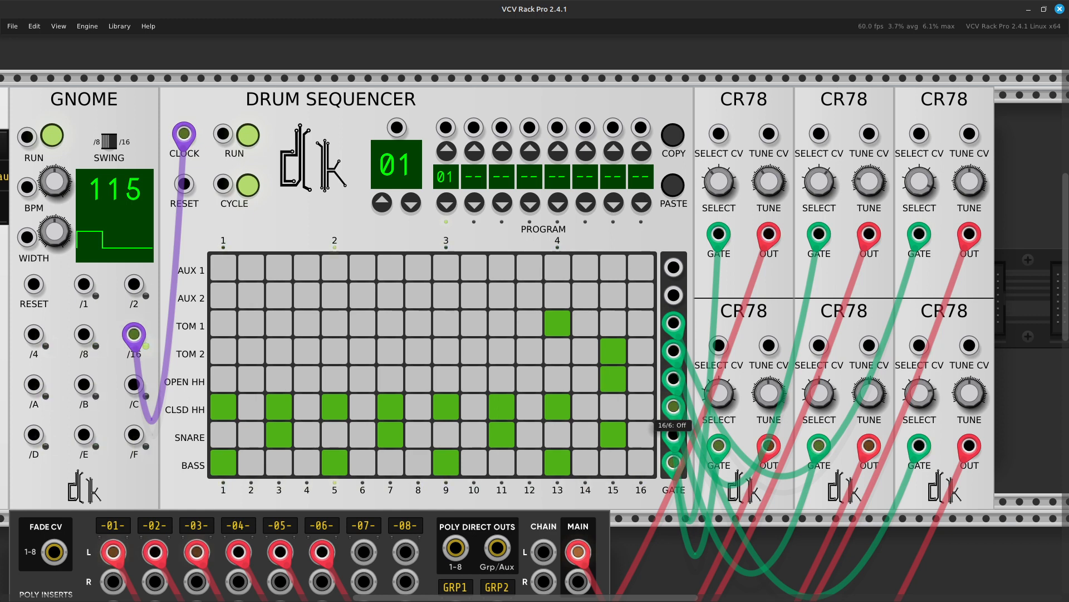
{"action": "scroll", "coordinate": [673, 423], "scroll_direction": "right", "scroll_amount": 10}
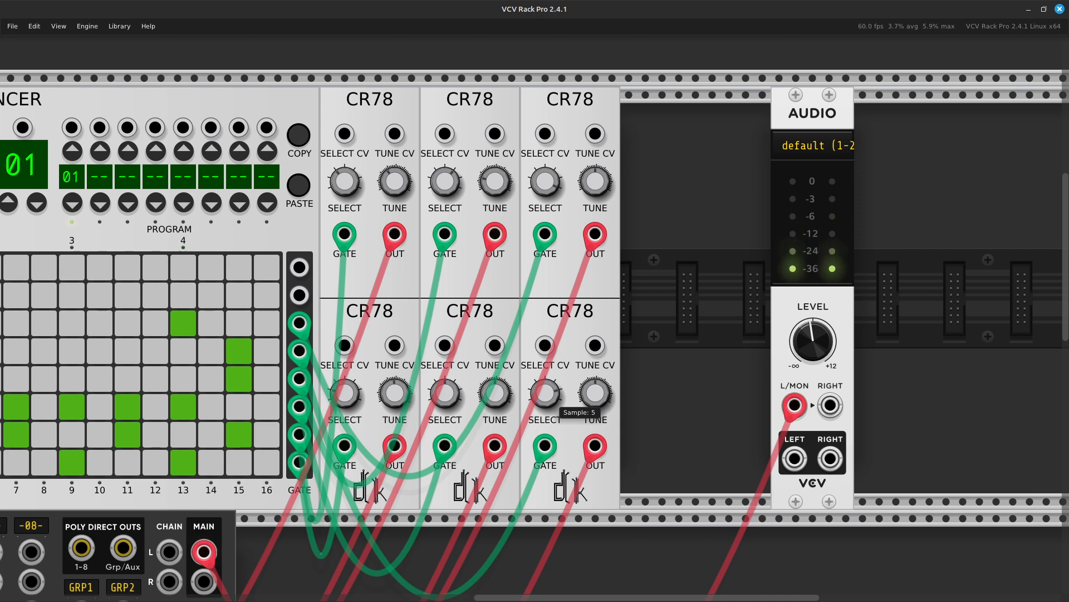
Check which samples are selected on the lower and upper CR78 in the third column
{"action": "right_click", "coordinate": [543, 397]}
{"action": "key", "text": "Escape"}
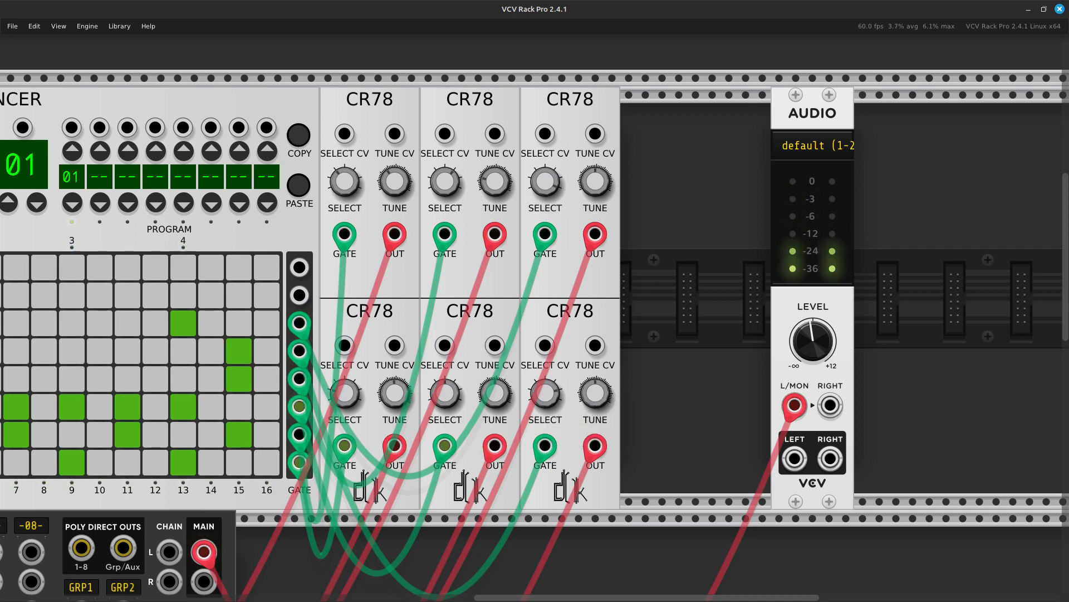
{"action": "right_click", "coordinate": [545, 187]}
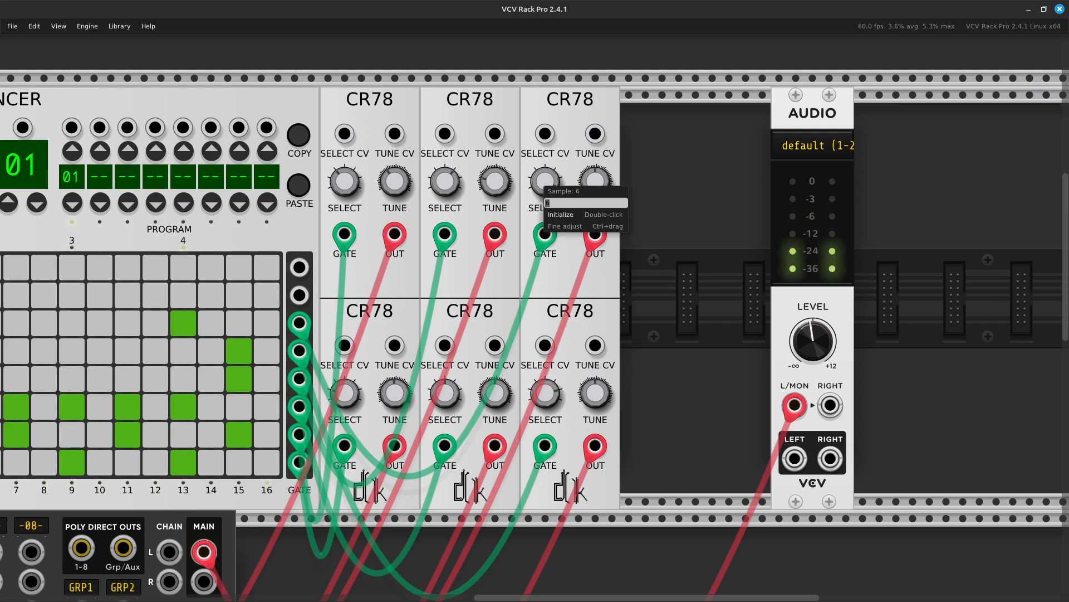
{"action": "key", "text": "Escape"}
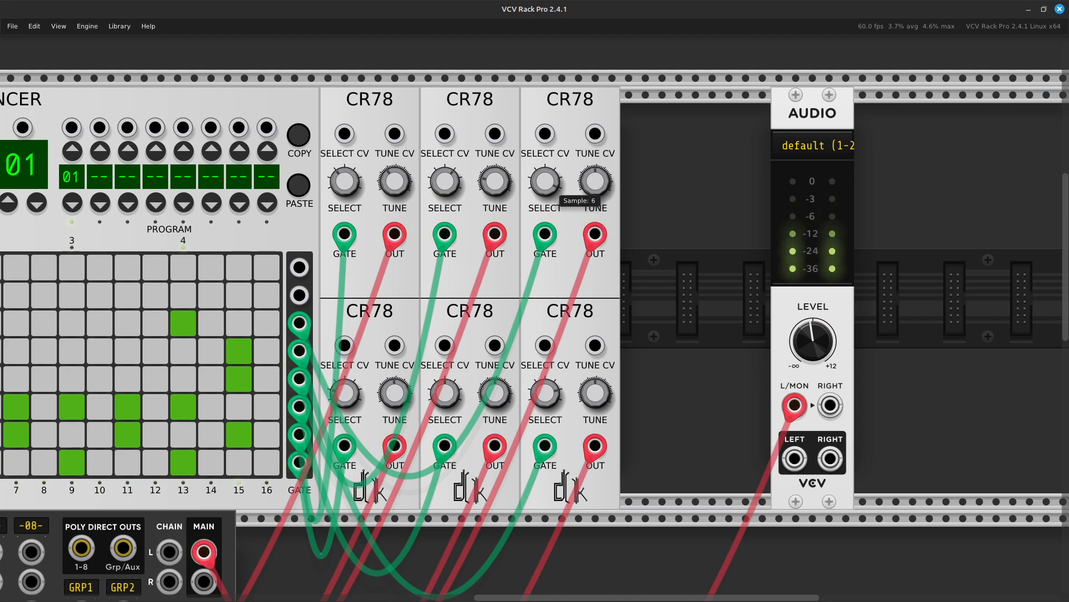
Examine the MixMaster Jr channel and master levels against the voices while the drum pattern plays
{"action": "scroll", "coordinate": [535, 334], "scroll_direction": "left", "scroll_amount": 10}
{"action": "scroll", "coordinate": [535, 335], "scroll_direction": "down", "scroll_amount": 5}
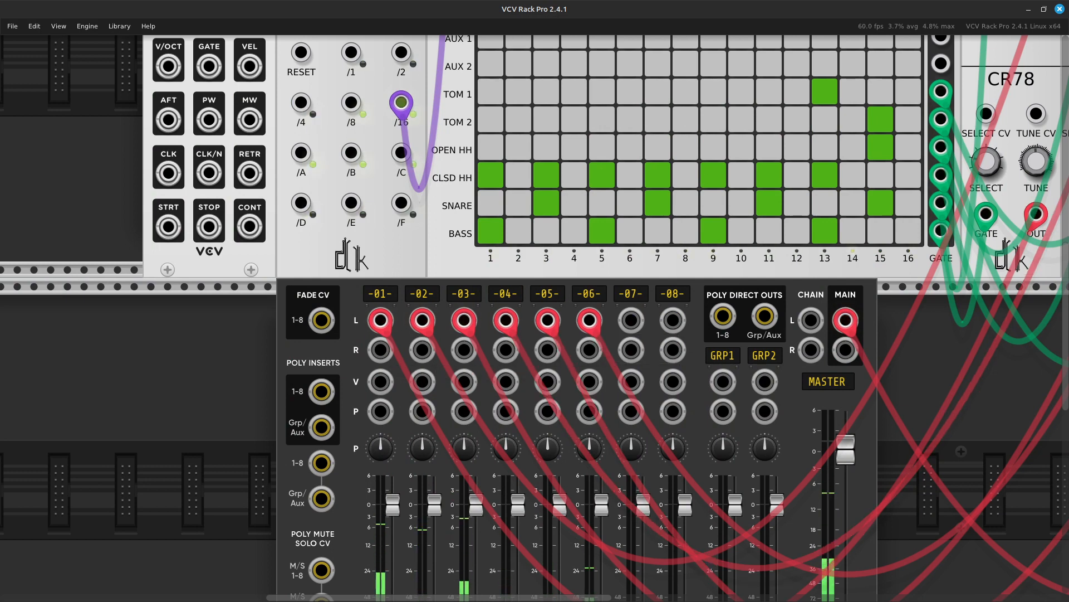
{"action": "scroll", "coordinate": [708, 585], "scroll_direction": "right", "scroll_amount": 5}
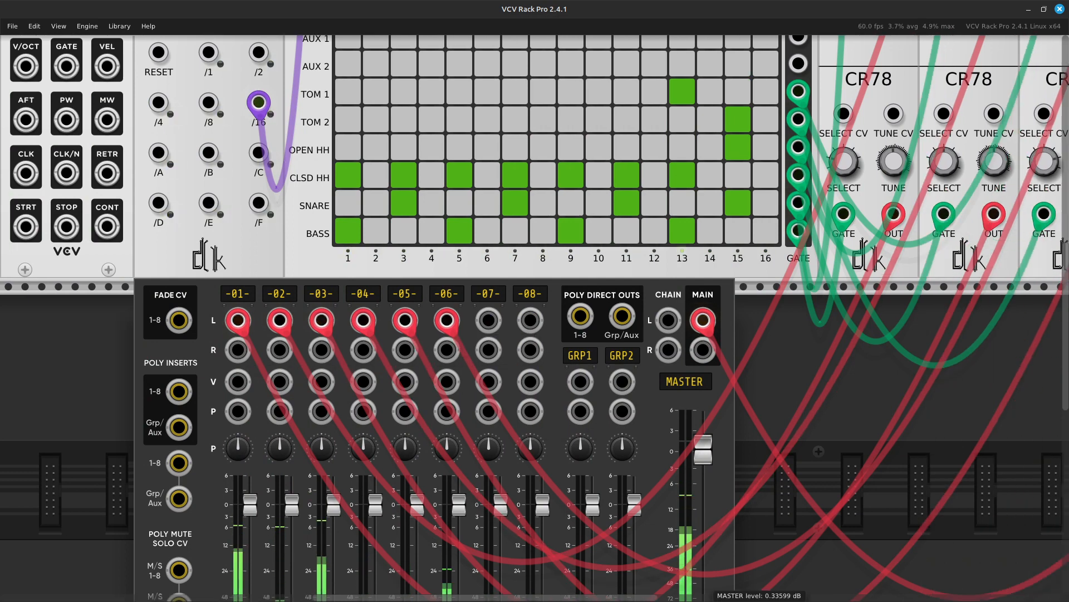
{"action": "scroll", "coordinate": [708, 584], "scroll_direction": "right", "scroll_amount": 14}
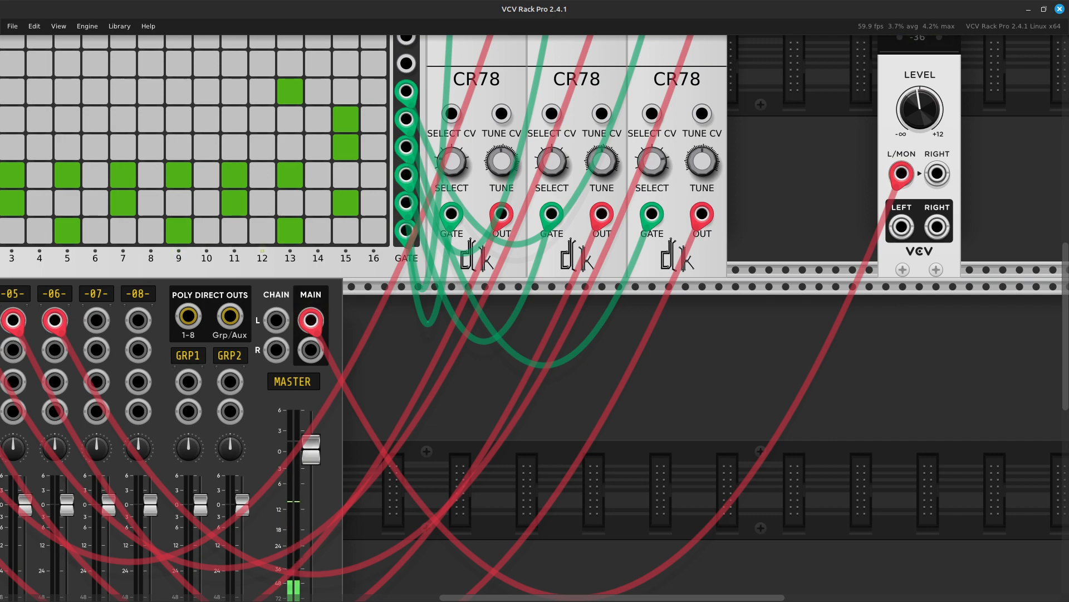
{"action": "scroll", "coordinate": [535, 318], "scroll_direction": "up", "scroll_amount": 5}
{"action": "scroll", "coordinate": [534, 317], "scroll_direction": "down", "scroll_amount": 8}
{"action": "scroll", "coordinate": [535, 317], "scroll_direction": "left", "scroll_amount": 14}
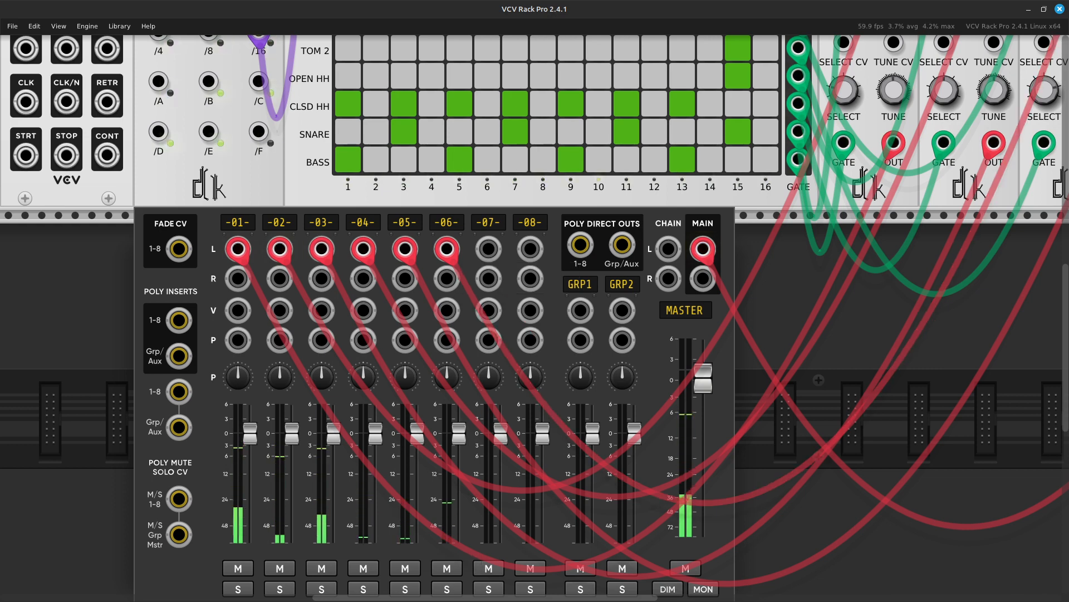
{"action": "scroll", "coordinate": [535, 318], "scroll_direction": "right", "scroll_amount": 5}
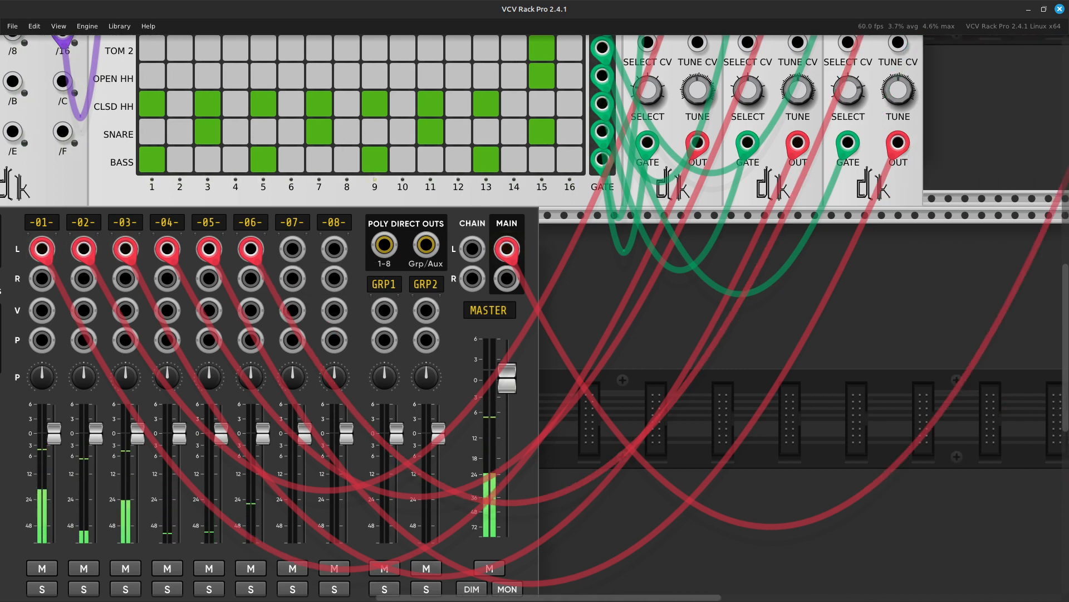
Clear the open hi-hat and snare hits on step 15 and the closed hi-hat and bass hits on step 13
{"action": "scroll", "coordinate": [535, 318], "scroll_direction": "up", "scroll_amount": 5}
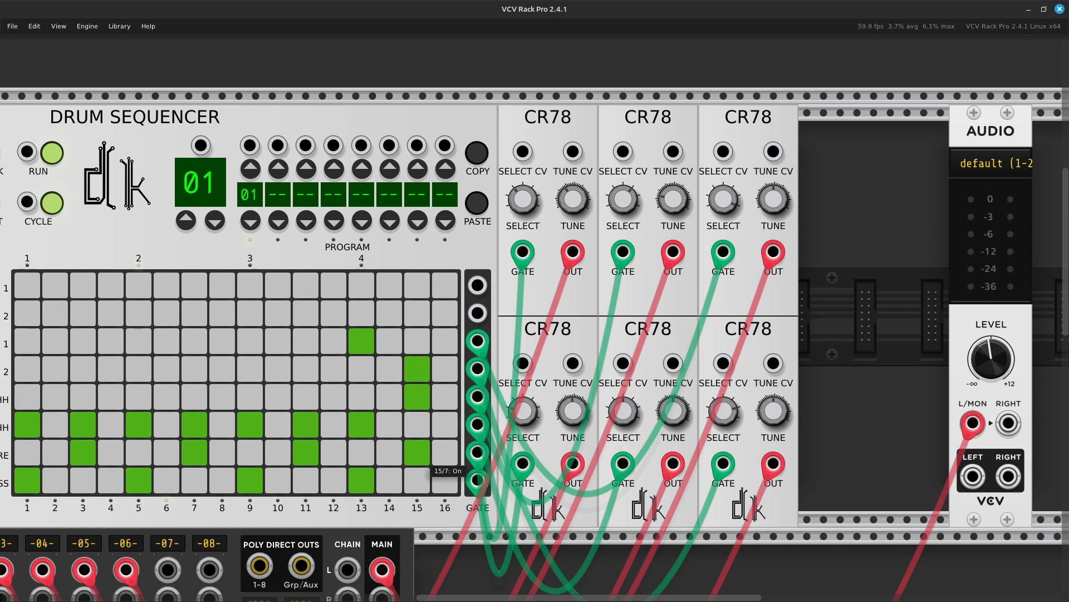
{"action": "left_click", "coordinate": [421, 397]}
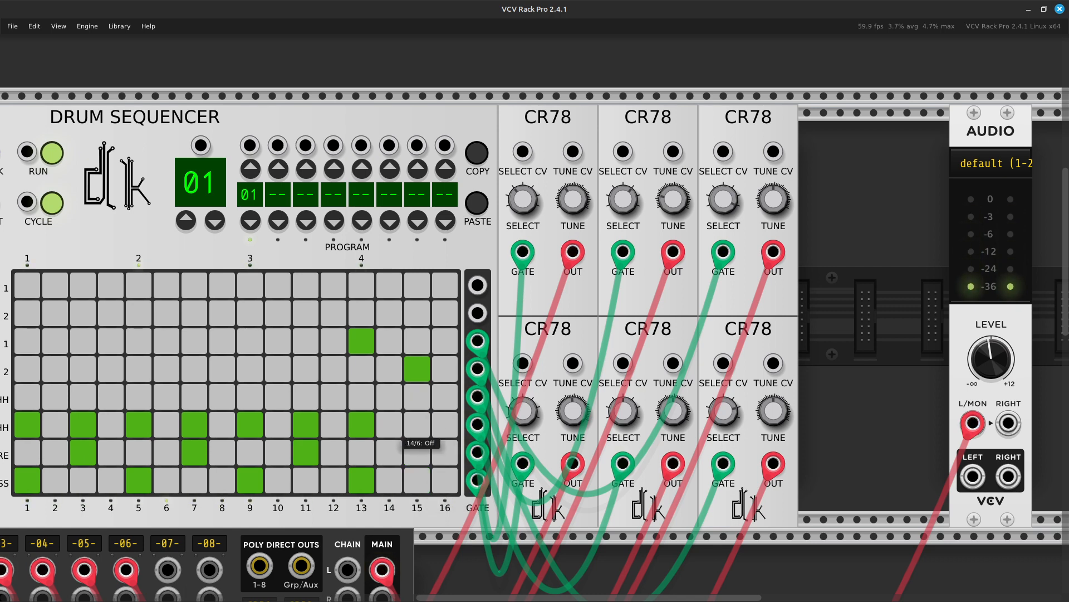
{"action": "left_click", "coordinate": [361, 424]}
{"action": "left_click", "coordinate": [364, 483]}
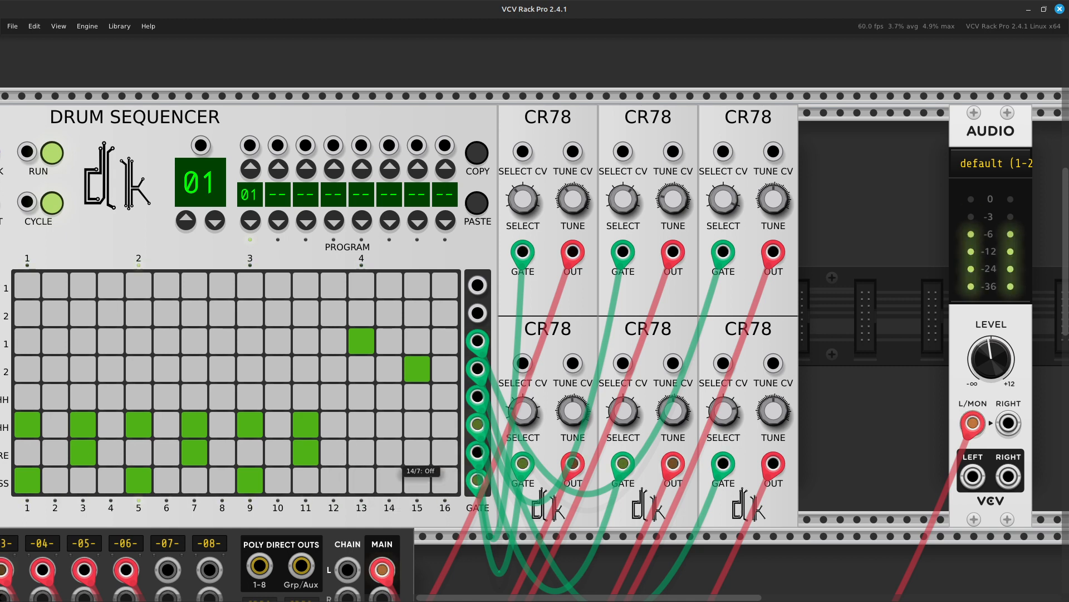
Add Tom 1 hits on steps 11 and 15 and a Tom 2 hit on step 16 of the Drum Sequencer
{"action": "scroll", "coordinate": [418, 480], "scroll_direction": "left", "scroll_amount": 5}
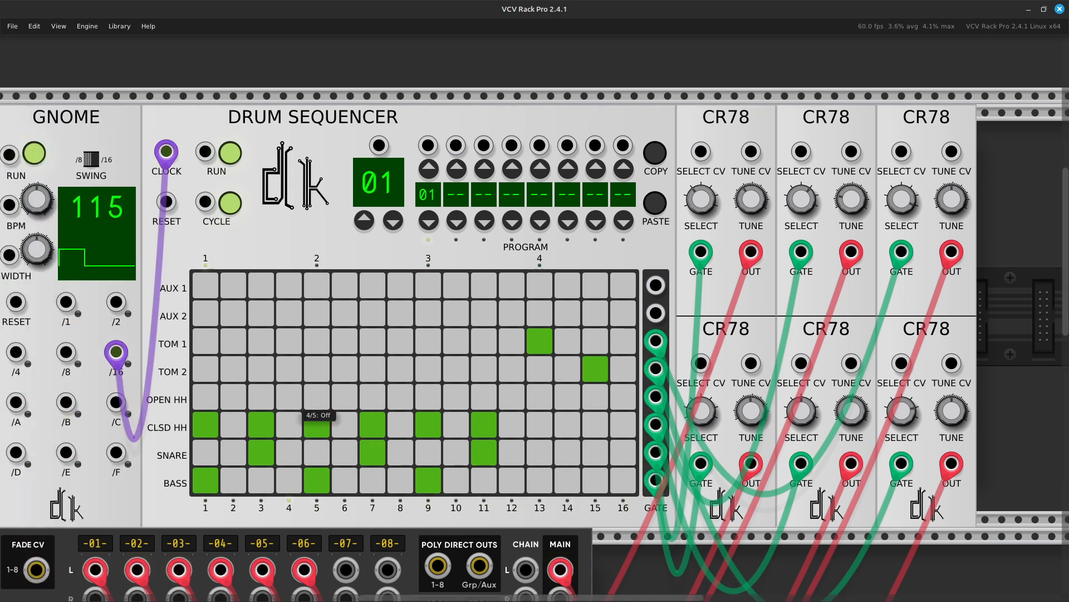
{"action": "scroll", "coordinate": [317, 418], "scroll_direction": "right", "scroll_amount": 10}
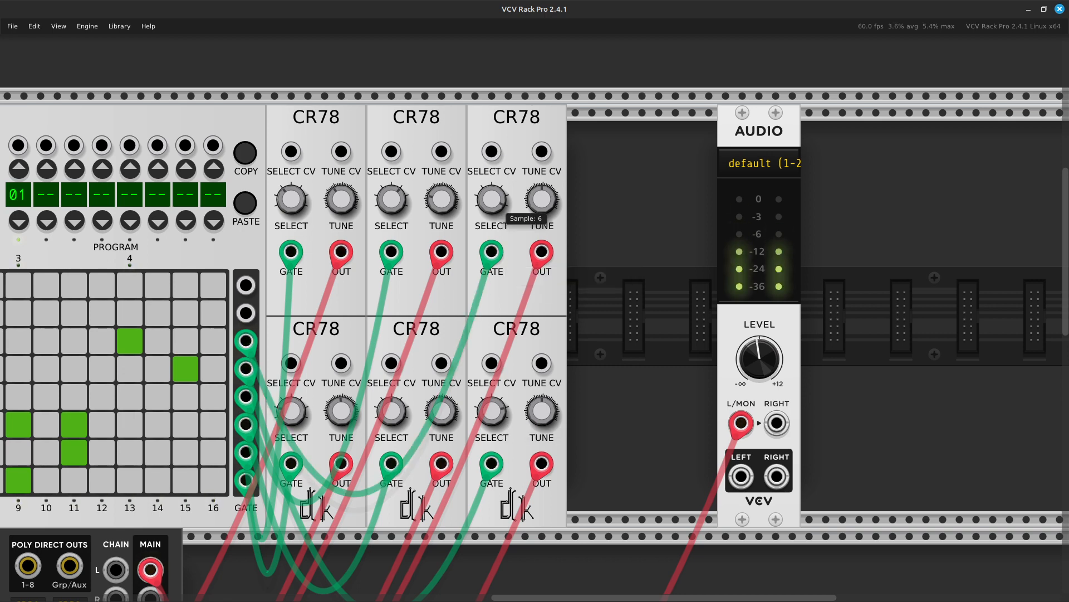
{"action": "scroll", "coordinate": [374, 410], "scroll_direction": "left", "scroll_amount": 6}
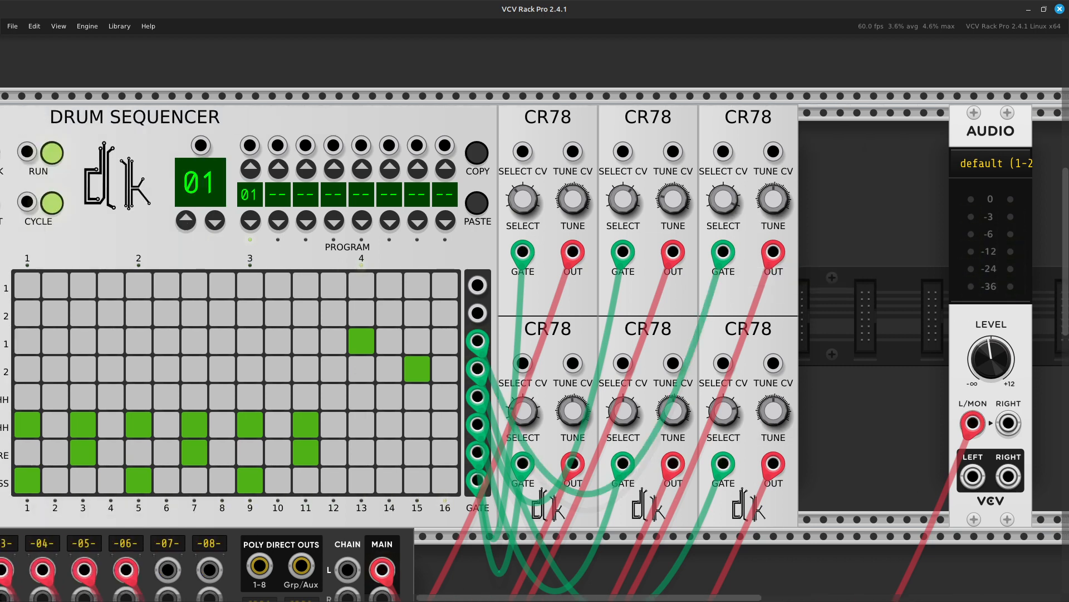
{"action": "scroll", "coordinate": [373, 409], "scroll_direction": "left", "scroll_amount": 2}
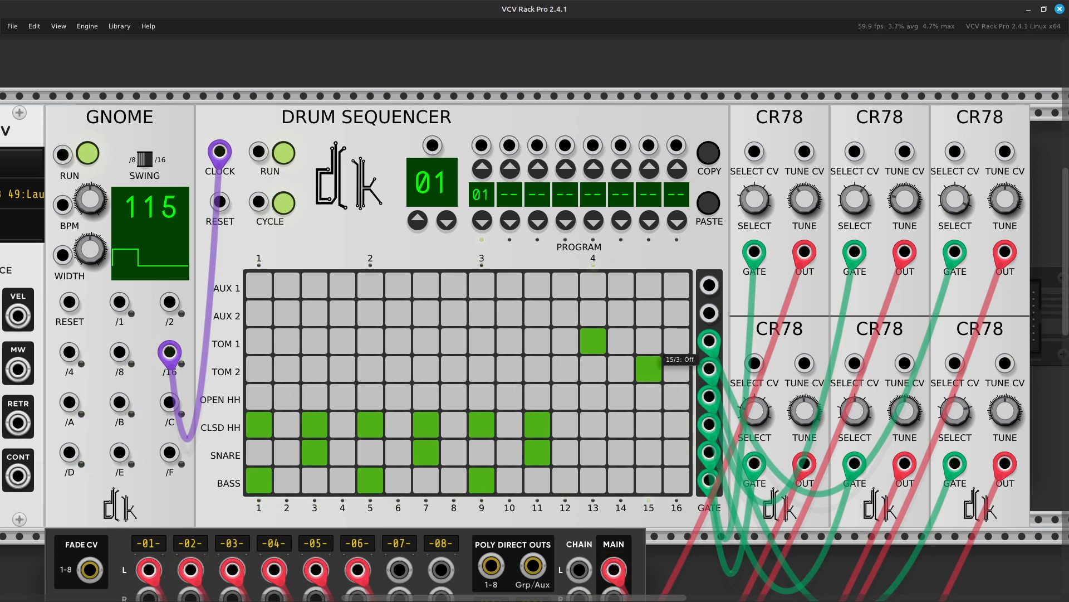
{"action": "left_click", "coordinate": [650, 345]}
{"action": "left_click", "coordinate": [537, 345]}
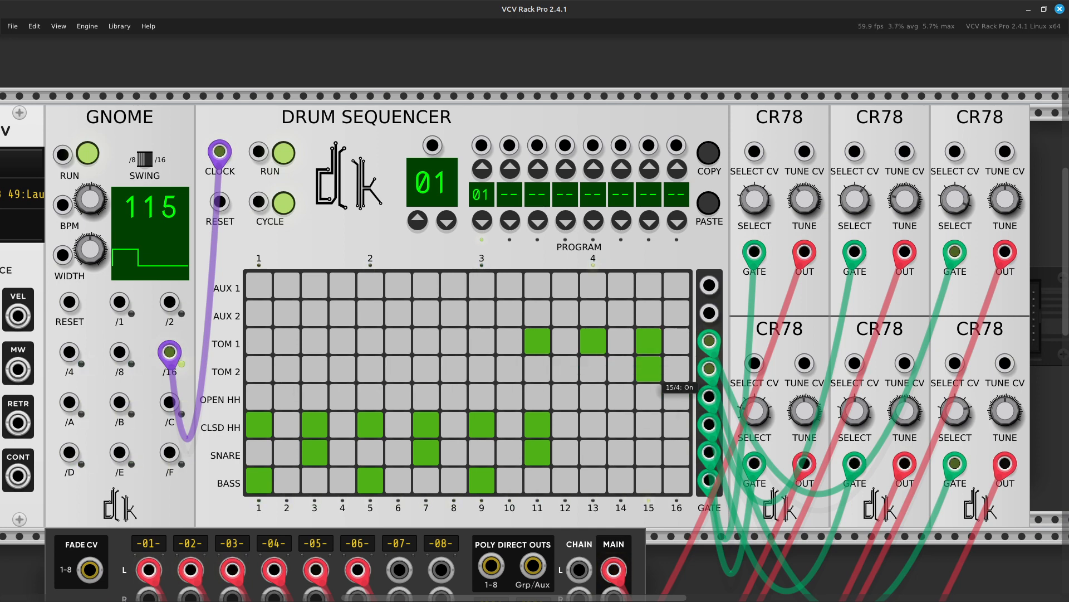
{"action": "scroll", "coordinate": [663, 390], "scroll_direction": "right", "scroll_amount": 3}
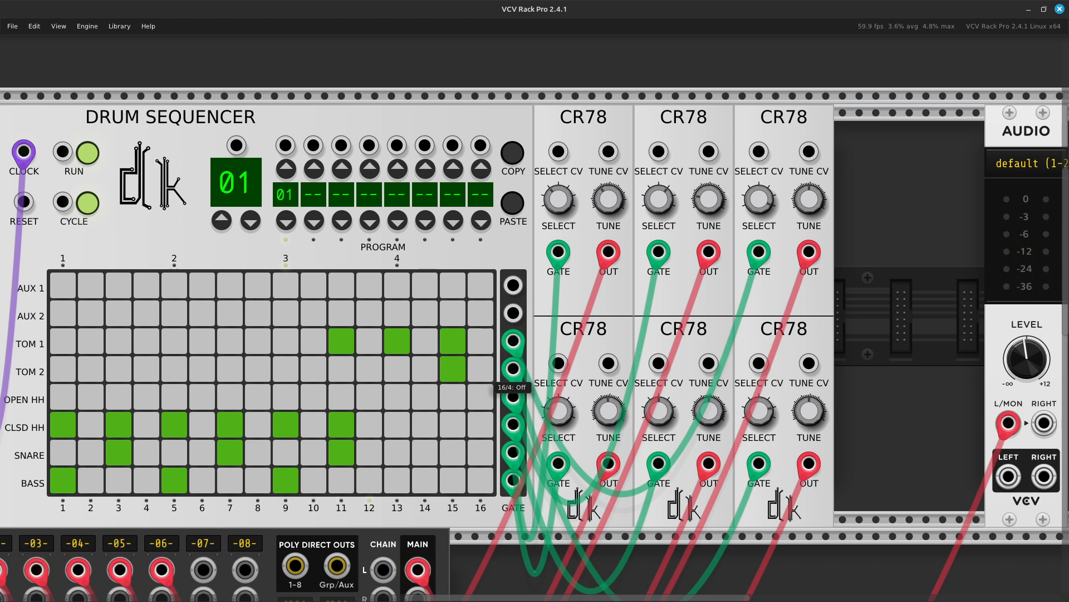
{"action": "left_click", "coordinate": [480, 369]}
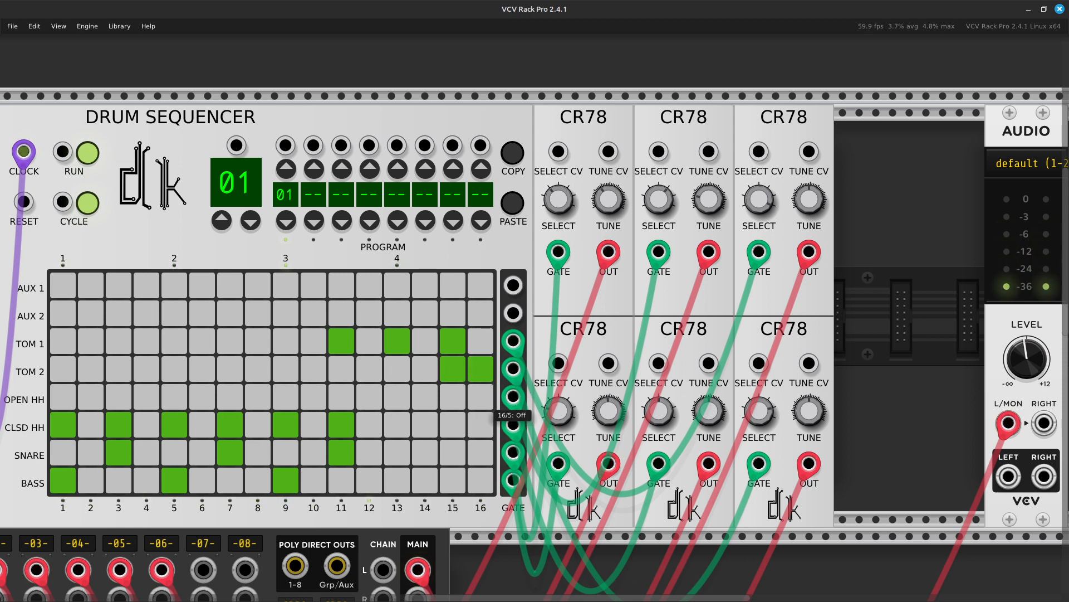
Reset the playback speed of the upper CR78 in the third column and tune the lower one down to below 0.6x
{"action": "key", "text": "Right"}
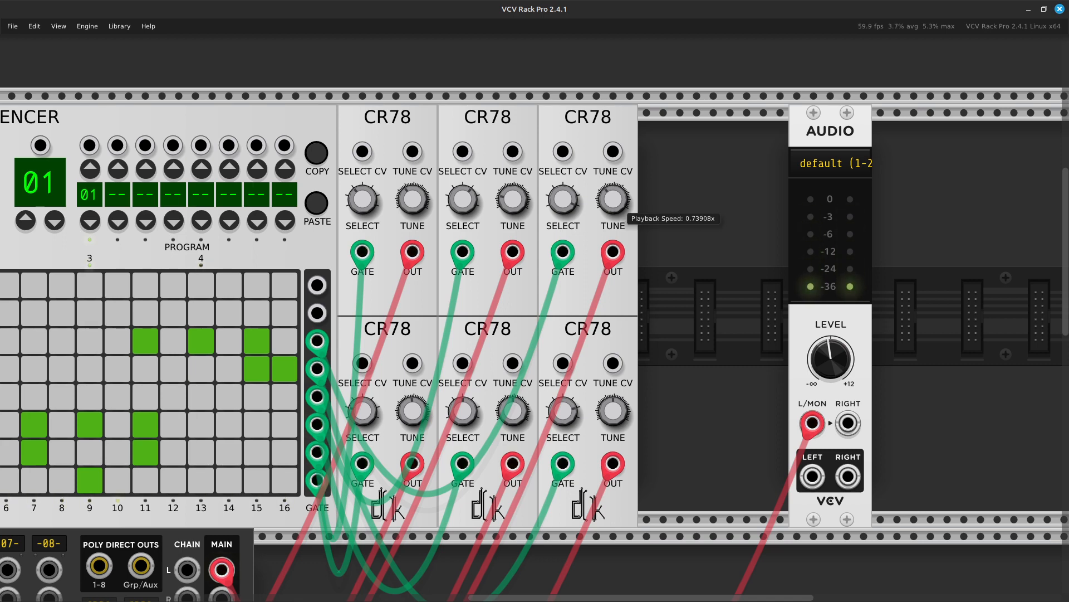
{"action": "mouse_move", "coordinate": [613, 199]}
{"action": "left_mouse_down"}
{"action": "mouse_move", "coordinate": [613, 211]}
{"action": "mouse_move", "coordinate": [613, 199]}
{"action": "left_mouse_up"}
{"action": "right_click", "coordinate": [611, 200]}
{"action": "double_click", "coordinate": [625, 228]}
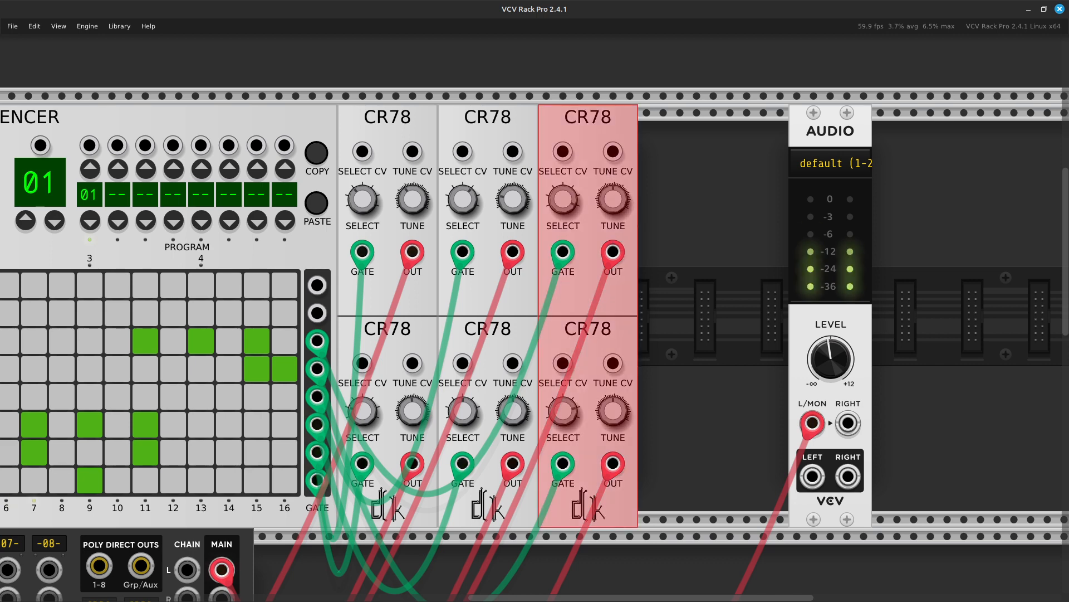
{"action": "left_click", "coordinate": [670, 239]}
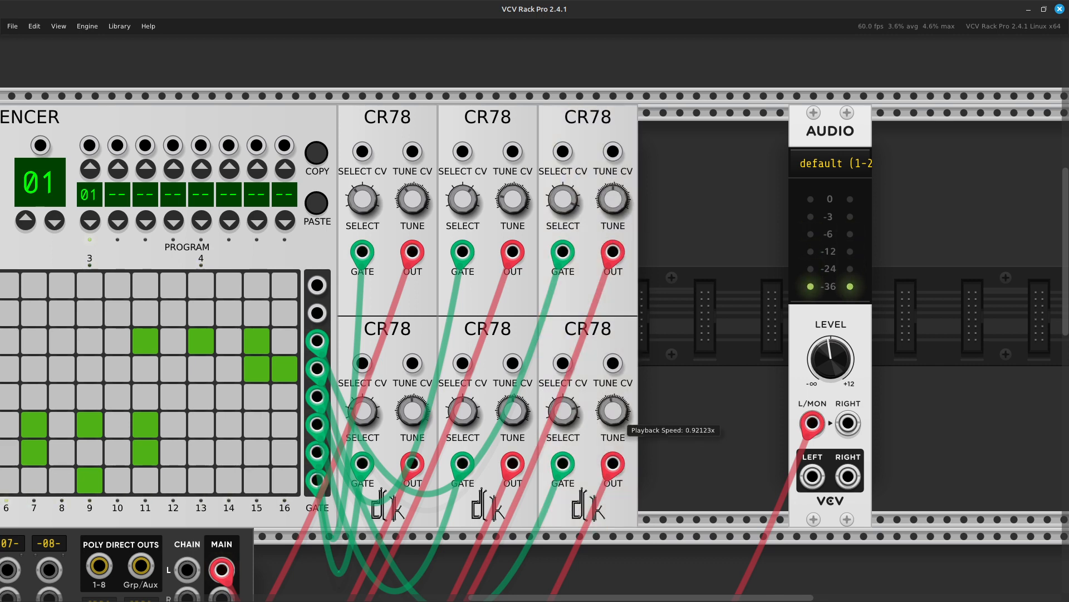
{"action": "left_click_drag", "start_coordinate": [618, 415], "coordinate": [618, 470]}
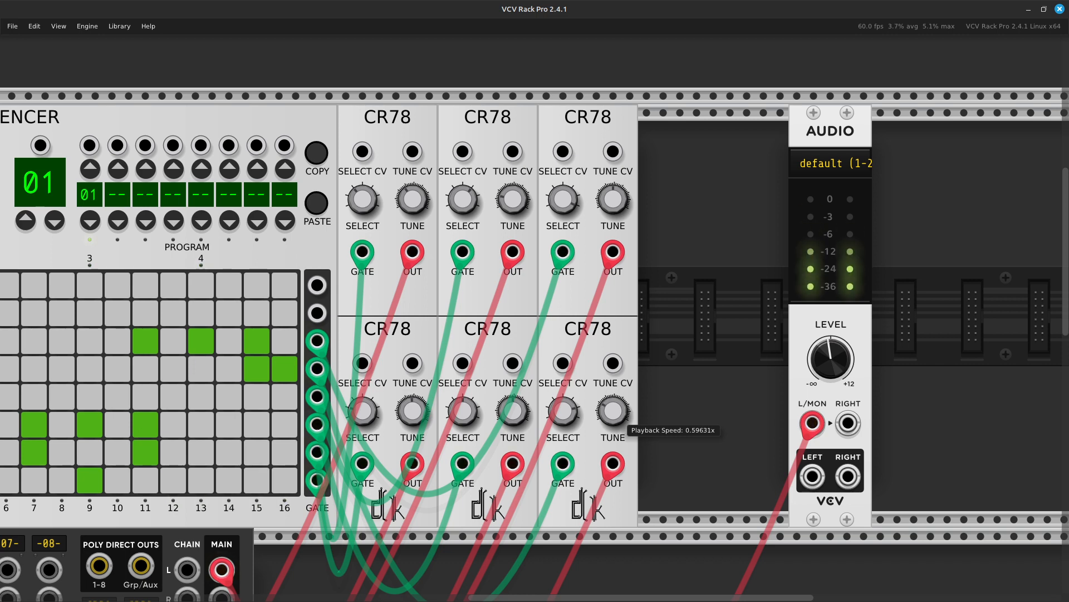
{"action": "left_click_drag", "start_coordinate": [613, 411], "coordinate": [613, 462]}
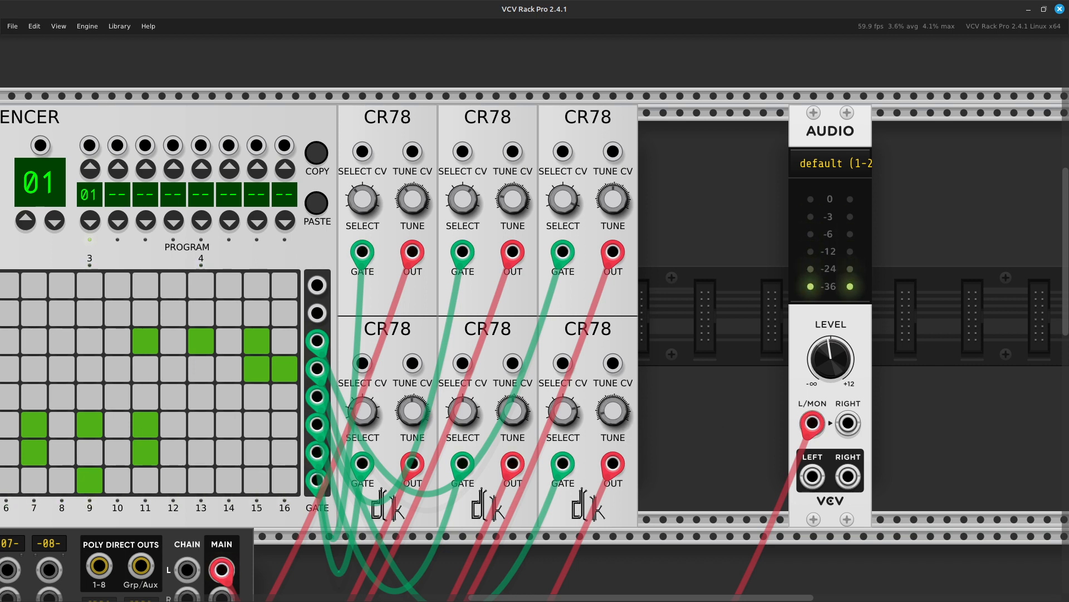
Add bass and closed hi-hat hits on step 13, and bass, snare and closed hi-hat hits on step 15
{"action": "key", "text": "Left"}
{"action": "key", "text": "Down"}
{"action": "key", "text": "Right"}
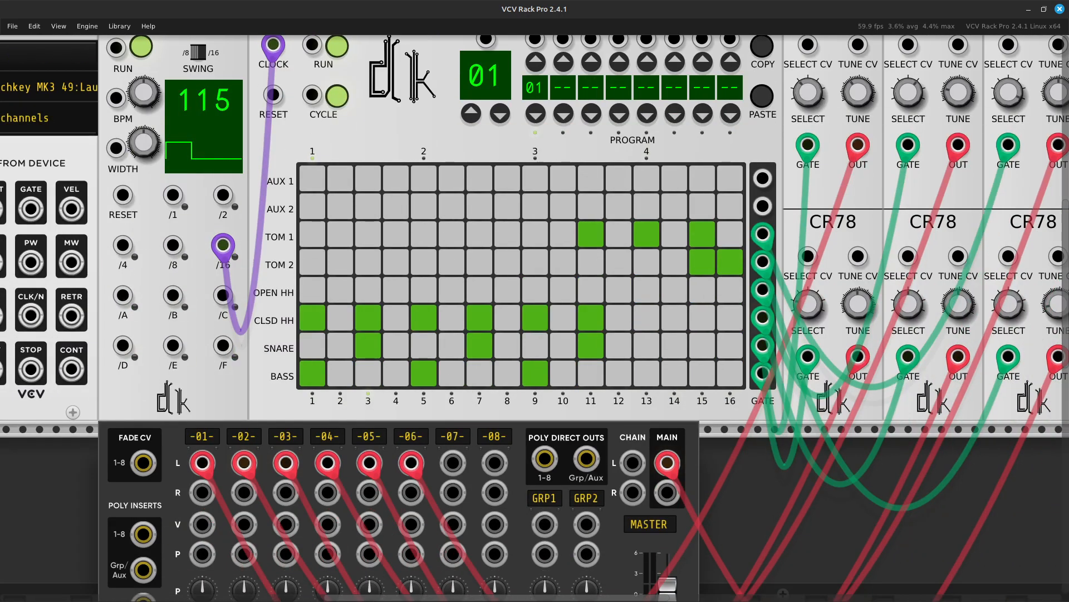
{"action": "key", "text": "Right"}
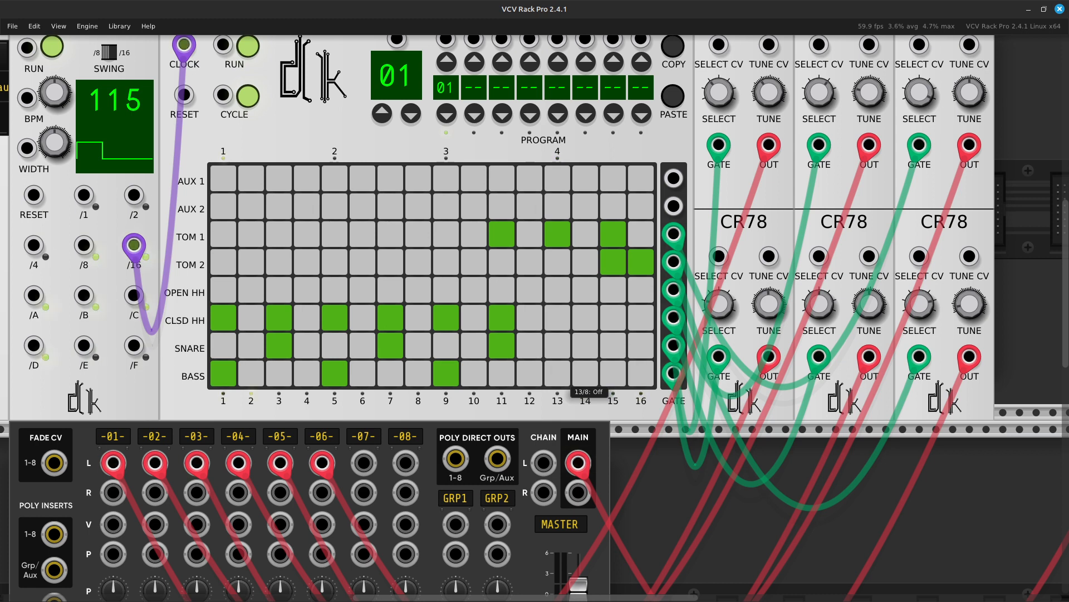
{"action": "left_click", "coordinate": [557, 373]}
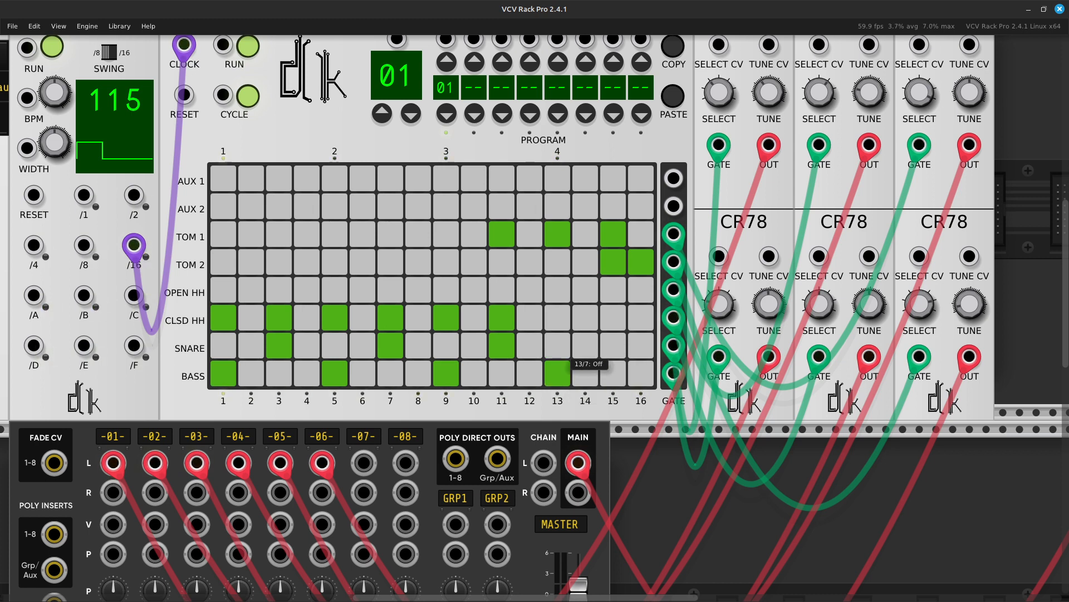
{"action": "left_click", "coordinate": [557, 317]}
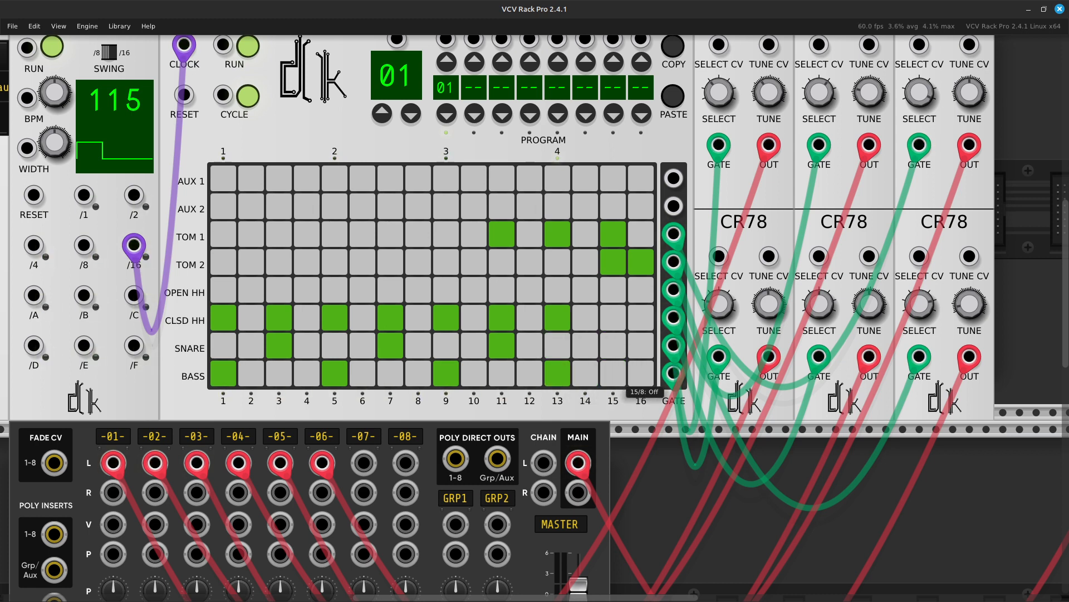
{"action": "left_click", "coordinate": [614, 345]}
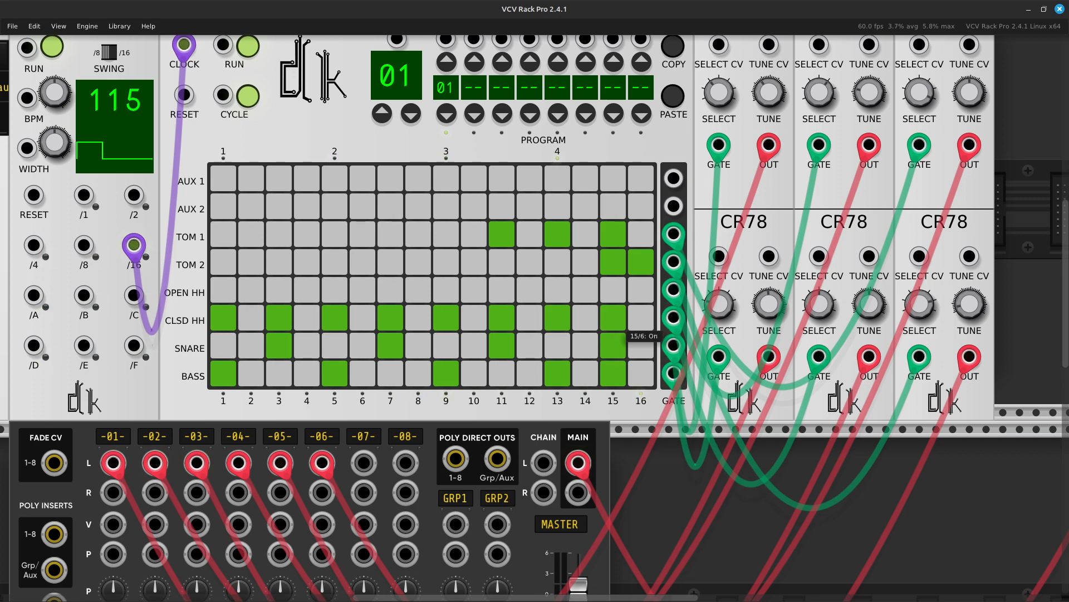
Lower the MixMaster Jr faders of channel 02 to about -4 dB and channel 03 to about -6 dB
{"action": "key", "text": "Left"}
{"action": "key", "text": "Down"}
{"action": "key", "text": "Left"}
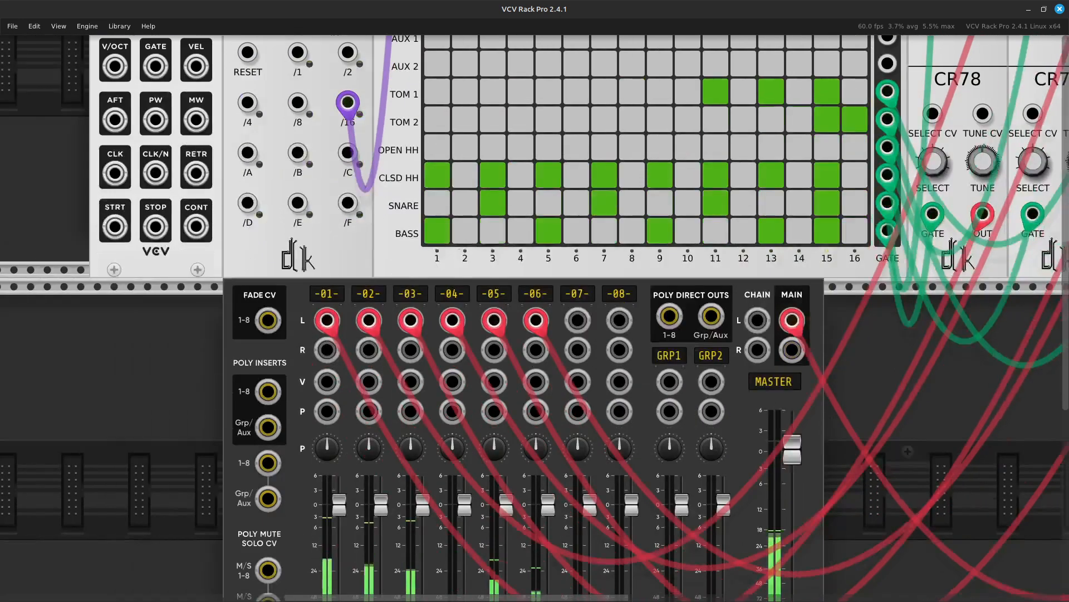
{"action": "key", "text": "Left"}
{"action": "key", "text": "Down"}
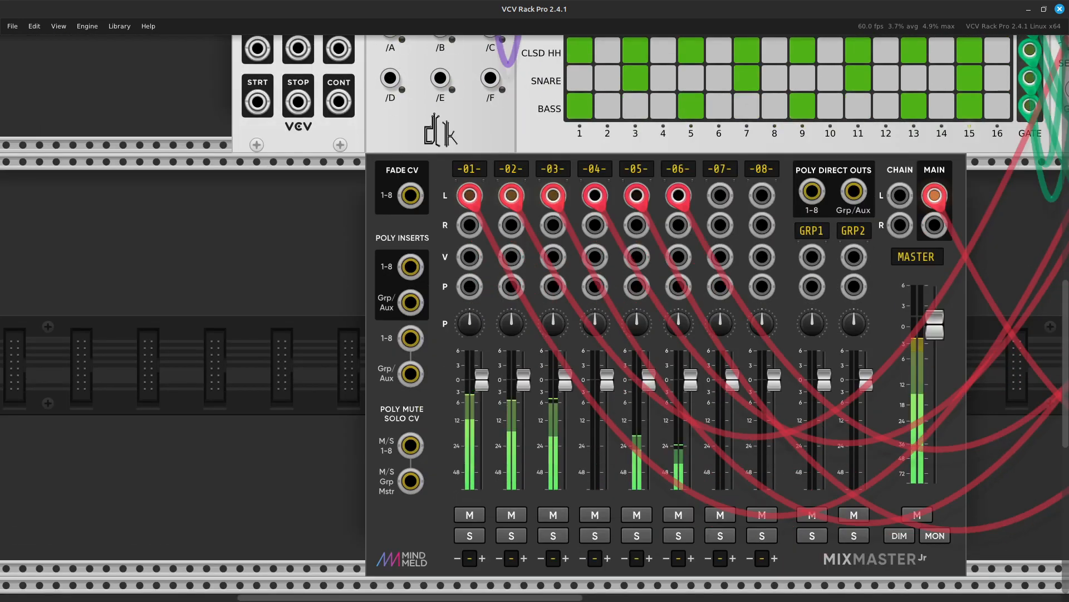
{"action": "left_click_drag", "start_coordinate": [524, 379], "coordinate": [566, 390]}
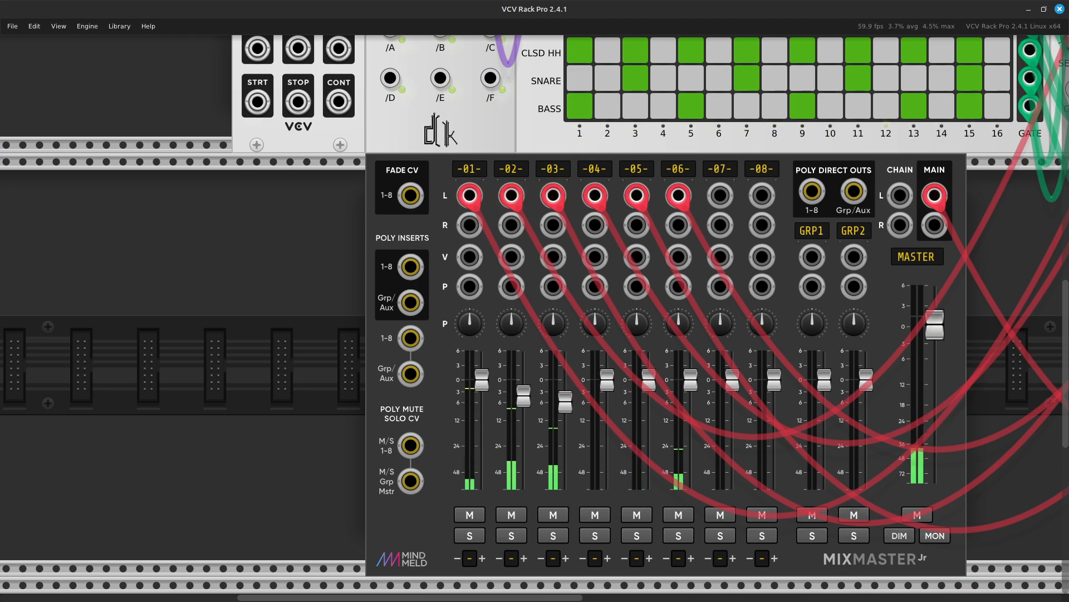
Add an open hi-hat hit on step 15 of the Drum Sequencer
{"action": "key", "text": "Right"}
{"action": "key", "text": "Up"}
{"action": "key", "text": "Right"}
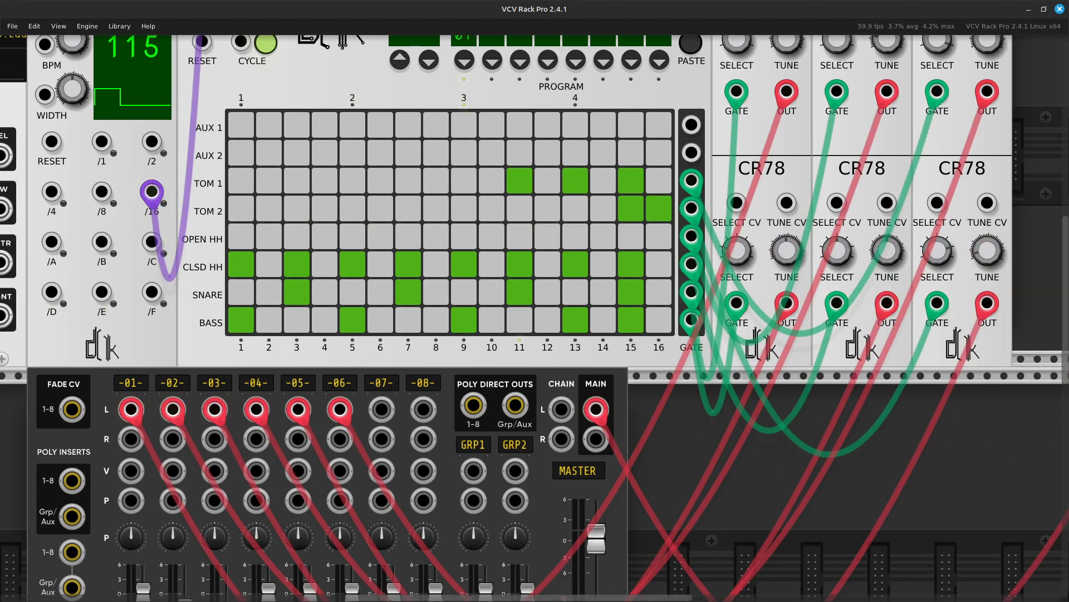
{"action": "key", "text": "Up"}
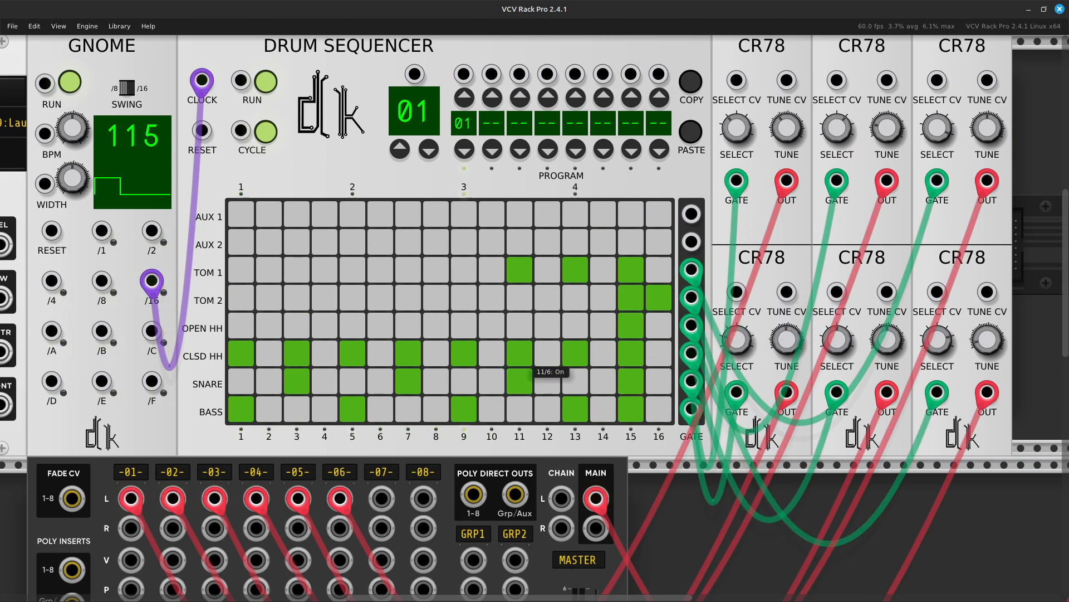
Set the MixMaster Jr faders of channel 04 to about -5.5 dB and channel 02 to about -3.6 dB
{"action": "key", "text": "Left"}
{"action": "key", "text": "Down"}
{"action": "key", "text": "Left"}
{"action": "key", "text": "Down"}
{"action": "key", "text": "Down"}
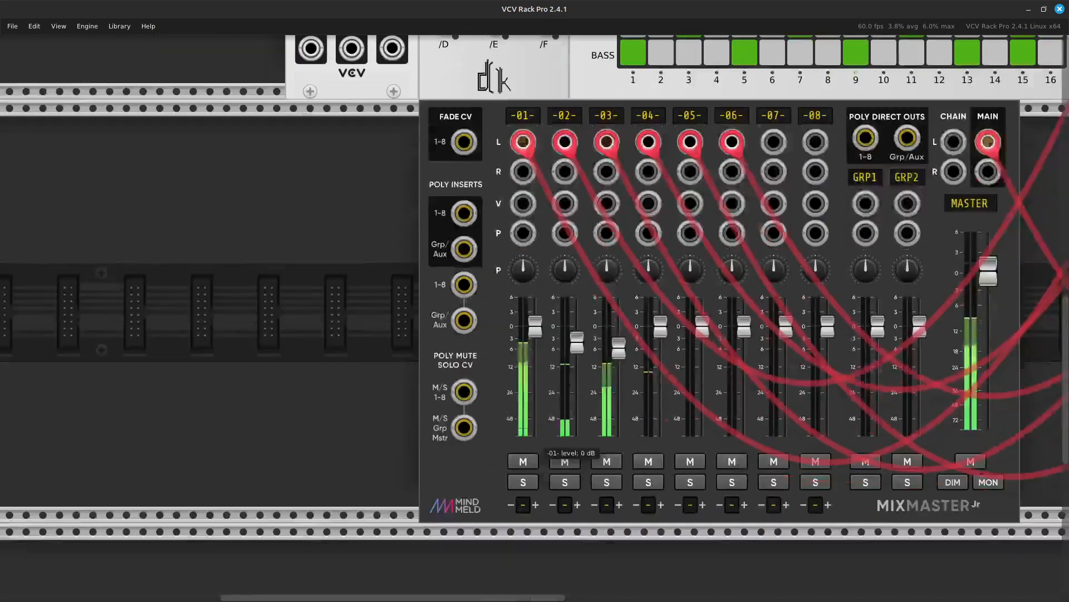
{"action": "key", "text": "Right"}
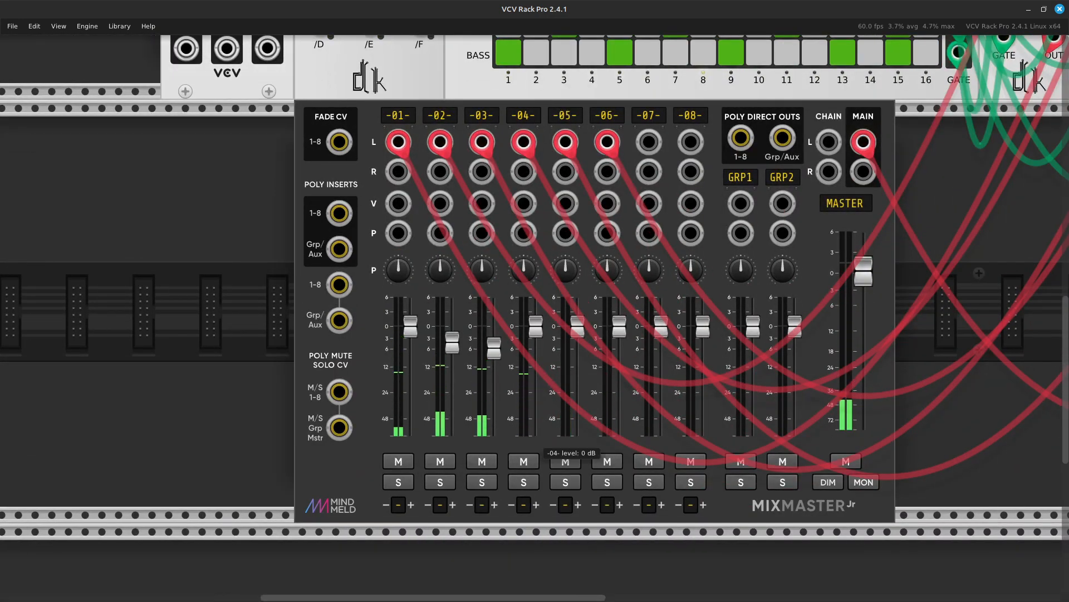
{"action": "left_click_drag", "start_coordinate": [536, 330], "coordinate": [535, 358]}
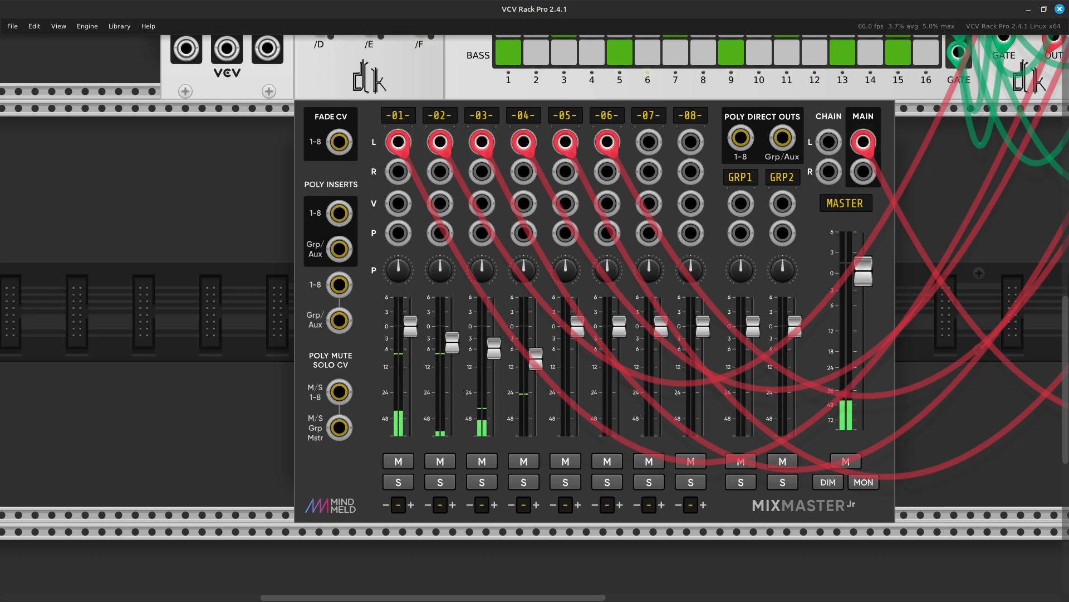
{"action": "left_click_drag", "start_coordinate": [452, 328], "coordinate": [452, 338]}
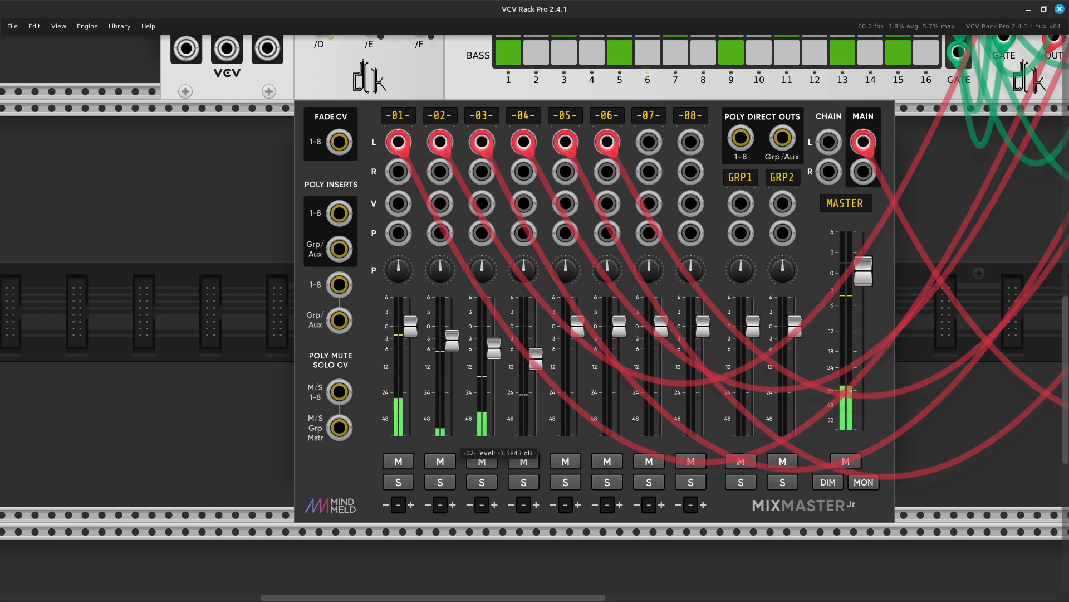
{"action": "mouse_move", "coordinate": [535, 358]}
{"action": "left_mouse_down"}
{"action": "mouse_move", "coordinate": [535, 307]}
{"action": "mouse_move", "coordinate": [535, 347]}
{"action": "left_mouse_up"}
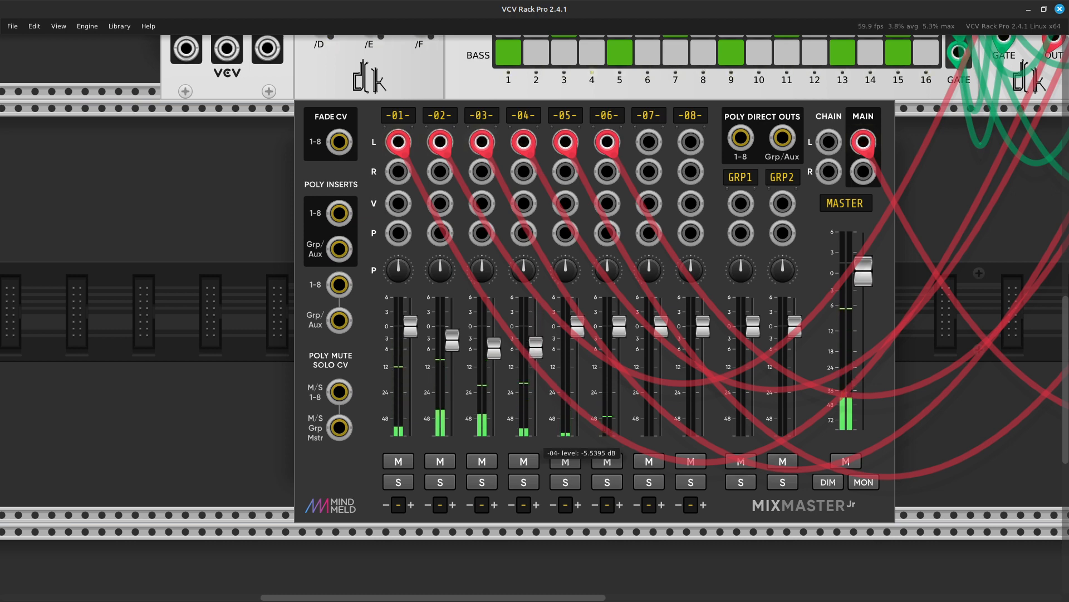
Raise the MixMaster Jr fader of channel 06 to about 5.9 dB and lower channel 05 to about -5 dB
{"action": "left_click_drag", "start_coordinate": [578, 326], "coordinate": [578, 301]}
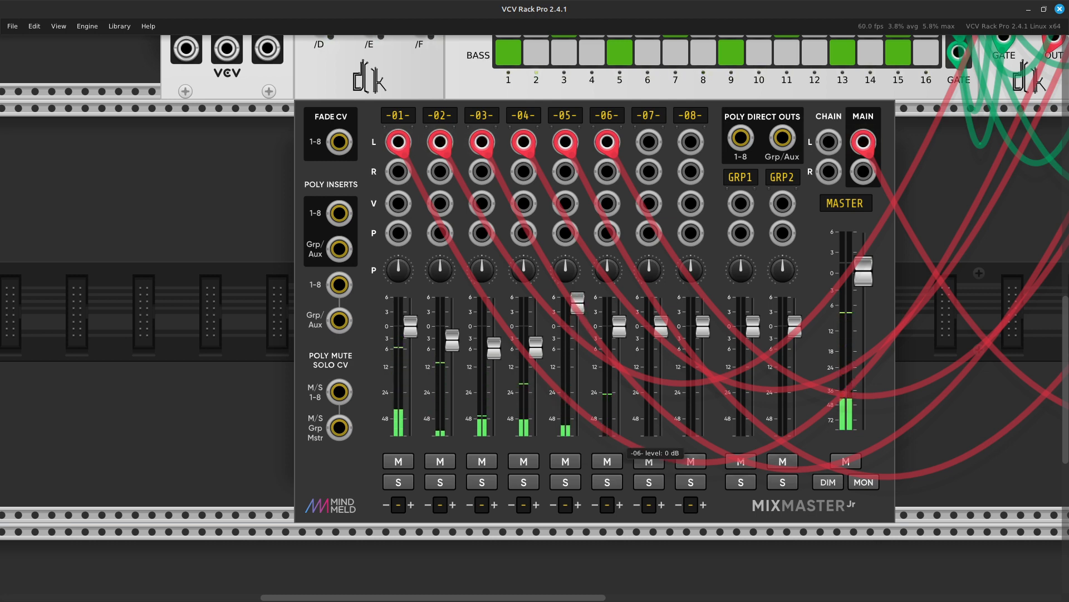
{"action": "left_click_drag", "start_coordinate": [619, 315], "coordinate": [577, 333]}
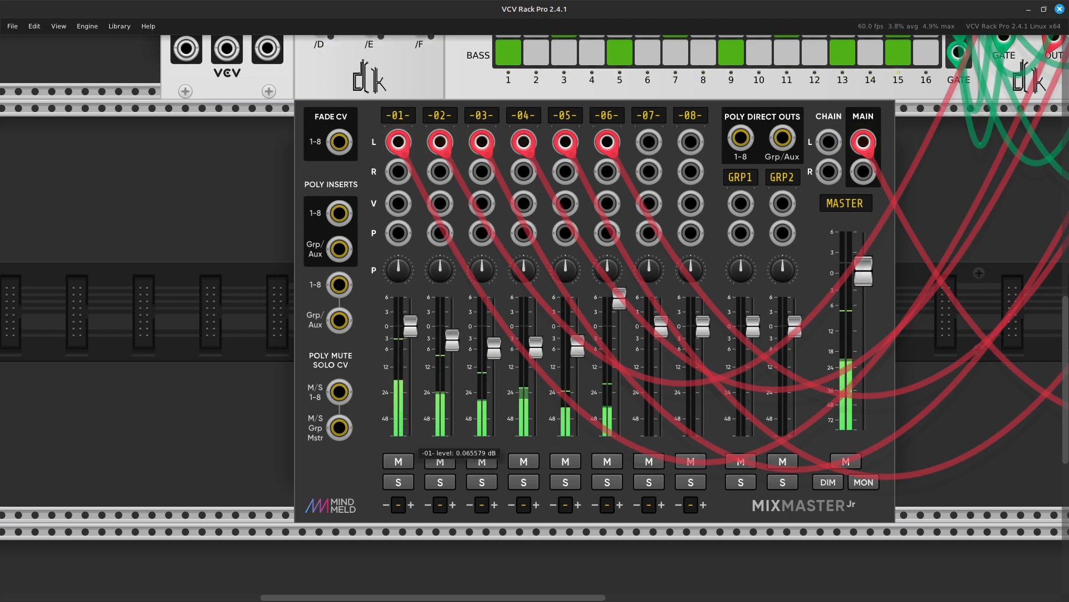
Look over the Drum Sequencer pattern, the six CR78 voices, the mixer levels and the cable to the Audio module
{"action": "key", "text": "Right"}
{"action": "key", "text": "Up"}
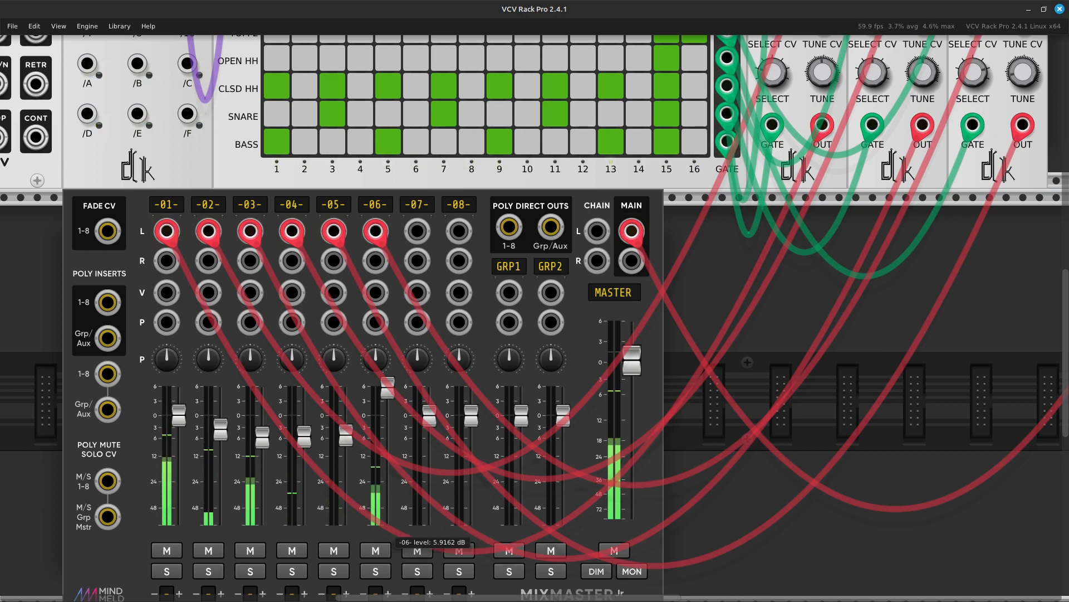
{"action": "key", "text": "Right"}
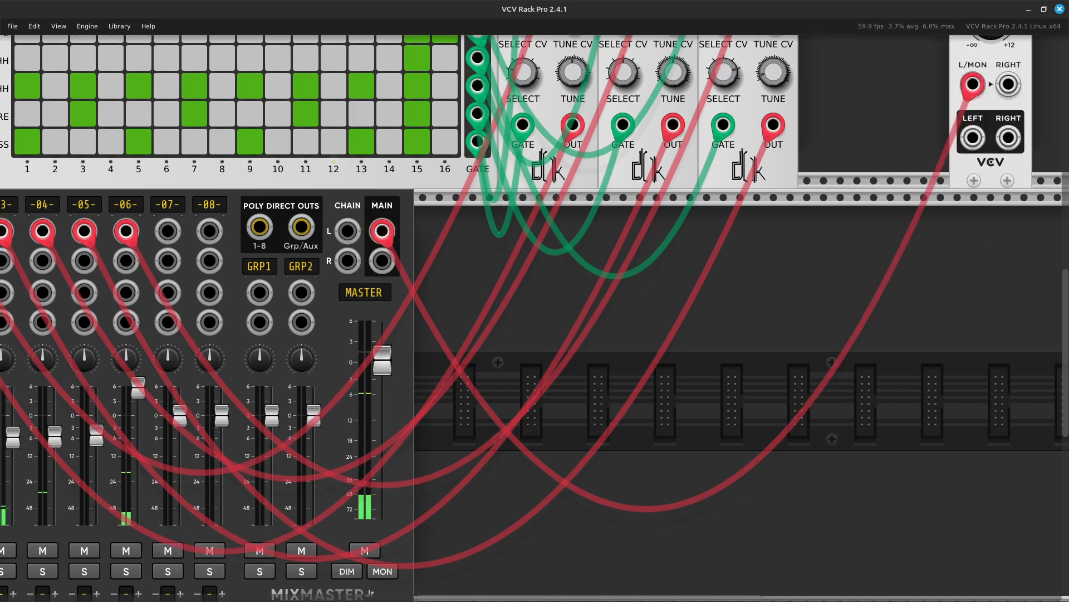
{"action": "key", "text": "Up"}
{"action": "key", "text": "Left"}
{"action": "key", "text": "Left"}
{"action": "key", "text": "Left"}
{"action": "key", "text": "Left"}
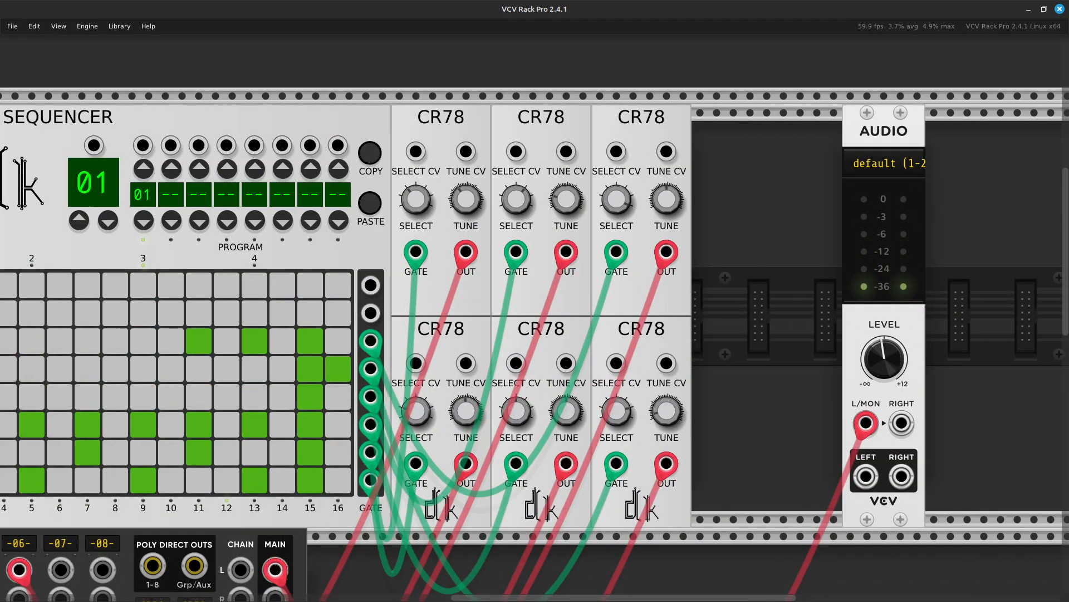
{"action": "key", "text": "Left"}
{"action": "key", "text": "Left"}
{"action": "key", "text": "Left"}
{"action": "key", "text": "Left"}
{"action": "key", "text": "Left"}
{"action": "key", "text": "Left"}
{"action": "key", "text": "Left"}
{"action": "key", "text": "Left"}
{"action": "key", "text": "Left"}
{"action": "key", "text": "Left"}
{"action": "key", "text": "Left"}
{"action": "key", "text": "Left"}
{"action": "key", "text": "Left"}
{"action": "key", "text": "Left"}
{"action": "key", "text": "Left"}
{"action": "key", "text": "Left"}
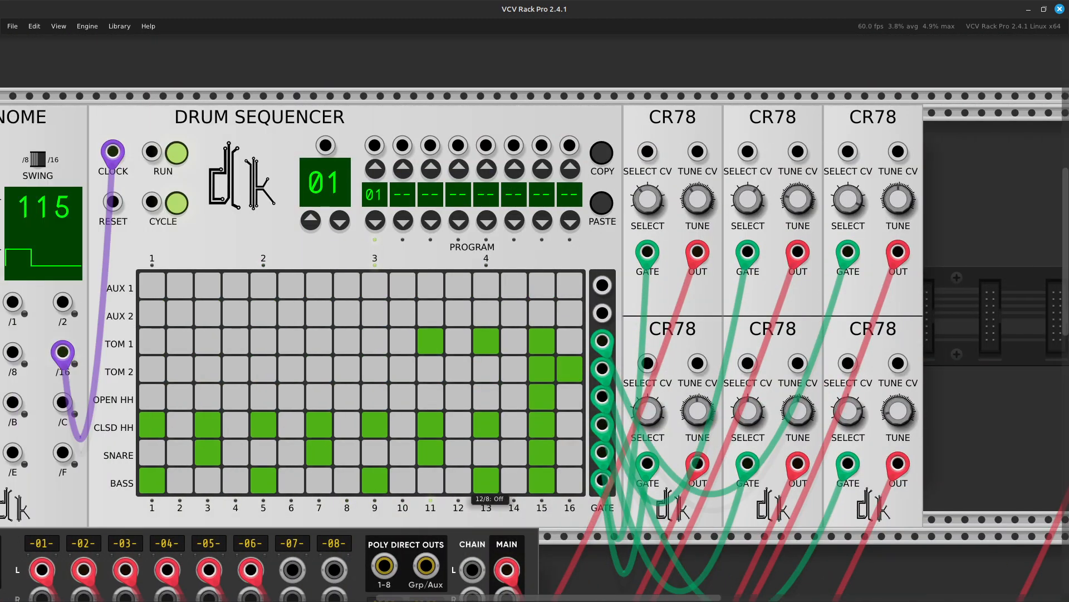
{"action": "key", "text": "Right"}
{"action": "key", "text": "Right"}
{"action": "key", "text": "Right"}
{"action": "key", "text": "Right"}
{"action": "key", "text": "Right"}
{"action": "key", "text": "Right"}
{"action": "key", "text": "Right"}
{"action": "key", "text": "Right"}
{"action": "key", "text": "Right"}
{"action": "key", "text": "Right"}
{"action": "key", "text": "Right"}
{"action": "key", "text": "Down"}
{"action": "key", "text": "Down"}
{"action": "key", "text": "Down"}
{"action": "key", "text": "Down"}
{"action": "key", "text": "Down"}
{"action": "key", "text": "Down"}
{"action": "key", "text": "Down"}
{"action": "key", "text": "Down"}
{"action": "key", "text": "Down"}
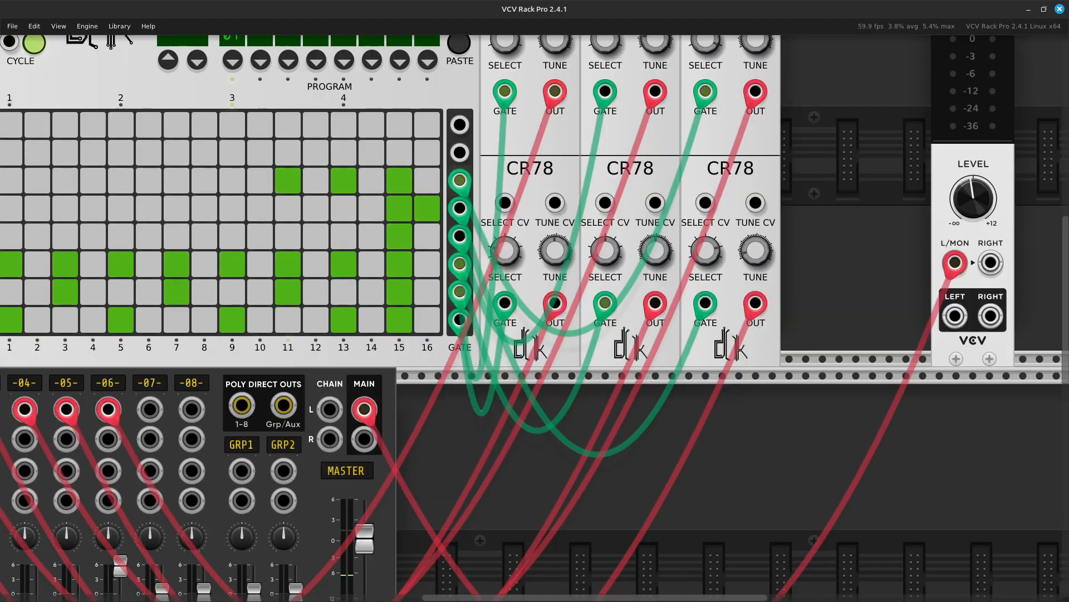
{"action": "key", "text": "Left"}
{"action": "key", "text": "Left"}
{"action": "key", "text": "Left"}
{"action": "key", "text": "Left"}
{"action": "key", "text": "Left"}
{"action": "key", "text": "Left"}
{"action": "key", "text": "Left"}
{"action": "key", "text": "Left"}
{"action": "key", "text": "Left"}
{"action": "key", "text": "Left"}
{"action": "key", "text": "Left"}
{"action": "key", "text": "Left"}
{"action": "key", "text": "Down"}
{"action": "key", "text": "Down"}
{"action": "key", "text": "Down"}
{"action": "key", "text": "Down"}
{"action": "key", "text": "Down"}
{"action": "key", "text": "Down"}
{"action": "key", "text": "Down"}
{"action": "key", "text": "Down"}
{"action": "key", "text": "Down"}
{"action": "key", "text": "Down"}
{"action": "key", "text": "Down"}
{"action": "key", "text": "Down"}
{"action": "key", "text": "Down"}
{"action": "key", "text": "Down"}
{"action": "key", "text": "Down"}
{"action": "key", "text": "Left"}
{"action": "key", "text": "Left"}
{"action": "key", "text": "Left"}
{"action": "key", "text": "Left"}
{"action": "key", "text": "Left"}
{"action": "key", "text": "Left"}
{"action": "key", "text": "Left"}
{"action": "key", "text": "Left"}
{"action": "key", "text": "Left"}
{"action": "key", "text": "Left"}
{"action": "key", "text": "Left"}
{"action": "key", "text": "Left"}
{"action": "key", "text": "Left"}
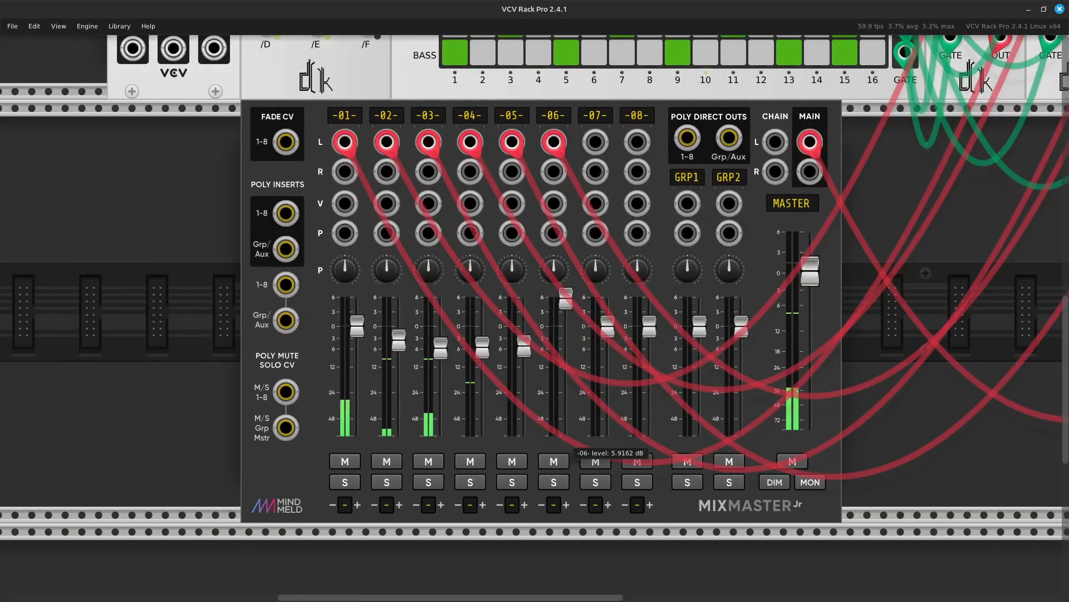
{"action": "key", "text": "Right"}
{"action": "key", "text": "Right"}
{"action": "key", "text": "Right"}
{"action": "key", "text": "Right"}
{"action": "key", "text": "Right"}
{"action": "key", "text": "Right"}
{"action": "key", "text": "Right"}
{"action": "key", "text": "Right"}
{"action": "key", "text": "Right"}
{"action": "key", "text": "Right"}
{"action": "key", "text": "Right"}
{"action": "key", "text": "Right"}
{"action": "key", "text": "Right"}
{"action": "key", "text": "Right"}
{"action": "key", "text": "Right"}
{"action": "key", "text": "Right"}
{"action": "key", "text": "Right"}
{"action": "key", "text": "Up"}
{"action": "key", "text": "Up"}
{"action": "key", "text": "Up"}
{"action": "key", "text": "Up"}
{"action": "key", "text": "Up"}
{"action": "key", "text": "Up"}
{"action": "key", "text": "Up"}
{"action": "key", "text": "Up"}
{"action": "key", "text": "Up"}
{"action": "key", "text": "Up"}
{"action": "key", "text": "Up"}
{"action": "key", "text": "Up"}
{"action": "key", "text": "Up"}
{"action": "key", "text": "Up"}
{"action": "key", "text": "Up"}
{"action": "key", "text": "Up"}
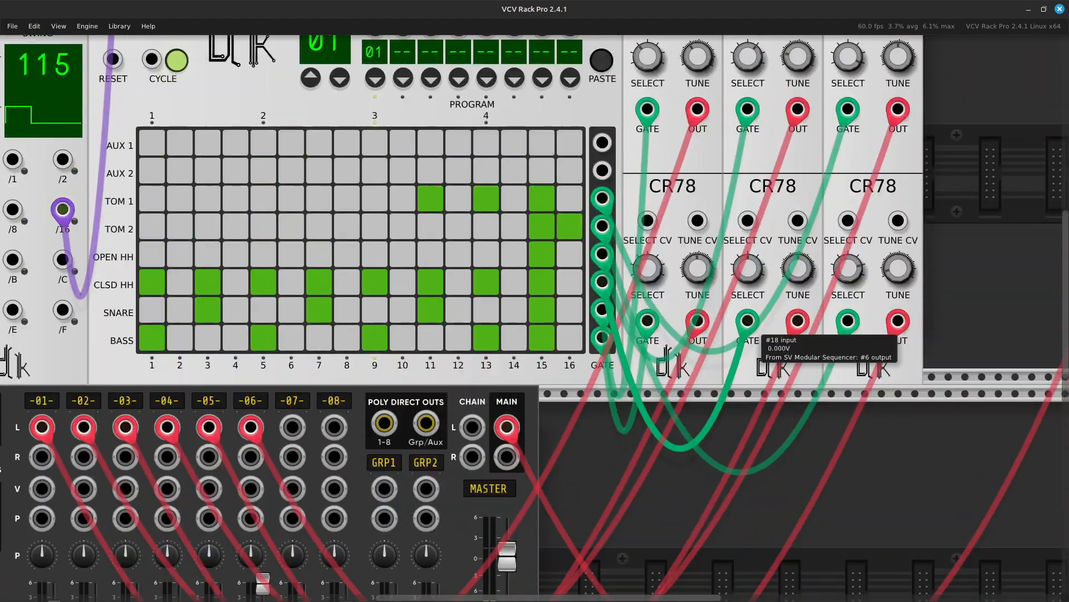
{"action": "key", "text": "Right"}
{"action": "key", "text": "Right"}
{"action": "key", "text": "Right"}
{"action": "key", "text": "Right"}
{"action": "key", "text": "Right"}
{"action": "key", "text": "Right"}
{"action": "key", "text": "Right"}
{"action": "key", "text": "Right"}
{"action": "key", "text": "Right"}
{"action": "key", "text": "Right"}
{"action": "key", "text": "Right"}
{"action": "key", "text": "Right"}
{"action": "key", "text": "Right"}
{"action": "key", "text": "Right"}
{"action": "key", "text": "Right"}
{"action": "key", "text": "Right"}
{"action": "key", "text": "Right"}
{"action": "key", "text": "Up"}
{"action": "key", "text": "Up"}
{"action": "key", "text": "Up"}
{"action": "key", "text": "Up"}
{"action": "key", "text": "Up"}
{"action": "key", "text": "Up"}
{"action": "key", "text": "Up"}
{"action": "key", "text": "Right"}
{"action": "key", "text": "Right"}
{"action": "key", "text": "Right"}
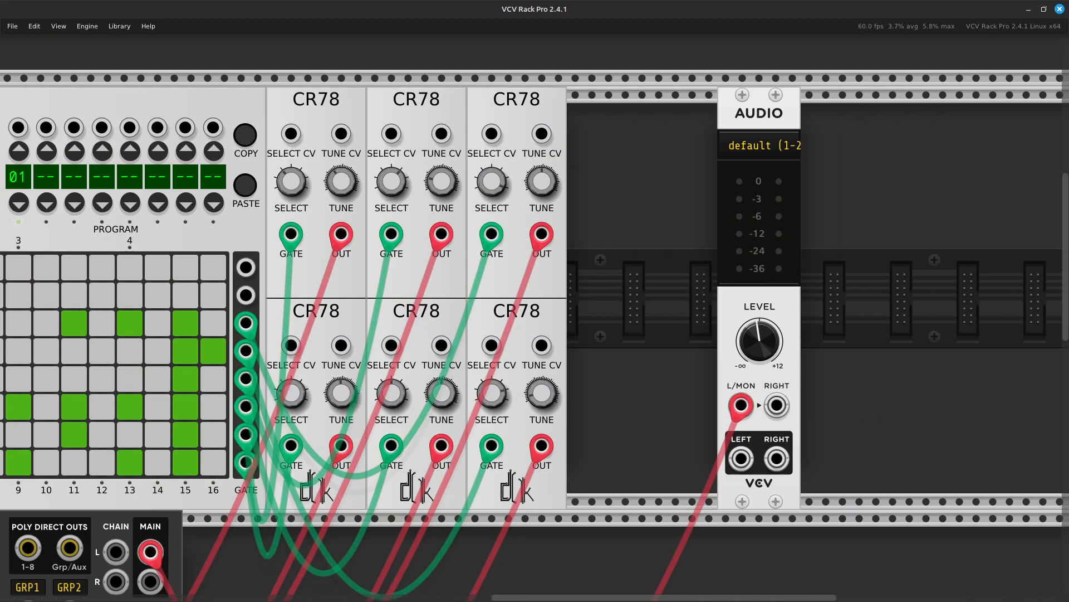
{"action": "key", "text": "Left"}
{"action": "key", "text": "Left"}
{"action": "key", "text": "Left"}
{"action": "key", "text": "Left"}
{"action": "key", "text": "Left"}
{"action": "key", "text": "Left"}
{"action": "key", "text": "Left"}
{"action": "key", "text": "Left"}
{"action": "key", "text": "Left"}
{"action": "key", "text": "Left"}
{"action": "key", "text": "Left"}
{"action": "key", "text": "Left"}
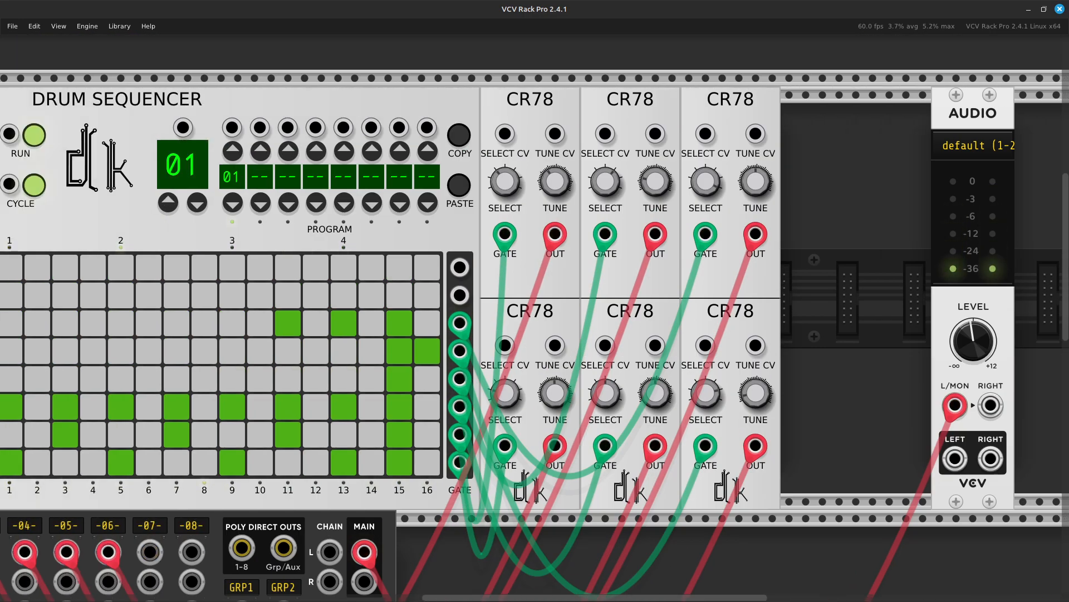
{"action": "key", "text": "Right"}
{"action": "key", "text": "Right"}
{"action": "key", "text": "Right"}
{"action": "key", "text": "Right"}
{"action": "key", "text": "Right"}
{"action": "key", "text": "Right"}
{"action": "key", "text": "Right"}
{"action": "key", "text": "Right"}
{"action": "key", "text": "Right"}
{"action": "key", "text": "Right"}
{"action": "key", "text": "Right"}
{"action": "key", "text": "Right"}
{"action": "key", "text": "Right"}
{"action": "key", "text": "Right"}
{"action": "key", "text": "Right"}
{"action": "key", "text": "Right"}
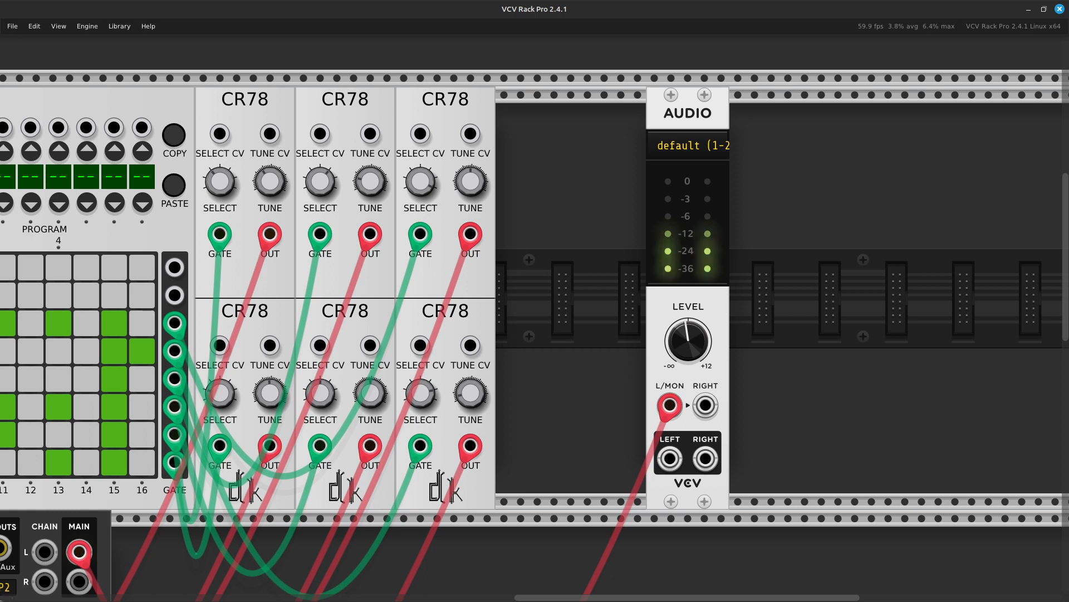
Shift the Audio module away from the CR78 voices and add an ADSR EG module in between, searching the browser for "eg"
{"action": "left_click_drag", "start_coordinate": [688, 115], "coordinate": [755, 114]}
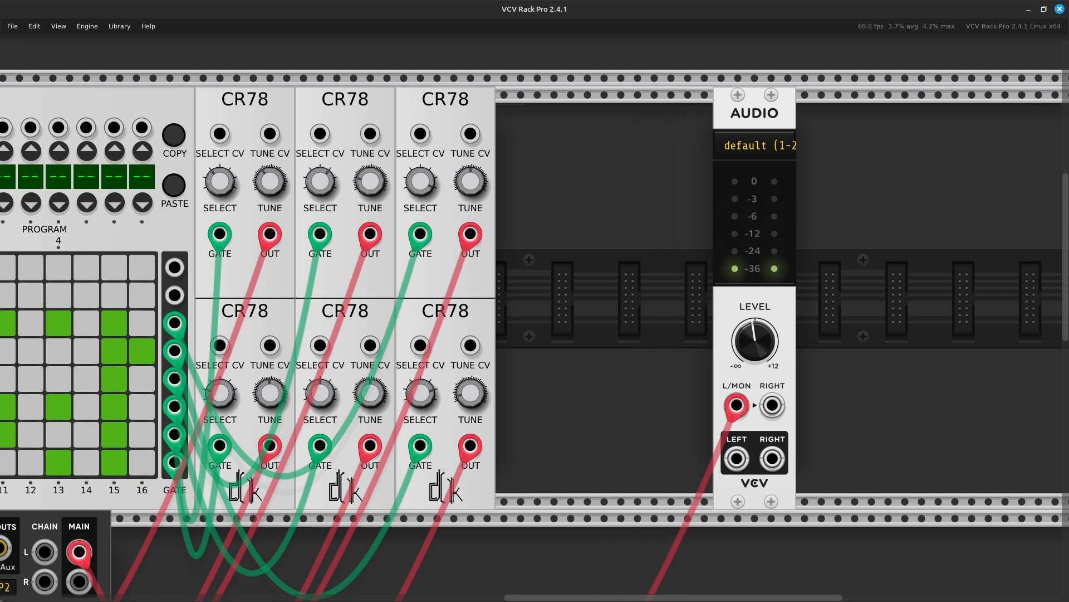
{"action": "key", "text": "Return"}
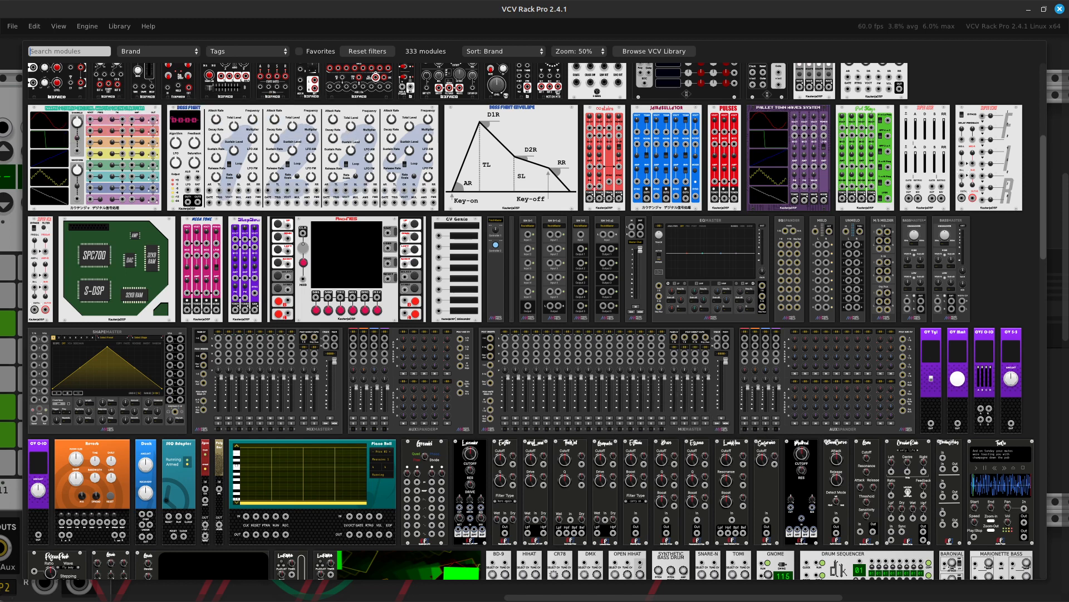
{"action": "scroll", "coordinate": [529, 320], "scroll_direction": "up", "scroll_amount": 5}
{"action": "type", "text": "eg"}
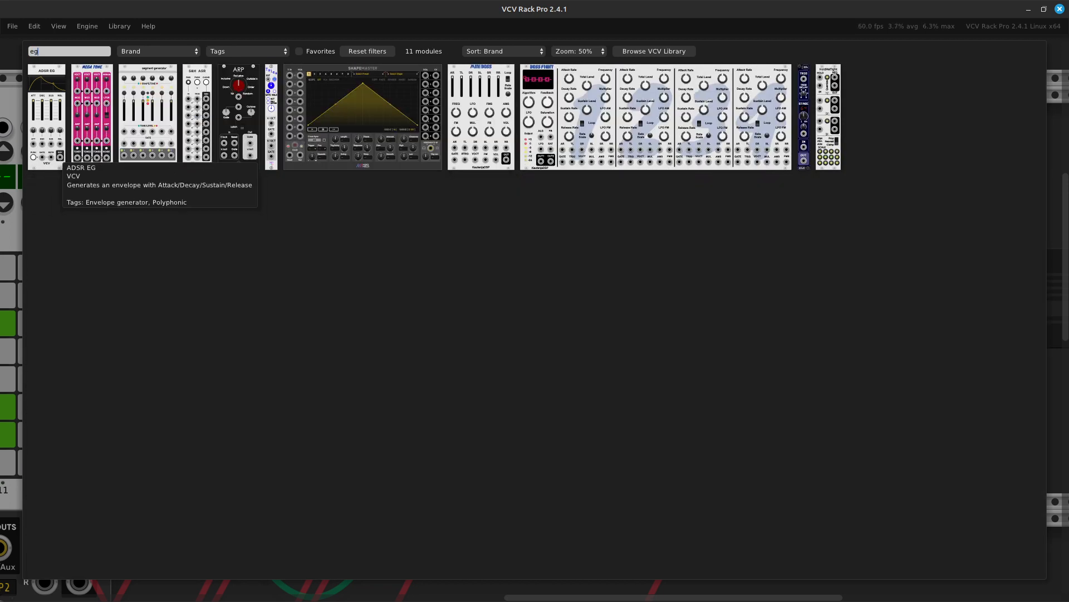
{"action": "left_click", "coordinate": [47, 140]}
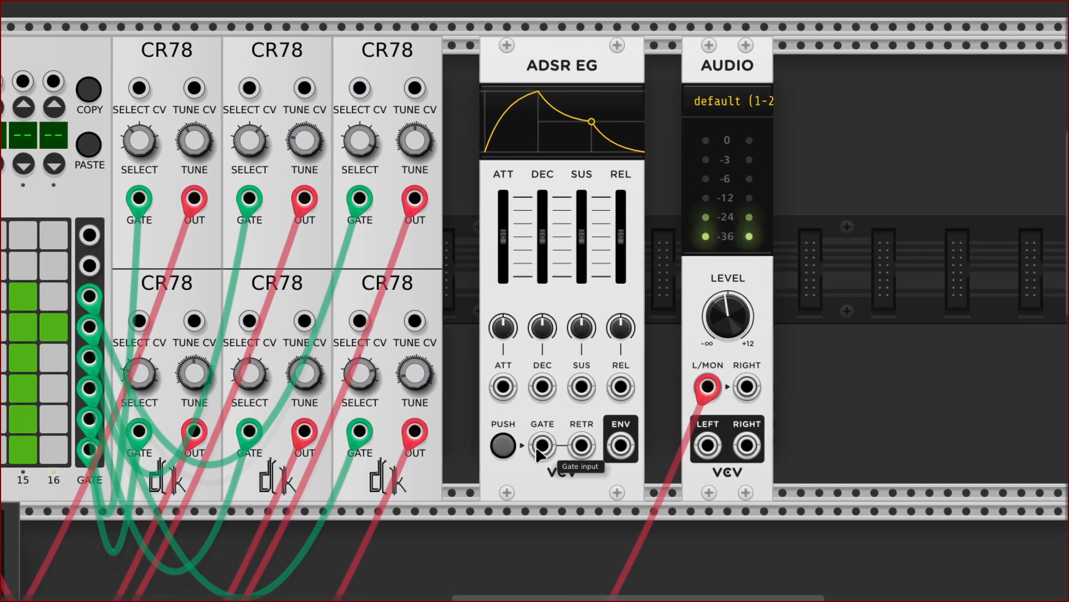
{"action": "right_click", "coordinate": [539, 454]}
{"action": "left_click", "coordinate": [533, 555]}
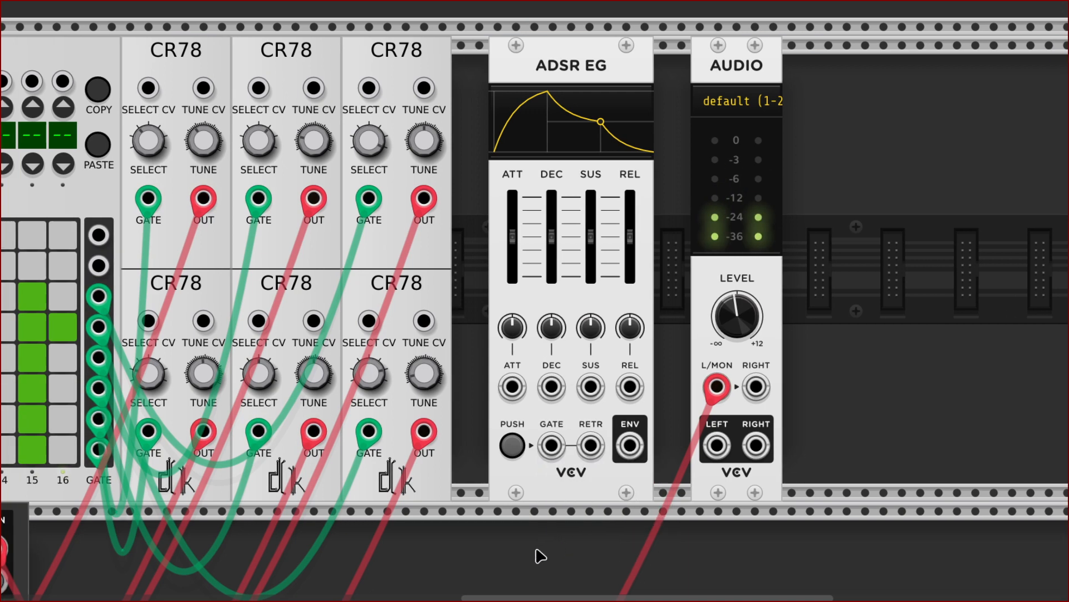
{"action": "right_click", "coordinate": [550, 447]}
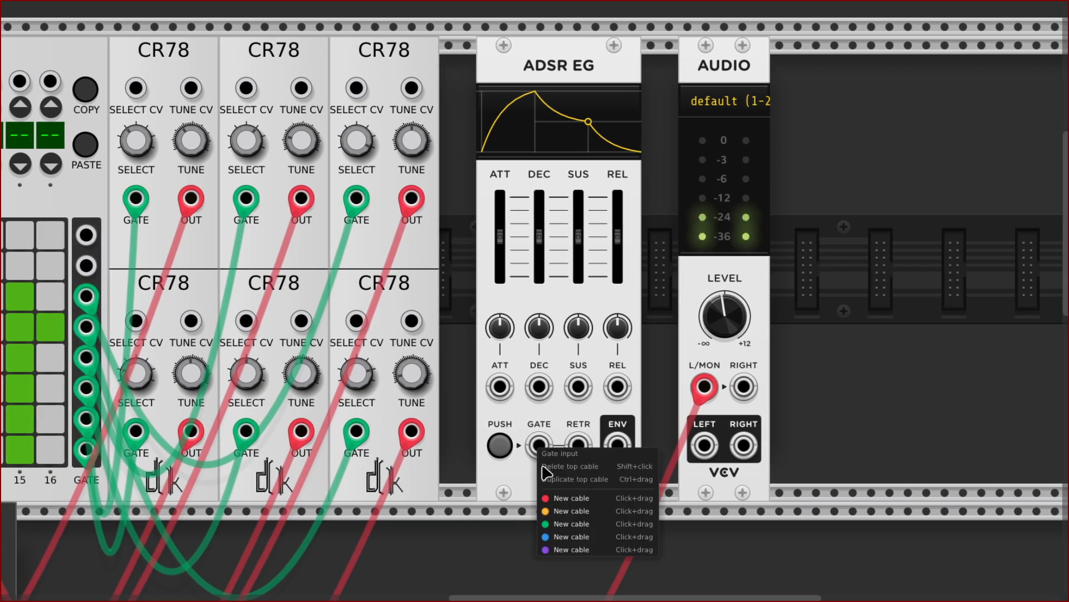
{"action": "left_click", "coordinate": [562, 527]}
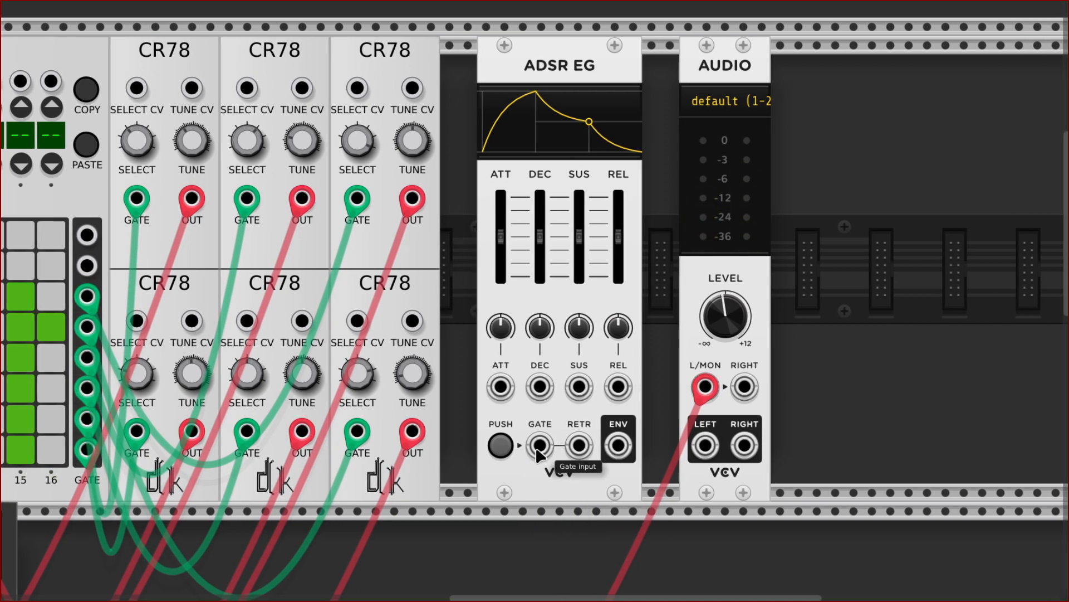
{"action": "right_click", "coordinate": [537, 449]}
{"action": "left_click", "coordinate": [554, 525]}
{"action": "scroll", "coordinate": [530, 526], "scroll_direction": "left", "scroll_amount": 15}
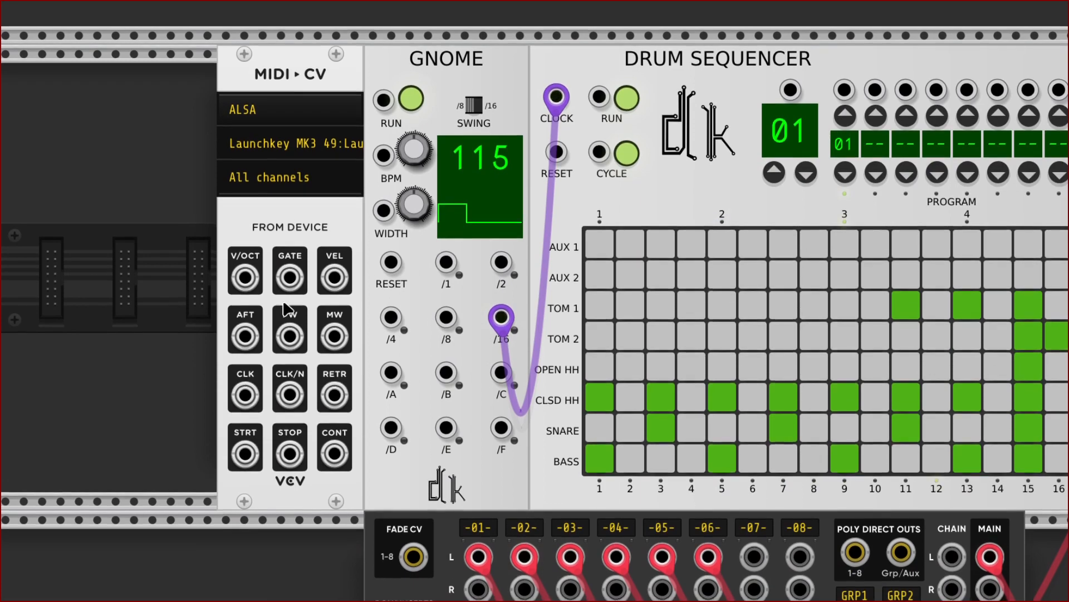
{"action": "right_click", "coordinate": [291, 278]}
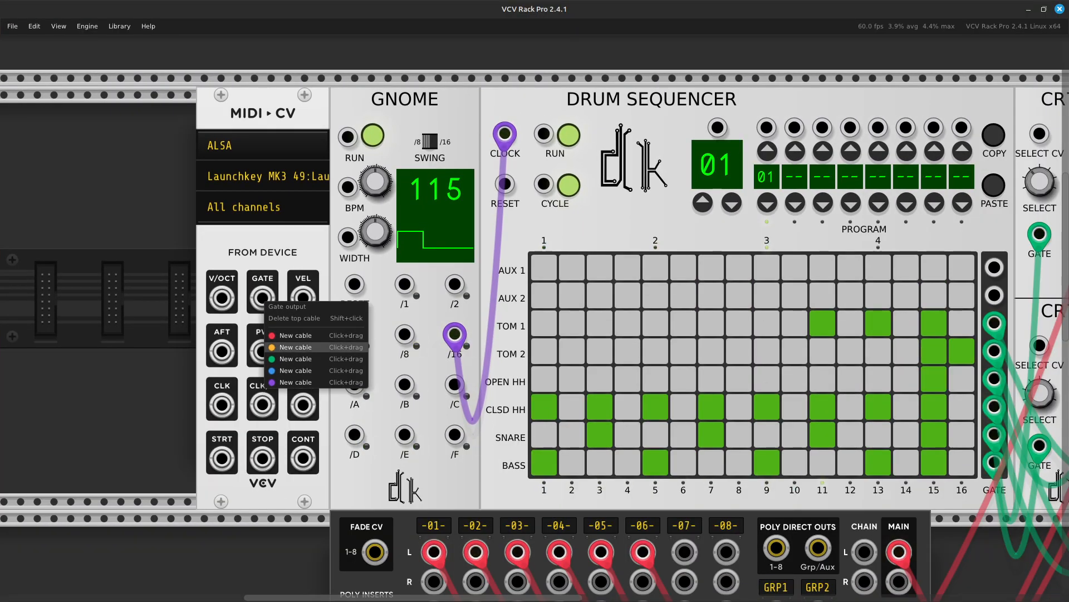
{"action": "left_click", "coordinate": [304, 358]}
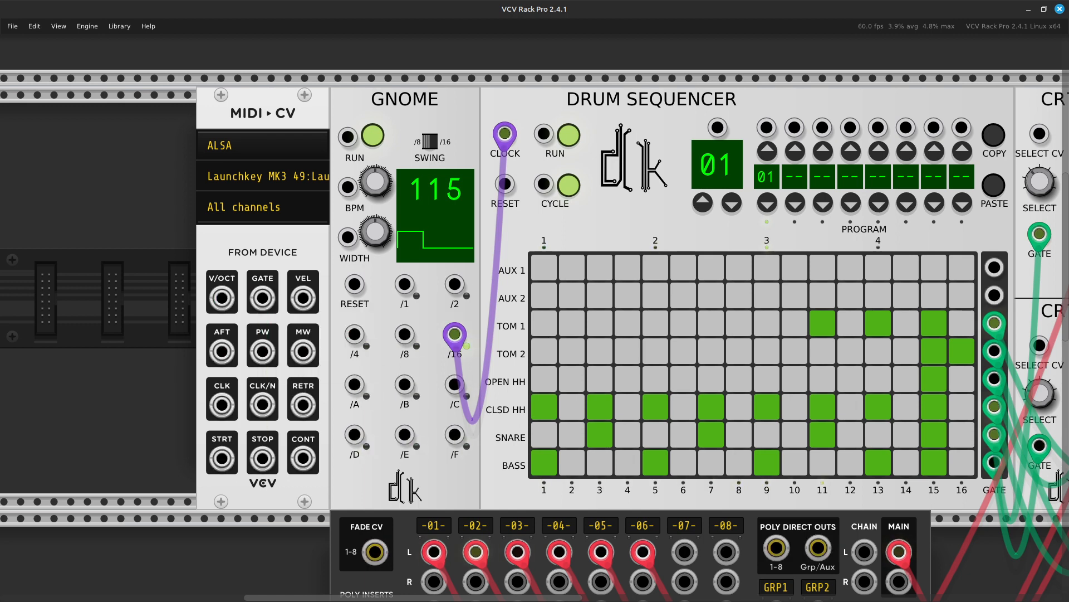
{"action": "right_click", "coordinate": [262, 297]}
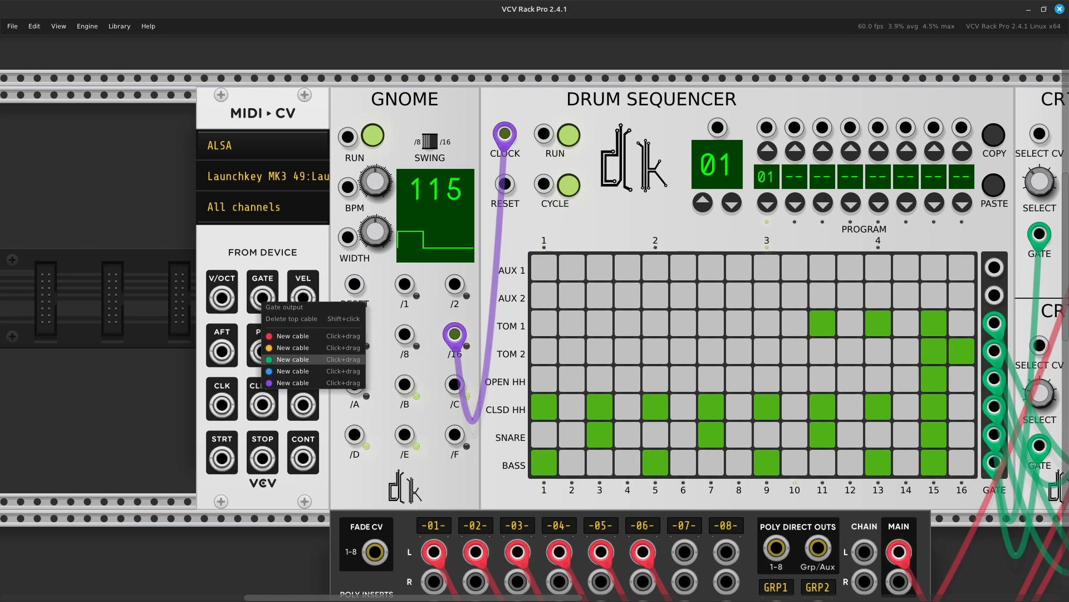
{"action": "left_click", "coordinate": [304, 359]}
{"action": "right_click", "coordinate": [257, 301]}
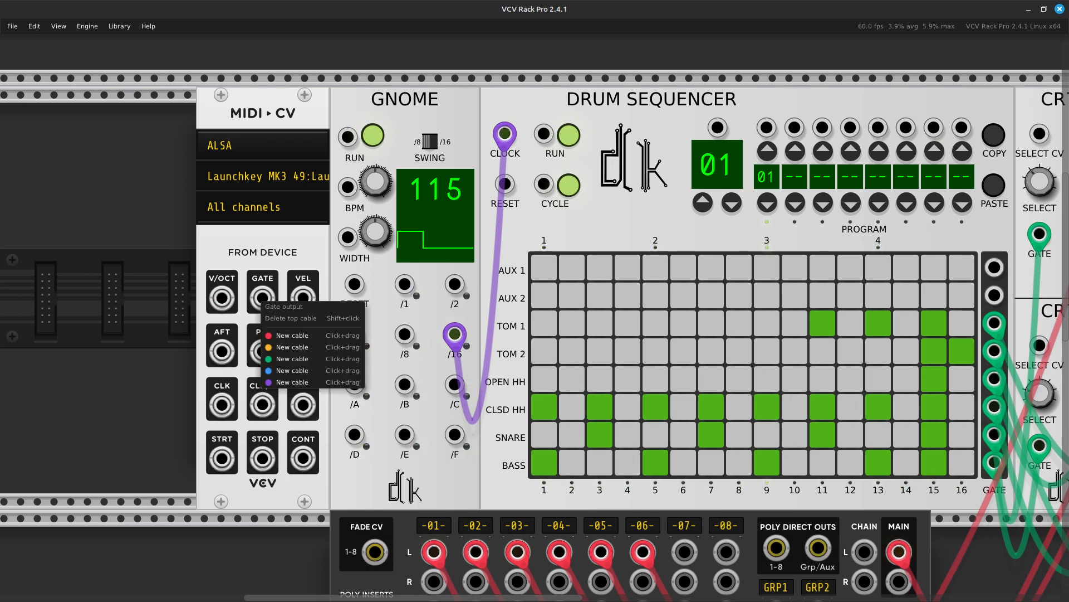
Connect the MIDI-CV GATE output to the ADSR EG GATE input with a blue cable
{"action": "left_click", "coordinate": [278, 357]}
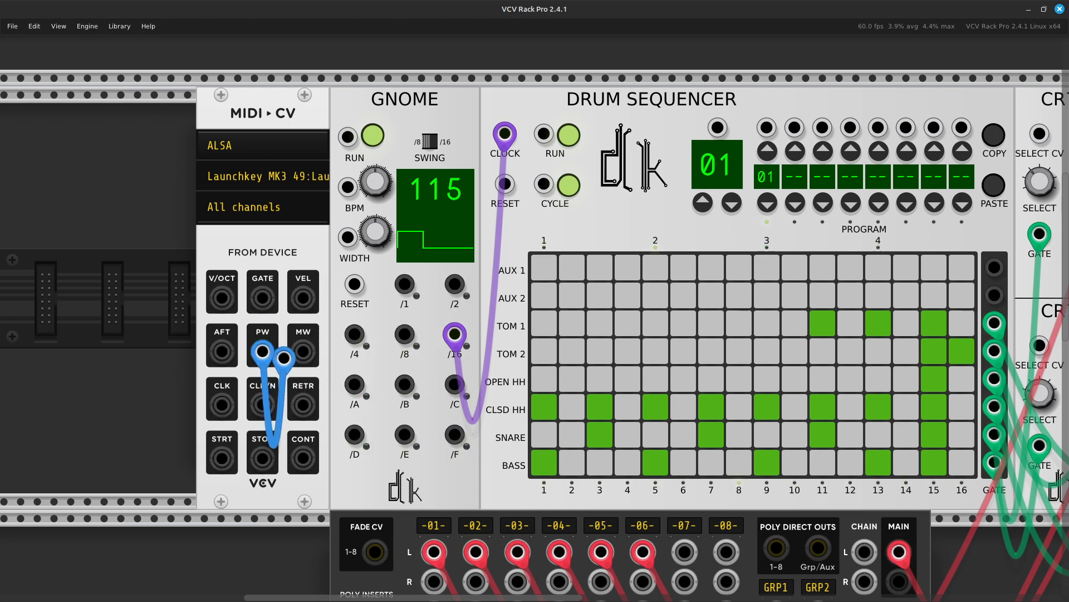
{"action": "scroll", "coordinate": [309, 378], "scroll_direction": "right", "scroll_amount": 6}
{"action": "scroll", "coordinate": [303, 382], "scroll_direction": "right", "scroll_amount": 13}
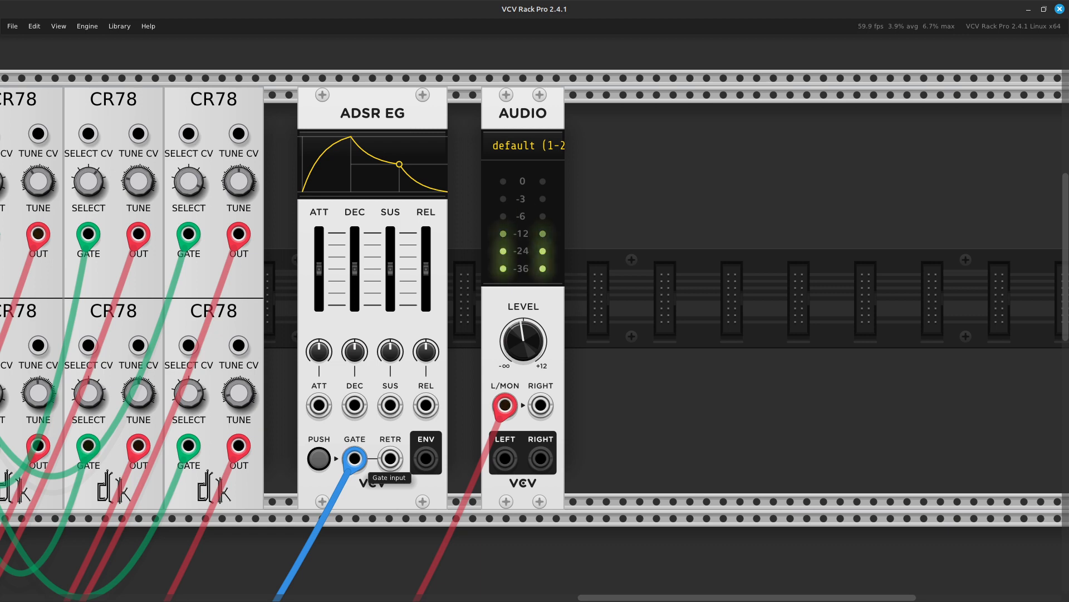
{"action": "left_click", "coordinate": [354, 458]}
{"action": "scroll", "coordinate": [355, 459], "scroll_direction": "left", "scroll_amount": 16}
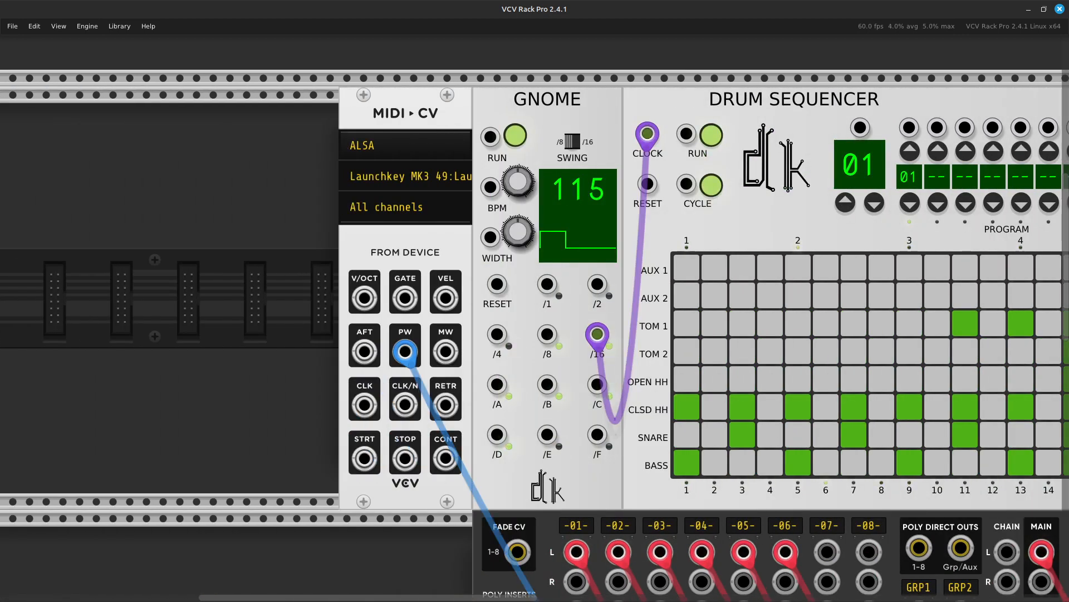
{"action": "left_click_drag", "start_coordinate": [405, 351], "coordinate": [405, 298]}
Shift the Audio module further from the ADSR EG and add a Stereo Strip module in between, searching the browser for "mixer"
{"action": "scroll", "coordinate": [535, 300], "scroll_direction": "right", "scroll_amount": 16}
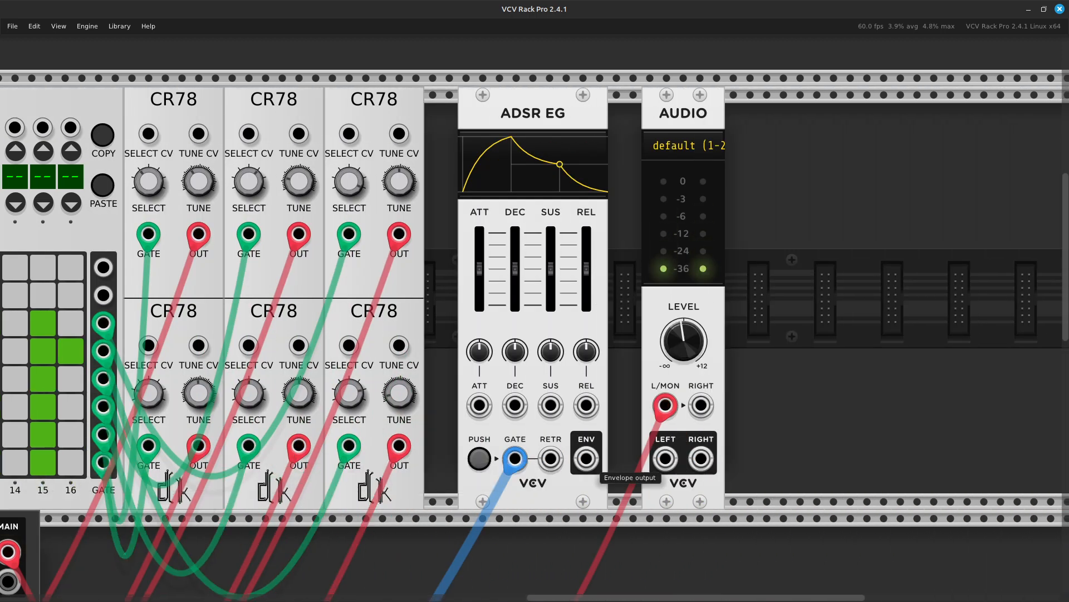
{"action": "left_click_drag", "start_coordinate": [684, 483], "coordinate": [734, 484]}
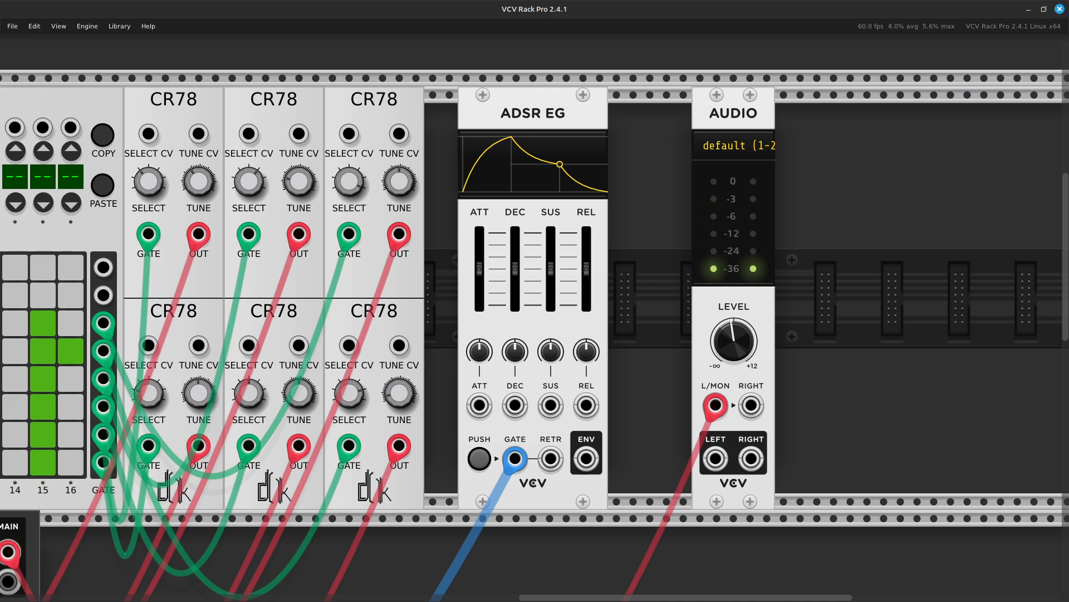
{"action": "left_click_drag", "start_coordinate": [734, 483], "coordinate": [767, 483]}
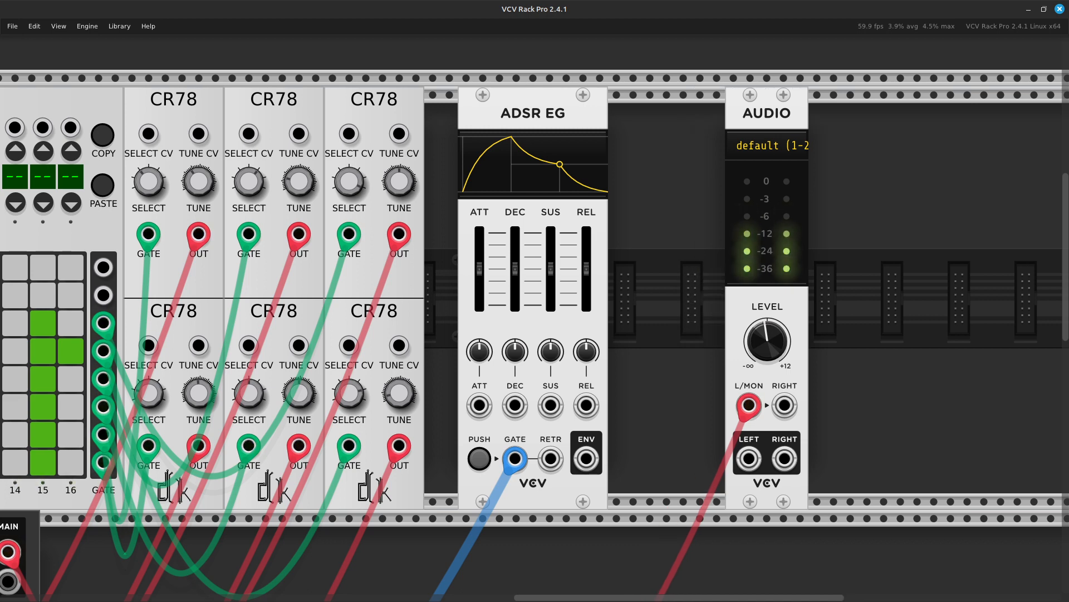
{"action": "key", "text": "Return"}
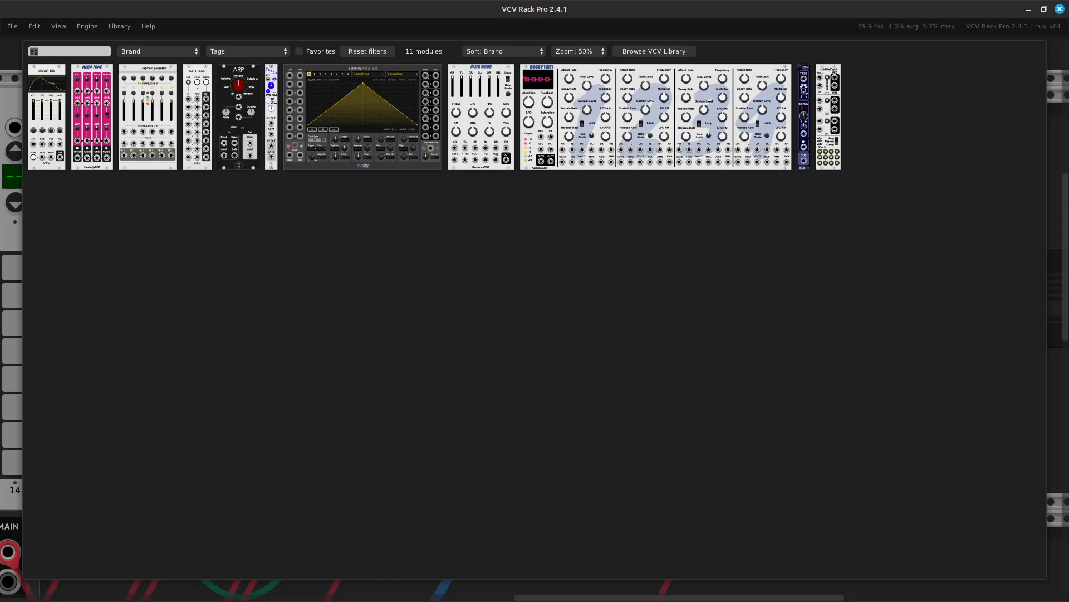
{"action": "key", "text": "BackSpace"}
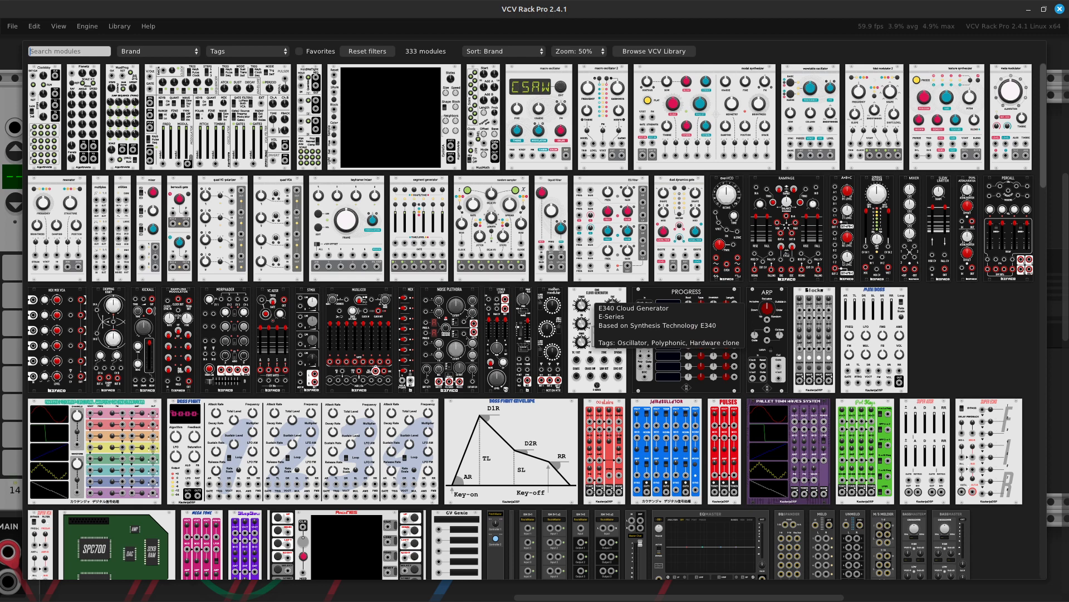
{"action": "type", "text": "mixer"}
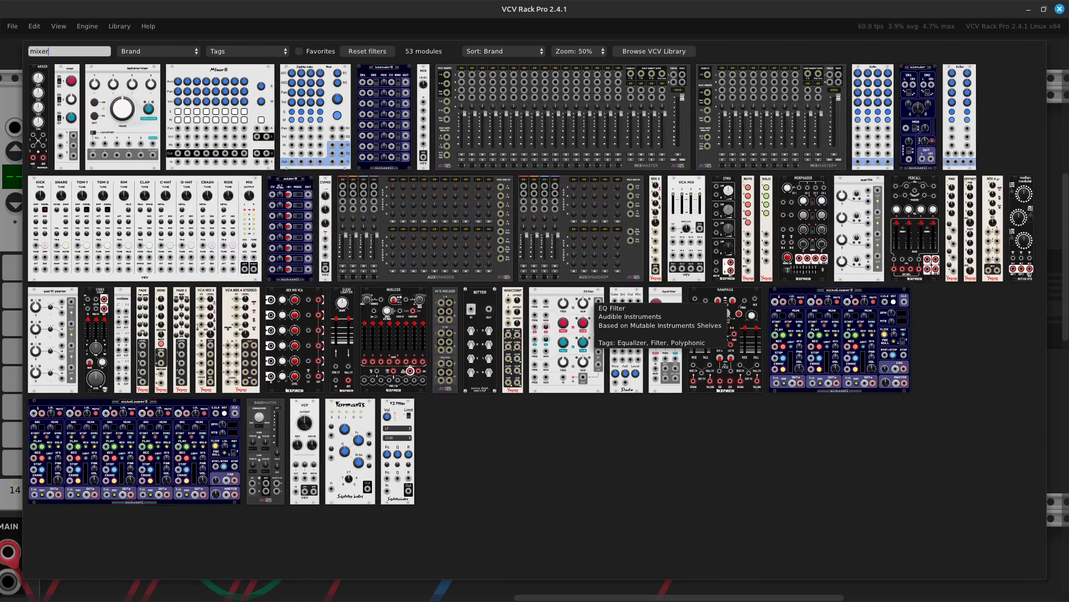
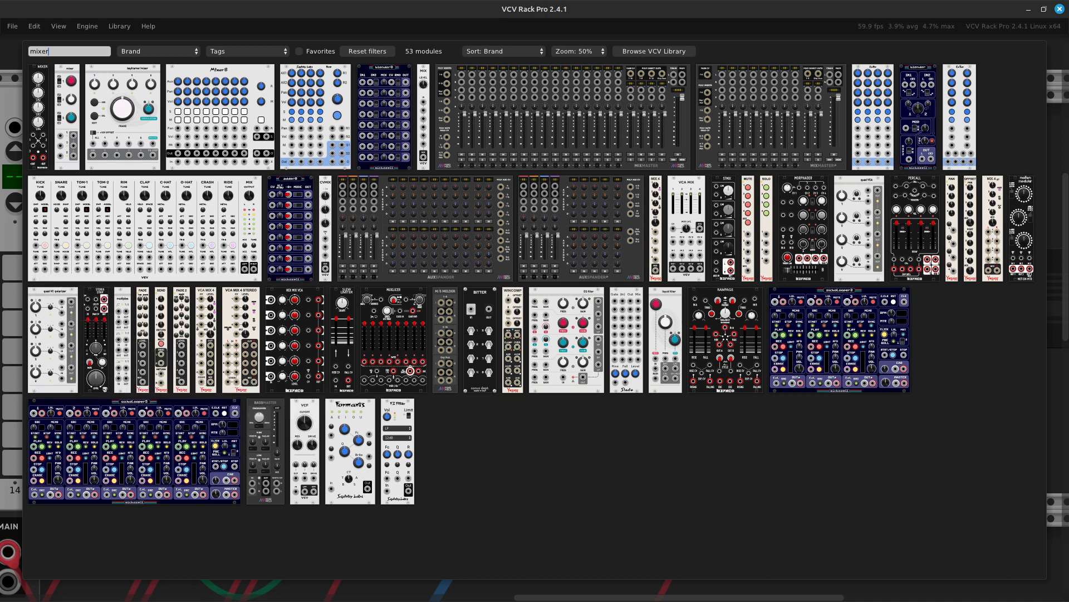
{"action": "left_click", "coordinate": [96, 335]}
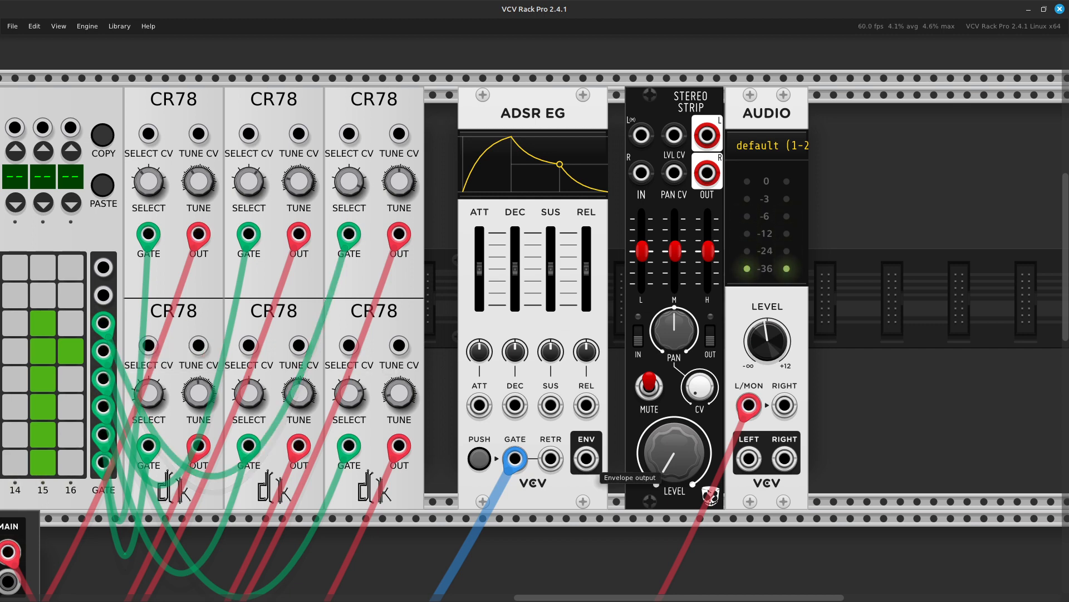
{"action": "right_click", "coordinate": [586, 458]}
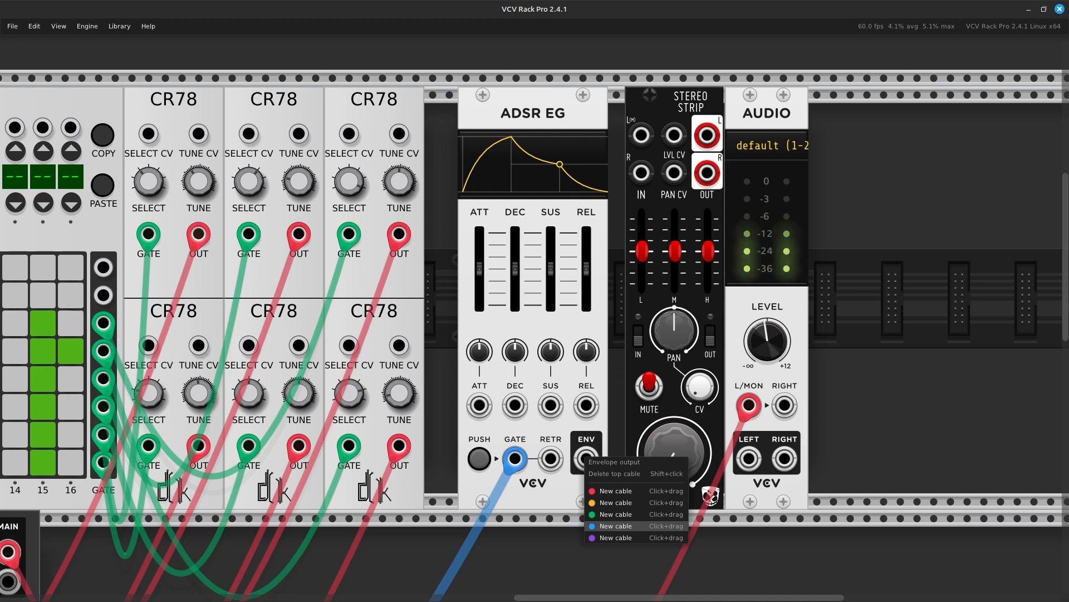
{"action": "left_click", "coordinate": [616, 513]}
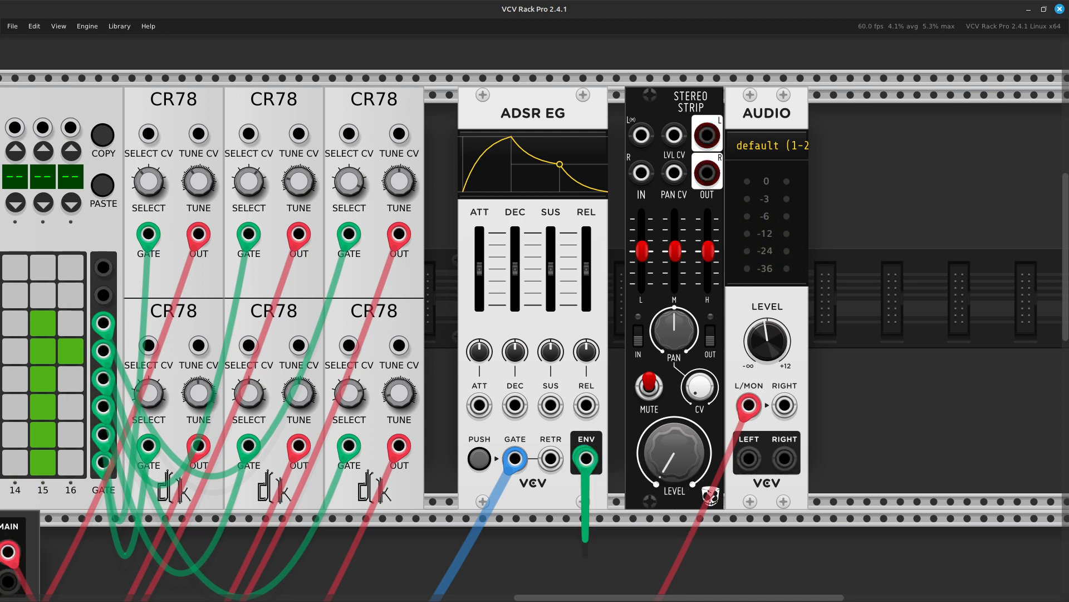
{"action": "left_click", "coordinate": [585, 539]}
{"action": "right_click", "coordinate": [586, 471]}
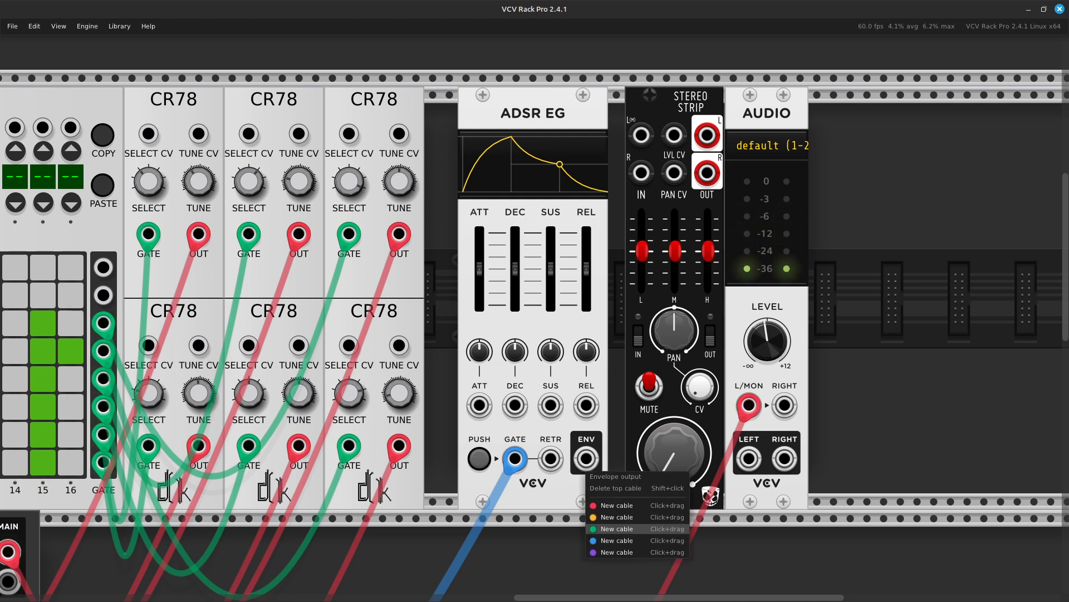
{"action": "left_click", "coordinate": [616, 529]}
{"action": "left_click", "coordinate": [568, 484], "text": "shift"}
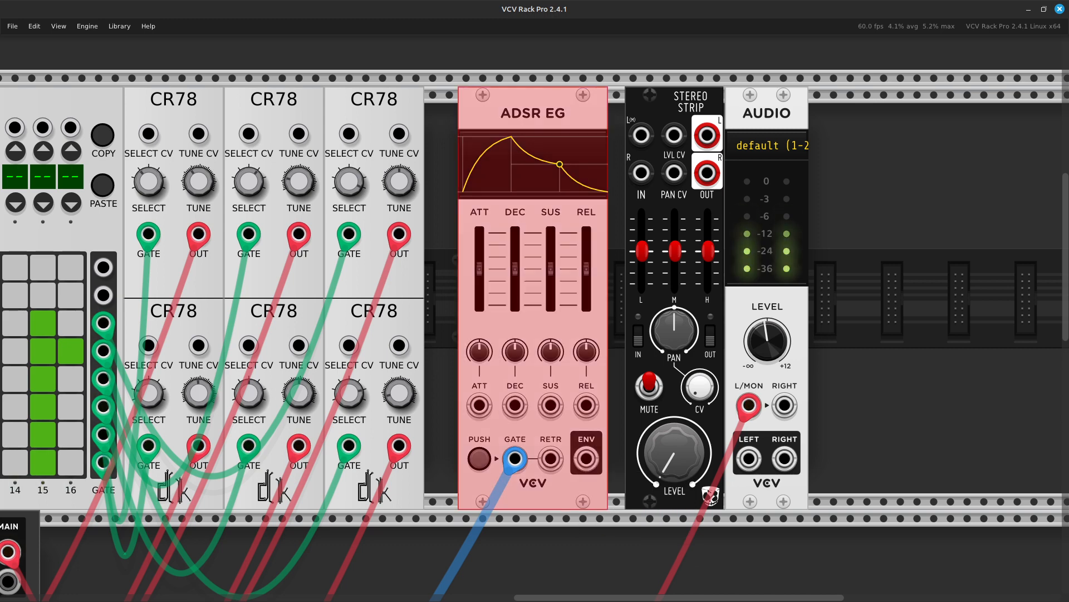
{"action": "left_click", "coordinate": [616, 528]}
Connect the ADSR EG ENV output to the Stereo Strip LVL CV input with a green cable
{"action": "right_click", "coordinate": [586, 467]}
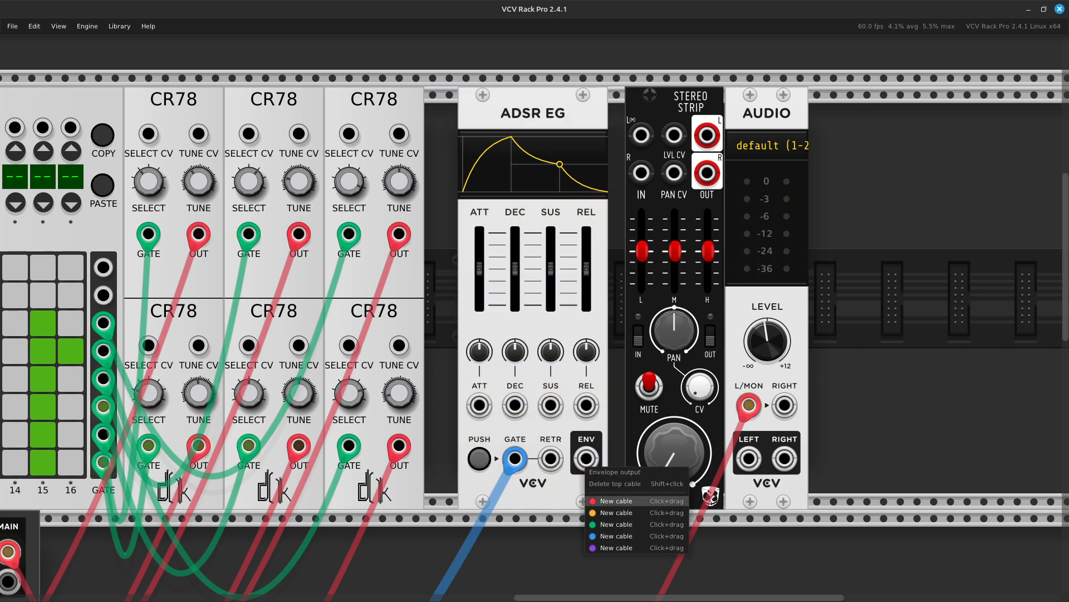
{"action": "left_click", "coordinate": [617, 524]}
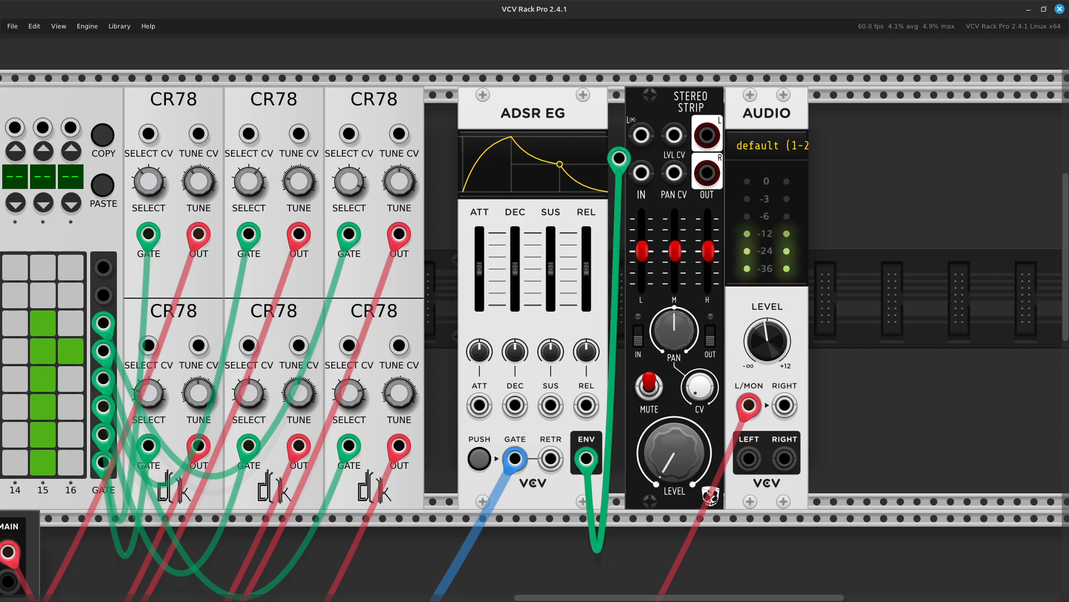
{"action": "left_click", "coordinate": [641, 134]}
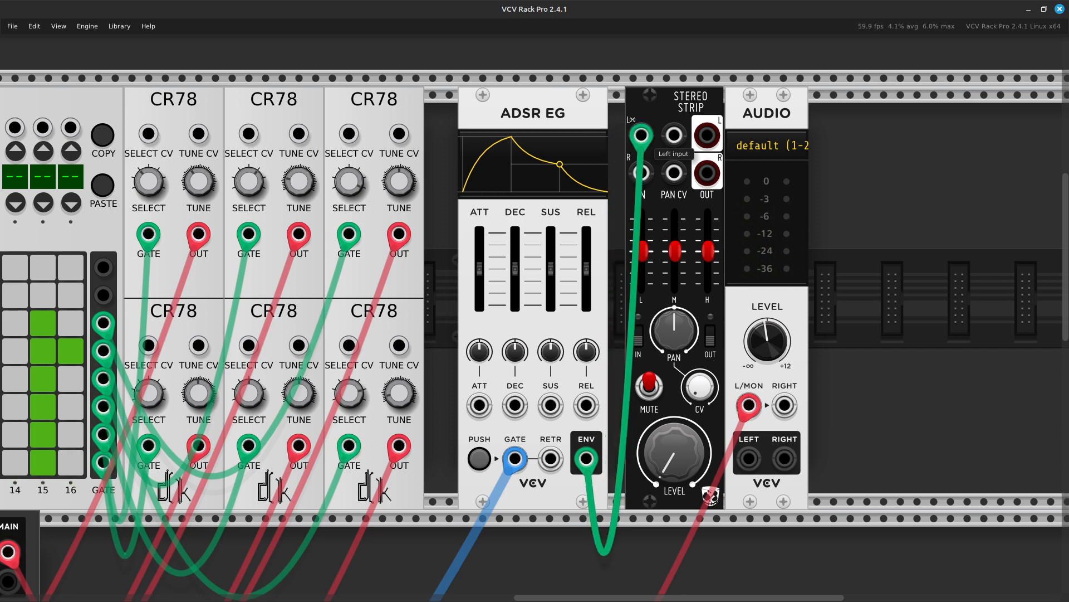
{"action": "left_click_drag", "start_coordinate": [641, 134], "coordinate": [674, 134]}
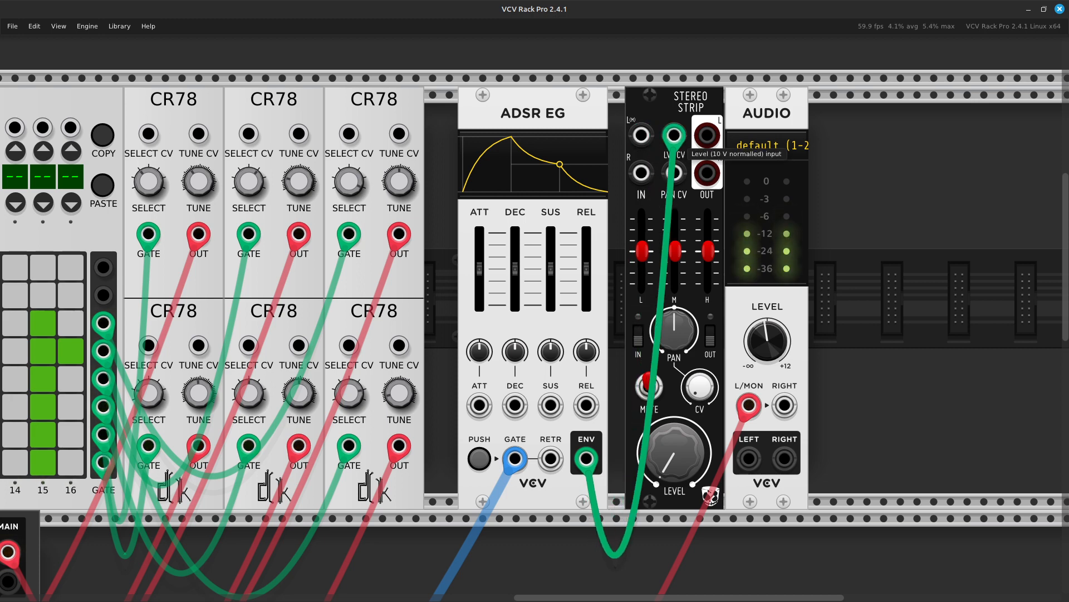
{"action": "left_click_drag", "start_coordinate": [674, 134], "coordinate": [675, 136]}
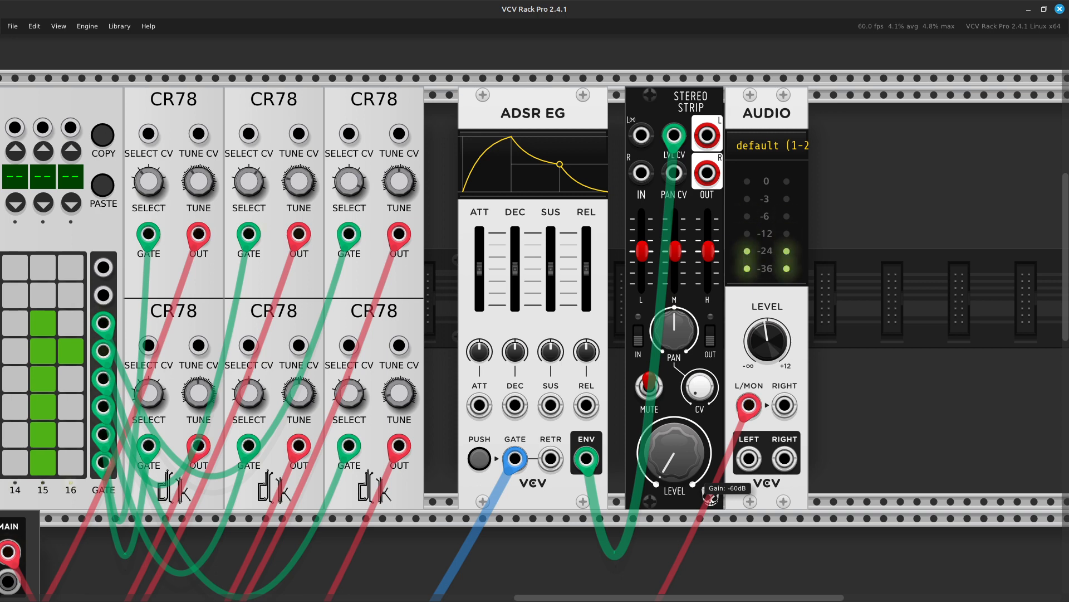
Move the red mixer cable from the Audio module's L/MON input to the Stereo Strip's left input
{"action": "left_click_drag", "start_coordinate": [748, 406], "coordinate": [641, 134]}
{"action": "key", "text": "Left"}
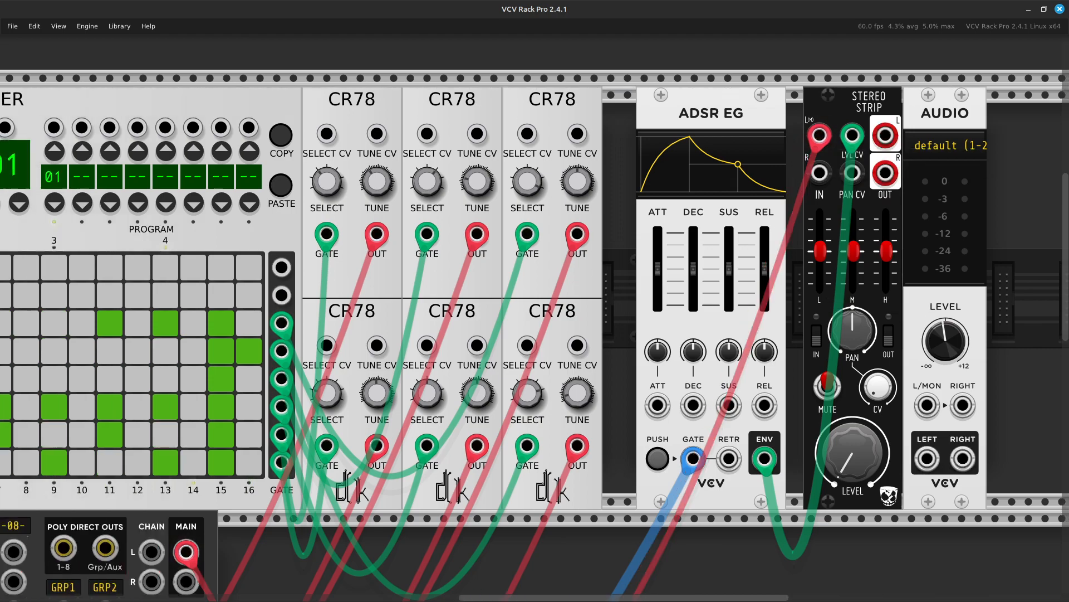
Try to start a new red cable from the MixMaster Jr's MAIN right output
{"action": "key", "text": "Down"}
{"action": "key", "text": "Left"}
{"action": "key", "text": "Up"}
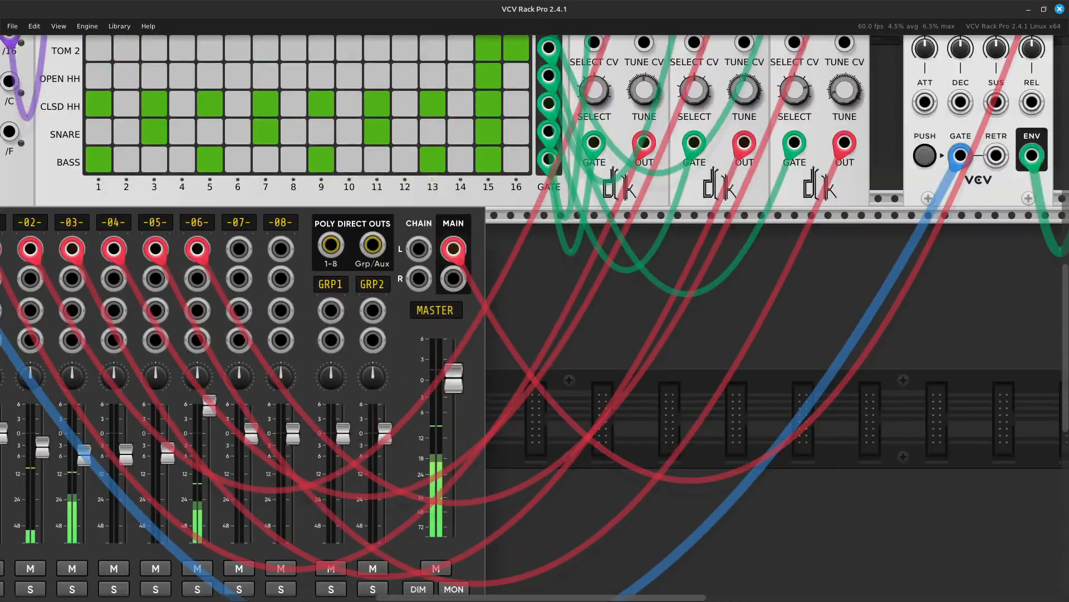
{"action": "right_click", "coordinate": [328, 135]}
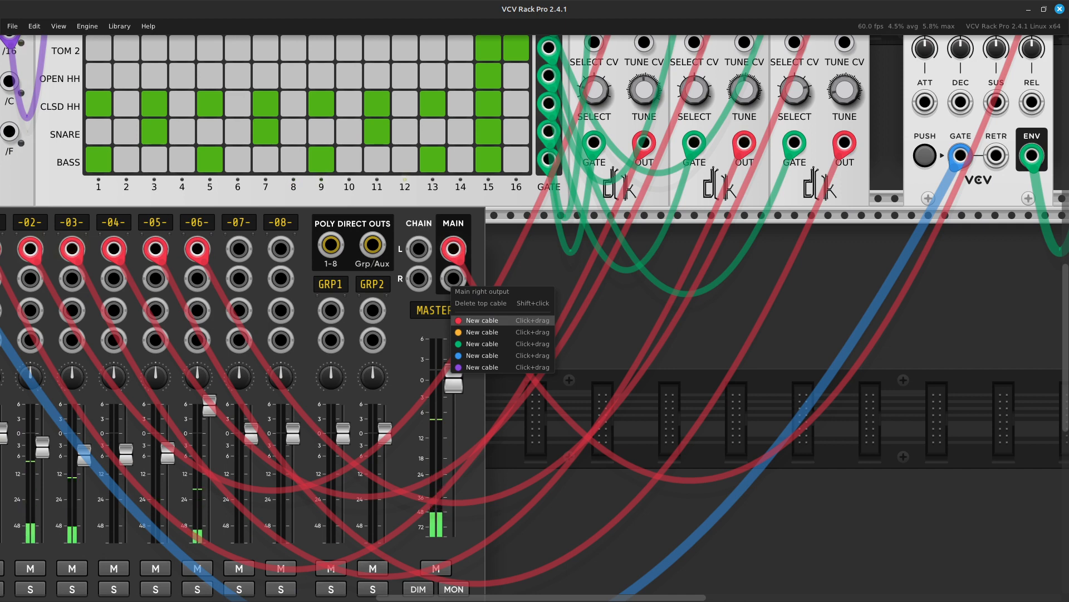
{"action": "left_click", "coordinate": [482, 320]}
{"action": "right_click", "coordinate": [453, 285]}
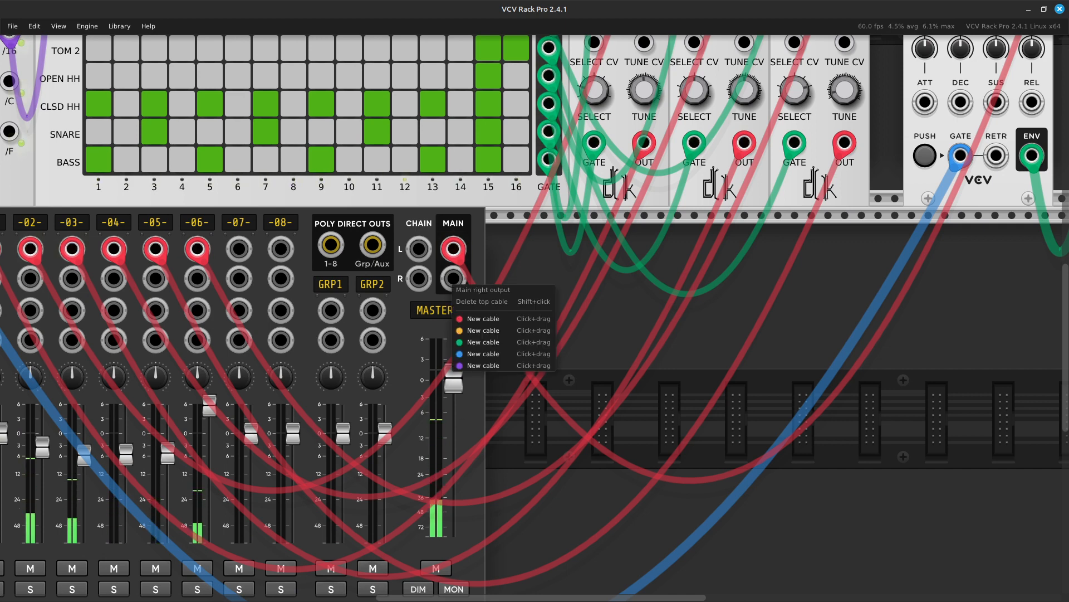
{"action": "left_click", "coordinate": [481, 318]}
{"action": "right_click", "coordinate": [453, 285]}
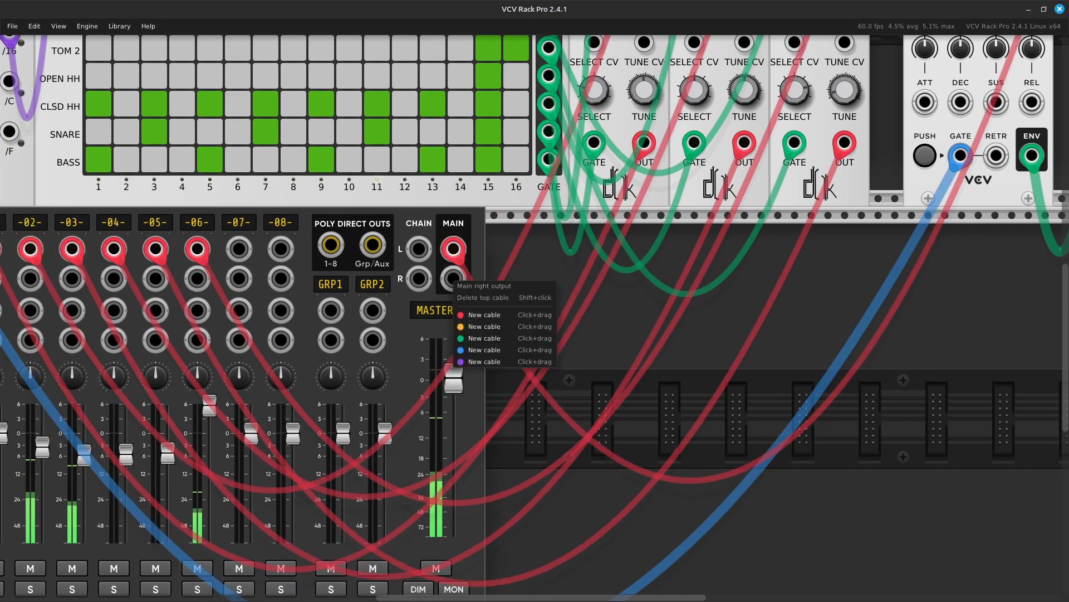
{"action": "left_click", "coordinate": [480, 318]}
{"action": "left_click_drag", "start_coordinate": [479, 318], "coordinate": [495, 318]}
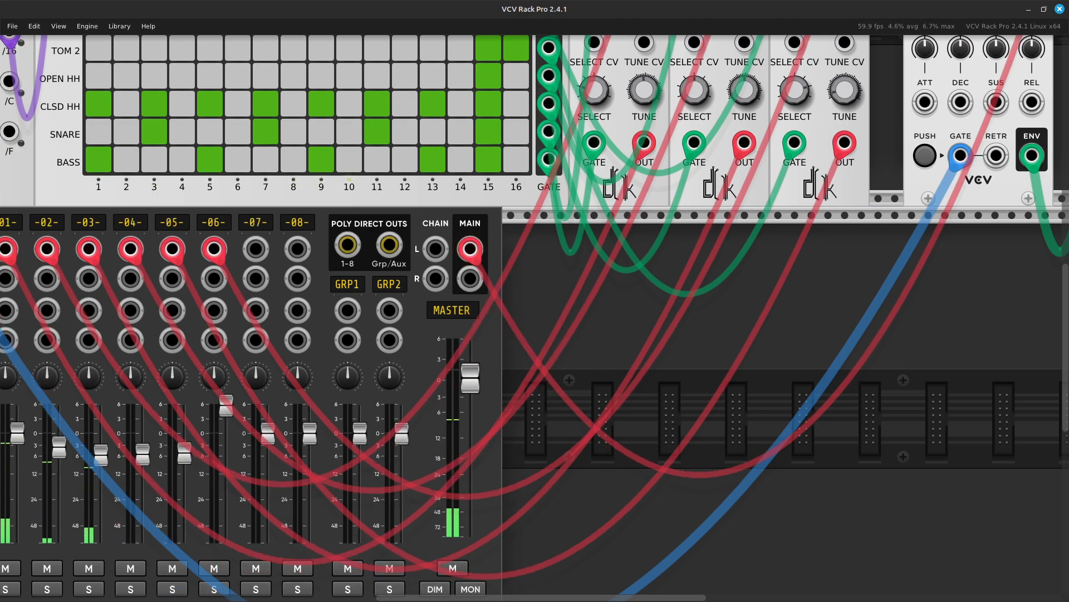
Connect the MixMaster Jr MAIN right output to the Stereo Strip's right input with a red cable
{"action": "right_click", "coordinate": [478, 285]}
{"action": "left_click", "coordinate": [480, 318]}
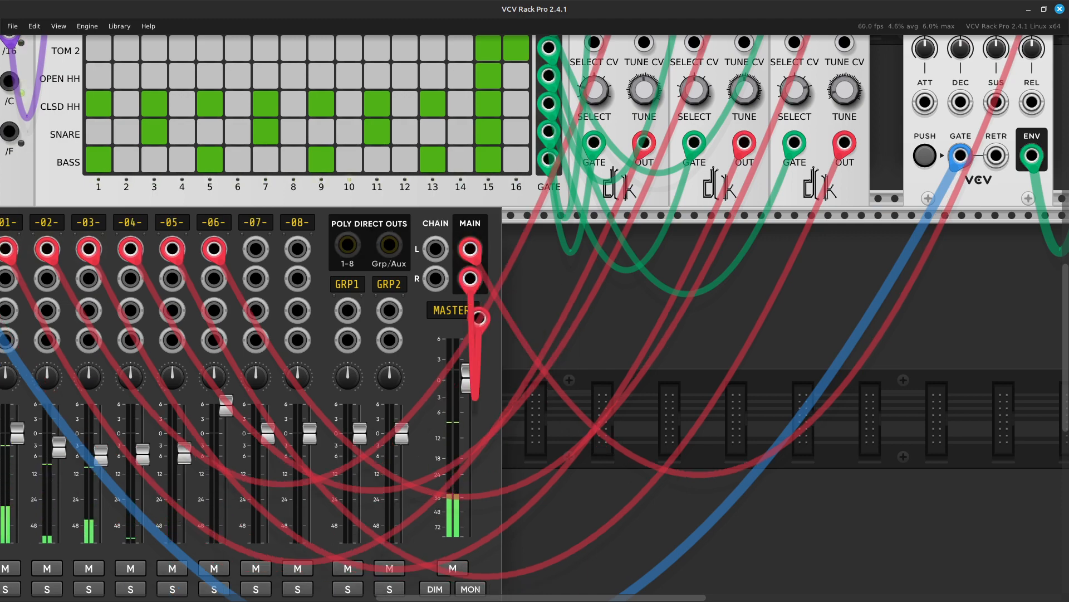
{"action": "scroll", "coordinate": [593, 323], "scroll_direction": "right", "scroll_amount": 3}
{"action": "key", "text": "Right"}
{"action": "key", "text": "Up"}
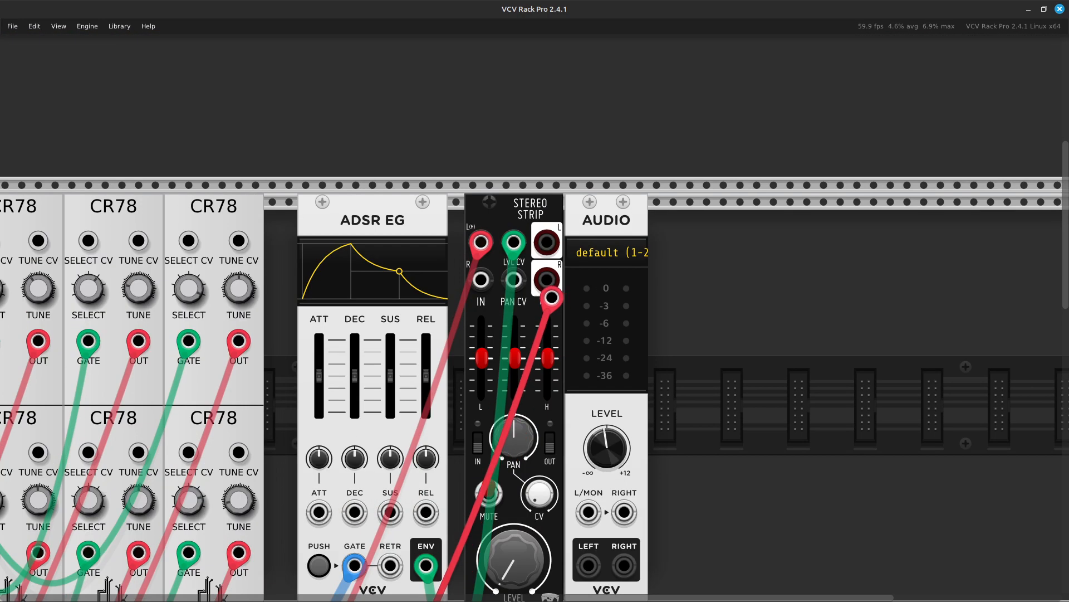
{"action": "left_click", "coordinate": [481, 279]}
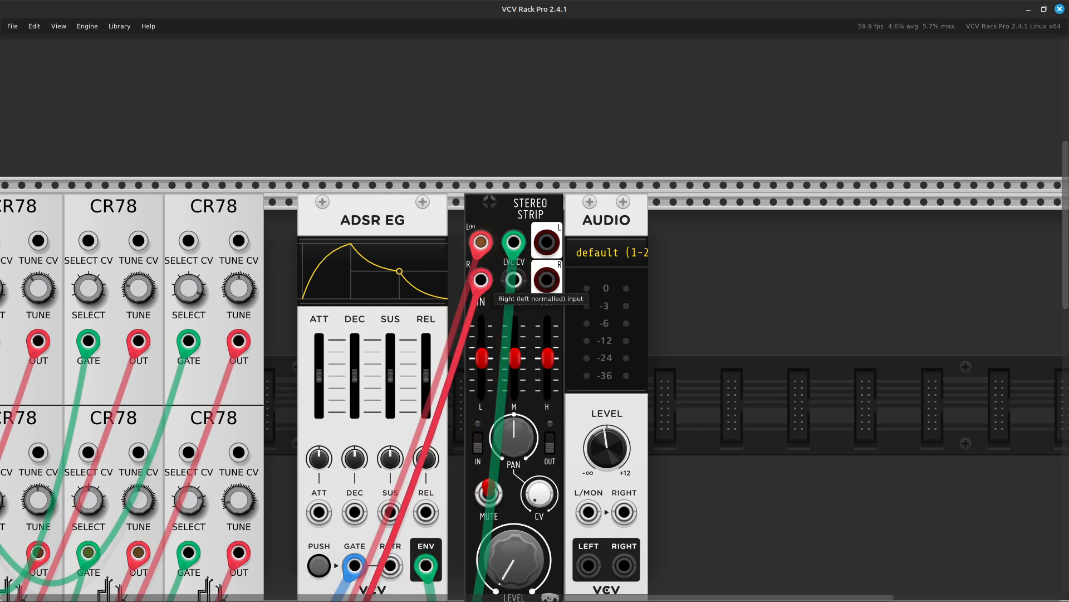
Connect the Stereo Strip's left output to the Audio module's L/MON input with a red cable
{"action": "right_click", "coordinate": [547, 242]}
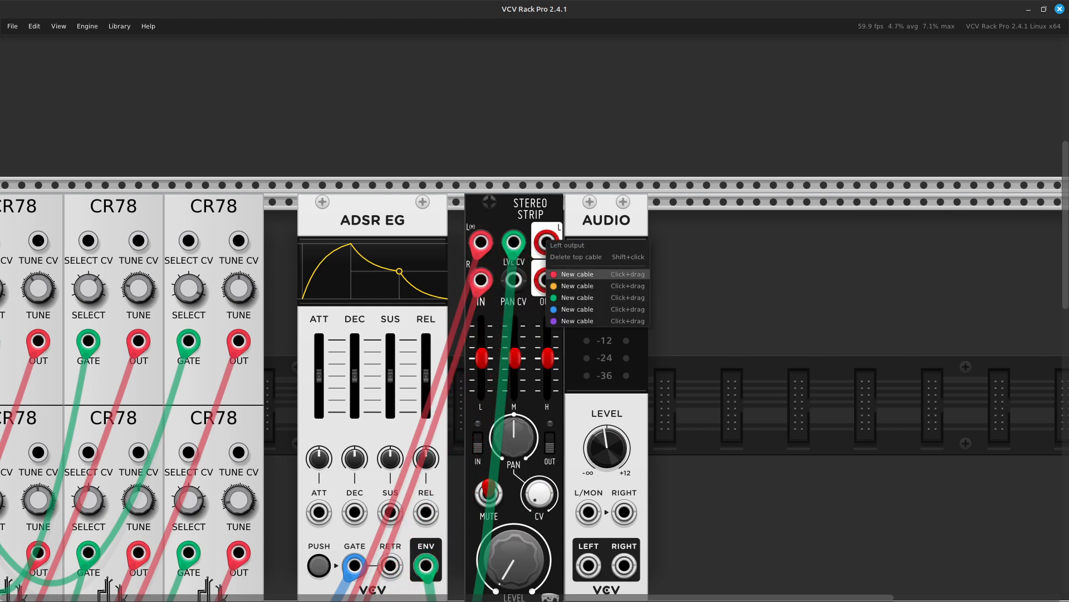
{"action": "left_click", "coordinate": [580, 274]}
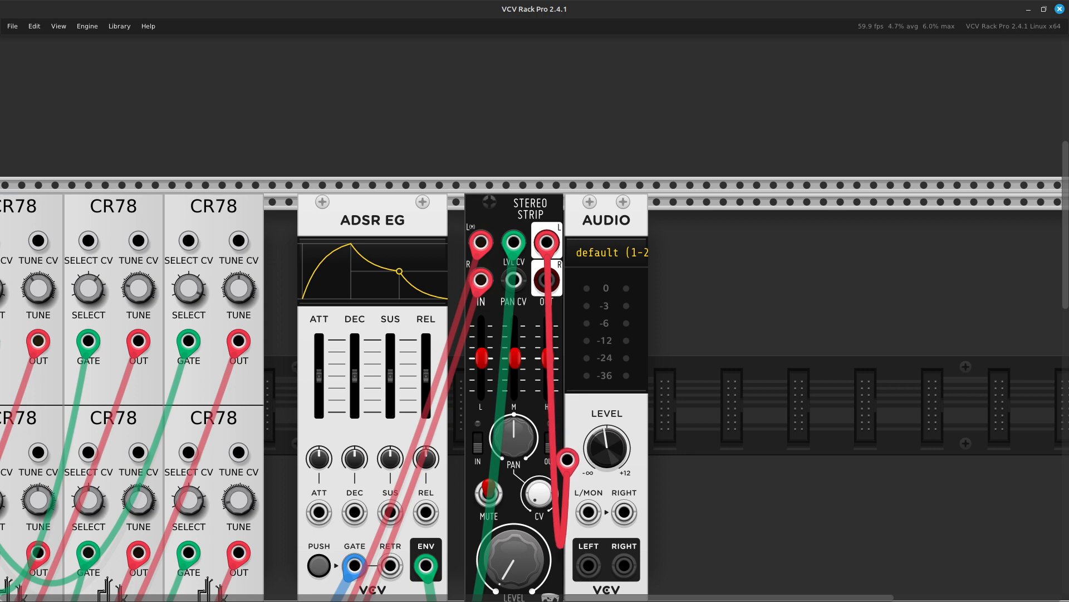
{"action": "left_click_drag", "start_coordinate": [567, 459], "coordinate": [588, 512]}
Try to start a new red cable from the Stereo Strip's right output
{"action": "left_click_drag", "start_coordinate": [546, 280], "coordinate": [577, 599]}
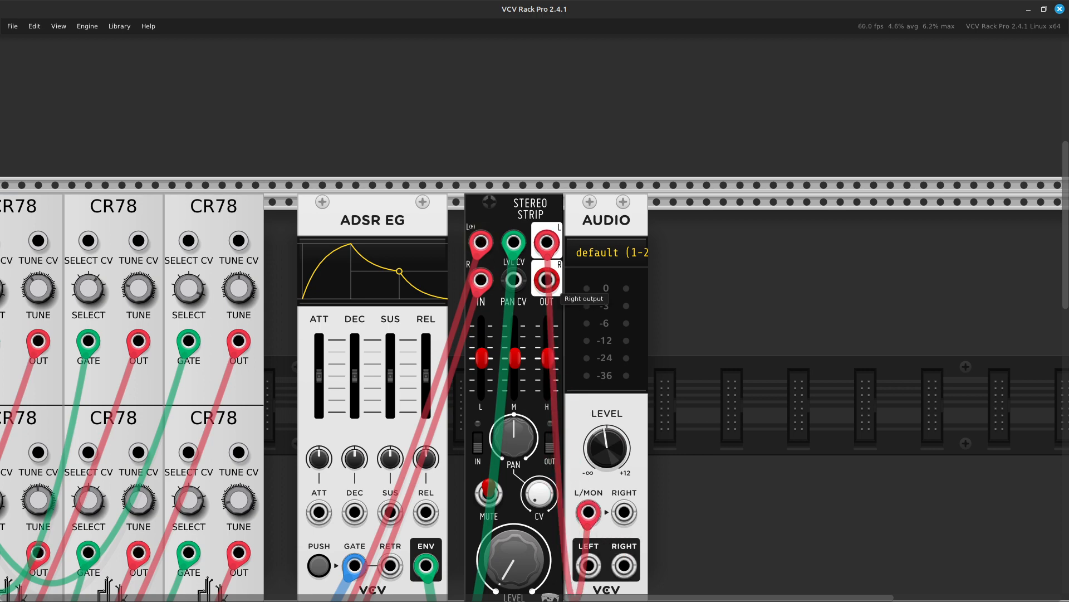
{"action": "right_click", "coordinate": [542, 282]}
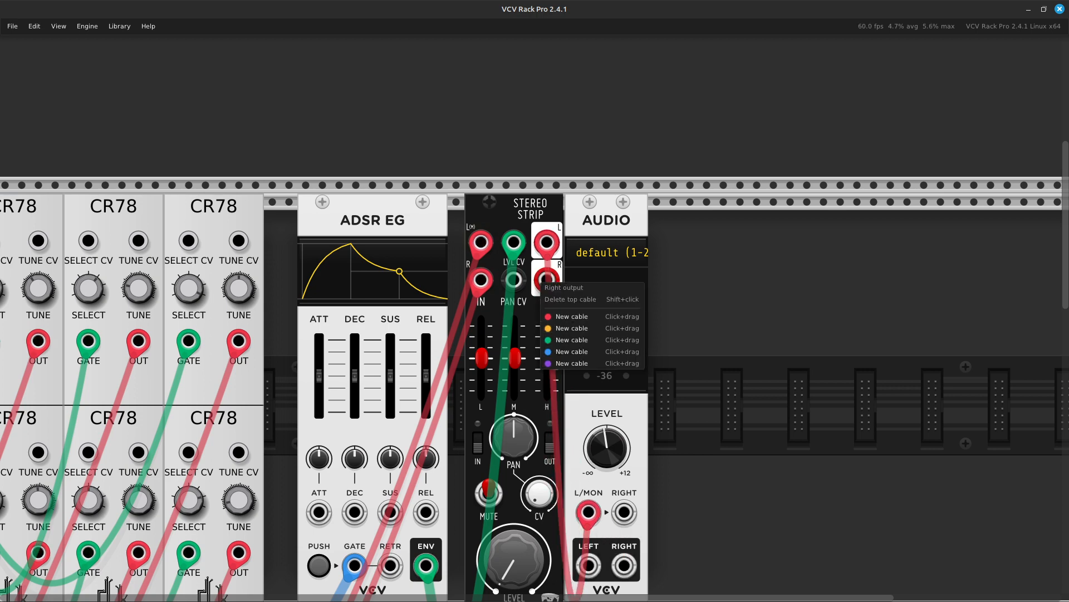
{"action": "left_click", "coordinate": [576, 317]}
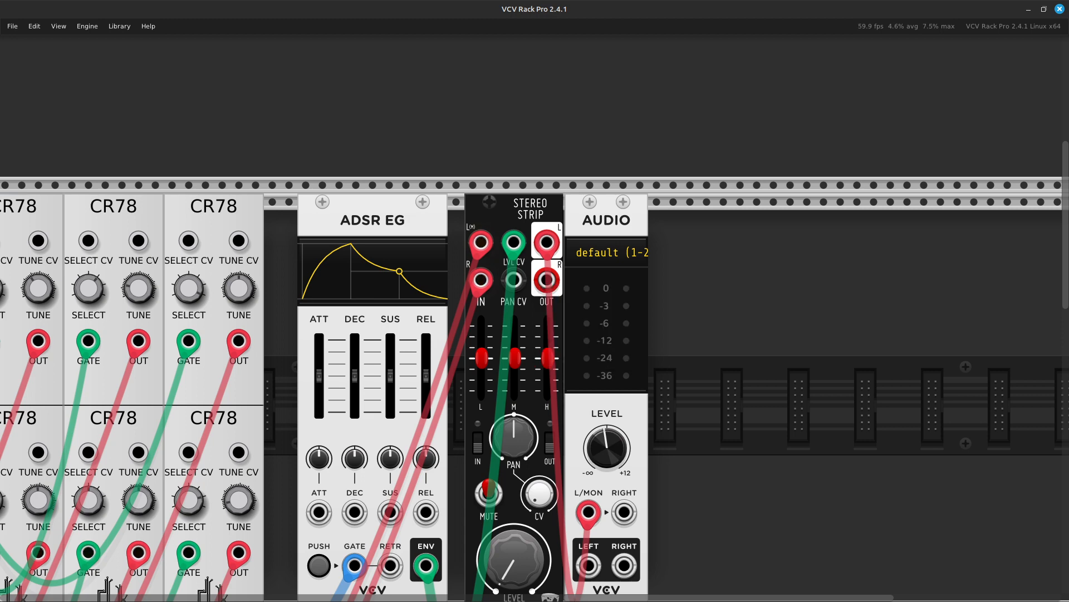
{"action": "right_click", "coordinate": [544, 280]}
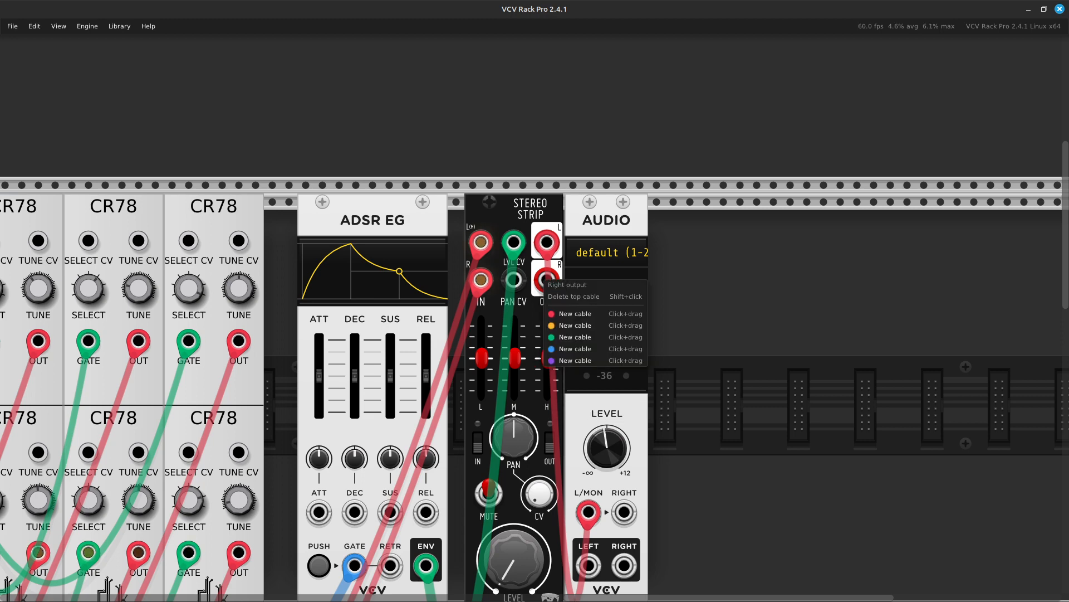
{"action": "left_click", "coordinate": [576, 314]}
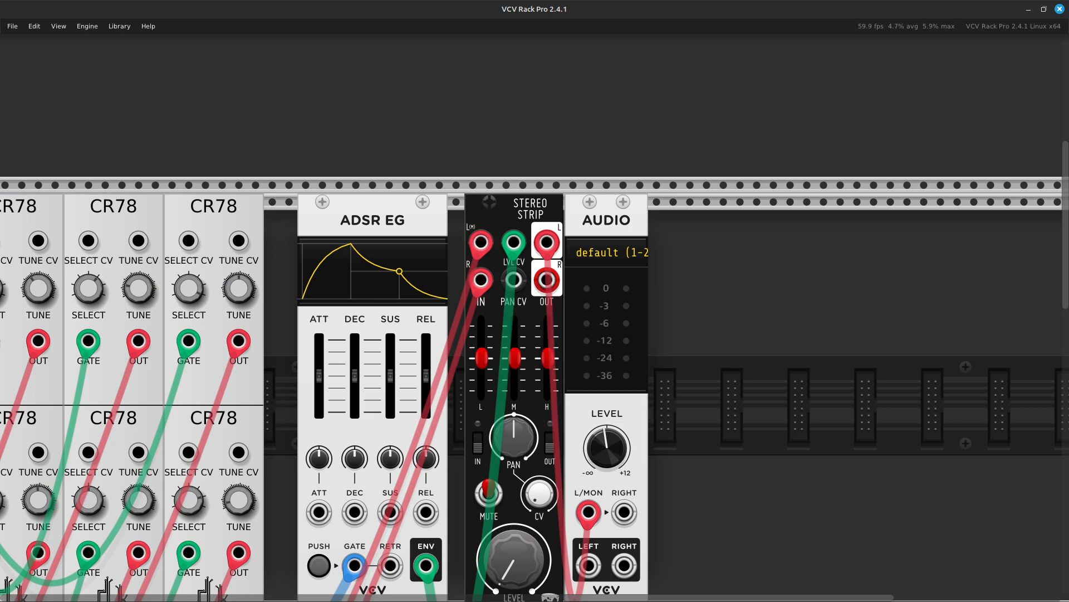
Connect the Stereo Strip's right output to the Audio module's RIGHT input with a red cable
{"action": "right_click", "coordinate": [544, 279]}
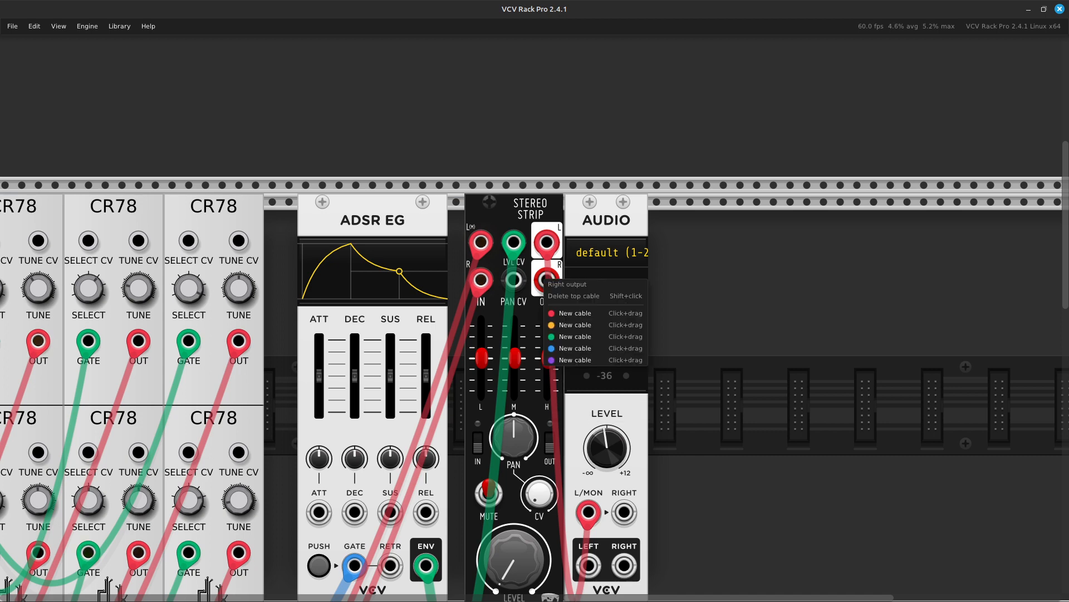
{"action": "left_click", "coordinate": [576, 313]}
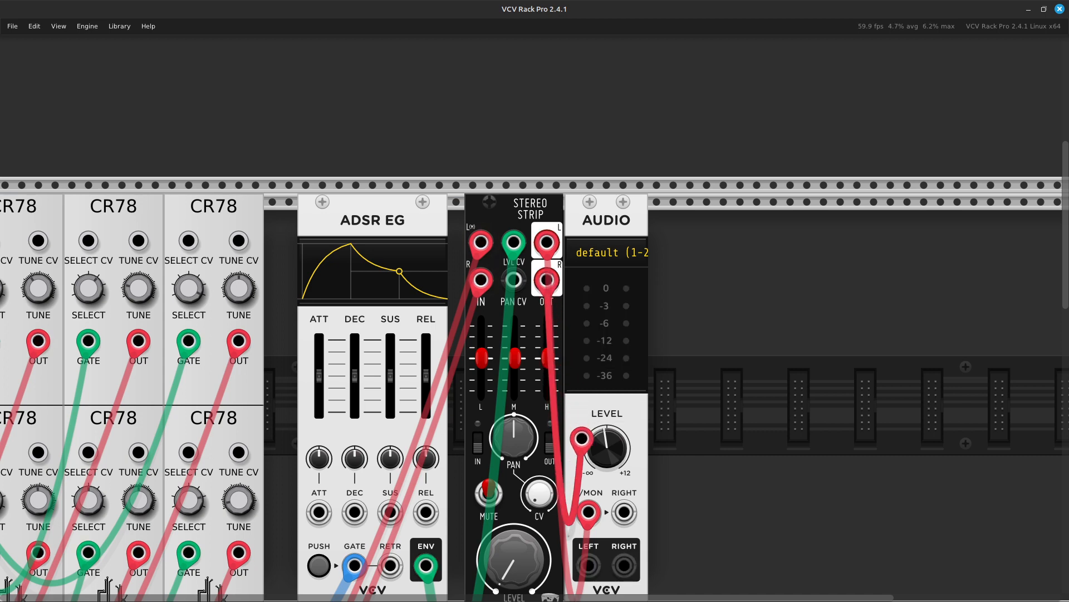
{"action": "left_click", "coordinate": [624, 512]}
Examine the cable routing from the MixMaster Jr main outputs through the Stereo Strip to the Audio module
{"action": "scroll", "coordinate": [624, 511], "scroll_direction": "down", "scroll_amount": 8}
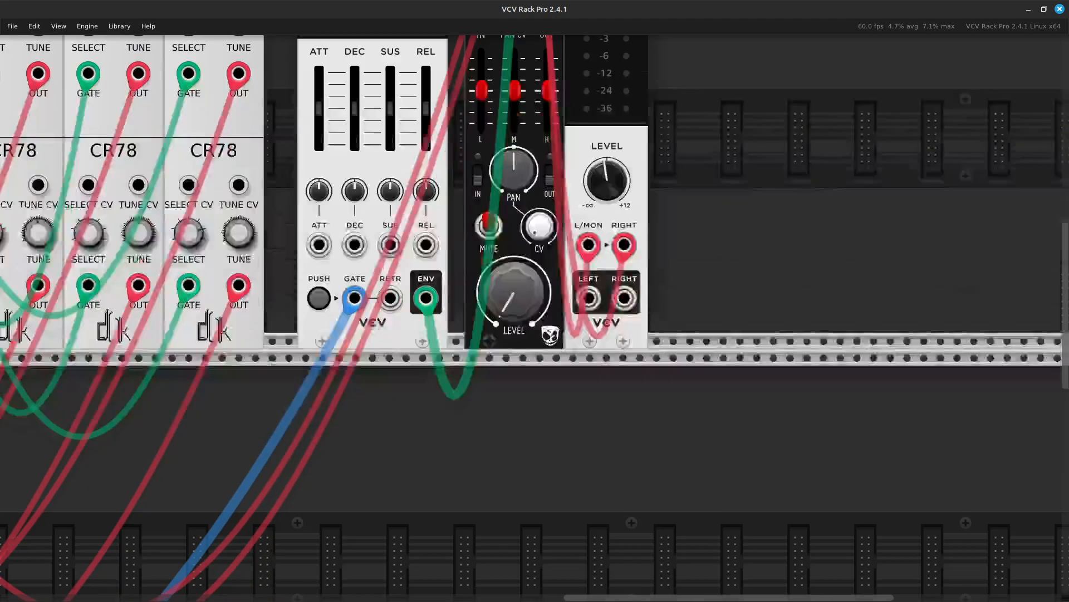
{"action": "scroll", "coordinate": [624, 511], "scroll_direction": "left", "scroll_amount": 4}
{"action": "scroll", "coordinate": [534, 318], "scroll_direction": "left", "scroll_amount": 8}
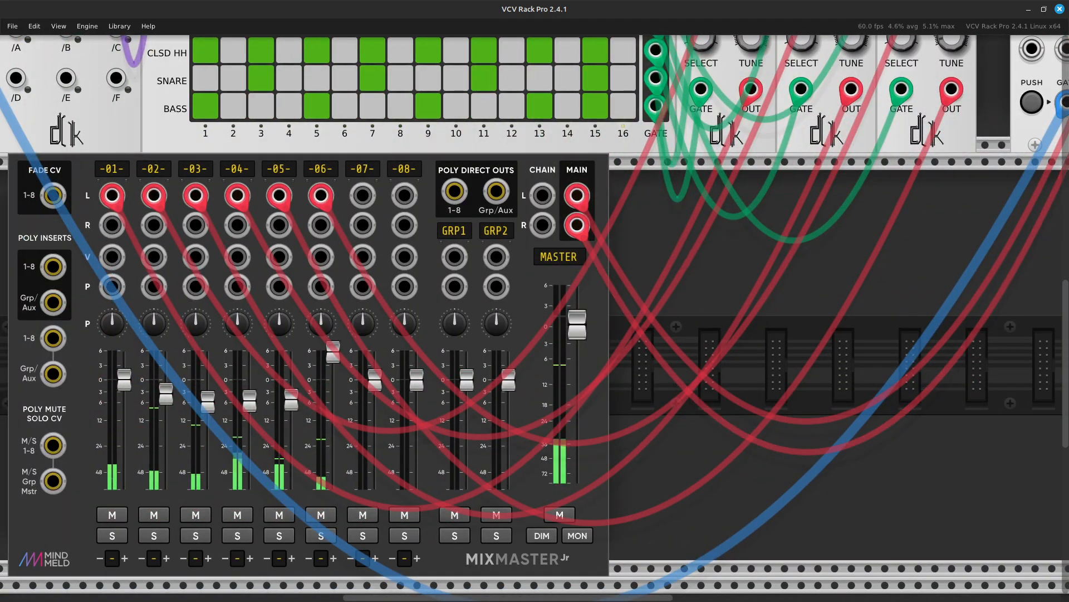
{"action": "scroll", "coordinate": [535, 317], "scroll_direction": "right", "scroll_amount": 7}
{"action": "scroll", "coordinate": [535, 317], "scroll_direction": "up", "scroll_amount": 3}
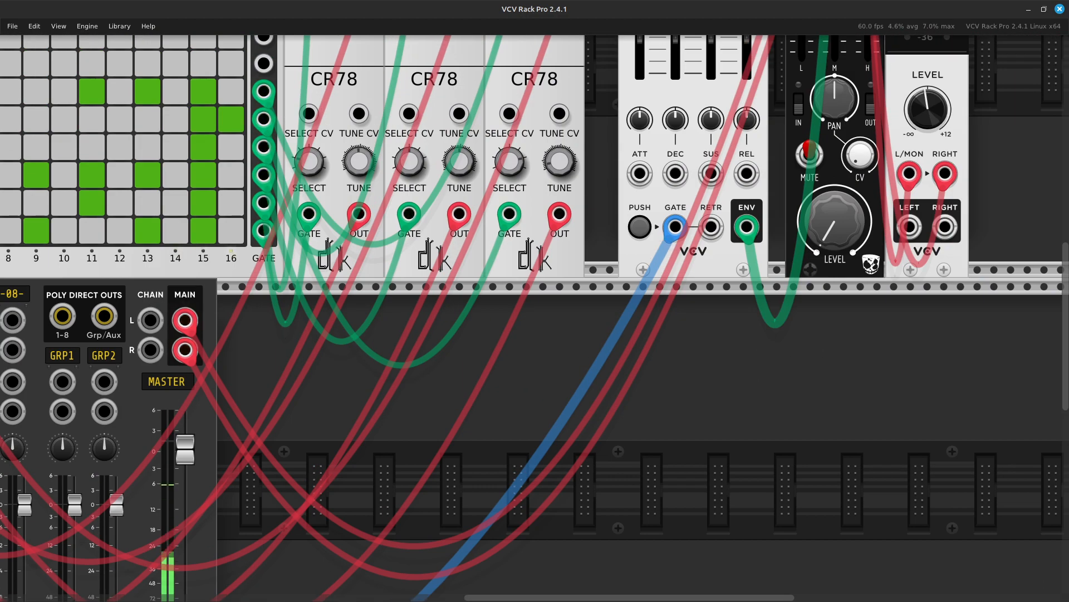
{"action": "scroll", "coordinate": [535, 317], "scroll_direction": "left", "scroll_amount": 6}
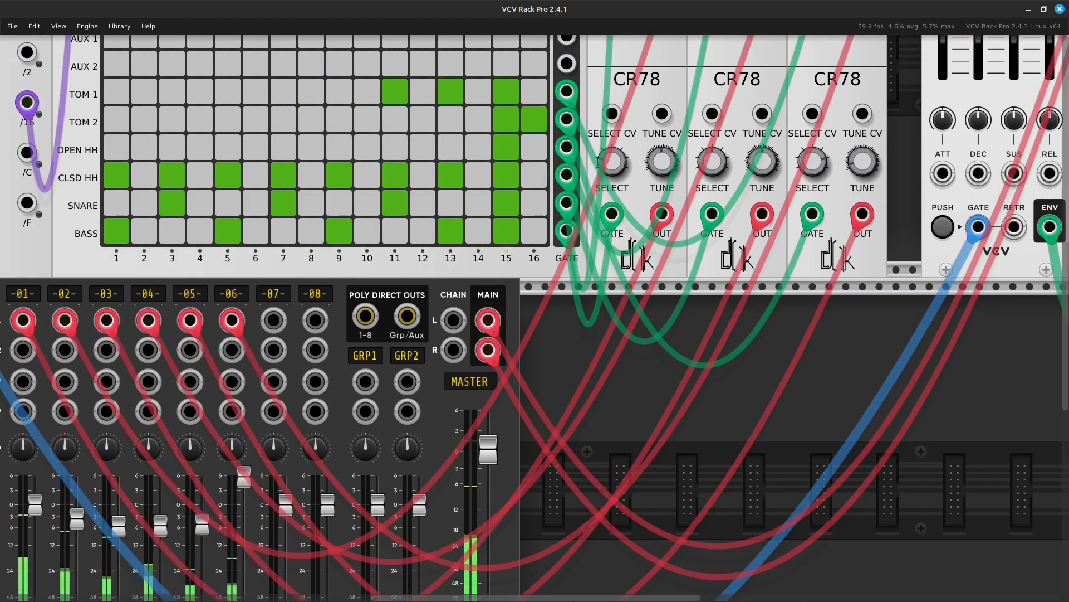
{"action": "scroll", "coordinate": [535, 317], "scroll_direction": "right", "scroll_amount": 7}
{"action": "scroll", "coordinate": [535, 318], "scroll_direction": "up", "scroll_amount": 3}
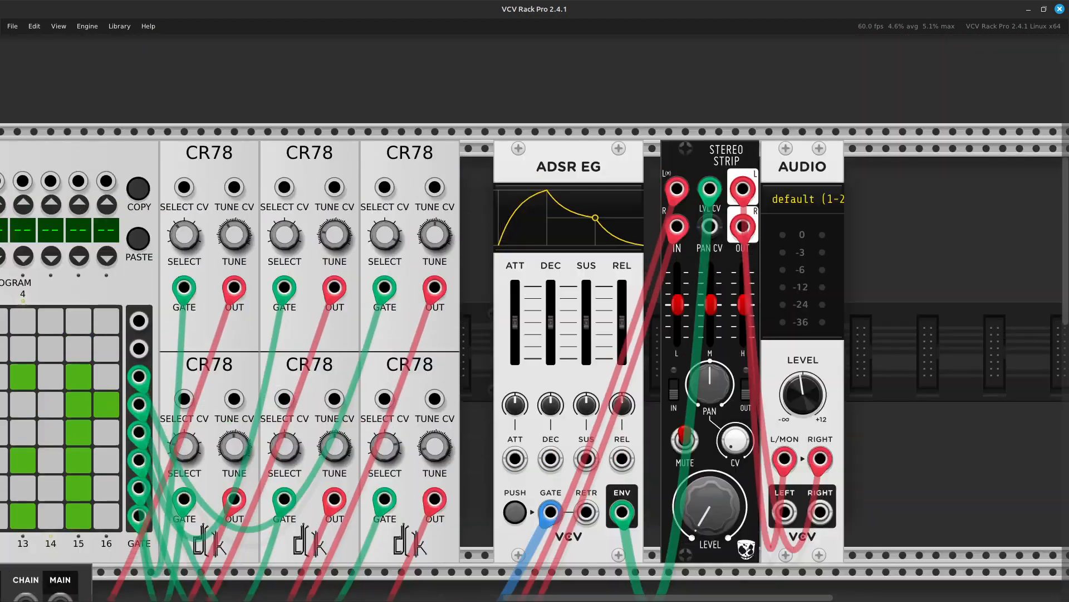
Close the gaps in the rack by moving the ADSR EG against the CR78 modules and the Stereo Strip and Audio modules up beside it
{"action": "scroll", "coordinate": [535, 317], "scroll_direction": "right", "scroll_amount": 3}
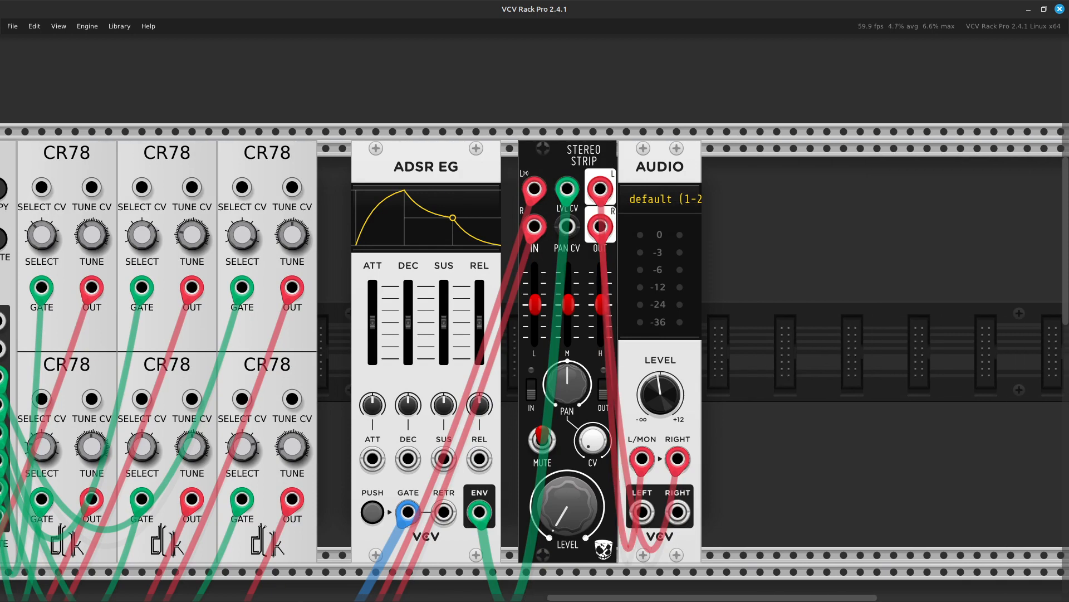
{"action": "left_click_drag", "start_coordinate": [426, 166], "coordinate": [393, 166]}
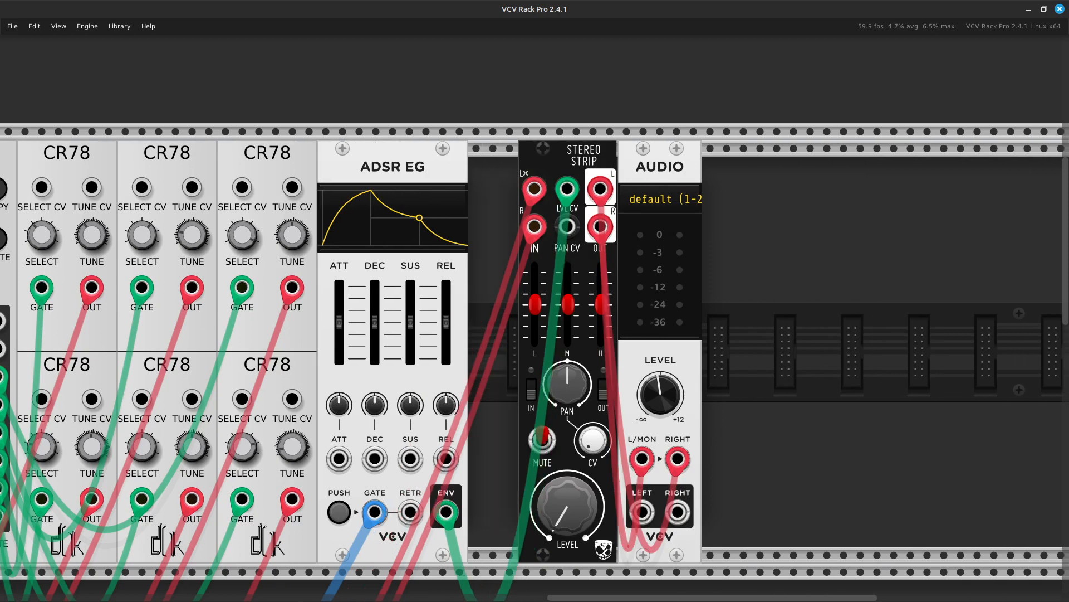
{"action": "left_click_drag", "start_coordinate": [584, 156], "coordinate": [533, 156]}
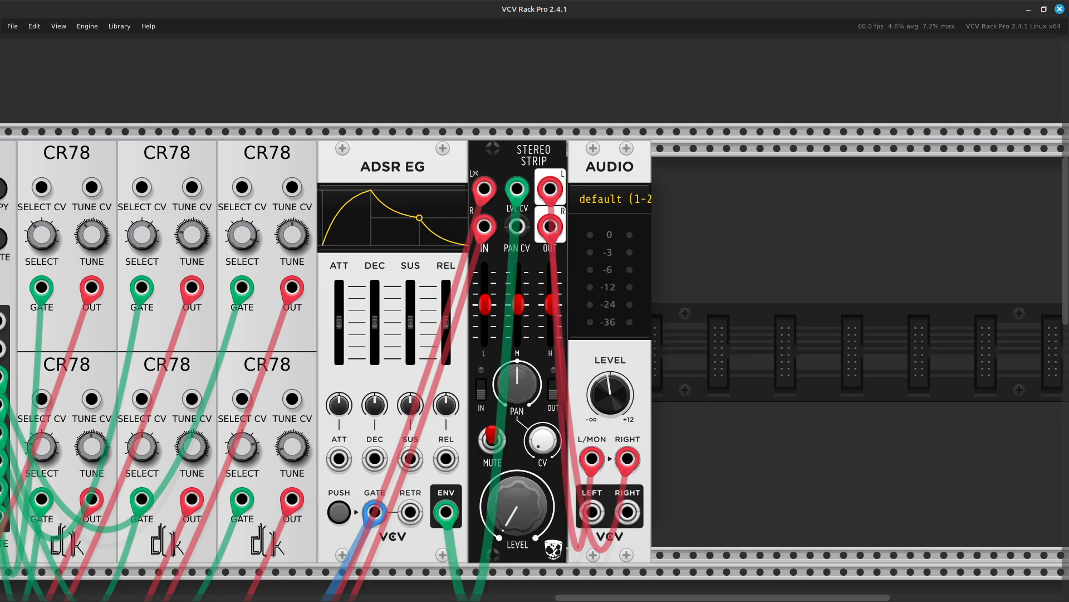
Turn up the Stereo Strip's LEVEL knob
{"action": "scroll", "coordinate": [535, 317], "scroll_direction": "left", "scroll_amount": 5}
{"action": "scroll", "coordinate": [535, 317], "scroll_direction": "down", "scroll_amount": 3}
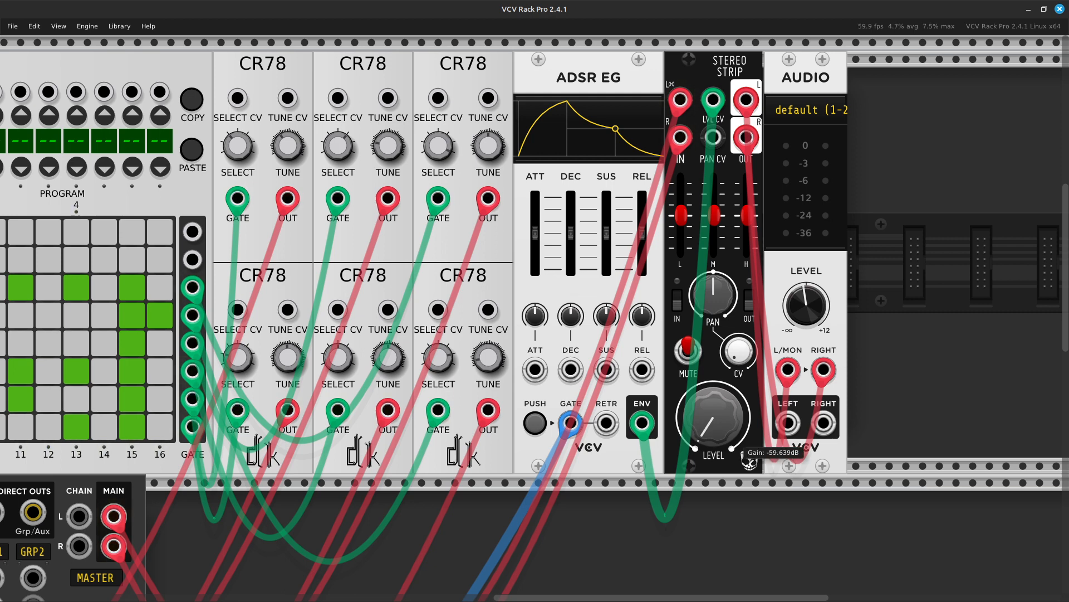
{"action": "left_click_drag", "start_coordinate": [712, 417], "coordinate": [713, 360]}
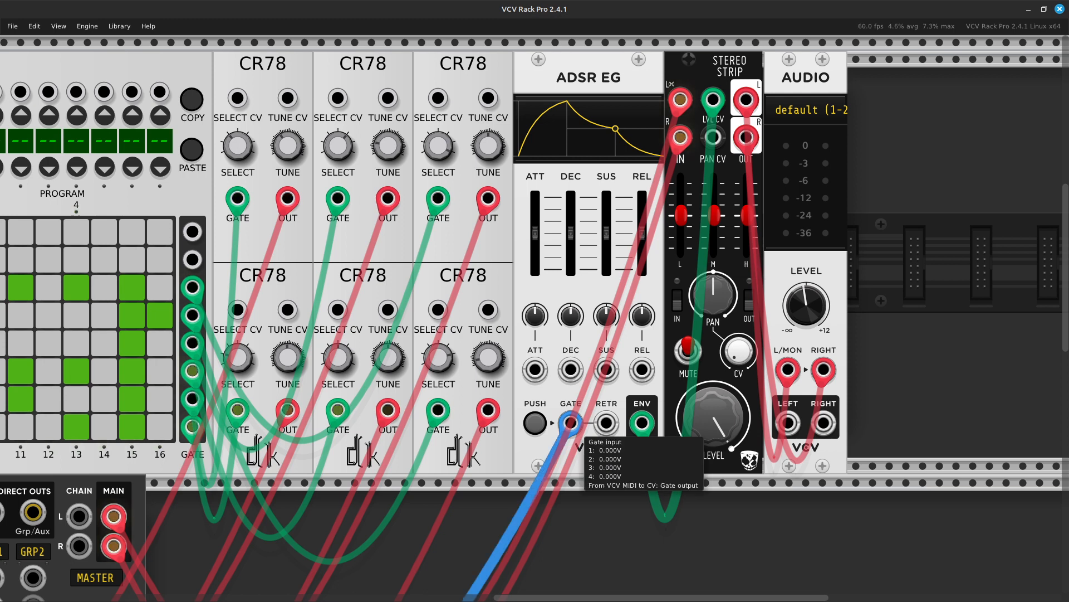
Check the gate path from the MIDI-CV GATE output to the ADSR EG and its effect on the Audio module's level
{"action": "scroll", "coordinate": [570, 423], "scroll_direction": "left", "scroll_amount": 15}
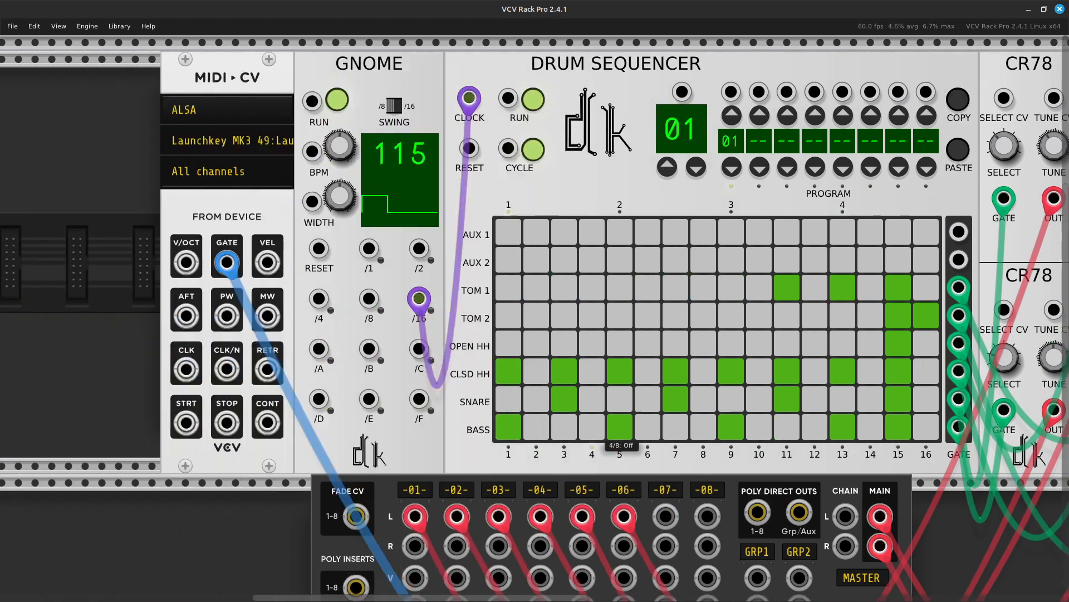
{"action": "scroll", "coordinate": [535, 326], "scroll_direction": "right", "scroll_amount": 14}
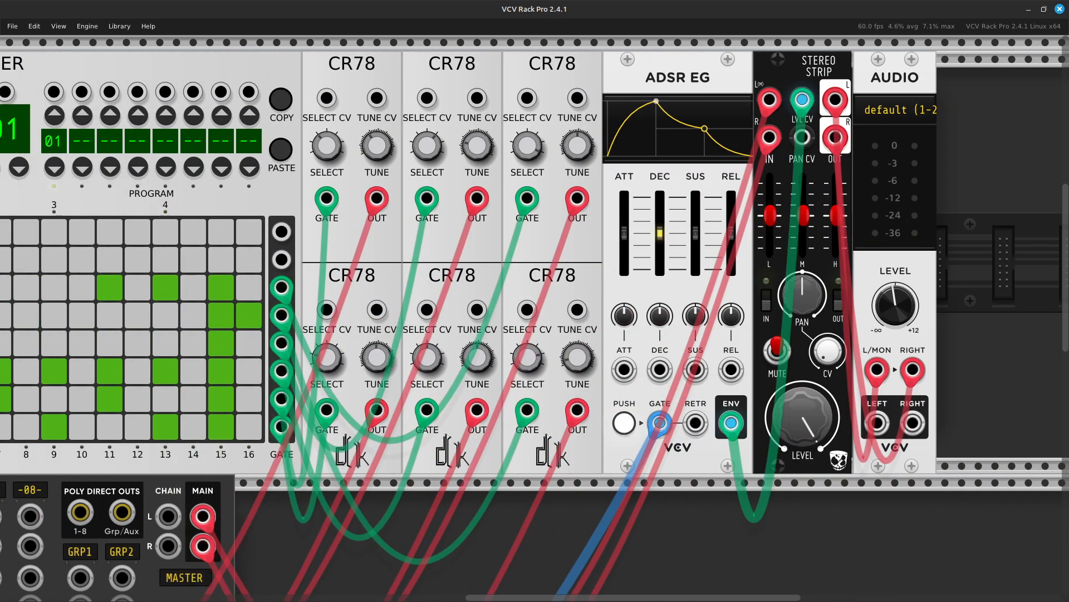
{"action": "key", "text": "Right"}
{"action": "key", "text": "Left"}
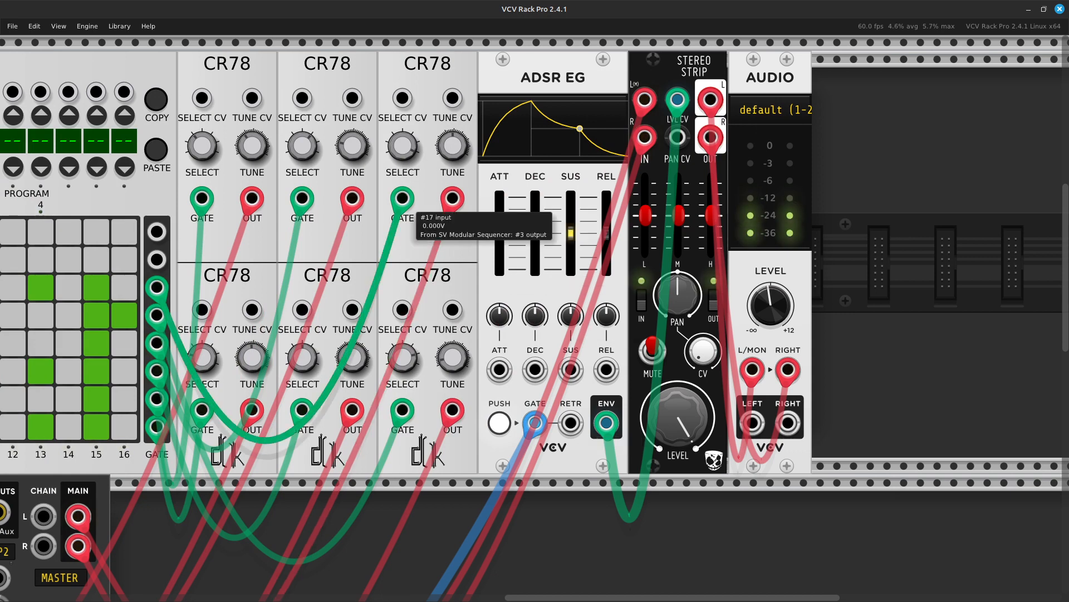
Lower the ADSR EG's attack and release sliders to minimum and set its decay to 1 ms
{"action": "left_click_drag", "start_coordinate": [500, 233], "coordinate": [499, 244]}
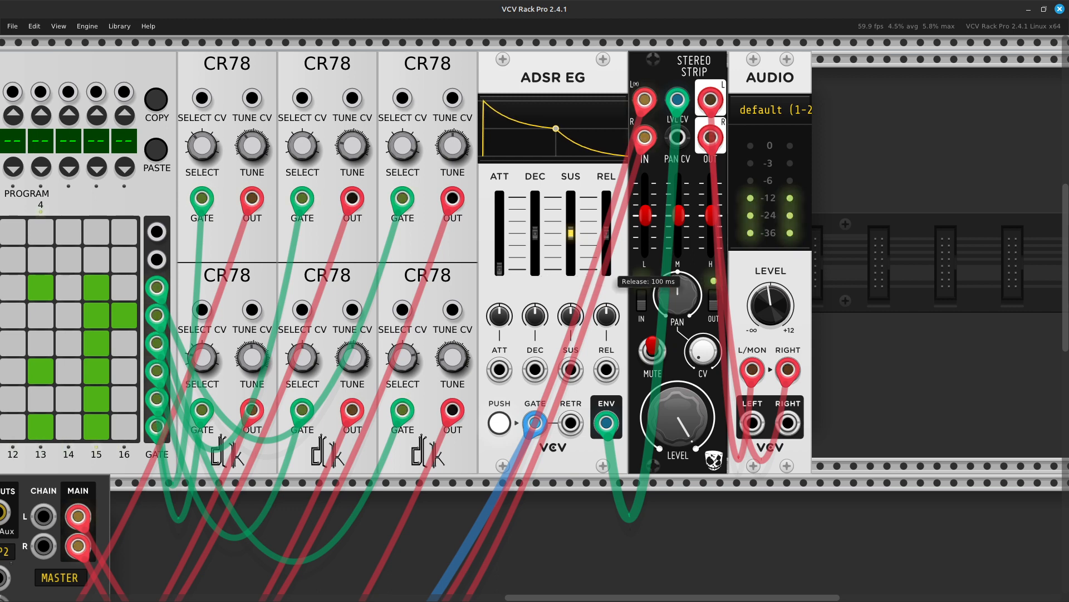
{"action": "left_click_drag", "start_coordinate": [606, 234], "coordinate": [606, 271]}
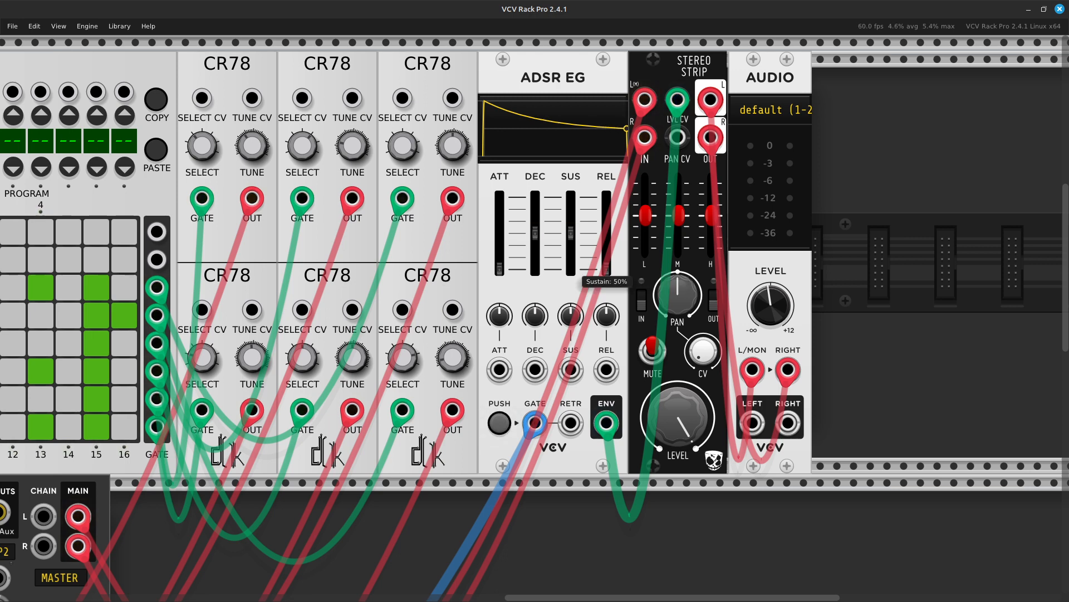
{"action": "mouse_move", "coordinate": [535, 240]}
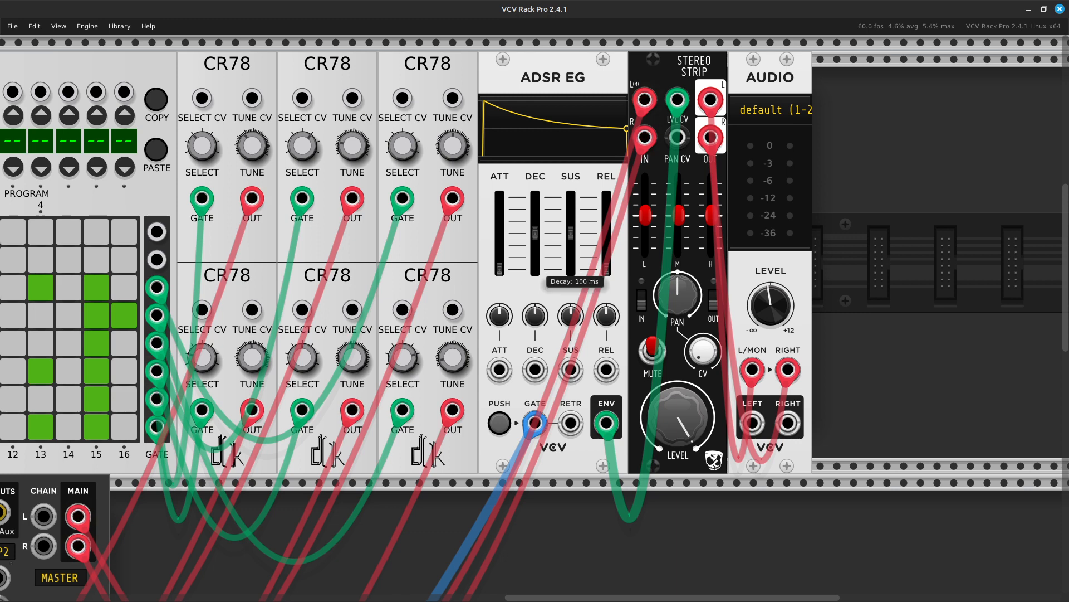
{"action": "left_click_drag", "start_coordinate": [534, 234], "coordinate": [535, 269]}
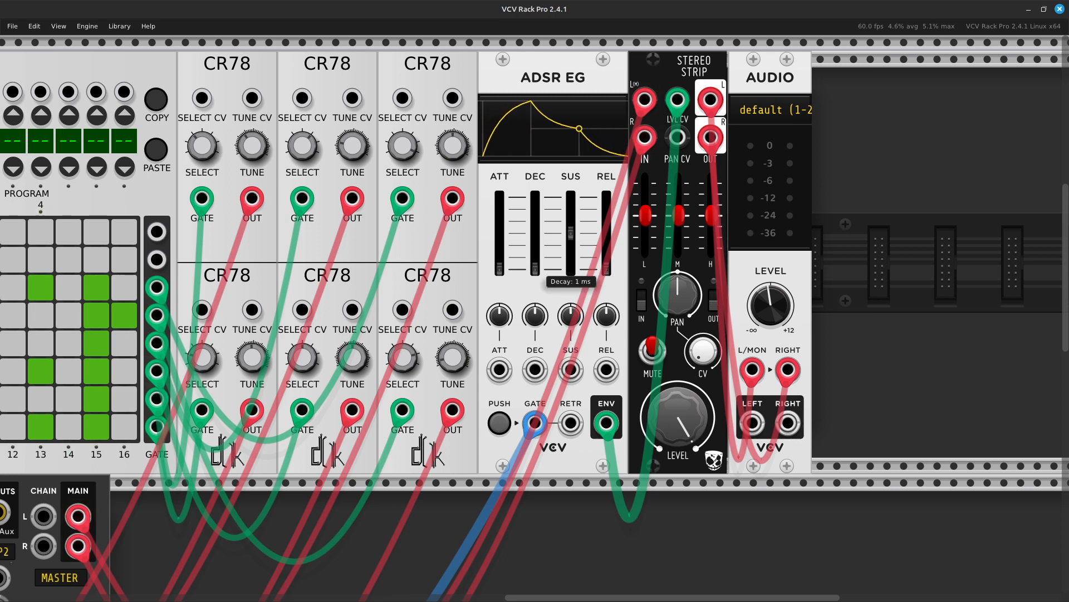
{"action": "mouse_move", "coordinate": [570, 233]}
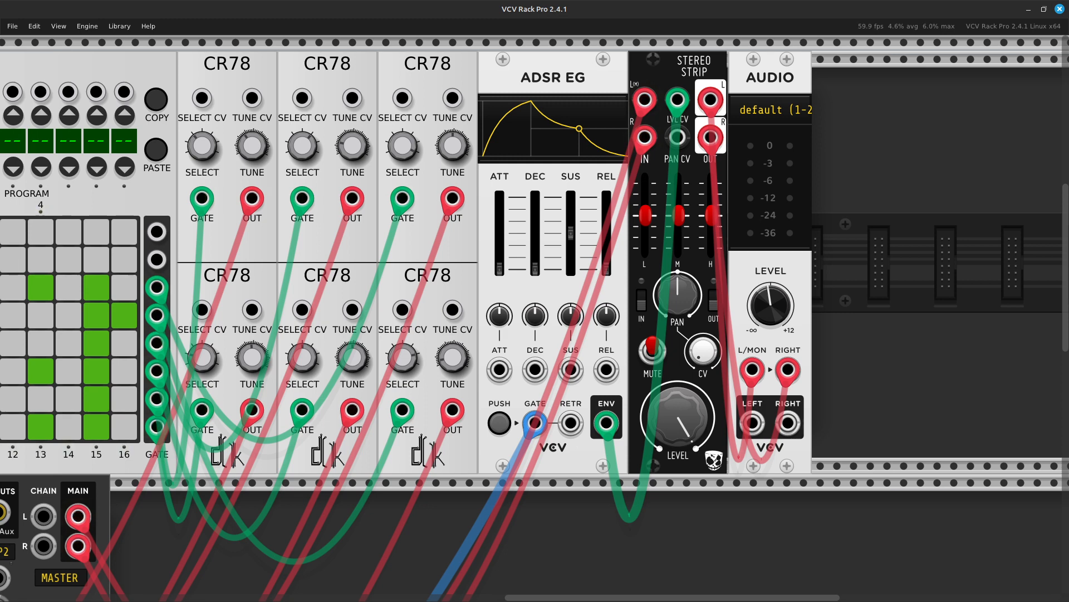
{"action": "scroll", "coordinate": [535, 262], "scroll_direction": "left", "scroll_amount": 15}
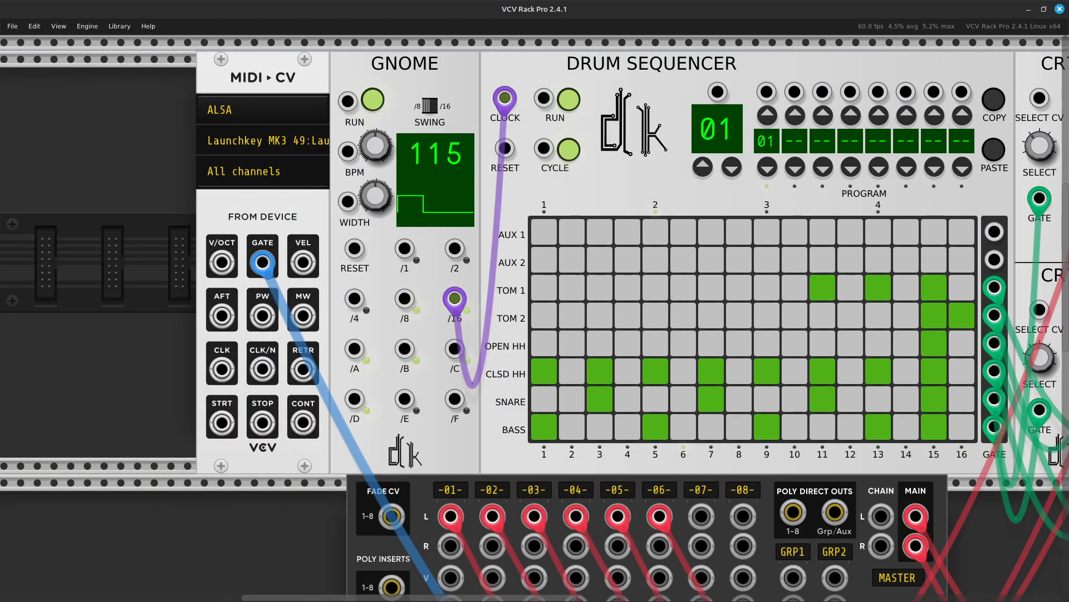
{"action": "scroll", "coordinate": [534, 323], "scroll_direction": "left", "scroll_amount": 4}
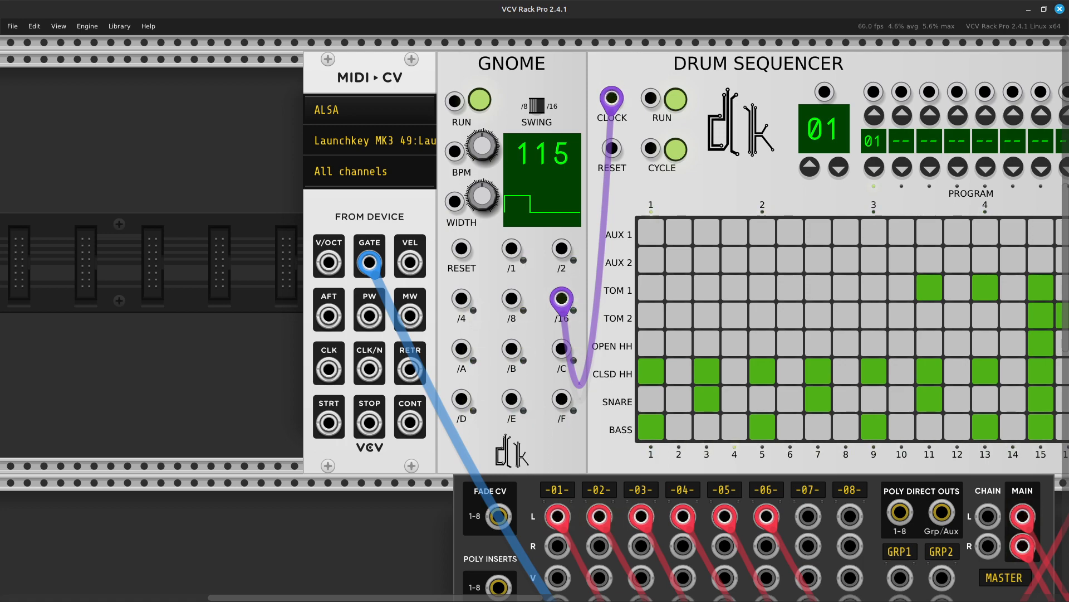
{"action": "scroll", "coordinate": [535, 317], "scroll_direction": "right", "scroll_amount": 6}
{"action": "scroll", "coordinate": [535, 317], "scroll_direction": "up", "scroll_amount": 4}
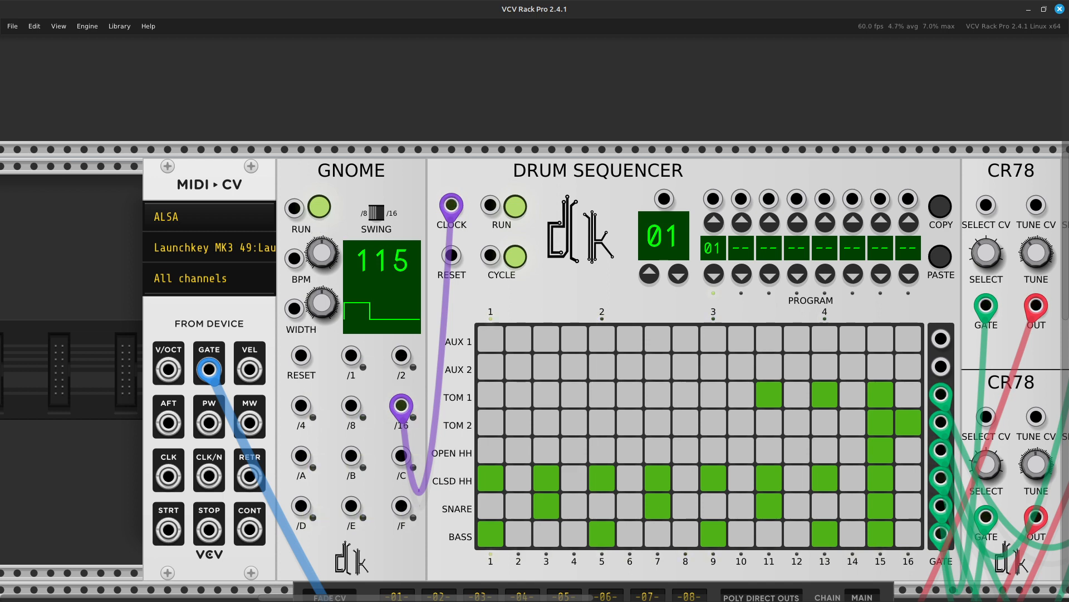
{"action": "right_click", "coordinate": [450, 257]}
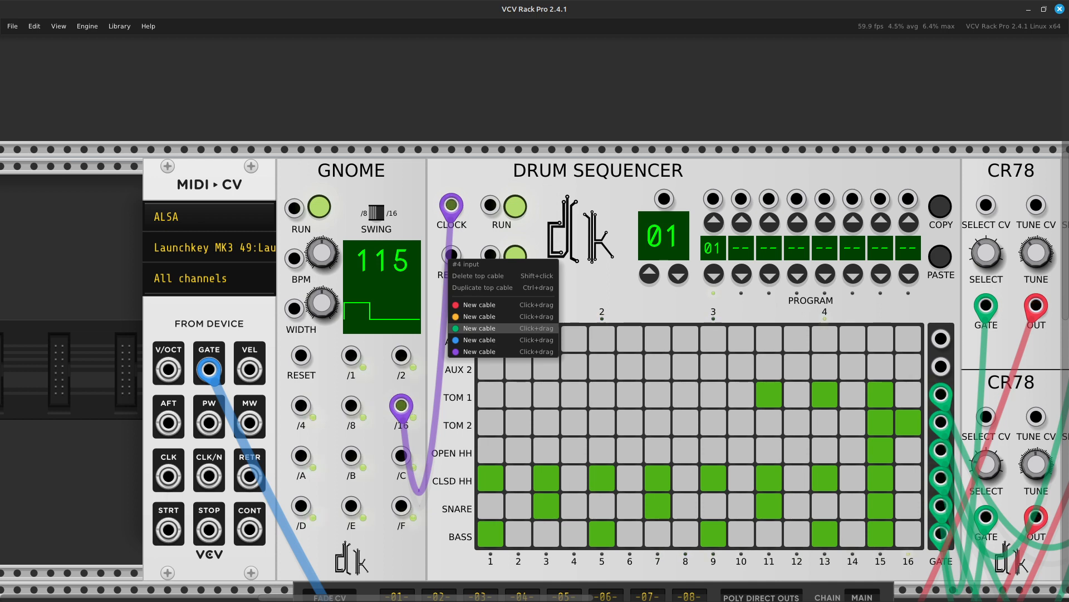
{"action": "key", "text": "Escape"}
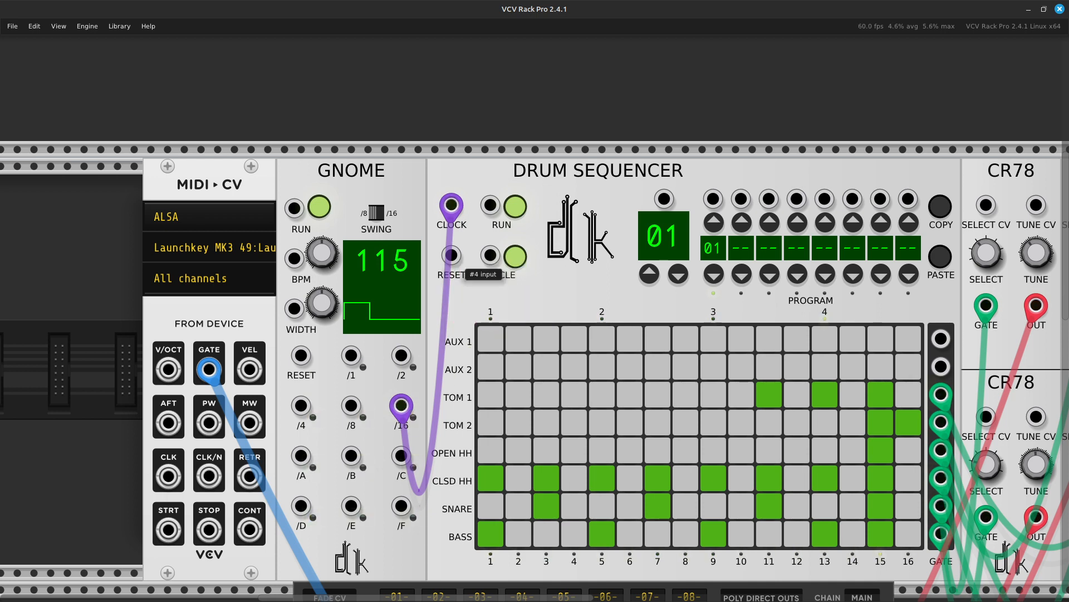
{"action": "right_click", "coordinate": [450, 257]}
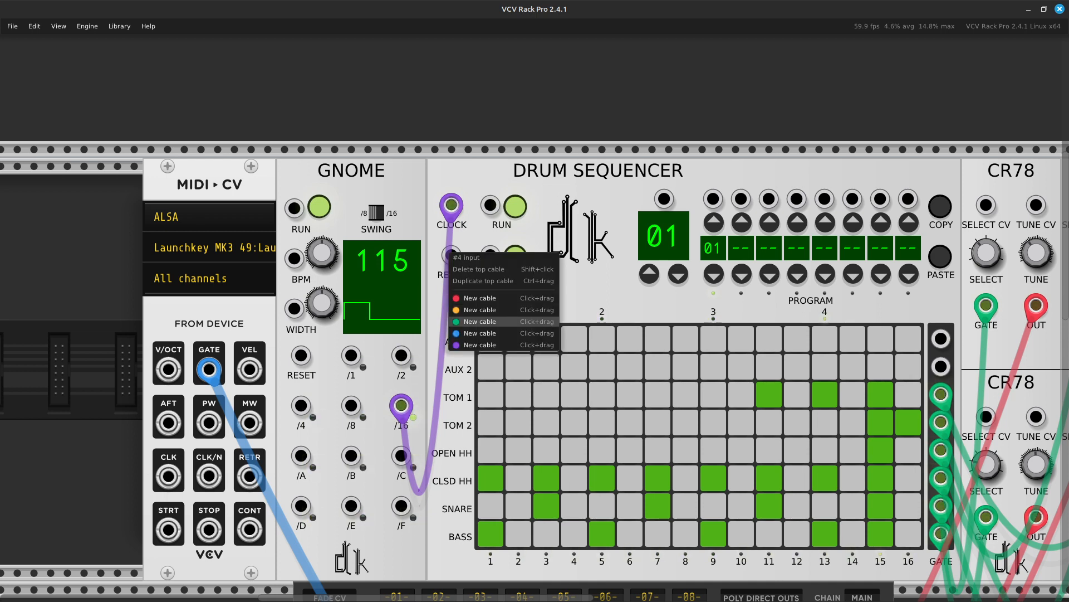
{"action": "key", "text": "Escape"}
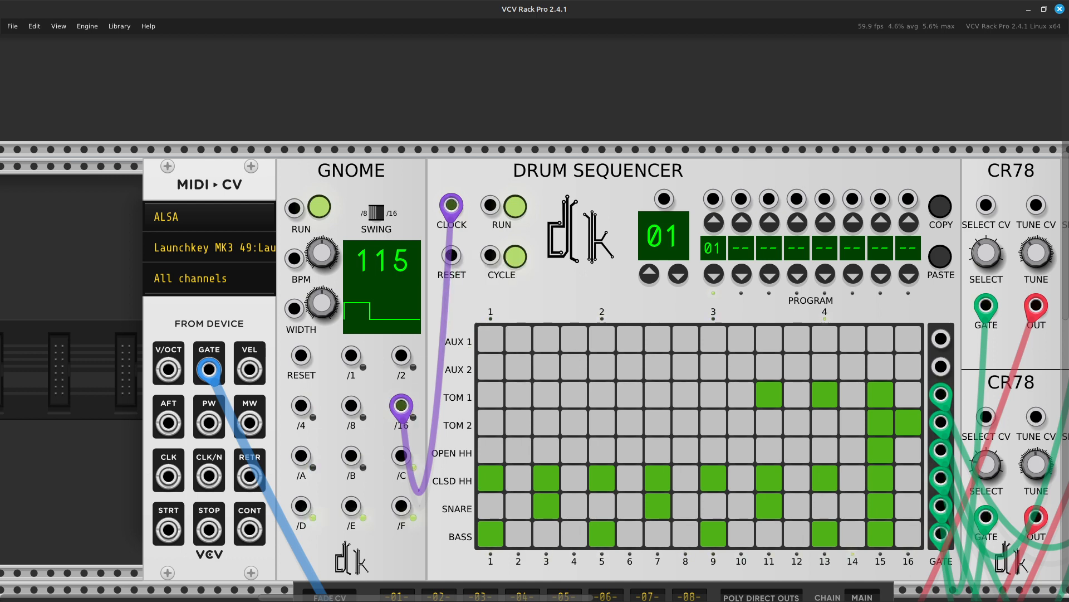
Connect a new green cable from the Drum Sequencer's RESET input to the MIDI-CV GATE output
{"action": "right_click", "coordinate": [450, 256]}
{"action": "left_click", "coordinate": [478, 323]}
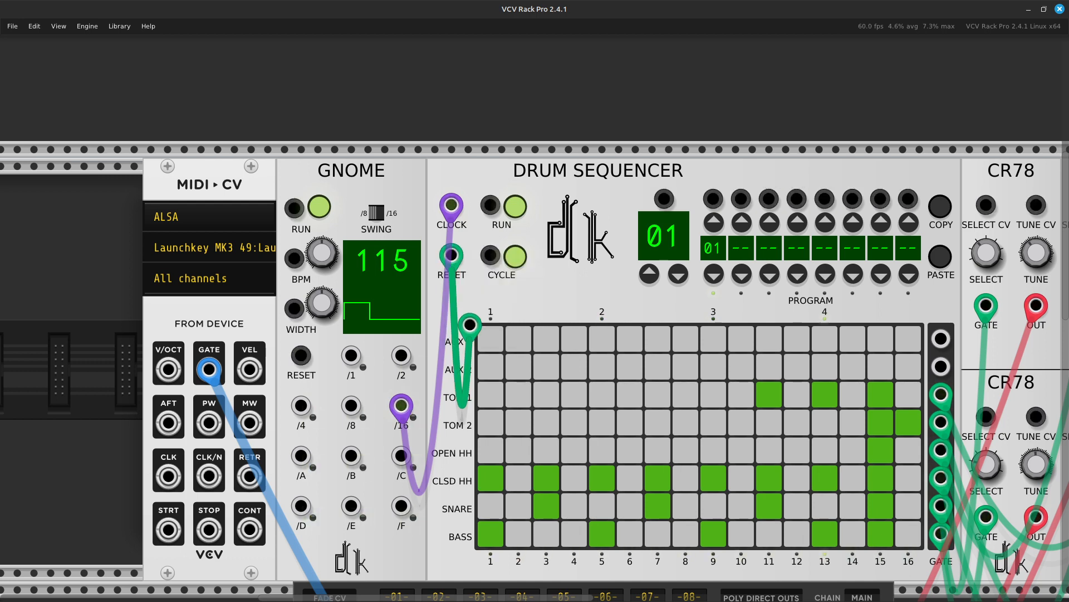
{"action": "scroll", "coordinate": [422, 367], "scroll_direction": "left", "scroll_amount": 2}
{"action": "scroll", "coordinate": [422, 367], "scroll_direction": "left", "scroll_amount": 1}
{"action": "left_click", "coordinate": [351, 368]}
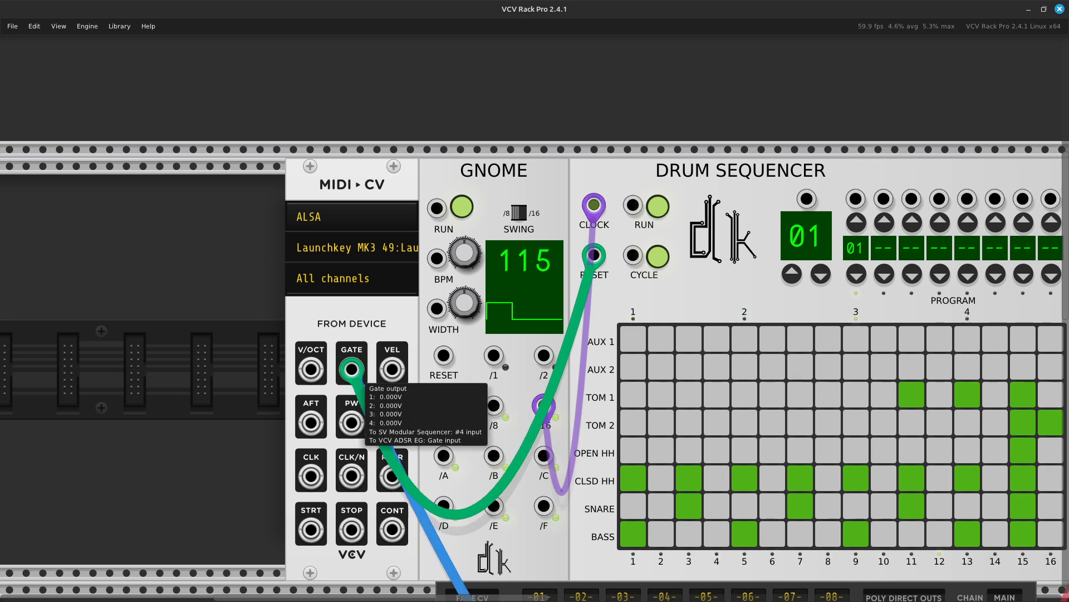
{"action": "key", "text": "Right"}
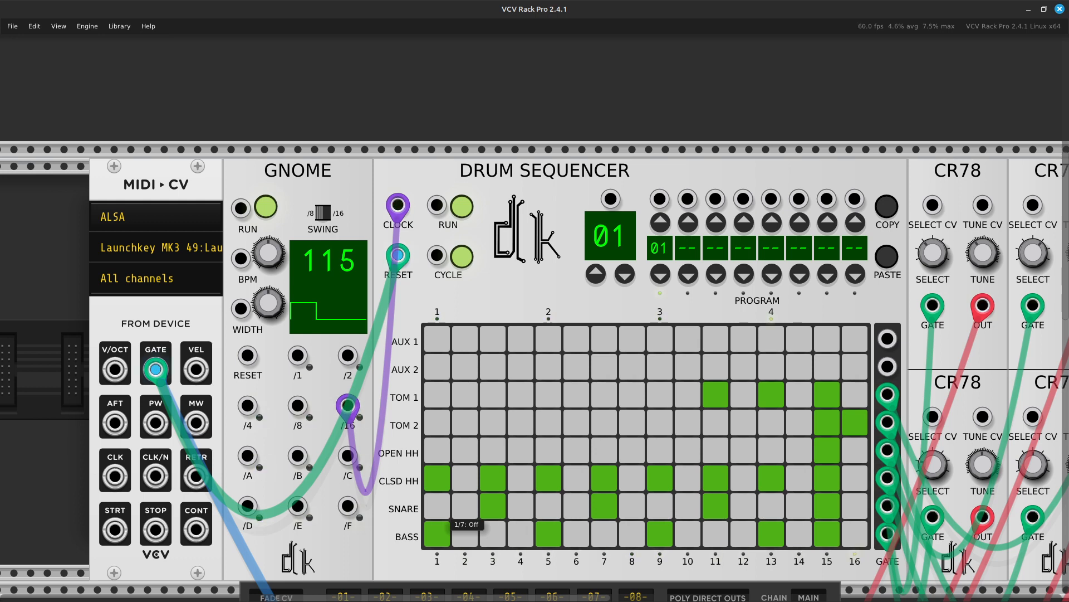
Set the MIDI-CV module's polyphony channels to Monophonic
{"action": "scroll", "coordinate": [568, 384], "scroll_direction": "left", "scroll_amount": 5}
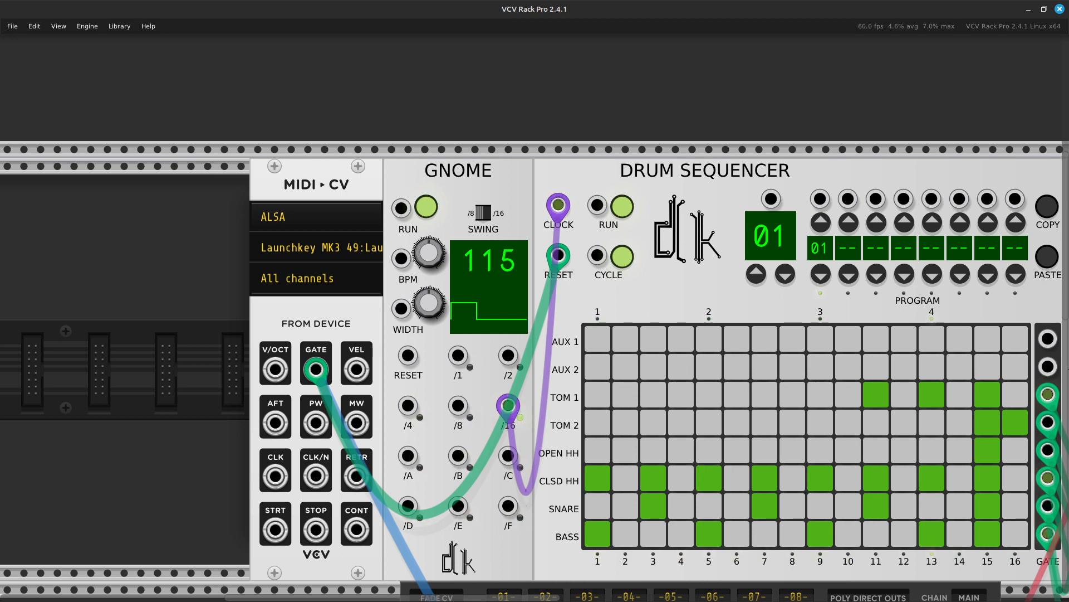
{"action": "right_click", "coordinate": [308, 317]}
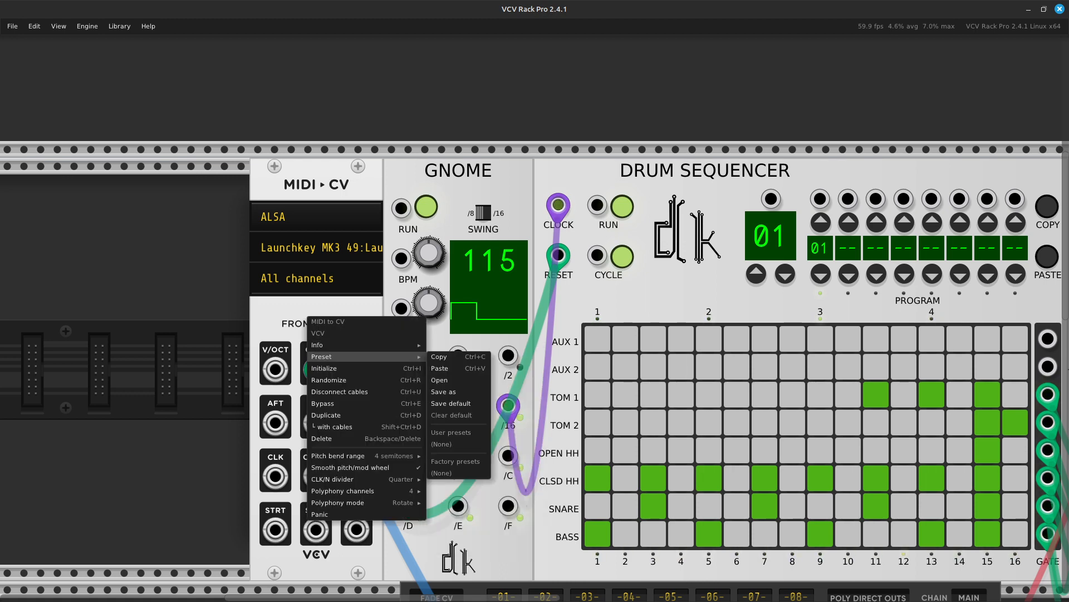
{"action": "mouse_move", "coordinate": [357, 491]}
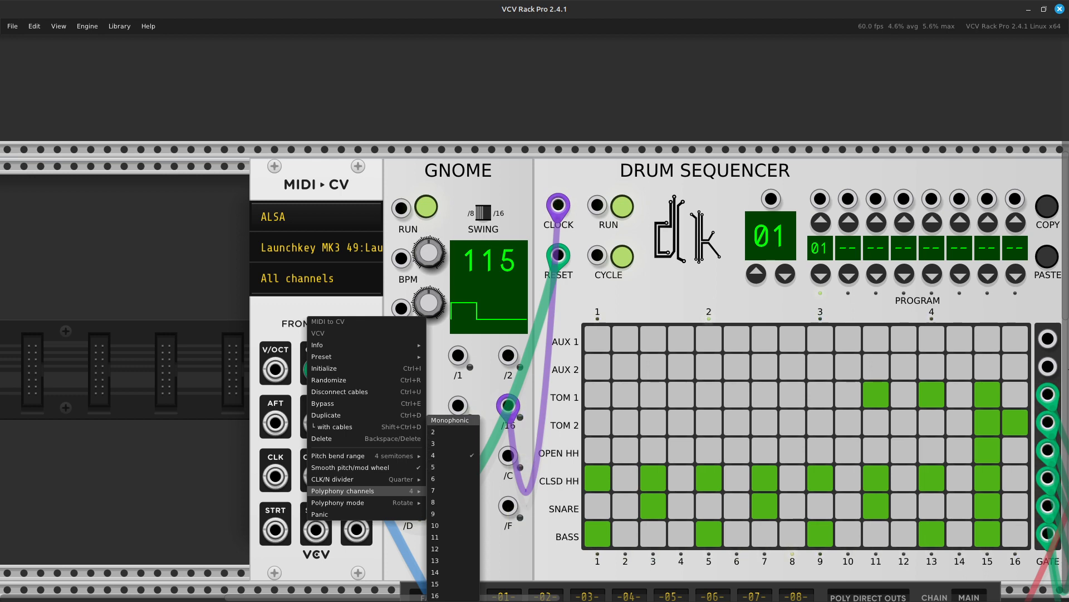
{"action": "left_click", "coordinate": [450, 419]}
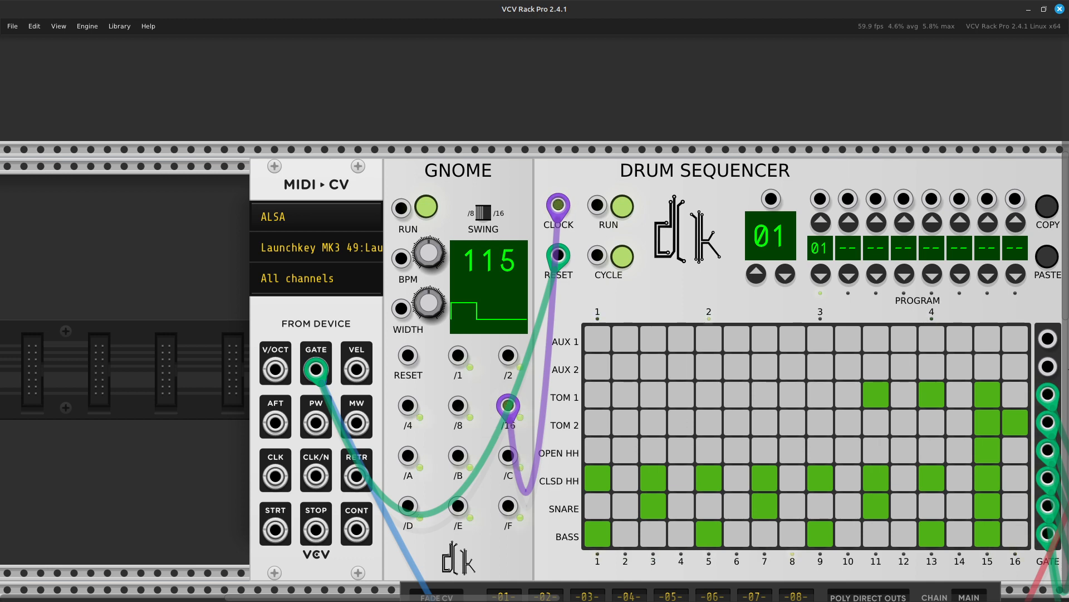
{"action": "key", "text": "Right"}
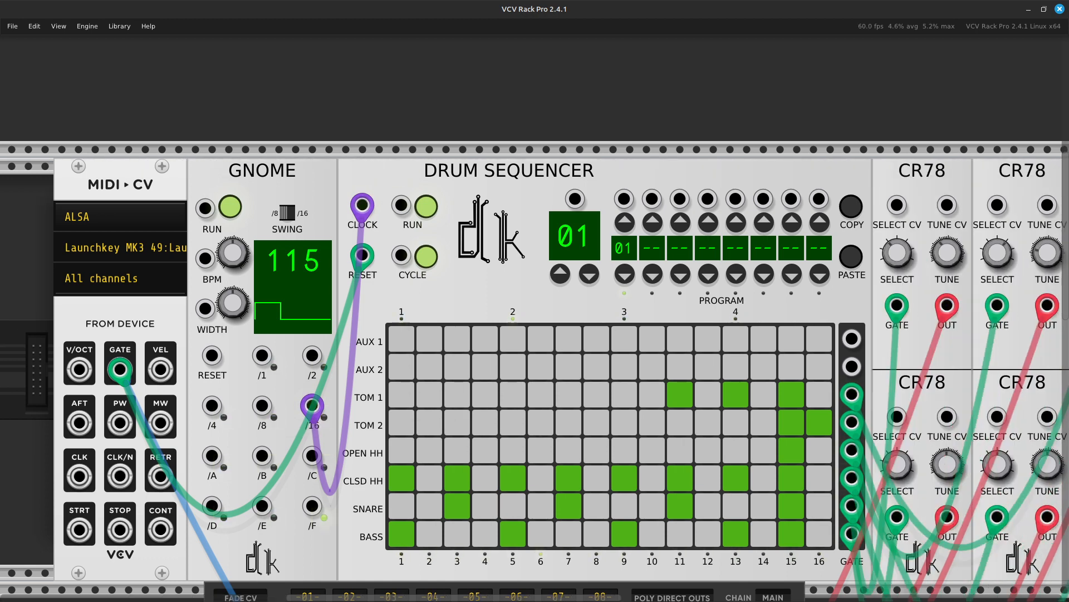
Try a green cable between the Gnome's RUN input and the MIDI-CV GATE output, and remove it
{"action": "key", "text": "Left"}
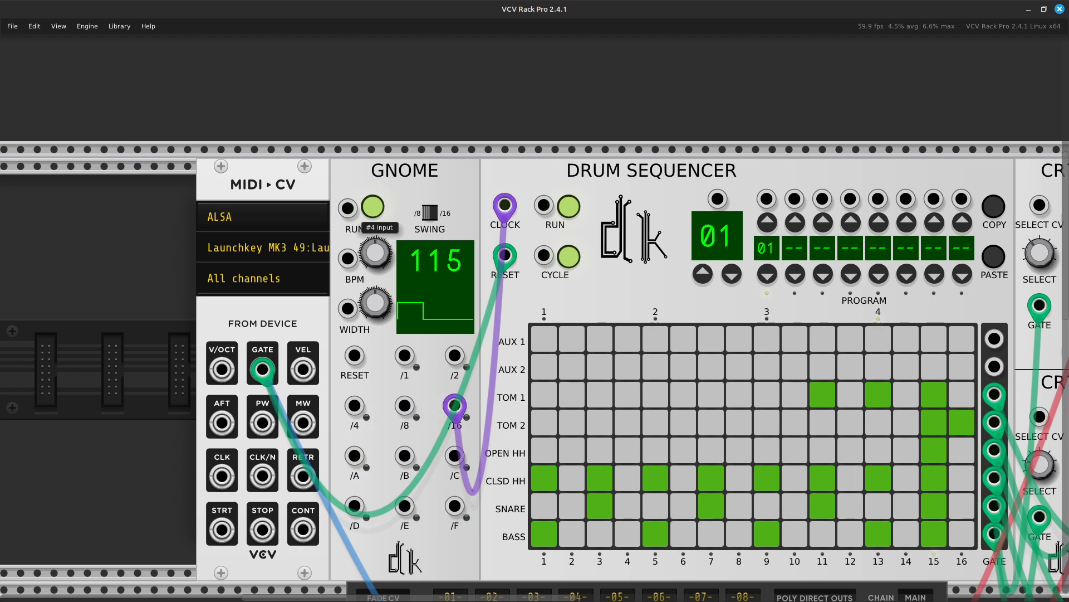
{"action": "right_click", "coordinate": [347, 210]}
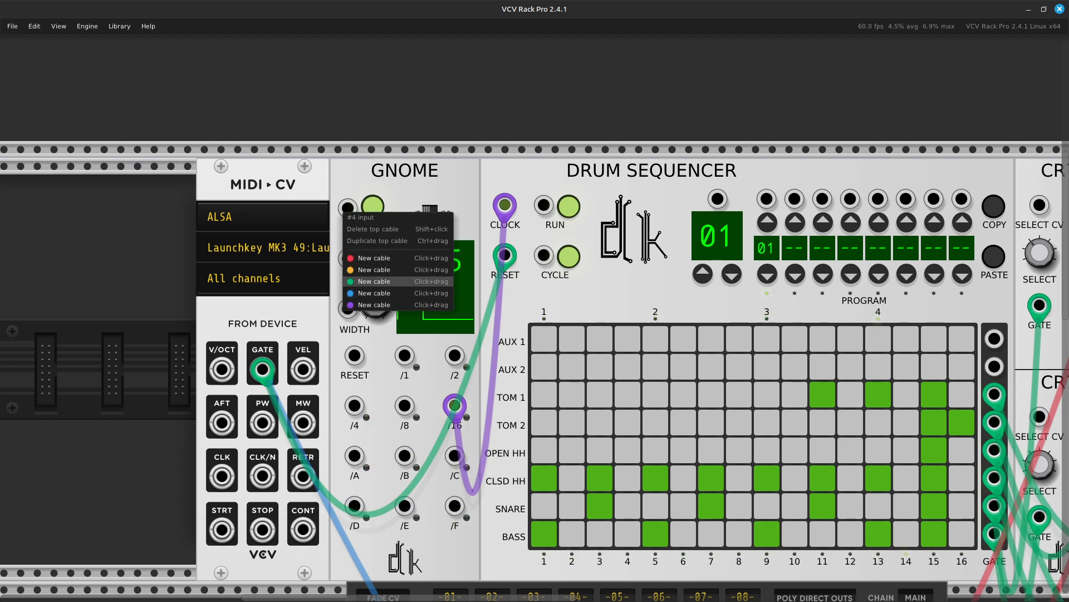
{"action": "left_click", "coordinate": [363, 281]}
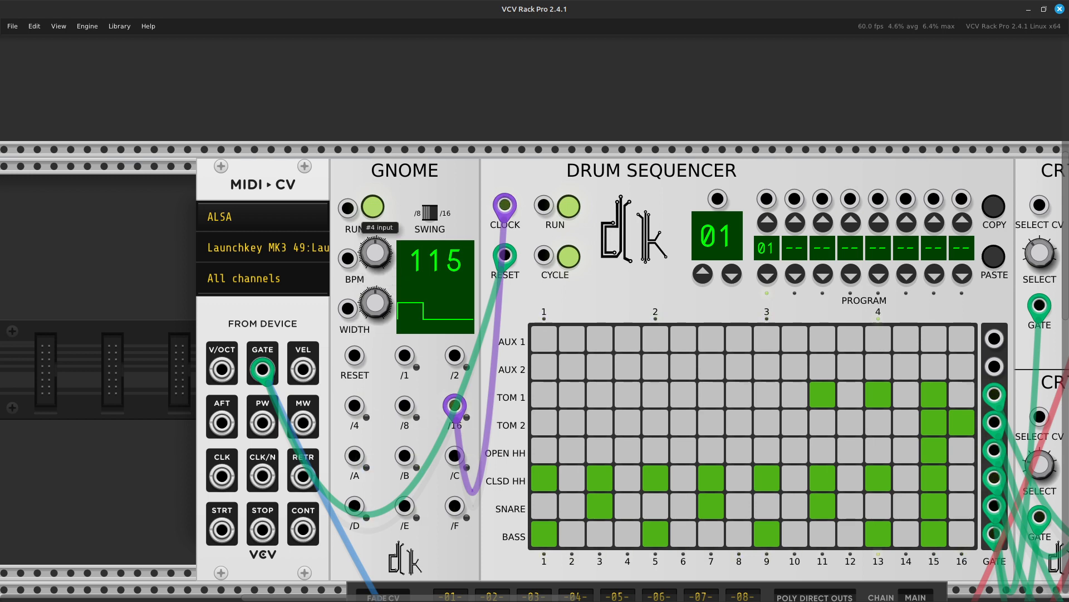
{"action": "right_click", "coordinate": [344, 213]}
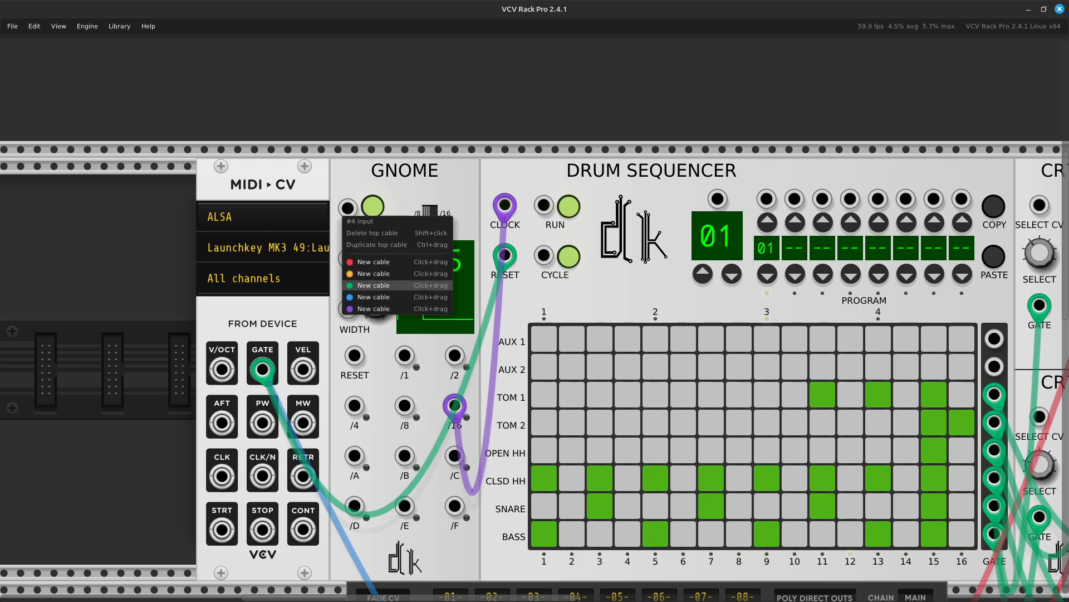
{"action": "left_click", "coordinate": [364, 284]}
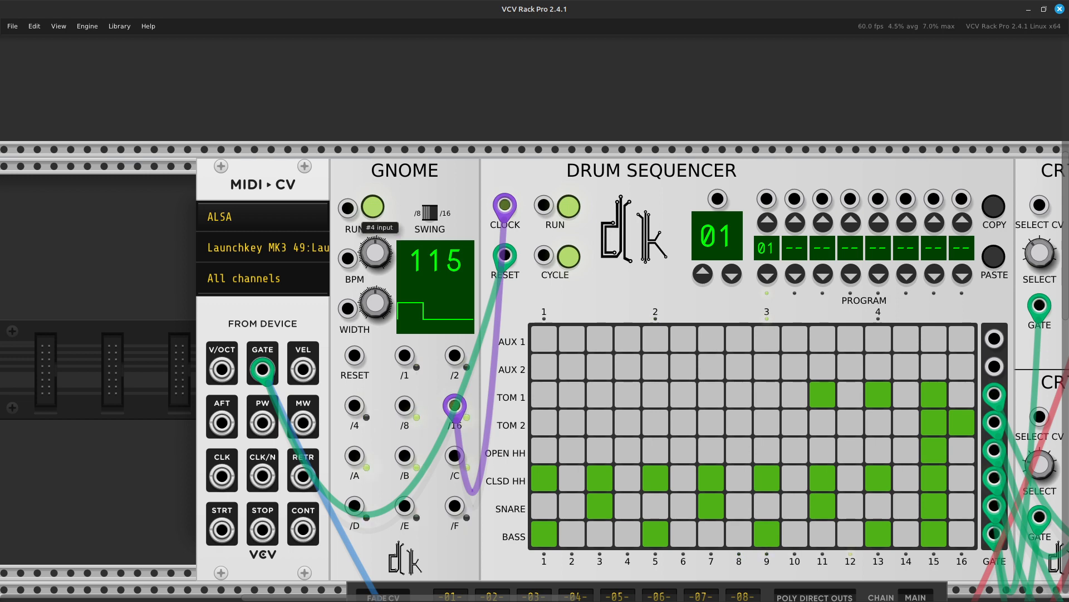
{"action": "right_click", "coordinate": [345, 213]}
{"action": "left_click_drag", "start_coordinate": [375, 281], "coordinate": [263, 369]}
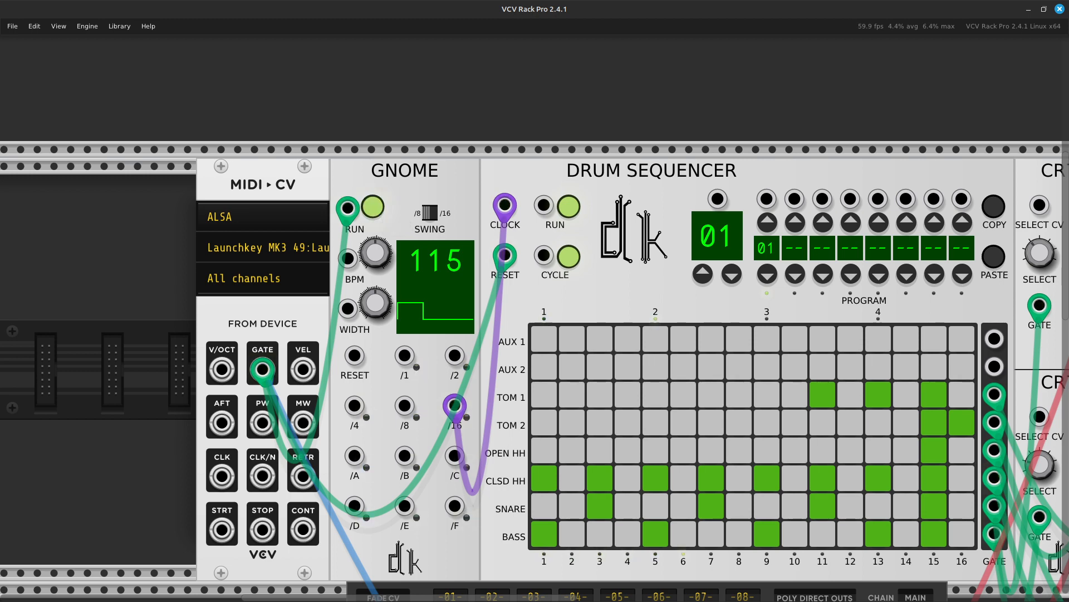
{"action": "left_click_drag", "start_coordinate": [347, 207], "coordinate": [158, 210]}
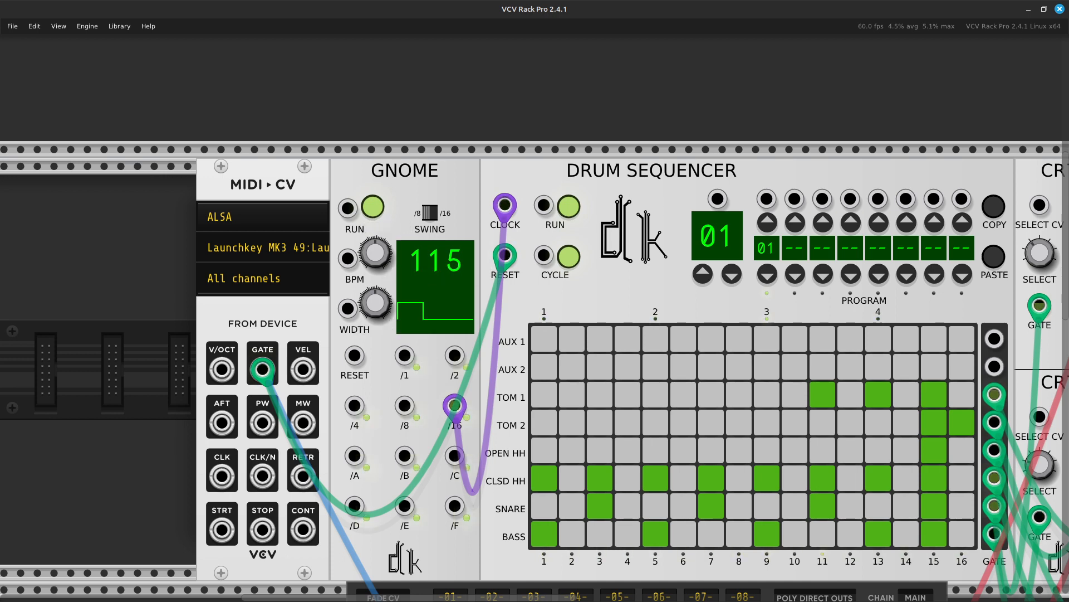
Connect a new green cable from the Gnome's RESET input to the MIDI-CV GATE output
{"action": "mouse_move", "coordinate": [376, 303]}
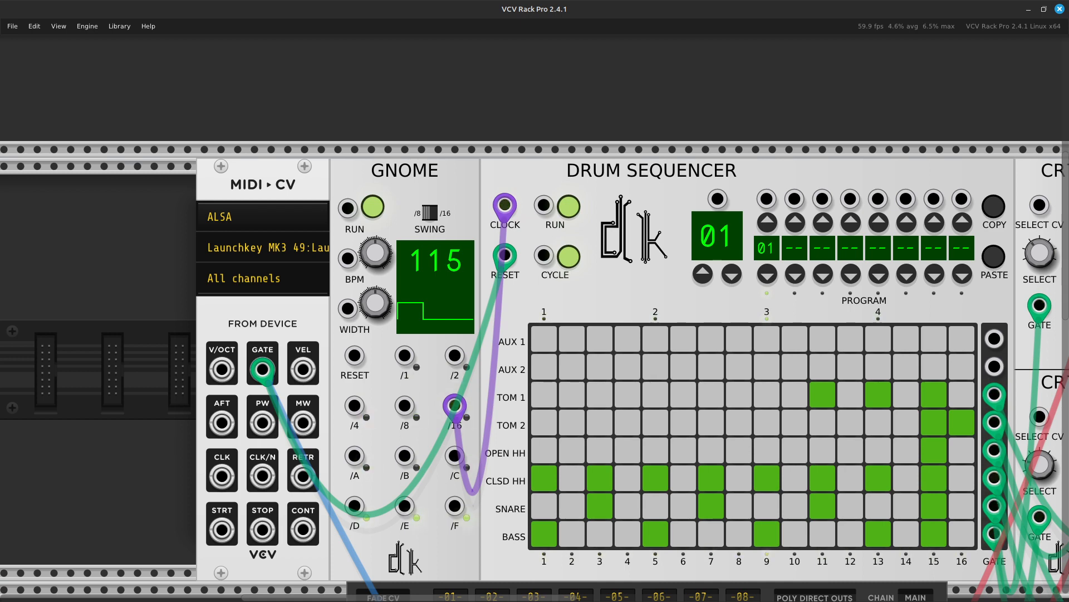
{"action": "right_click", "coordinate": [356, 361]}
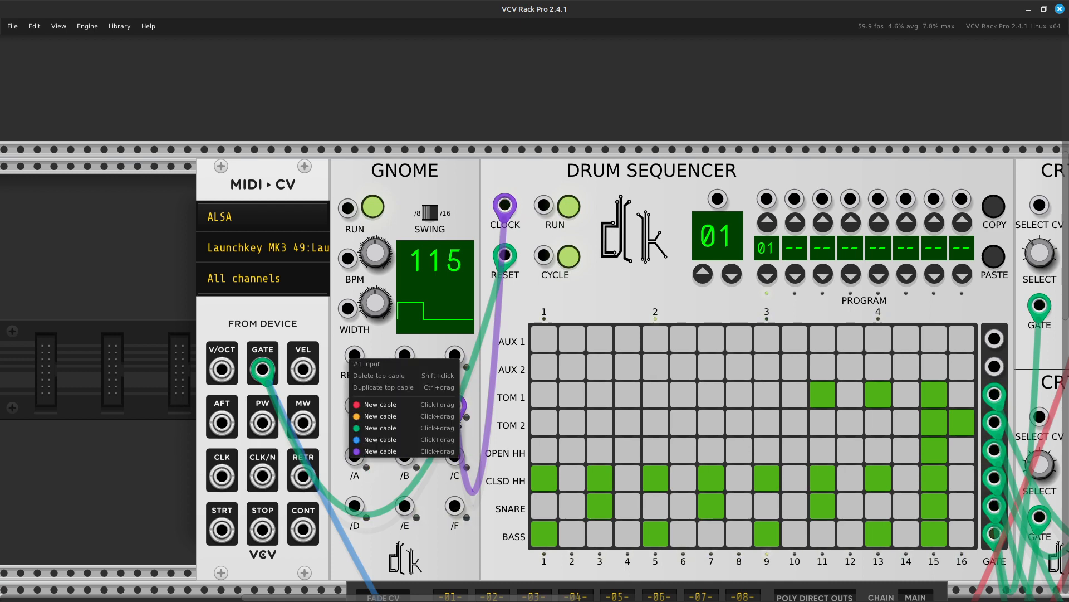
{"action": "left_click", "coordinate": [368, 428]}
{"action": "left_click", "coordinate": [304, 424]}
{"action": "left_click_drag", "start_coordinate": [304, 424], "coordinate": [266, 372]}
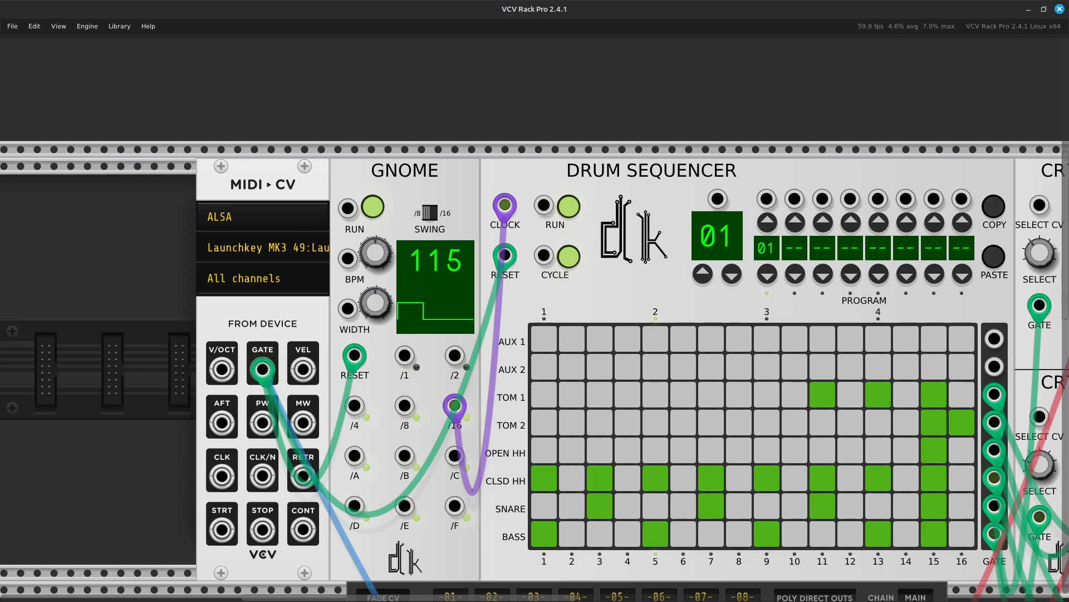
Examine the patch from the drum sequencer across the CR78 voices, ADSR envelope and Stereo Strip to the audio output
{"action": "scroll", "coordinate": [693, 429], "scroll_direction": "right", "scroll_amount": 5}
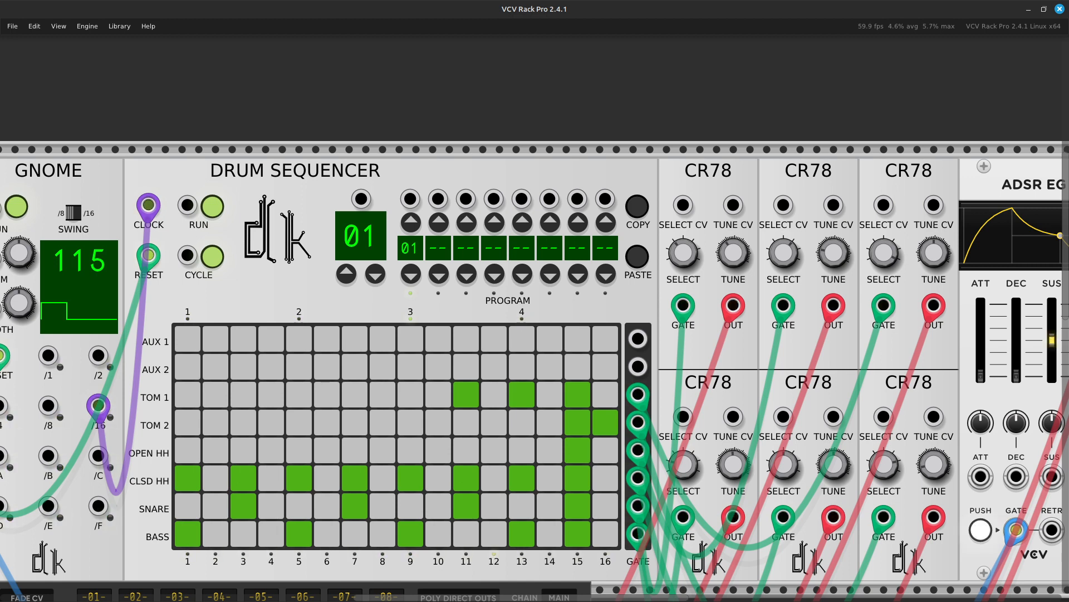
{"action": "key", "text": "Right"}
{"action": "key", "text": "Right"}
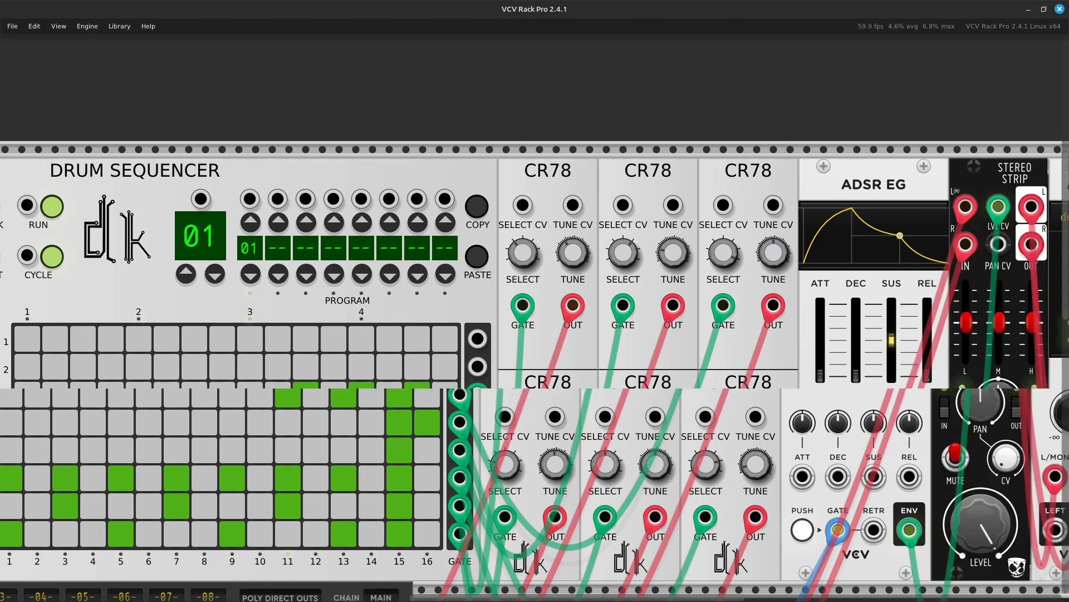
{"action": "key", "text": "Down"}
{"action": "key", "text": "Right"}
{"action": "key", "text": "Up"}
{"action": "key", "text": "Up"}
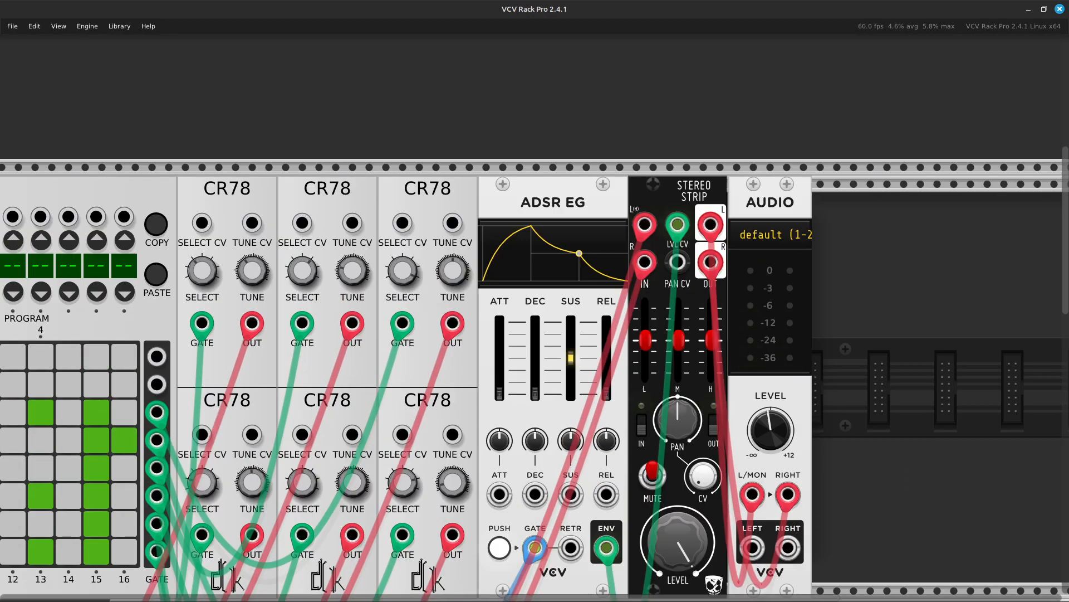
{"action": "key", "text": "Right"}
{"action": "key", "text": "Down"}
{"action": "key", "text": "Up"}
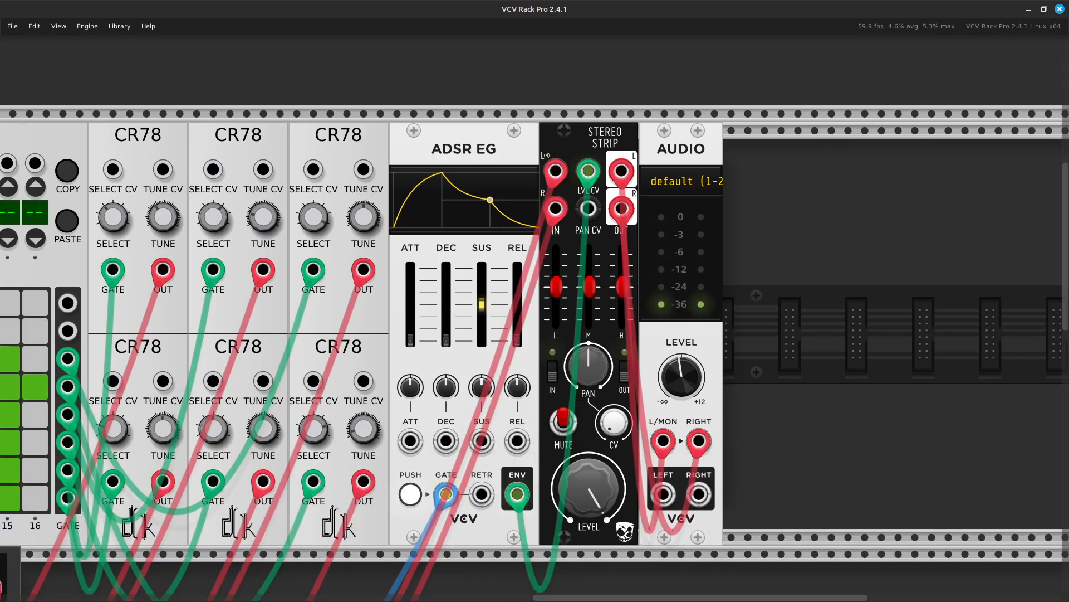
{"action": "scroll", "coordinate": [534, 300], "scroll_direction": "down", "scroll_amount": 5}
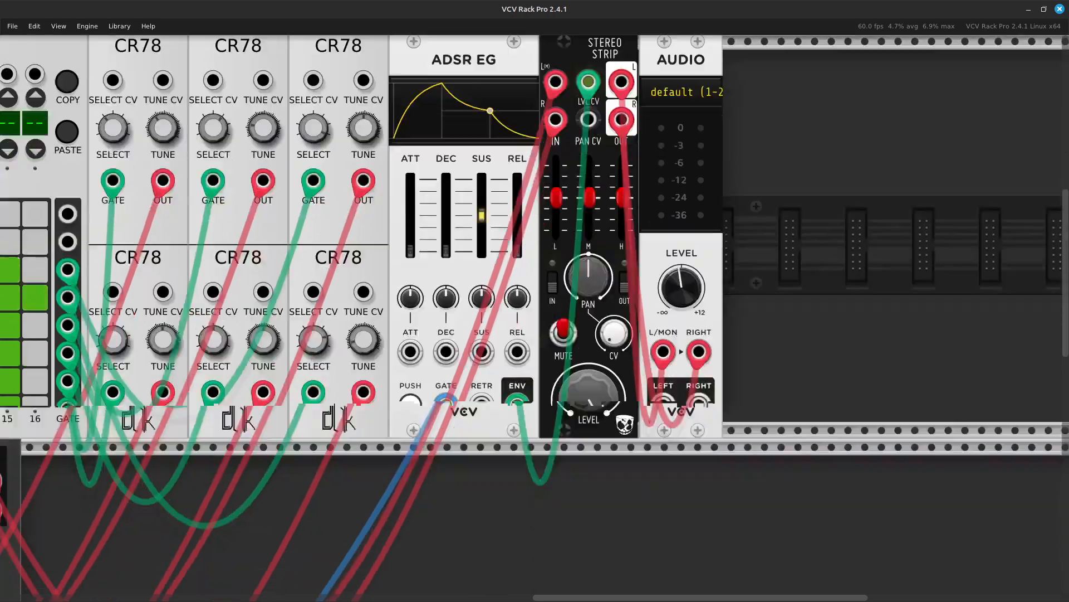
On the mixer, pan channel 2 right to about 20%, channel 3 left, and channel 4 left to about 29%
{"action": "scroll", "coordinate": [535, 301], "scroll_direction": "left", "scroll_amount": 10}
{"action": "scroll", "coordinate": [534, 300], "scroll_direction": "left", "scroll_amount": 6}
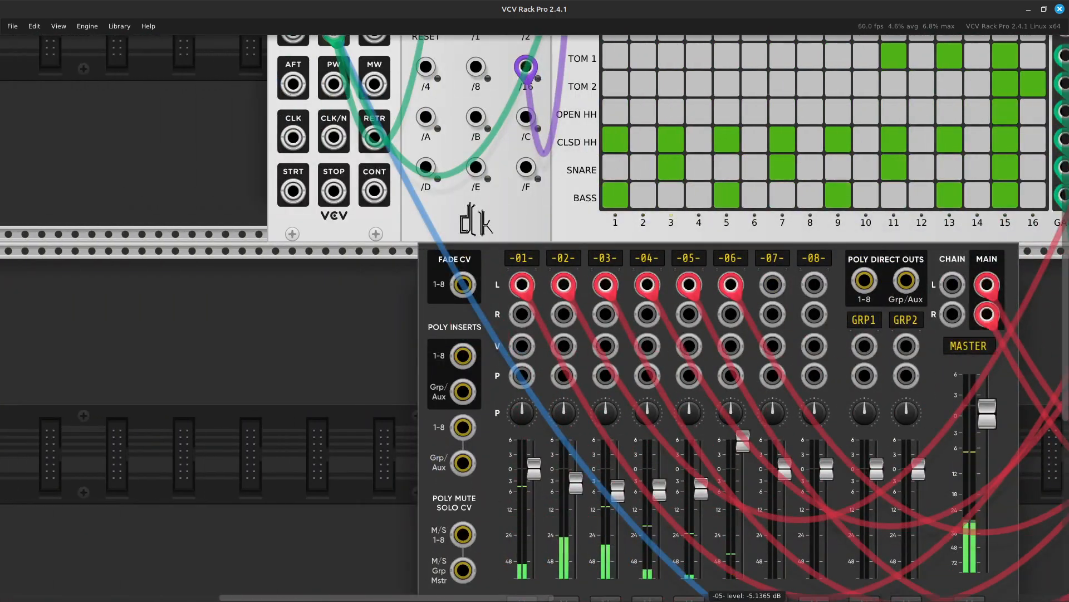
{"action": "scroll", "coordinate": [534, 301], "scroll_direction": "down", "scroll_amount": 6}
{"action": "scroll", "coordinate": [535, 301], "scroll_direction": "up", "scroll_amount": 4}
{"action": "scroll", "coordinate": [535, 301], "scroll_direction": "right", "scroll_amount": 4}
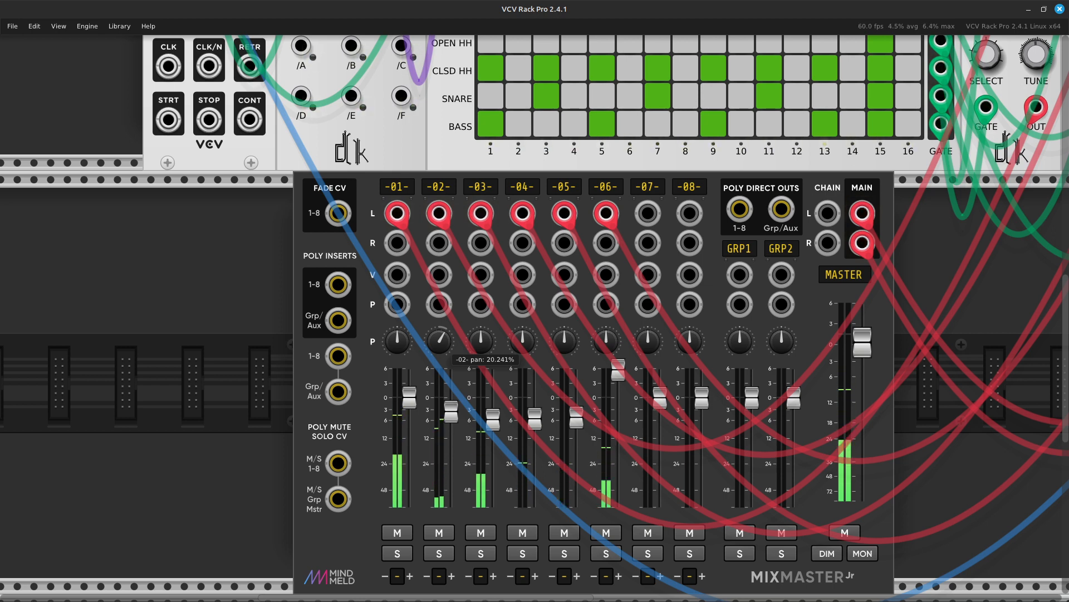
{"action": "mouse_move", "coordinate": [482, 342]}
{"action": "left_click_drag", "start_coordinate": [482, 342], "coordinate": [483, 351]}
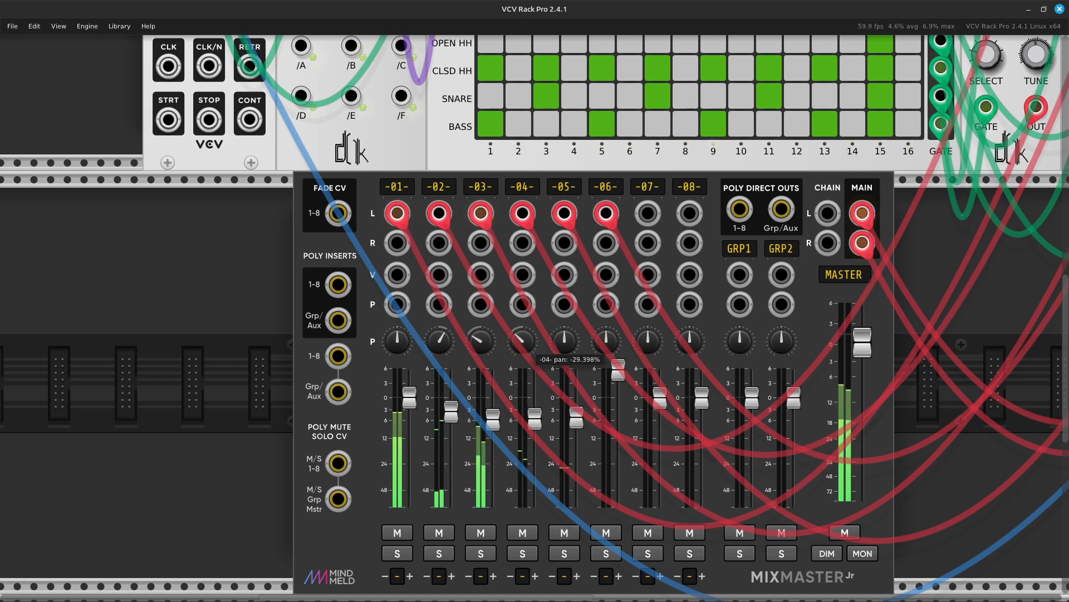
{"action": "mouse_move", "coordinate": [652, 348]}
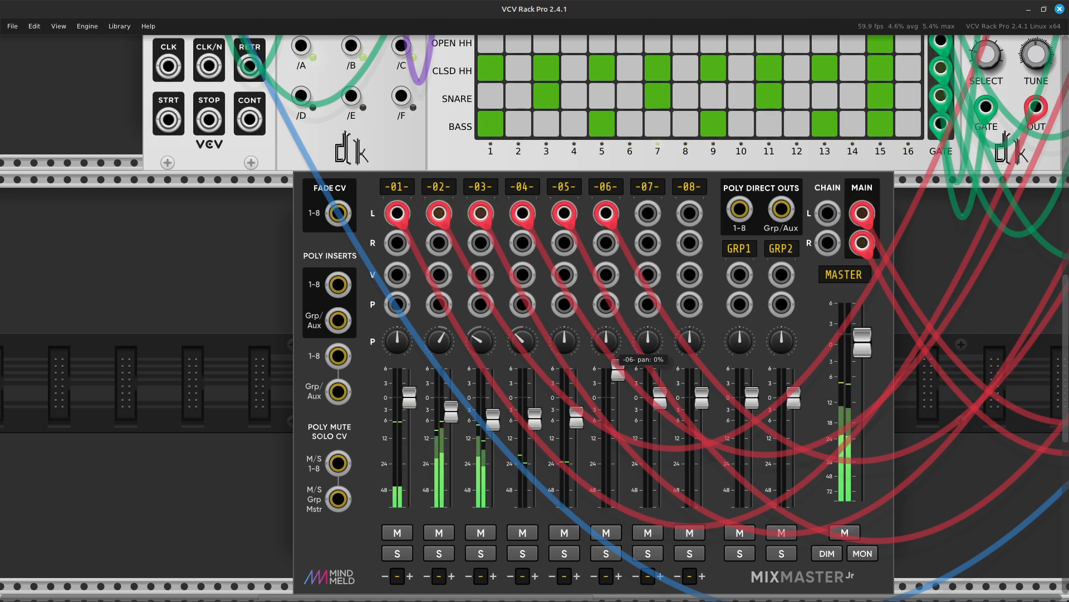
{"action": "mouse_move", "coordinate": [608, 348]}
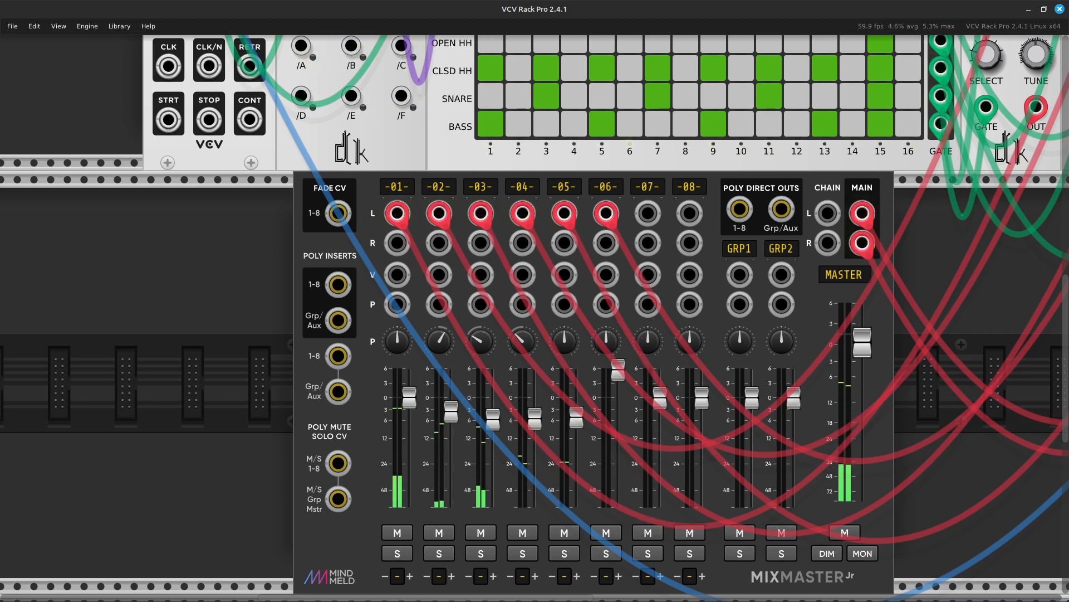
Balance the mixer levels: lower channel 2, set channel 4 to about -10.2 dB and channel 5 to about 2.7 dB
{"action": "mouse_move", "coordinate": [451, 510]}
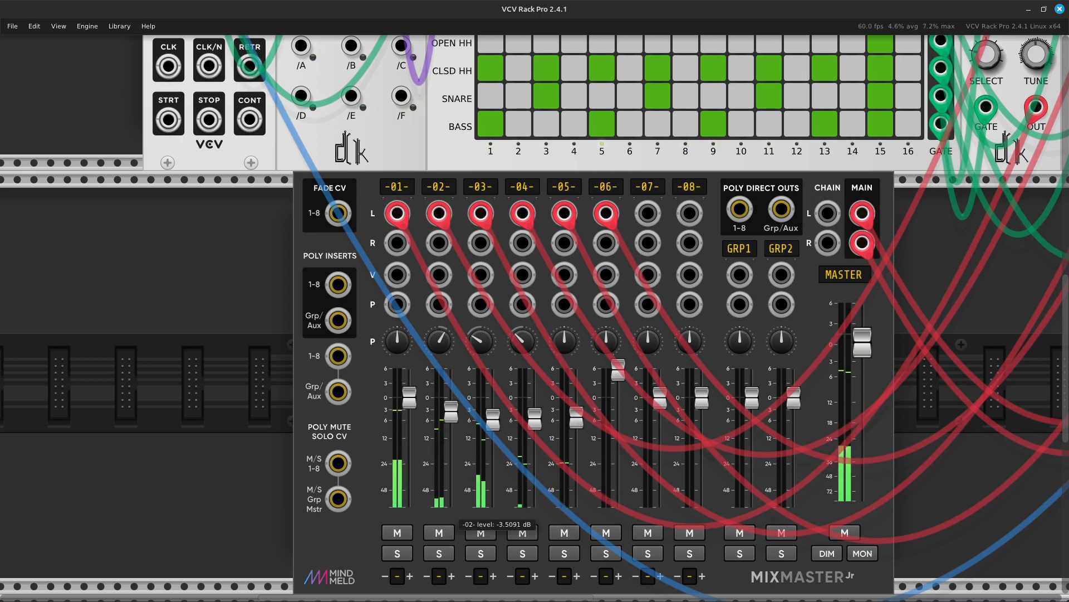
{"action": "left_click_drag", "start_coordinate": [451, 416], "coordinate": [451, 421]}
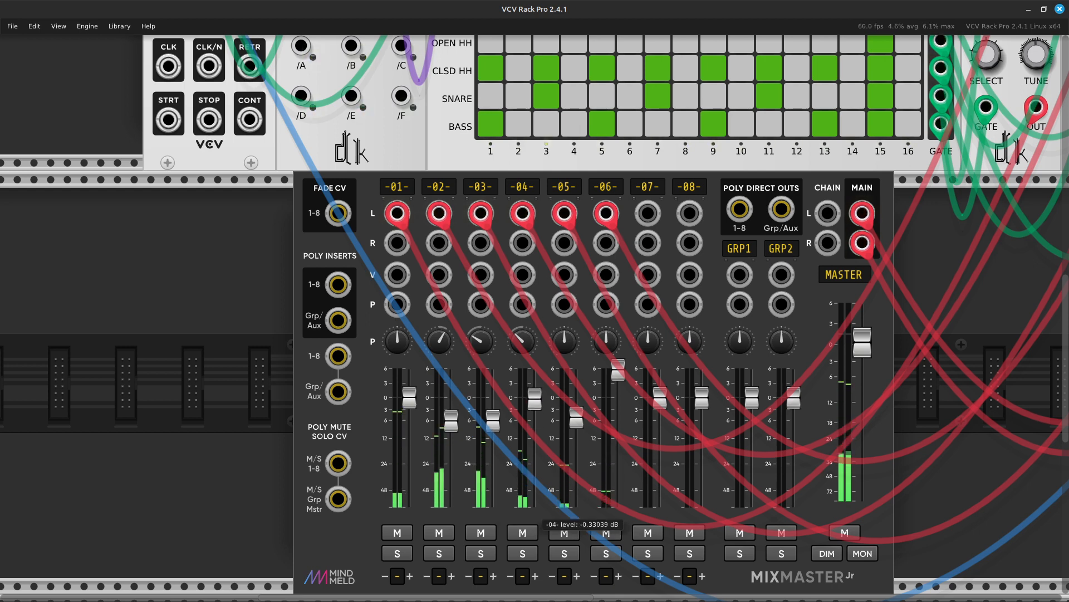
{"action": "left_click_drag", "start_coordinate": [535, 398], "coordinate": [577, 424]}
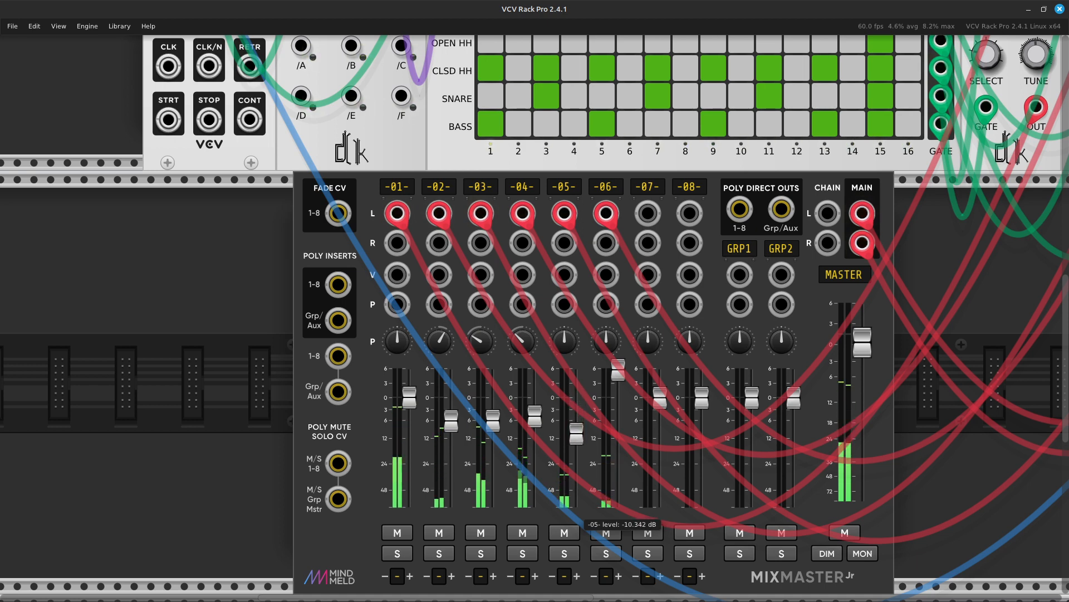
{"action": "left_click_drag", "start_coordinate": [576, 444], "coordinate": [577, 411]}
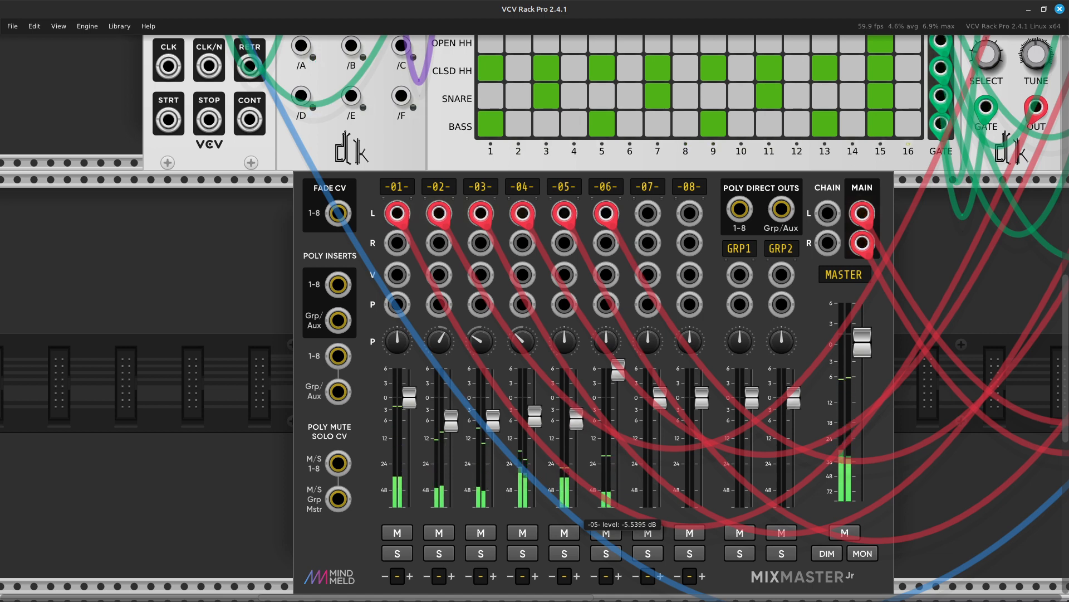
{"action": "left_click_drag", "start_coordinate": [576, 417], "coordinate": [577, 385]}
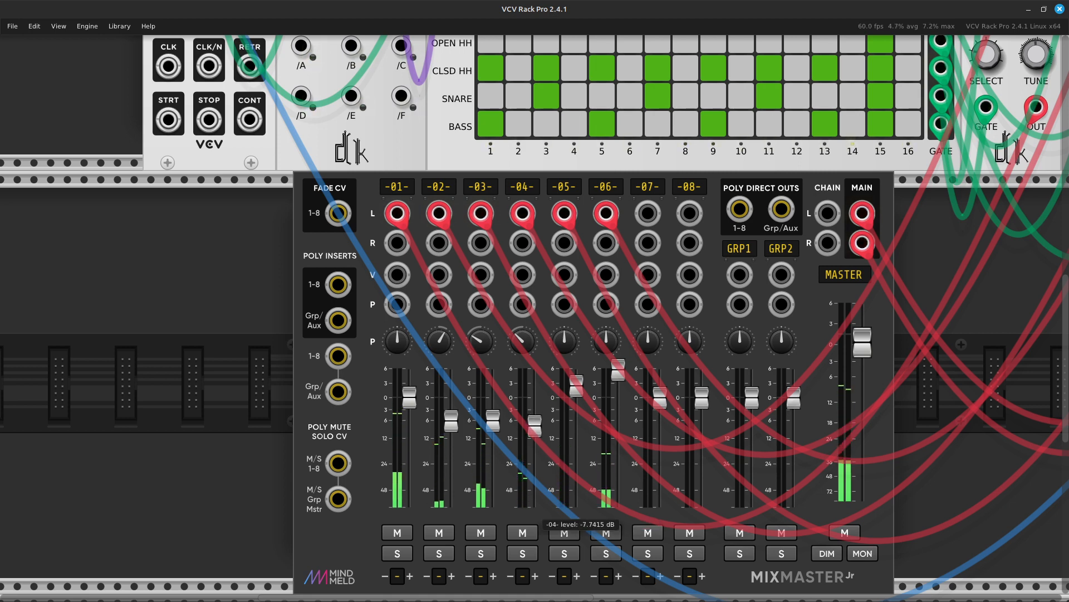
{"action": "left_click_drag", "start_coordinate": [534, 426], "coordinate": [535, 434]}
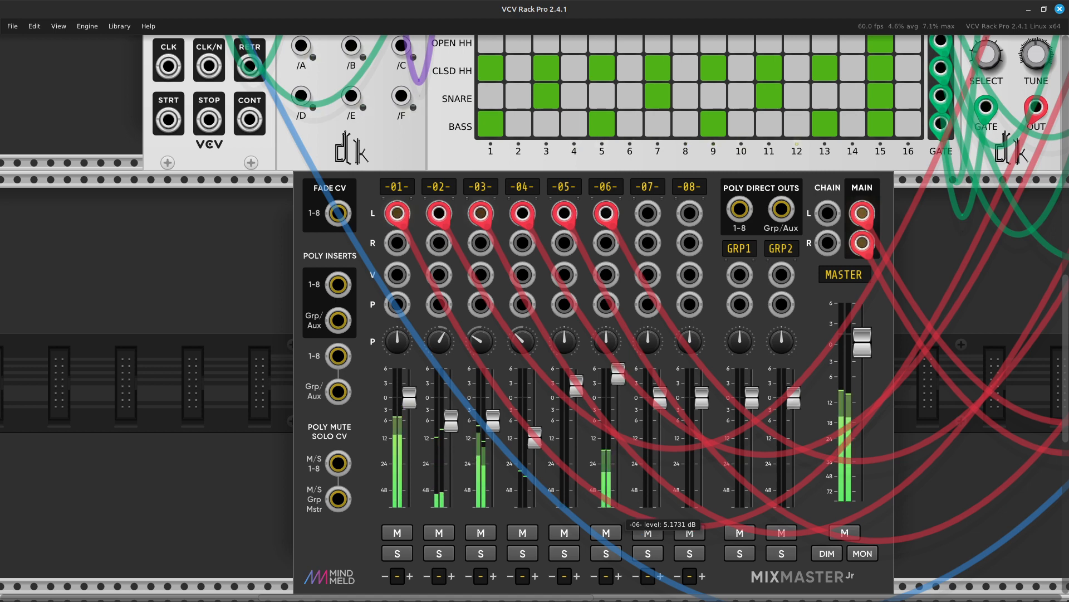
{"action": "left_click_drag", "start_coordinate": [535, 438], "coordinate": [535, 434]}
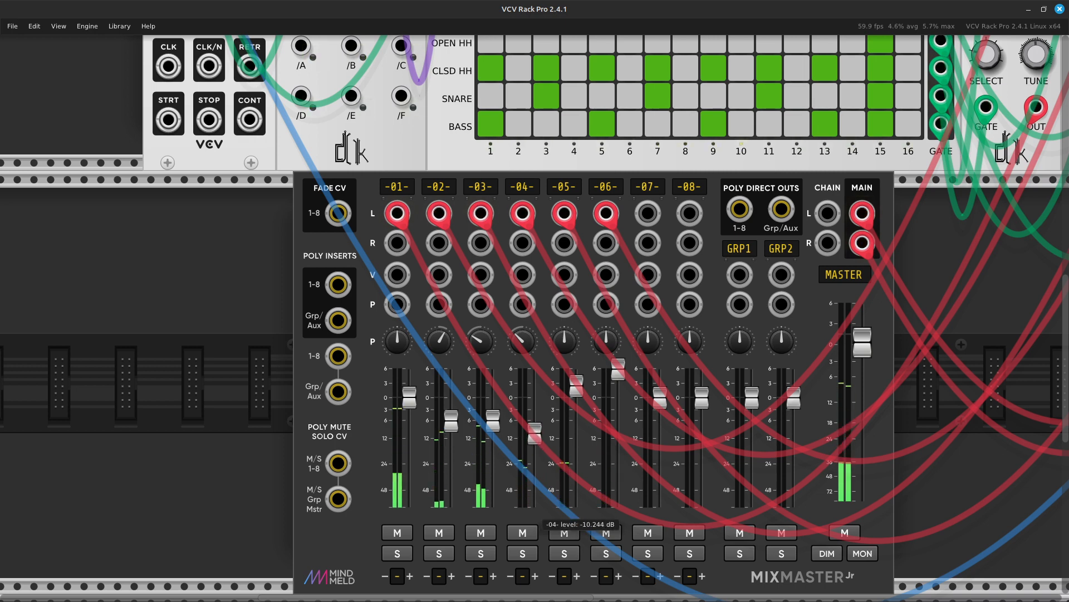
{"action": "mouse_move", "coordinate": [577, 385]}
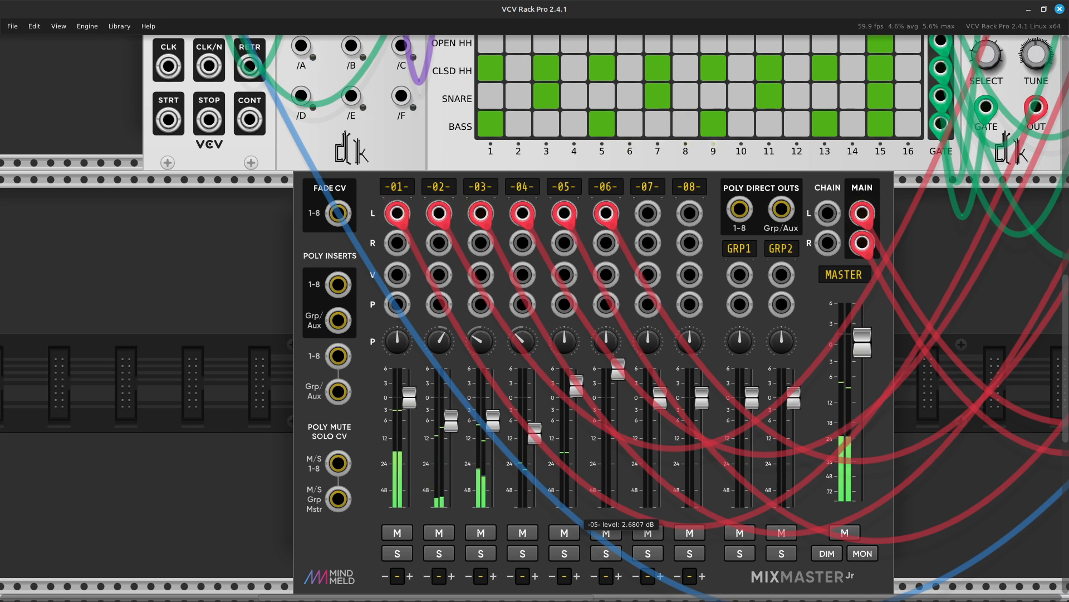
Raise the mixer's master level to its maximum of about 6 dB
{"action": "key", "text": "Right"}
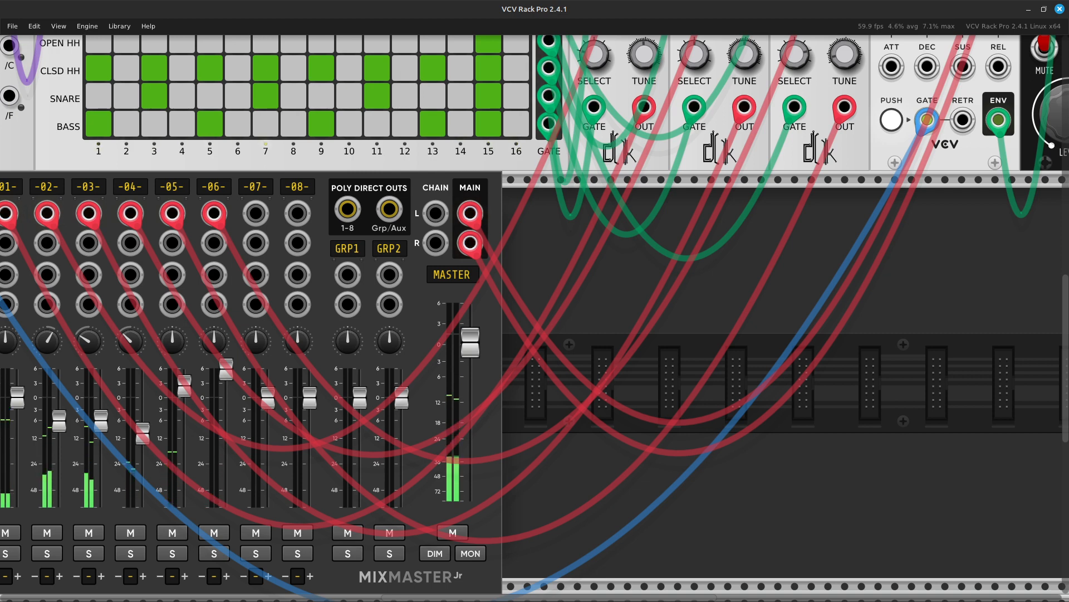
{"action": "left_click_drag", "start_coordinate": [471, 342], "coordinate": [471, 303]}
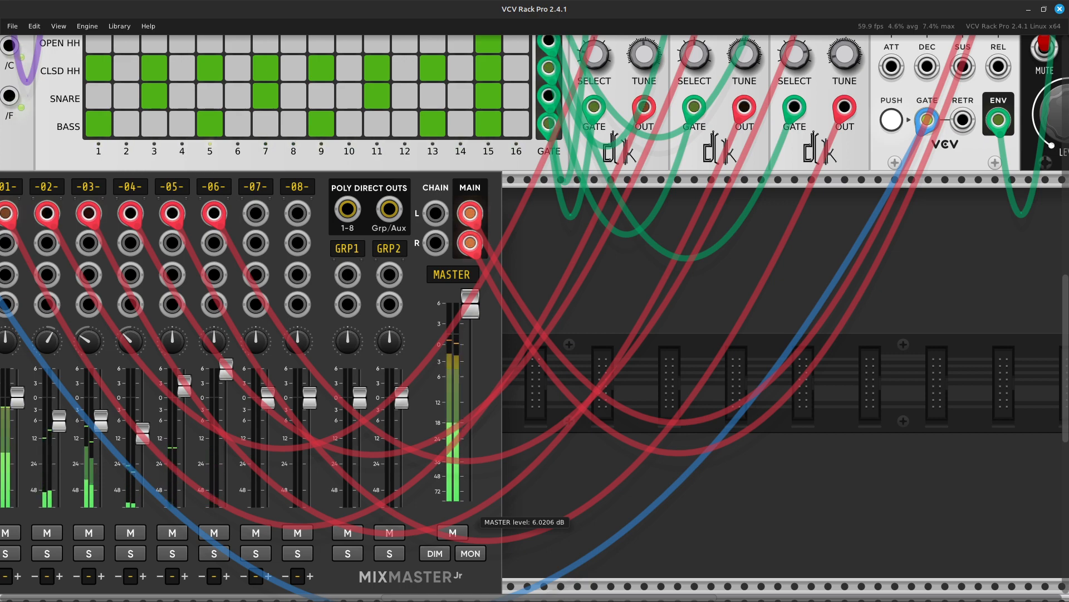
{"action": "key", "text": "Left"}
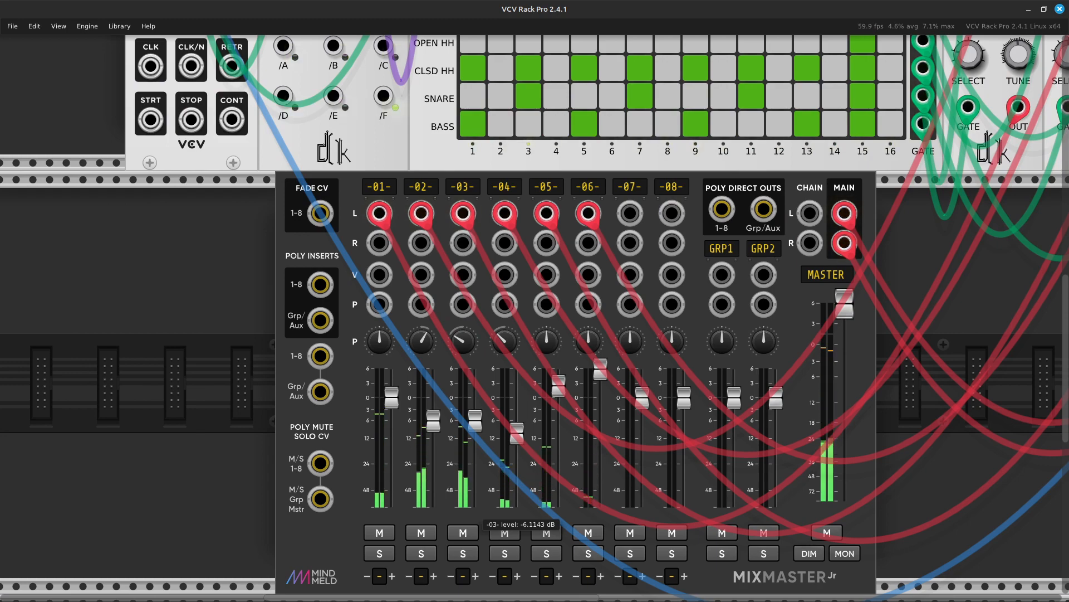
Check the Stereo Strip and audio output meters, and inspect the mixer's channel inputs and levels
{"action": "key", "text": "Right"}
{"action": "key", "text": "Right"}
{"action": "key", "text": "Up"}
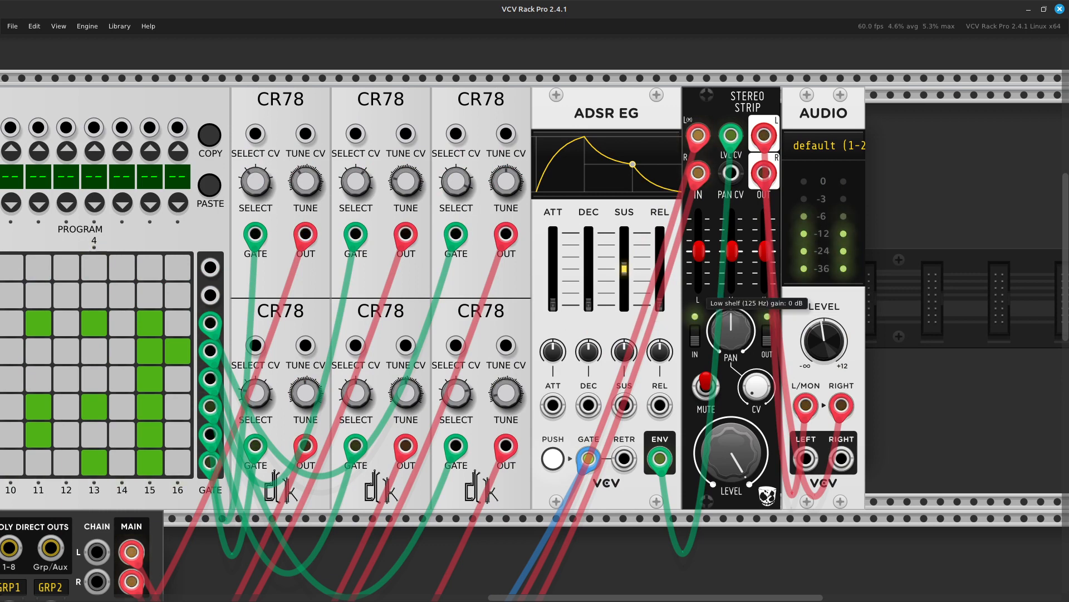
{"action": "scroll", "coordinate": [415, 315], "scroll_direction": "down", "scroll_amount": 5}
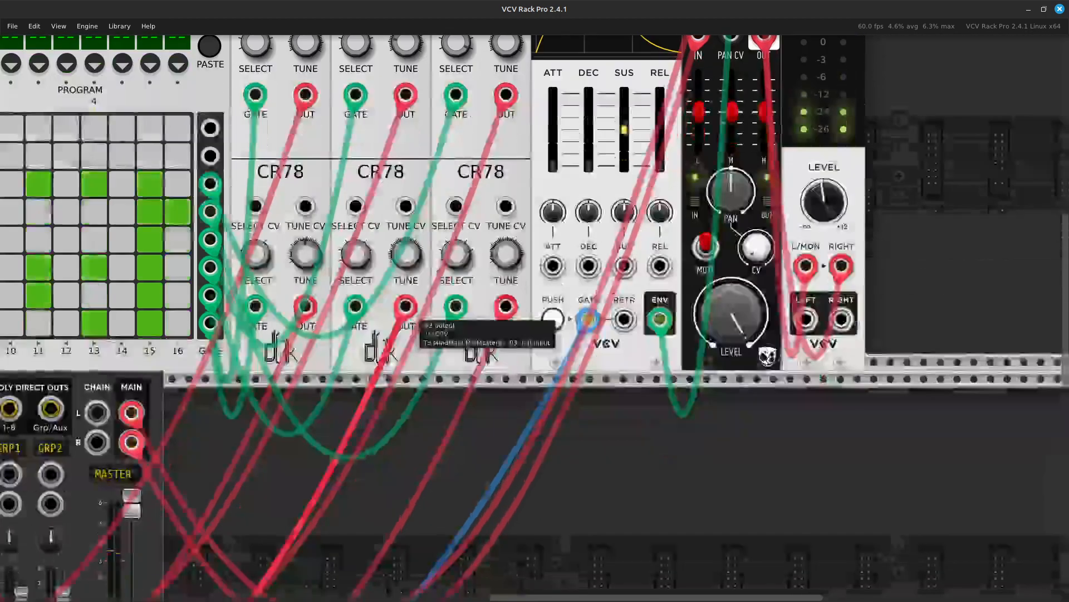
{"action": "scroll", "coordinate": [415, 315], "scroll_direction": "down", "scroll_amount": 4}
{"action": "key", "text": "Left"}
{"action": "key", "text": "Left"}
{"action": "key", "text": "Left"}
{"action": "key", "text": "Left"}
{"action": "key", "text": "Left"}
{"action": "key", "text": "Left"}
{"action": "key", "text": "Left"}
{"action": "key", "text": "Left"}
{"action": "key", "text": "Left"}
{"action": "key", "text": "Left"}
{"action": "key", "text": "Left"}
{"action": "key", "text": "Left"}
{"action": "key", "text": "Left"}
{"action": "key", "text": "Left"}
{"action": "key", "text": "Left"}
{"action": "key", "text": "Left"}
{"action": "key", "text": "Left"}
{"action": "key", "text": "Left"}
{"action": "key", "text": "Left"}
{"action": "key", "text": "Left"}
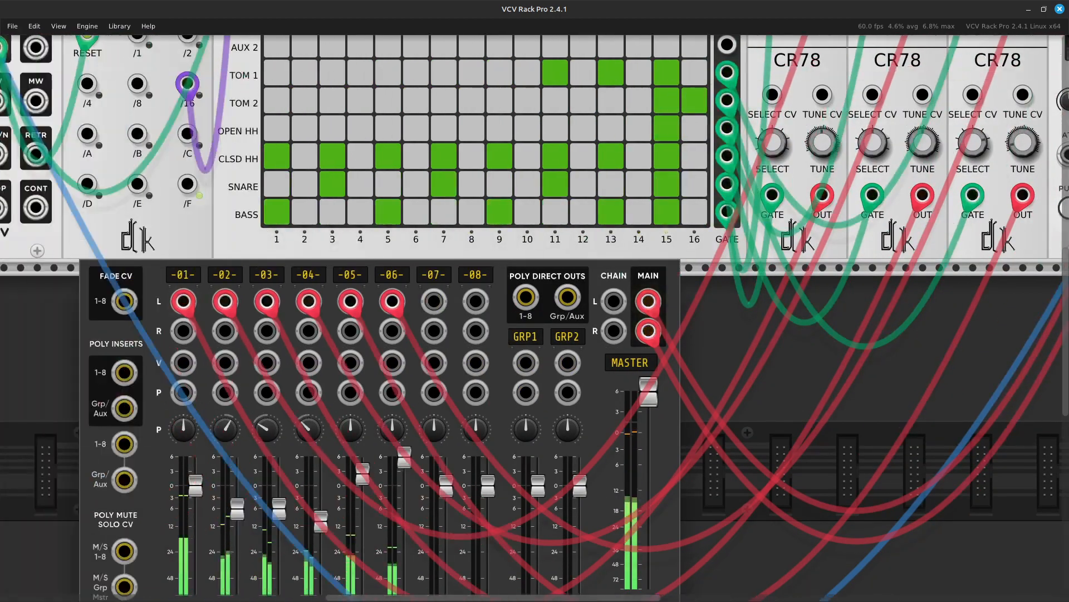
{"action": "key", "text": "Down"}
{"action": "key", "text": "Down"}
{"action": "key", "text": "Down"}
{"action": "key", "text": "Down"}
{"action": "key", "text": "Down"}
{"action": "key", "text": "Down"}
{"action": "key", "text": "Down"}
{"action": "key", "text": "Left"}
{"action": "key", "text": "Left"}
{"action": "key", "text": "Left"}
{"action": "key", "text": "Left"}
{"action": "key", "text": "Left"}
{"action": "key", "text": "Left"}
{"action": "key", "text": "Left"}
{"action": "key", "text": "Left"}
{"action": "key", "text": "Left"}
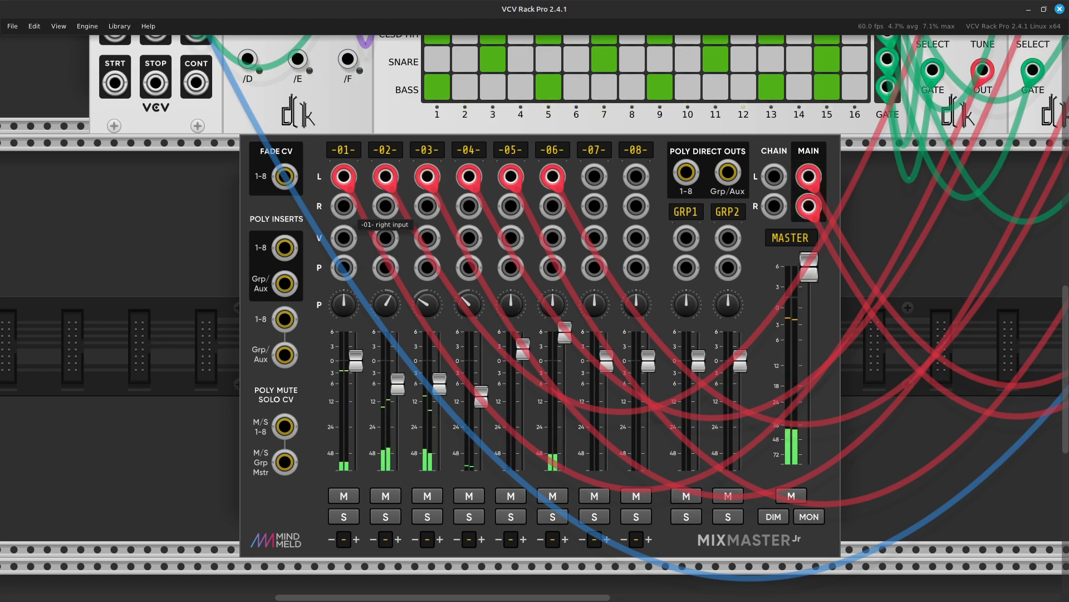
Trace the signal path from the MIDI, clock and drum sequencer modules through the CR78 voices, envelope and output to the mixer's main outputs
{"action": "scroll", "coordinate": [356, 219], "scroll_direction": "up", "scroll_amount": 10}
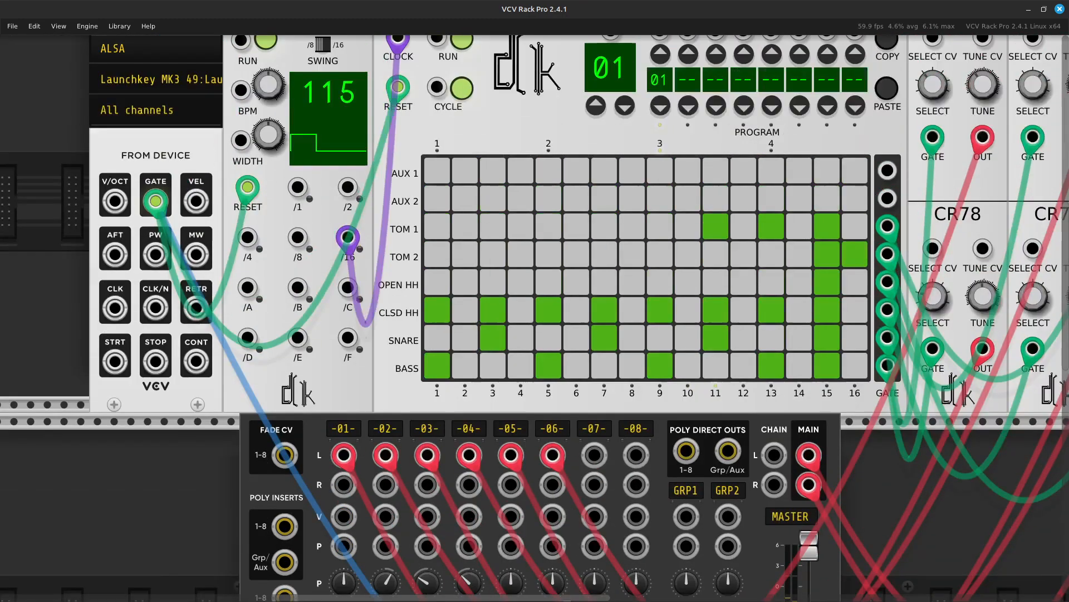
{"action": "scroll", "coordinate": [535, 334], "scroll_direction": "up", "scroll_amount": 4}
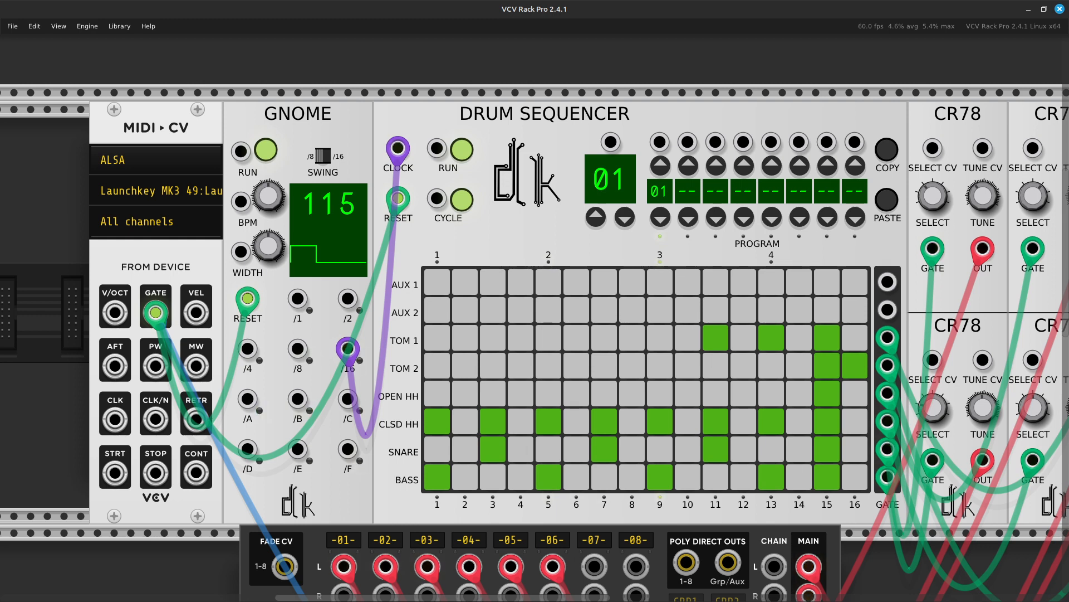
{"action": "scroll", "coordinate": [535, 334], "scroll_direction": "right", "scroll_amount": 15}
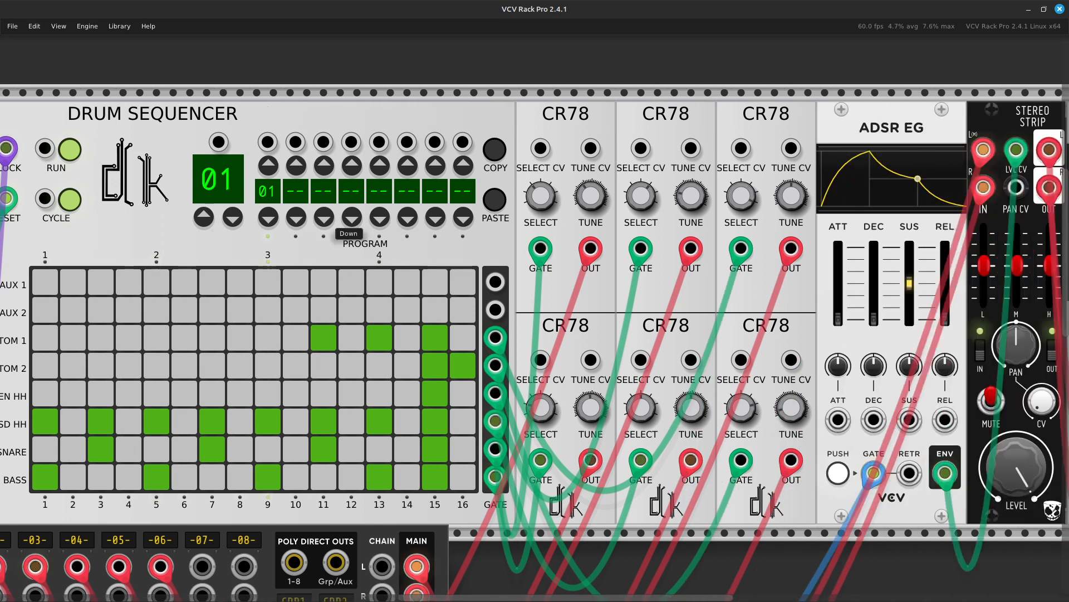
{"action": "scroll", "coordinate": [535, 335], "scroll_direction": "right", "scroll_amount": 4}
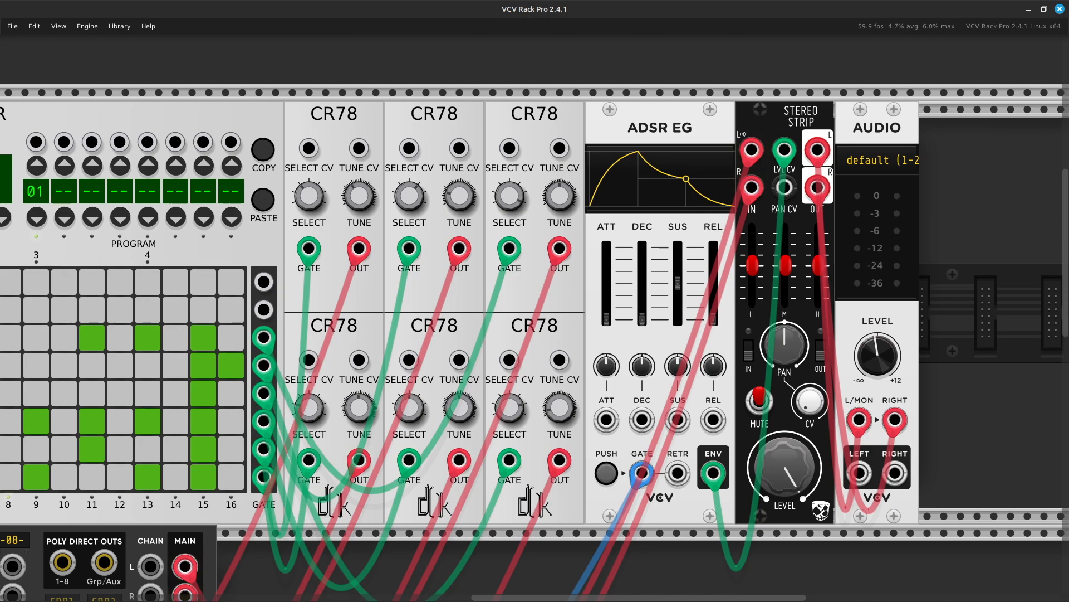
{"action": "key", "text": "Left"}
{"action": "key", "text": "Left"}
{"action": "key", "text": "Left"}
{"action": "key", "text": "Left"}
{"action": "key", "text": "Left"}
{"action": "key", "text": "Left"}
{"action": "key", "text": "Left"}
{"action": "key", "text": "Left"}
{"action": "key", "text": "Left"}
{"action": "key", "text": "Left"}
{"action": "key", "text": "Left"}
{"action": "key", "text": "Left"}
{"action": "key", "text": "Left"}
{"action": "key", "text": "Left"}
{"action": "key", "text": "Left"}
{"action": "key", "text": "Left"}
{"action": "key", "text": "Left"}
{"action": "key", "text": "Left"}
{"action": "key", "text": "Down"}
{"action": "key", "text": "Down"}
{"action": "key", "text": "Down"}
{"action": "key", "text": "Down"}
{"action": "key", "text": "Down"}
{"action": "key", "text": "Down"}
{"action": "key", "text": "Down"}
{"action": "key", "text": "Down"}
{"action": "key", "text": "Down"}
{"action": "key", "text": "Down"}
{"action": "key", "text": "Down"}
{"action": "key", "text": "Down"}
{"action": "key", "text": "Down"}
{"action": "key", "text": "Down"}
{"action": "key", "text": "Down"}
{"action": "key", "text": "Down"}
{"action": "key", "text": "Down"}
{"action": "key", "text": "Down"}
{"action": "key", "text": "Down"}
{"action": "key", "text": "Down"}
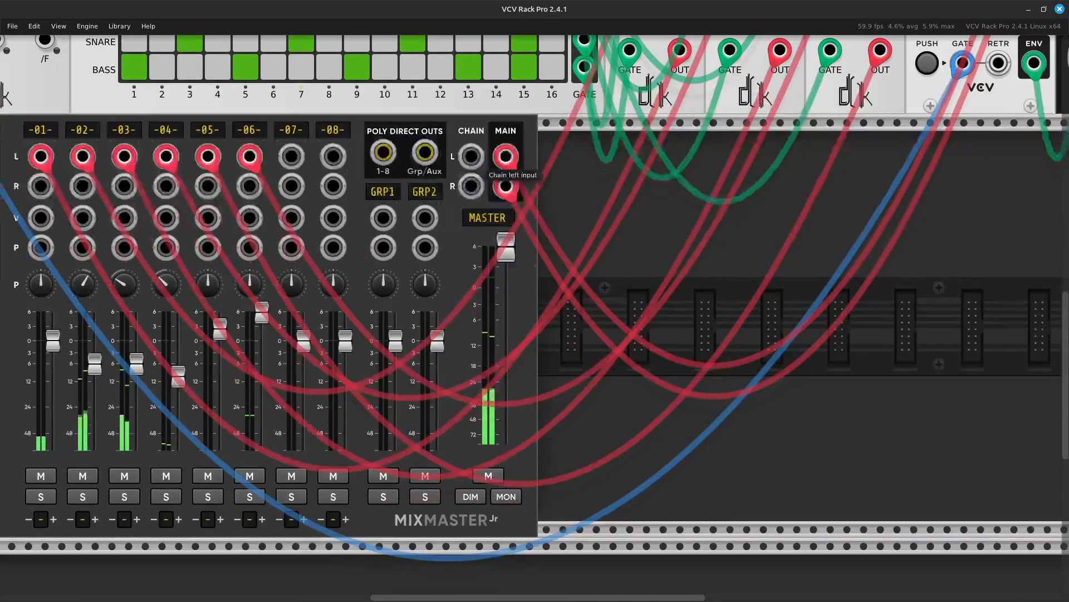
{"action": "key", "text": "Right"}
{"action": "key", "text": "Right"}
{"action": "key", "text": "Right"}
{"action": "key", "text": "Right"}
{"action": "key", "text": "Right"}
{"action": "key", "text": "Right"}
{"action": "key", "text": "Right"}
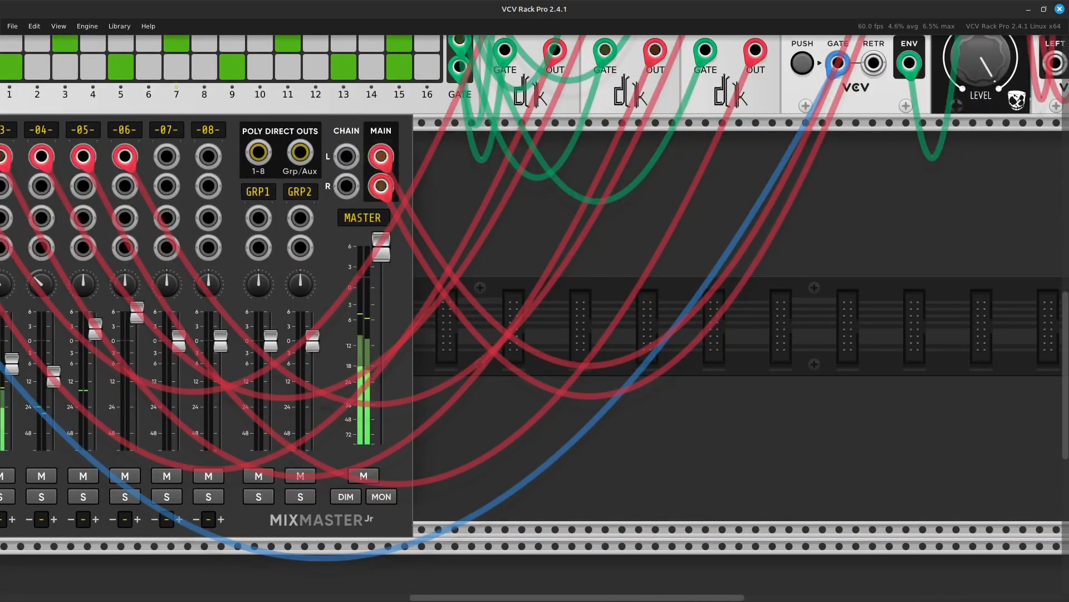
Follow the cables between the mixer's channel inputs, its main outputs, the CR78 voices and the audio output module
{"action": "key", "text": "Right"}
{"action": "key", "text": "Right"}
{"action": "key", "text": "Right"}
{"action": "key", "text": "Right"}
{"action": "key", "text": "Right"}
{"action": "key", "text": "Right"}
{"action": "key", "text": "Right"}
{"action": "key", "text": "Right"}
{"action": "key", "text": "Right"}
{"action": "key", "text": "Right"}
{"action": "key", "text": "Right"}
{"action": "key", "text": "Right"}
{"action": "key", "text": "Right"}
{"action": "key", "text": "Right"}
{"action": "key", "text": "Right"}
{"action": "key", "text": "Right"}
{"action": "key", "text": "Right"}
{"action": "key", "text": "Right"}
{"action": "key", "text": "Right"}
{"action": "key", "text": "Right"}
{"action": "key", "text": "Left"}
{"action": "key", "text": "Left"}
{"action": "key", "text": "Left"}
{"action": "key", "text": "Left"}
{"action": "key", "text": "Left"}
{"action": "key", "text": "Left"}
{"action": "key", "text": "Left"}
{"action": "key", "text": "Left"}
{"action": "key", "text": "Left"}
{"action": "key", "text": "Left"}
{"action": "key", "text": "Left"}
{"action": "key", "text": "Left"}
{"action": "key", "text": "Left"}
{"action": "key", "text": "Left"}
{"action": "key", "text": "Left"}
{"action": "key", "text": "Left"}
{"action": "key", "text": "Left"}
{"action": "key", "text": "Left"}
{"action": "key", "text": "Left"}
{"action": "key", "text": "Left"}
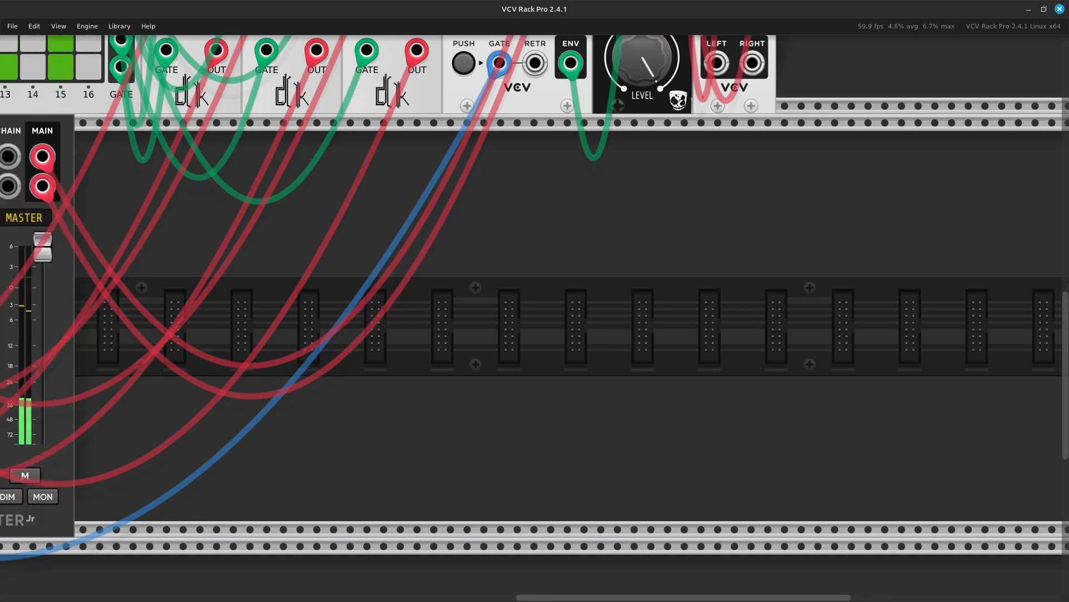
{"action": "key", "text": "Left"}
{"action": "key", "text": "Left"}
{"action": "key", "text": "Left"}
{"action": "key", "text": "Left"}
{"action": "key", "text": "Left"}
{"action": "key", "text": "Left"}
{"action": "key", "text": "Left"}
{"action": "key", "text": "Left"}
{"action": "key", "text": "Left"}
{"action": "key", "text": "Left"}
{"action": "key", "text": "Left"}
{"action": "key", "text": "Left"}
{"action": "key", "text": "Left"}
{"action": "key", "text": "Left"}
{"action": "key", "text": "Left"}
{"action": "key", "text": "Left"}
{"action": "key", "text": "Left"}
{"action": "key", "text": "Left"}
{"action": "key", "text": "Left"}
{"action": "key", "text": "Left"}
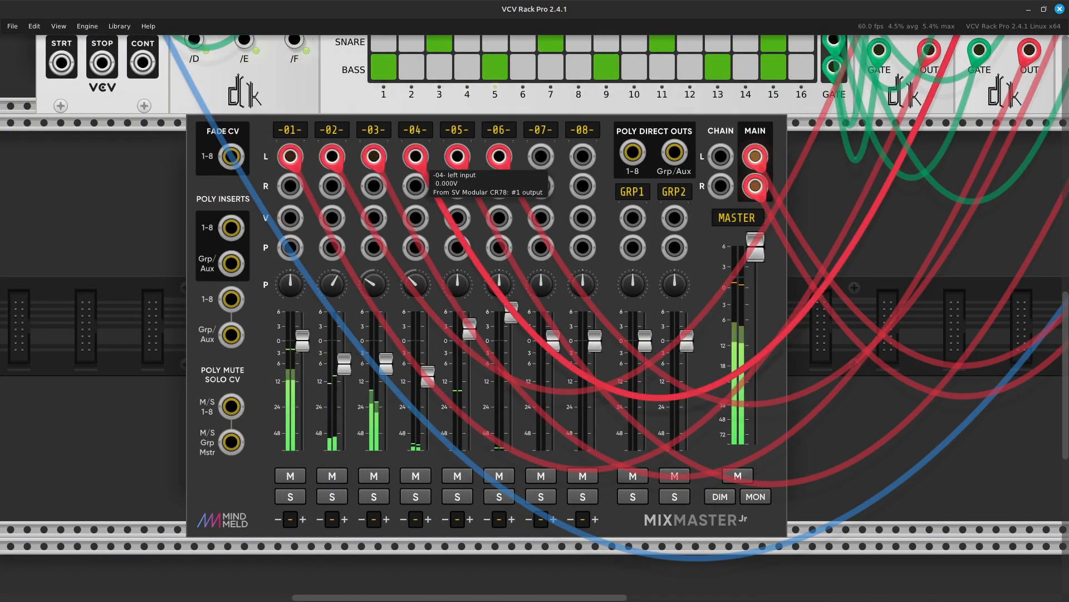
Move the MixMaster Jr mixer along its row until its right edge lines up beneath the Audio module
{"action": "key", "text": "ctrl+minus"}
{"action": "key", "text": "ctrl+minus"}
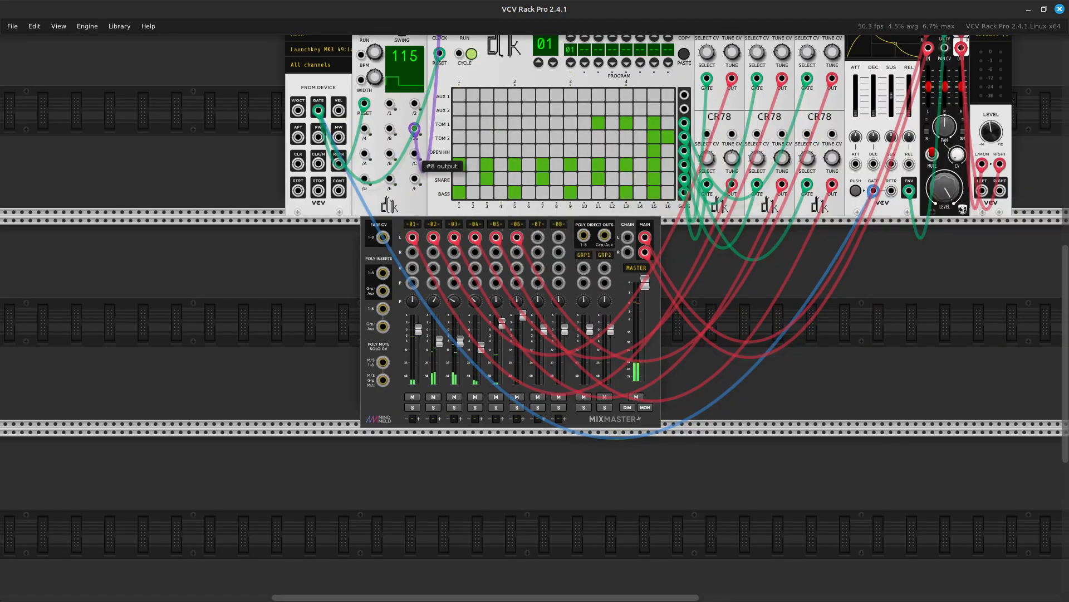
{"action": "key", "text": "Up"}
{"action": "key", "text": "Up"}
{"action": "key", "text": "Up"}
{"action": "key", "text": "Up"}
{"action": "key", "text": "Up"}
{"action": "key", "text": "Up"}
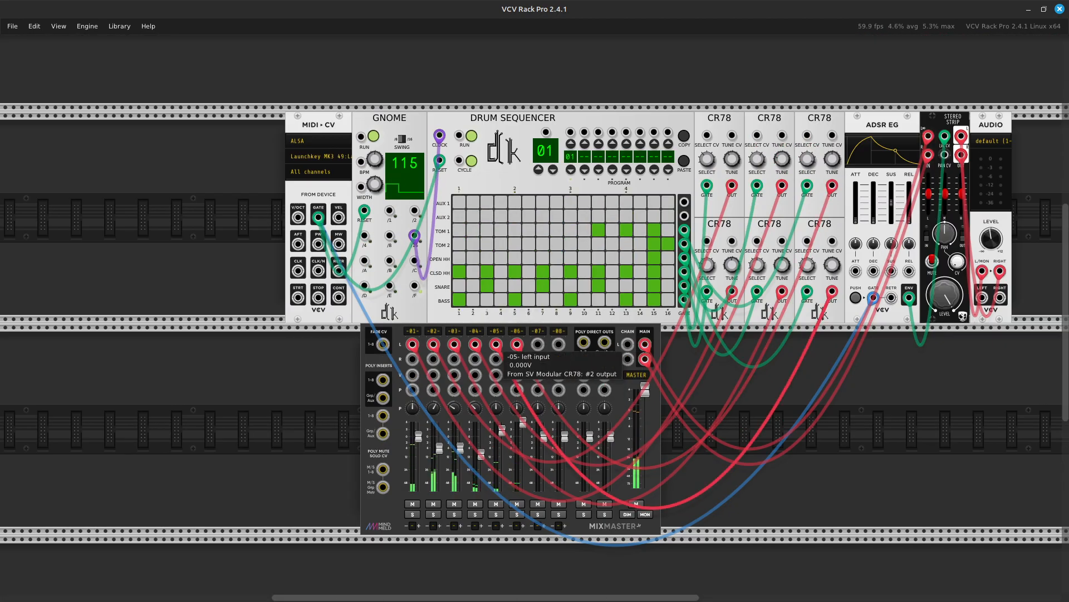
{"action": "left_click_drag", "start_coordinate": [616, 526], "coordinate": [717, 526]}
{"action": "key", "text": "Right"}
{"action": "key", "text": "Right"}
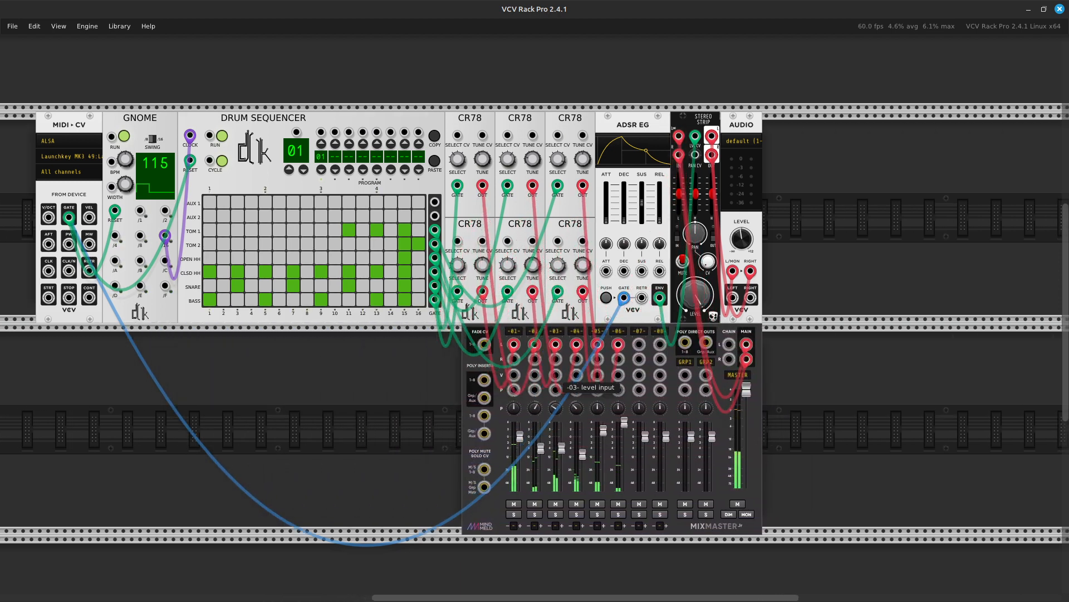
Search the module library for vco, add the Audible Instruments Macro Oscillator and place it in the row below the drum sequencer
{"action": "key", "text": "Left"}
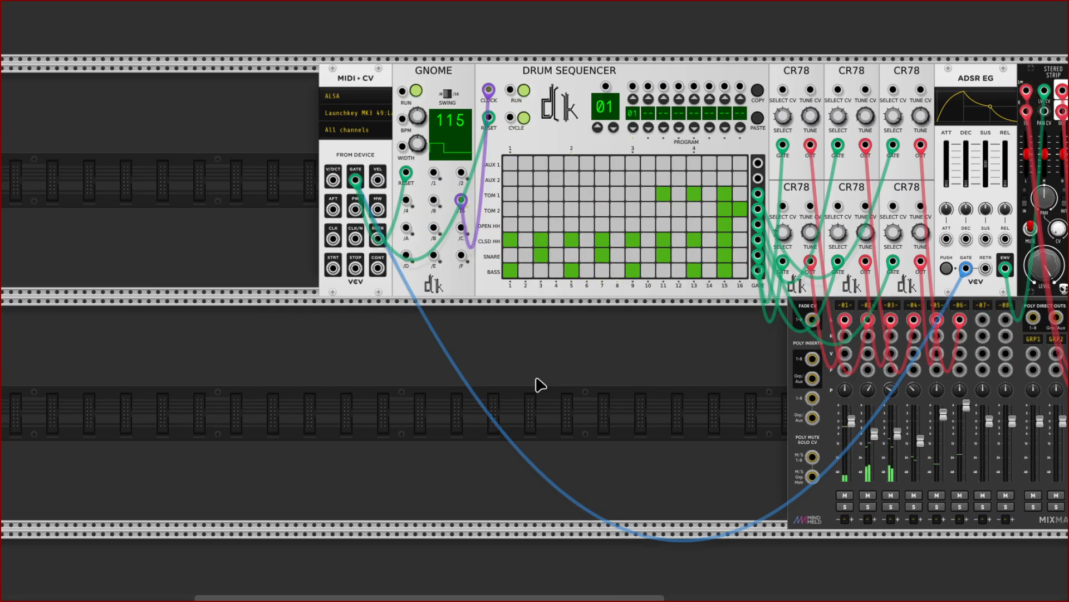
{"action": "right_click", "coordinate": [538, 363]}
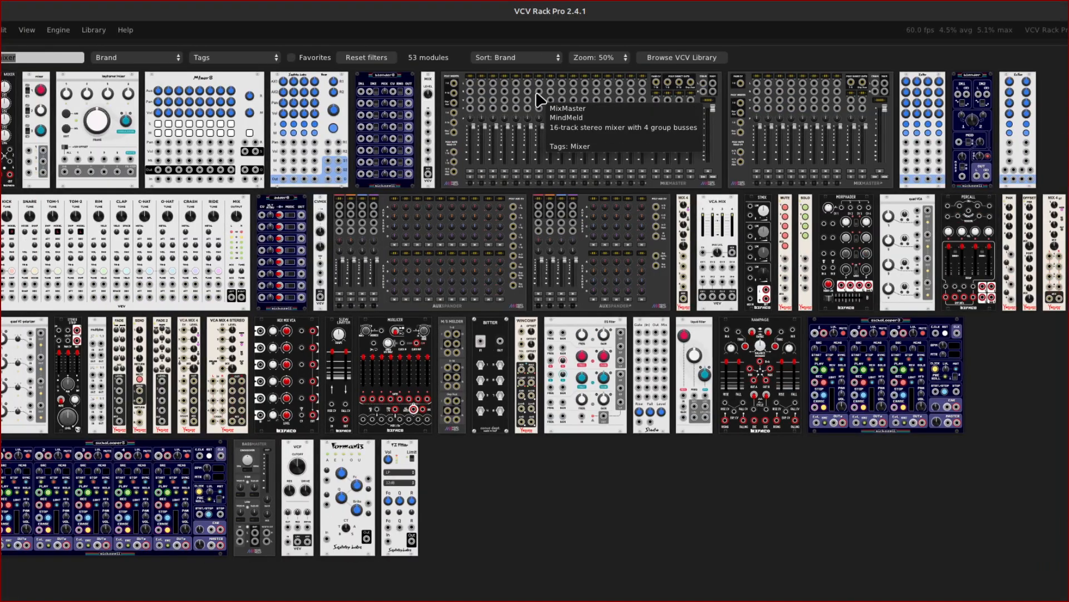
{"action": "key", "text": "BackSpace"}
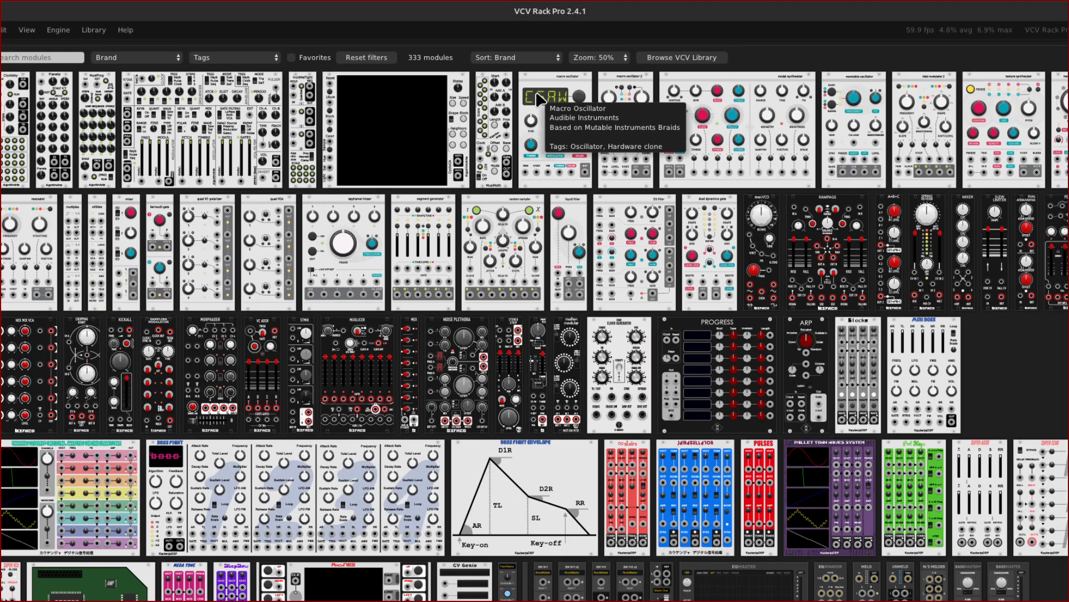
{"action": "type", "text": "co"}
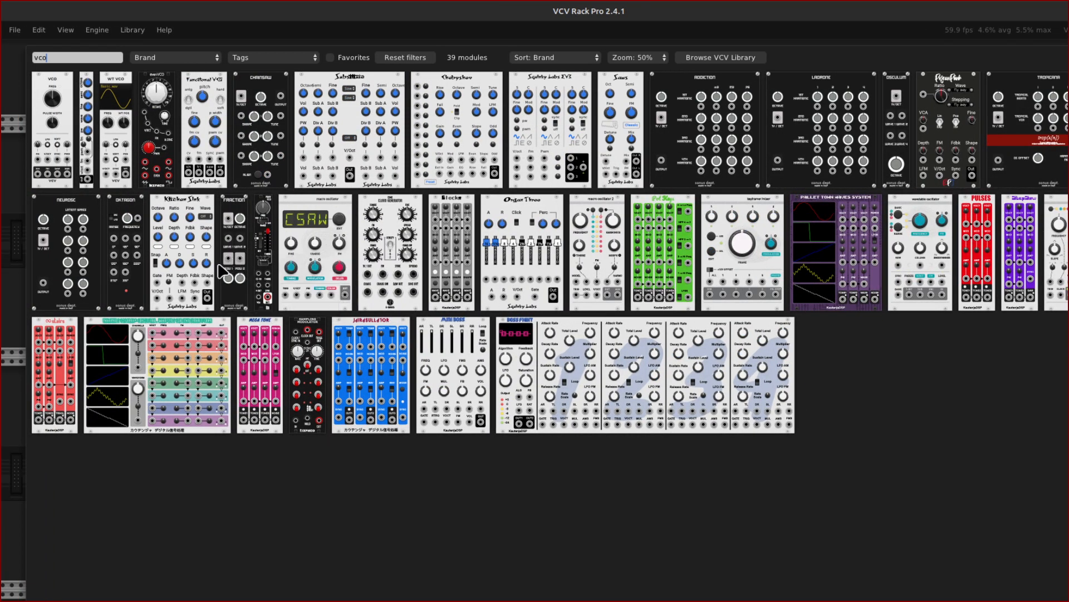
{"action": "left_click", "coordinate": [296, 273]}
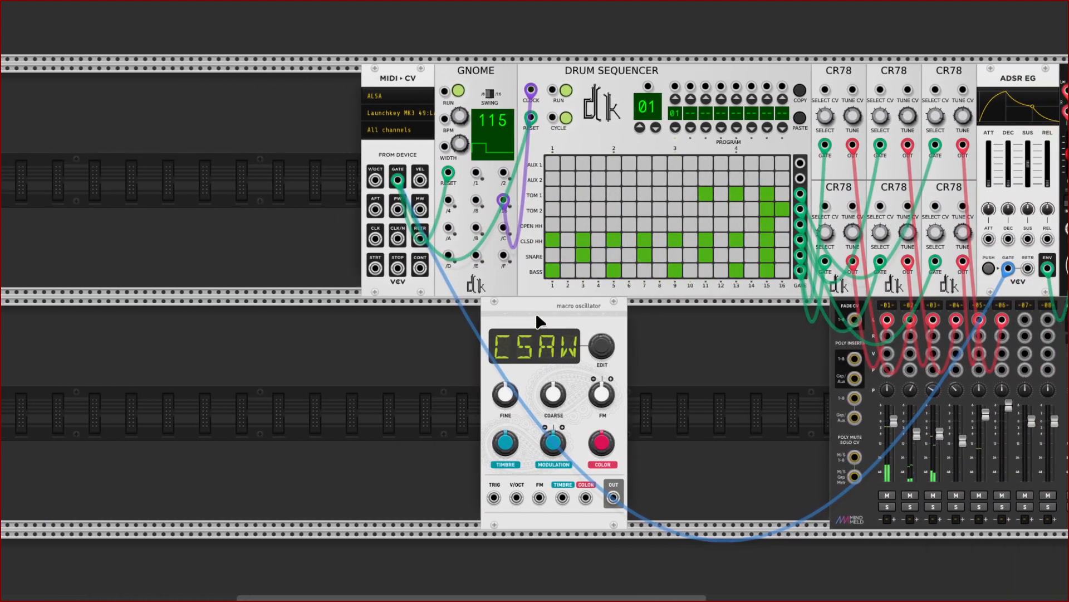
{"action": "mouse_move", "coordinate": [539, 314]}
{"action": "left_mouse_down"}
{"action": "mouse_move", "coordinate": [585, 312]}
{"action": "mouse_move", "coordinate": [541, 314]}
{"action": "mouse_move", "coordinate": [557, 313]}
{"action": "left_mouse_up"}
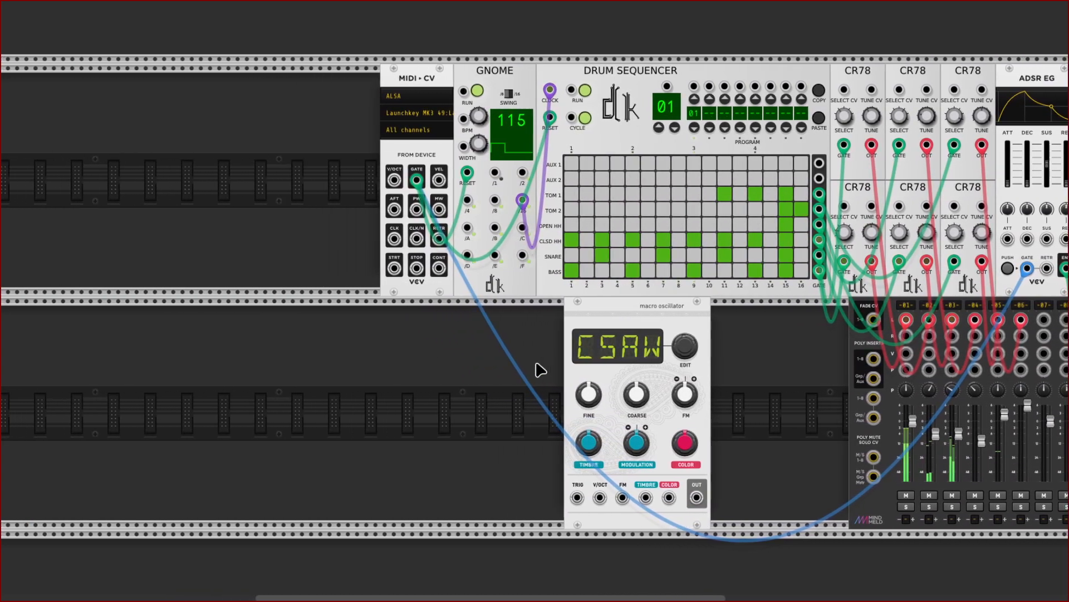
Search the module library for vco again, add the VCV VCO and place it directly left of the Macro Oscillator
{"action": "right_click", "coordinate": [539, 370]}
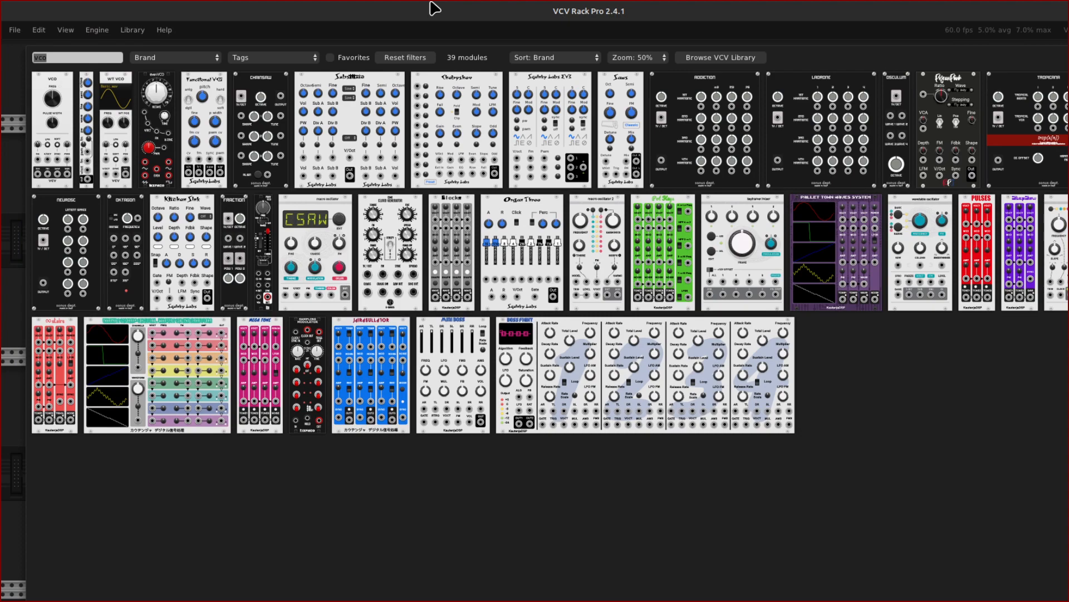
{"action": "key", "text": "BackSpace"}
{"action": "type", "text": "vc"}
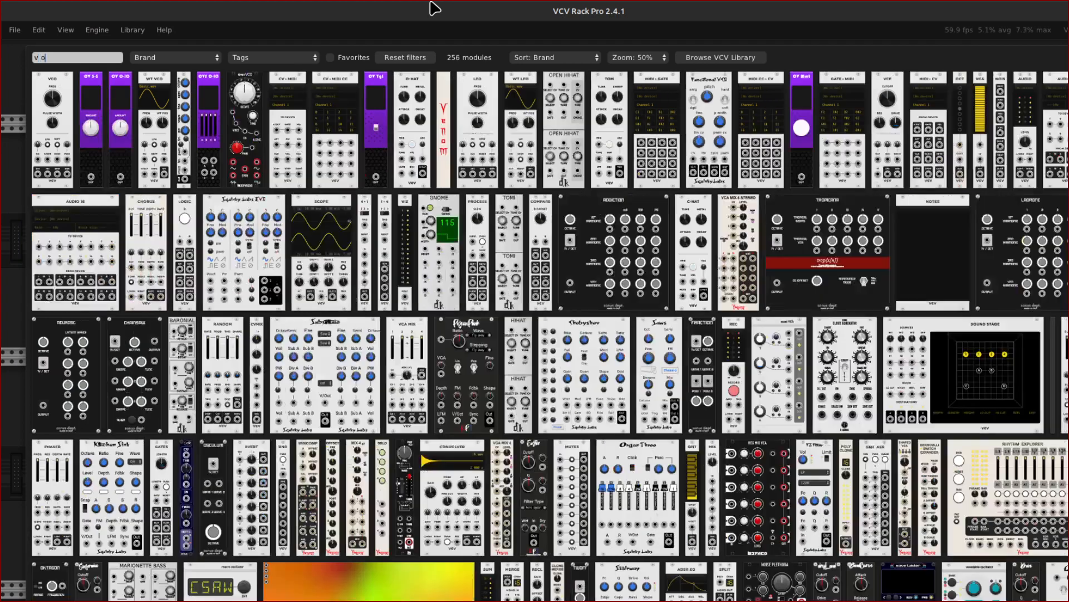
{"action": "key", "text": "BackSpace"}
{"action": "key", "text": "BackSpace"}
{"action": "type", "text": "vco"}
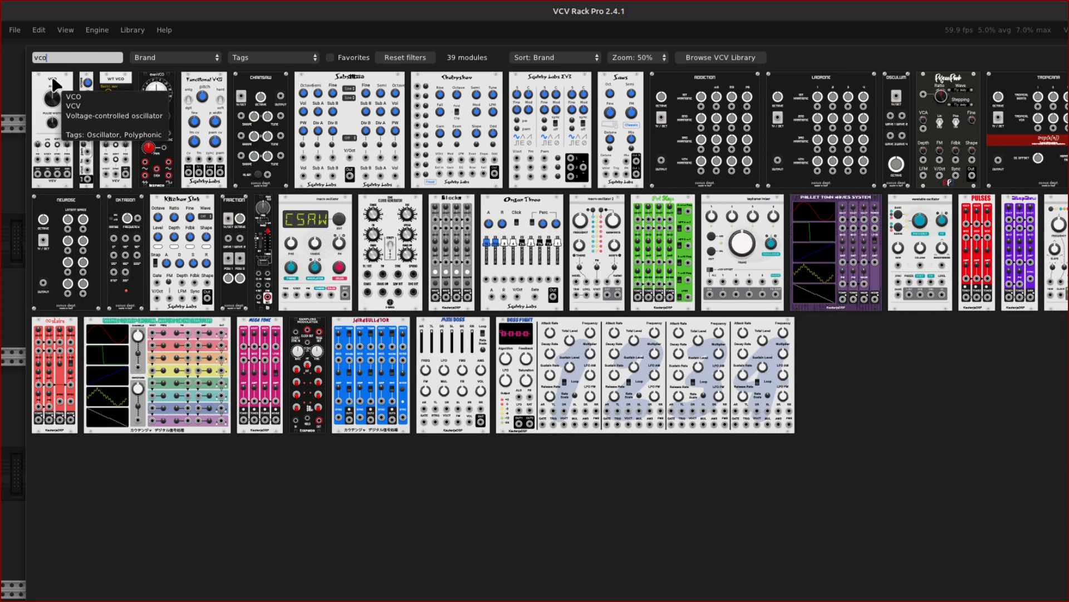
{"action": "left_click", "coordinate": [43, 125]}
{"action": "key", "text": "F11"}
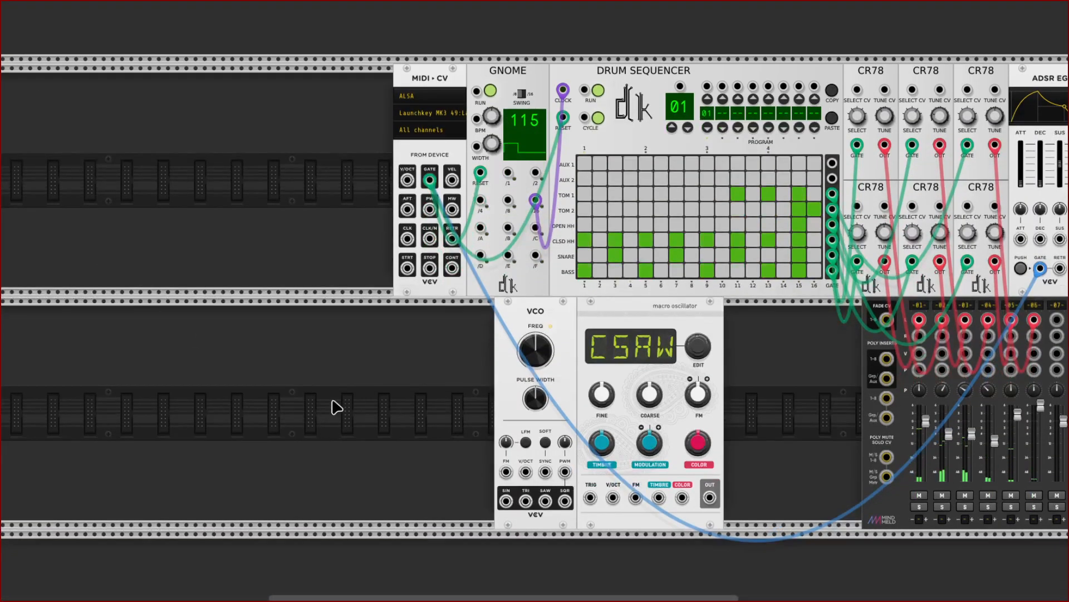
{"action": "left_click_drag", "start_coordinate": [545, 313], "coordinate": [508, 308]}
{"action": "scroll", "coordinate": [535, 315], "scroll_direction": "left", "scroll_amount": 3}
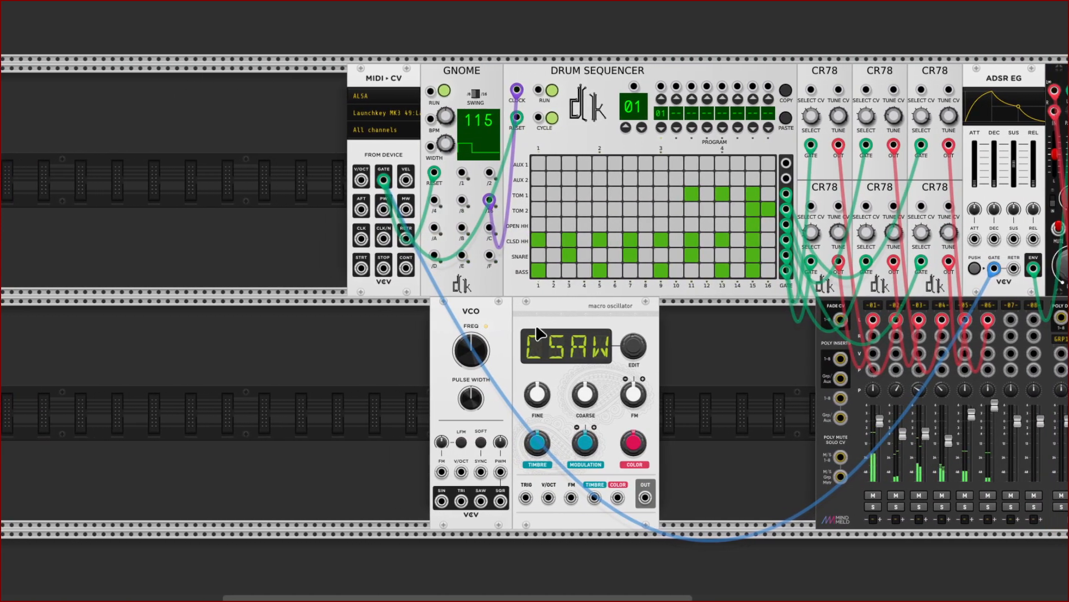
Connect the MIDI-CV's V/OCT output to the VCO's V/OCT input with an orange cable and set the VCO's frequency to 261.63 / 2
{"action": "scroll", "coordinate": [538, 334], "scroll_direction": "up", "scroll_amount": 5}
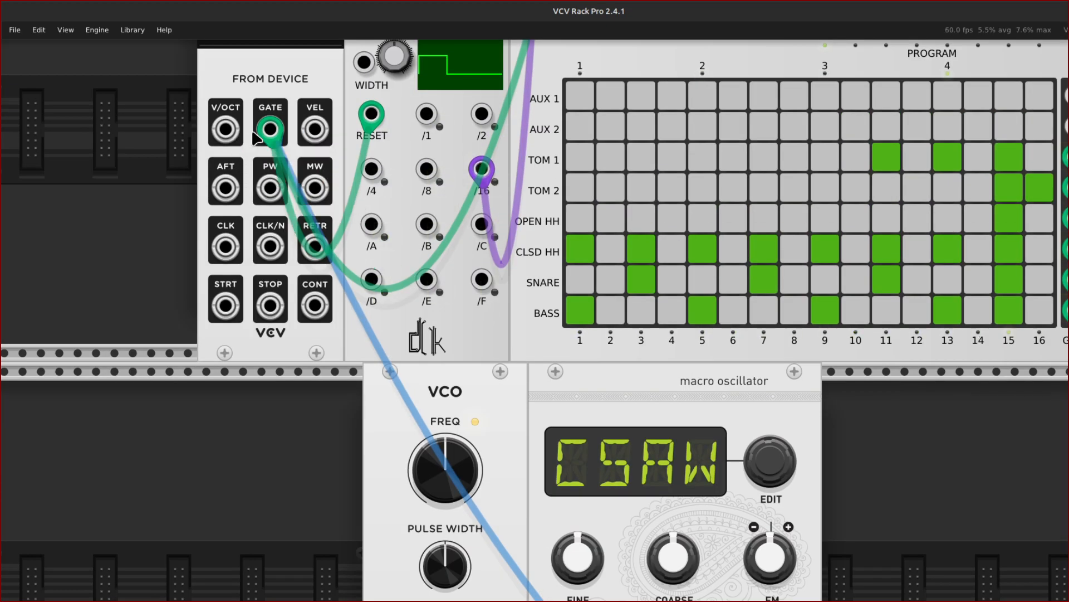
{"action": "right_click", "coordinate": [223, 132]}
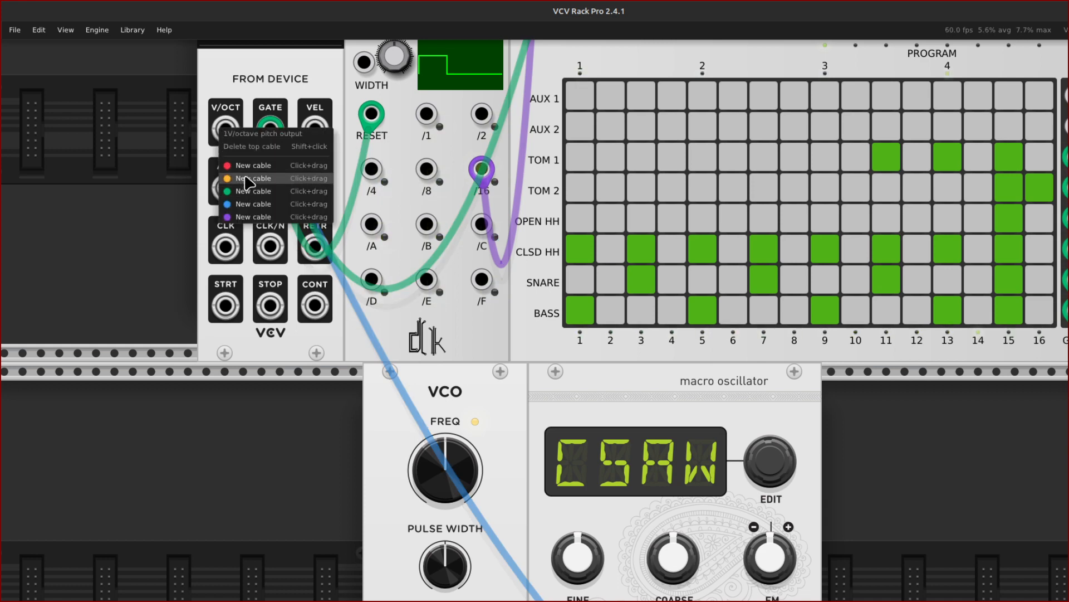
{"action": "left_click_drag", "start_coordinate": [245, 178], "coordinate": [327, 360]}
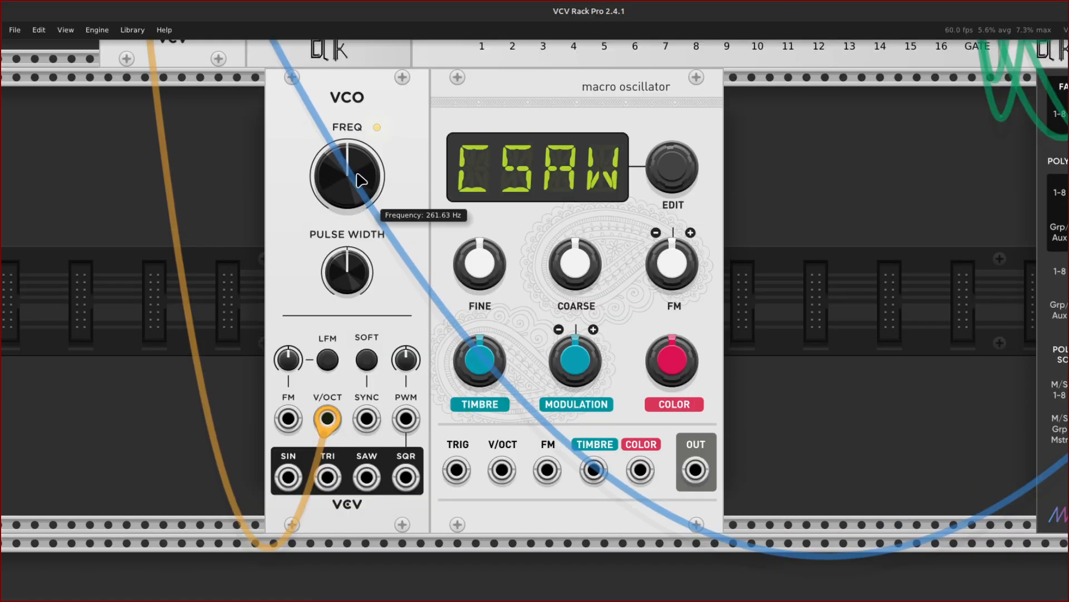
{"action": "right_click", "coordinate": [361, 172]}
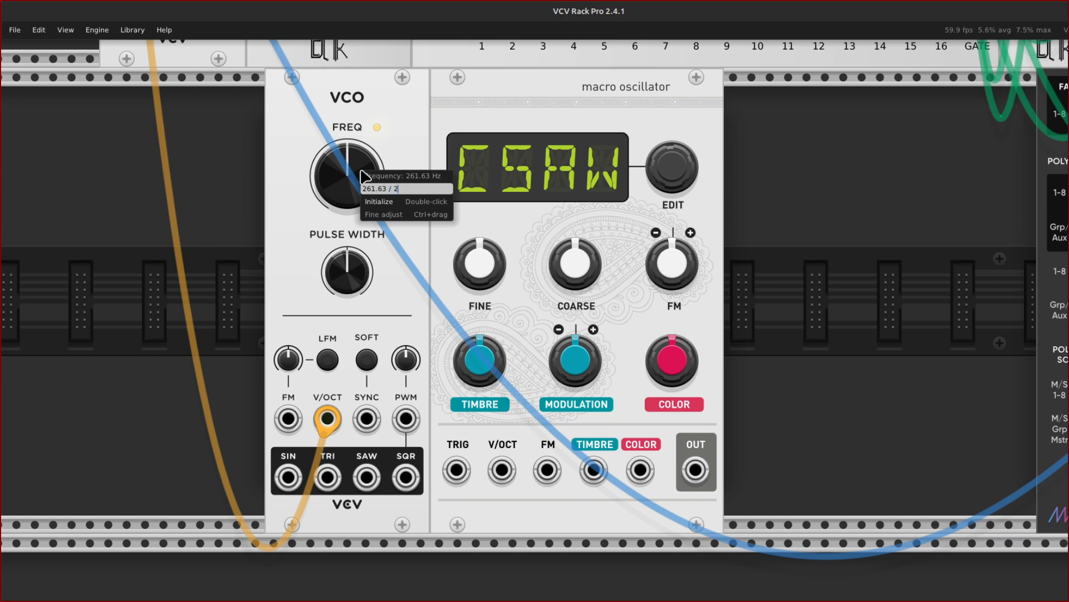
{"action": "key", "text": "Return"}
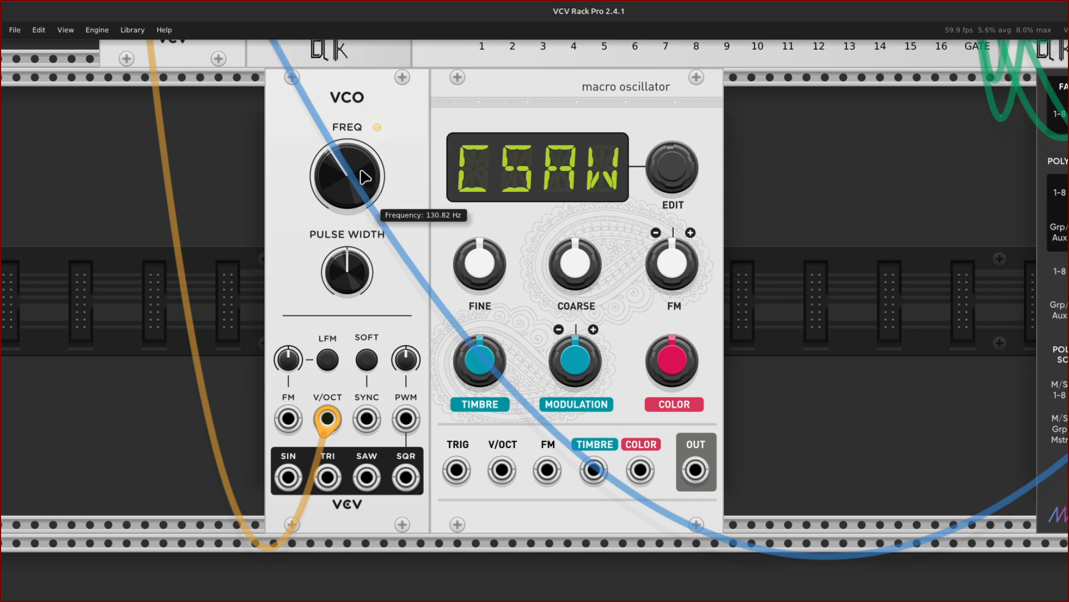
Change the Macro Oscillator's model to the one displayed as "-_X3", at about 10.2
{"action": "key", "text": "F11"}
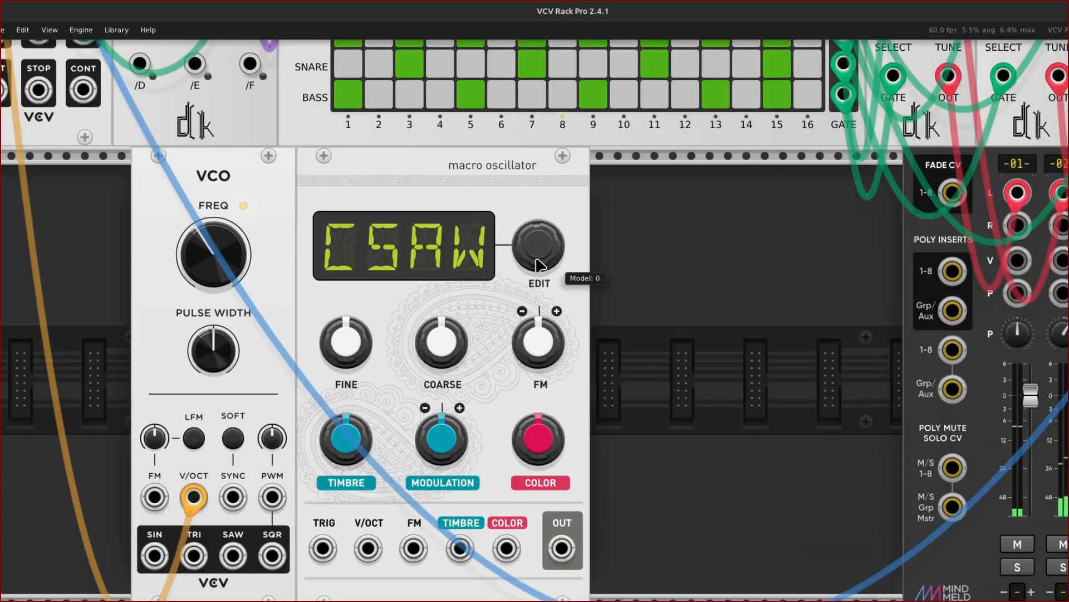
{"action": "left_click_drag", "start_coordinate": [532, 258], "coordinate": [531, 122]}
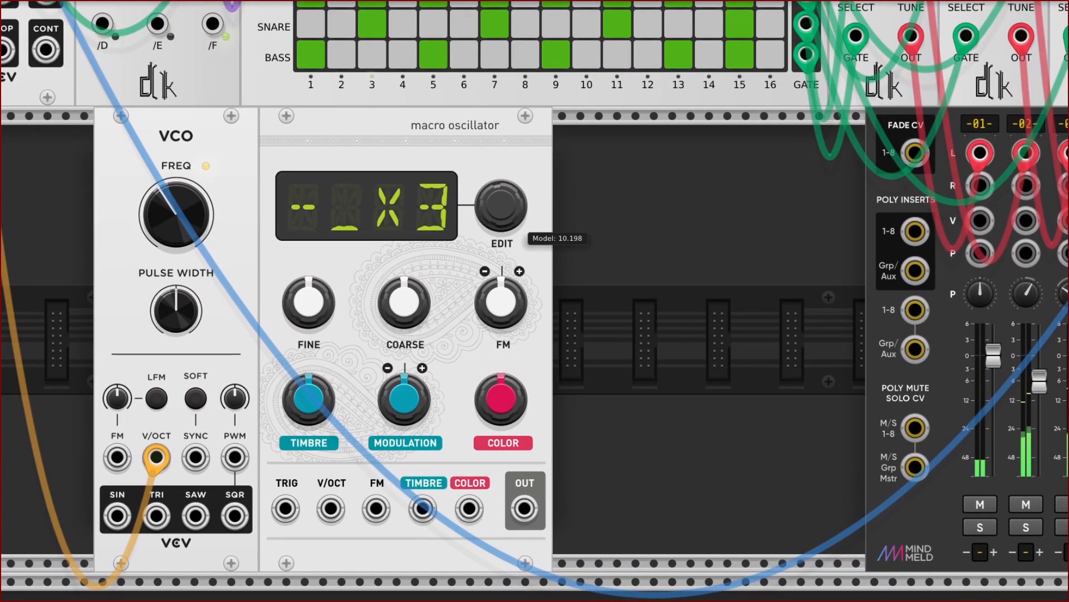
Look over the new oscillators' jacks, the MIDI-CV outputs and the mixer's channel inputs
{"action": "scroll", "coordinate": [522, 299], "scroll_direction": "up", "scroll_amount": 3}
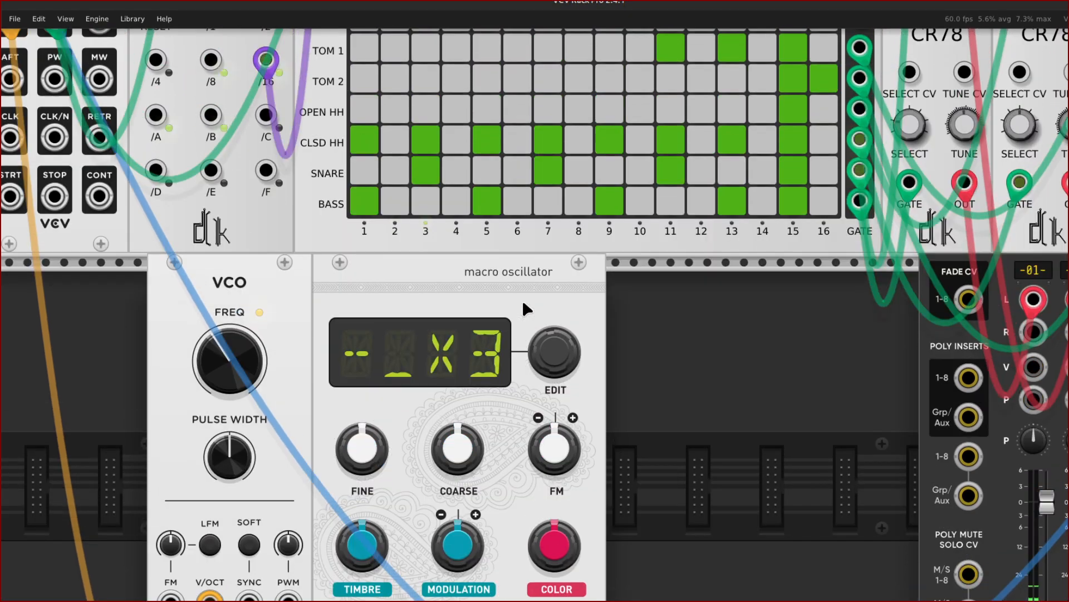
{"action": "scroll", "coordinate": [522, 300], "scroll_direction": "left", "scroll_amount": 4}
{"action": "scroll", "coordinate": [523, 303], "scroll_direction": "up", "scroll_amount": 3}
{"action": "scroll", "coordinate": [523, 304], "scroll_direction": "left", "scroll_amount": 3}
{"action": "scroll", "coordinate": [522, 304], "scroll_direction": "down", "scroll_amount": 4}
{"action": "scroll", "coordinate": [522, 304], "scroll_direction": "right", "scroll_amount": 5}
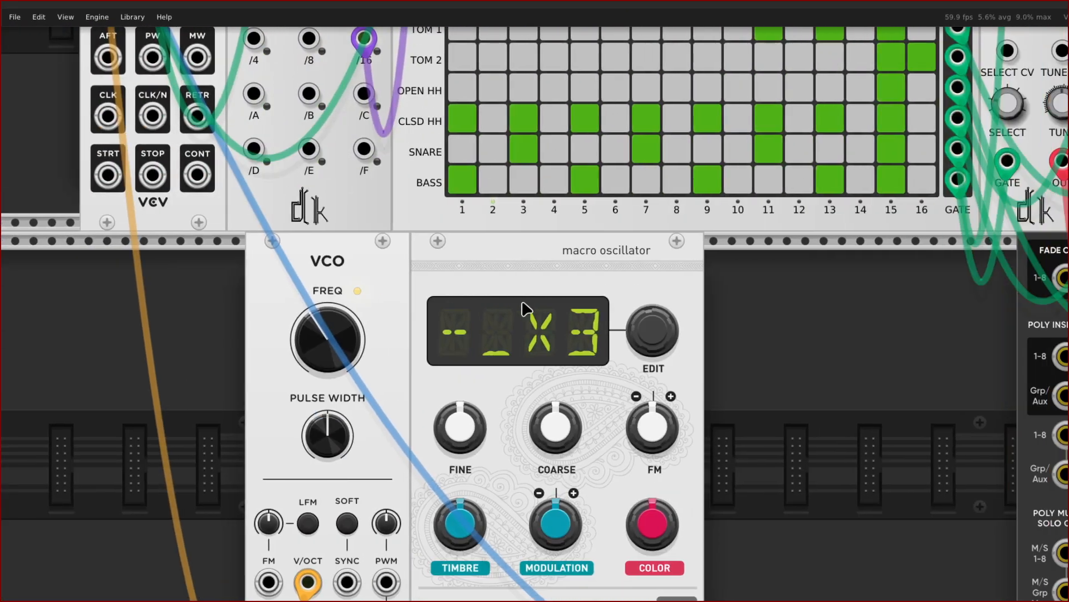
{"action": "scroll", "coordinate": [522, 303], "scroll_direction": "down", "scroll_amount": 4}
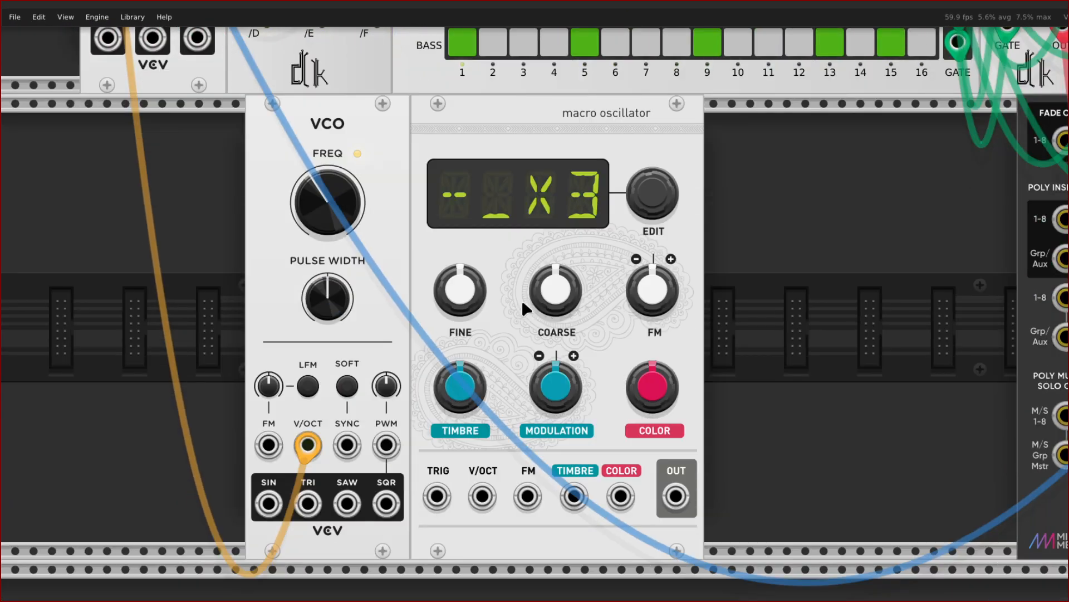
{"action": "scroll", "coordinate": [523, 309], "scroll_direction": "right", "scroll_amount": 6}
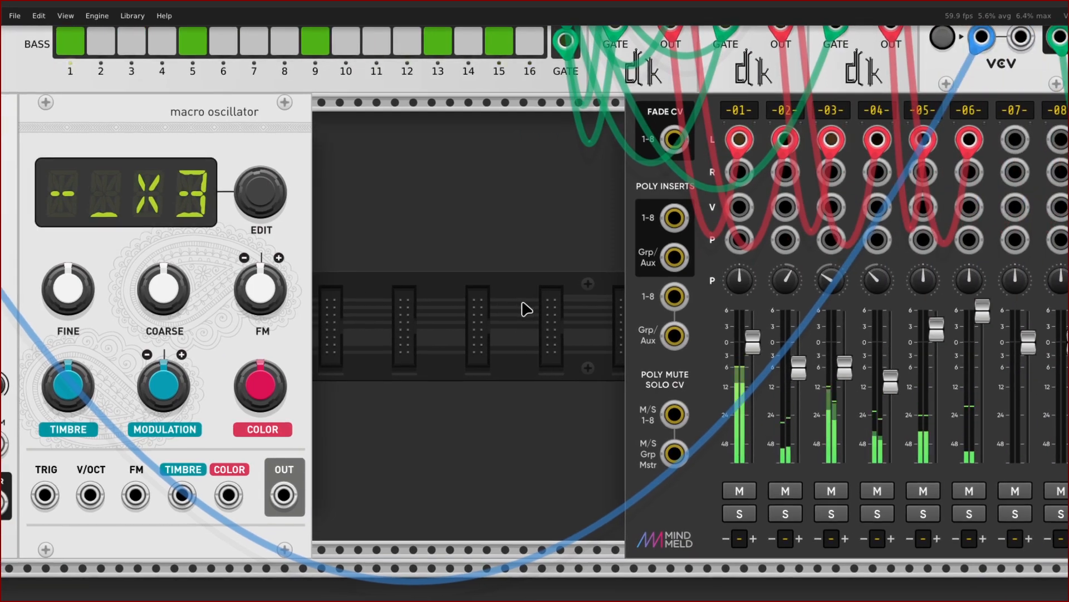
{"action": "scroll", "coordinate": [526, 309], "scroll_direction": "right", "scroll_amount": 4}
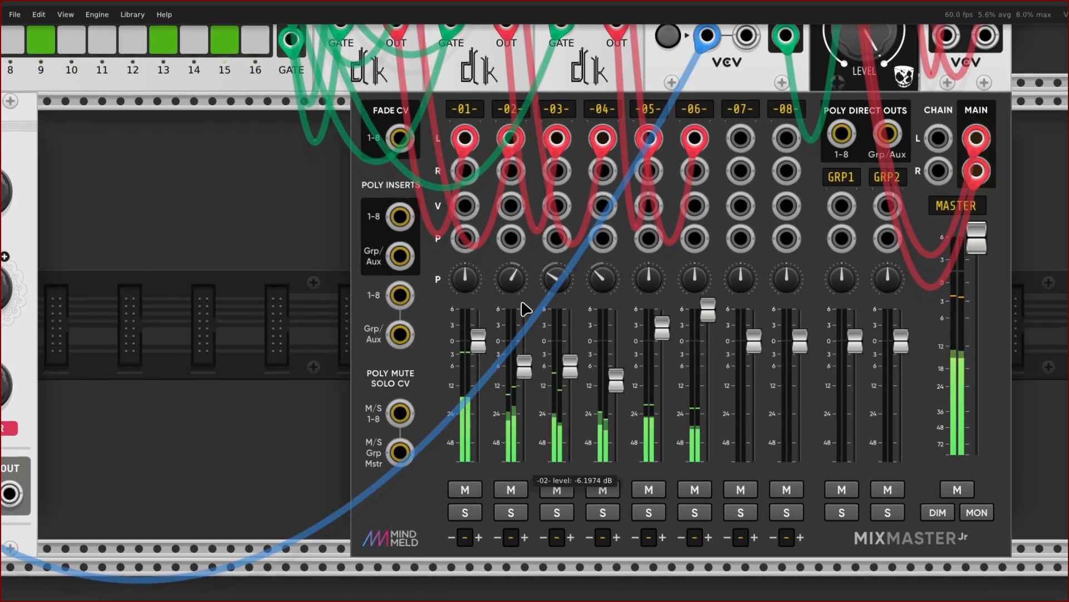
{"action": "scroll", "coordinate": [523, 308], "scroll_direction": "left", "scroll_amount": 11}
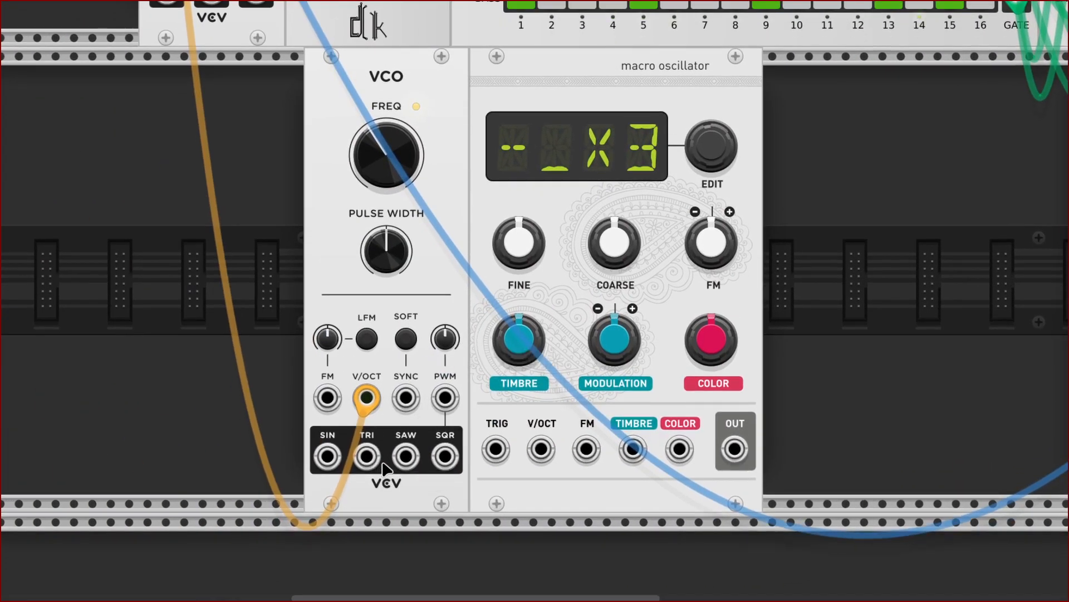
Run a red cable from the VCO's sine output to the mixer
{"action": "right_click", "coordinate": [326, 460]}
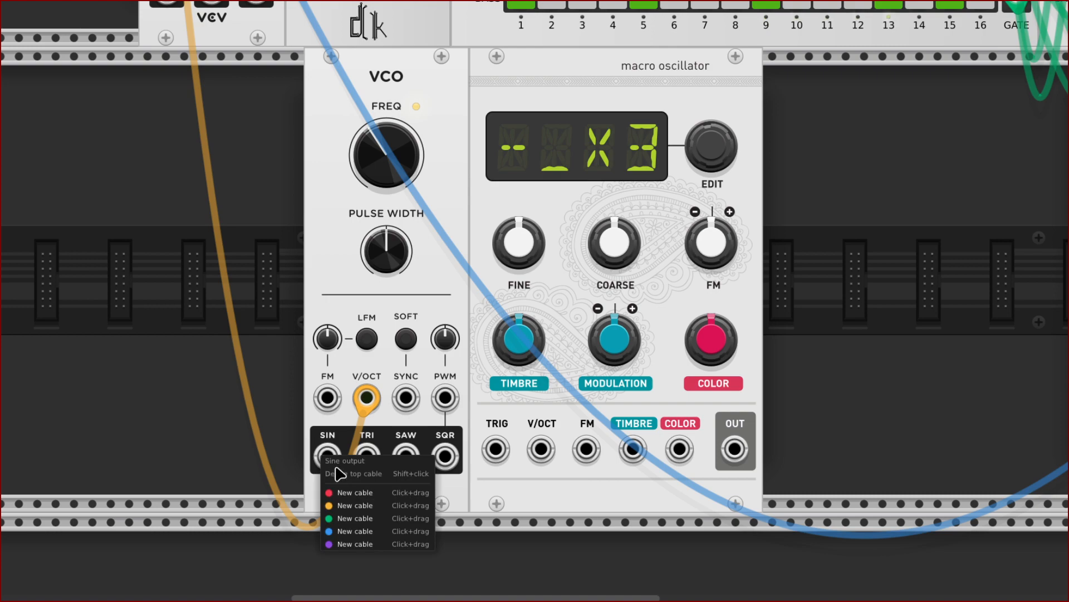
{"action": "left_click_drag", "start_coordinate": [354, 495], "coordinate": [525, 261]}
{"action": "scroll", "coordinate": [537, 491], "scroll_direction": "right", "scroll_amount": 6}
{"action": "scroll", "coordinate": [536, 490], "scroll_direction": "left", "scroll_amount": 1}
Plug the red cable from the VCO's sine output into the left input of mixer channel 7
{"action": "scroll", "coordinate": [48, 377], "scroll_direction": "left", "scroll_amount": 14}
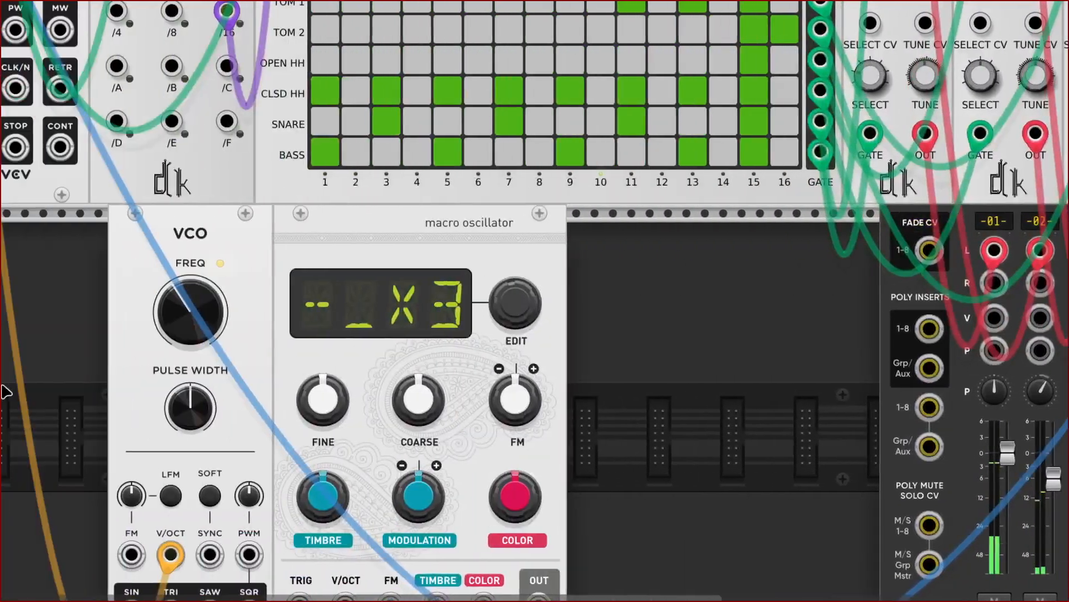
{"action": "scroll", "coordinate": [17, 460], "scroll_direction": "down", "scroll_amount": 3}
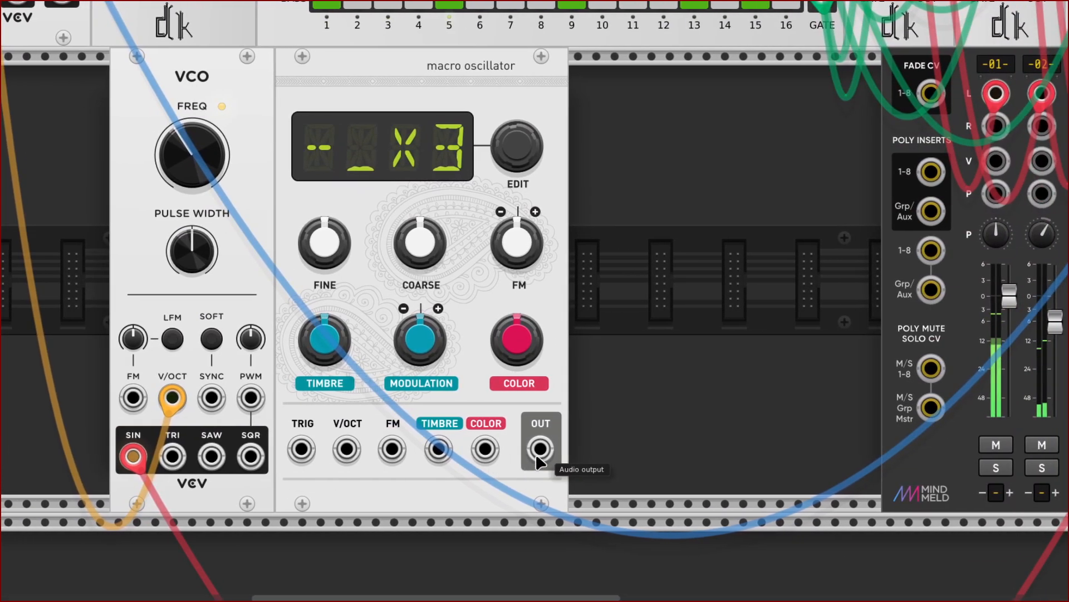
Try to run a red cable from the Macro Oscillator's audio output towards the mixer's channel inputs
{"action": "right_click", "coordinate": [616, 452]}
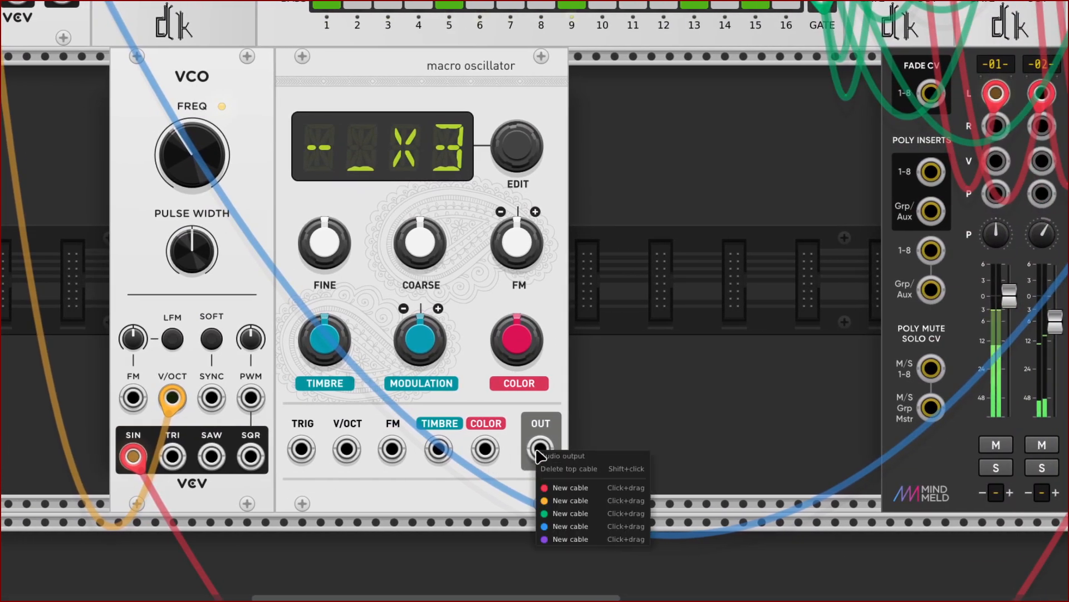
{"action": "left_click", "coordinate": [570, 488]}
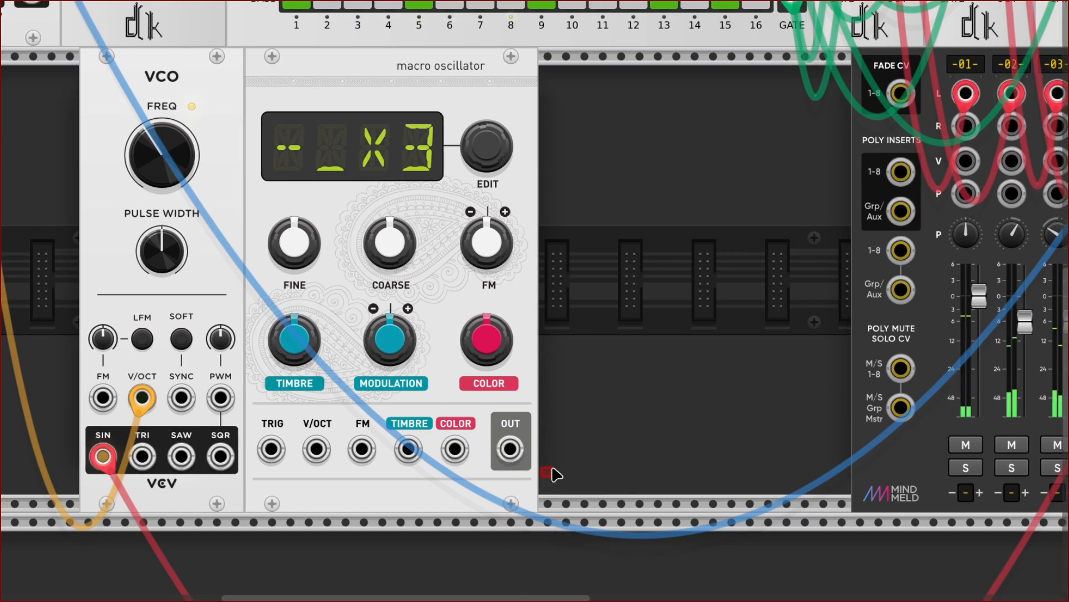
{"action": "scroll", "coordinate": [540, 460], "scroll_direction": "left", "scroll_amount": 1}
{"action": "scroll", "coordinate": [538, 454], "scroll_direction": "right", "scroll_amount": 5}
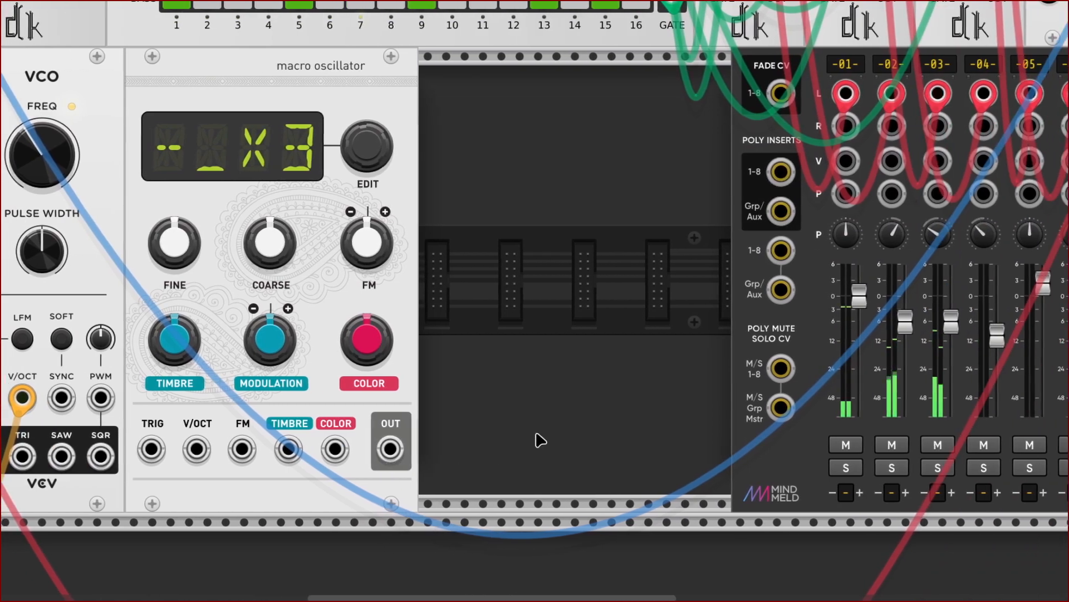
{"action": "scroll", "coordinate": [539, 437], "scroll_direction": "up", "scroll_amount": 3}
{"action": "scroll", "coordinate": [539, 437], "scroll_direction": "down", "scroll_amount": 3}
{"action": "scroll", "coordinate": [539, 435], "scroll_direction": "right", "scroll_amount": 19}
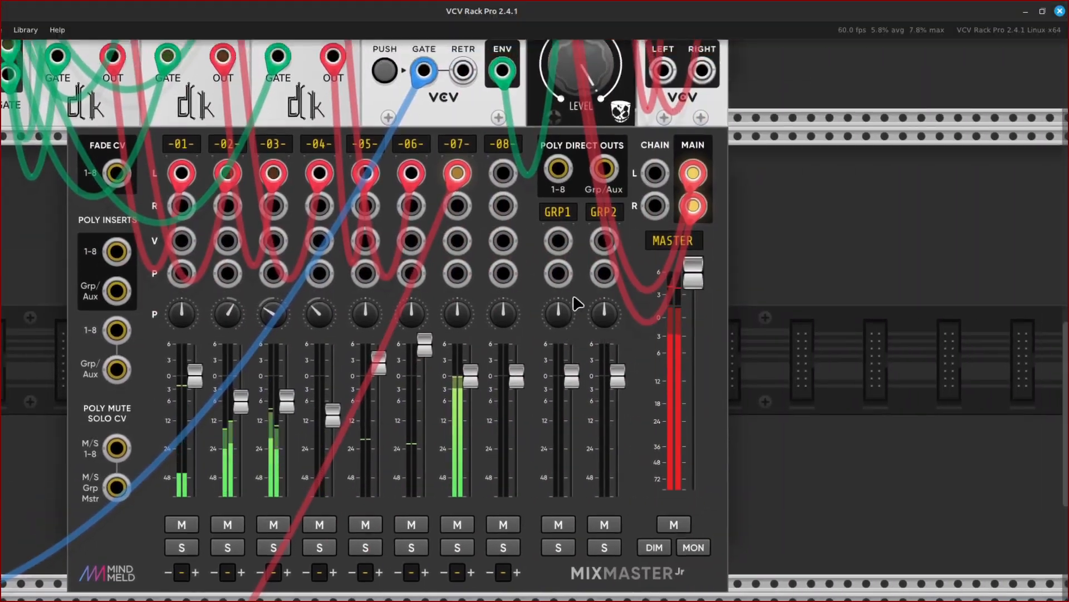
{"action": "scroll", "coordinate": [576, 303], "scroll_direction": "up", "scroll_amount": 5}
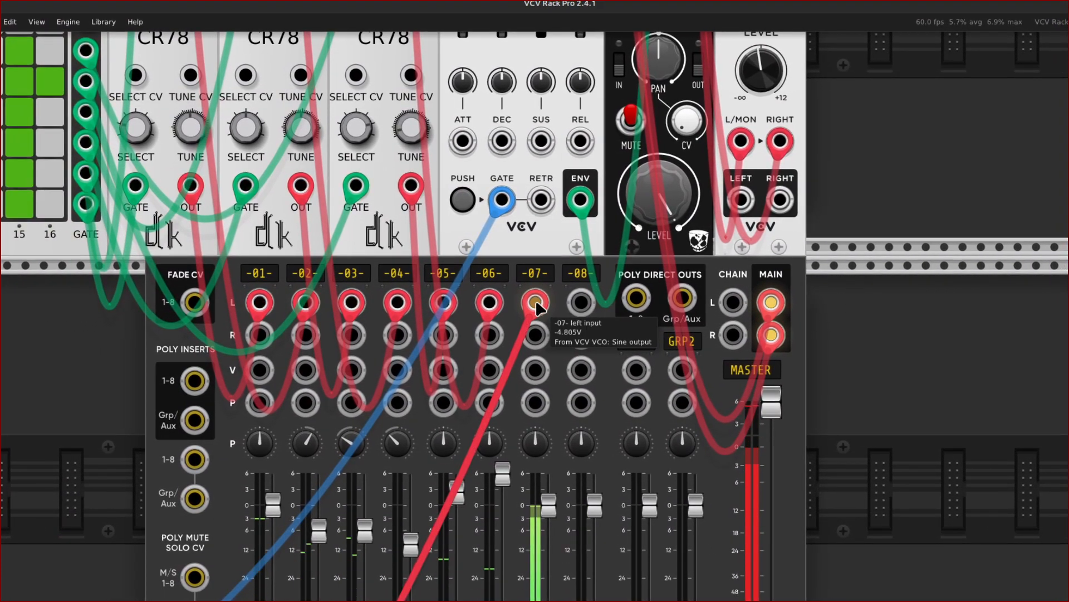
{"action": "scroll", "coordinate": [536, 307], "scroll_direction": "left", "scroll_amount": 20}
{"action": "scroll", "coordinate": [334, 371], "scroll_direction": "down", "scroll_amount": 4}
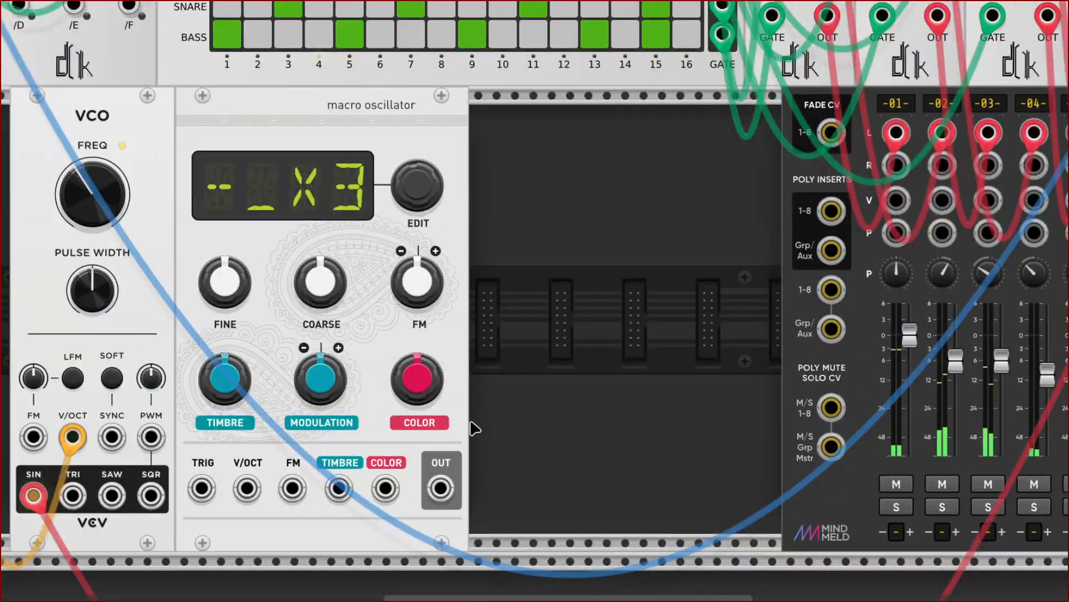
Search the module browser for "vcf" and add the liquid filter beside the Macro Oscillator
{"action": "right_click", "coordinate": [524, 419]}
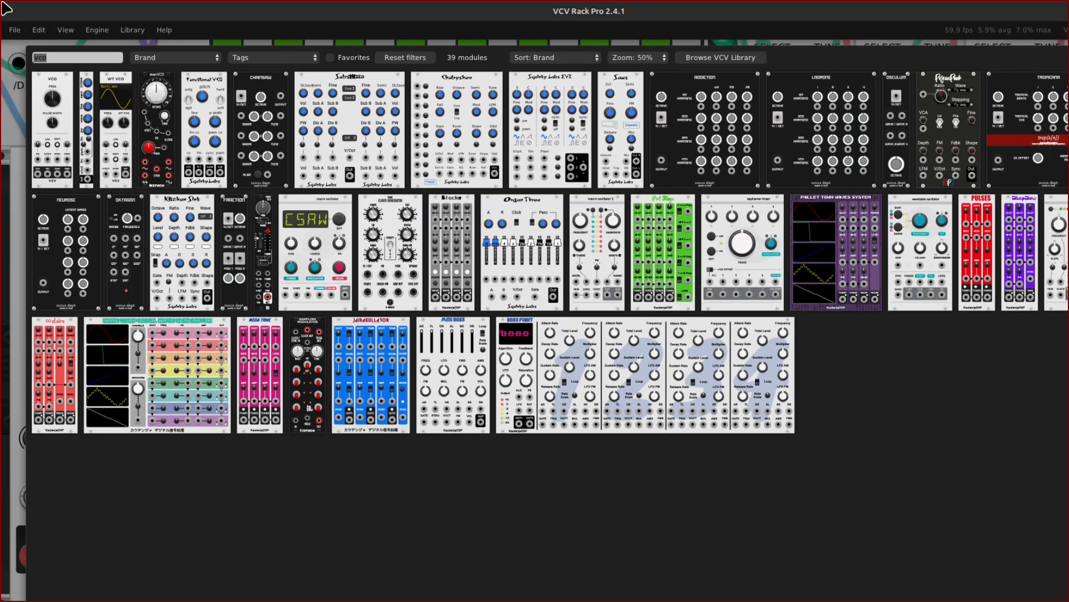
{"action": "key", "text": "BackSpace"}
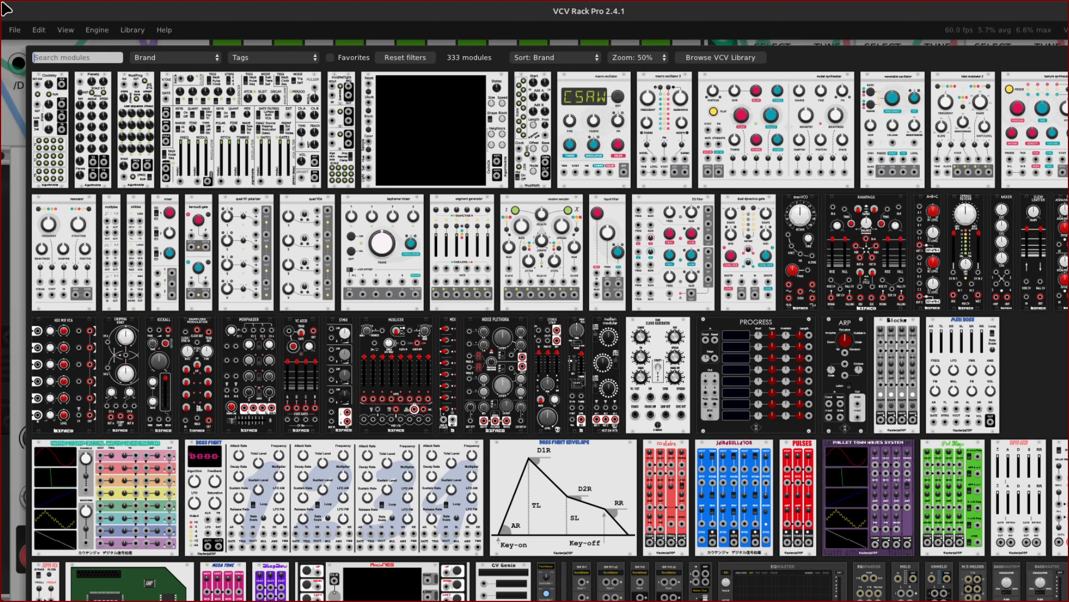
{"action": "type", "text": "vcf"}
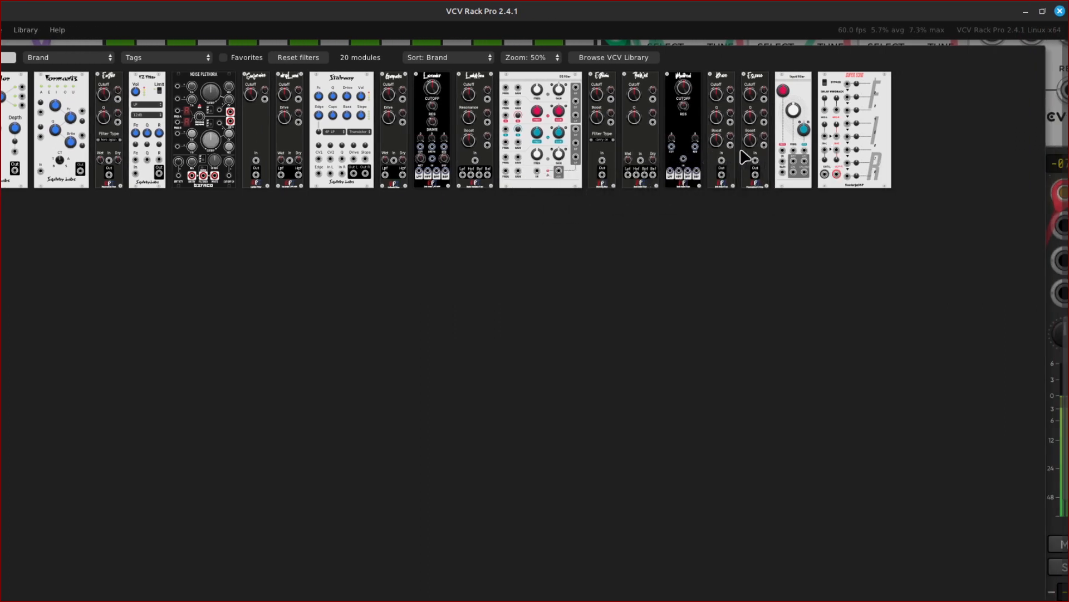
{"action": "left_click", "coordinate": [790, 159]}
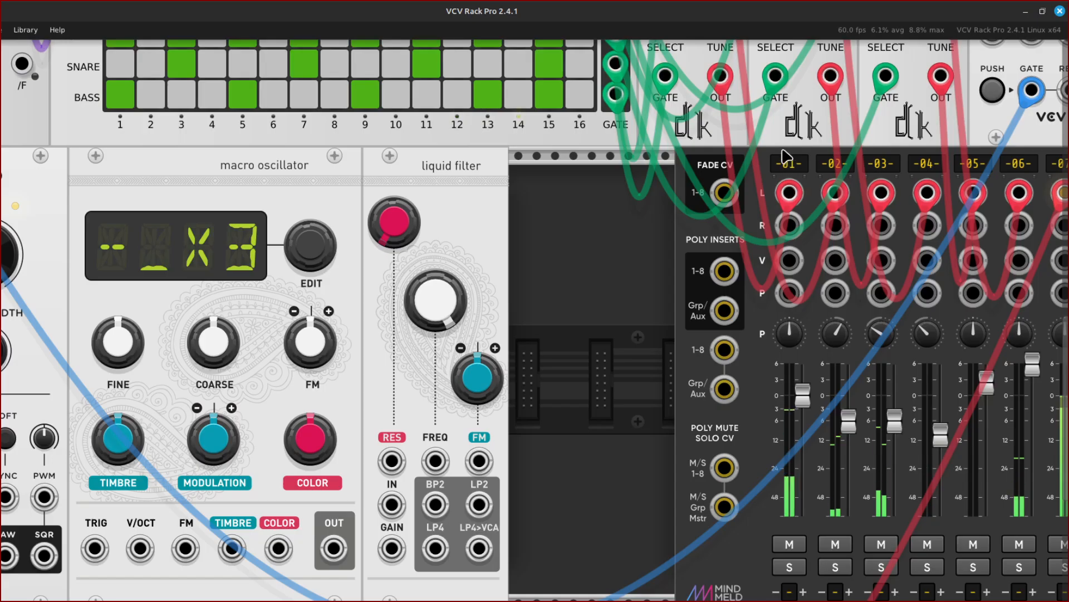
{"action": "scroll", "coordinate": [535, 193], "scroll_direction": "up", "scroll_amount": 3}
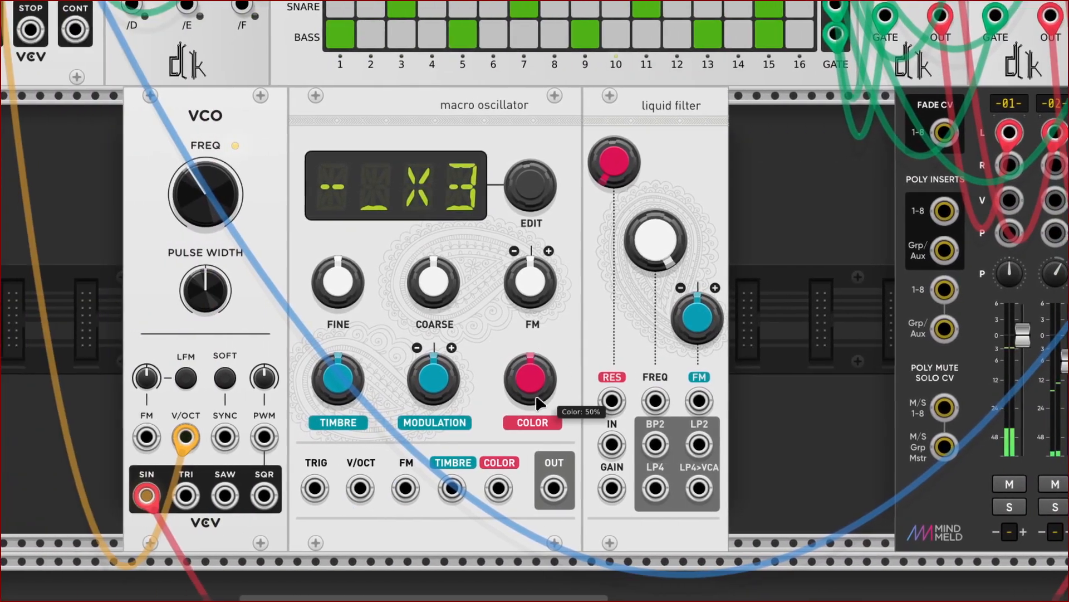
Connect the Macro Oscillator's audio output to the liquid filter's IN jack with a red cable
{"action": "scroll", "coordinate": [538, 490], "scroll_direction": "right", "scroll_amount": 5}
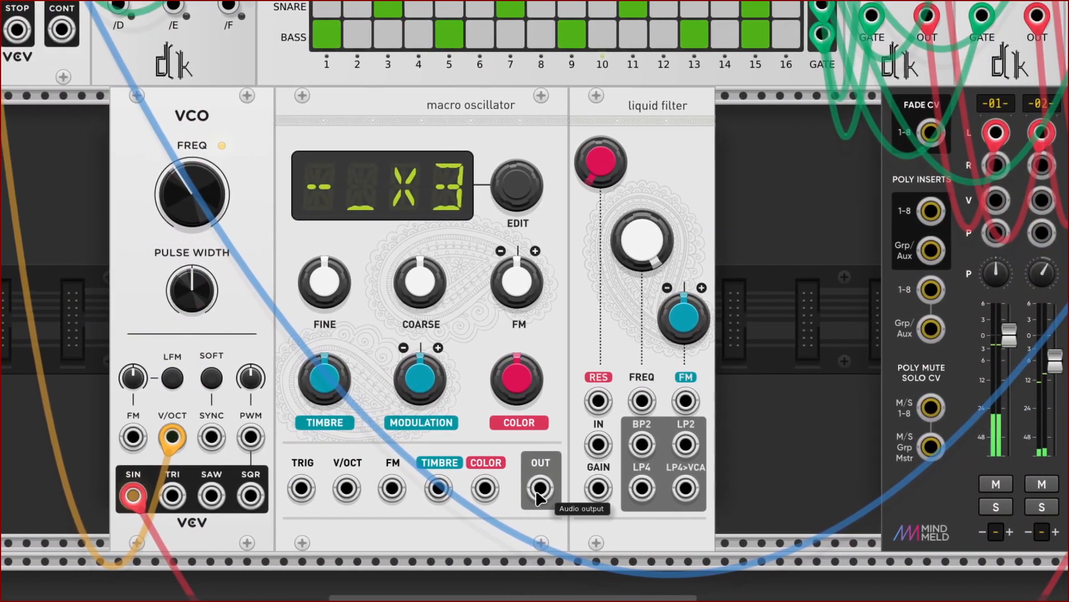
{"action": "right_click", "coordinate": [539, 492]}
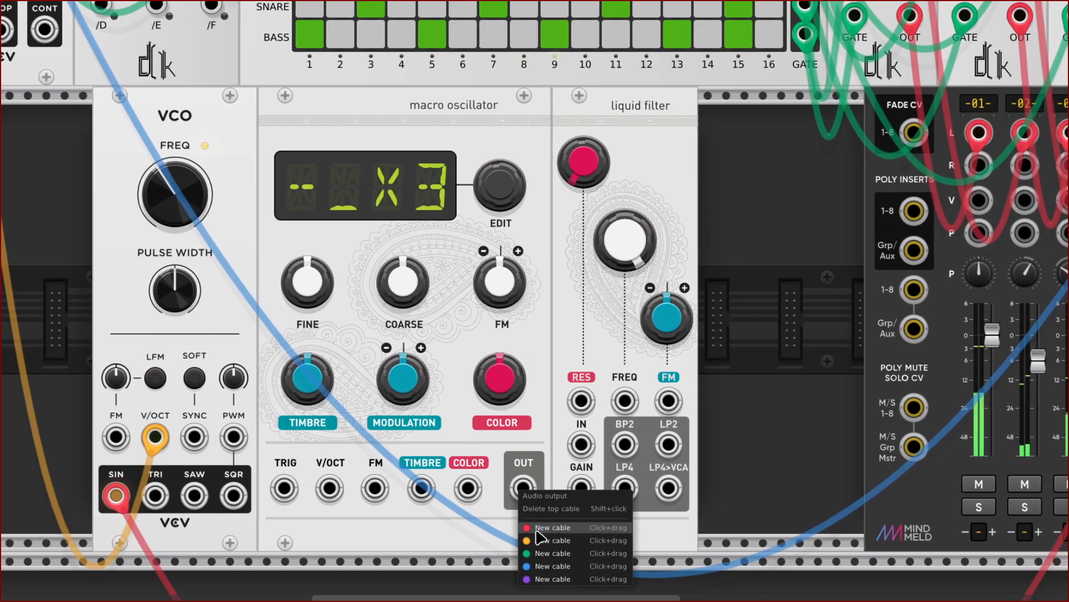
{"action": "left_click", "coordinate": [555, 533]}
{"action": "left_click", "coordinate": [536, 532]}
{"action": "right_click", "coordinate": [523, 489]}
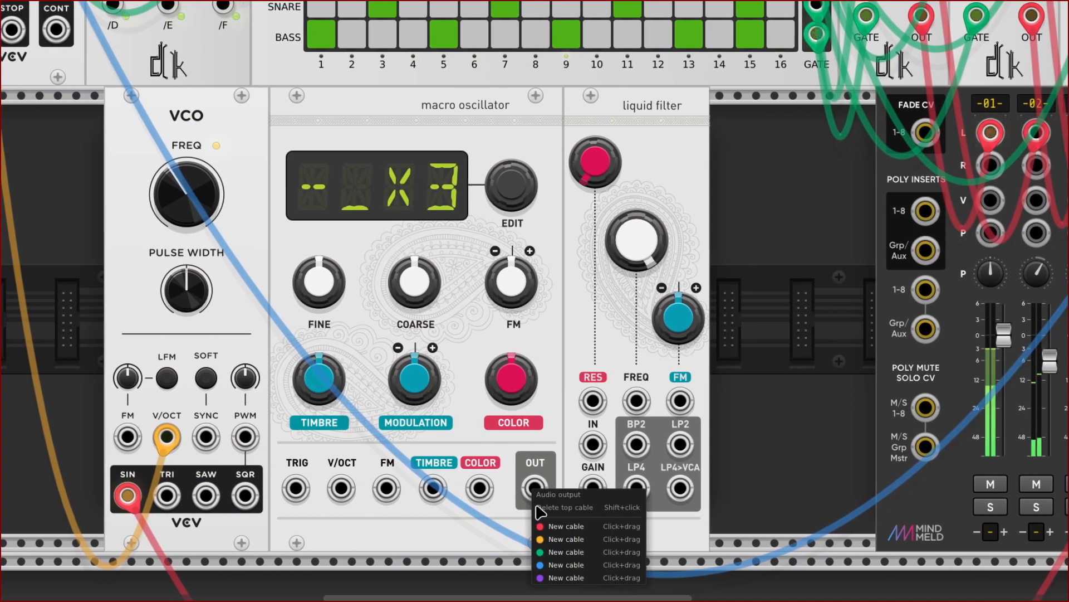
{"action": "left_click_drag", "start_coordinate": [537, 532], "coordinate": [553, 444]}
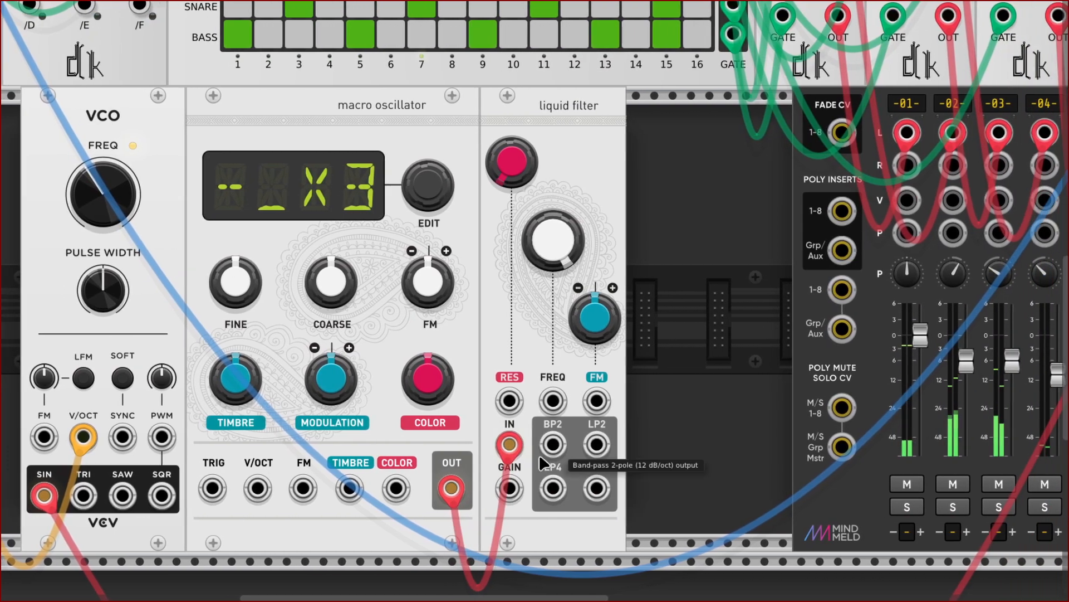
Run a red cable from the liquid filter's LP4 output to the left input of mixer channel 8
{"action": "right_click", "coordinate": [550, 496]}
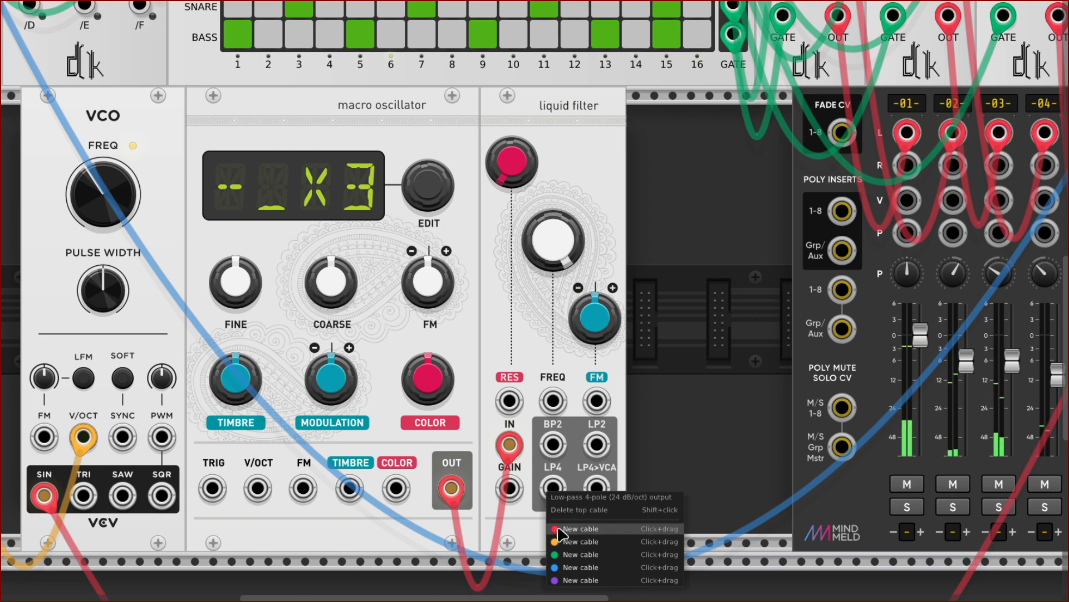
{"action": "left_click", "coordinate": [559, 528]}
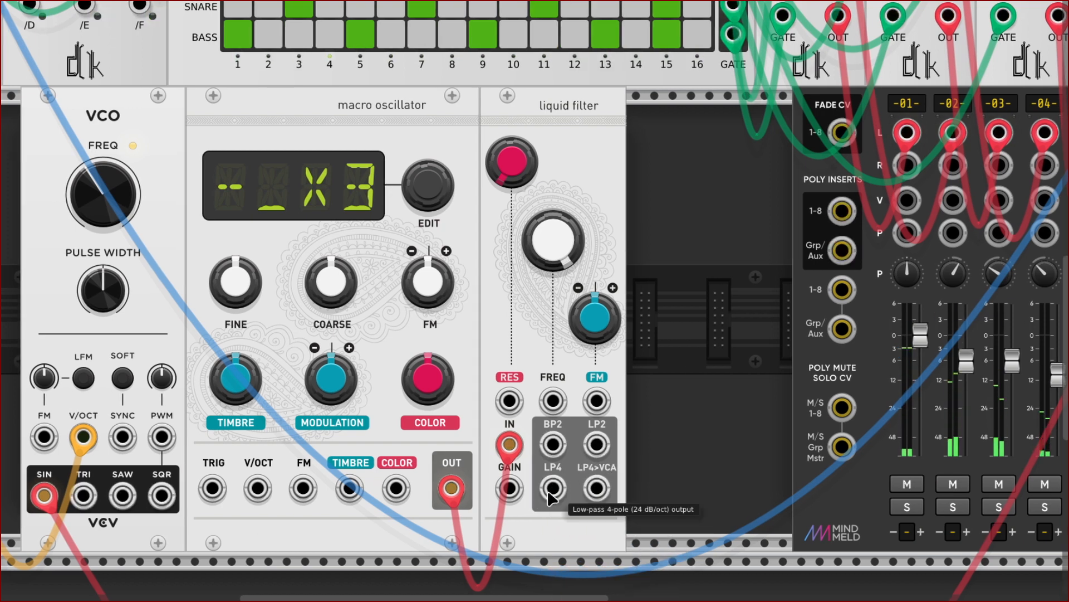
{"action": "right_click", "coordinate": [553, 495]}
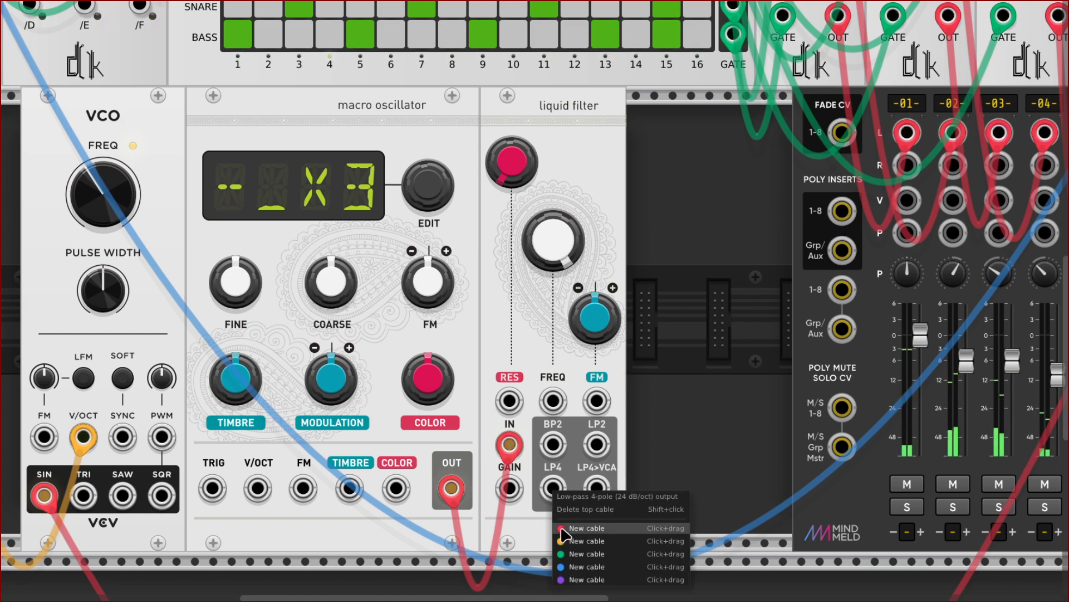
{"action": "left_click_drag", "start_coordinate": [561, 528], "coordinate": [542, 232]}
{"action": "scroll", "coordinate": [588, 530], "scroll_direction": "right", "scroll_amount": 8}
{"action": "scroll", "coordinate": [596, 484], "scroll_direction": "right", "scroll_amount": 5}
{"action": "scroll", "coordinate": [597, 468], "scroll_direction": "up", "scroll_amount": 3}
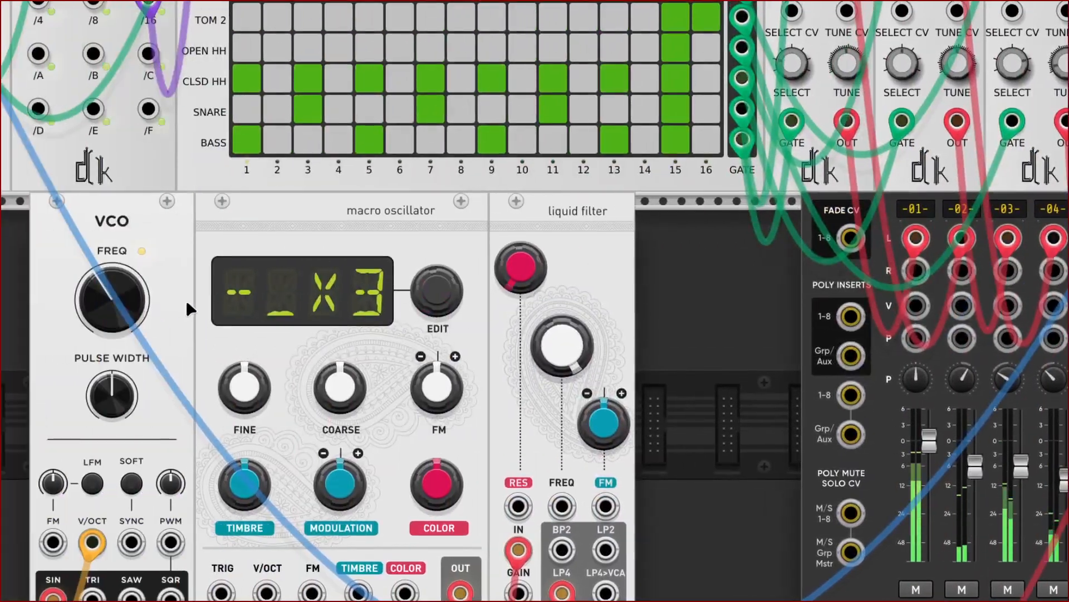
Connect the Macro Oscillator's V/OCT input to the MIDI-CV's V/OCT output with an orange cable
{"action": "scroll", "coordinate": [337, 313], "scroll_direction": "down", "scroll_amount": 3}
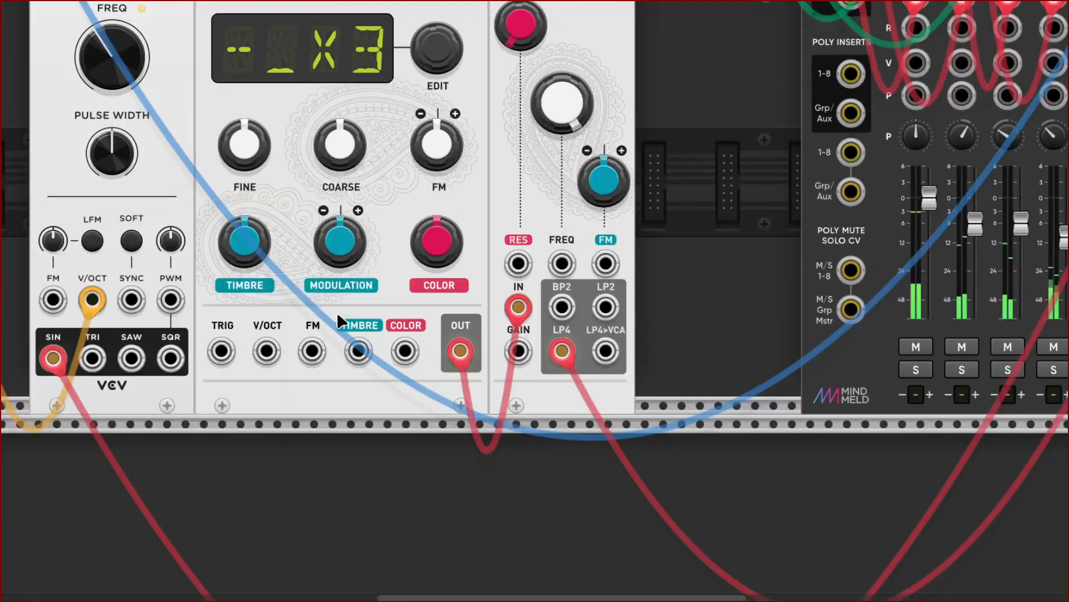
{"action": "scroll", "coordinate": [338, 314], "scroll_direction": "up", "scroll_amount": 4}
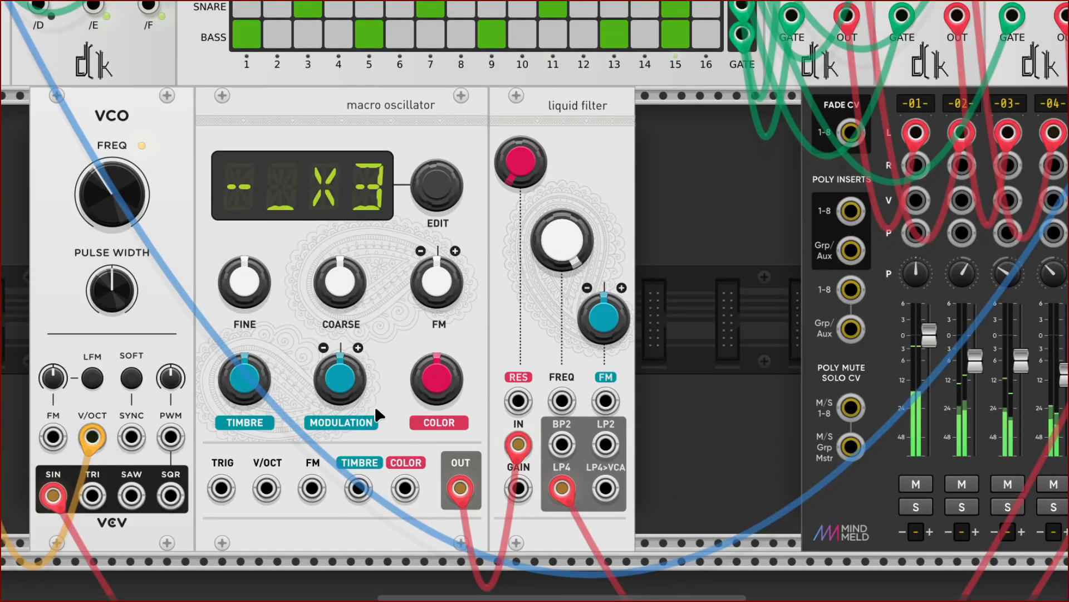
{"action": "scroll", "coordinate": [375, 405], "scroll_direction": "left", "scroll_amount": 4}
{"action": "scroll", "coordinate": [376, 406], "scroll_direction": "up", "scroll_amount": 2}
{"action": "scroll", "coordinate": [339, 420], "scroll_direction": "down", "scroll_amount": 5}
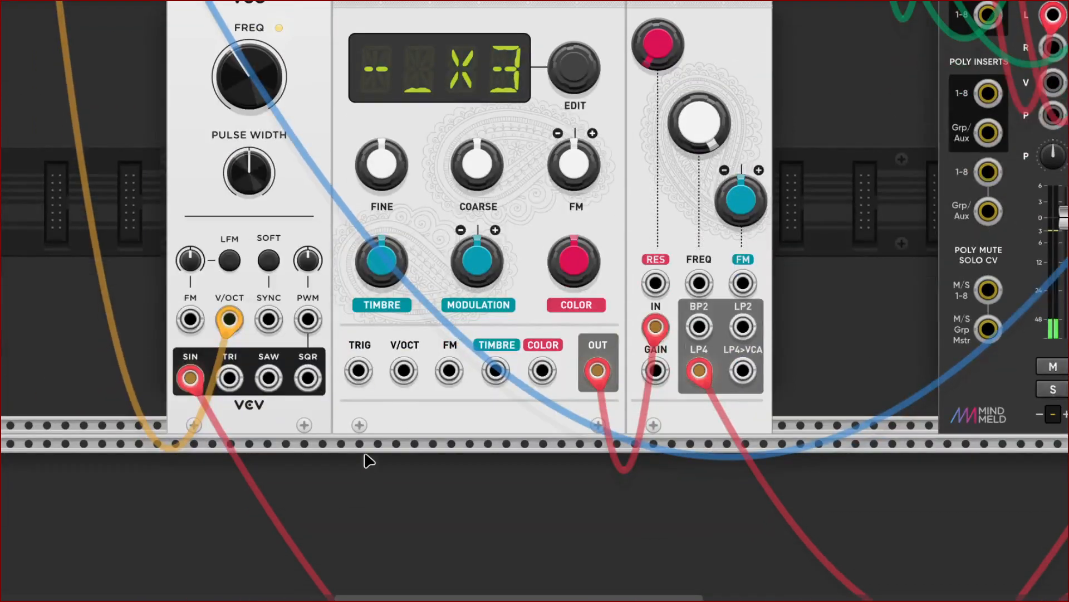
{"action": "right_click", "coordinate": [405, 377]}
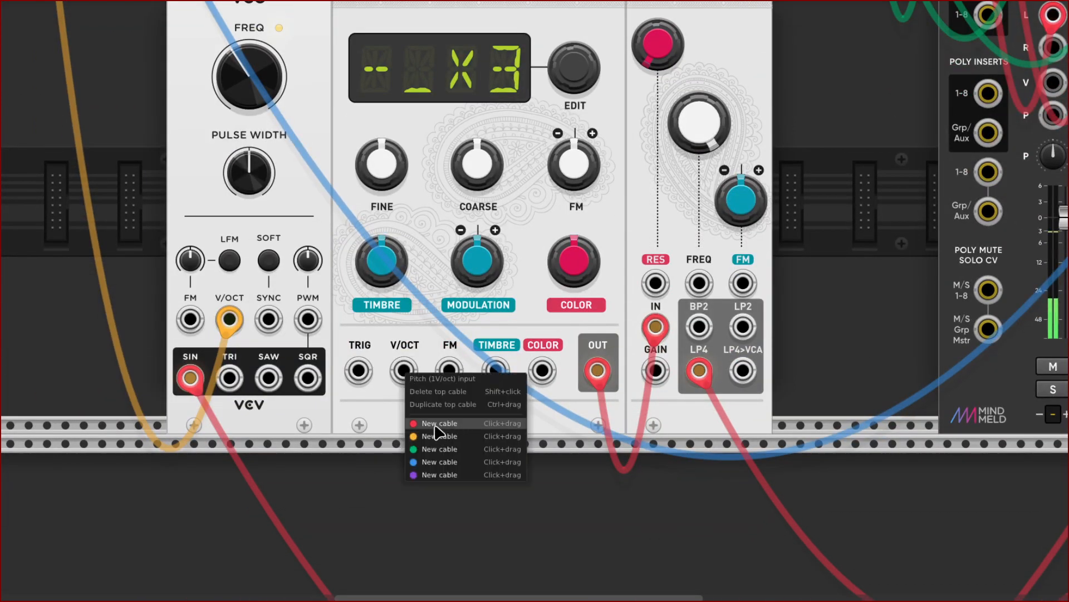
{"action": "key", "text": "Escape"}
{"action": "right_click", "coordinate": [403, 381]}
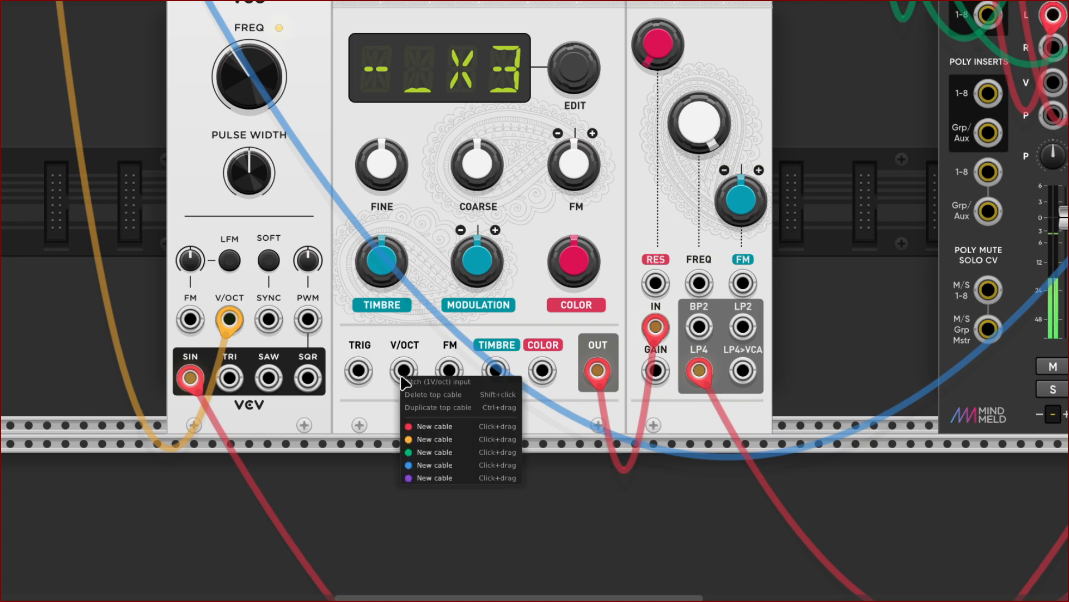
{"action": "left_click", "coordinate": [425, 440]}
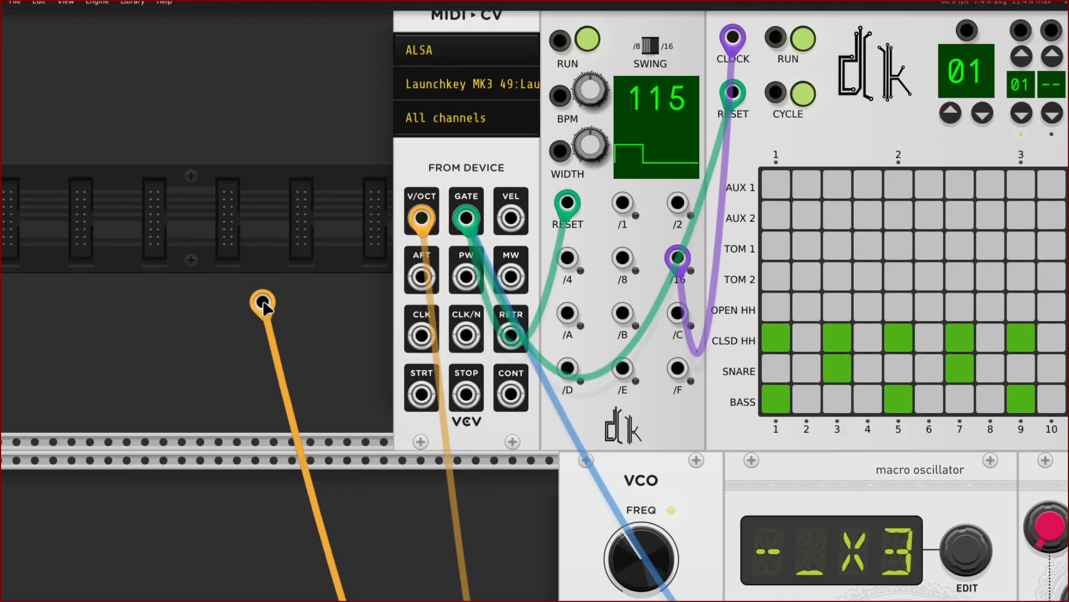
{"action": "scroll", "coordinate": [263, 302], "scroll_direction": "up", "scroll_amount": 2}
{"action": "left_click_drag", "start_coordinate": [262, 301], "coordinate": [418, 322]}
{"action": "scroll", "coordinate": [363, 369], "scroll_direction": "down", "scroll_amount": 3}
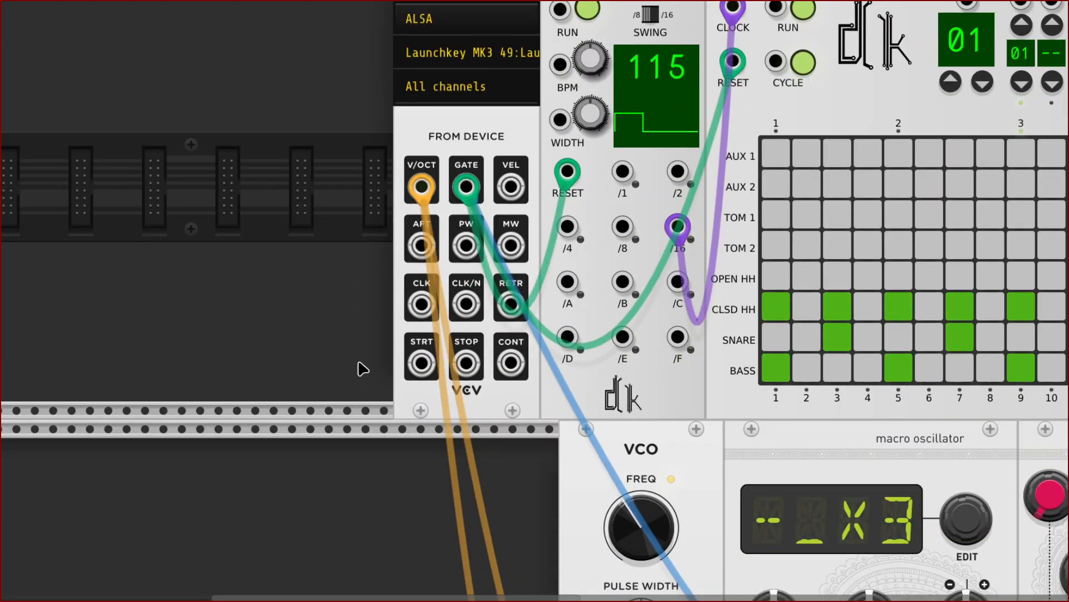
Examine the new cables at mixer channels 7 and 8, their levels, and the drum sequencer's pattern grid
{"action": "scroll", "coordinate": [360, 359], "scroll_direction": "right", "scroll_amount": 6}
{"action": "scroll", "coordinate": [360, 359], "scroll_direction": "down", "scroll_amount": 7}
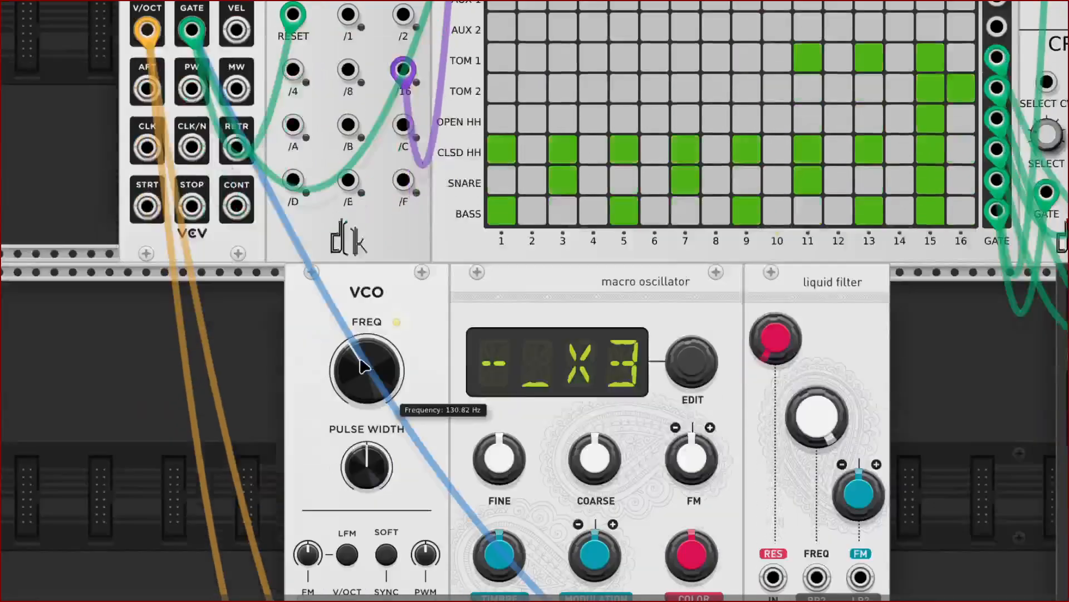
{"action": "scroll", "coordinate": [386, 358], "scroll_direction": "right", "scroll_amount": 18}
{"action": "scroll", "coordinate": [437, 356], "scroll_direction": "up", "scroll_amount": 7}
{"action": "scroll", "coordinate": [437, 357], "scroll_direction": "right", "scroll_amount": 2}
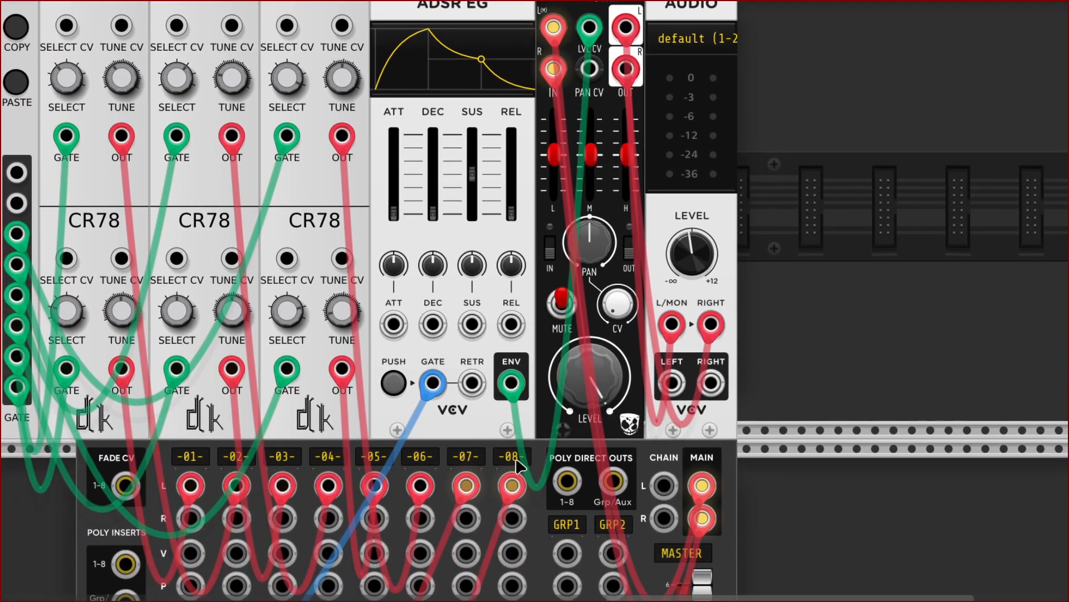
{"action": "scroll", "coordinate": [524, 457], "scroll_direction": "down", "scroll_amount": 7}
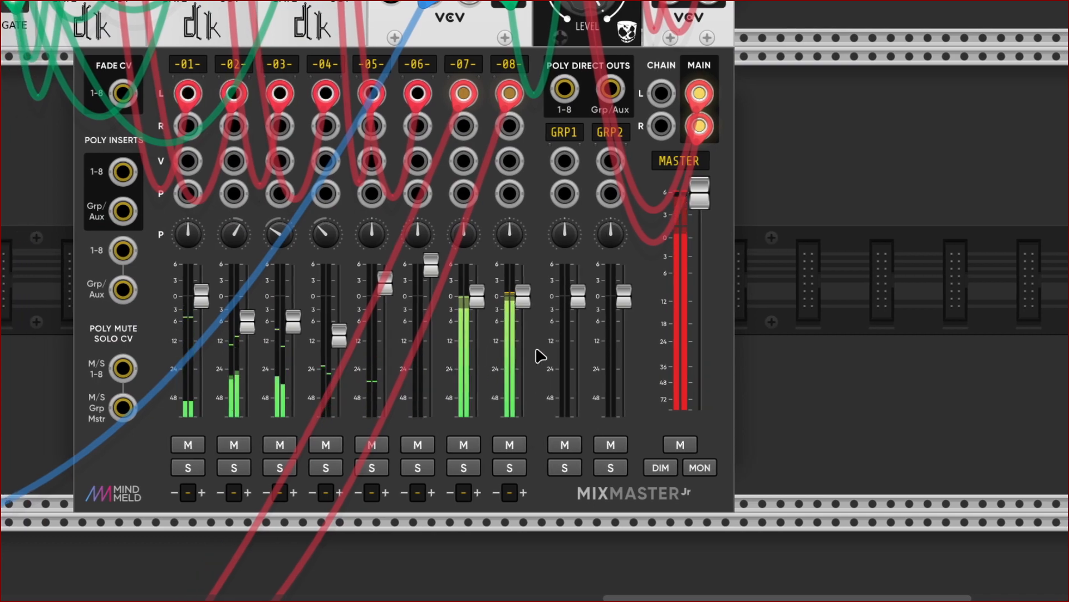
{"action": "scroll", "coordinate": [532, 358], "scroll_direction": "left", "scroll_amount": 10}
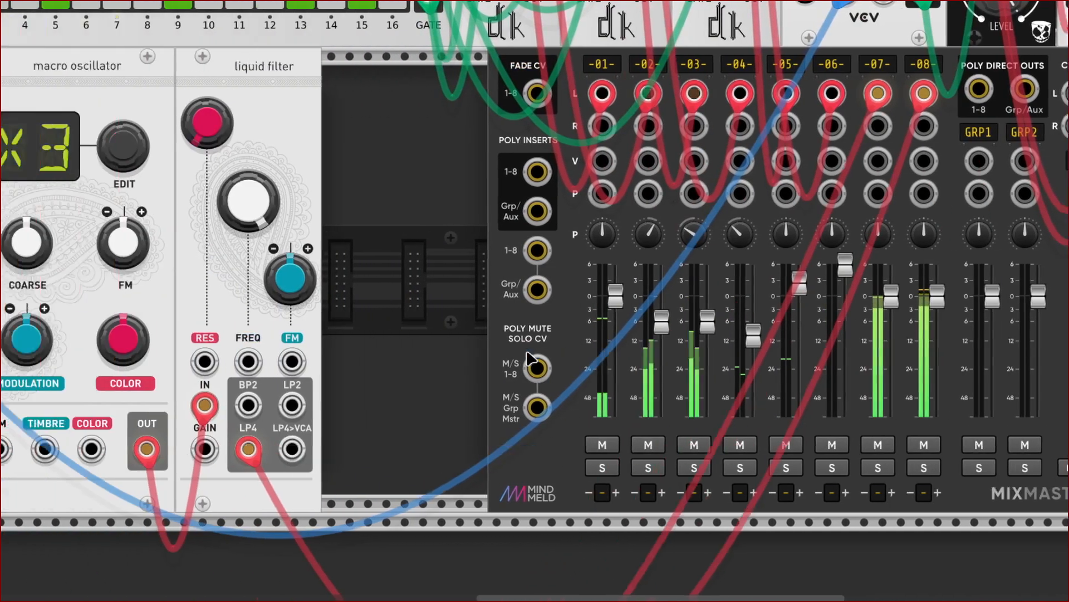
{"action": "scroll", "coordinate": [323, 422], "scroll_direction": "up", "scroll_amount": 10}
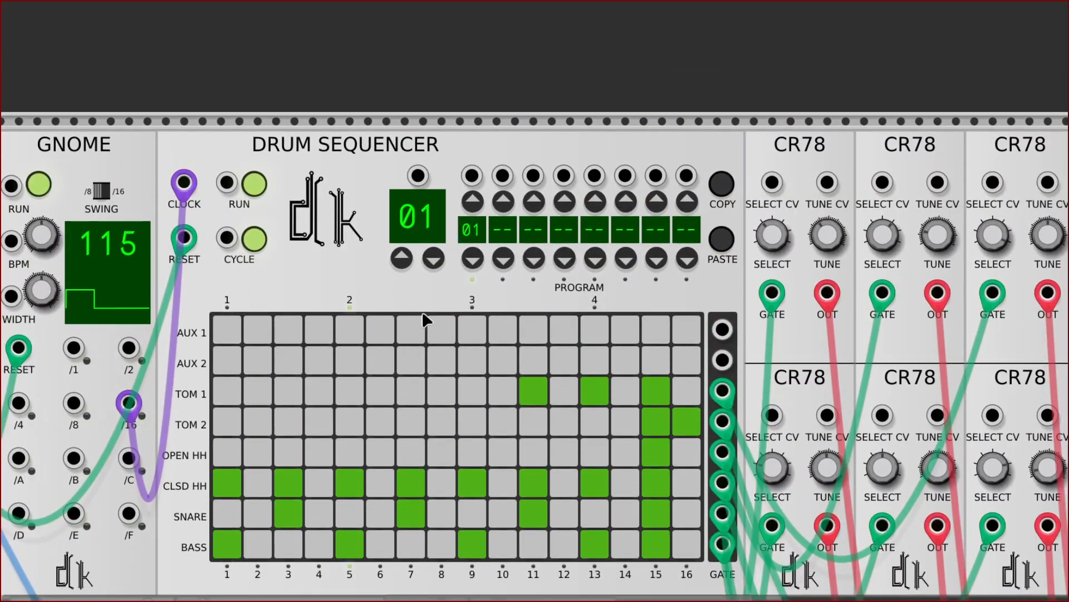
{"action": "scroll", "coordinate": [536, 305], "scroll_direction": "right", "scroll_amount": 3}
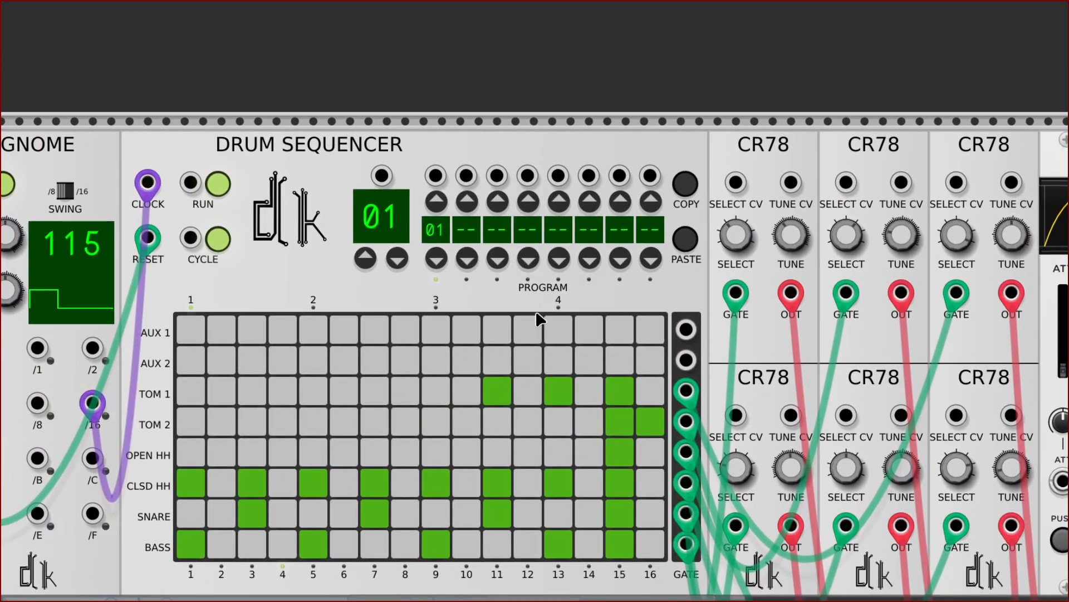
{"action": "scroll", "coordinate": [537, 319], "scroll_direction": "left", "scroll_amount": 1}
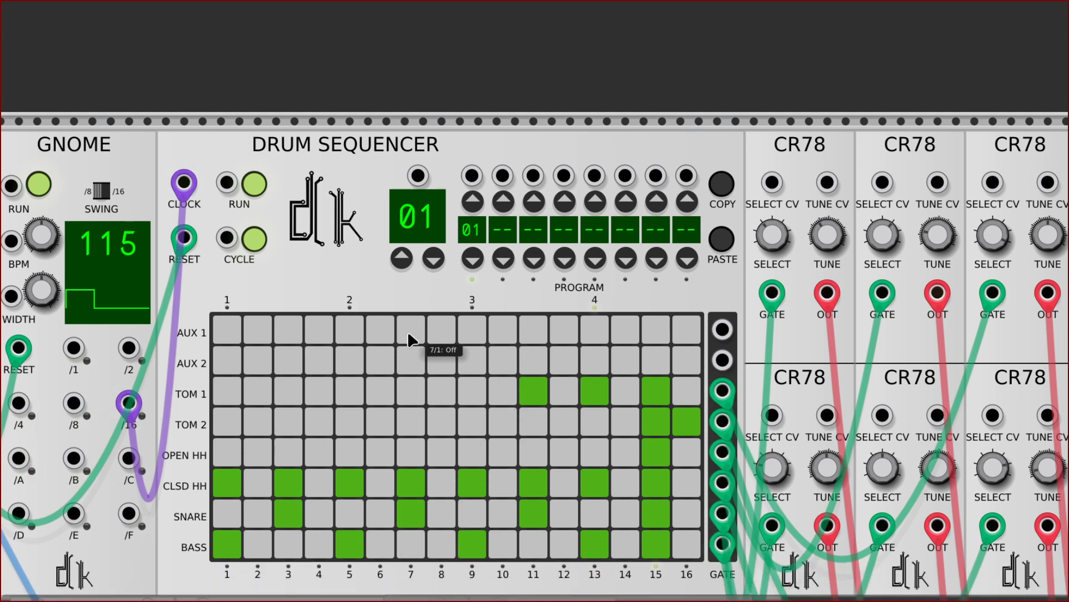
{"action": "scroll", "coordinate": [370, 350], "scroll_direction": "left", "scroll_amount": 3}
{"action": "key", "text": "F11"}
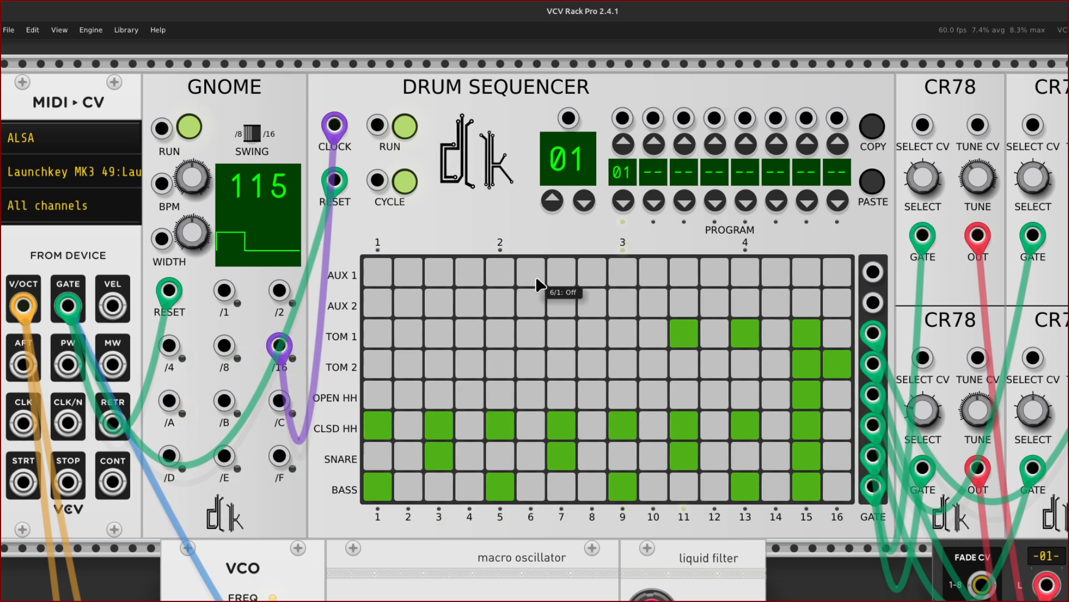
{"action": "scroll", "coordinate": [537, 284], "scroll_direction": "right", "scroll_amount": 10}
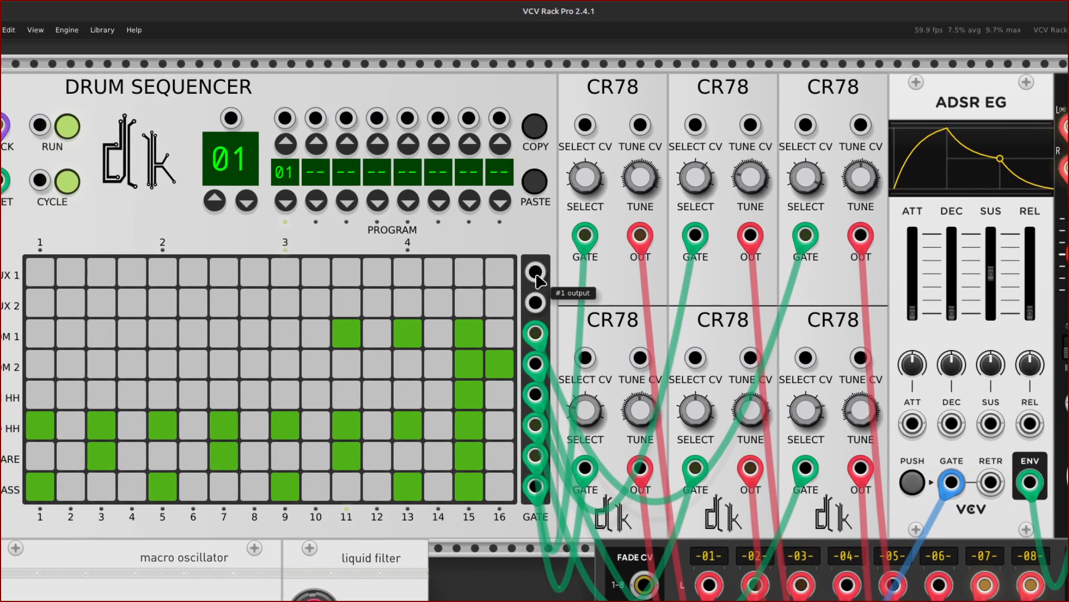
{"action": "right_click", "coordinate": [529, 272]}
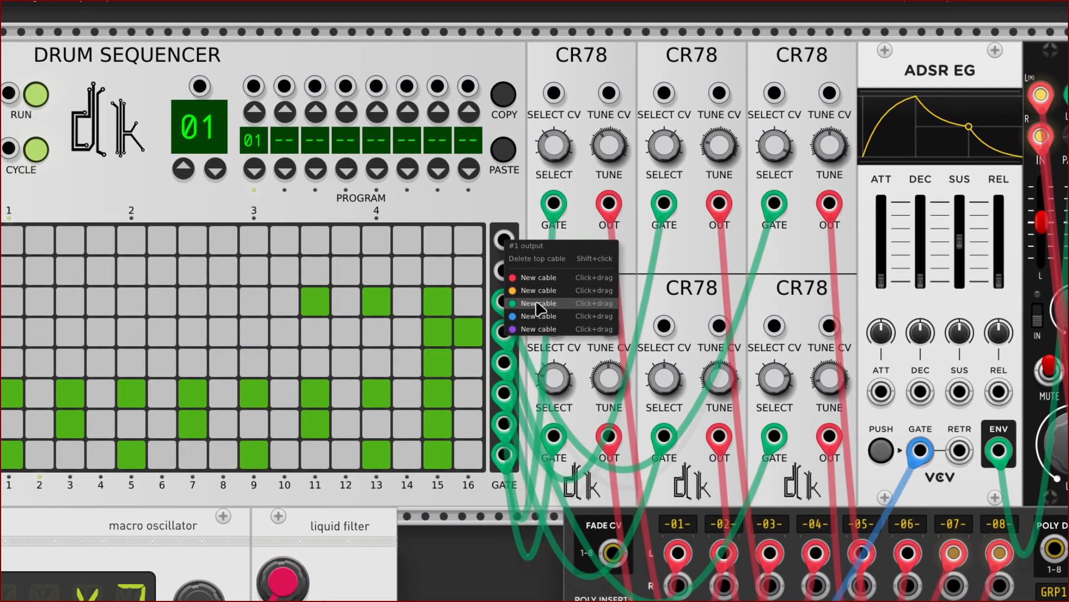
{"action": "left_click", "coordinate": [551, 333]}
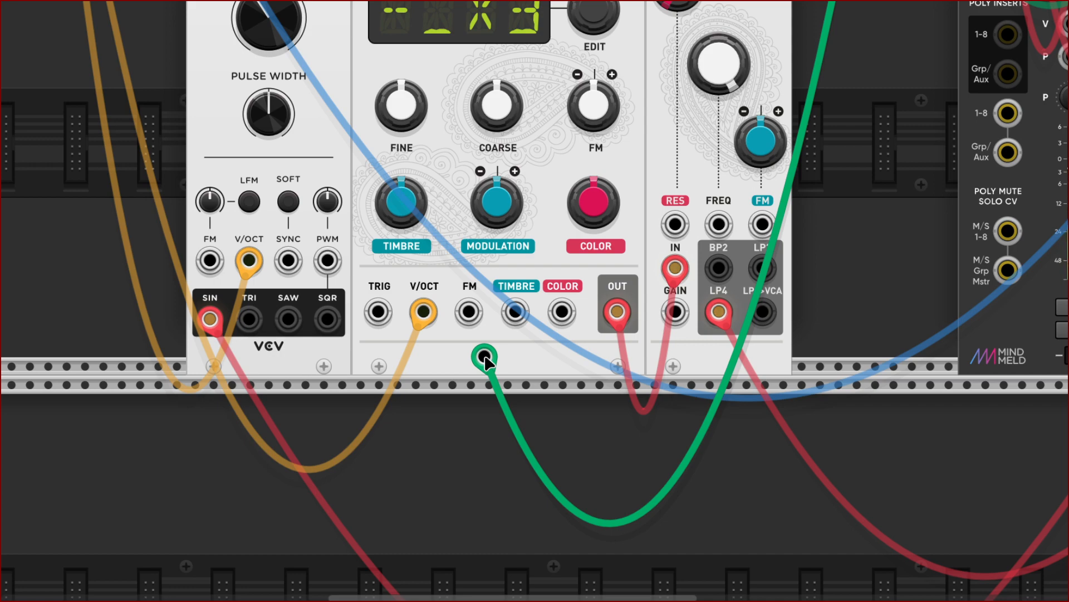
{"action": "left_click_drag", "start_coordinate": [487, 362], "coordinate": [490, 368]}
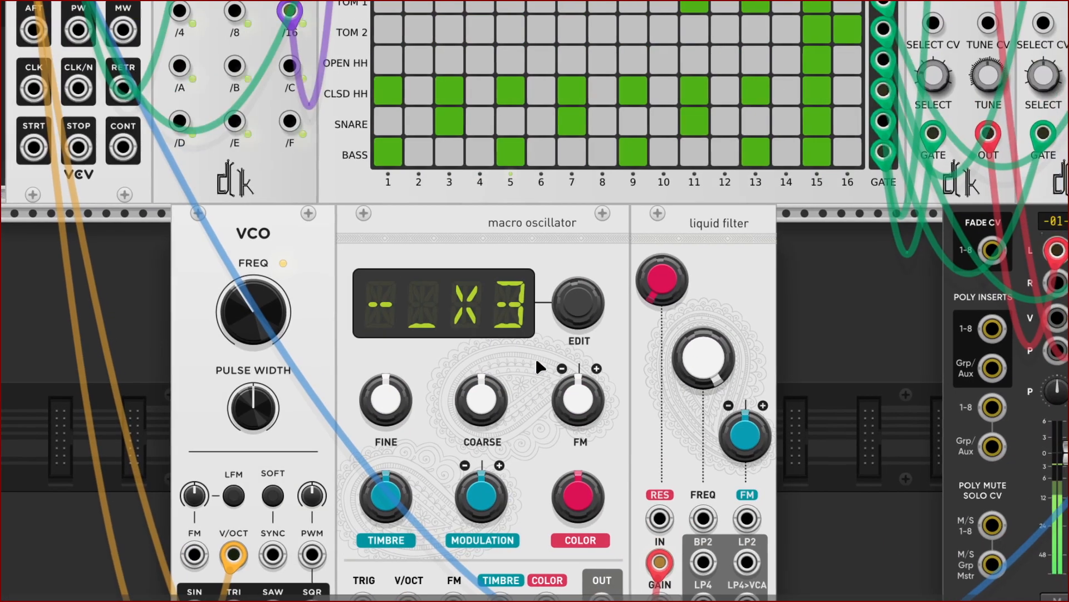
Search the module browser for "eg" and add an ADSR EG module beside the liquid filter
{"action": "scroll", "coordinate": [535, 358], "scroll_direction": "down", "scroll_amount": 4}
{"action": "scroll", "coordinate": [536, 358], "scroll_direction": "right", "scroll_amount": 6}
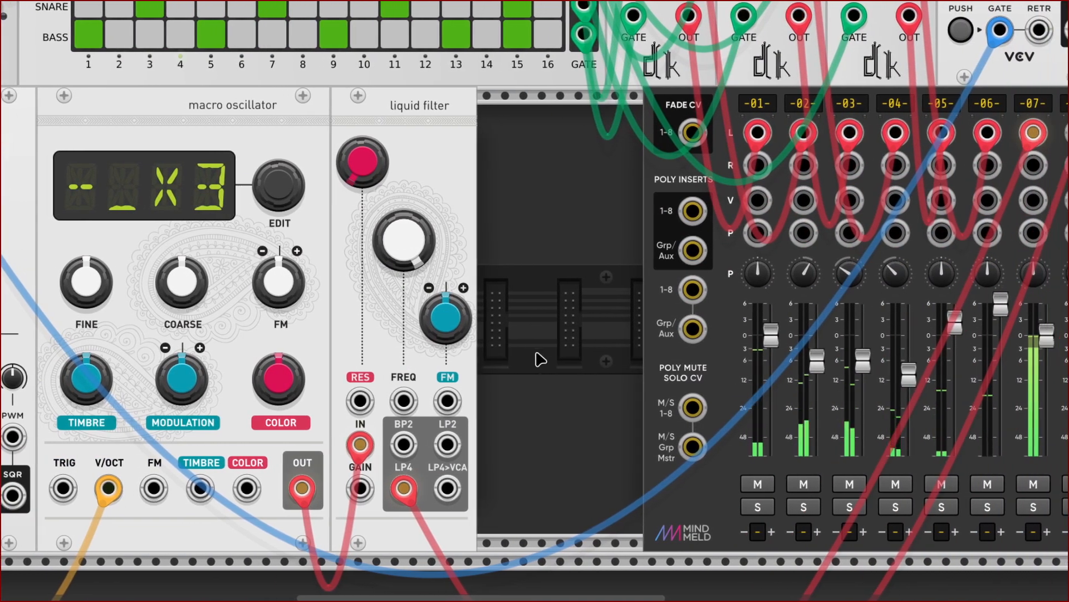
{"action": "double_click", "coordinate": [538, 354]}
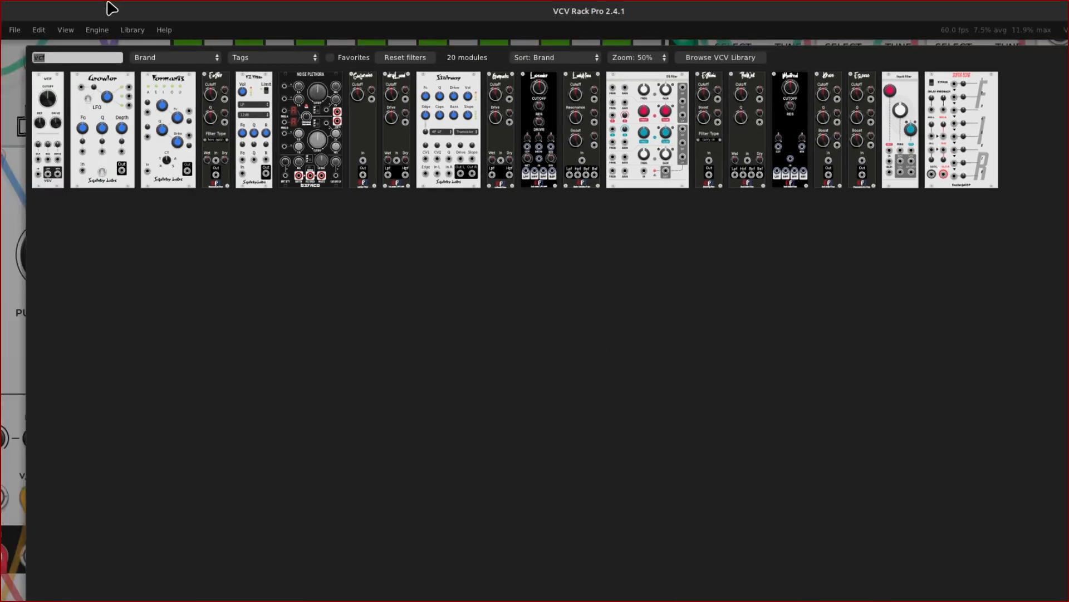
{"action": "key", "text": "BackSpace"}
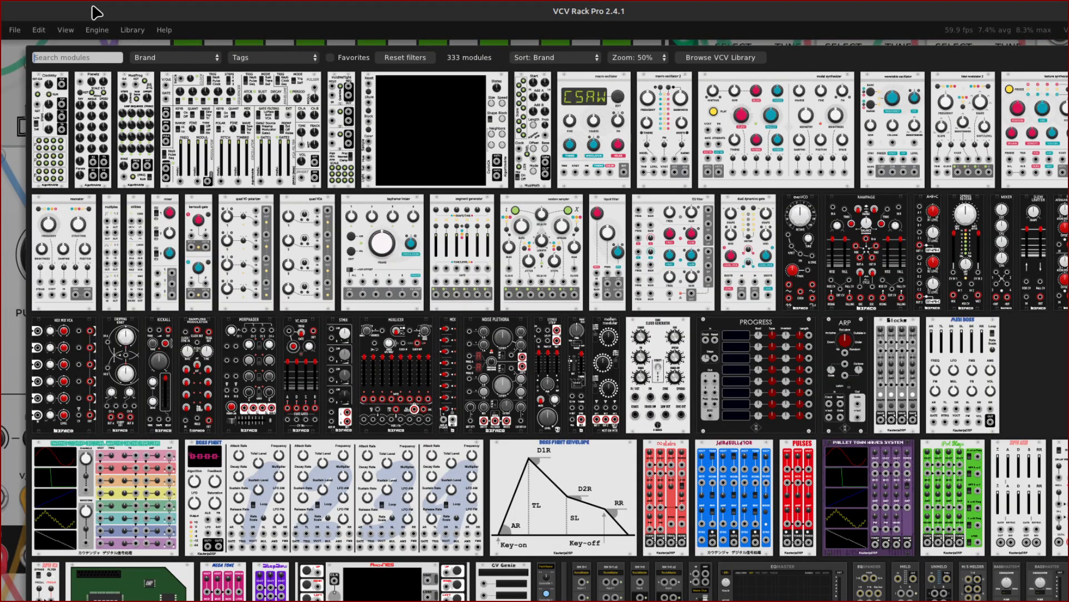
{"action": "type", "text": "eg"}
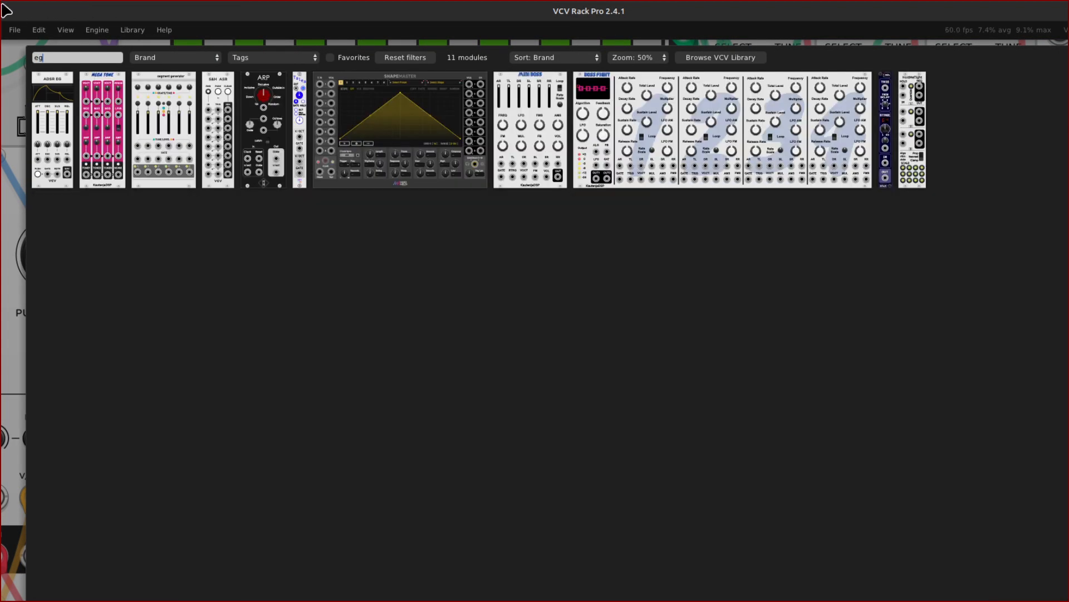
{"action": "left_click", "coordinate": [49, 166]}
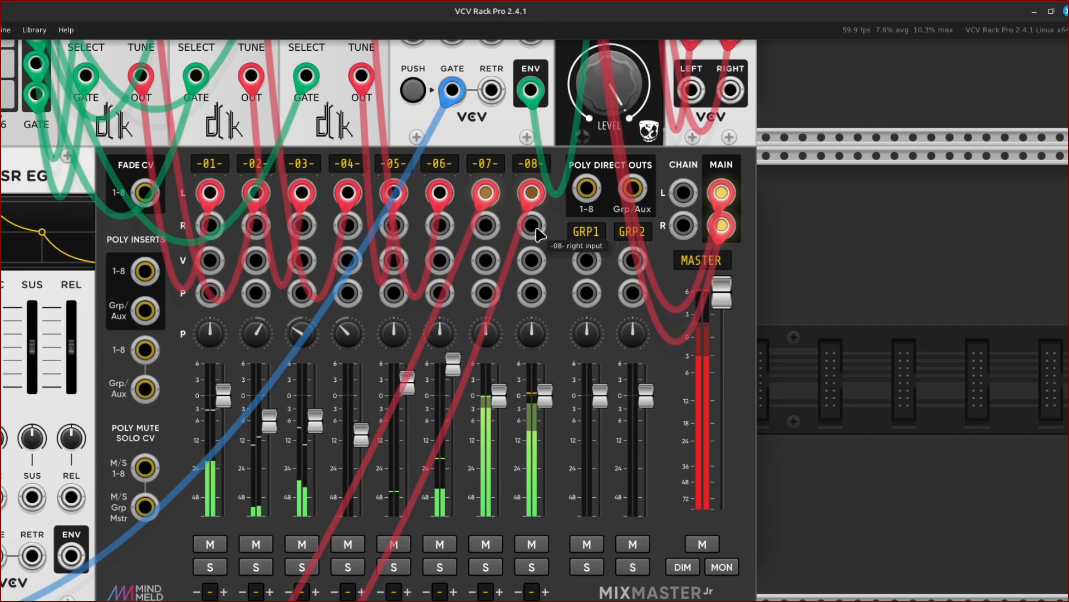
Connect the right input of mixer channel 8 to the new ADSR EG's ENV output with a green cable
{"action": "right_click", "coordinate": [538, 234]}
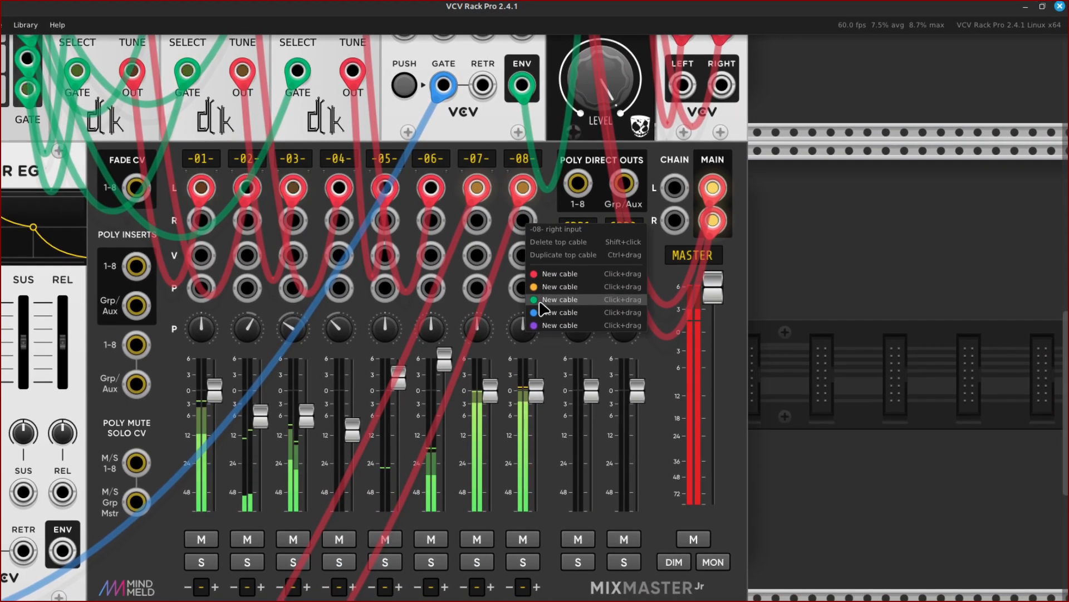
{"action": "left_click", "coordinate": [540, 302]}
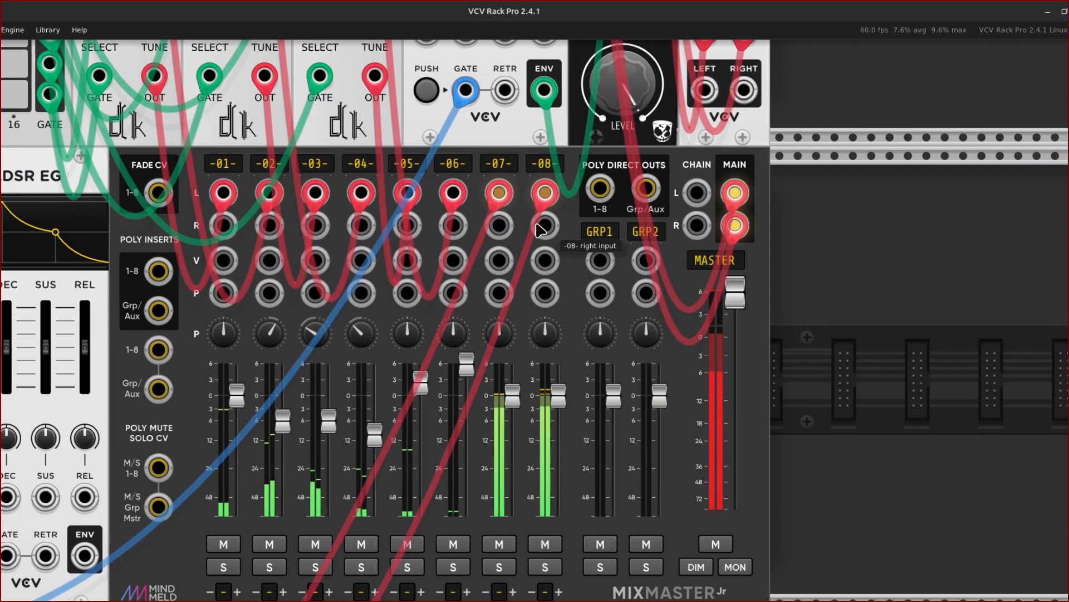
{"action": "right_click", "coordinate": [524, 225]}
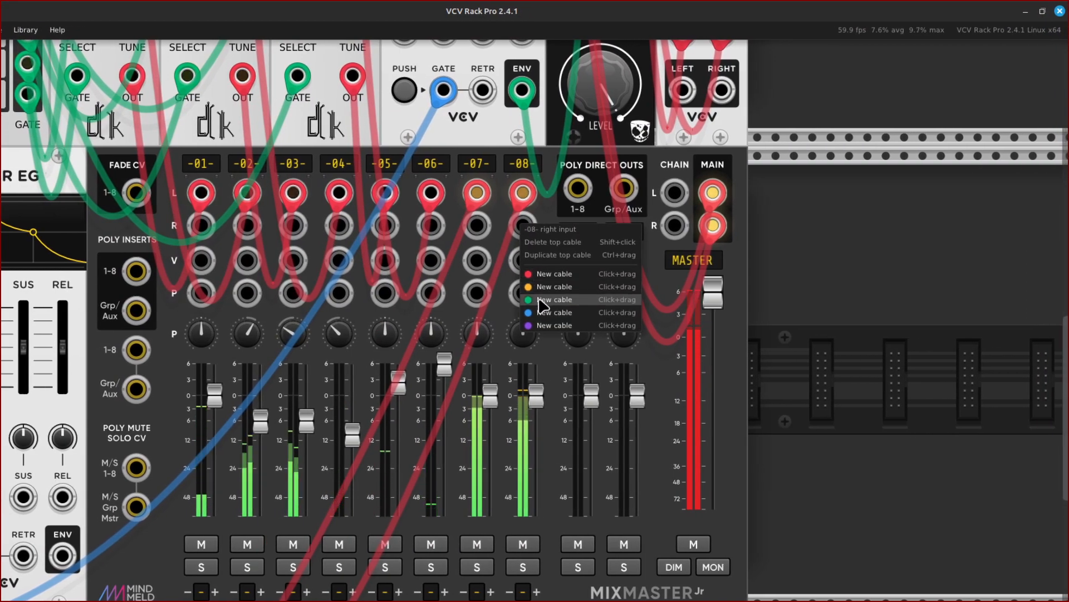
{"action": "left_click", "coordinate": [540, 303]}
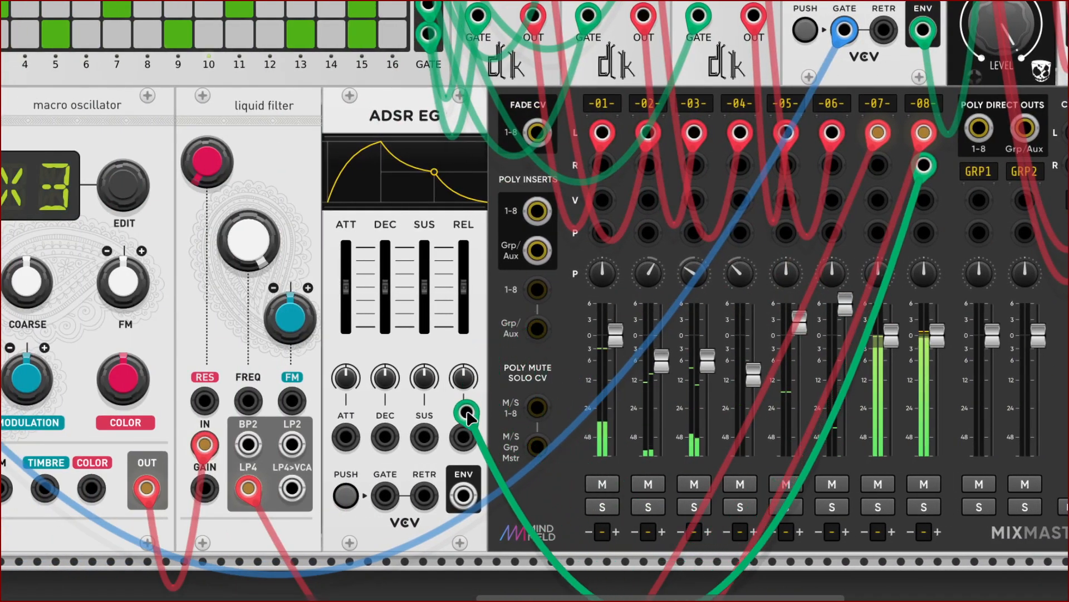
{"action": "left_click", "coordinate": [462, 497]}
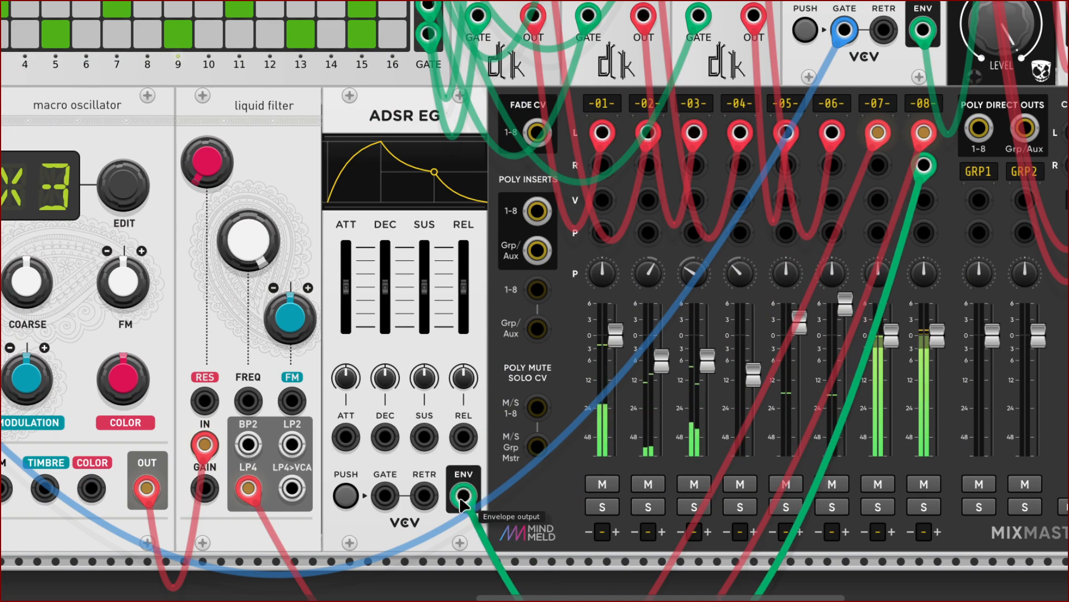
{"action": "left_click_drag", "start_coordinate": [460, 497], "coordinate": [462, 497]}
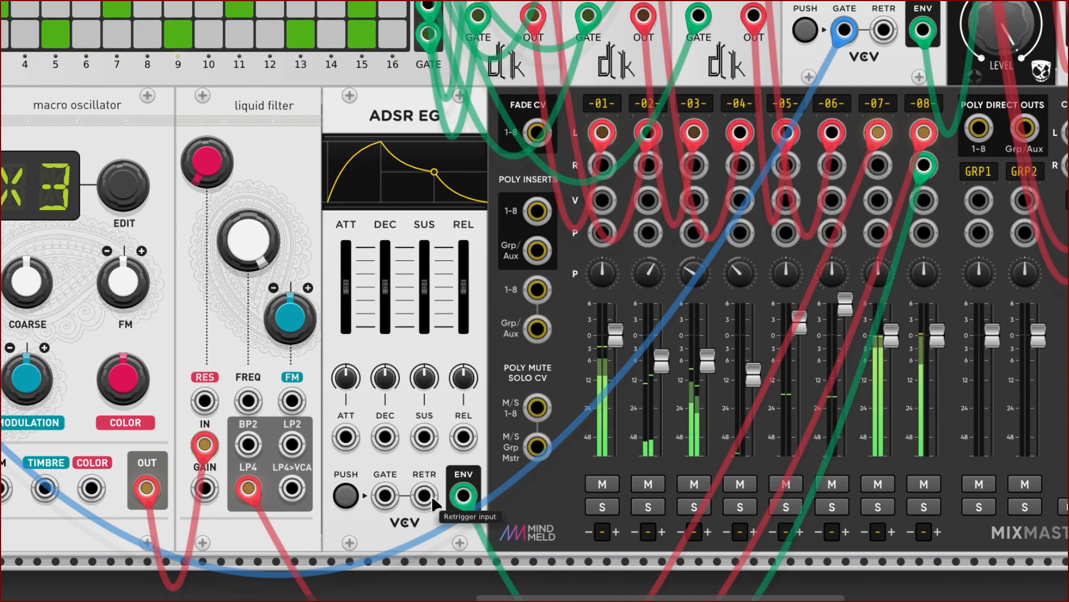
Run a second green cable from the right input of mixer channel 7 to the same ADSR EG's ENV output
{"action": "scroll", "coordinate": [426, 495], "scroll_direction": "left", "scroll_amount": 5}
{"action": "key", "text": "Left"}
{"action": "key", "text": "Right"}
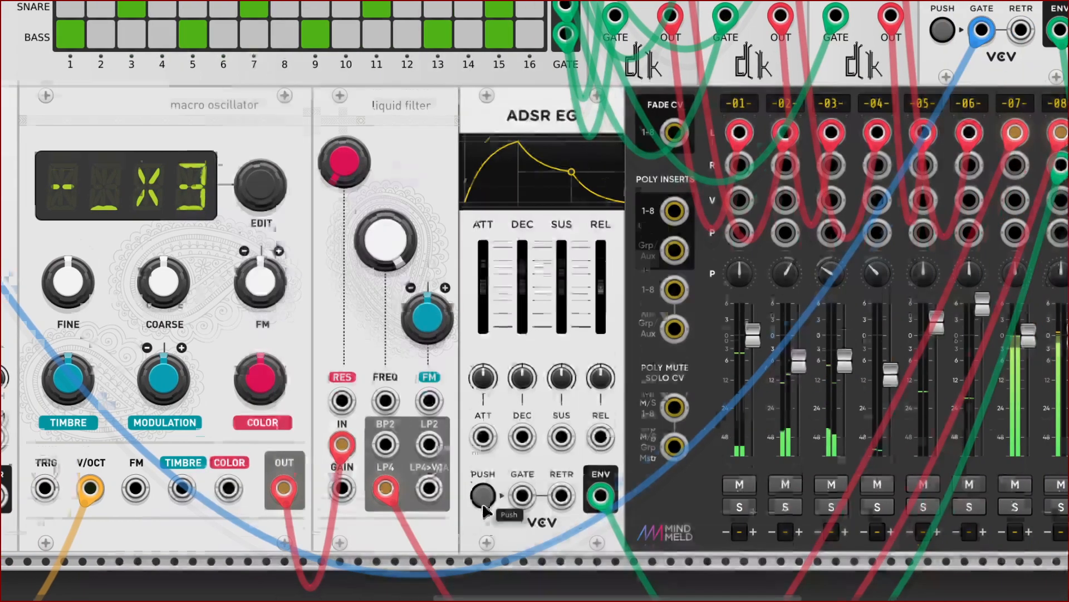
{"action": "key", "text": "Down"}
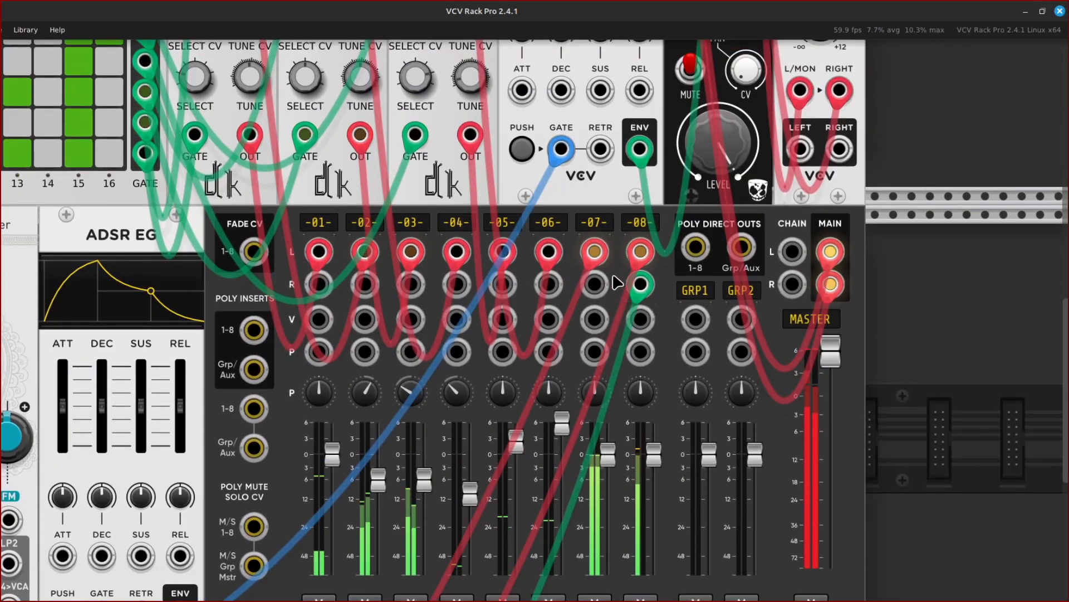
{"action": "right_click", "coordinate": [593, 288]}
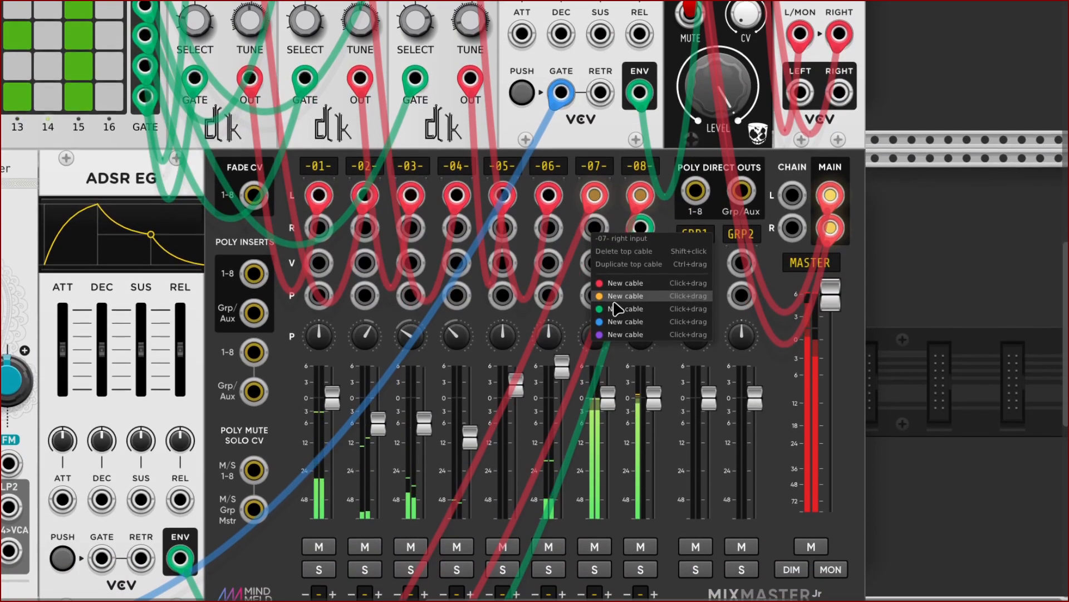
{"action": "left_click", "coordinate": [612, 365]}
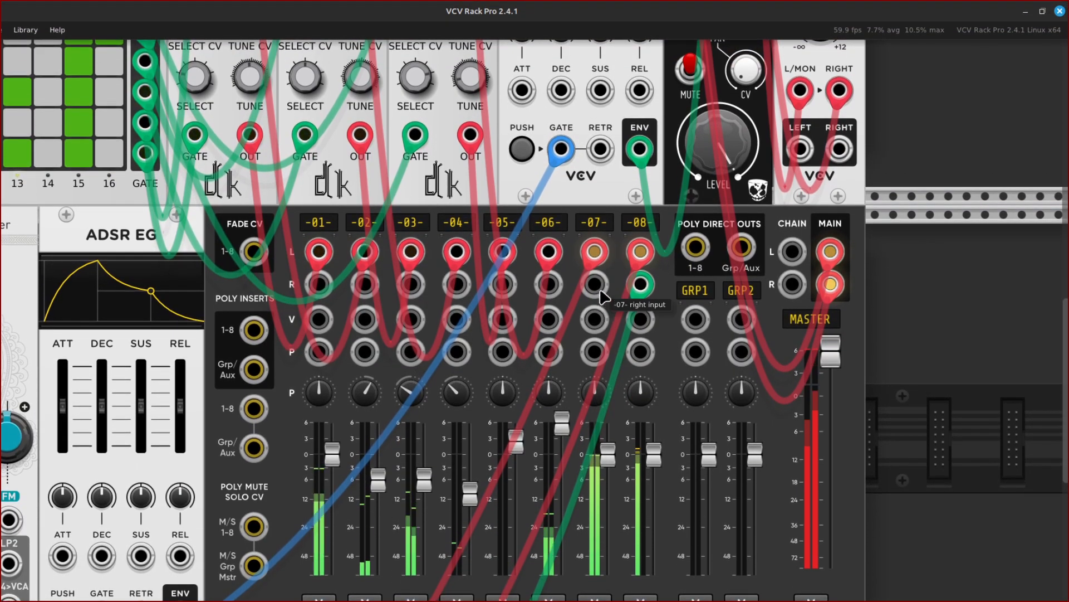
{"action": "right_click", "coordinate": [594, 224]}
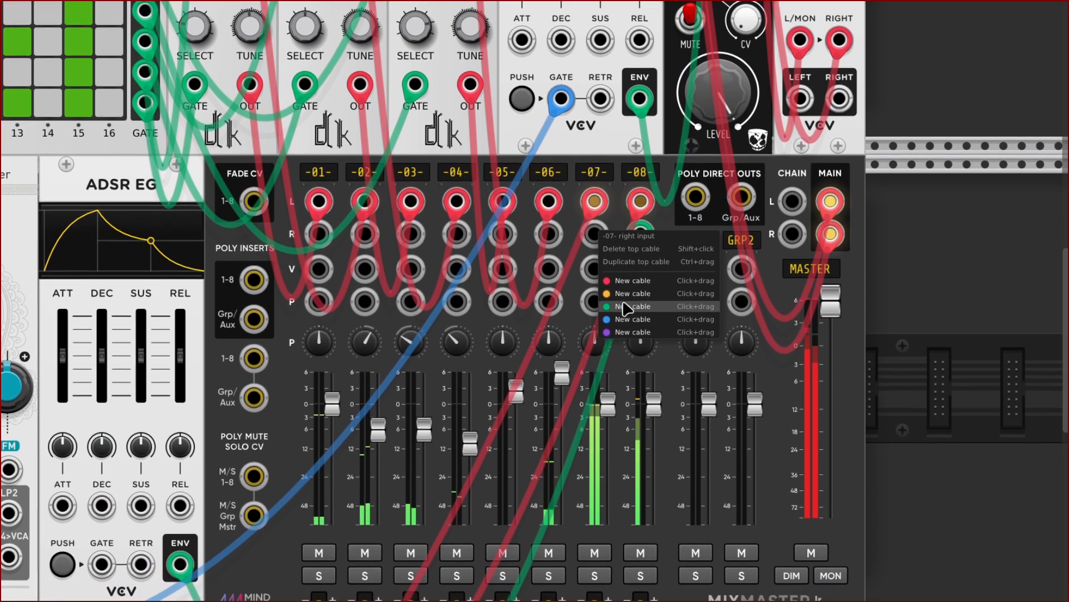
{"action": "left_click", "coordinate": [629, 343]}
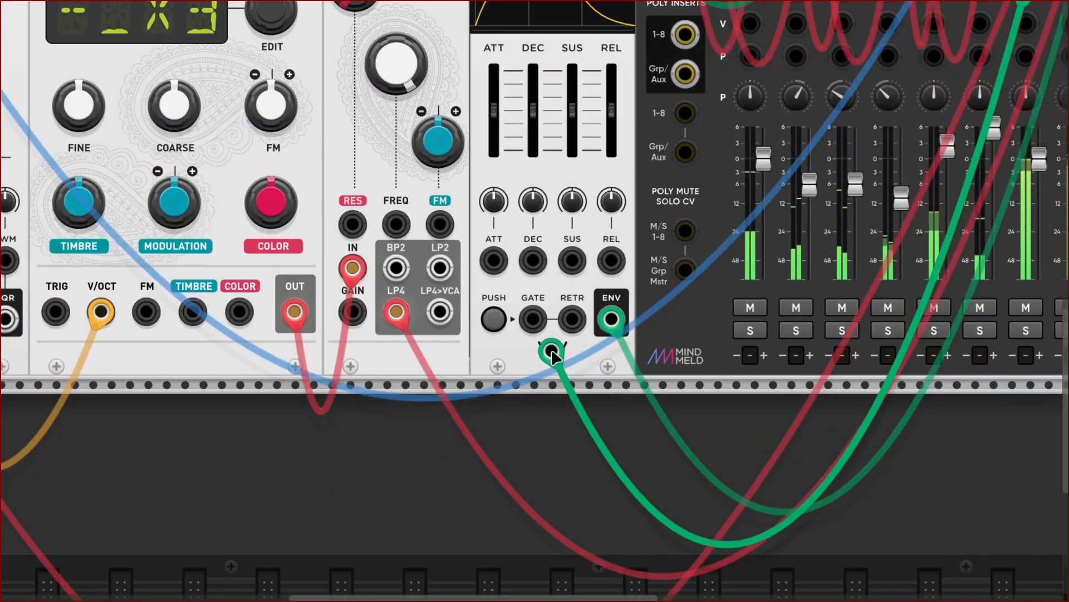
{"action": "left_click", "coordinate": [141, 555]}
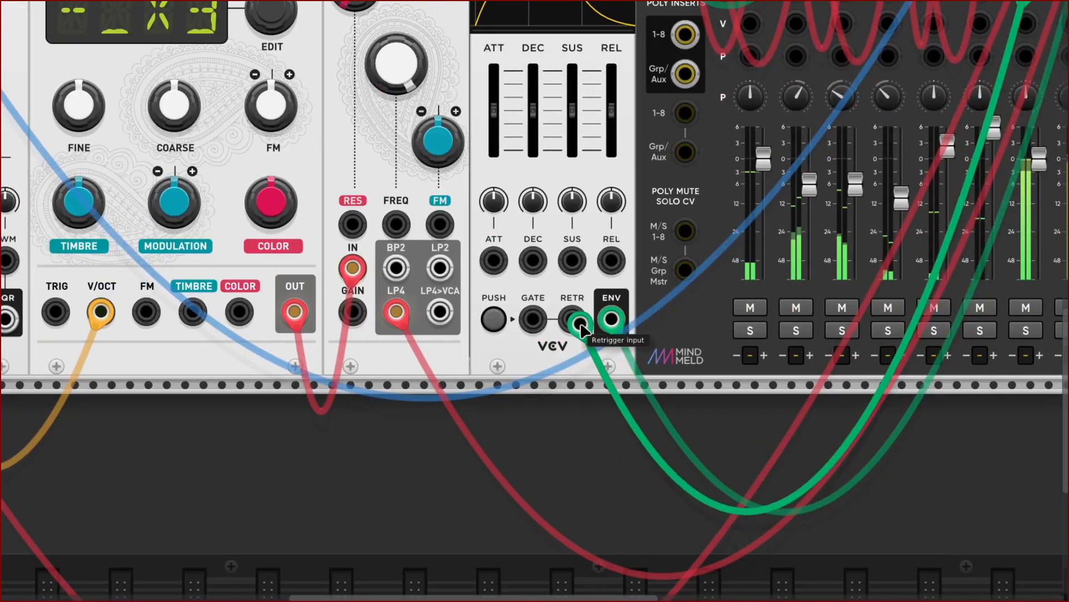
{"action": "left_click_drag", "start_coordinate": [579, 321], "coordinate": [611, 320]}
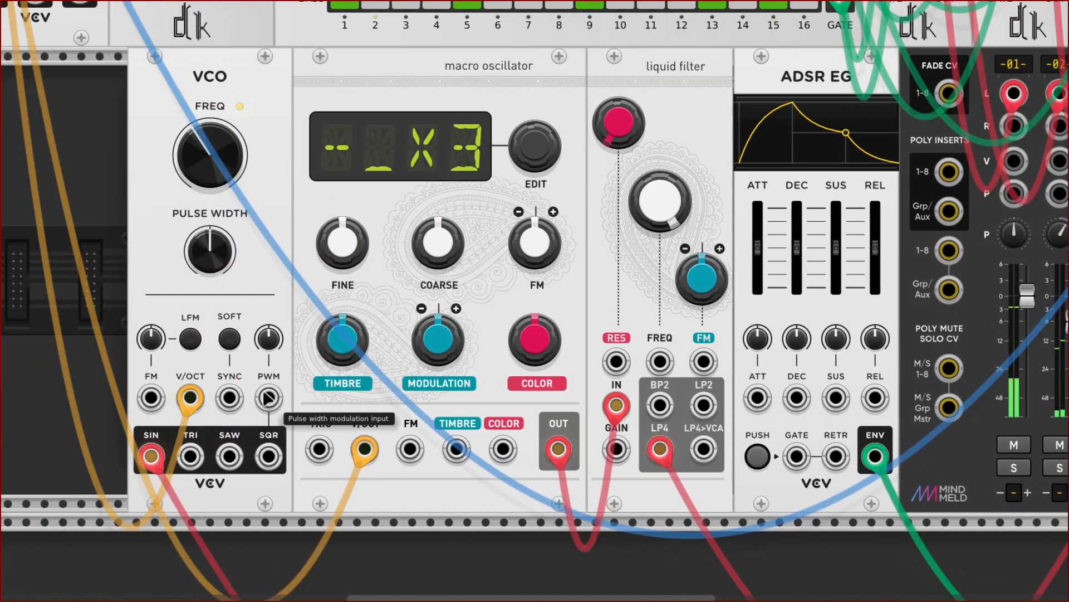
Connect the new ADSR EG's GATE input to the drum sequencer's AUX 1 gate output with a green cable
{"action": "scroll", "coordinate": [381, 413], "scroll_direction": "right", "scroll_amount": 5}
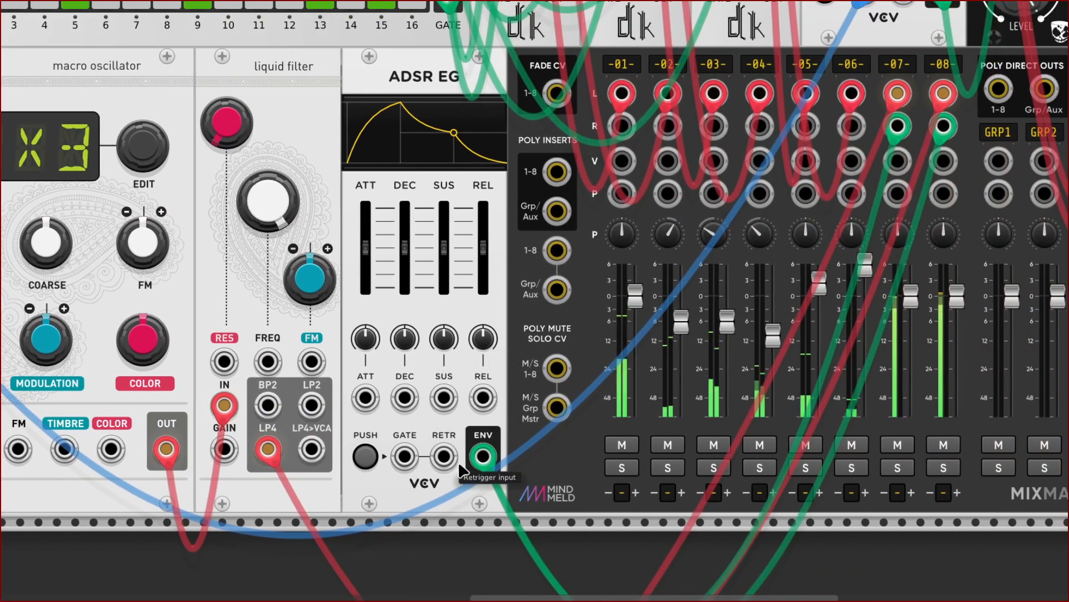
{"action": "right_click", "coordinate": [407, 462]}
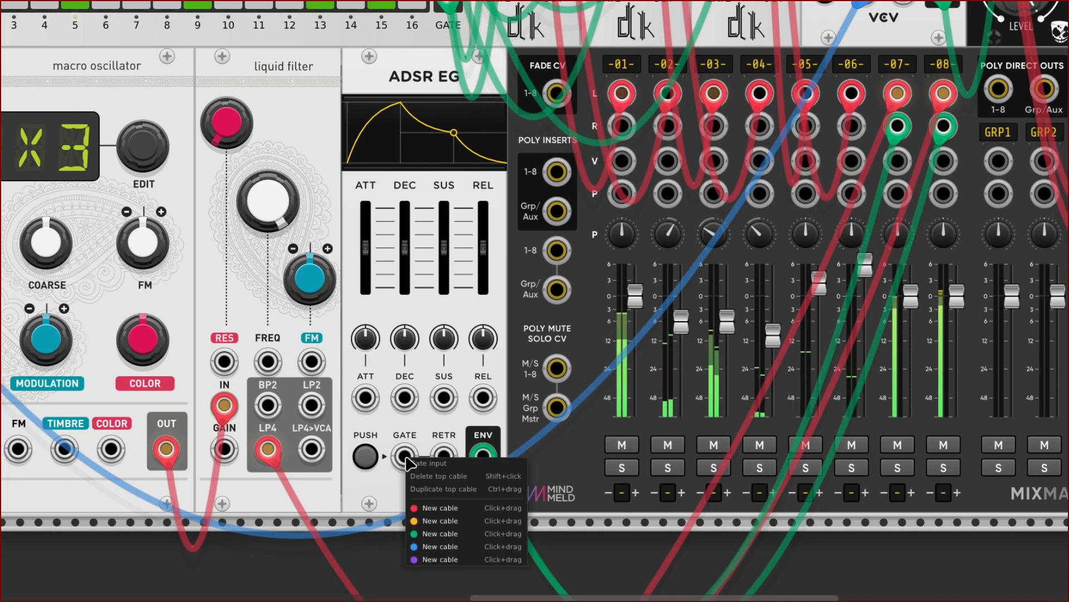
{"action": "left_click", "coordinate": [427, 532]}
{"action": "right_click", "coordinate": [405, 463]}
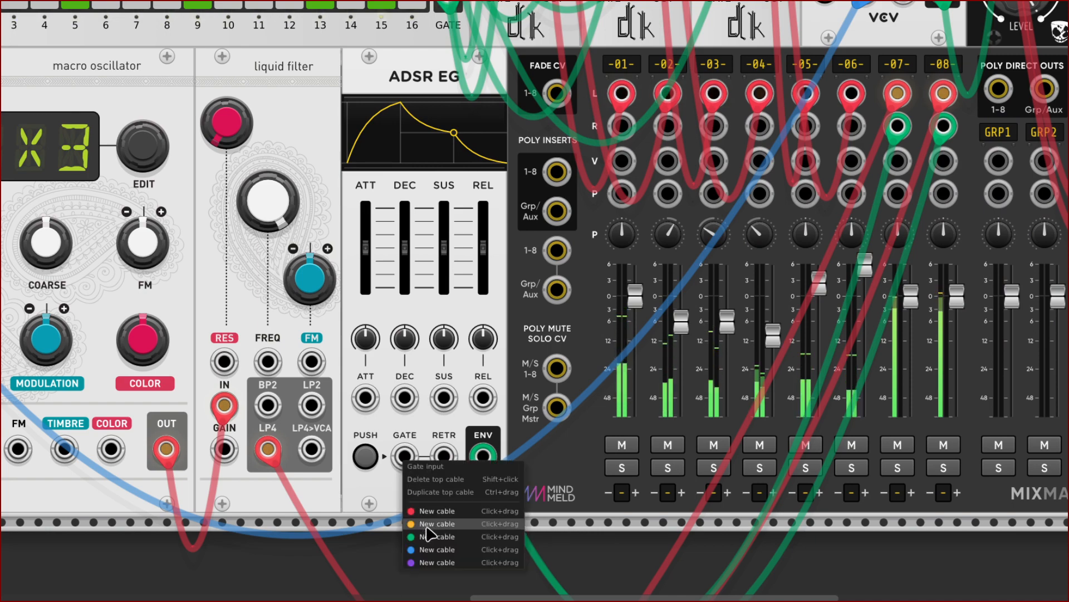
{"action": "left_click", "coordinate": [432, 540]}
{"action": "right_click", "coordinate": [405, 458]}
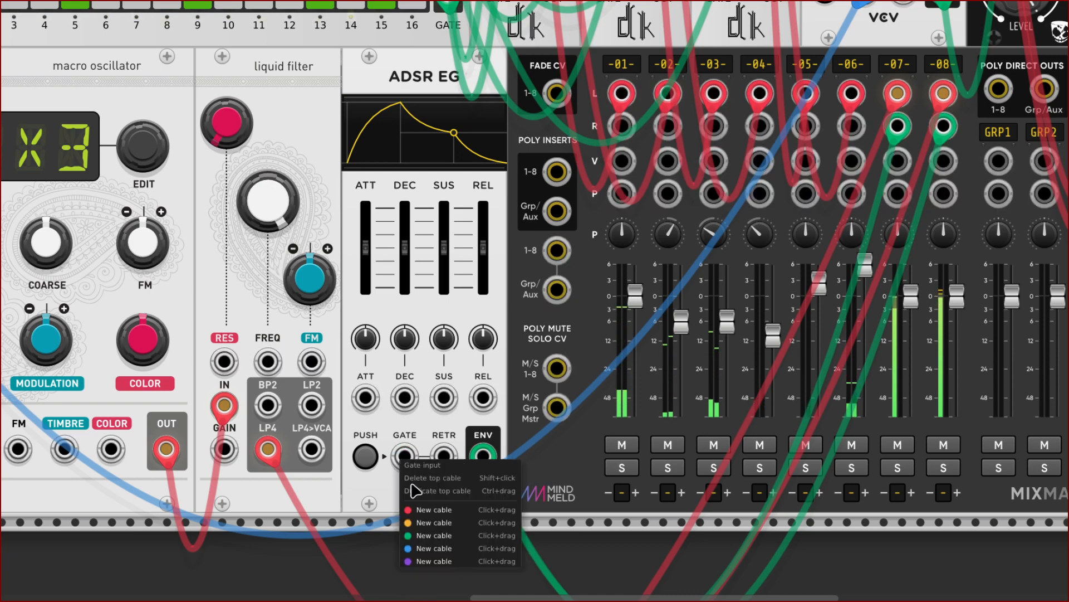
{"action": "left_click", "coordinate": [432, 539]}
{"action": "right_click", "coordinate": [405, 459]}
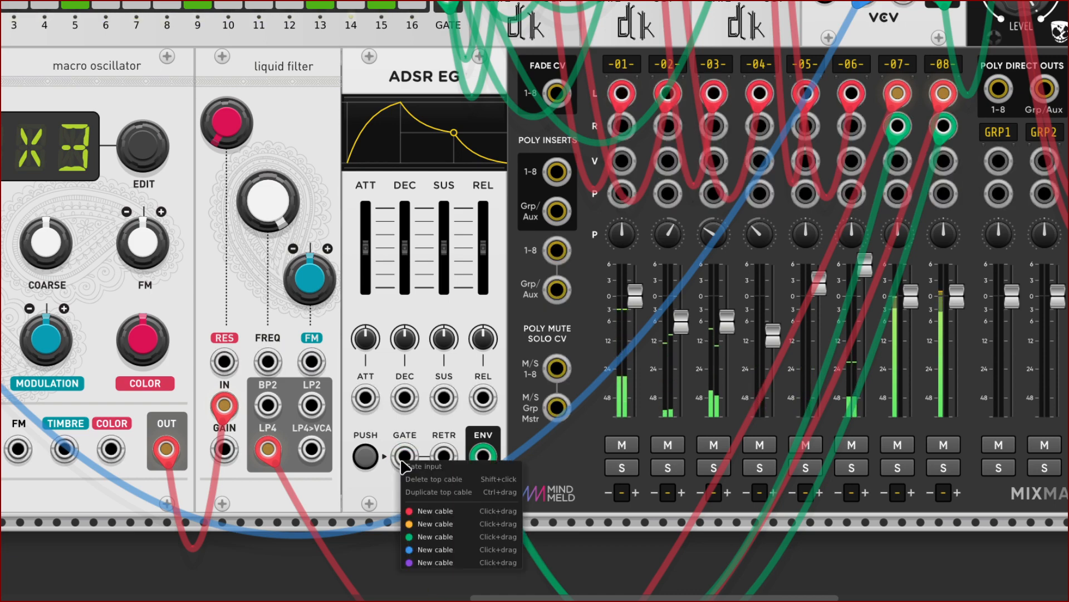
{"action": "left_click", "coordinate": [441, 544]}
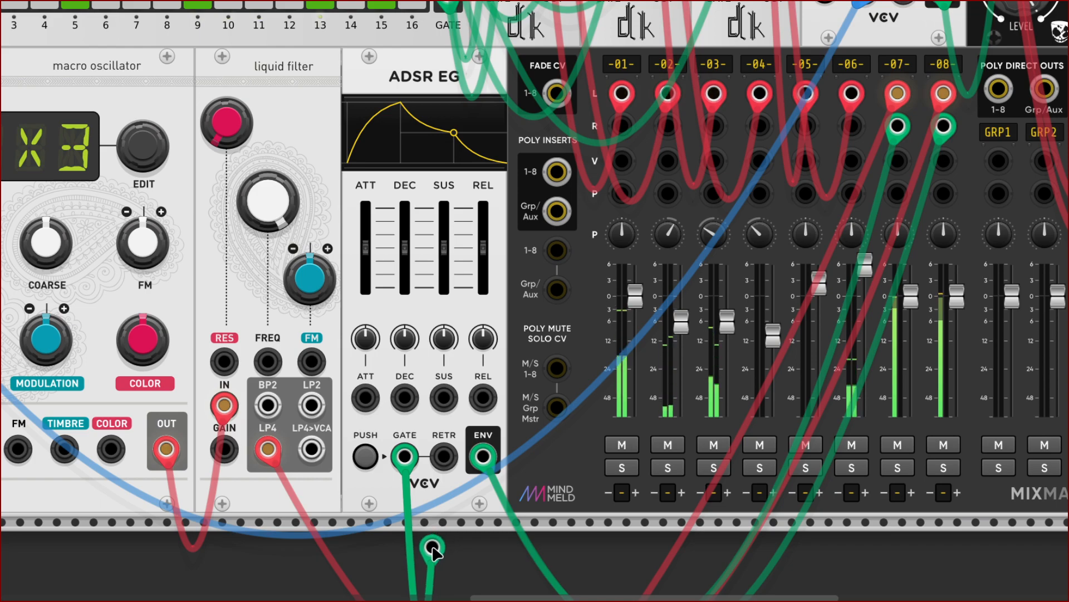
{"action": "scroll", "coordinate": [453, 383], "scroll_direction": "up", "scroll_amount": 5}
{"action": "scroll", "coordinate": [536, 304], "scroll_direction": "up", "scroll_amount": 5}
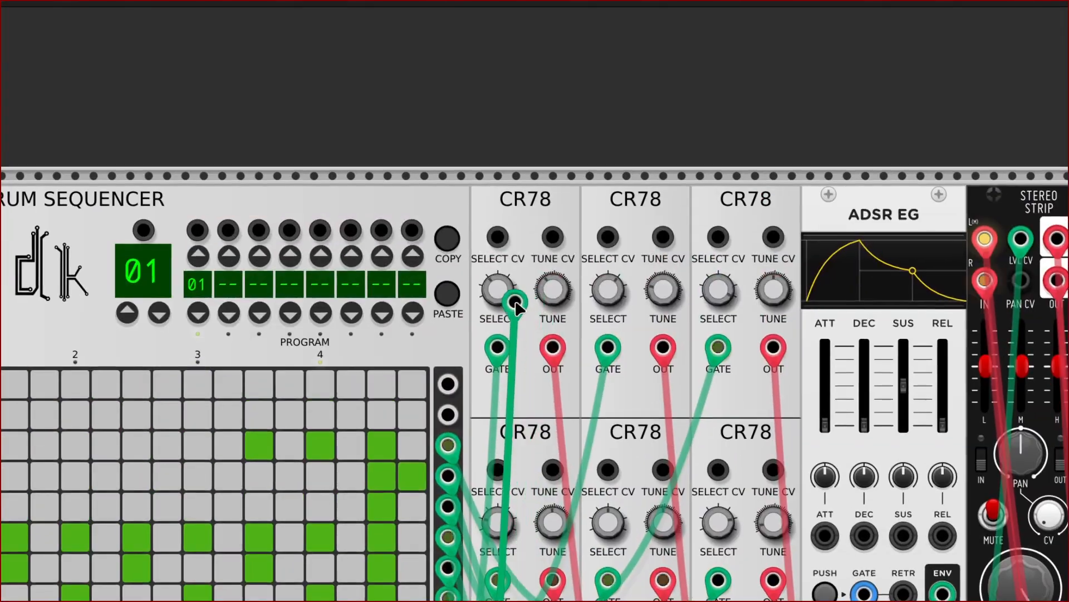
{"action": "left_click", "coordinate": [449, 367]}
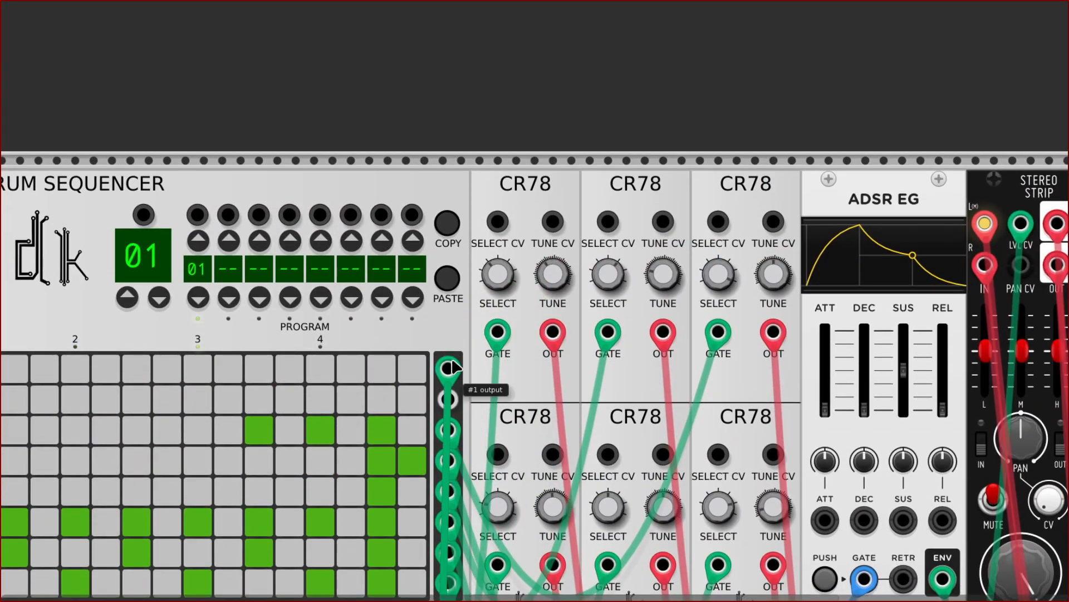
Turn on steps 1 and 2 of the drum sequencer's AUX 1 row
{"action": "scroll", "coordinate": [382, 363], "scroll_direction": "left", "scroll_amount": 10}
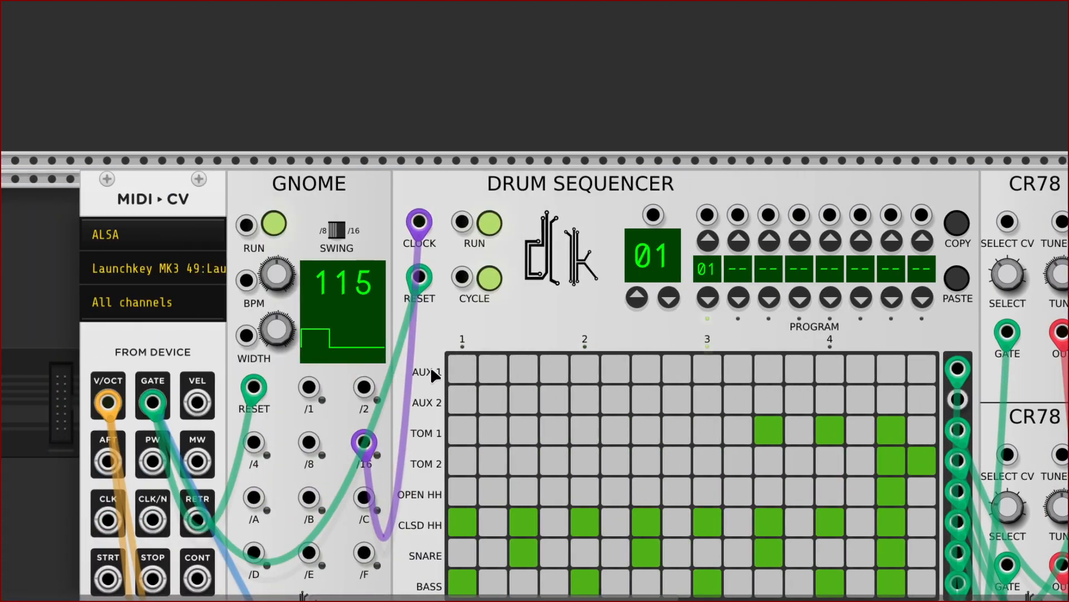
{"action": "scroll", "coordinate": [467, 372], "scroll_direction": "right", "scroll_amount": 5}
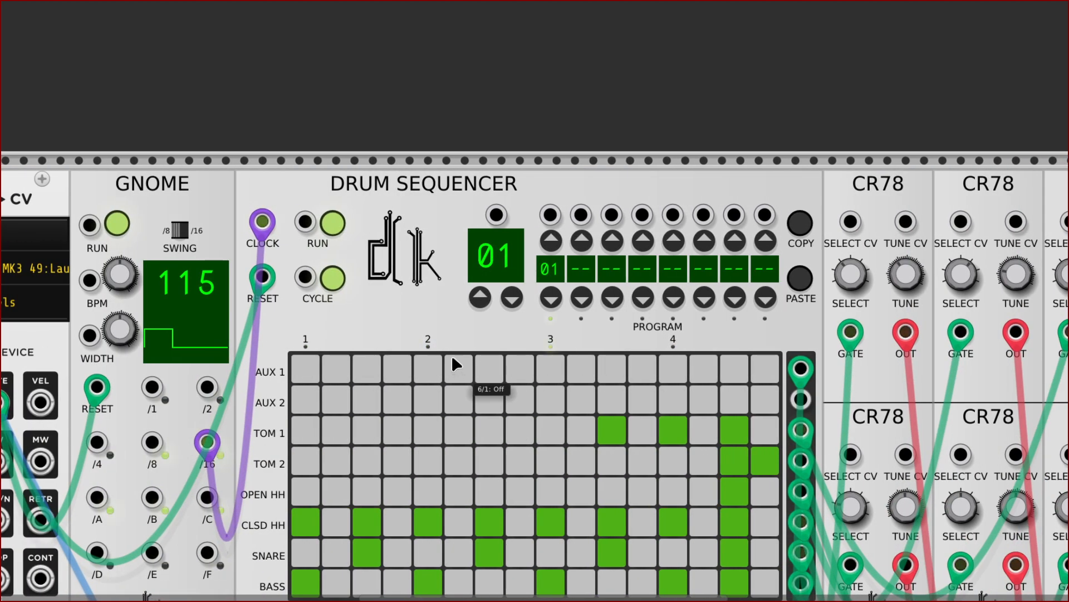
{"action": "left_click", "coordinate": [313, 375]}
{"action": "left_click", "coordinate": [337, 376]}
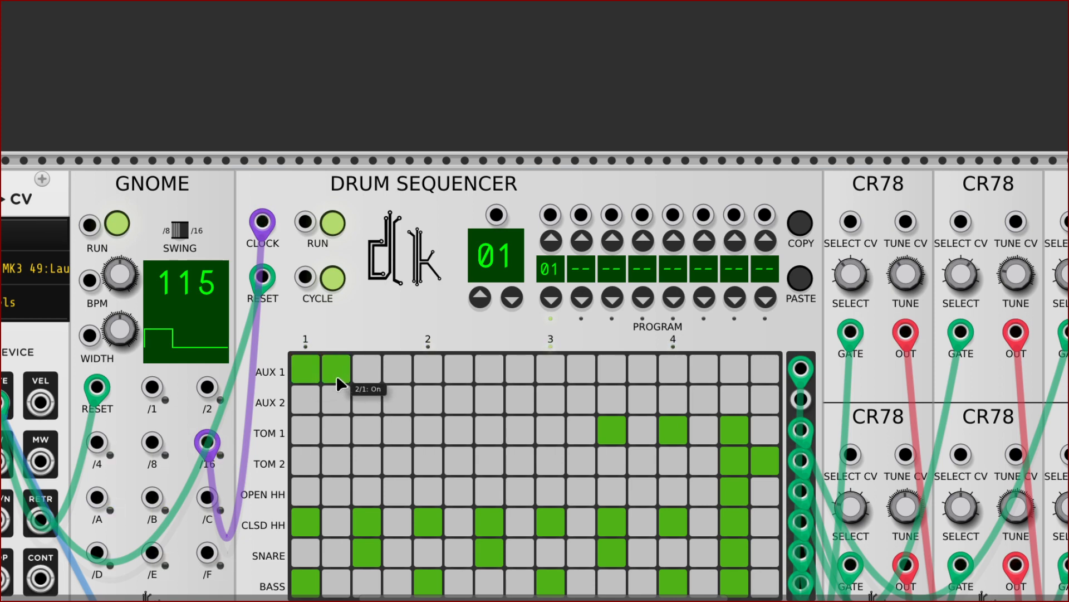
Turn on step 3 of the drum sequencer's AUX 1 row, trying steps 4 and 6 and switching them back off
{"action": "left_click", "coordinate": [363, 380]}
{"action": "left_click", "coordinate": [393, 381]}
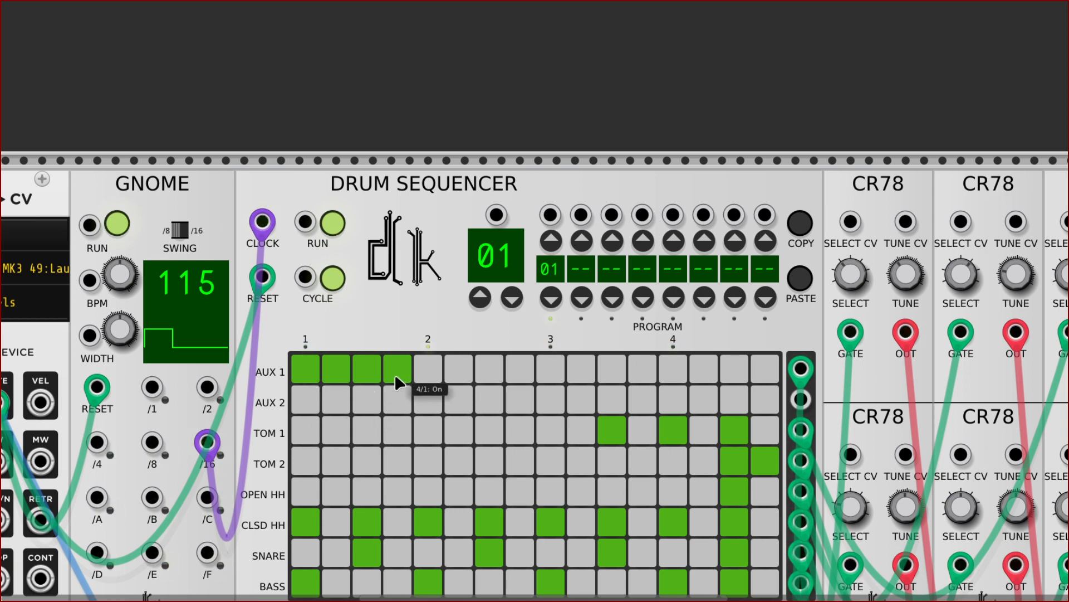
{"action": "left_click", "coordinate": [395, 373]}
{"action": "left_click", "coordinate": [461, 375]}
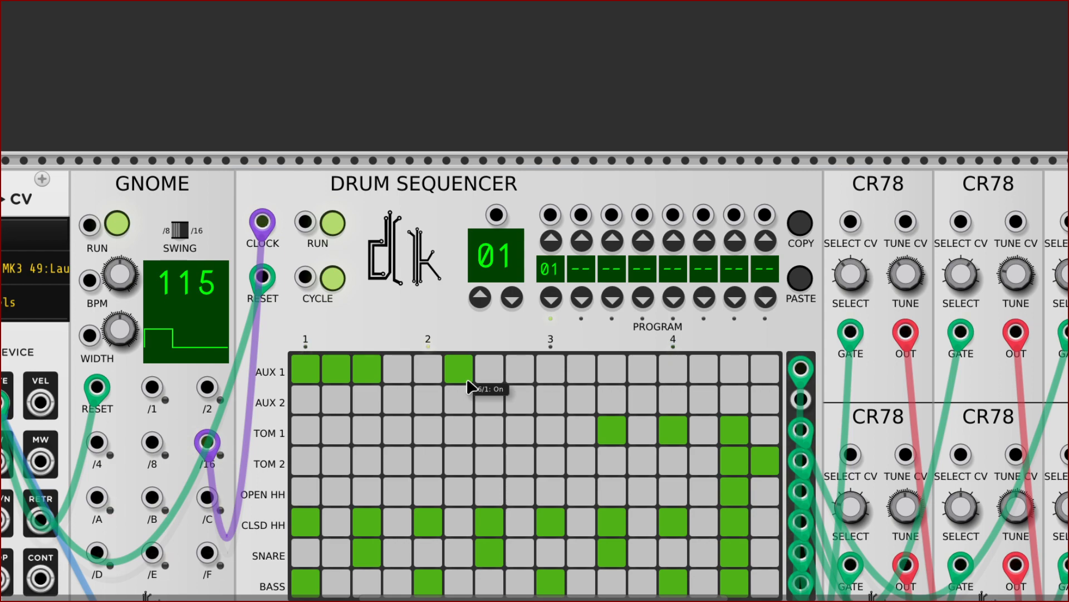
{"action": "left_click", "coordinate": [460, 375]}
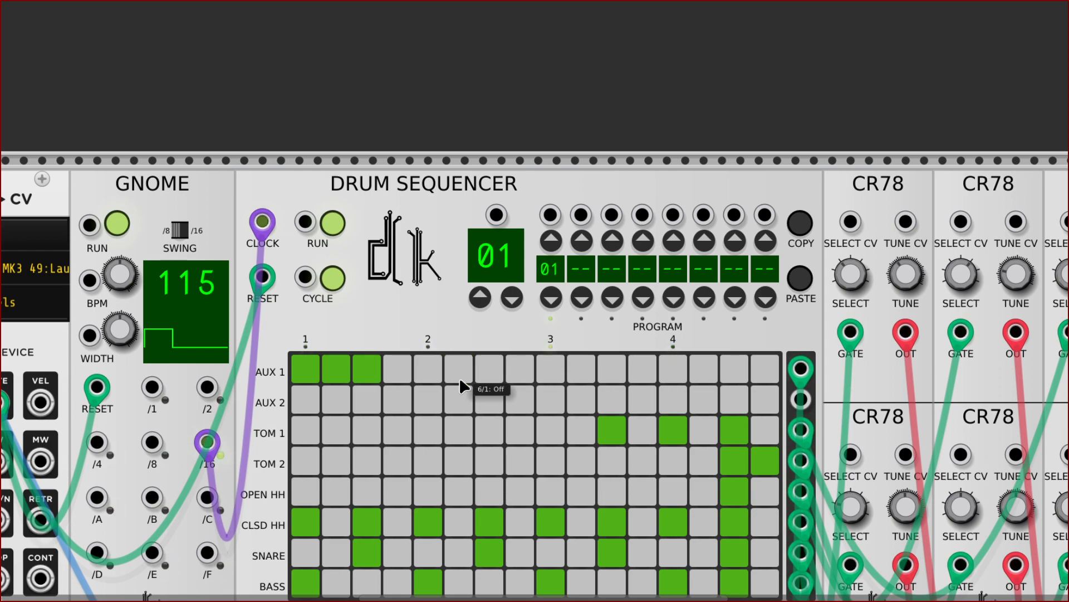
Turn on steps 7 to 11 of the drum sequencer's AUX 1 row
{"action": "left_click", "coordinate": [513, 370]}
{"action": "scroll", "coordinate": [529, 370], "scroll_direction": "right", "scroll_amount": 4}
{"action": "left_click", "coordinate": [540, 370]}
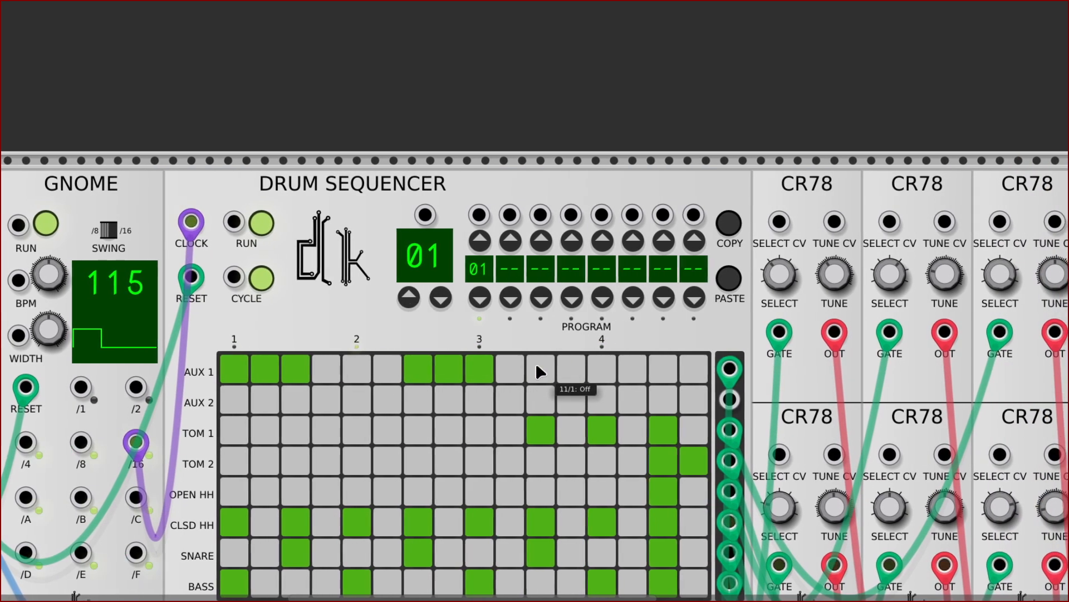
{"action": "scroll", "coordinate": [537, 365], "scroll_direction": "left", "scroll_amount": 1}
{"action": "left_click", "coordinate": [537, 368]}
{"action": "scroll", "coordinate": [537, 368], "scroll_direction": "right", "scroll_amount": 1}
{"action": "left_click", "coordinate": [537, 370]}
{"action": "scroll", "coordinate": [539, 372], "scroll_direction": "right", "scroll_amount": 2}
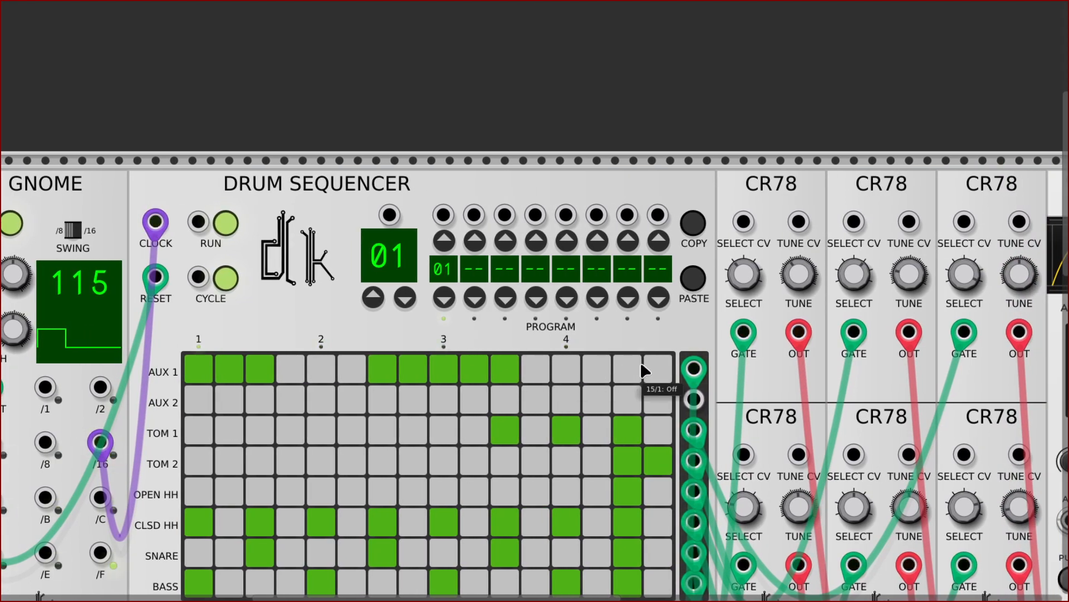
Turn on steps 13, 14 and 15 of the AUX 1 row, keeping step 12 off
{"action": "left_click", "coordinate": [562, 371]}
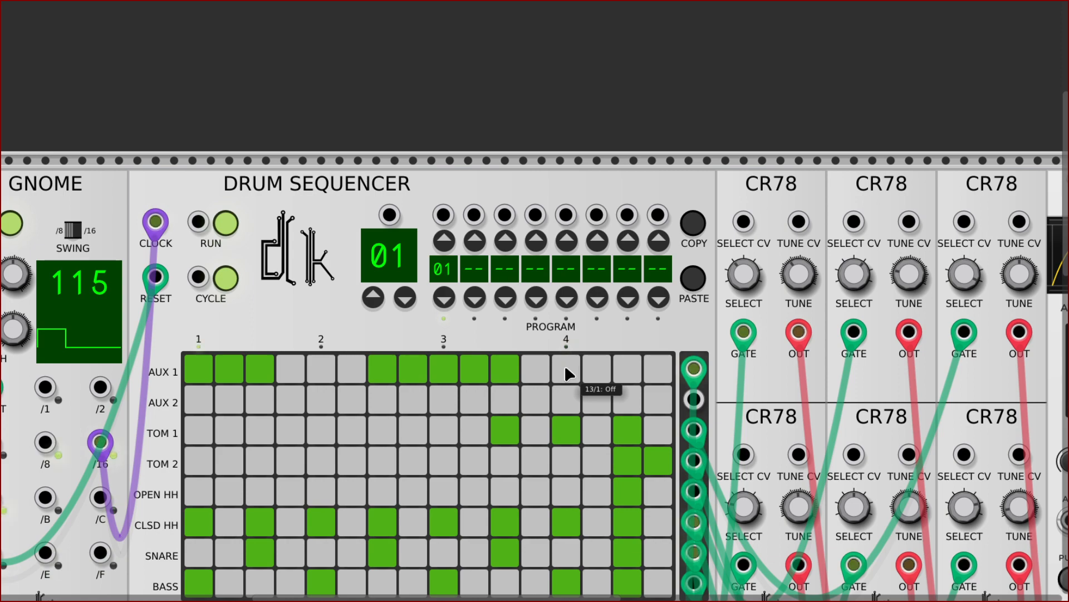
{"action": "left_click", "coordinate": [610, 374]}
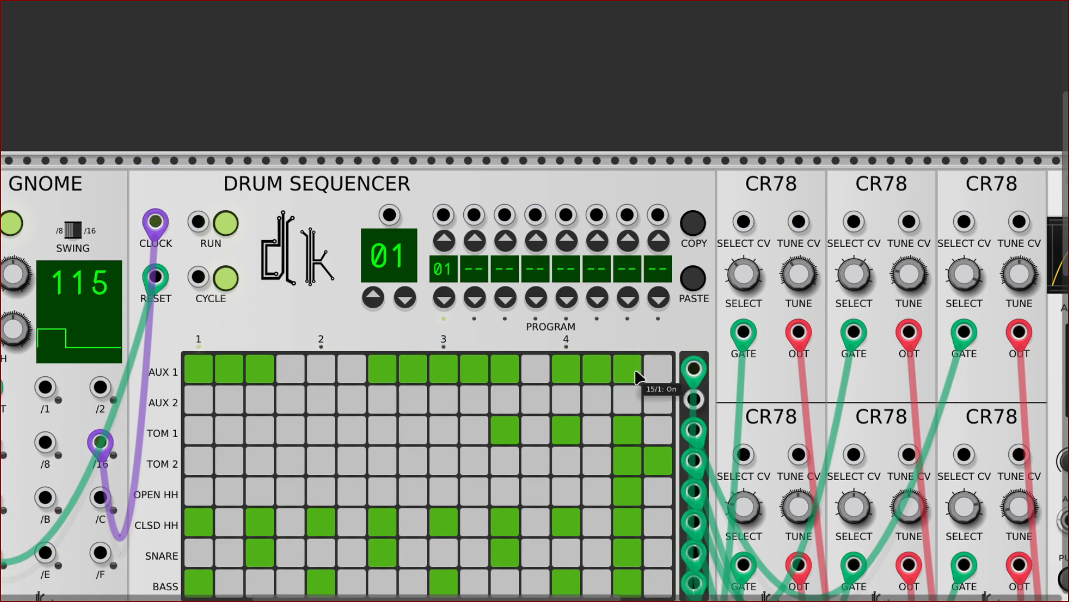
{"action": "scroll", "coordinate": [570, 396], "scroll_direction": "left", "scroll_amount": 3}
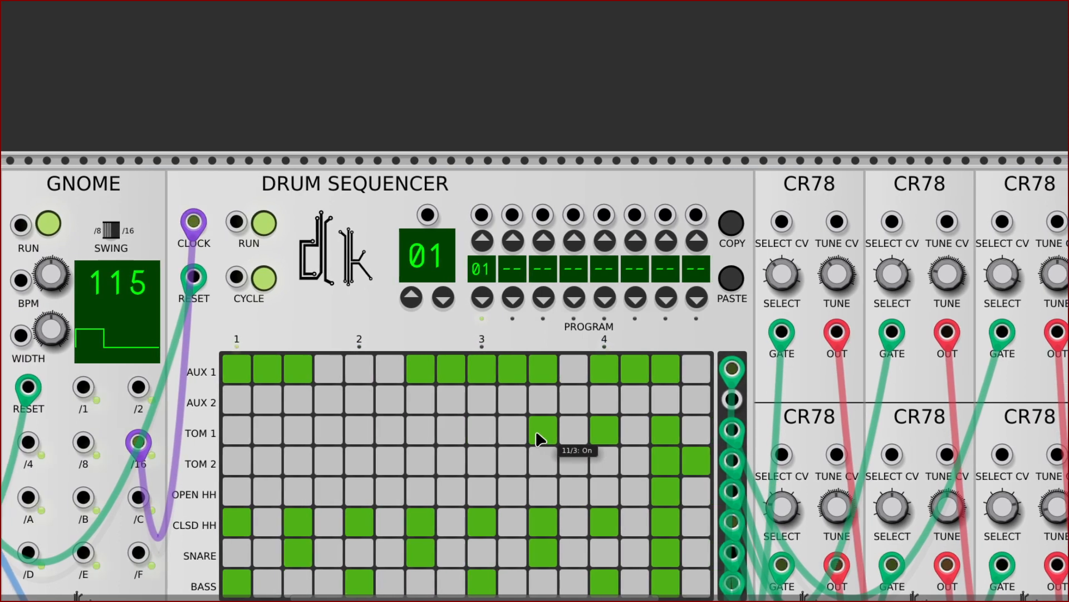
{"action": "scroll", "coordinate": [536, 430], "scroll_direction": "left", "scroll_amount": 2}
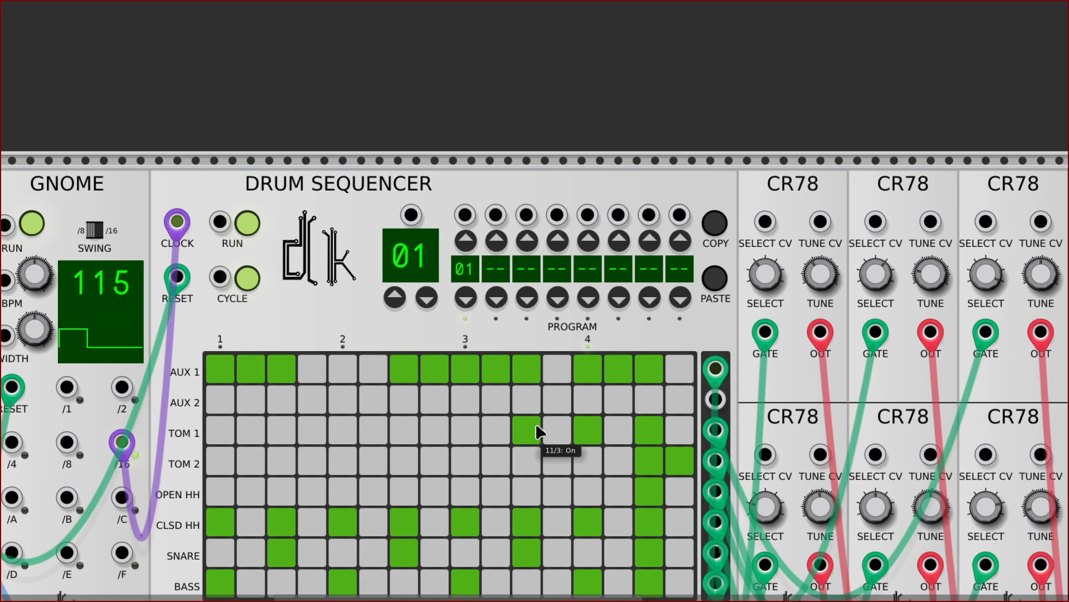
Lower the attack and decay of the ADSR EG beside the mixer to their minimum and shorten its release to about 7 ms
{"action": "scroll", "coordinate": [697, 379], "scroll_direction": "down", "scroll_amount": 20}
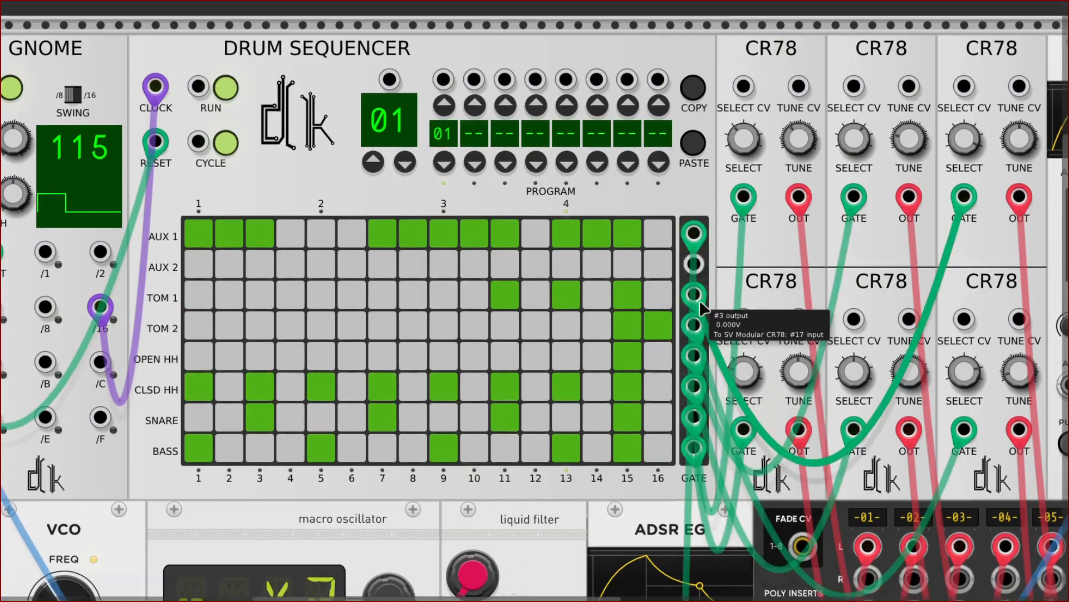
{"action": "scroll", "coordinate": [703, 301], "scroll_direction": "down", "scroll_amount": 2}
{"action": "scroll", "coordinate": [702, 304], "scroll_direction": "up", "scroll_amount": 3}
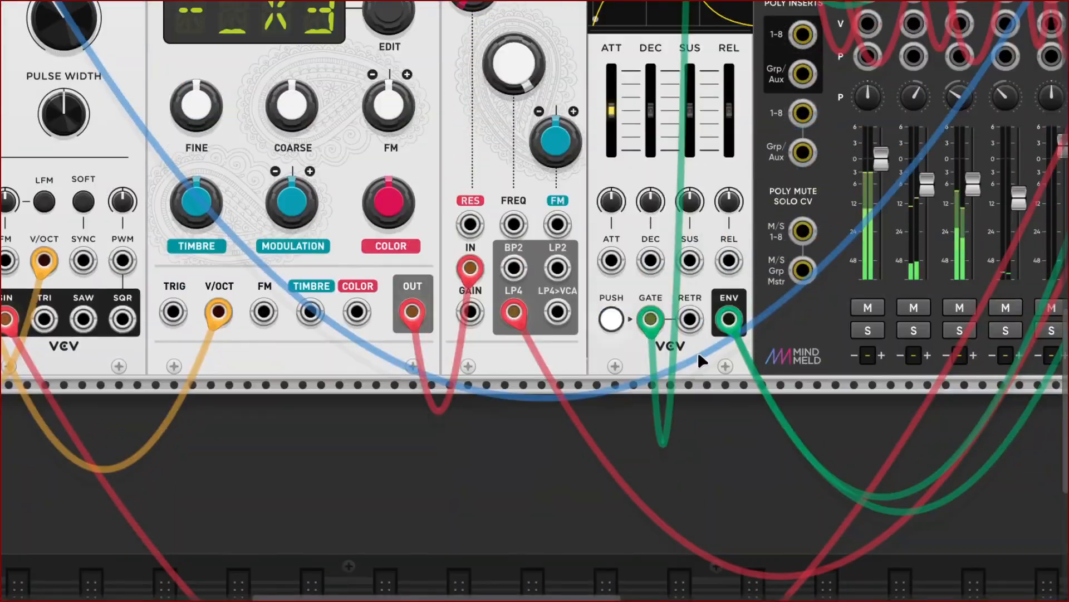
{"action": "scroll", "coordinate": [679, 352], "scroll_direction": "up", "scroll_amount": 9}
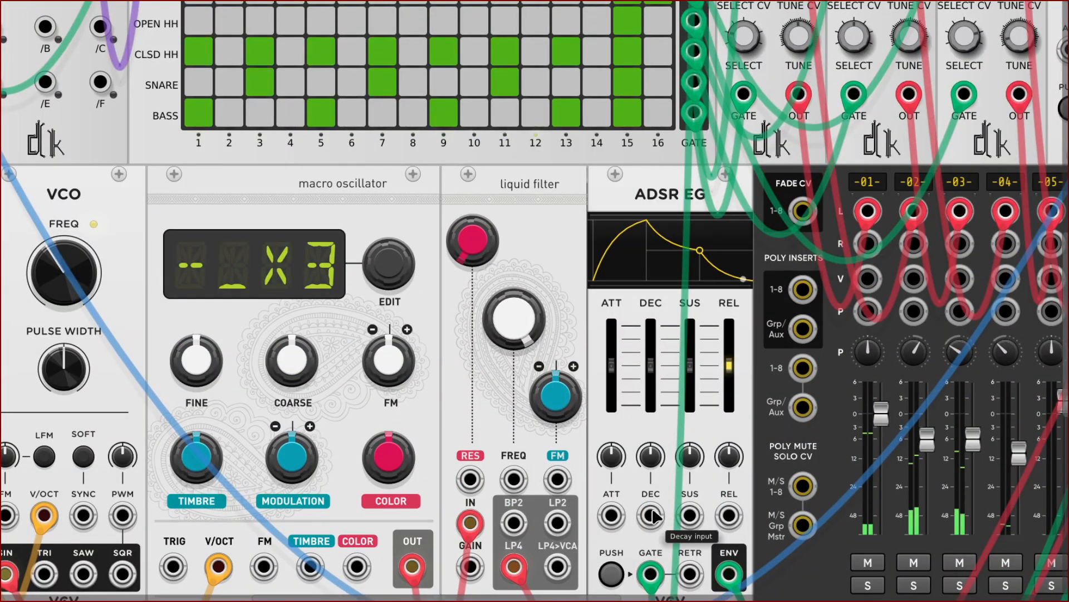
{"action": "scroll", "coordinate": [653, 516], "scroll_direction": "down", "scroll_amount": 4}
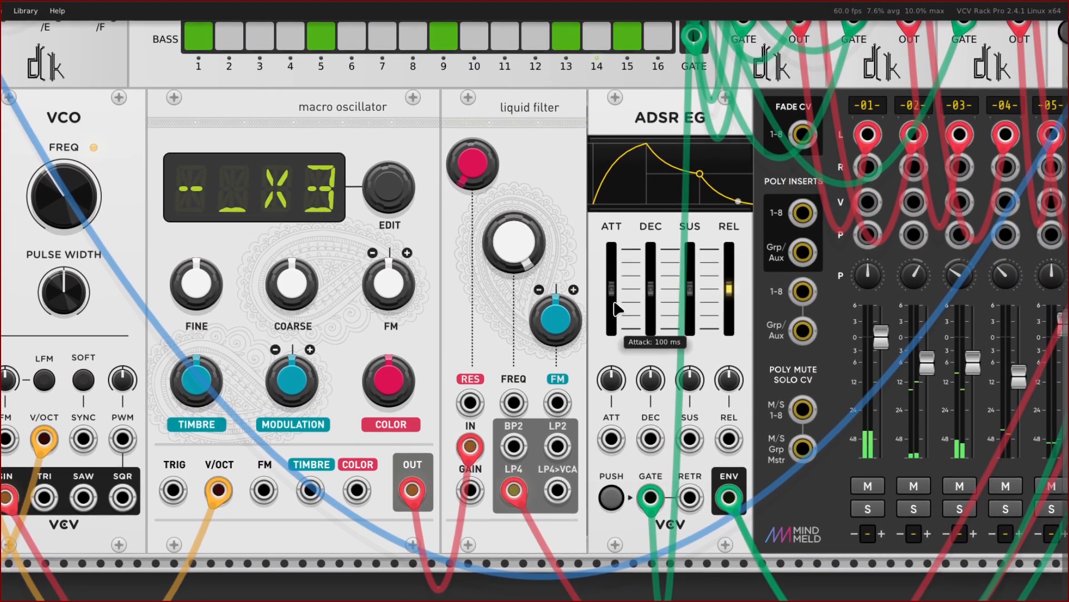
{"action": "left_click_drag", "start_coordinate": [612, 263], "coordinate": [659, 346]}
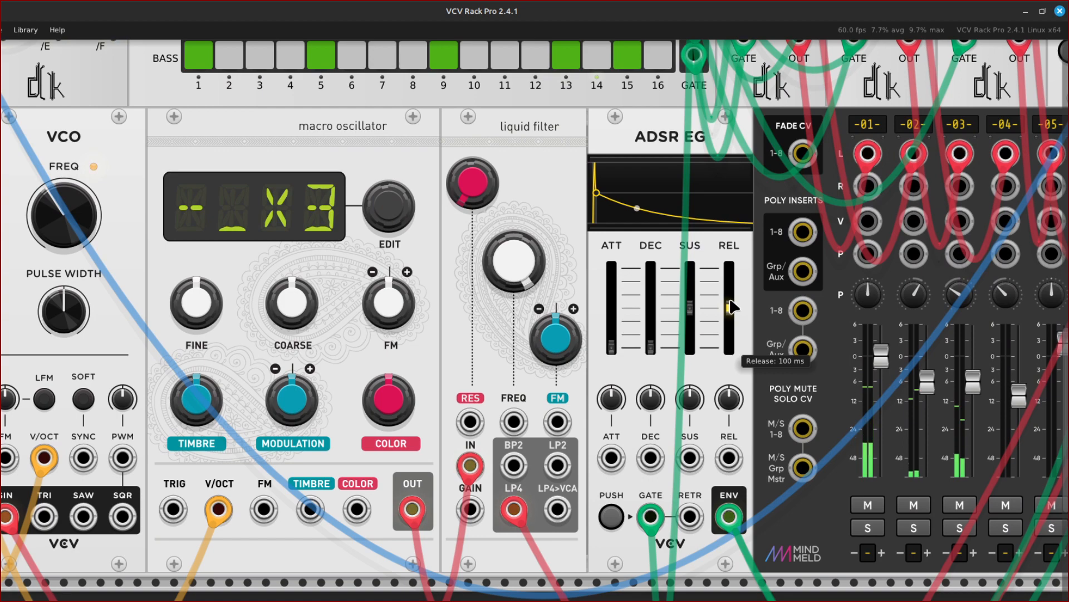
{"action": "left_click_drag", "start_coordinate": [732, 303], "coordinate": [732, 328]}
{"action": "left_click_drag", "start_coordinate": [783, 287], "coordinate": [783, 290]}
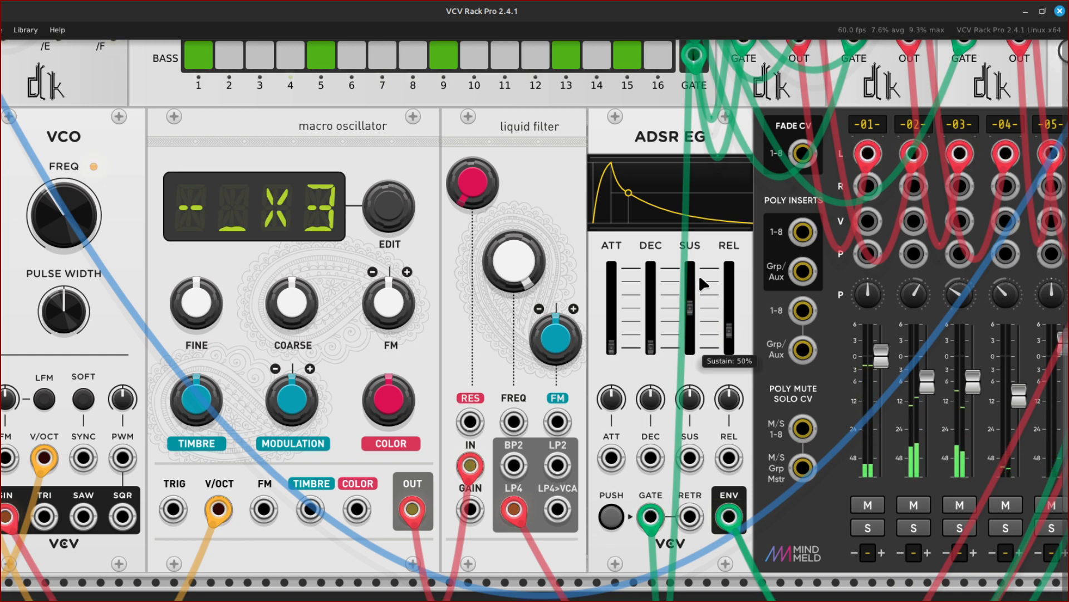
Move the green envelope cables on mixer channels 8 and 7 from their right inputs to their V (volume CV) inputs
{"action": "scroll", "coordinate": [1012, 228], "scroll_direction": "right", "scroll_amount": 10}
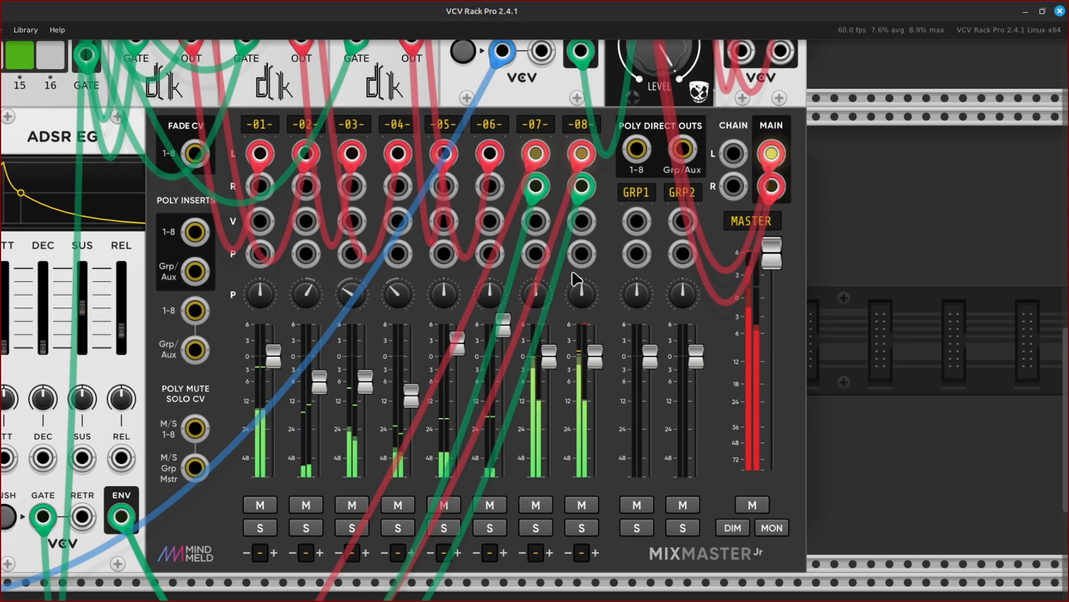
{"action": "key", "text": "F11"}
{"action": "key", "text": "F11"}
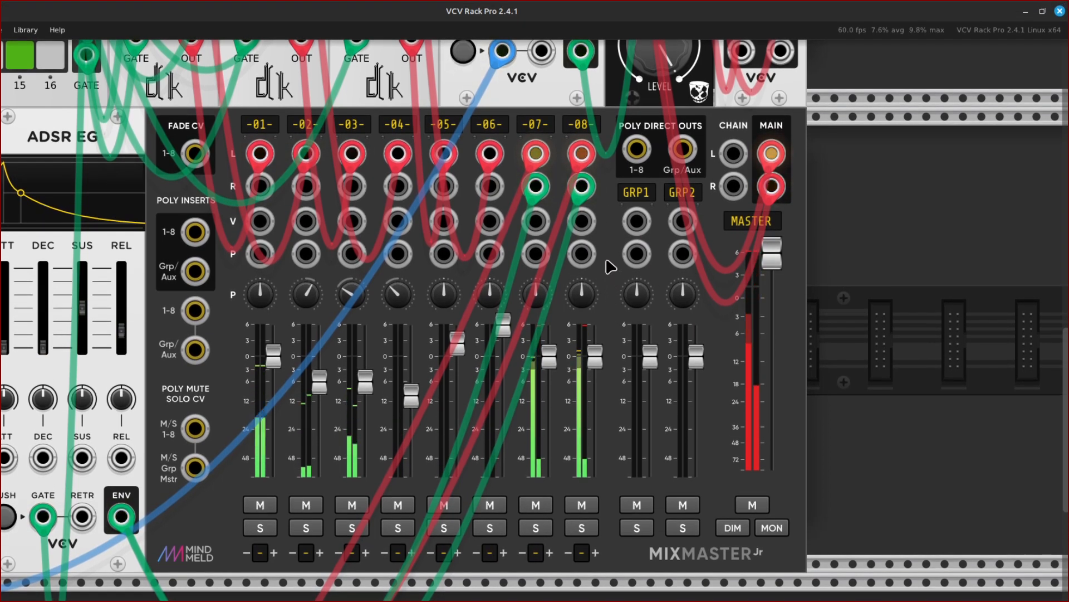
{"action": "scroll", "coordinate": [610, 267], "scroll_direction": "up", "scroll_amount": 5}
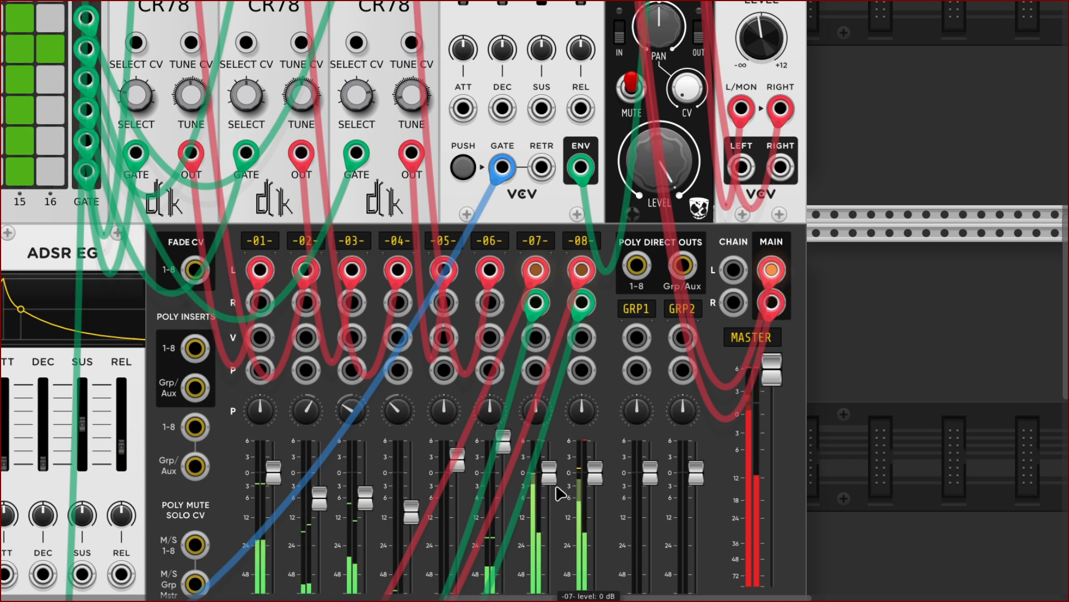
{"action": "scroll", "coordinate": [553, 524], "scroll_direction": "down", "scroll_amount": 3}
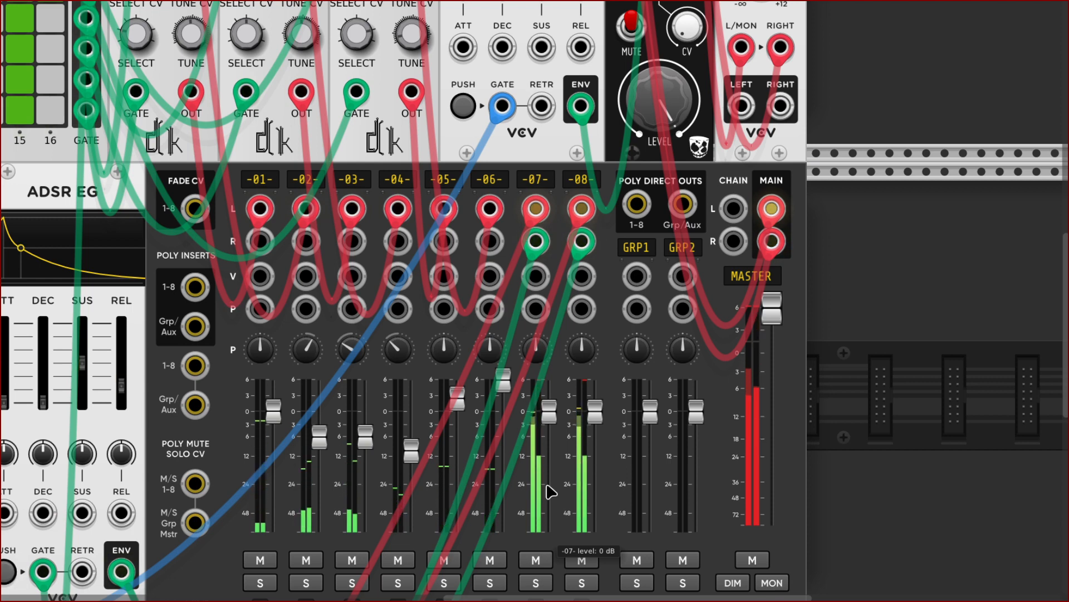
{"action": "key", "text": "F11"}
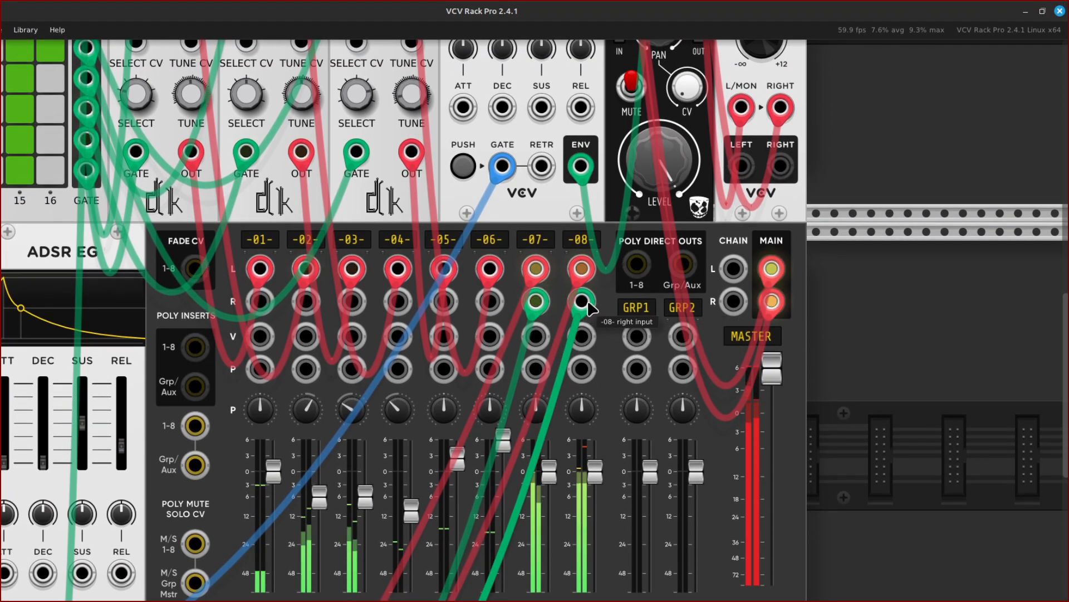
{"action": "left_click_drag", "start_coordinate": [588, 302], "coordinate": [582, 335]}
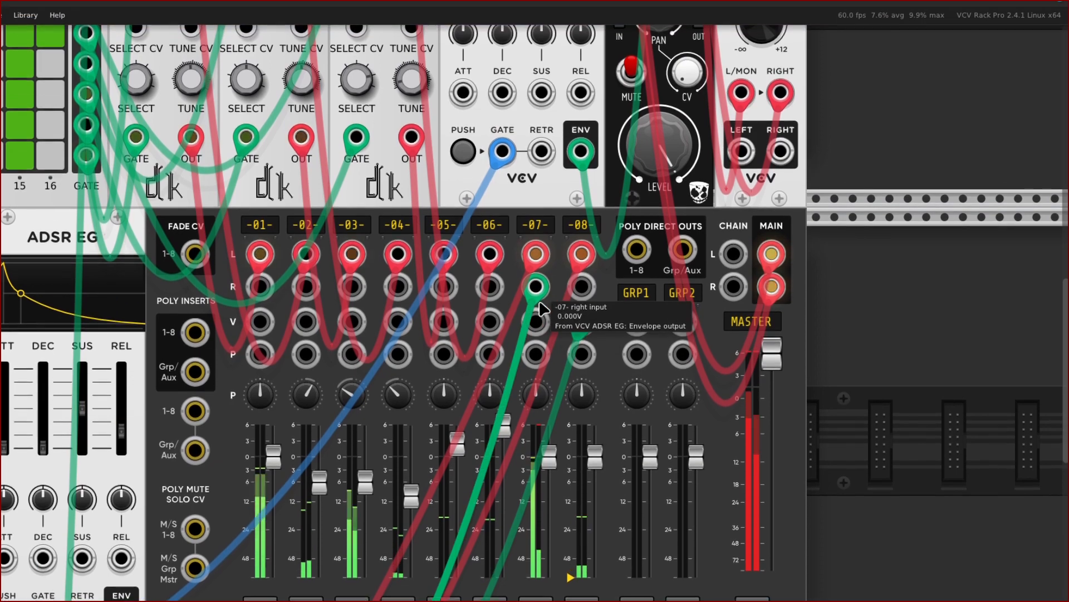
{"action": "left_click_drag", "start_coordinate": [540, 302], "coordinate": [536, 321]}
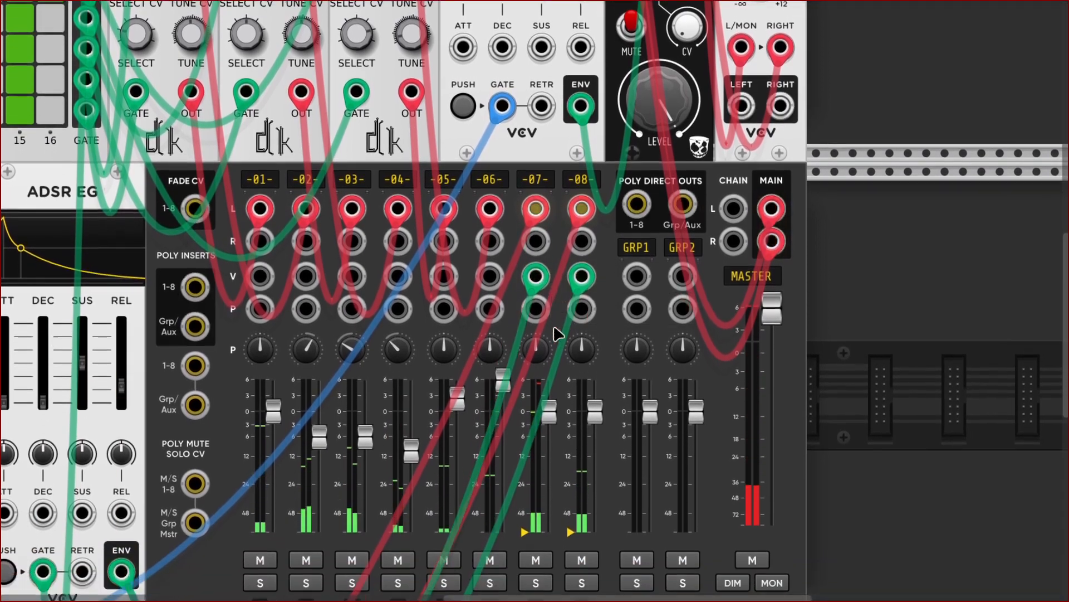
Raise the attack of the ADSR EG beside the mixer slightly and lengthen its release to about 134 ms
{"action": "scroll", "coordinate": [549, 337], "scroll_direction": "left", "scroll_amount": 6}
{"action": "scroll", "coordinate": [543, 338], "scroll_direction": "down", "scroll_amount": 3}
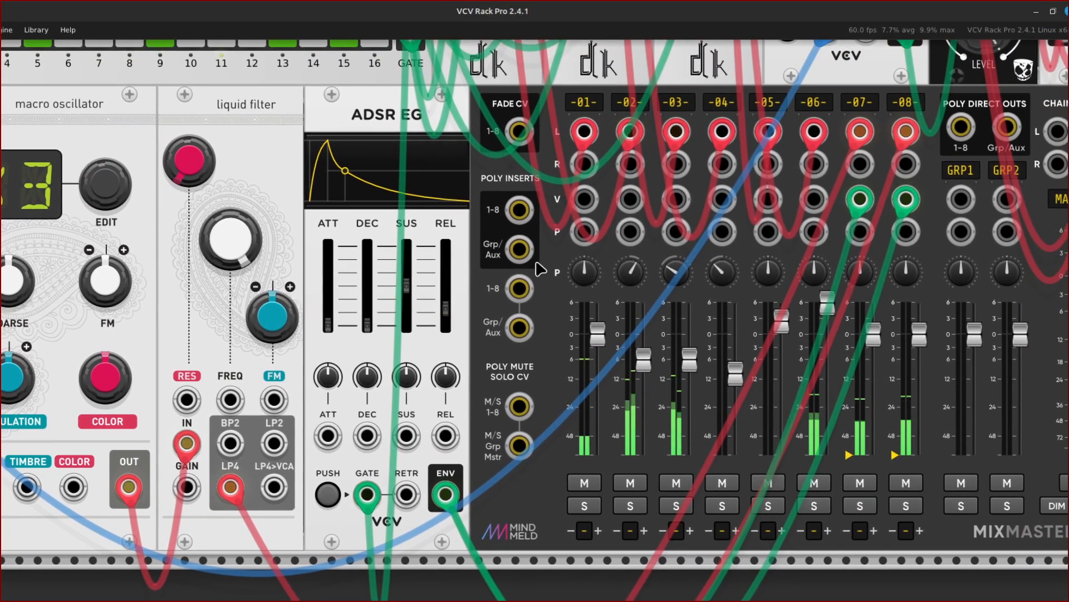
{"action": "mouse_move", "coordinate": [396, 269]}
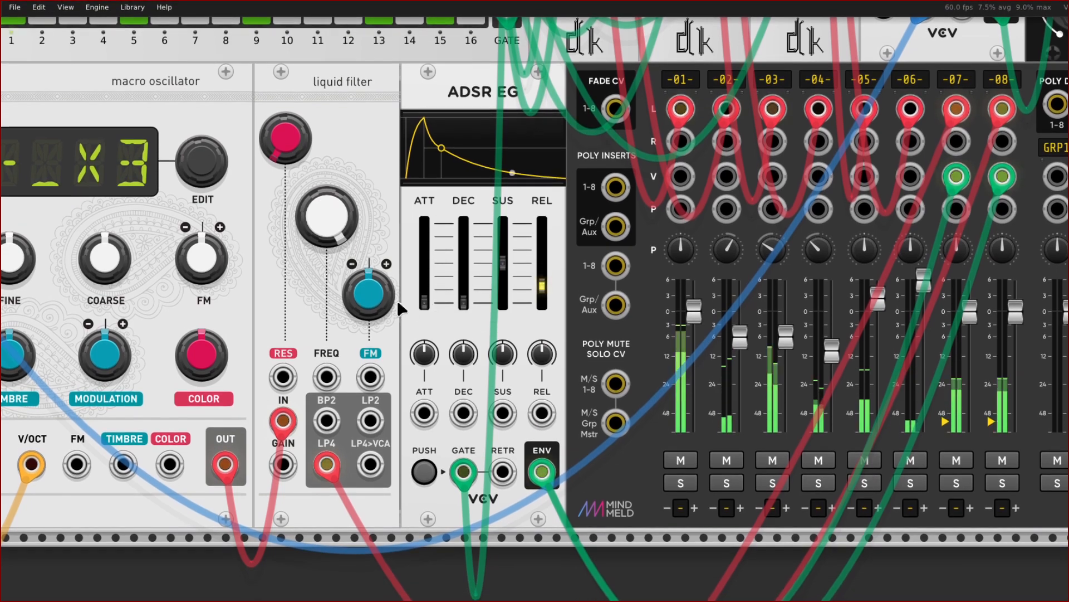
{"action": "mouse_move", "coordinate": [422, 328]}
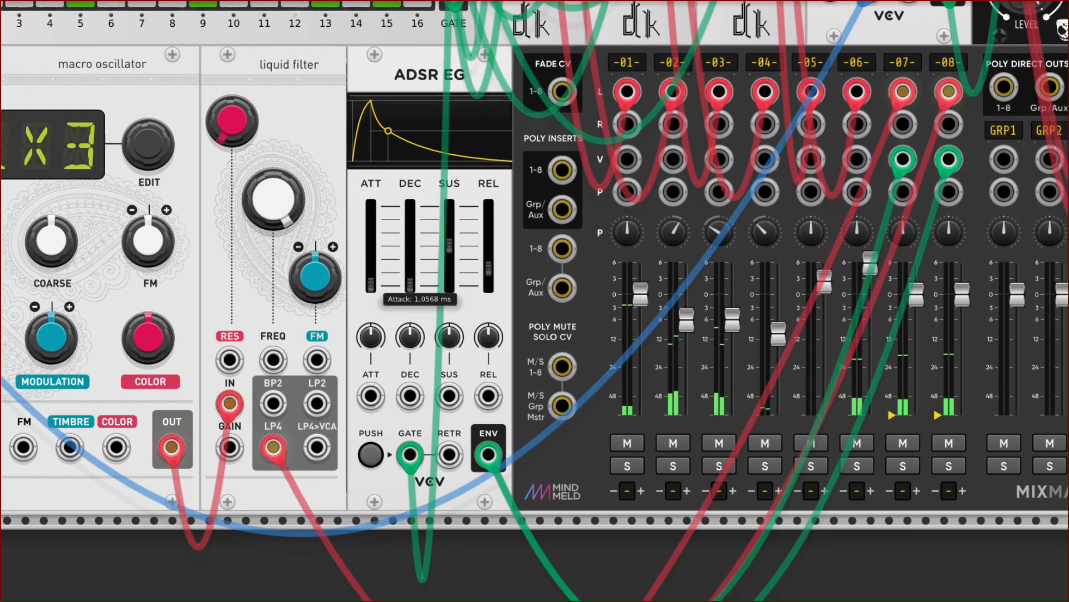
{"action": "left_click_drag", "start_coordinate": [423, 305], "coordinate": [423, 292]}
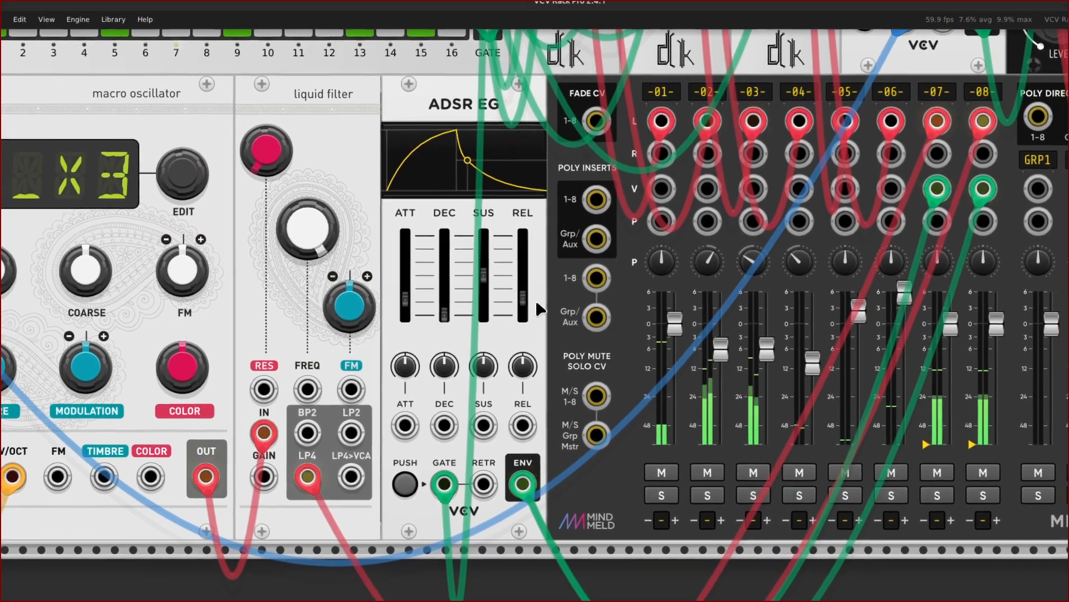
{"action": "mouse_move", "coordinate": [489, 274]}
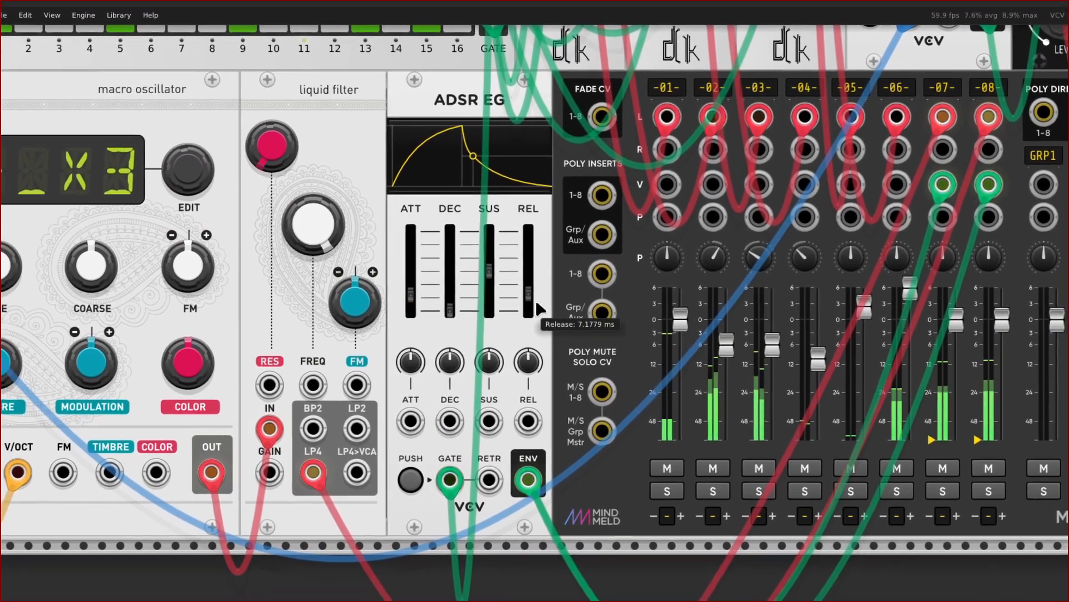
{"action": "left_click_drag", "start_coordinate": [536, 306], "coordinate": [536, 301]}
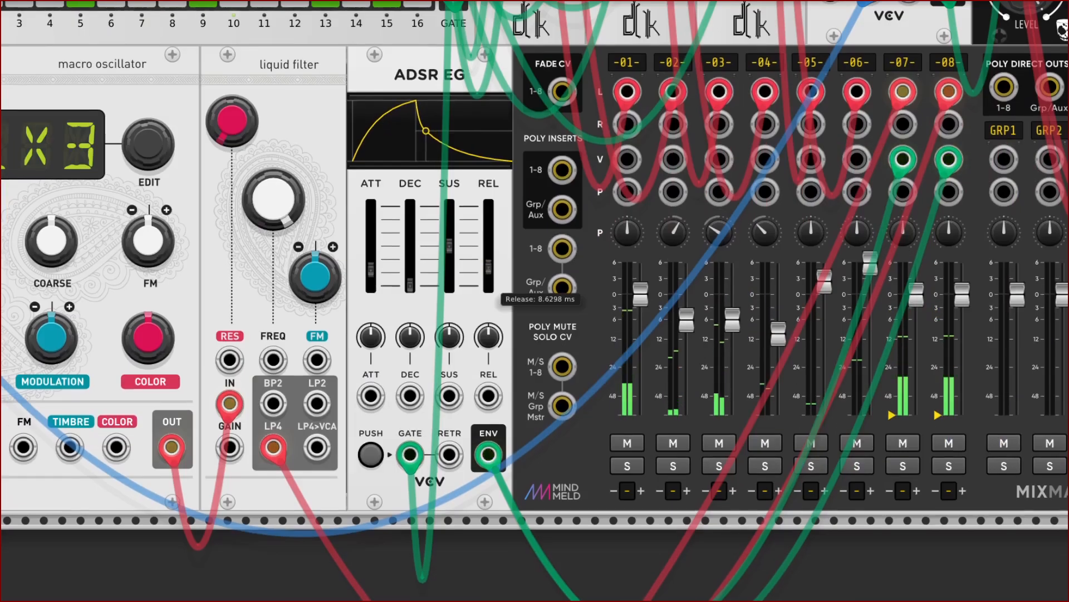
{"action": "left_click_drag", "start_coordinate": [489, 263], "coordinate": [488, 244]}
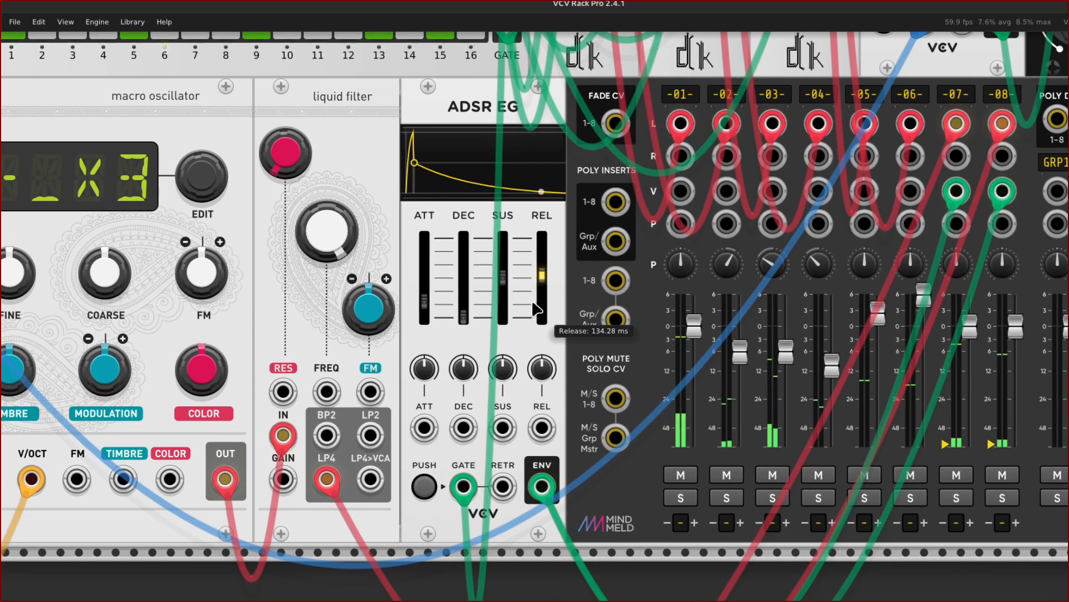
Set the MIDI-CV module's pitch bend range to 3 octaves
{"action": "scroll", "coordinate": [446, 302], "scroll_direction": "left", "scroll_amount": 8}
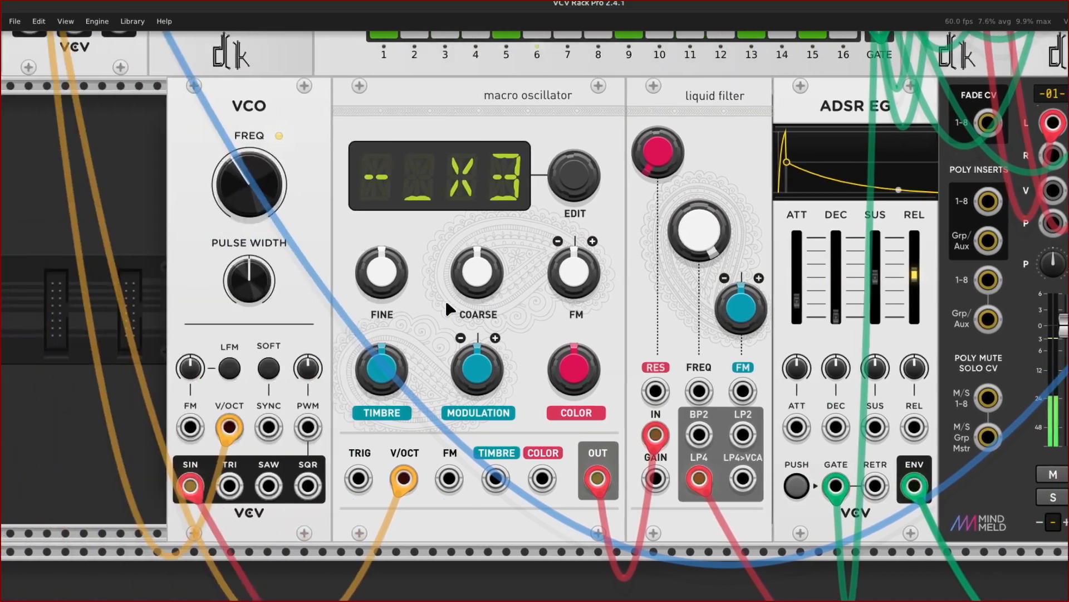
{"action": "scroll", "coordinate": [446, 302], "scroll_direction": "up", "scroll_amount": 3}
{"action": "scroll", "coordinate": [450, 309], "scroll_direction": "up", "scroll_amount": 4}
{"action": "scroll", "coordinate": [449, 306], "scroll_direction": "down", "scroll_amount": 8}
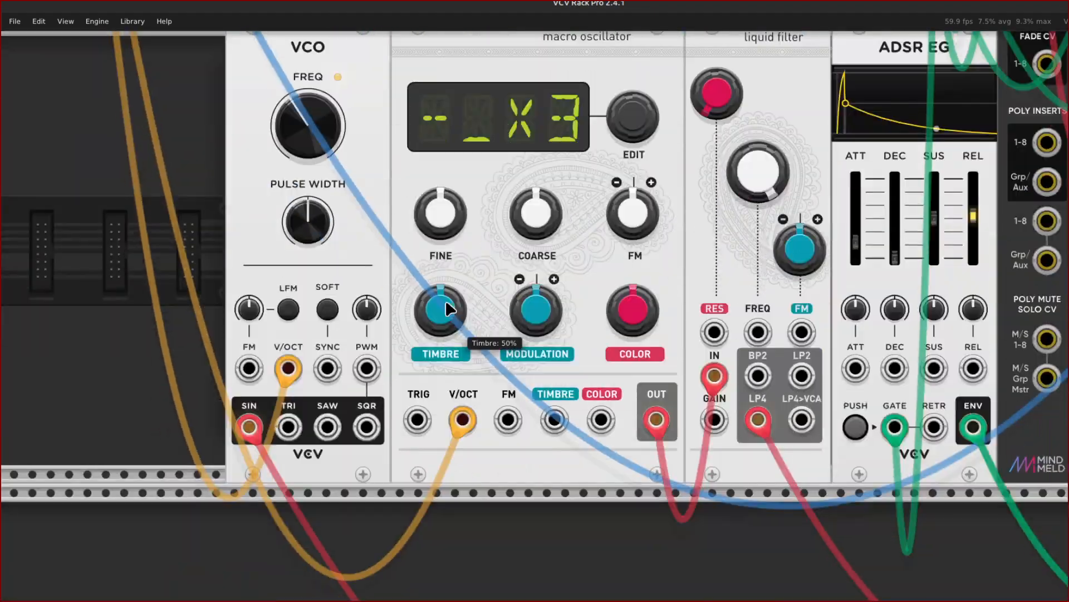
{"action": "scroll", "coordinate": [446, 301], "scroll_direction": "up", "scroll_amount": 4}
{"action": "scroll", "coordinate": [446, 301], "scroll_direction": "down", "scroll_amount": 4}
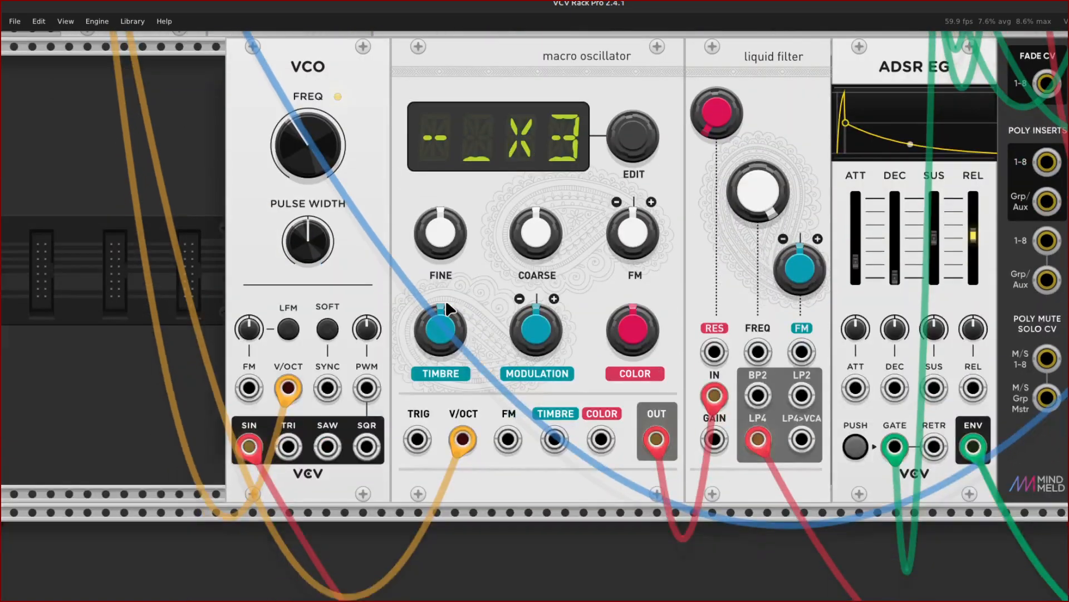
{"action": "scroll", "coordinate": [446, 303], "scroll_direction": "up", "scroll_amount": 5}
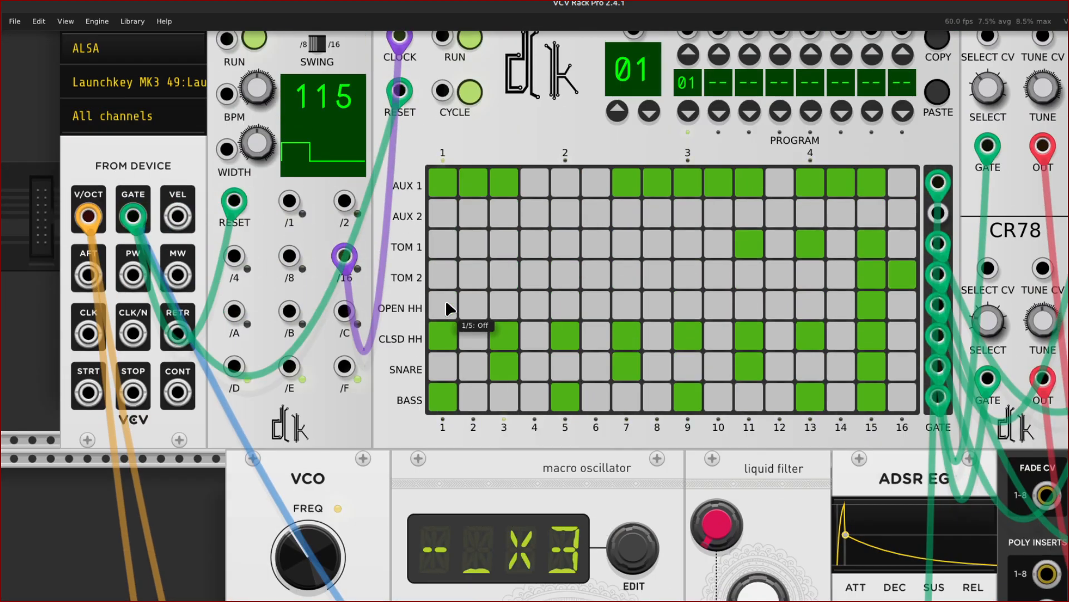
{"action": "scroll", "coordinate": [450, 309], "scroll_direction": "left", "scroll_amount": 5}
{"action": "scroll", "coordinate": [450, 309], "scroll_direction": "up", "scroll_amount": 3}
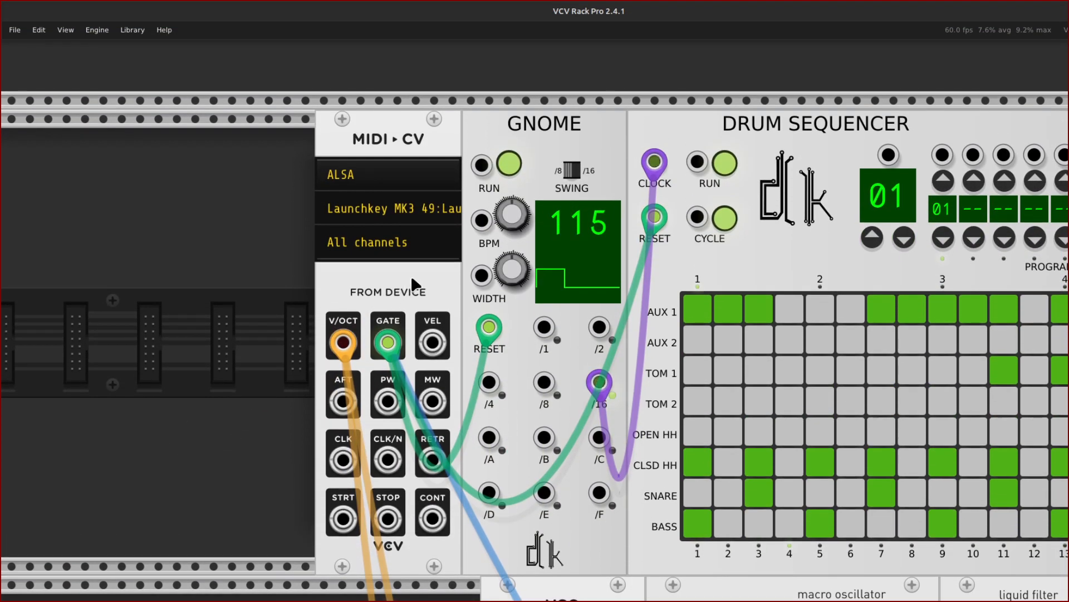
{"action": "right_click", "coordinate": [415, 221]}
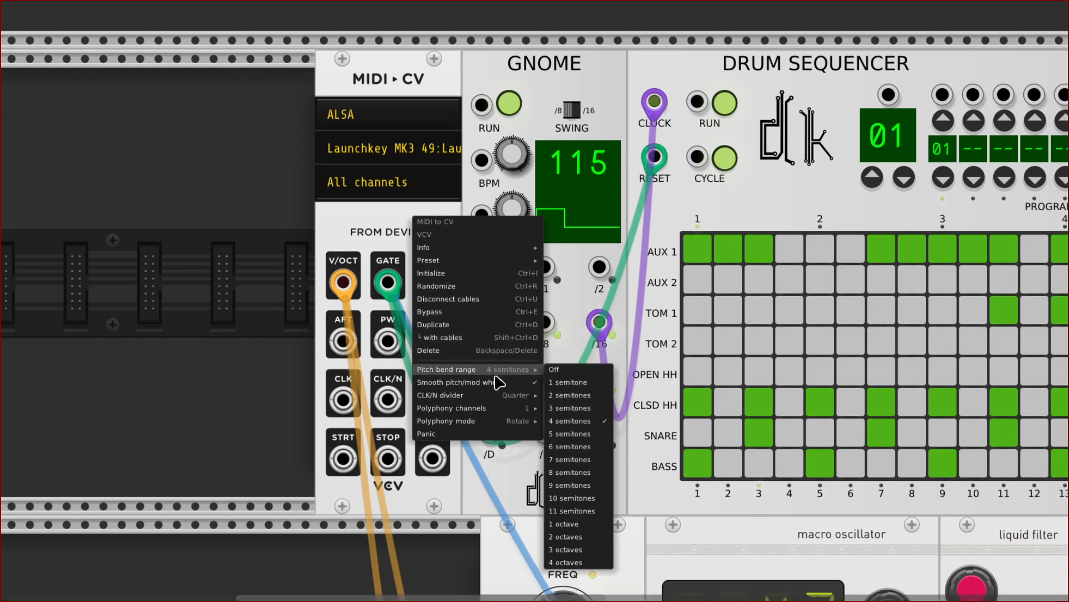
{"action": "mouse_move", "coordinate": [507, 456]}
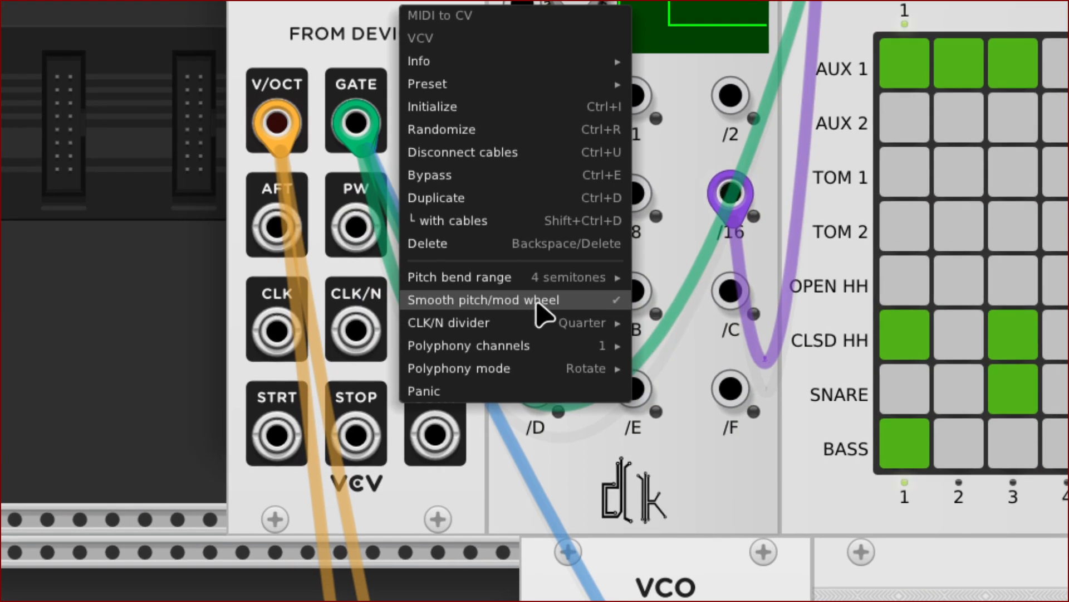
{"action": "mouse_move", "coordinate": [551, 286]}
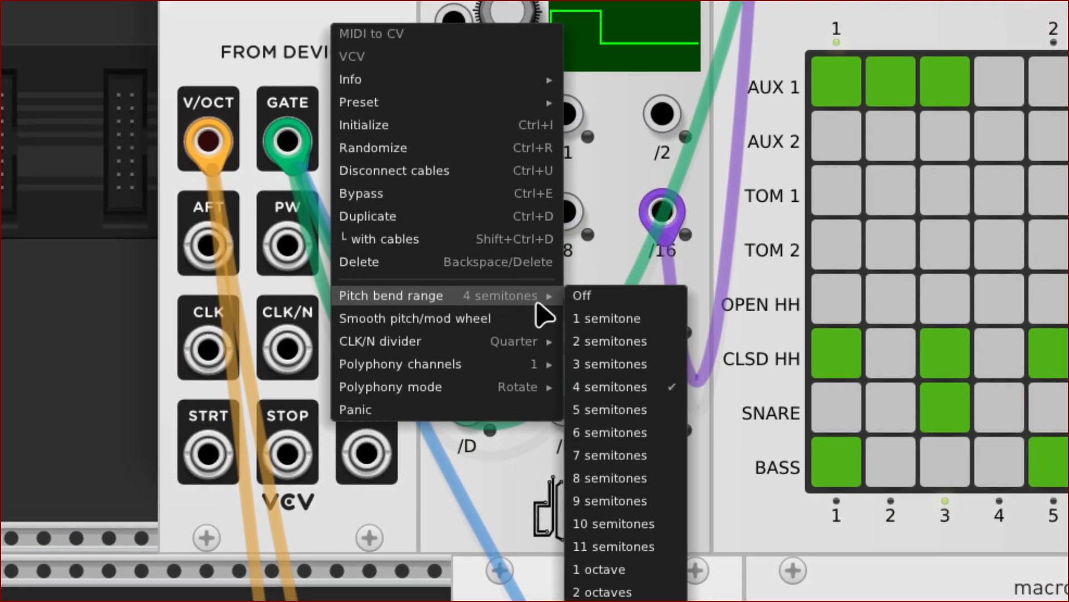
{"action": "left_click", "coordinate": [534, 319]}
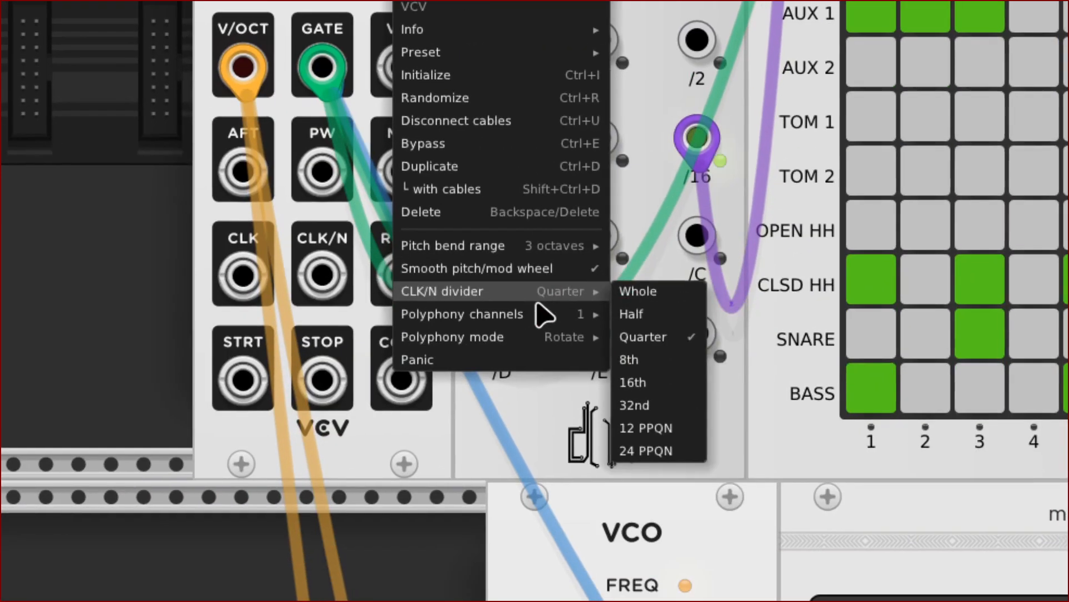
Change the pitch bend range of the MIDI-CV module to 2 octaves
{"action": "mouse_move", "coordinate": [546, 311]}
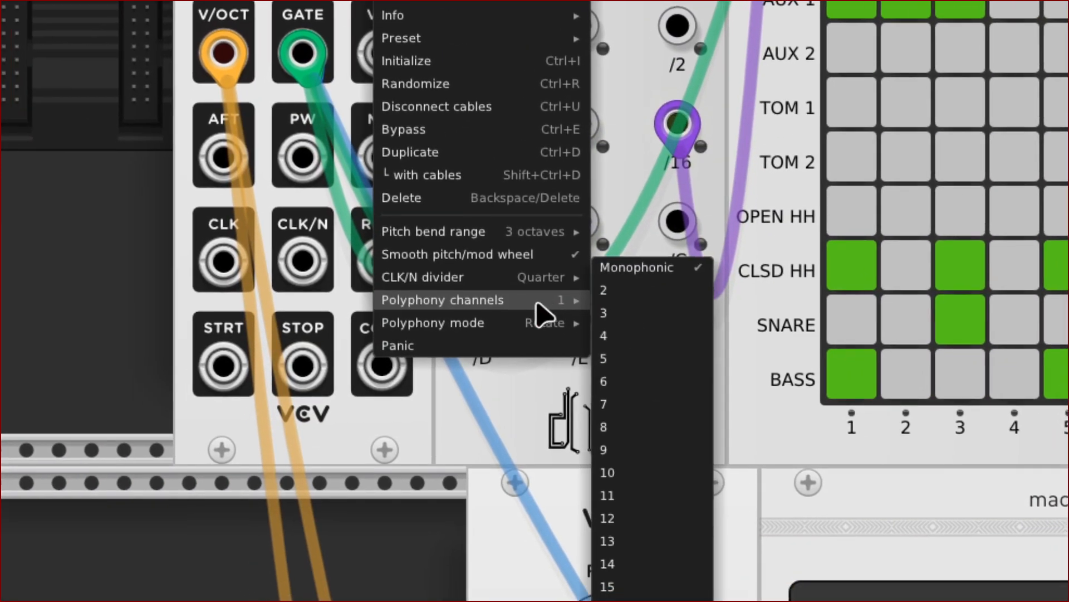
{"action": "mouse_move", "coordinate": [517, 297]}
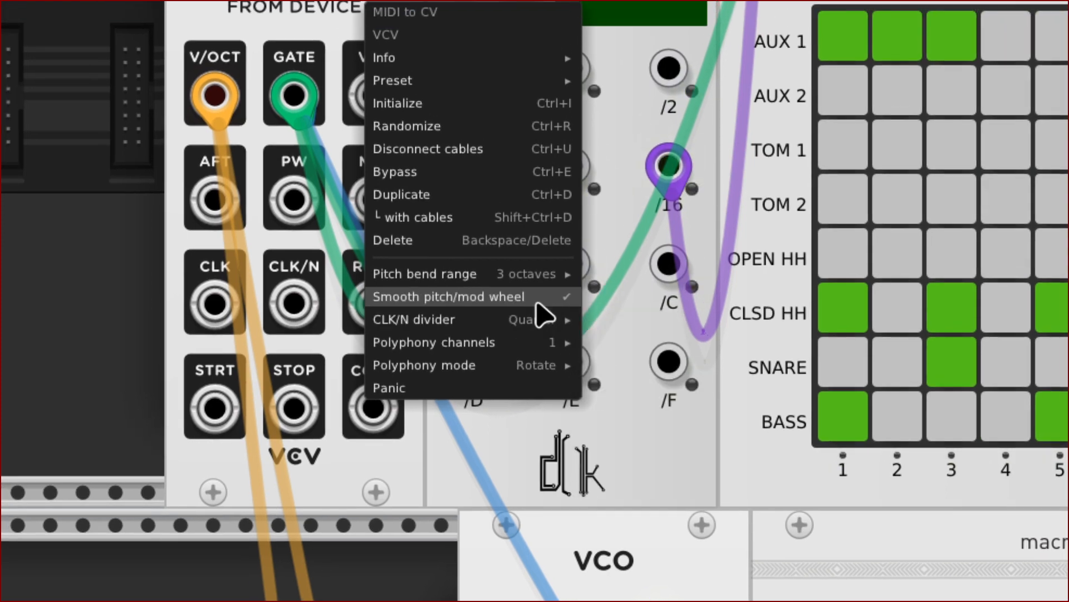
{"action": "mouse_move", "coordinate": [526, 252]}
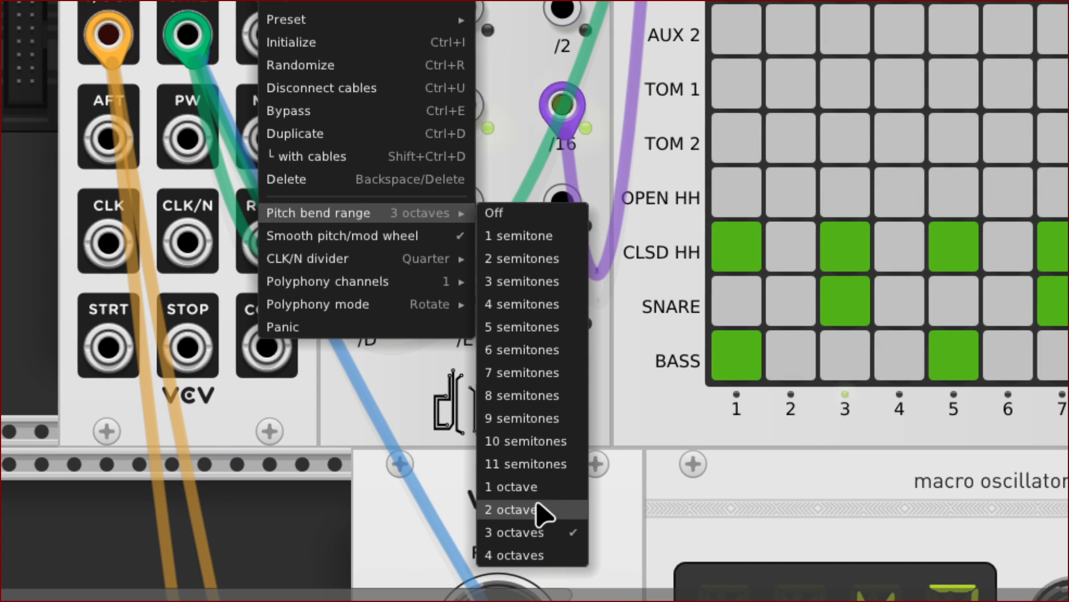
{"action": "left_click", "coordinate": [538, 510]}
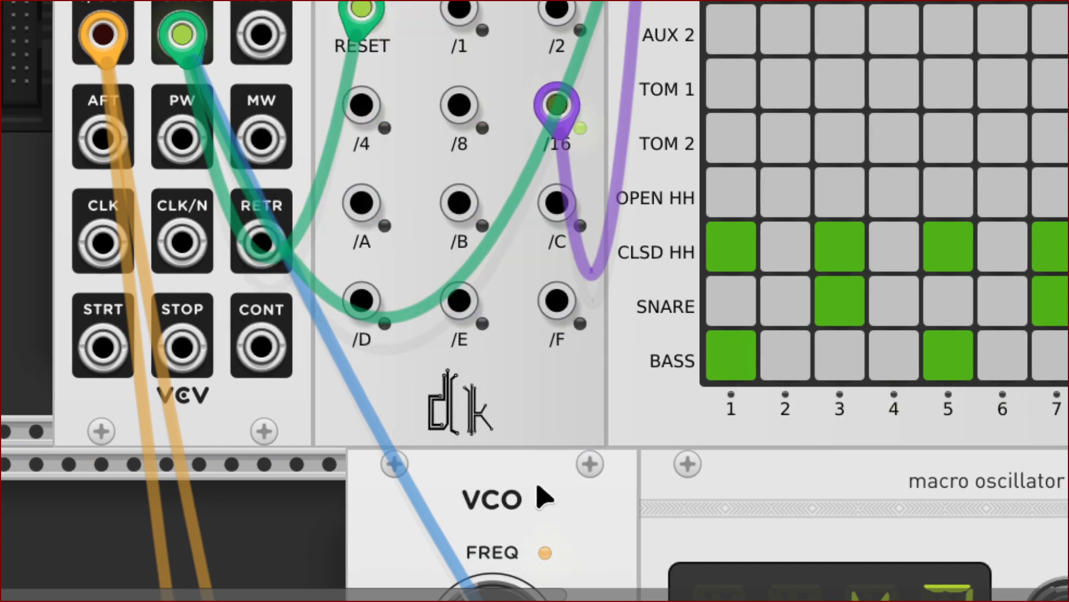
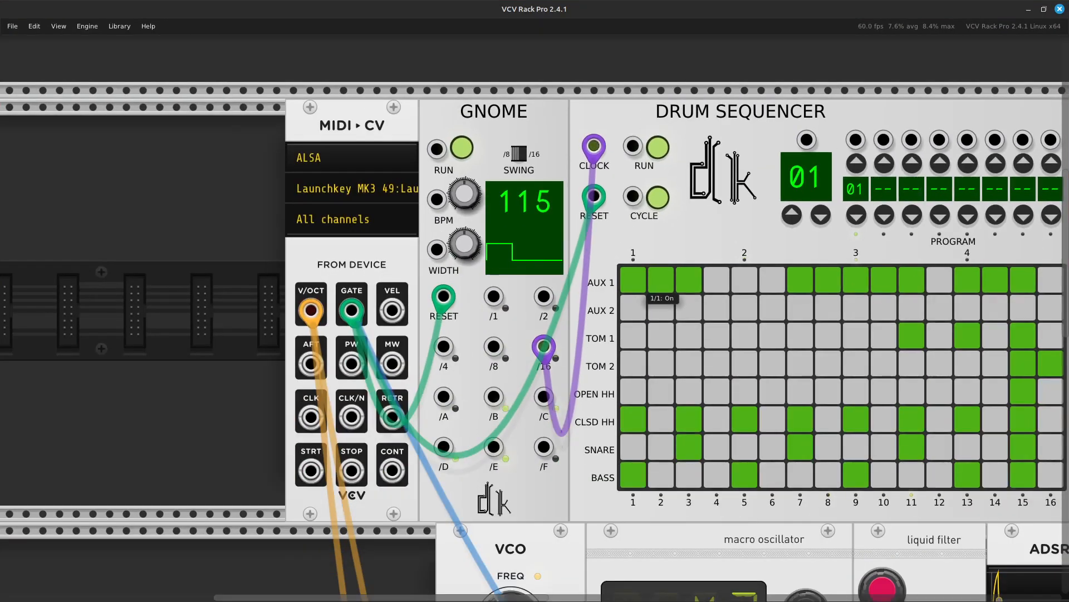
Raise the liquid filter's resonance slightly and lower its frequency to about 711 Hz
{"action": "scroll", "coordinate": [648, 289], "scroll_direction": "down", "scroll_amount": 5}
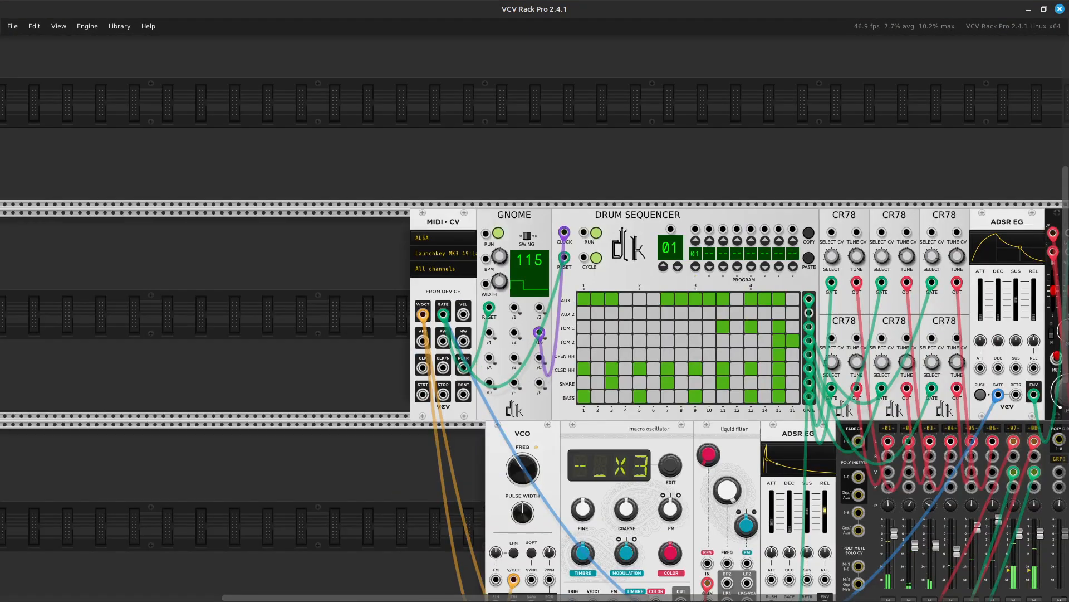
{"action": "scroll", "coordinate": [652, 290], "scroll_direction": "down", "scroll_amount": 4}
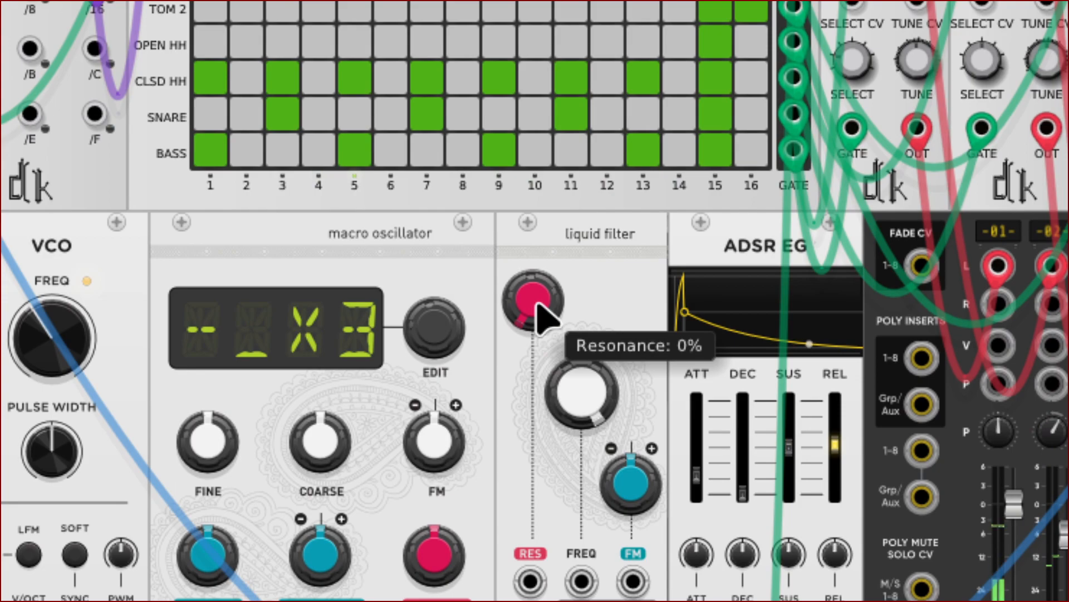
{"action": "left_click_drag", "start_coordinate": [535, 303], "coordinate": [536, 267]}
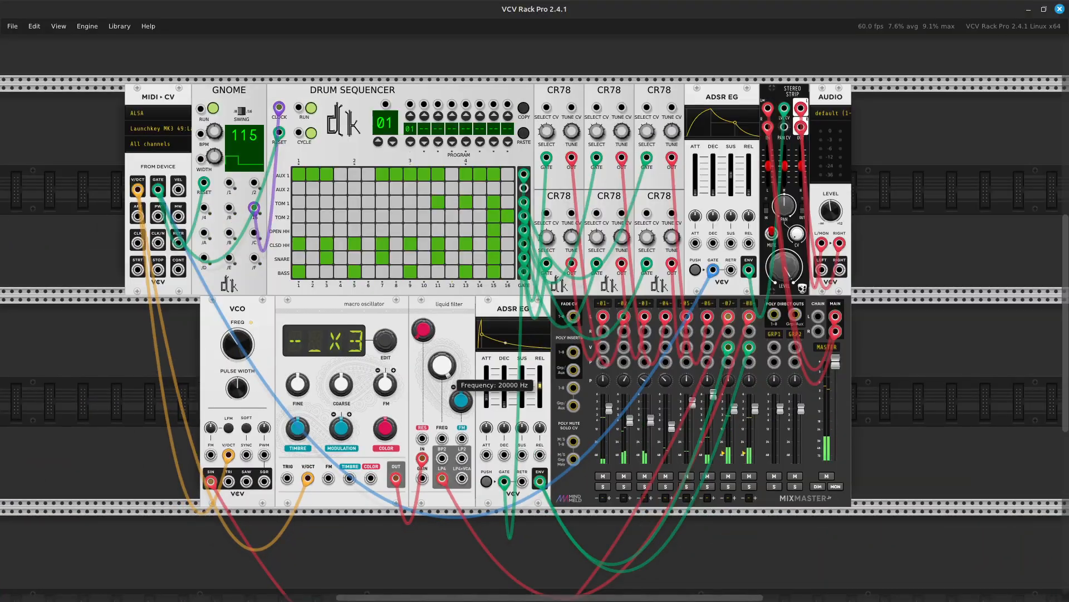
{"action": "key", "text": "ctrl+equal"}
{"action": "key", "text": "ctrl+equal"}
{"action": "key", "text": "ctrl+equal"}
{"action": "key", "text": "Down"}
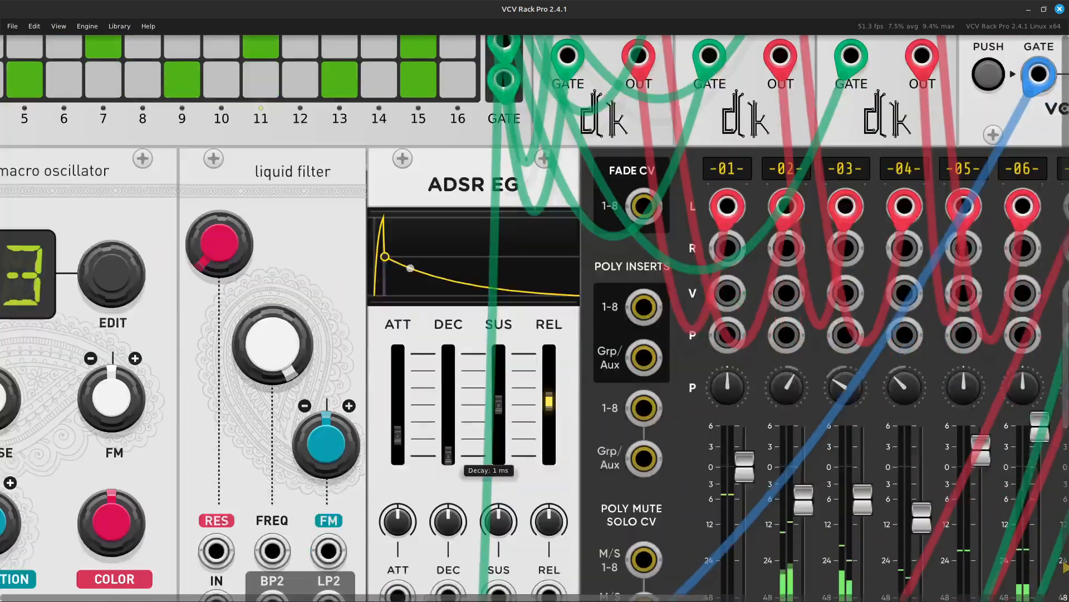
{"action": "key", "text": "Left"}
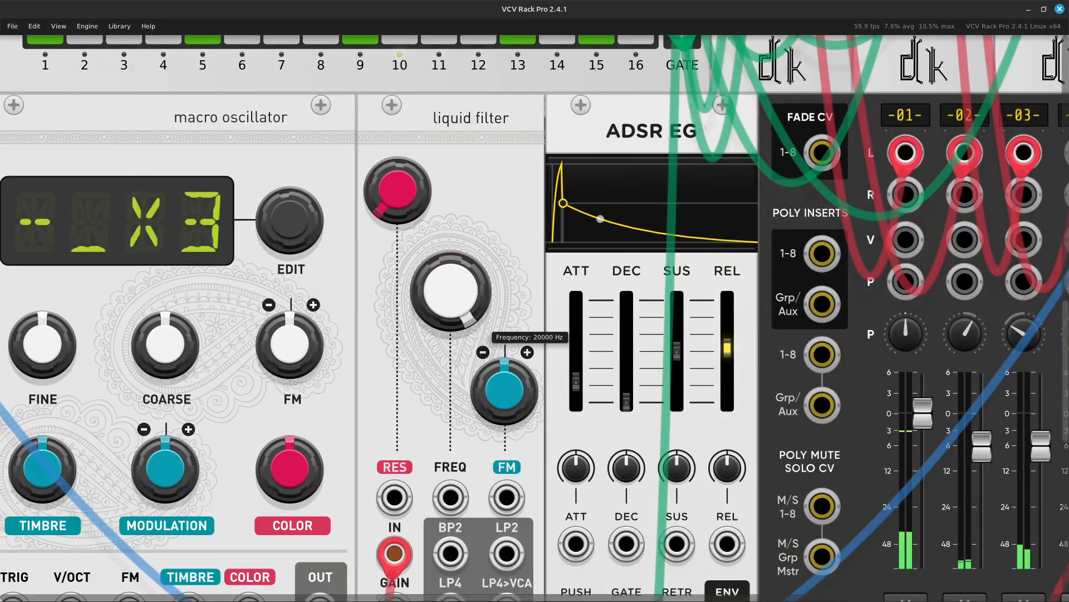
{"action": "left_click_drag", "start_coordinate": [451, 290], "coordinate": [450, 347]}
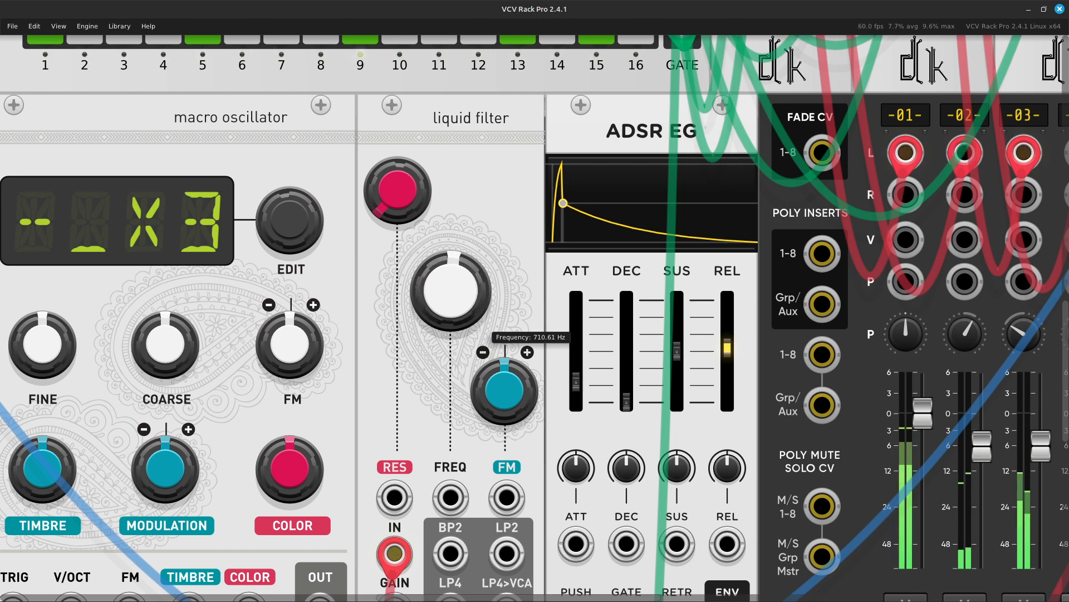
Raise the liquid filter's resonance to slightly over half and turn its FM amount down to the minimum
{"action": "mouse_move", "coordinate": [397, 190]}
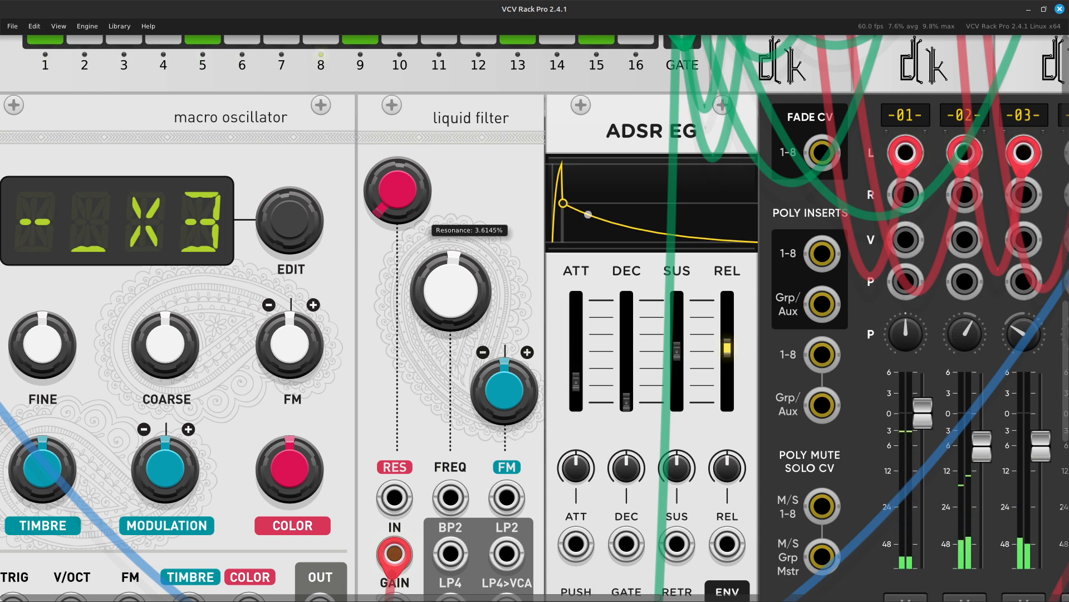
{"action": "left_click_drag", "start_coordinate": [398, 190], "coordinate": [398, 147]}
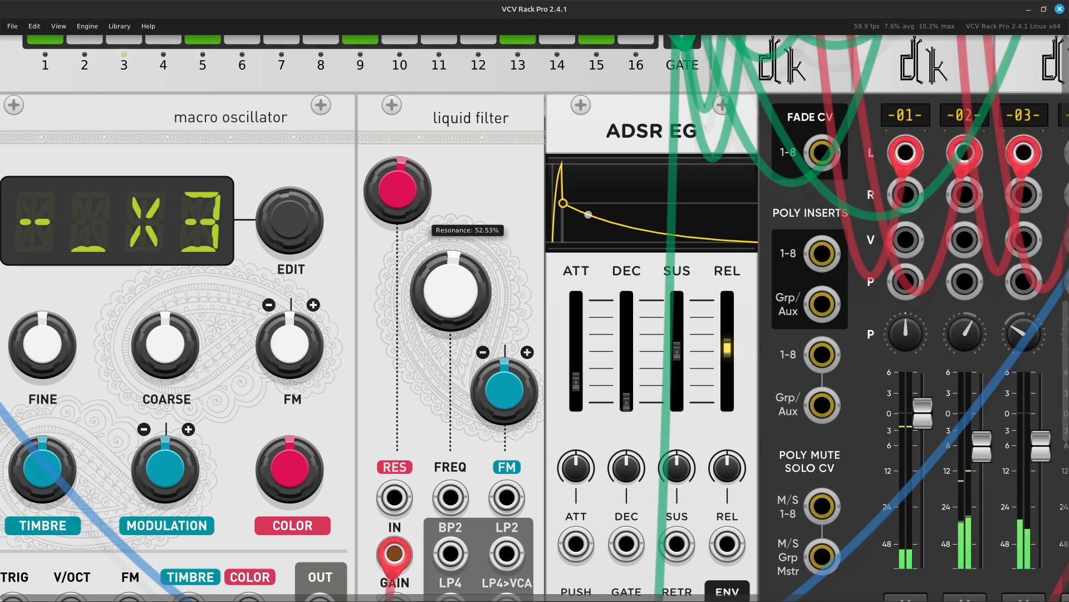
{"action": "left_click_drag", "start_coordinate": [398, 153], "coordinate": [398, 152]}
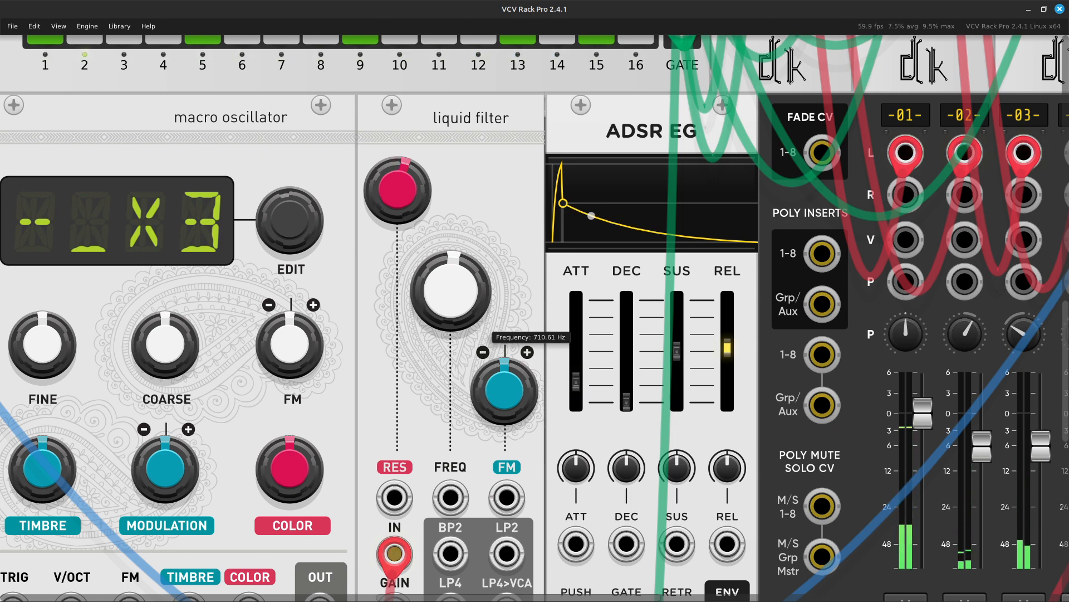
{"action": "left_click_drag", "start_coordinate": [505, 389], "coordinate": [505, 418]}
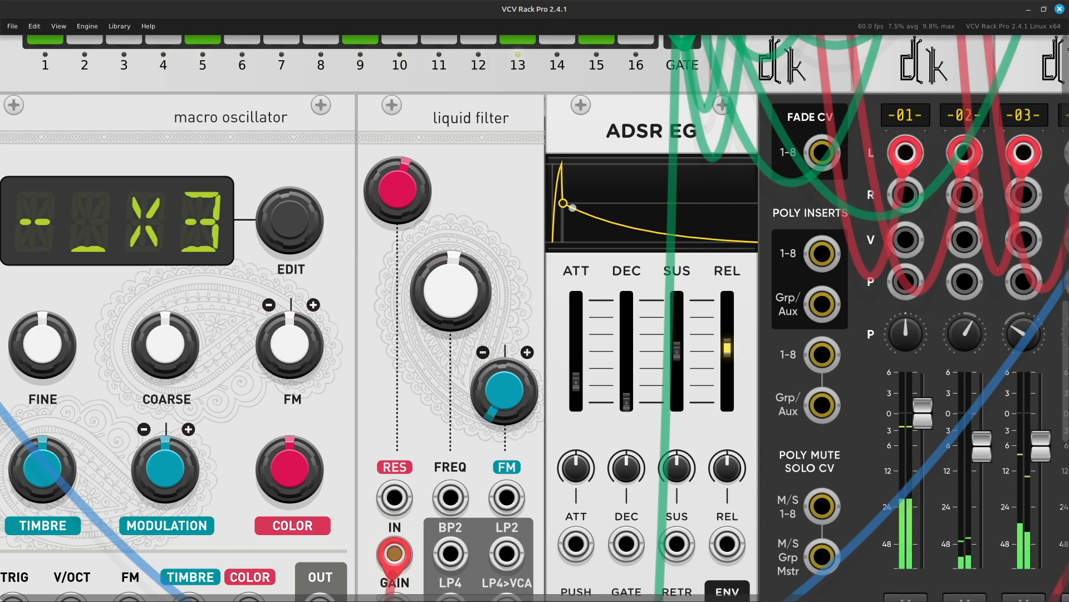
{"action": "scroll", "coordinate": [534, 317], "scroll_direction": "down", "scroll_amount": 4}
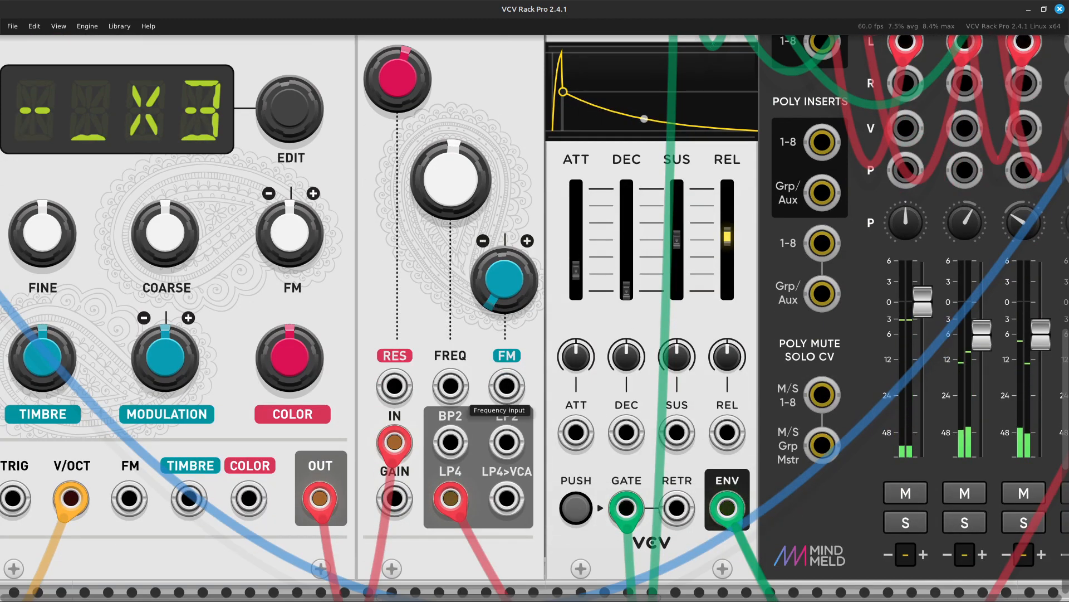
{"action": "right_click", "coordinate": [449, 388]}
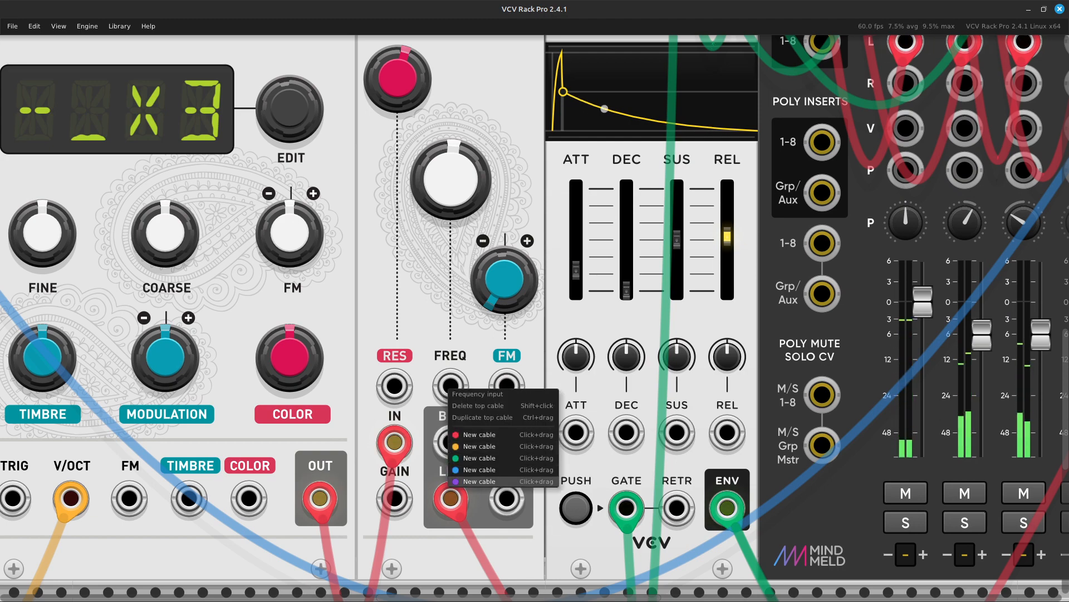
{"action": "left_click", "coordinate": [465, 470]}
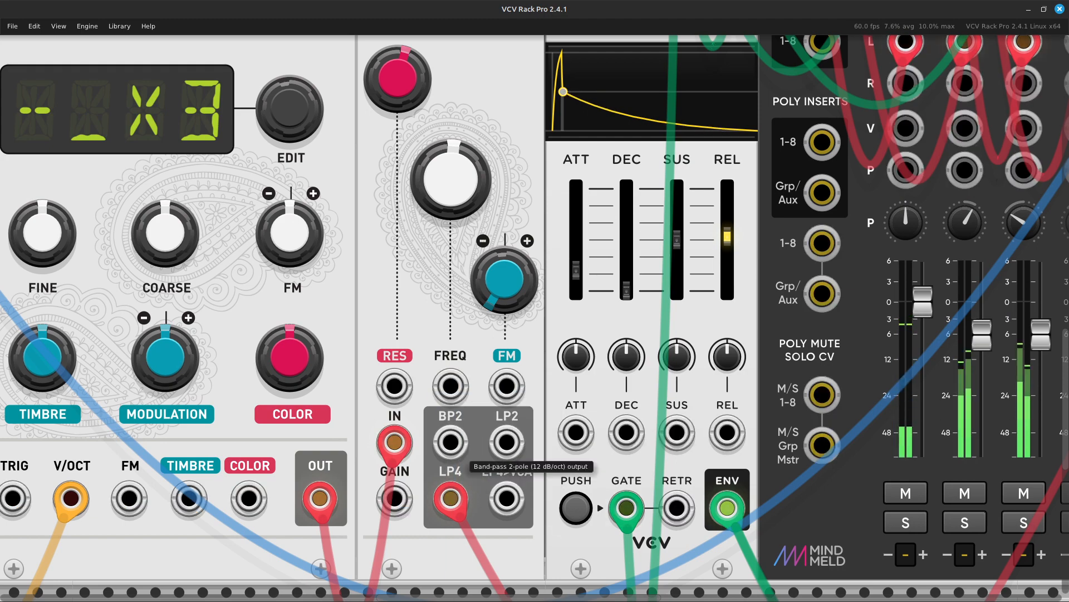
{"action": "right_click", "coordinate": [446, 380]}
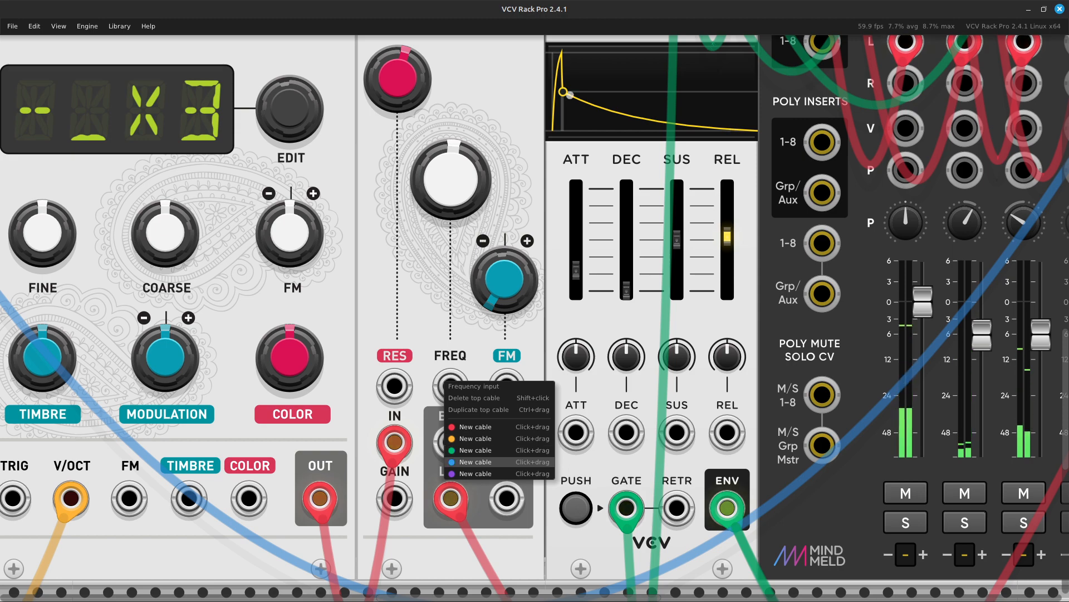
{"action": "left_click", "coordinate": [465, 462]}
Patch a blue cable between the liquid filter's FREQ input and the MW (mod wheel) output of the MIDI-CV module
{"action": "right_click", "coordinate": [448, 384]}
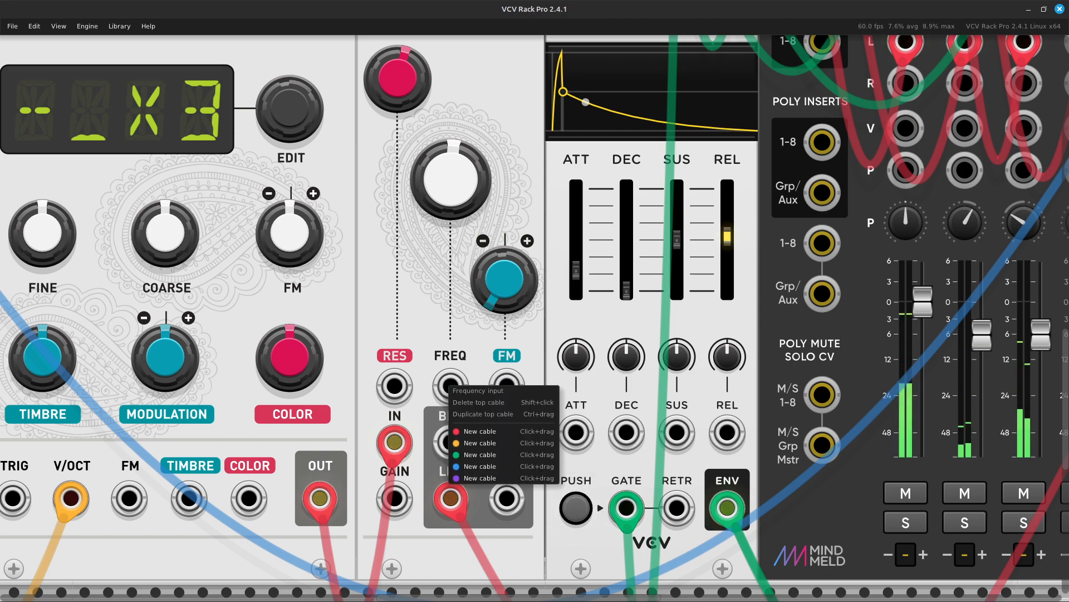
{"action": "left_click", "coordinate": [480, 465]}
{"action": "left_click_drag", "start_coordinate": [481, 463], "coordinate": [373, 292]}
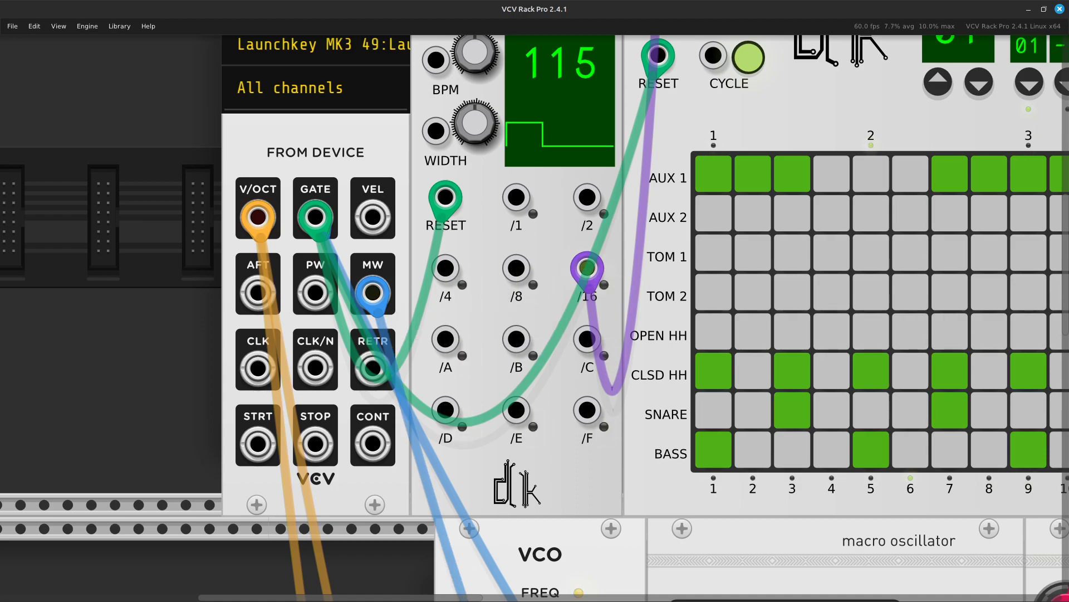
Examine the mod wheel cable's connection at the liquid filter and the routing of the whole patch
{"action": "key", "text": "Down"}
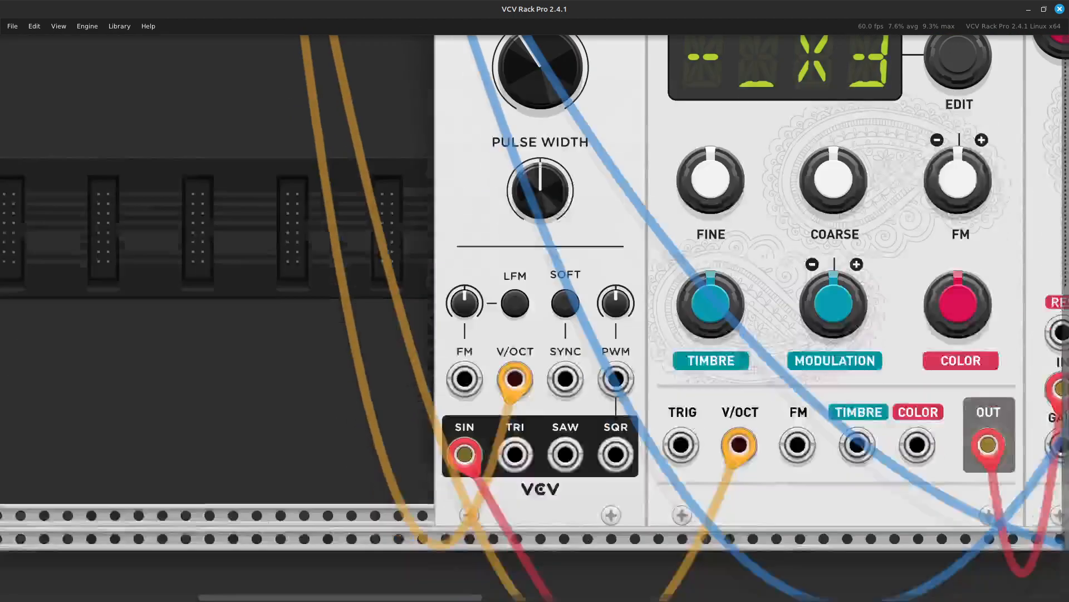
{"action": "key", "text": "Right"}
{"action": "key", "text": "Up"}
{"action": "key", "text": "Right"}
{"action": "key", "text": "Up"}
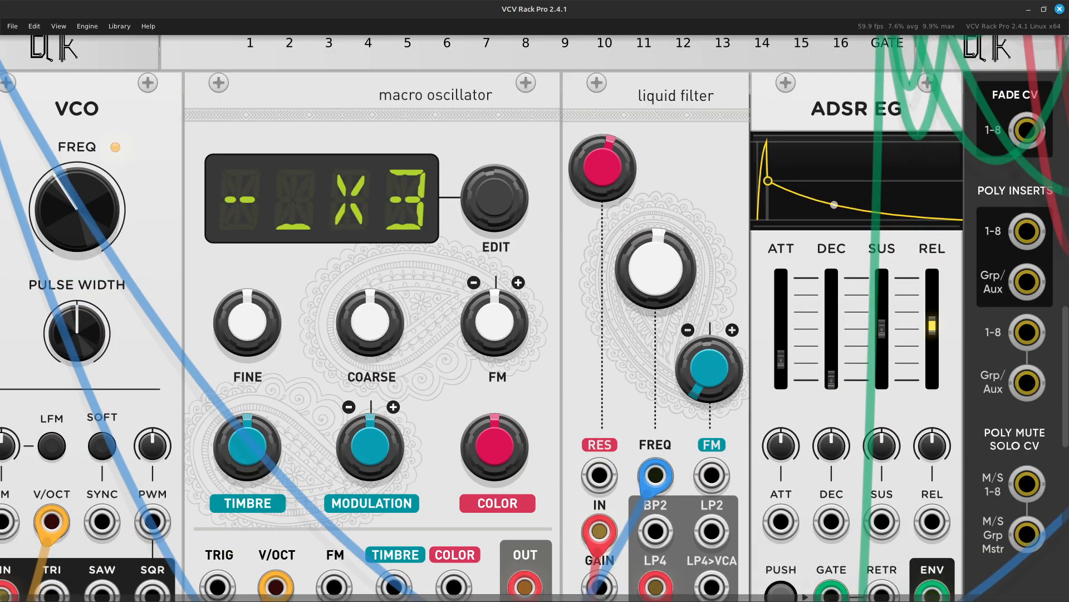
{"action": "key", "text": "Down"}
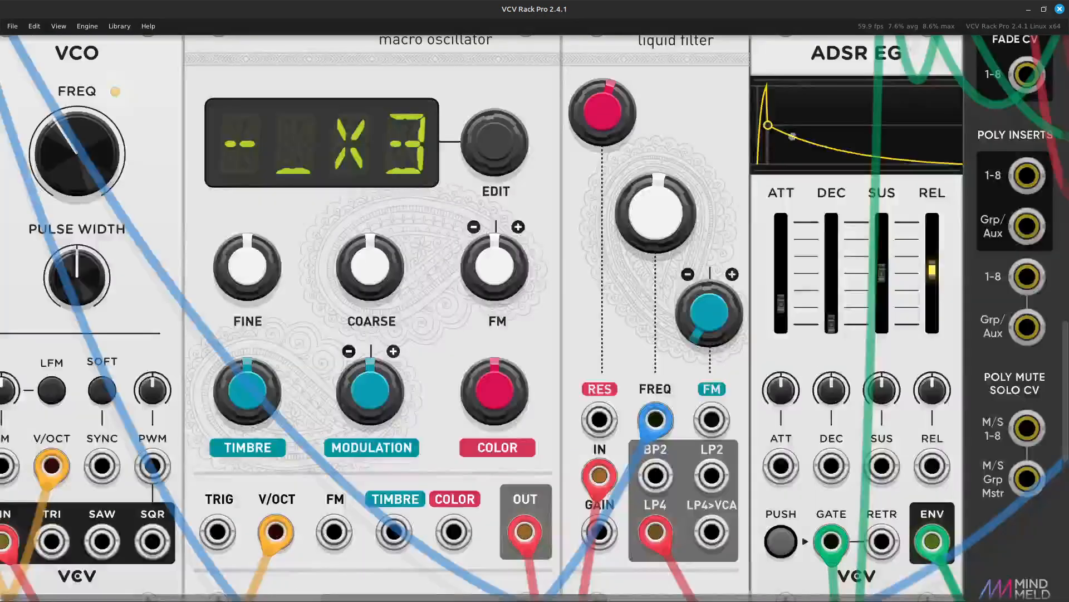
{"action": "key", "text": "ctrl+minus"}
{"action": "key", "text": "ctrl+minus"}
{"action": "key", "text": "ctrl+minus"}
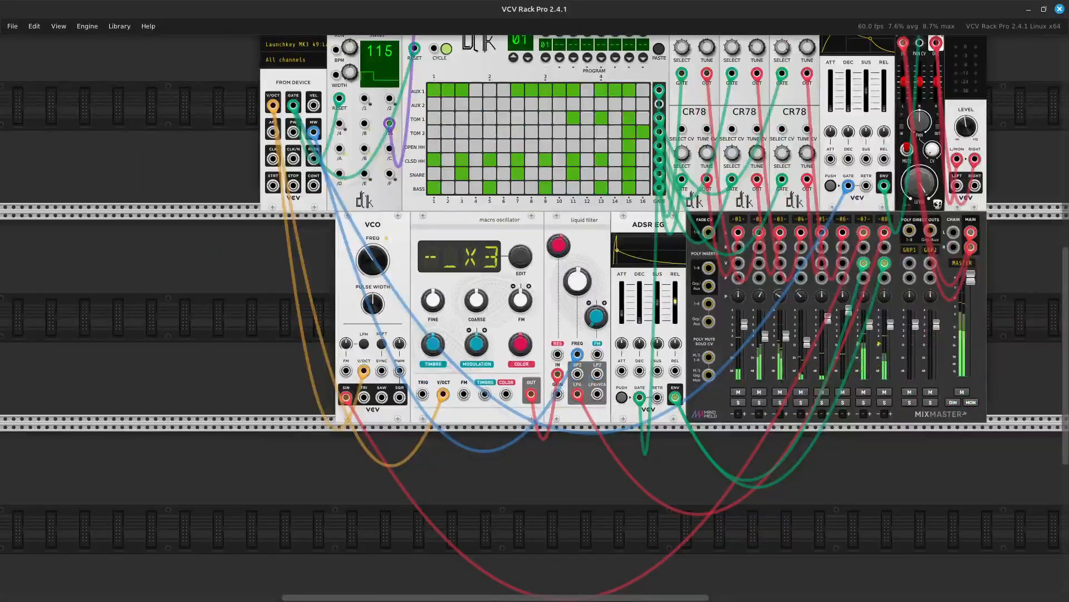
{"action": "key", "text": "Up"}
{"action": "key", "text": "Up"}
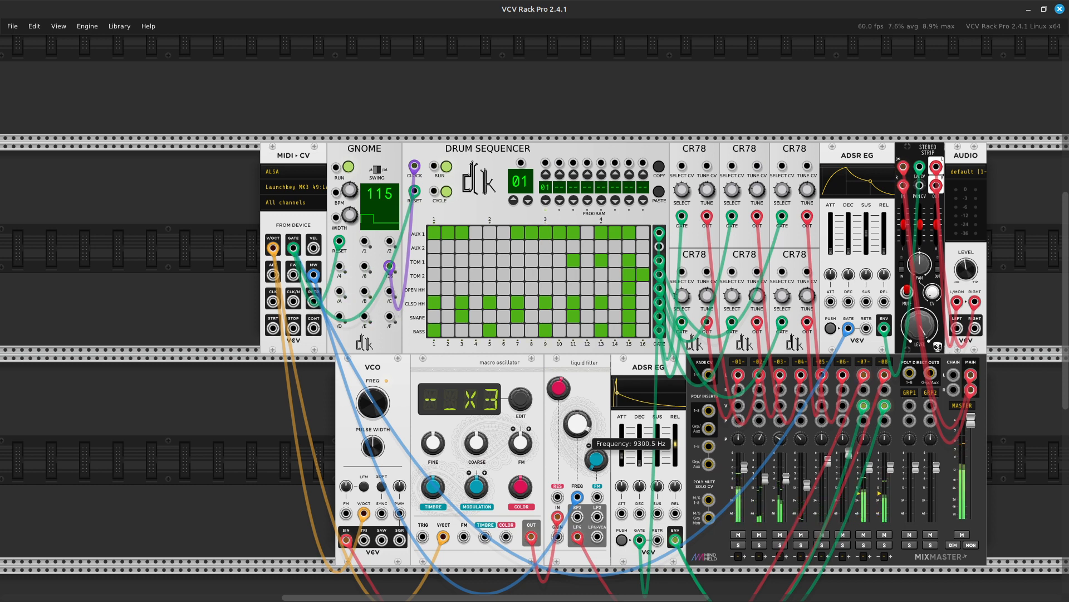
Lower the liquid filter's frequency to about 149 Hz
{"action": "mouse_move", "coordinate": [577, 423]}
{"action": "left_mouse_down"}
{"action": "mouse_move", "coordinate": [577, 434]}
{"action": "mouse_move", "coordinate": [577, 422]}
{"action": "left_mouse_up"}
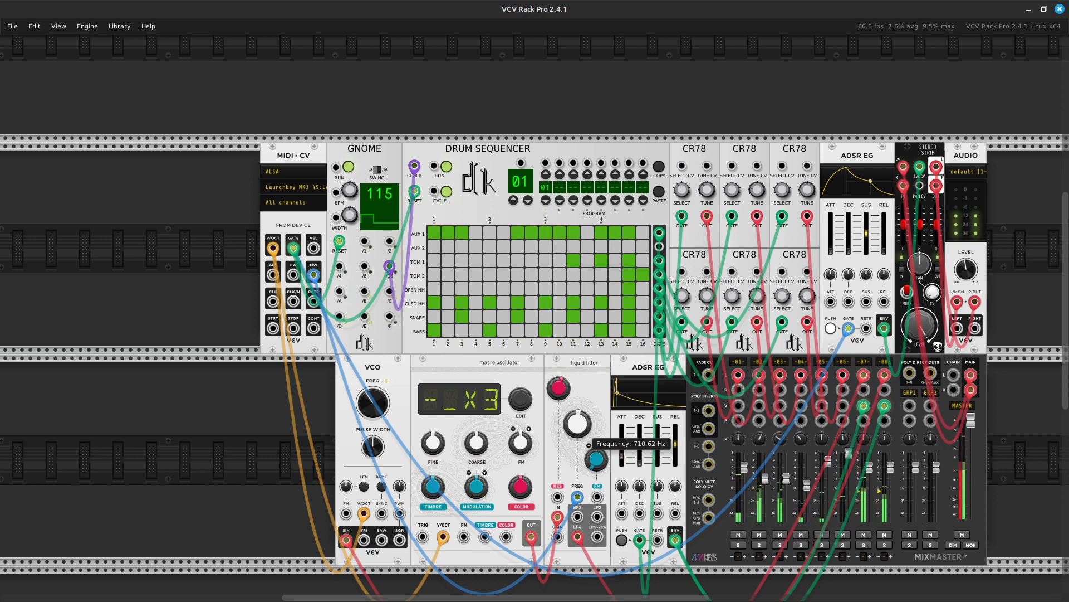
{"action": "left_click_drag", "start_coordinate": [577, 424], "coordinate": [577, 432]}
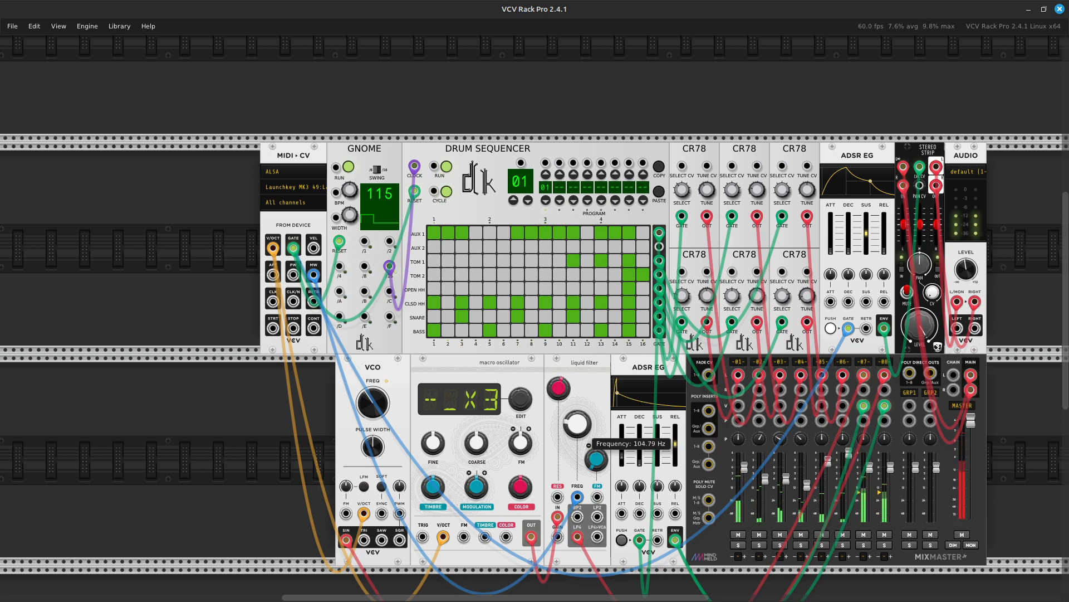
{"action": "left_click_drag", "start_coordinate": [578, 432], "coordinate": [577, 437]}
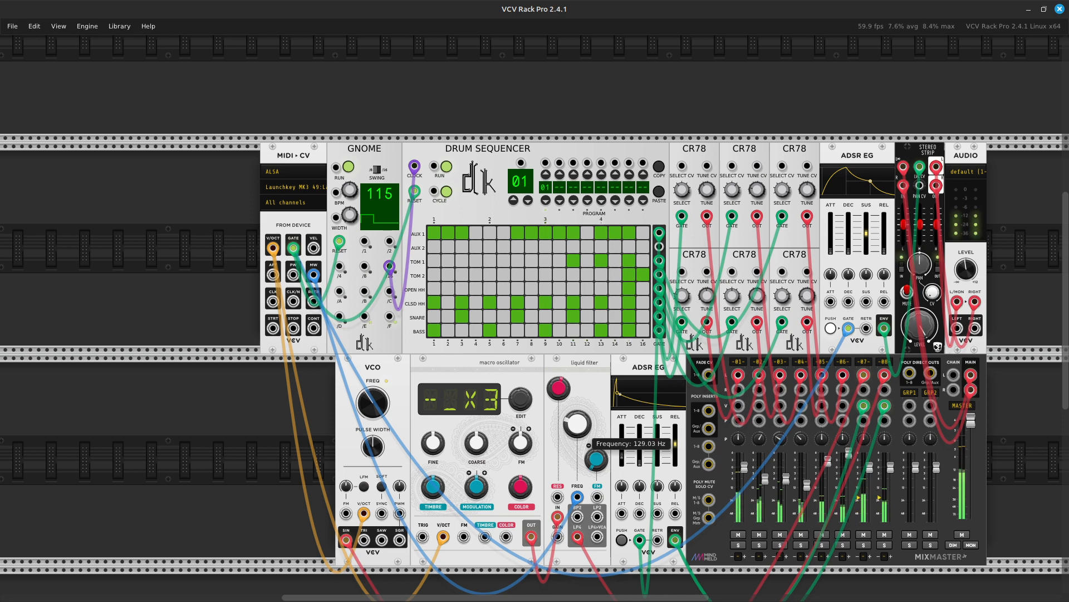
{"action": "left_click_drag", "start_coordinate": [577, 437], "coordinate": [577, 435]}
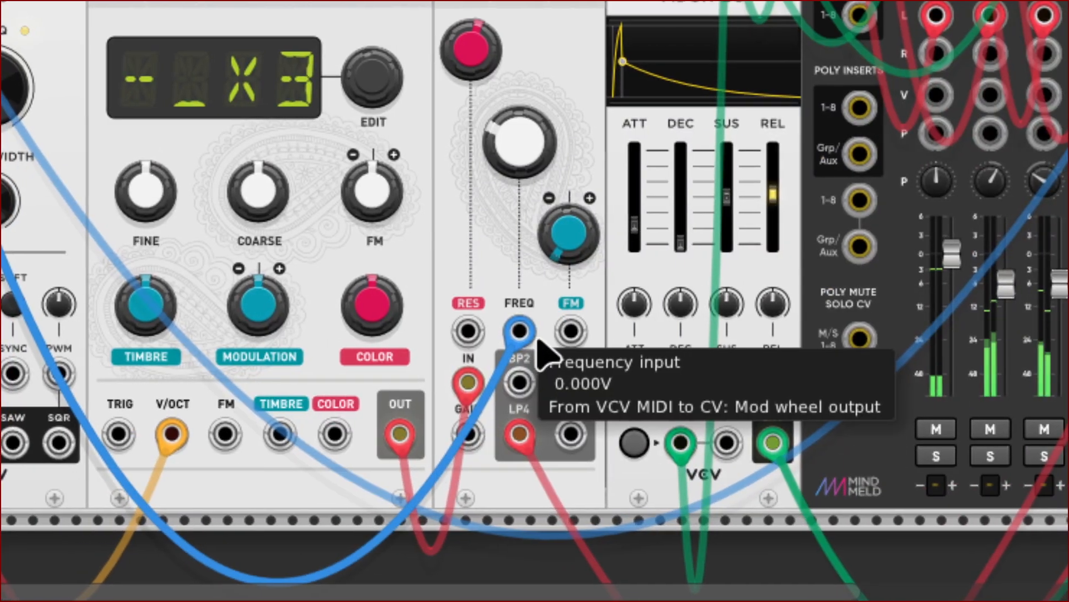
Turn the liquid filter's resonance down to 0% and raise it again to about 77%
{"action": "scroll", "coordinate": [536, 303], "scroll_direction": "up", "scroll_amount": 5}
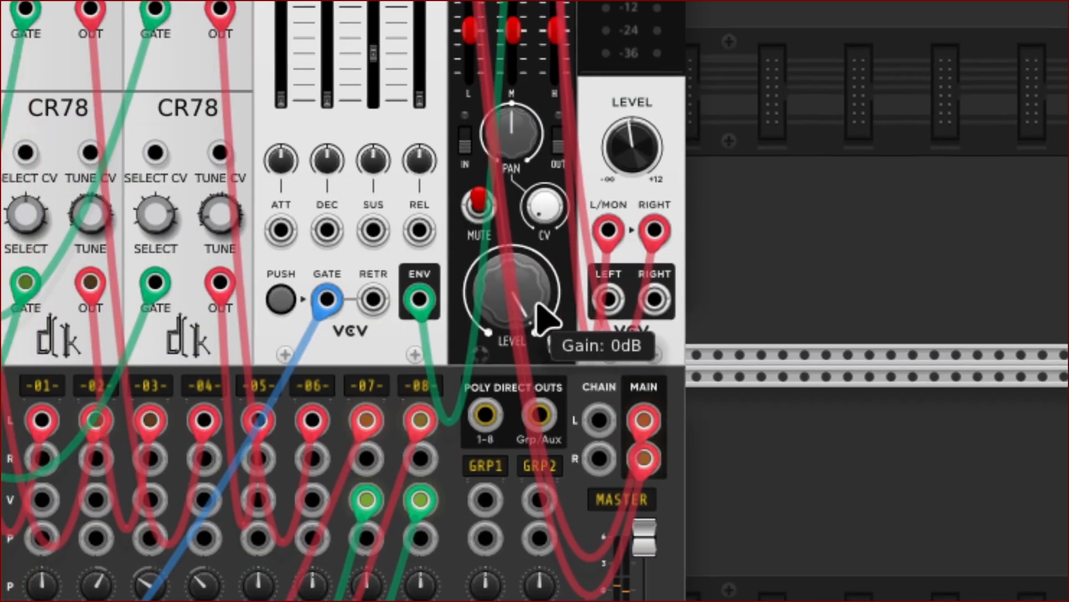
{"action": "scroll", "coordinate": [535, 478], "scroll_direction": "down", "scroll_amount": 5}
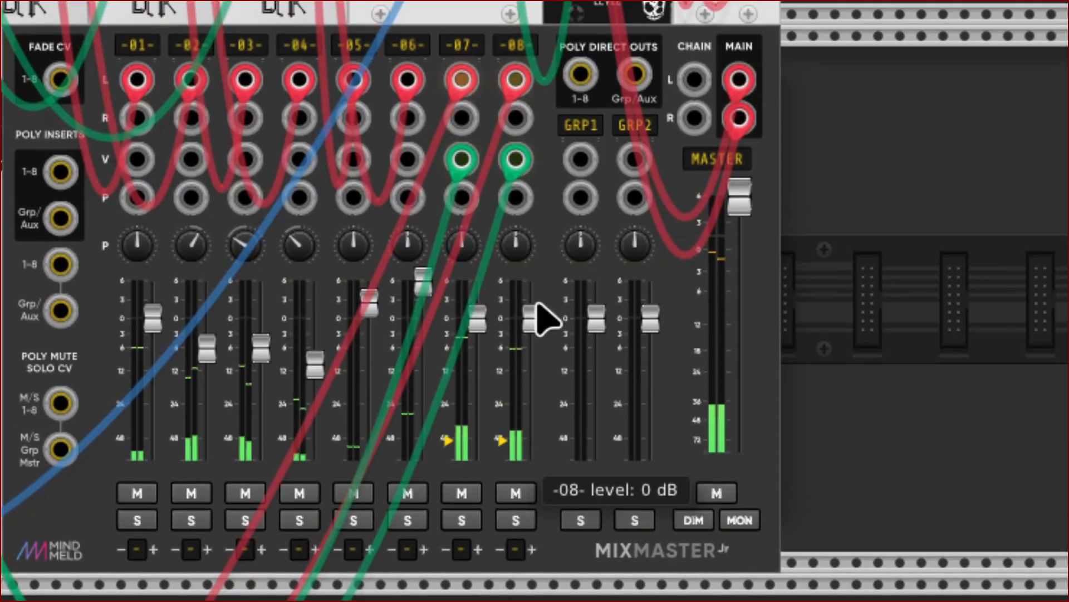
{"action": "scroll", "coordinate": [543, 318], "scroll_direction": "up", "scroll_amount": 5}
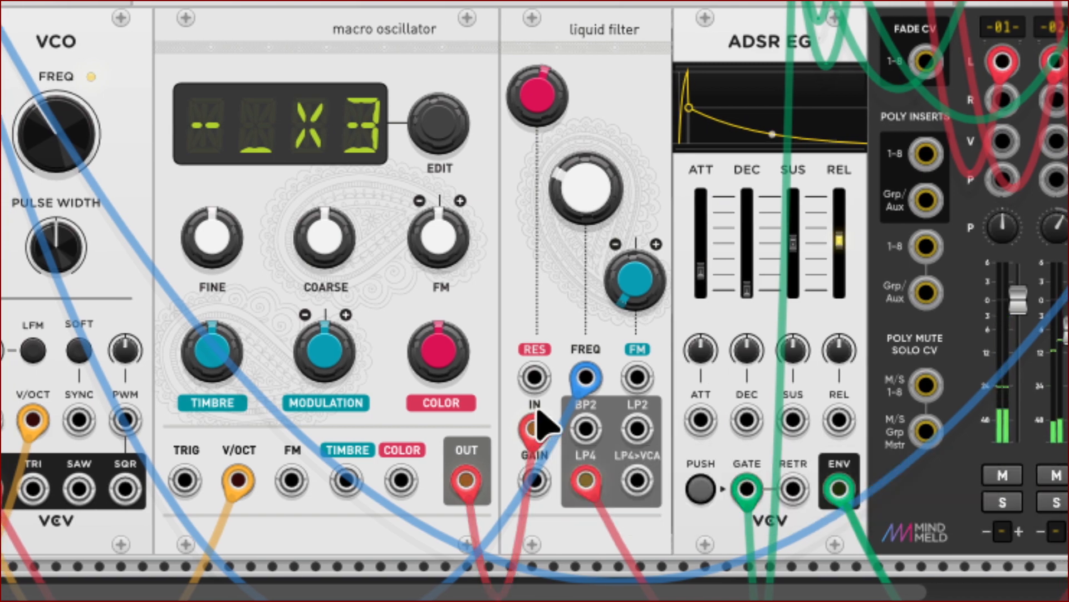
{"action": "mouse_move", "coordinate": [612, 196]}
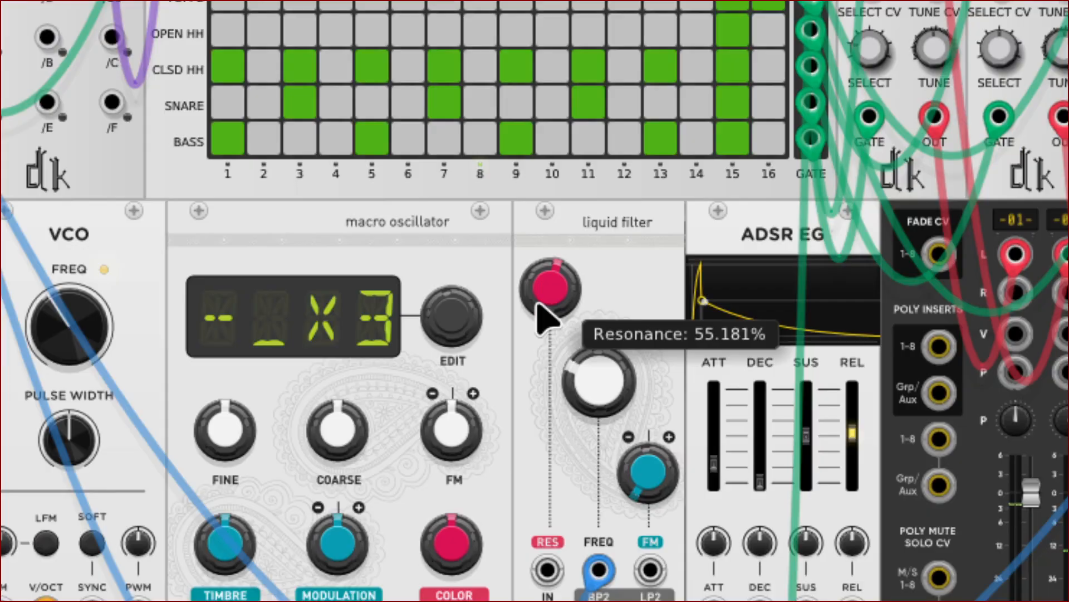
{"action": "left_click_drag", "start_coordinate": [538, 305], "coordinate": [538, 378]}
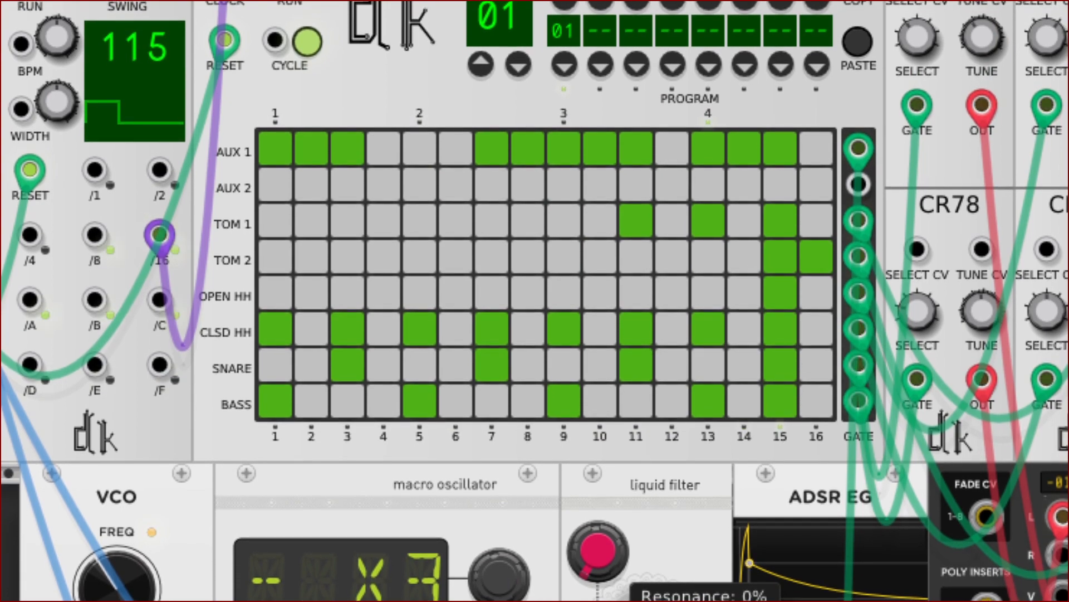
{"action": "left_click_drag", "start_coordinate": [598, 553], "coordinate": [598, 473]}
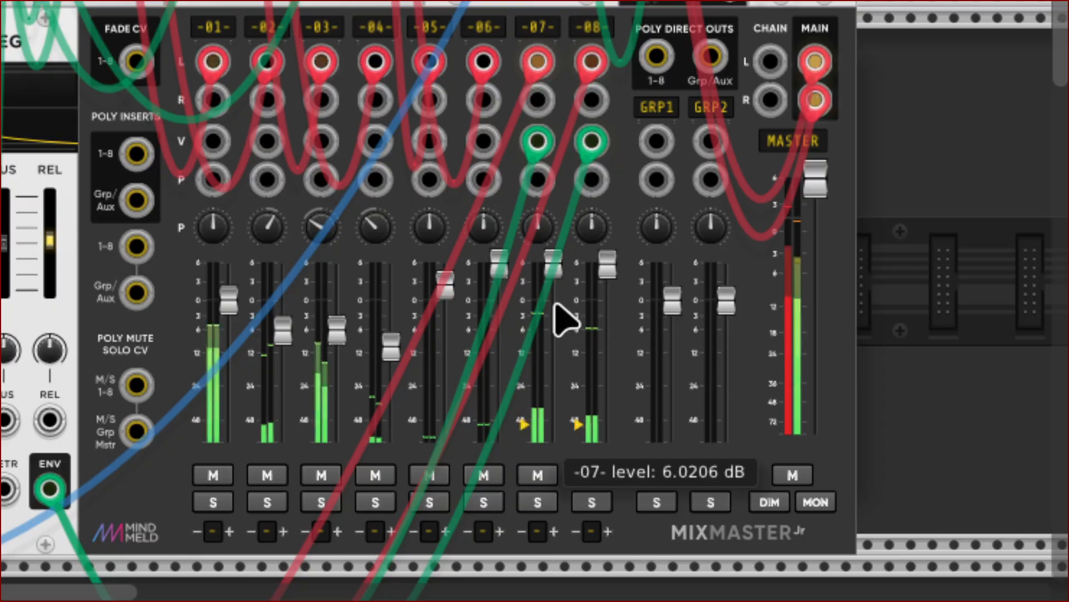
Try the liquid filter's frequency modulation at about -42%, then turn it back down to -100%
{"action": "key", "text": "Right"}
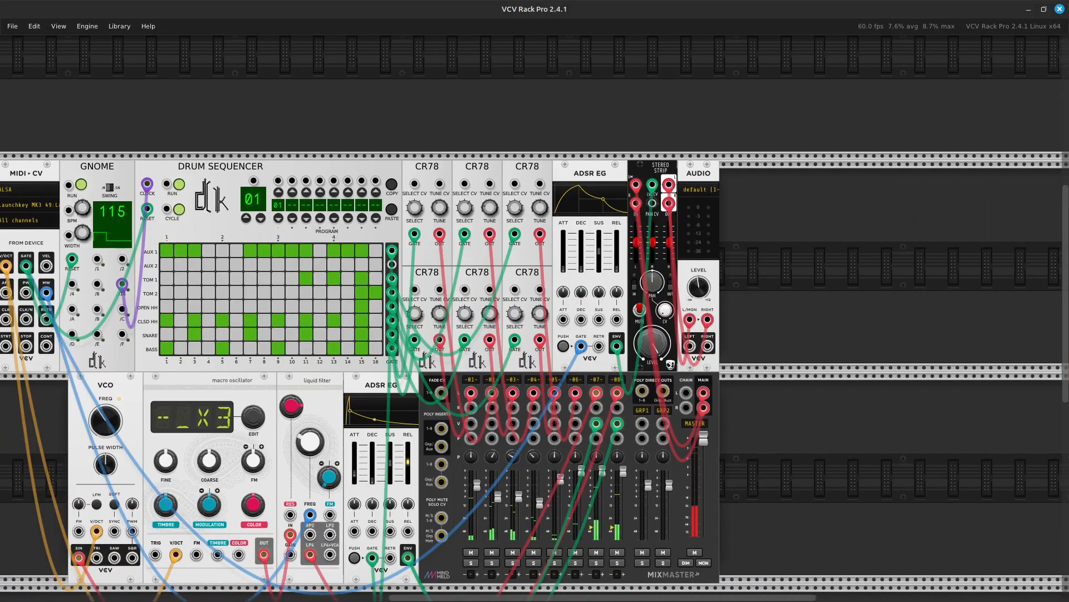
{"action": "key", "text": "Down"}
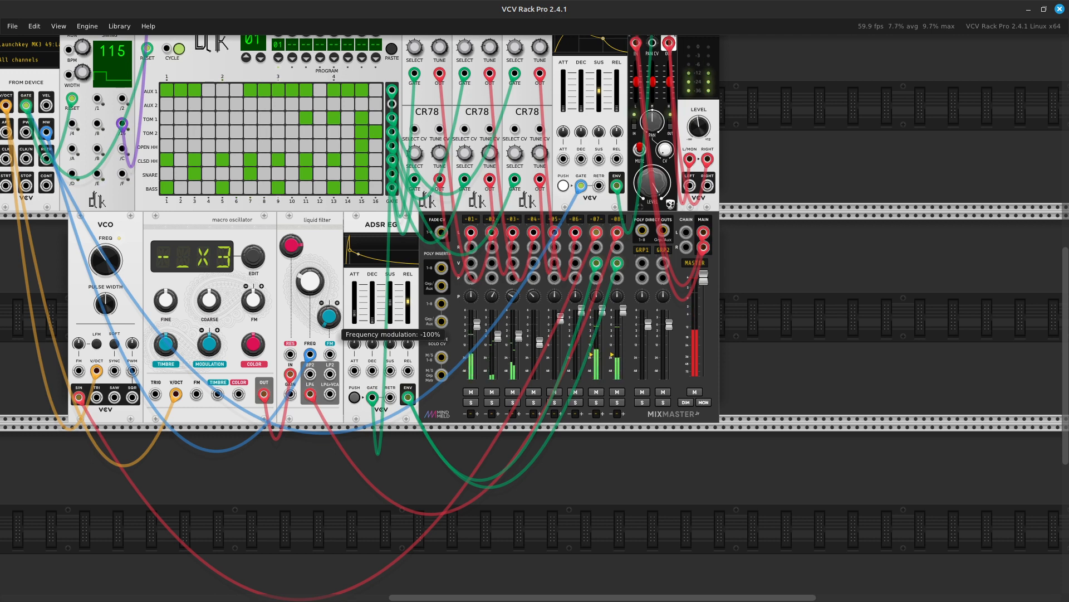
{"action": "left_click_drag", "start_coordinate": [329, 316], "coordinate": [328, 296]}
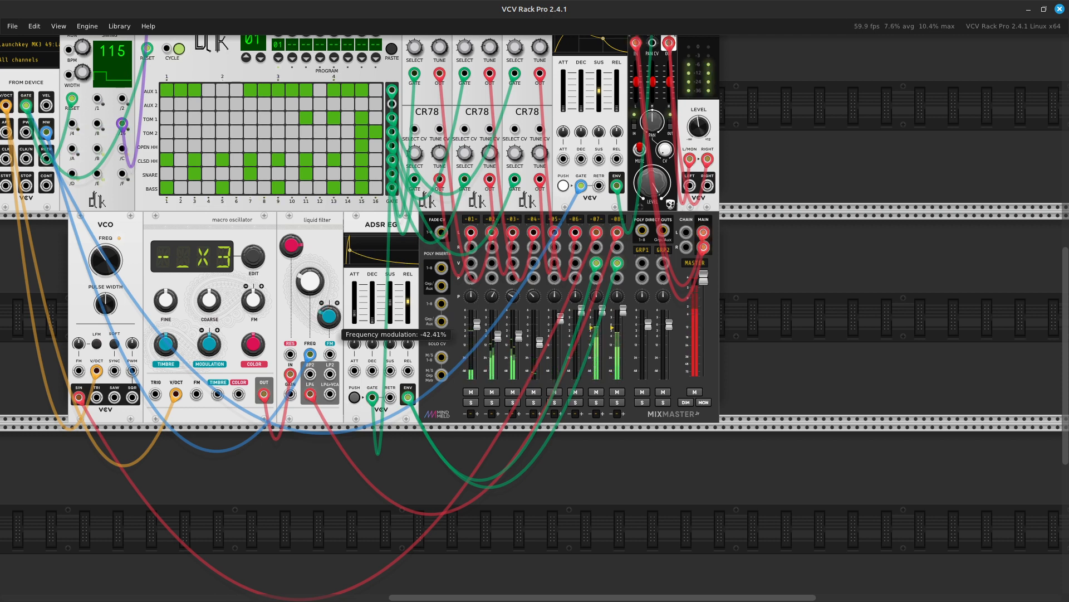
{"action": "left_click_drag", "start_coordinate": [328, 312], "coordinate": [329, 346]}
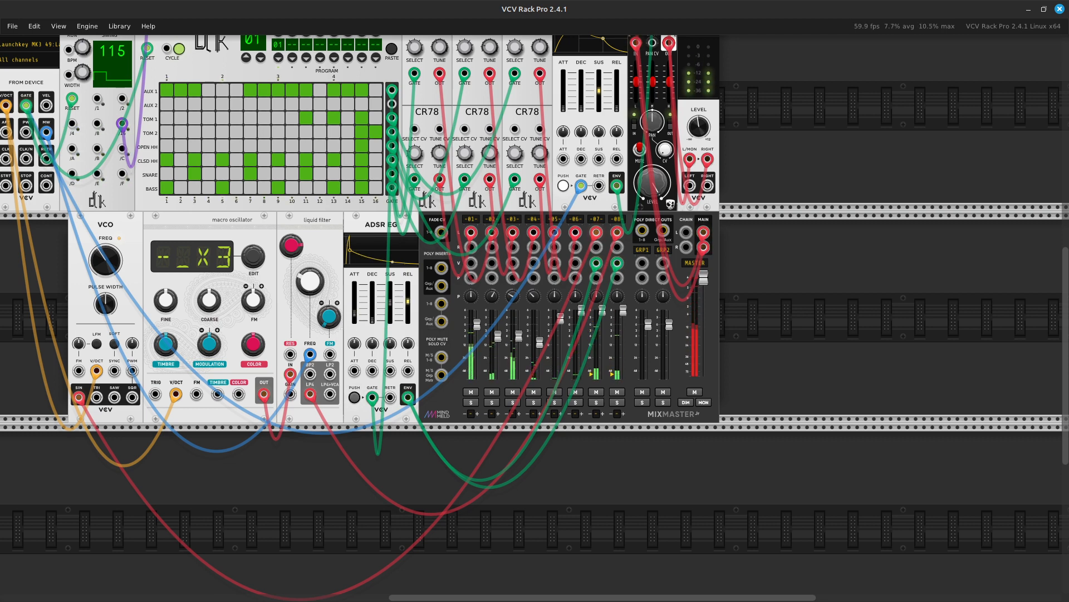
Reduce the liquid filter's resonance in stages to roughly a third of its range
{"action": "mouse_move", "coordinate": [310, 281]}
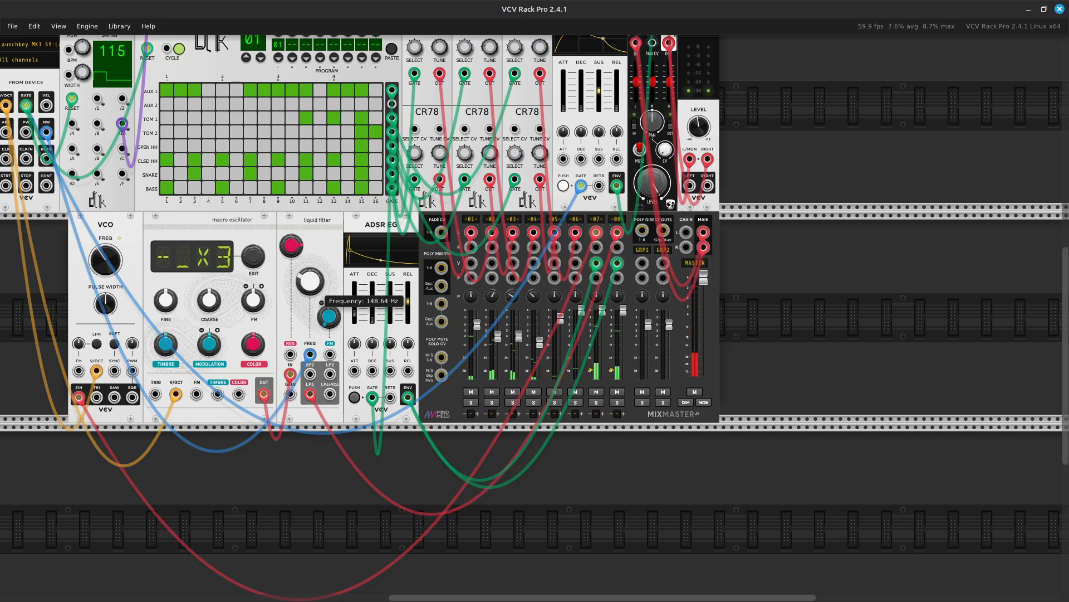
{"action": "mouse_move", "coordinate": [290, 245]}
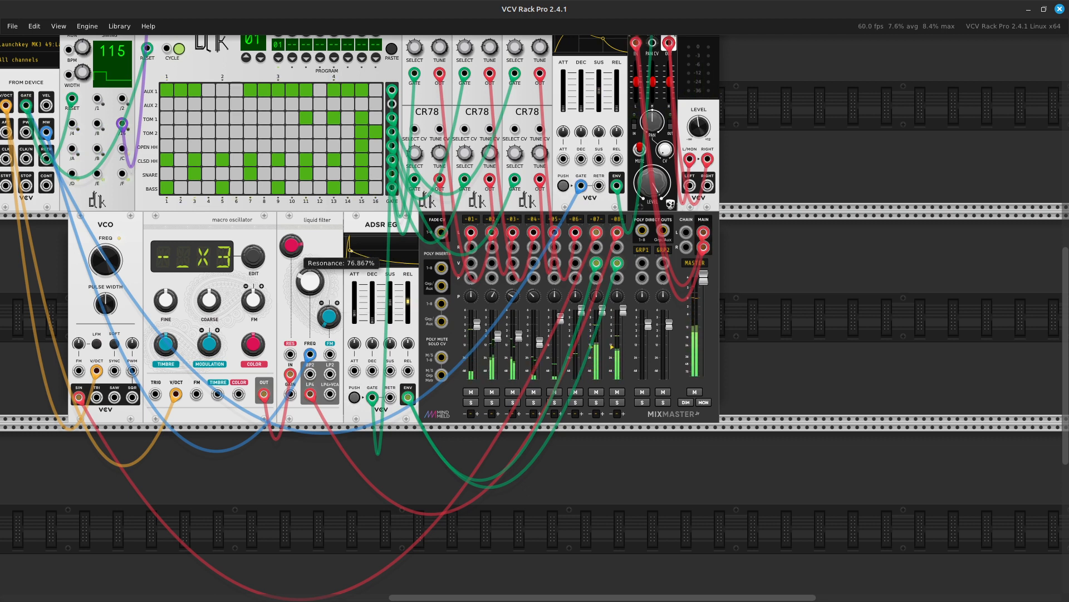
{"action": "mouse_move", "coordinate": [290, 245]}
{"action": "left_mouse_down"}
{"action": "mouse_move", "coordinate": [291, 267]}
{"action": "mouse_move", "coordinate": [290, 251]}
{"action": "left_mouse_up"}
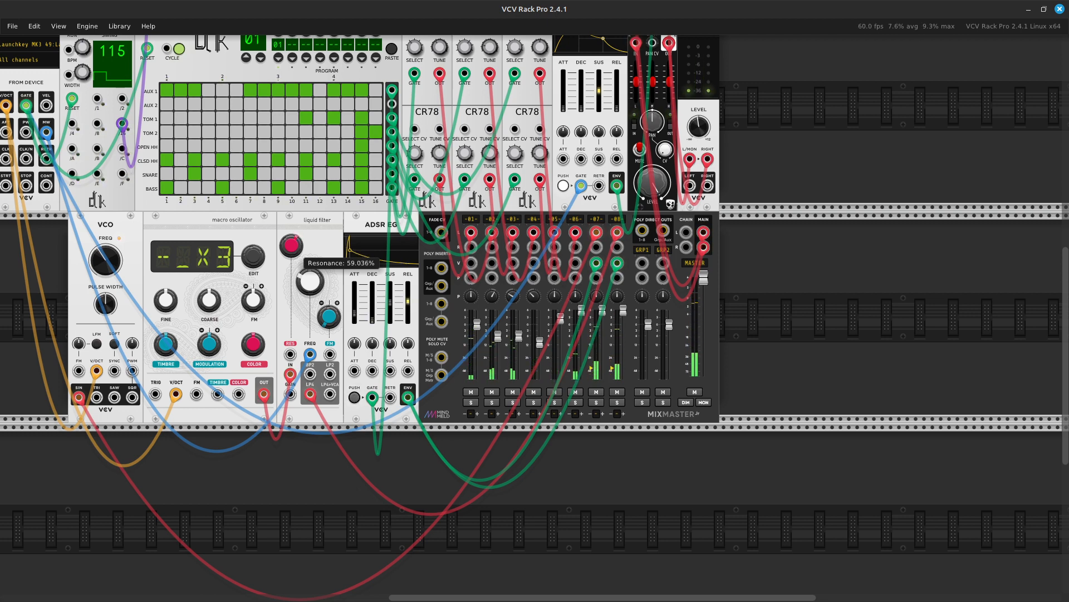
{"action": "left_click_drag", "start_coordinate": [291, 245], "coordinate": [290, 244]}
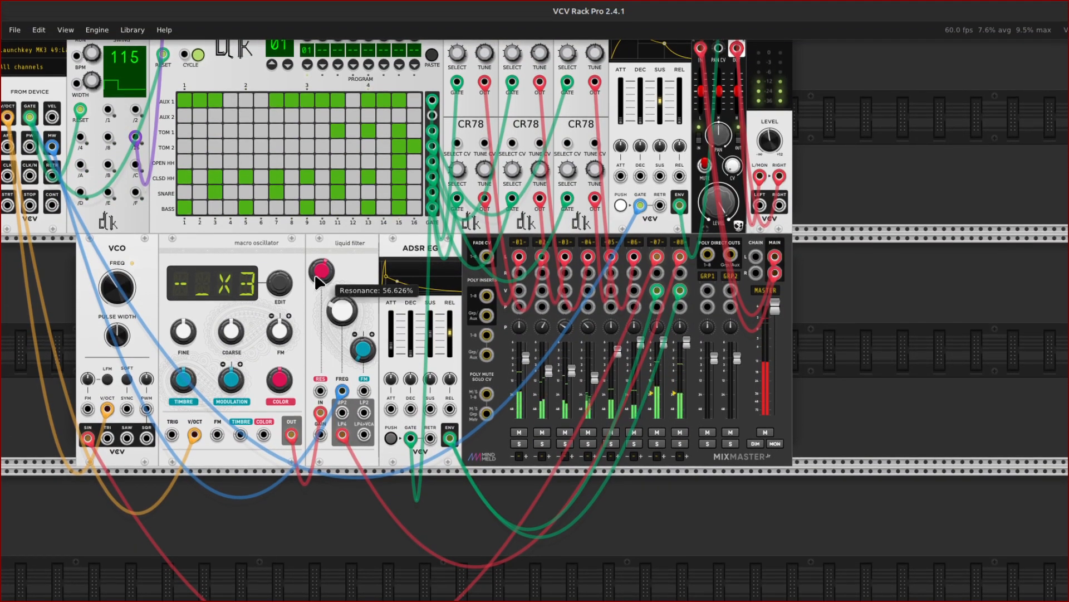
{"action": "left_click_drag", "start_coordinate": [318, 281], "coordinate": [317, 326]}
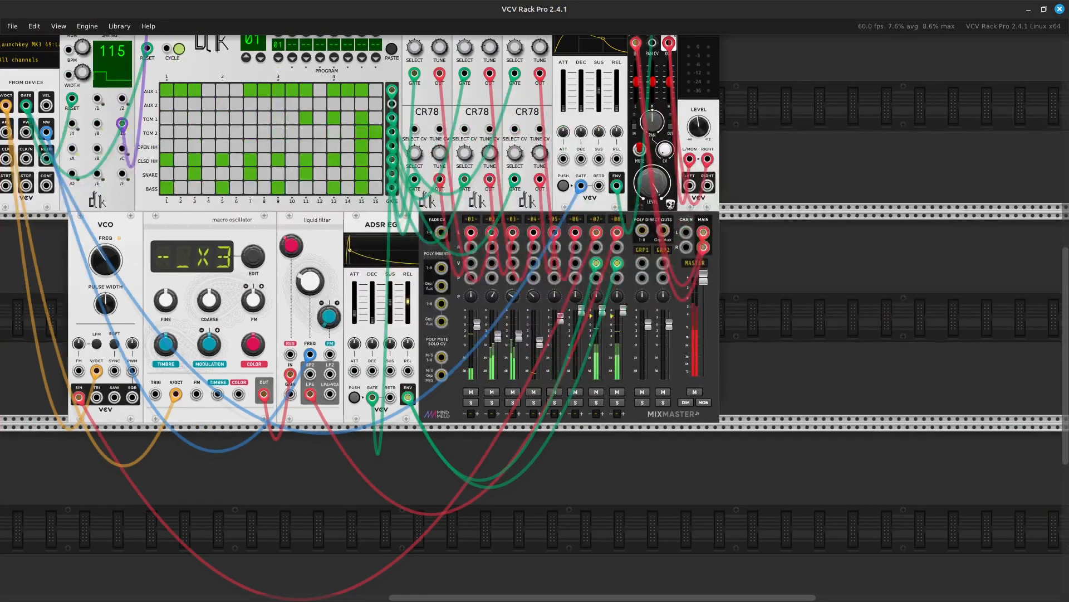
Adjust the macro oscillator's Timbre around 54%, then turn both its Modulation and Timbre up to the maximum
{"action": "scroll", "coordinate": [485, 318], "scroll_direction": "up", "scroll_amount": 5}
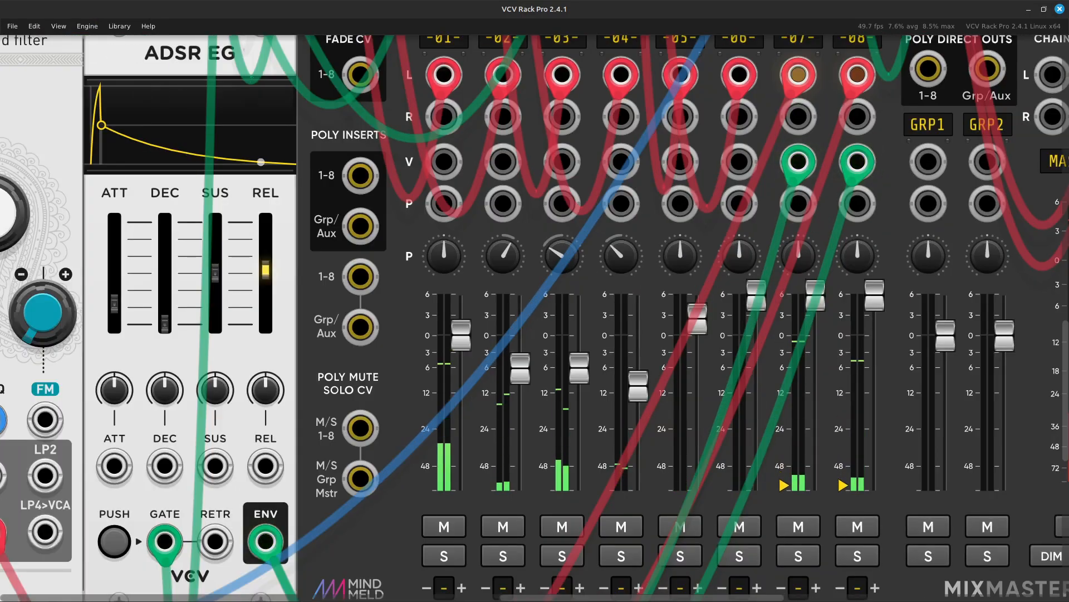
{"action": "key", "text": "Left"}
{"action": "key", "text": "Down"}
{"action": "key", "text": "Up"}
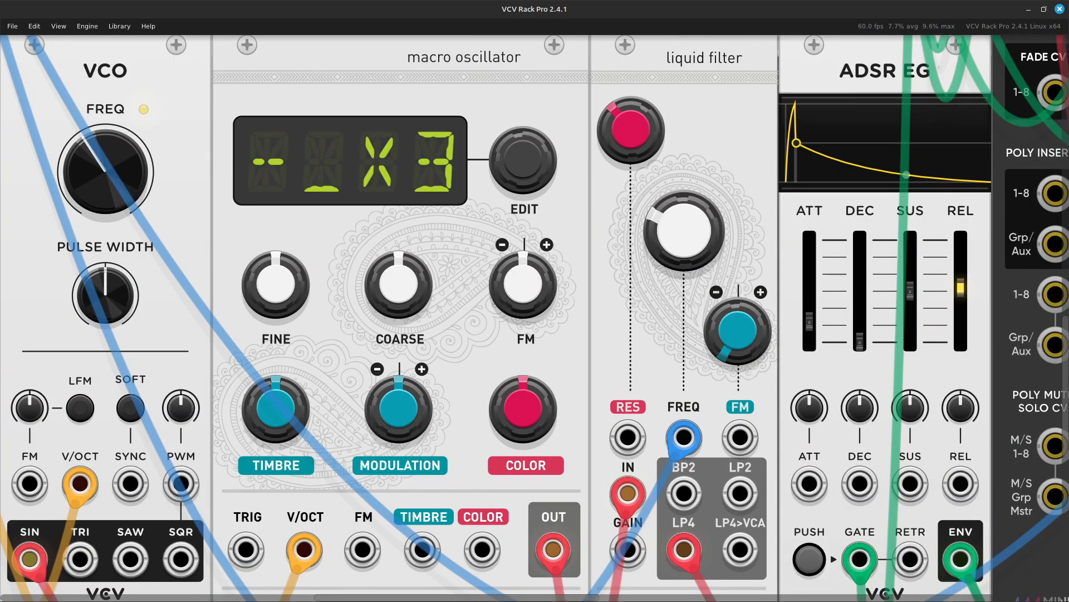
{"action": "mouse_move", "coordinate": [275, 409]}
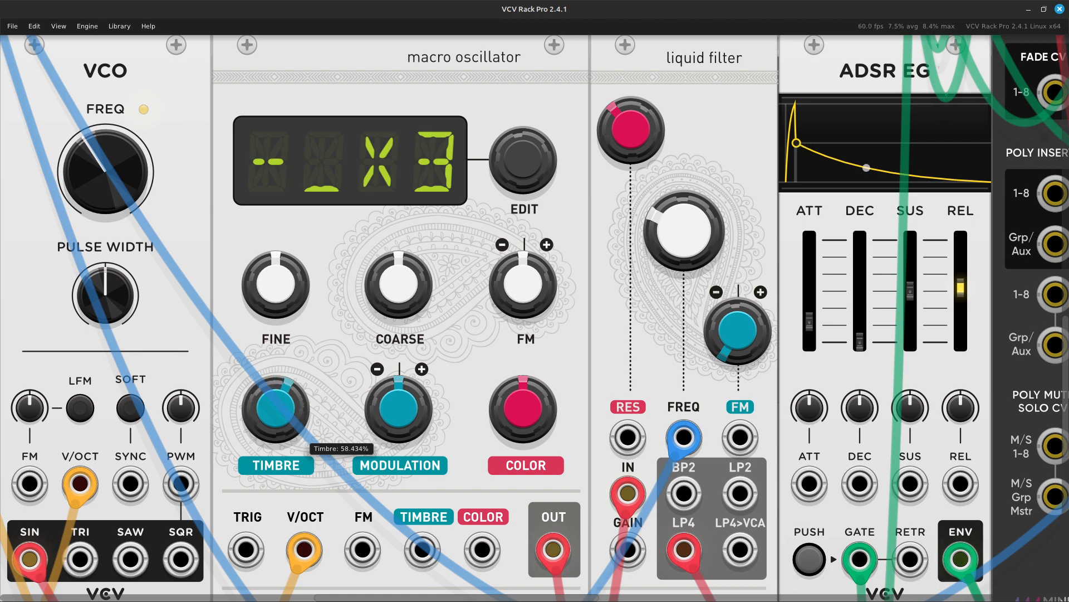
{"action": "mouse_move", "coordinate": [276, 409]}
{"action": "left_mouse_down"}
{"action": "mouse_move", "coordinate": [276, 388]}
{"action": "mouse_move", "coordinate": [275, 449]}
{"action": "mouse_move", "coordinate": [275, 410]}
{"action": "left_mouse_up"}
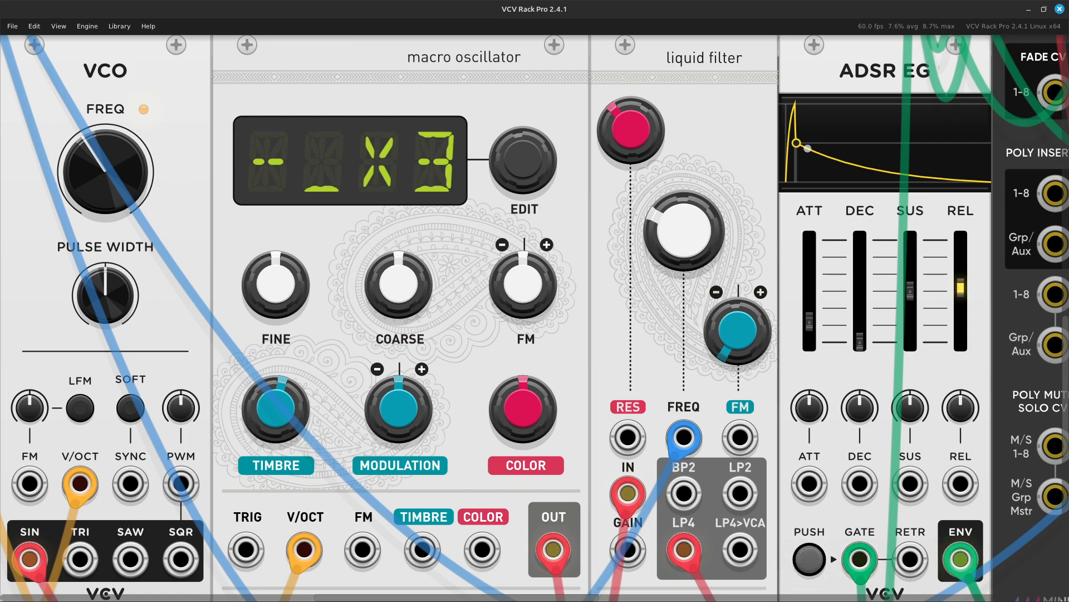
{"action": "mouse_move", "coordinate": [275, 409]}
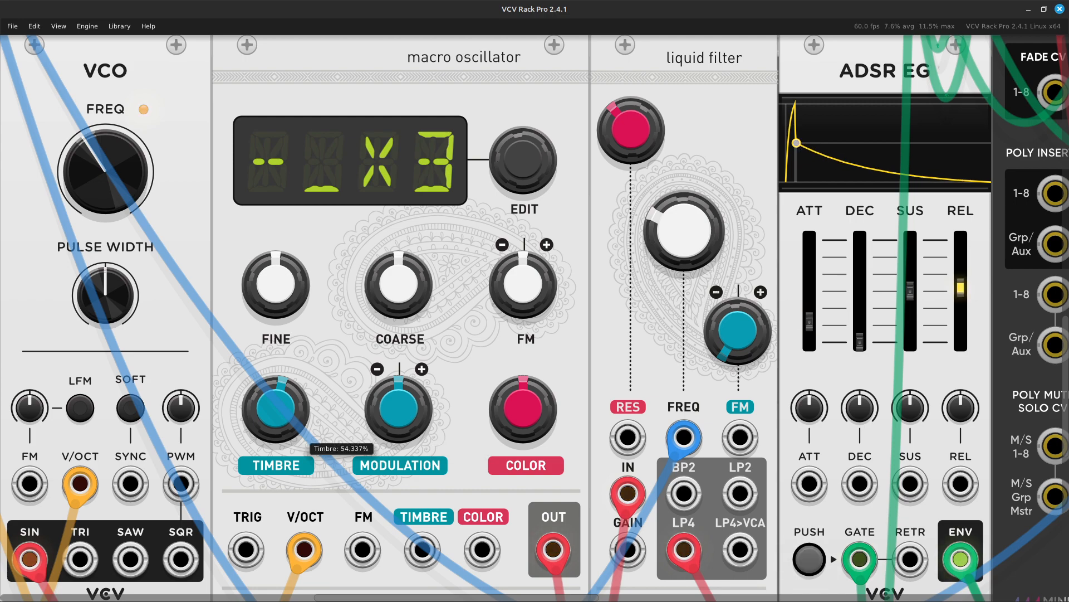
{"action": "left_click_drag", "start_coordinate": [399, 407], "coordinate": [399, 362]}
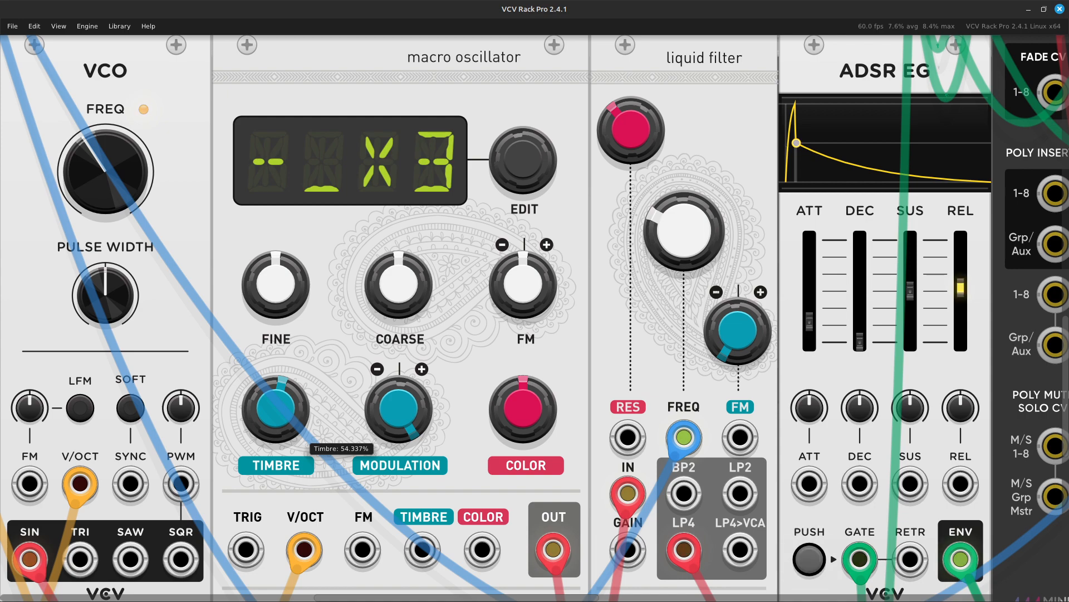
{"action": "left_click_drag", "start_coordinate": [275, 407], "coordinate": [276, 386]}
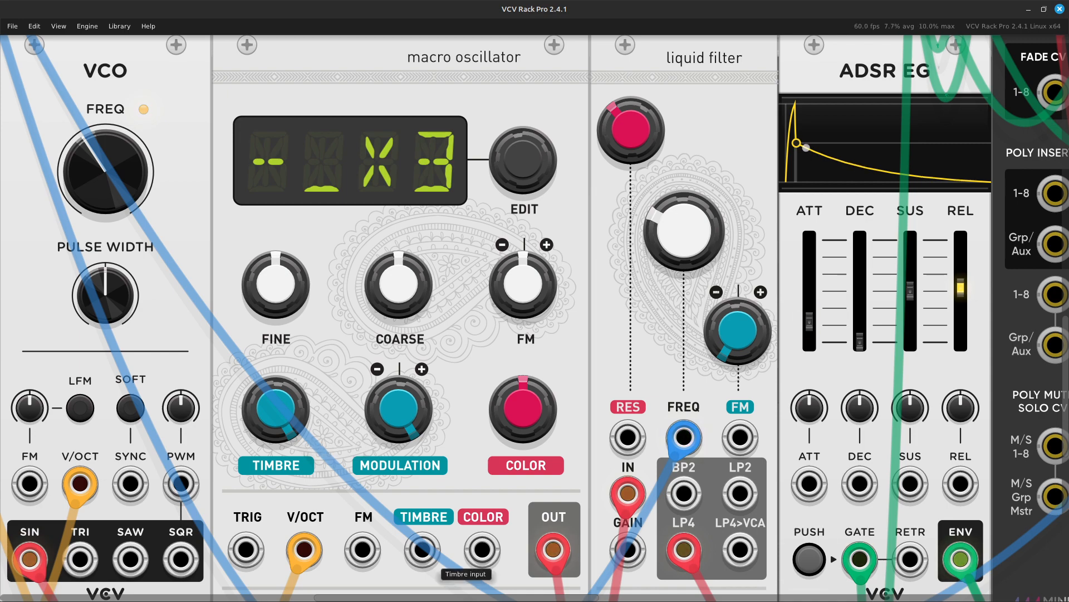
Patch a blue cable between the macro oscillator's TIMBRE input and the MW (mod wheel) output of the MIDI-CV module
{"action": "right_click", "coordinate": [422, 550]}
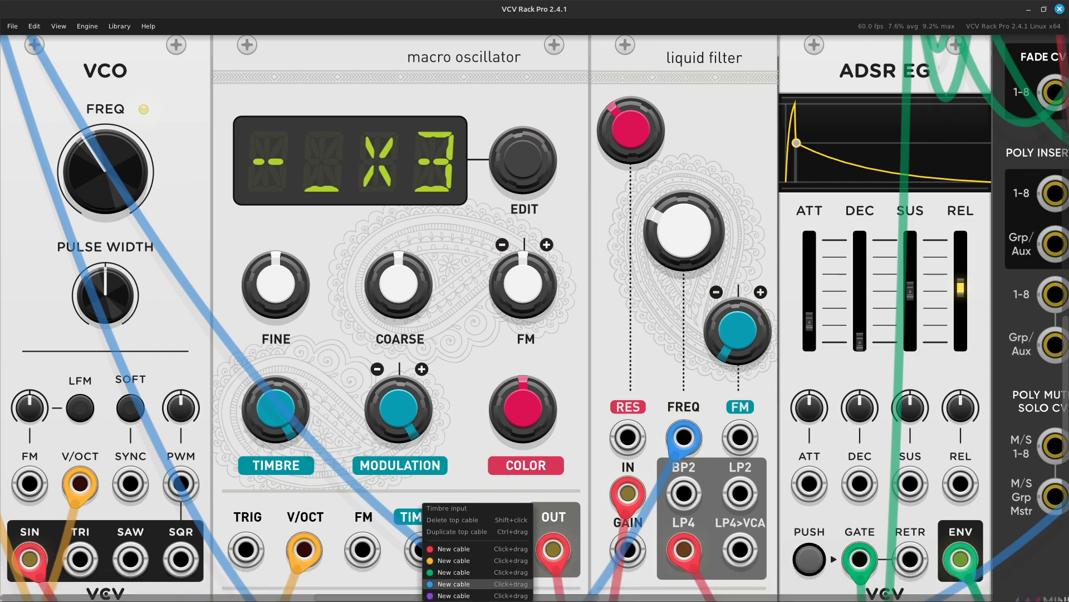
{"action": "key", "text": "Escape"}
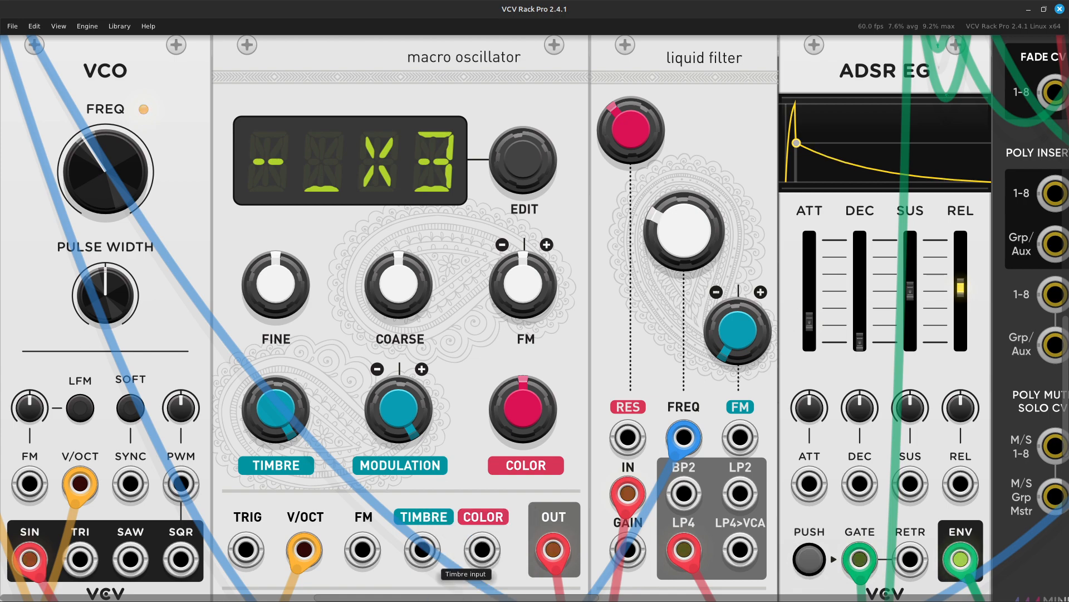
{"action": "right_click", "coordinate": [412, 557]}
{"action": "left_click", "coordinate": [443, 584]}
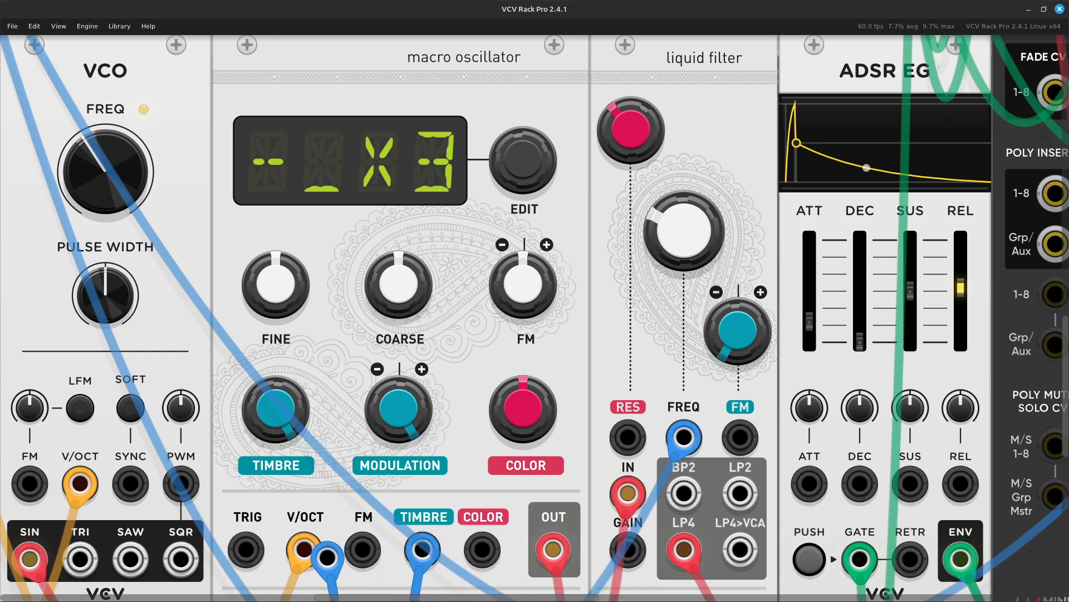
{"action": "left_click_drag", "start_coordinate": [331, 493], "coordinate": [173, 345]}
{"action": "scroll", "coordinate": [534, 318], "scroll_direction": "down", "scroll_amount": 10}
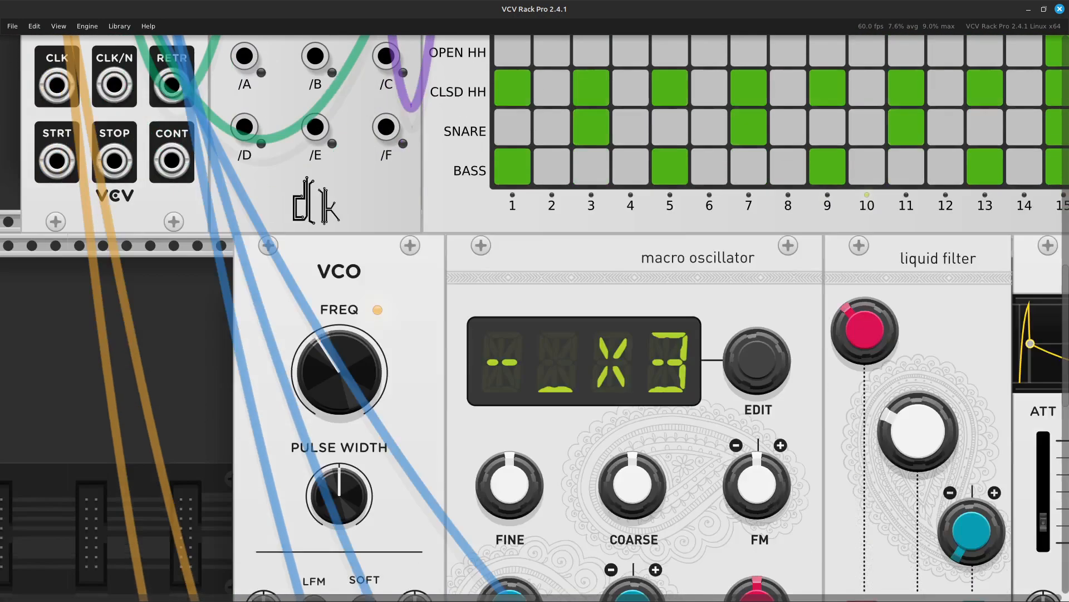
Raise the macro oscillator's Color to 100%
{"action": "scroll", "coordinate": [535, 318], "scroll_direction": "up", "scroll_amount": 1}
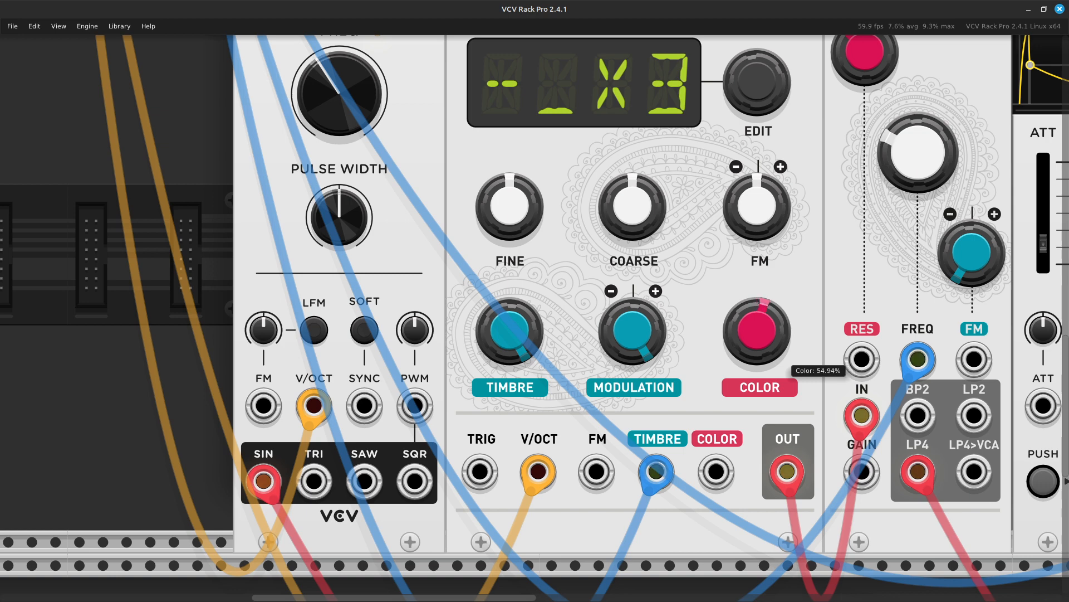
{"action": "left_click_drag", "start_coordinate": [757, 329], "coordinate": [757, 278]}
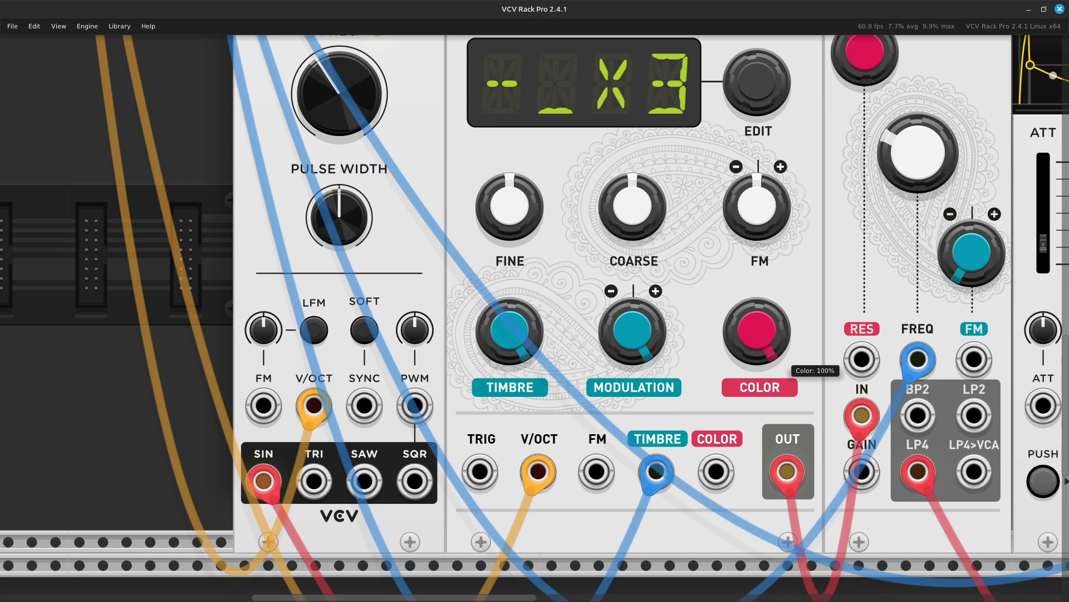
{"action": "mouse_move", "coordinate": [757, 277]}
{"action": "left_mouse_down"}
{"action": "mouse_move", "coordinate": [757, 381]}
{"action": "mouse_move", "coordinate": [757, 275]}
{"action": "left_mouse_up"}
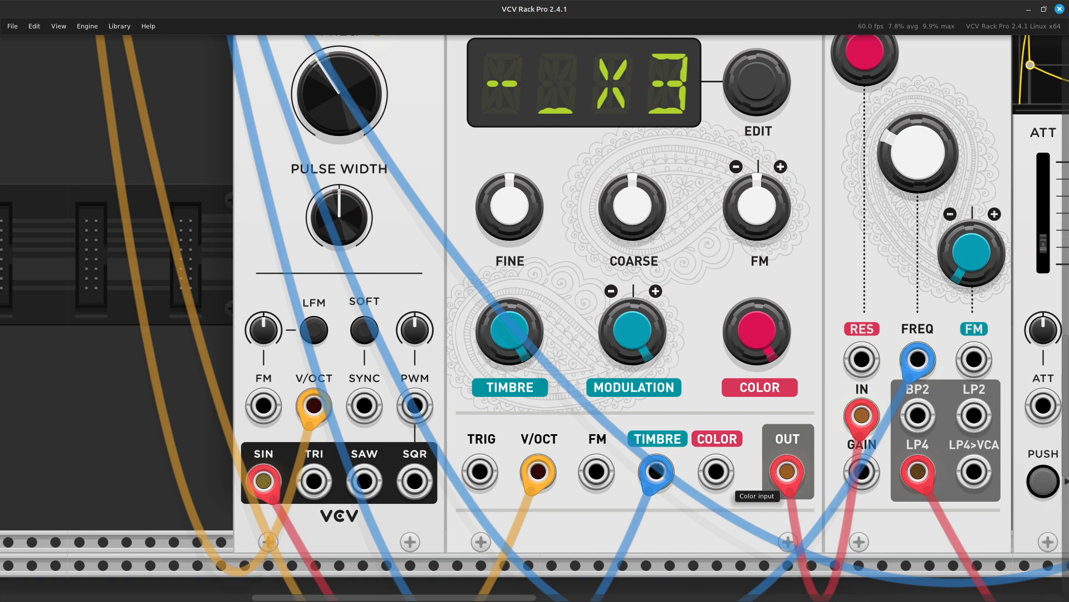
{"action": "right_click", "coordinate": [717, 473]}
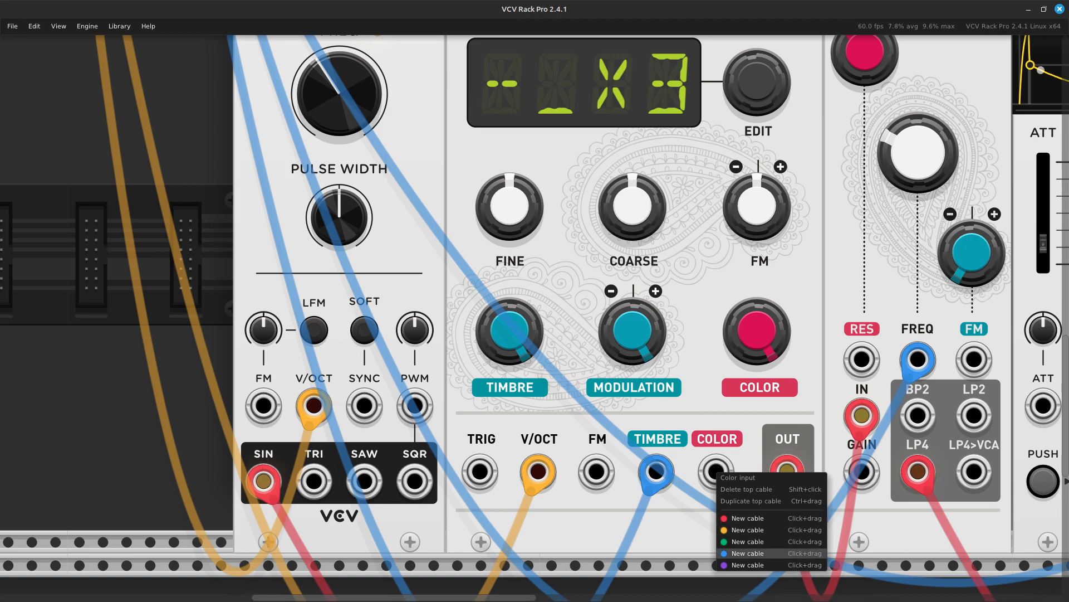
{"action": "left_click", "coordinate": [748, 553]}
{"action": "right_click", "coordinate": [713, 476]}
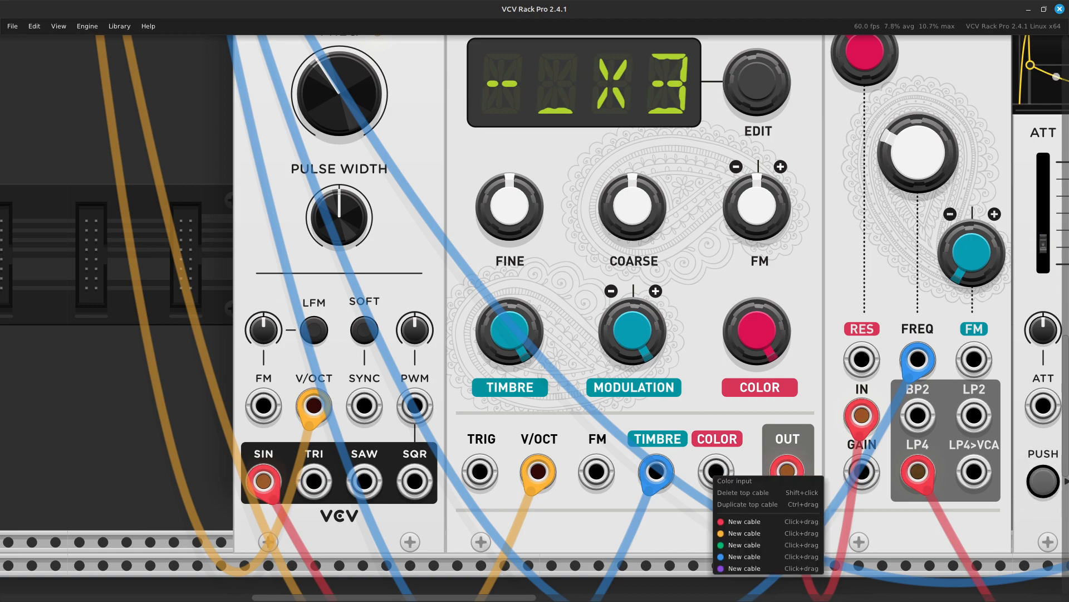
{"action": "left_click", "coordinate": [746, 556]}
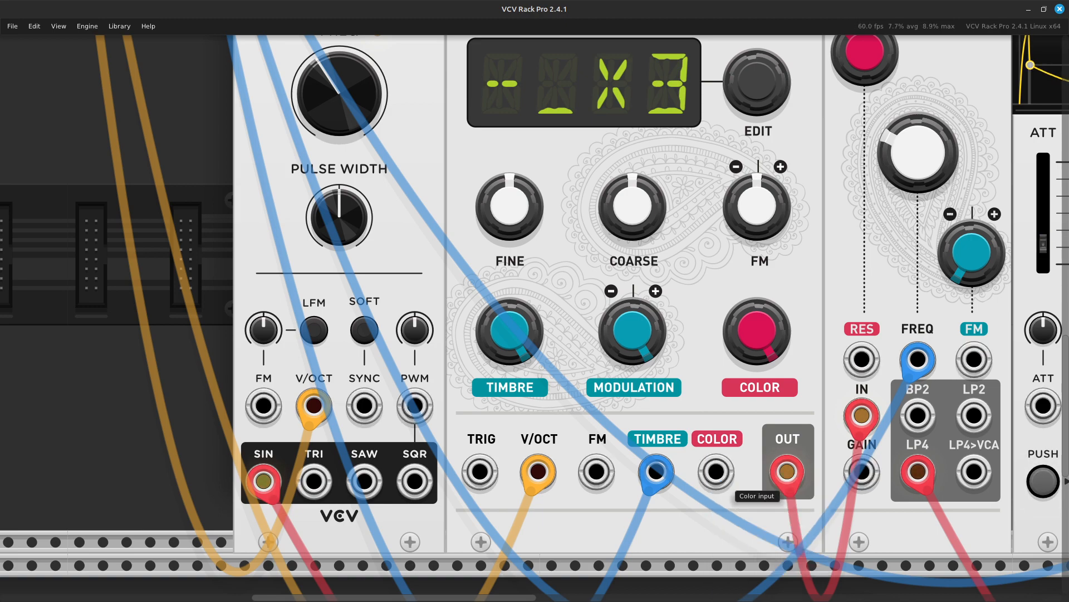
{"action": "right_click", "coordinate": [713, 473]}
{"action": "left_click", "coordinate": [745, 556]}
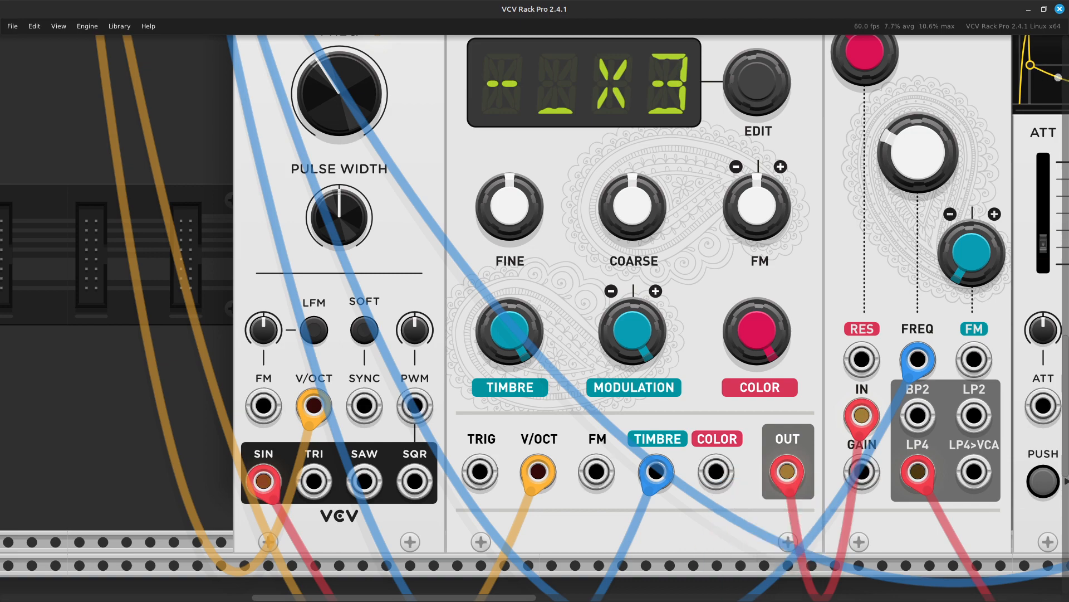
{"action": "right_click", "coordinate": [713, 474]}
{"action": "left_click", "coordinate": [746, 557]}
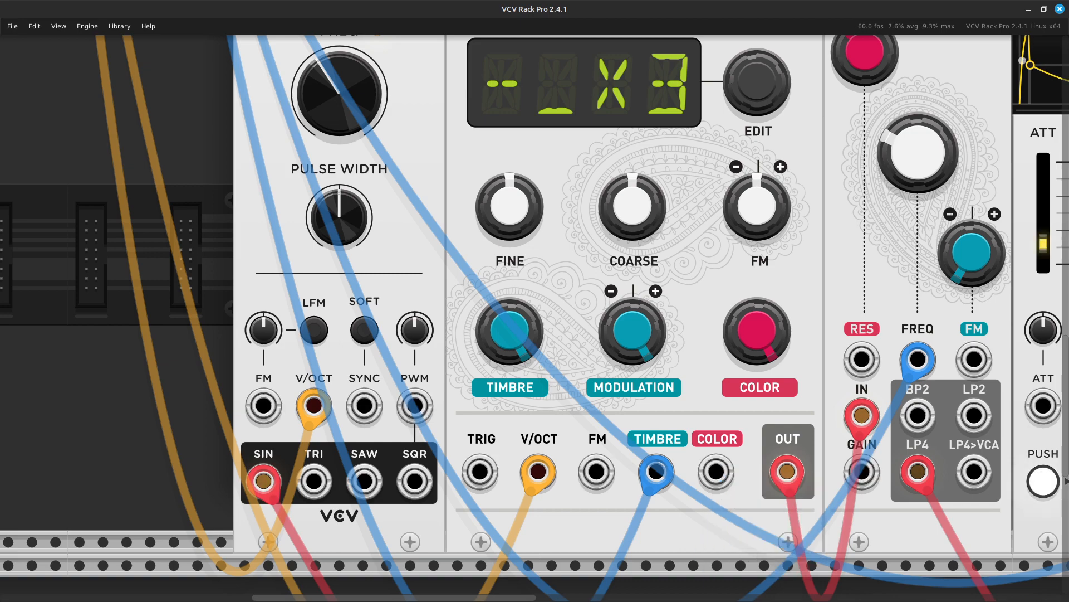
{"action": "right_click", "coordinate": [716, 472]}
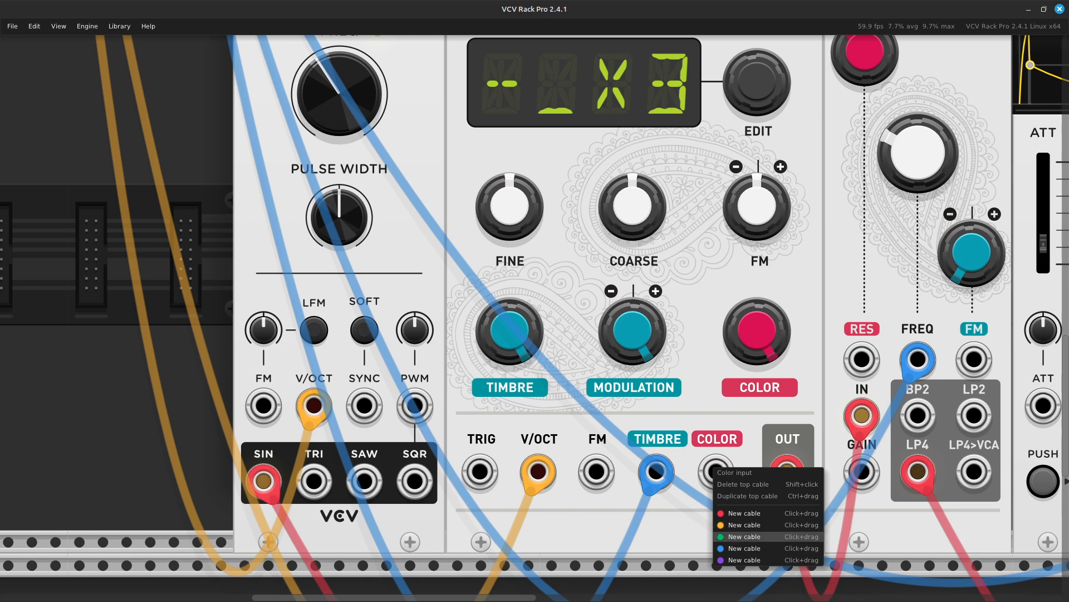
{"action": "left_click", "coordinate": [745, 549]}
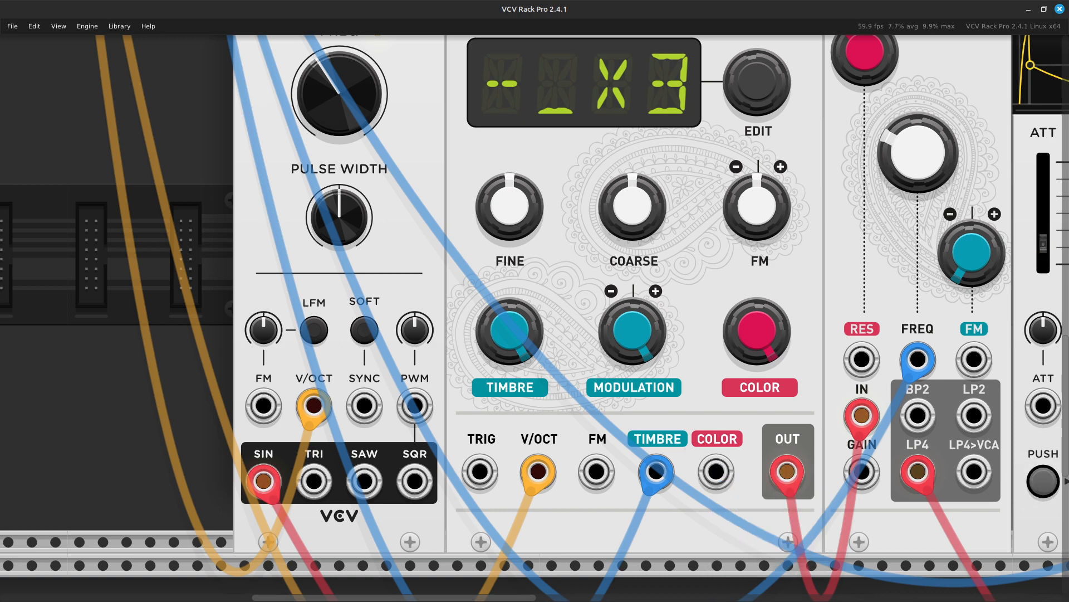
Patch a blue cable between the macro oscillator's COLOR input and the MW output of the MIDI-CV module
{"action": "key", "text": "ctrl+equal"}
{"action": "key", "text": "Right"}
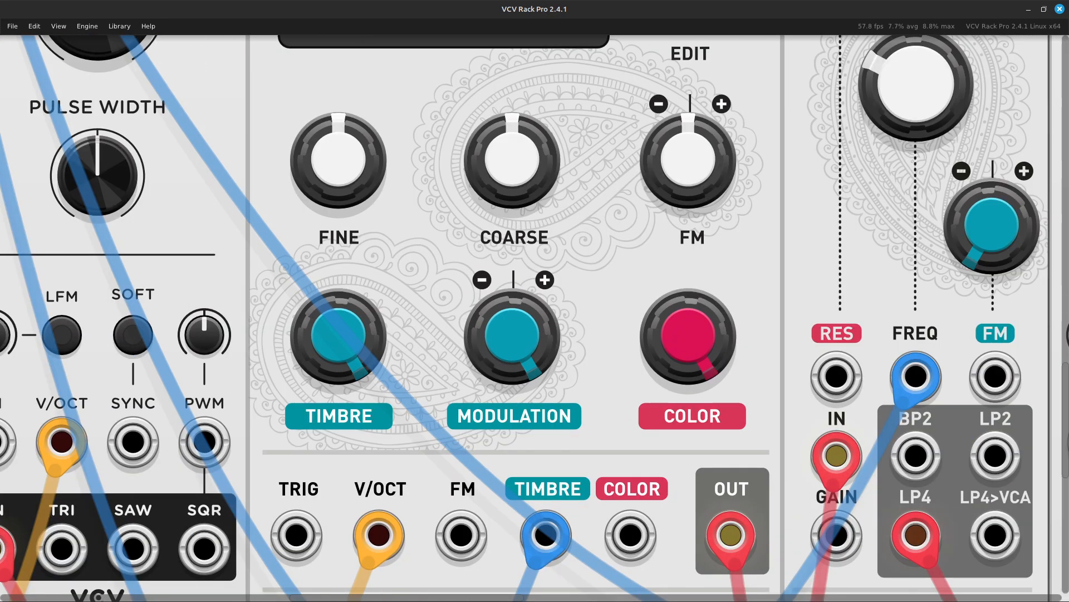
{"action": "key", "text": "Down"}
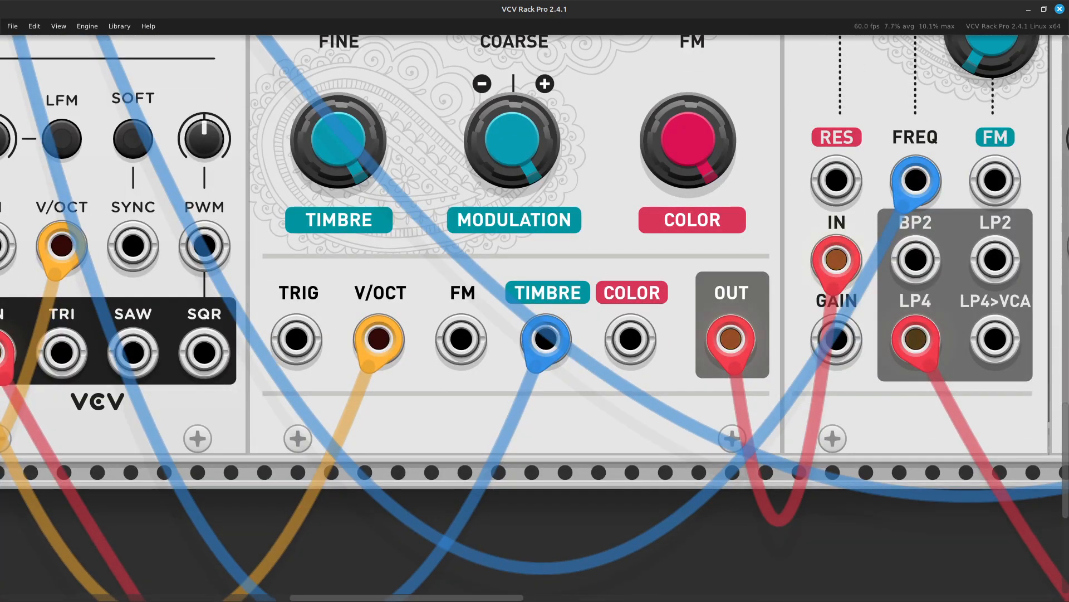
{"action": "right_click", "coordinate": [625, 343]}
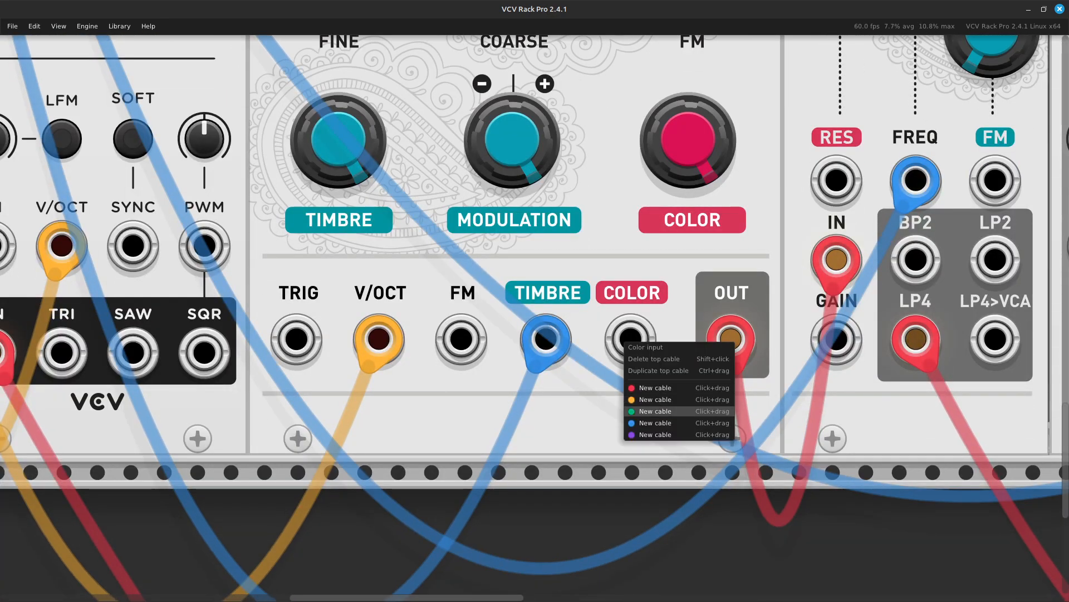
{"action": "key", "text": "Escape"}
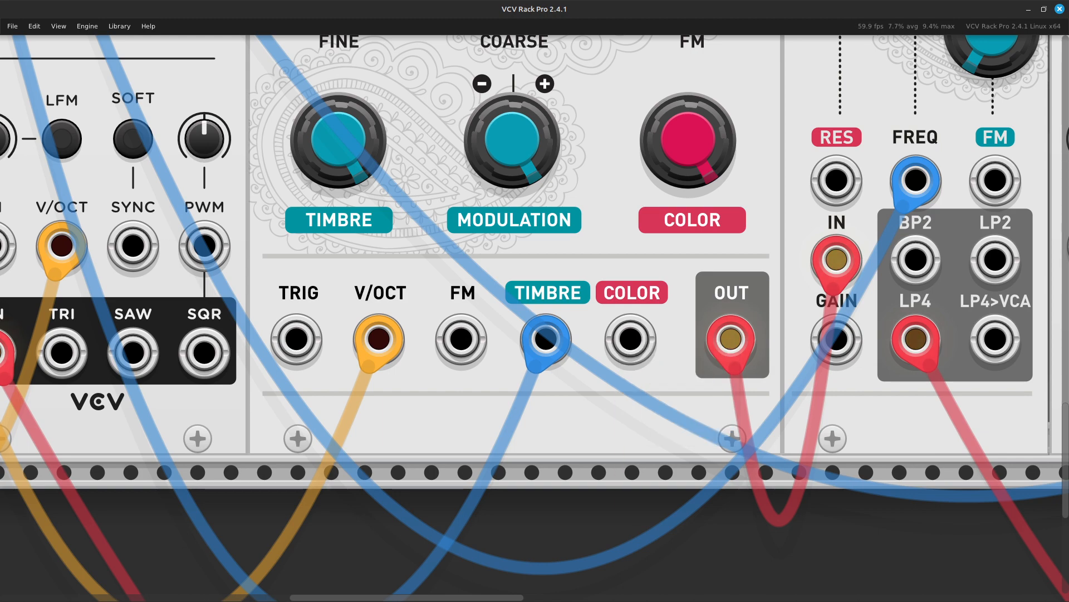
{"action": "right_click", "coordinate": [626, 349]}
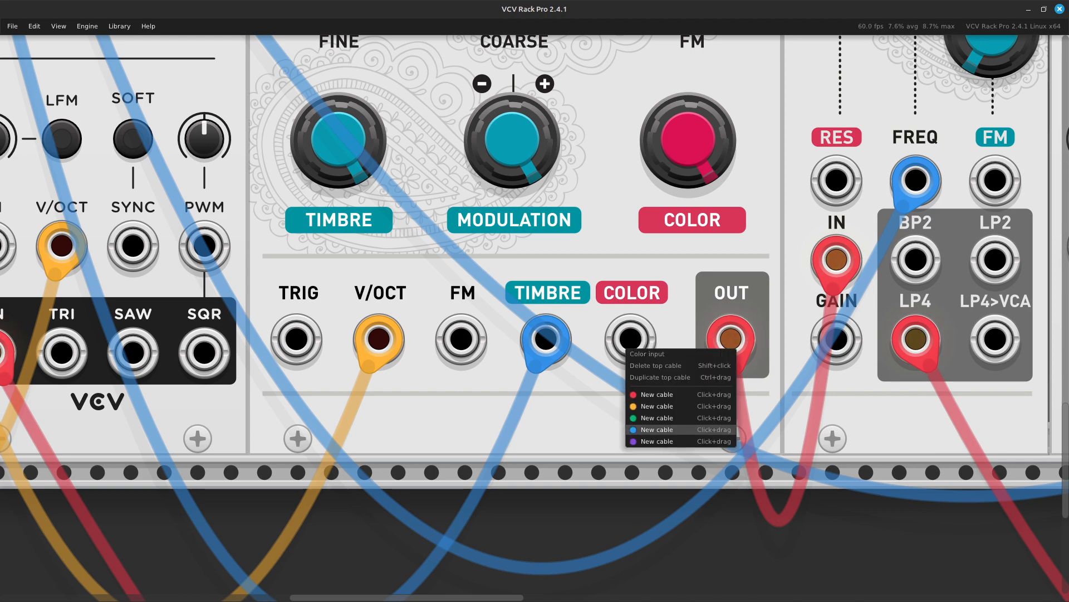
{"action": "key", "text": "Escape"}
{"action": "right_click", "coordinate": [629, 346]}
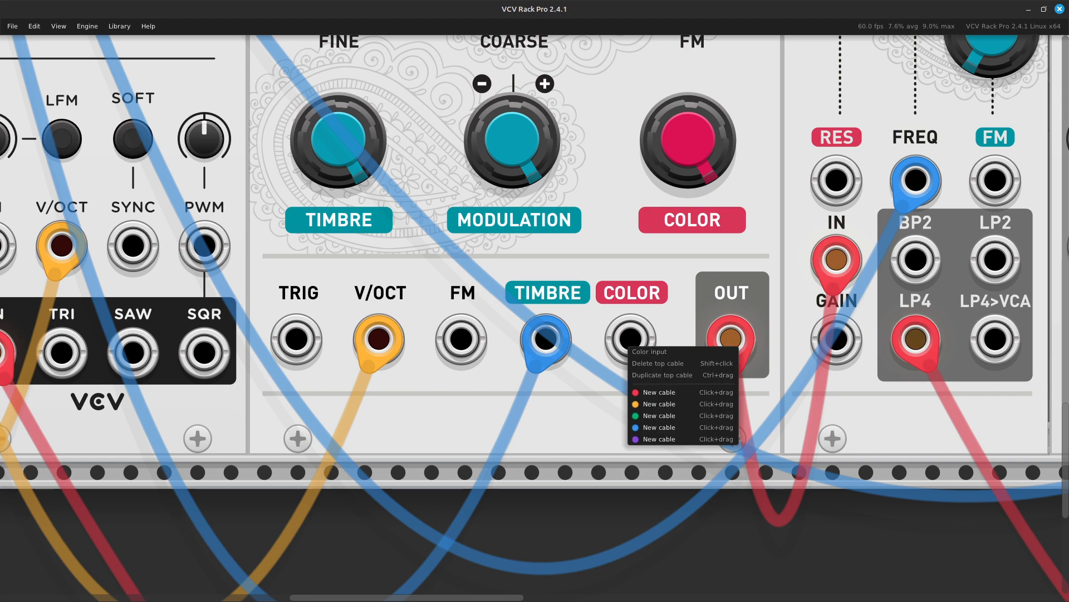
{"action": "left_click_drag", "start_coordinate": [659, 427], "coordinate": [510, 479]}
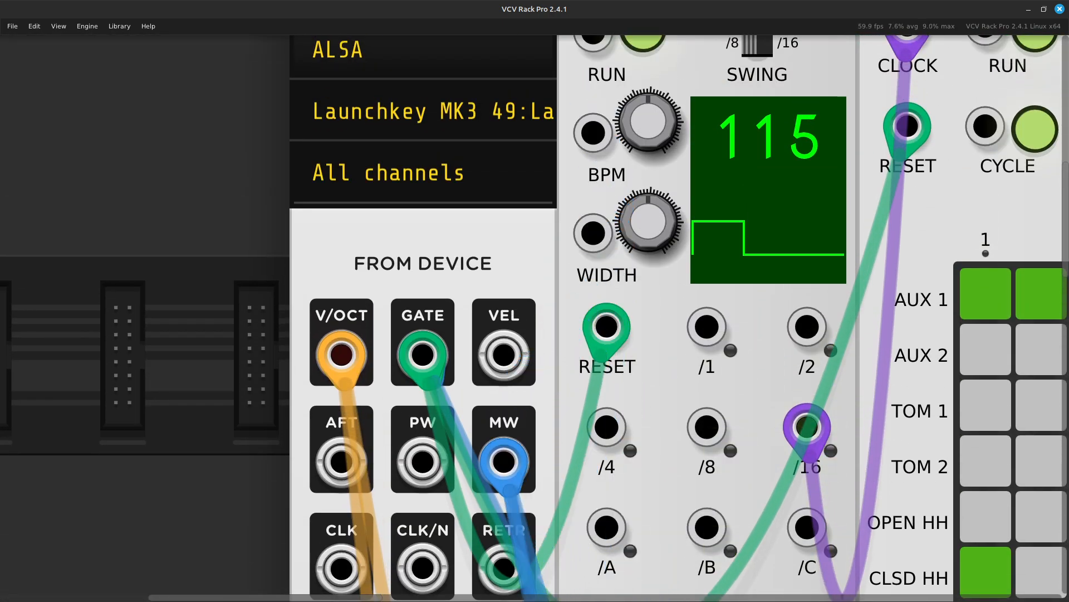
Examine the whole patch, from the drum sequencer row to the VCO, macro oscillator, filter and envelope row
{"action": "key", "text": "ctrl+minus"}
{"action": "key", "text": "ctrl+minus"}
{"action": "key", "text": "ctrl+minus"}
{"action": "key", "text": "ctrl+minus"}
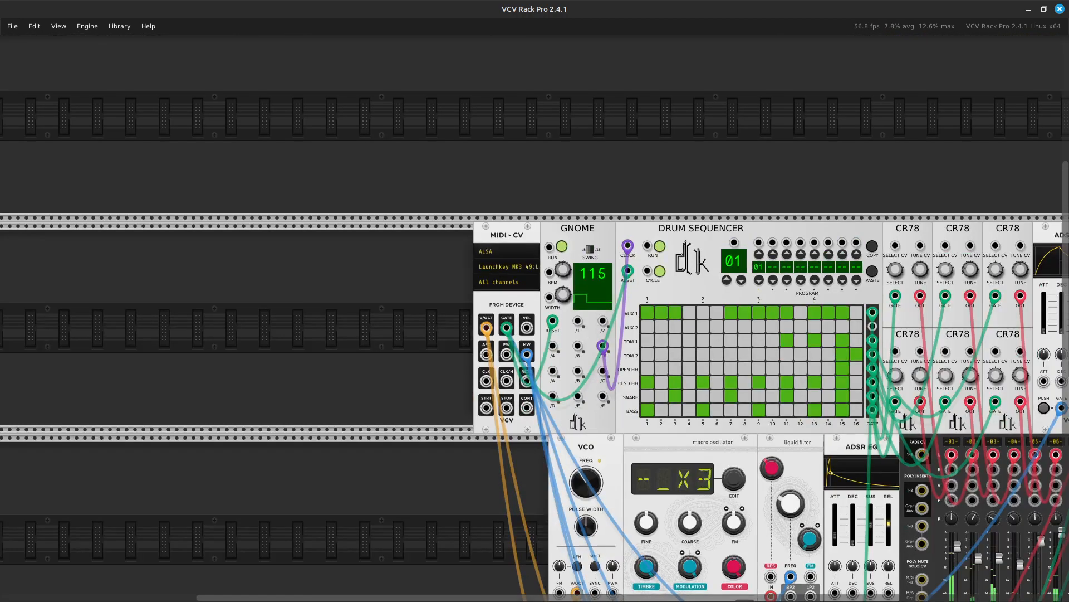
{"action": "key", "text": "Right"}
{"action": "key", "text": "Right"}
{"action": "key", "text": "Down"}
{"action": "key", "text": "Left"}
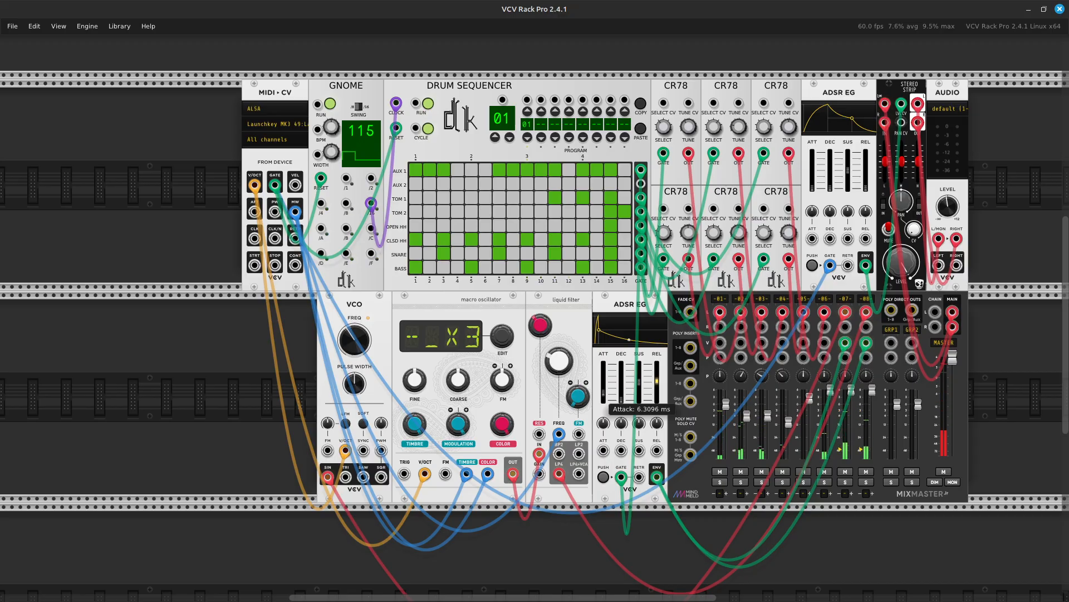
{"action": "key", "text": "ctrl+equal"}
{"action": "key", "text": "ctrl+equal"}
{"action": "key", "text": "Up"}
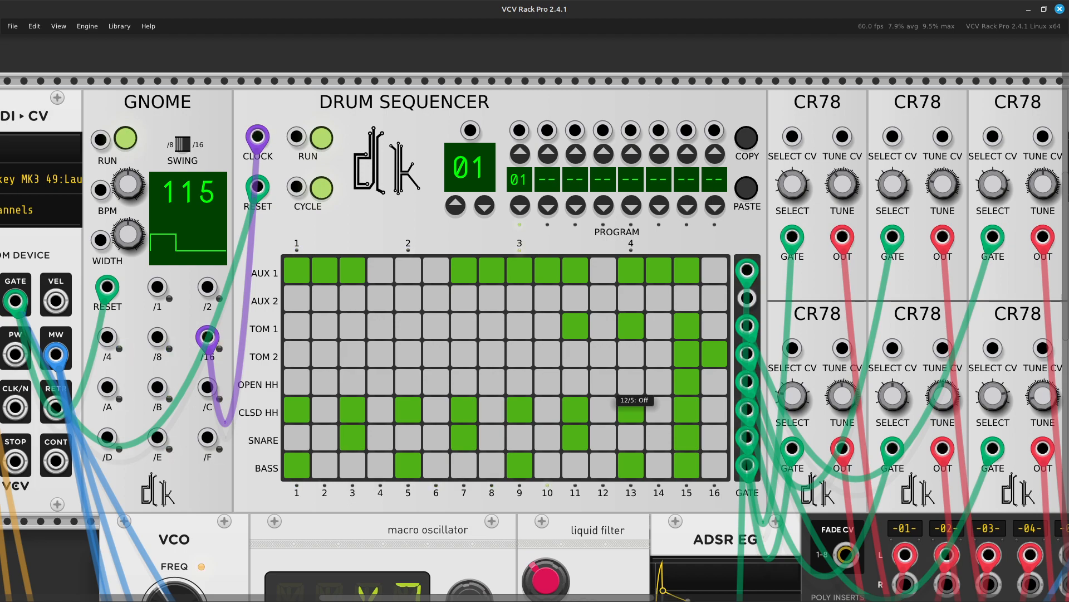
{"action": "key", "text": "Down"}
{"action": "key", "text": "Down"}
{"action": "key", "text": "Down"}
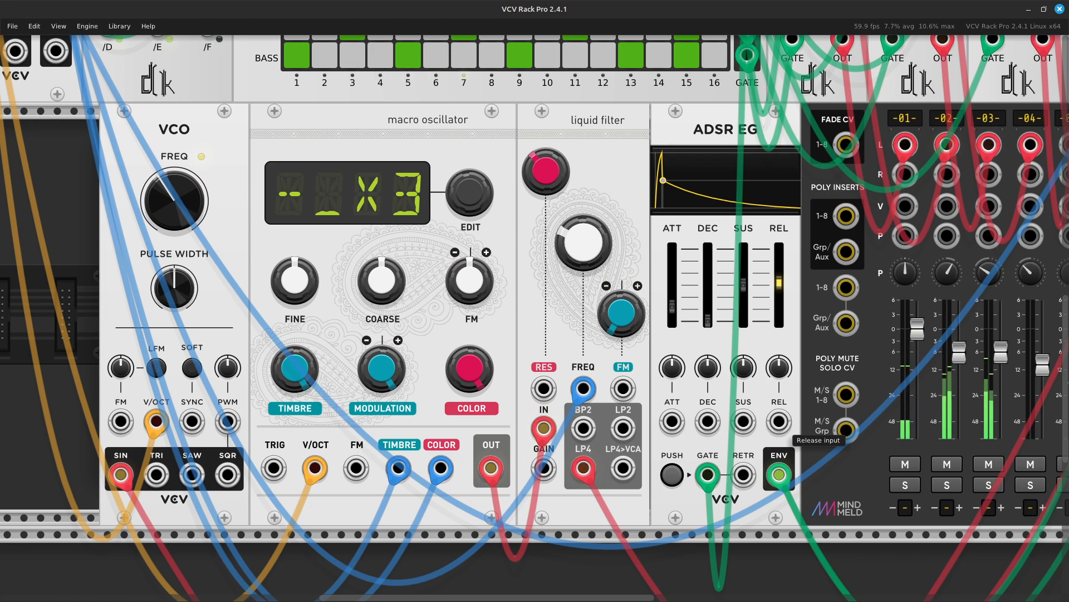
{"action": "right_click", "coordinate": [778, 423]}
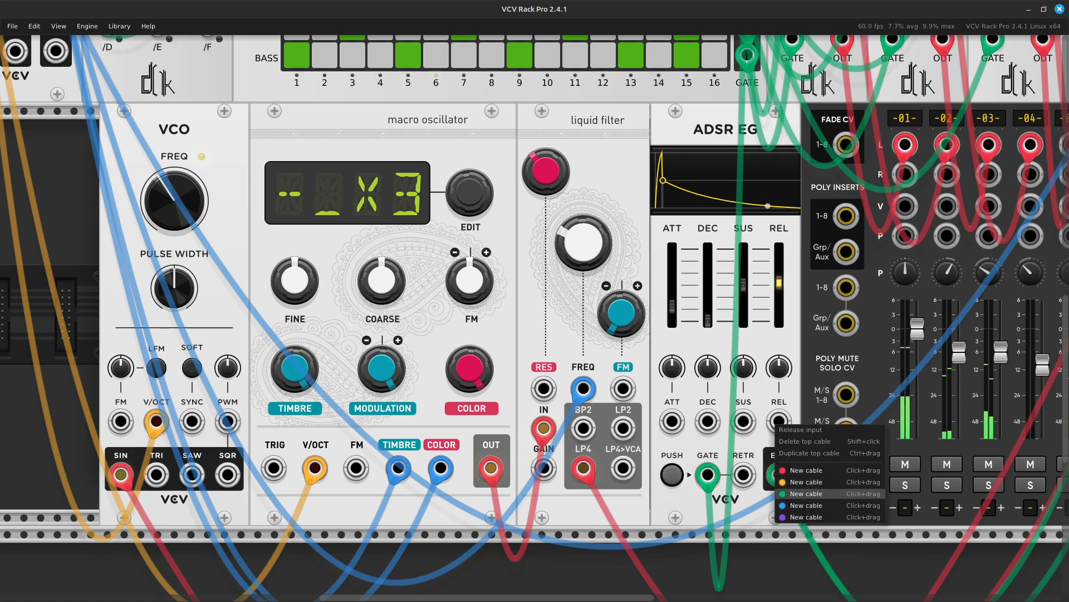
{"action": "left_click", "coordinate": [806, 505]}
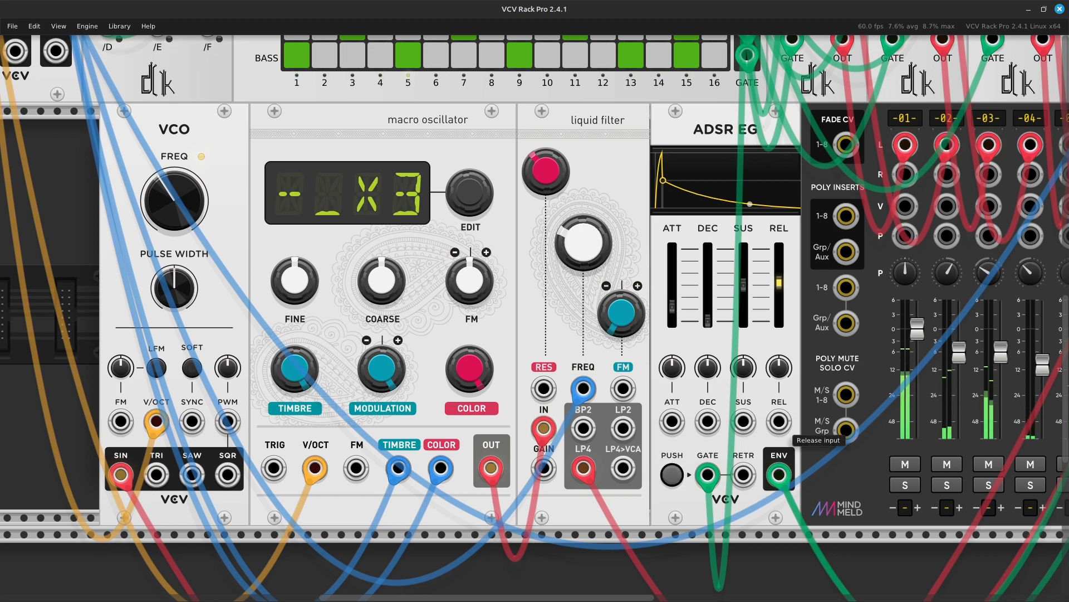
{"action": "right_click", "coordinate": [778, 421]}
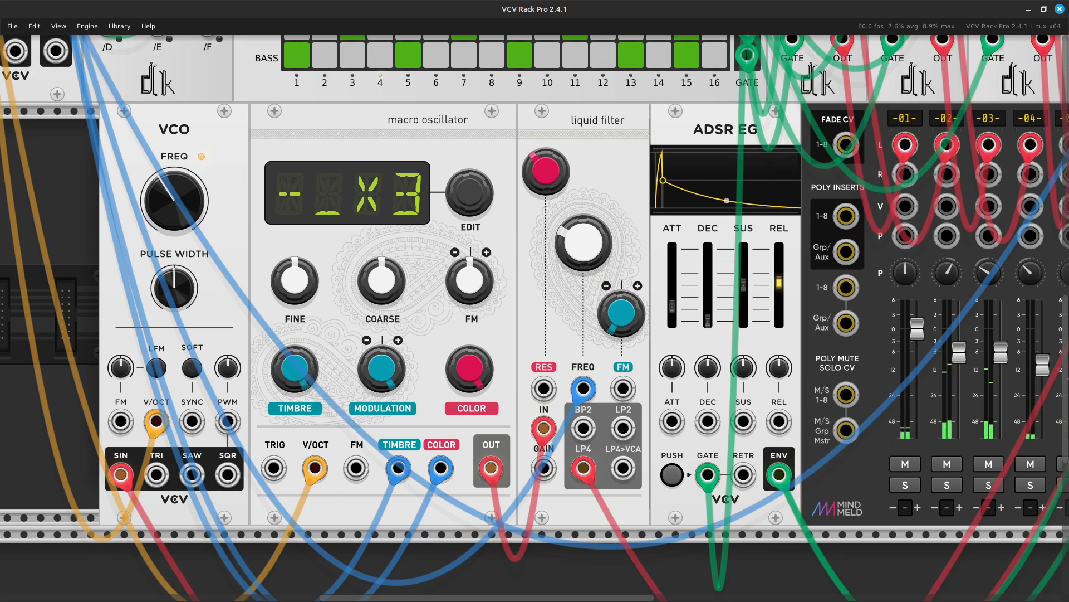
{"action": "right_click", "coordinate": [774, 423]}
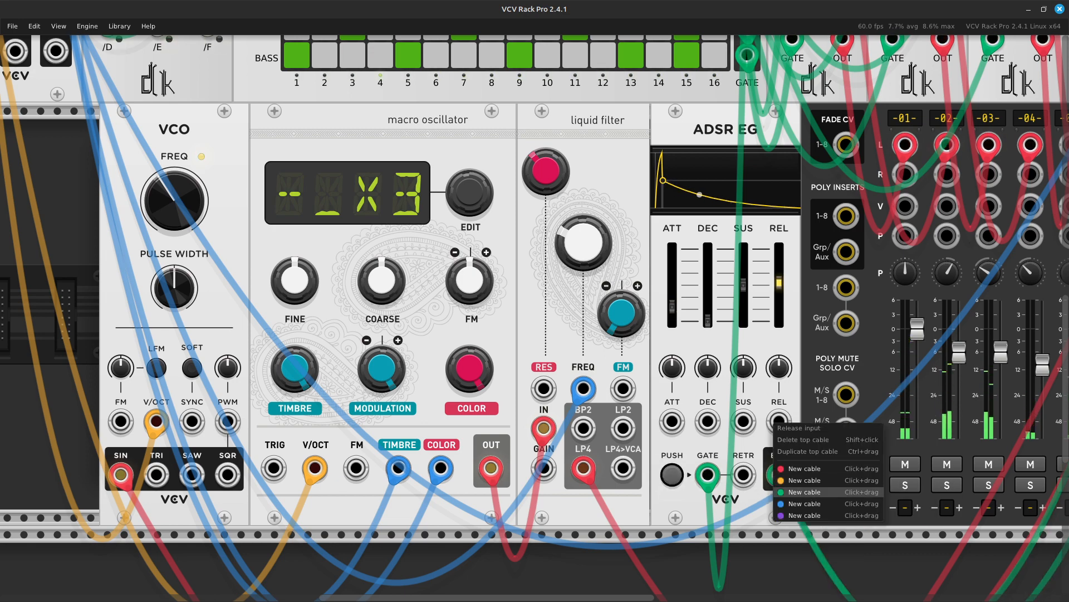
{"action": "key", "text": "Escape"}
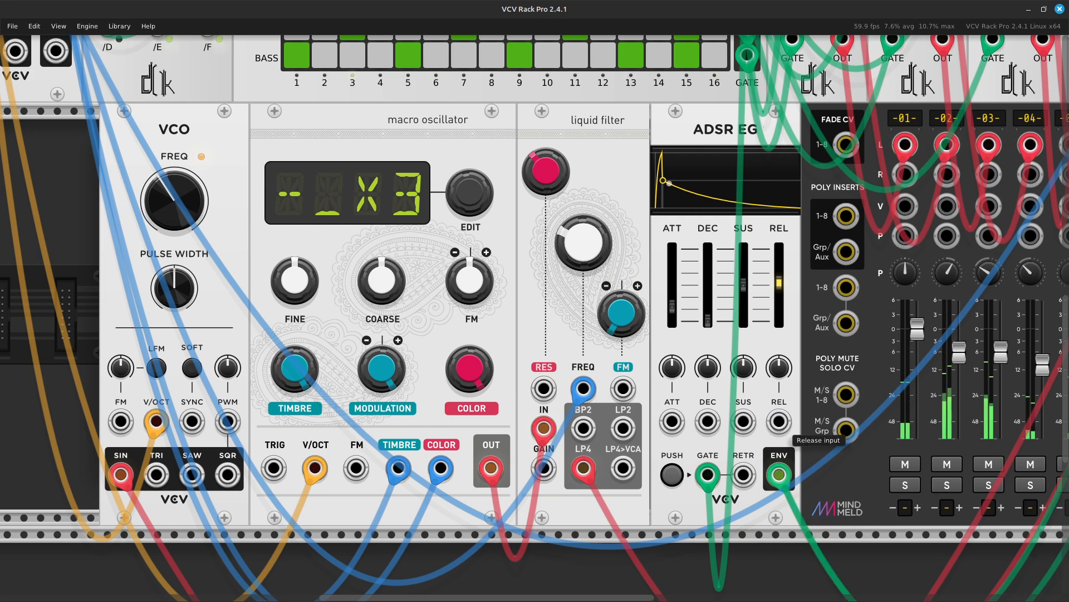
Patch a blue cable between the REL input of the lower ADSR EG and the MIDI-CV module's MW output
{"action": "right_click", "coordinate": [779, 423]}
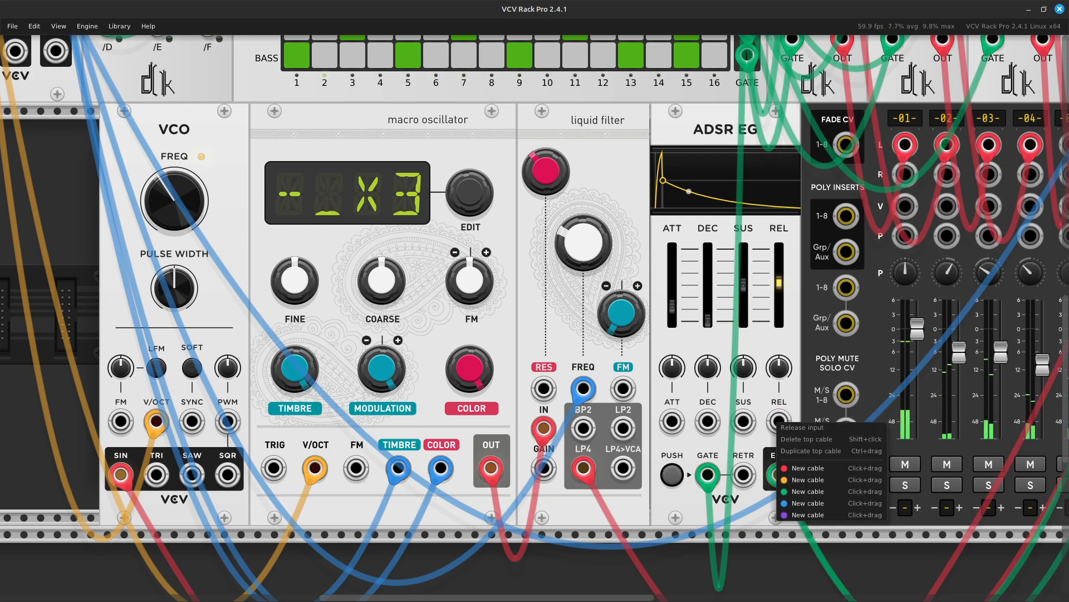
{"action": "left_click", "coordinate": [808, 503]}
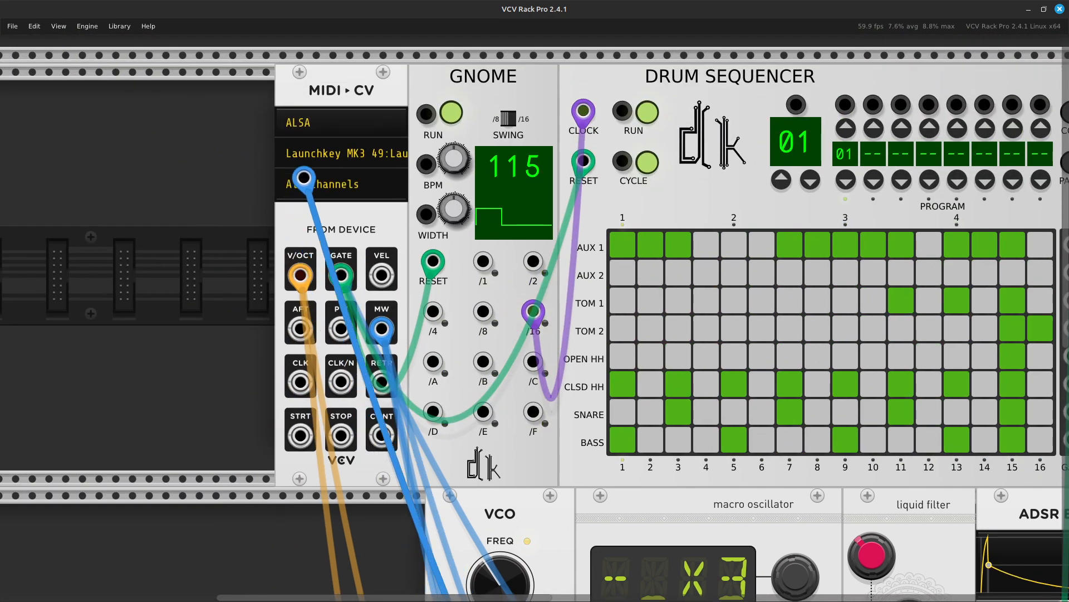
{"action": "left_click", "coordinate": [382, 329]}
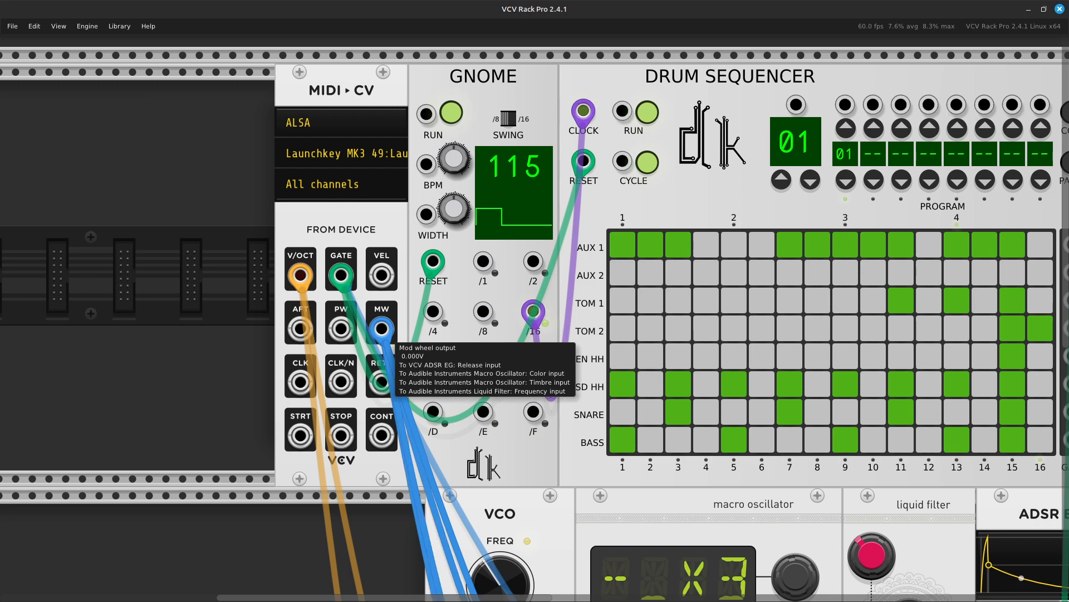
Set the lower ADSR EG's Release CV amount to 14.133%, then reduce it to 7.7333%
{"action": "scroll", "coordinate": [381, 328], "scroll_direction": "down", "scroll_amount": 10}
{"action": "scroll", "coordinate": [382, 328], "scroll_direction": "right", "scroll_amount": 3}
{"action": "scroll", "coordinate": [381, 328], "scroll_direction": "right", "scroll_amount": 12}
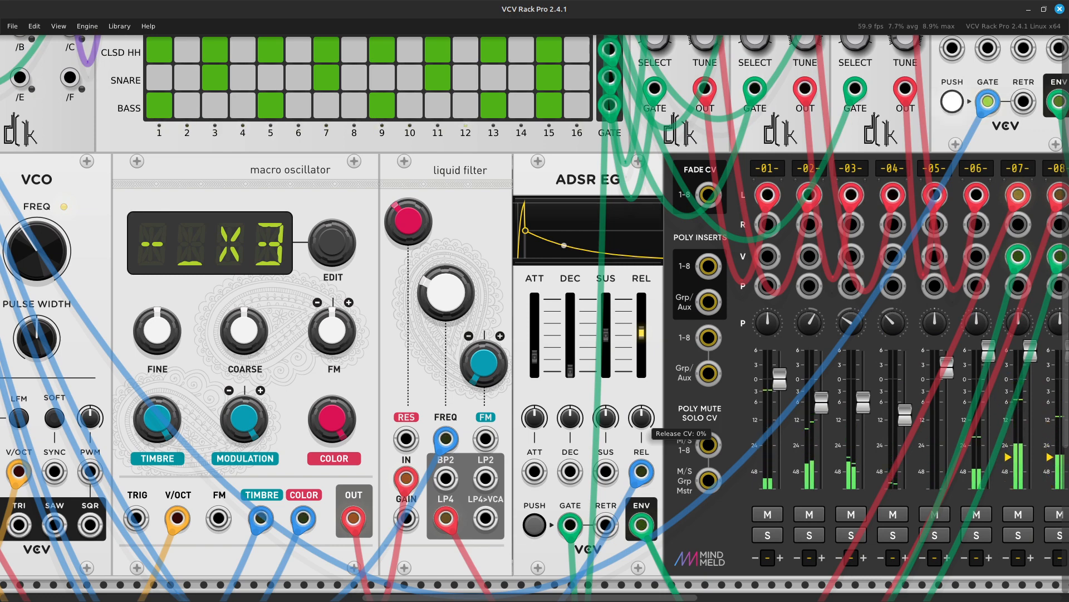
{"action": "left_click_drag", "start_coordinate": [641, 418], "coordinate": [641, 411]}
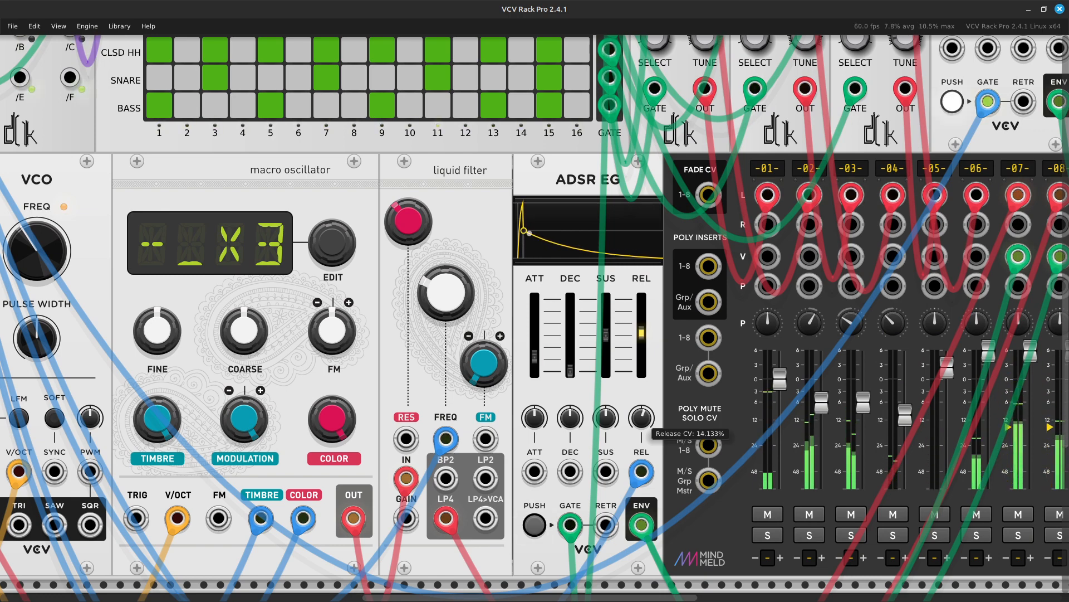
{"action": "left_click_drag", "start_coordinate": [641, 417], "coordinate": [641, 421]}
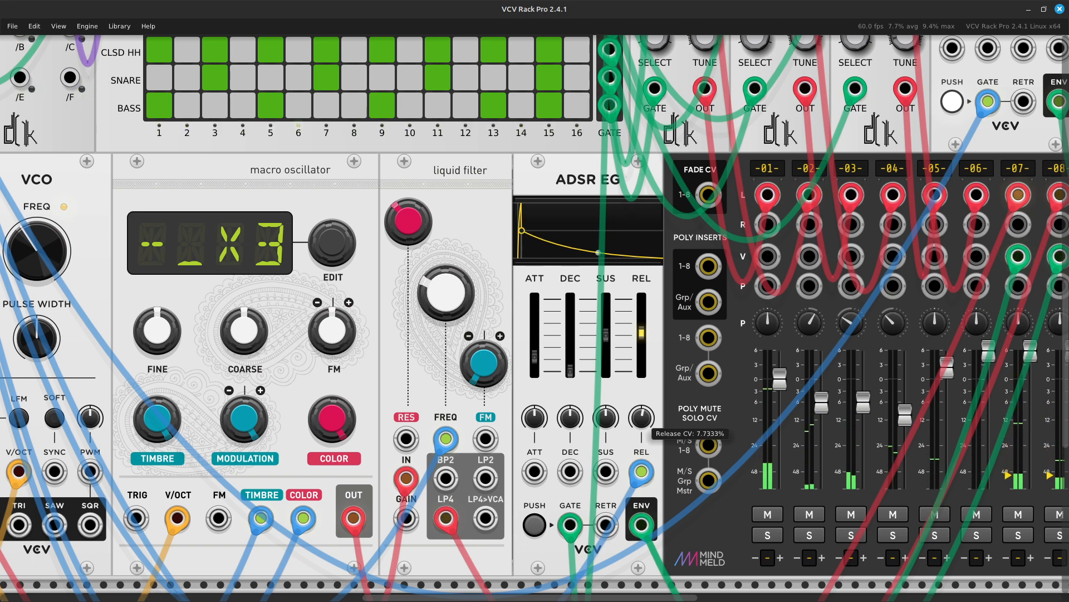
Raise the lower ADSR EG's Release CV to 99.467%, reduce it to 90.4% and 87.733%, then set it to -34.933%
{"action": "mouse_move", "coordinate": [642, 368]}
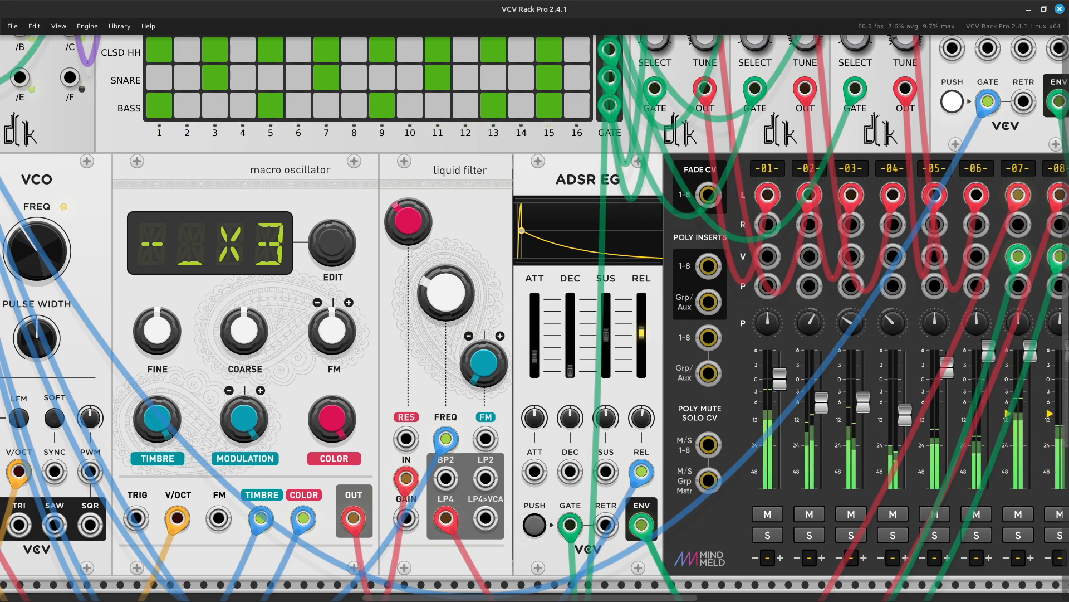
{"action": "mouse_move", "coordinate": [641, 418]}
{"action": "mouse_move", "coordinate": [641, 418]}
{"action": "left_mouse_down"}
{"action": "mouse_move", "coordinate": [642, 384]}
{"action": "mouse_move", "coordinate": [642, 418]}
{"action": "left_mouse_up"}
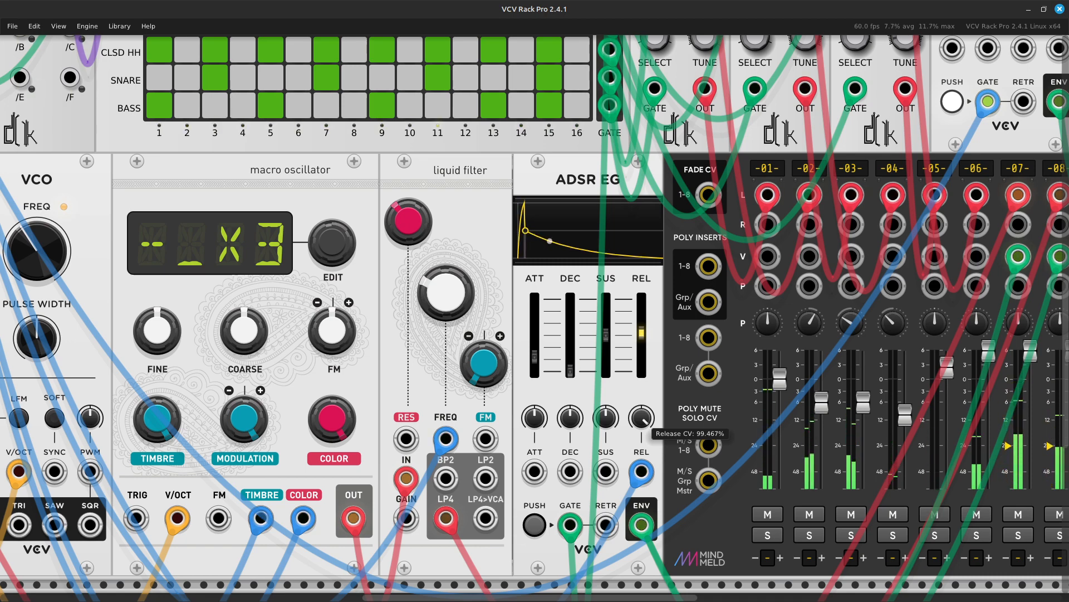
{"action": "left_click_drag", "start_coordinate": [642, 418], "coordinate": [642, 423]}
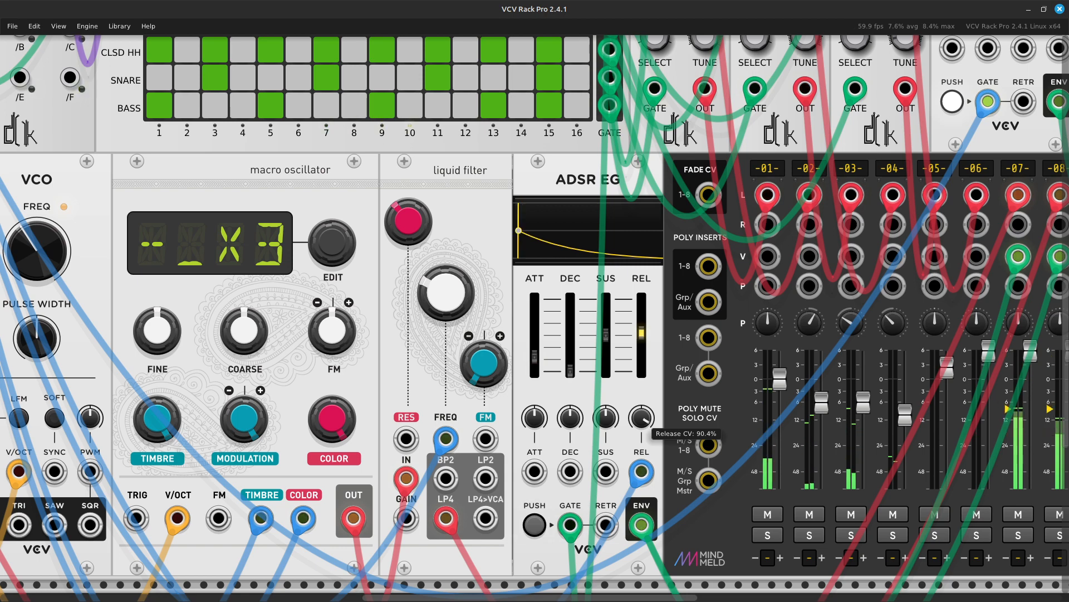
{"action": "left_click_drag", "start_coordinate": [642, 422], "coordinate": [642, 425]}
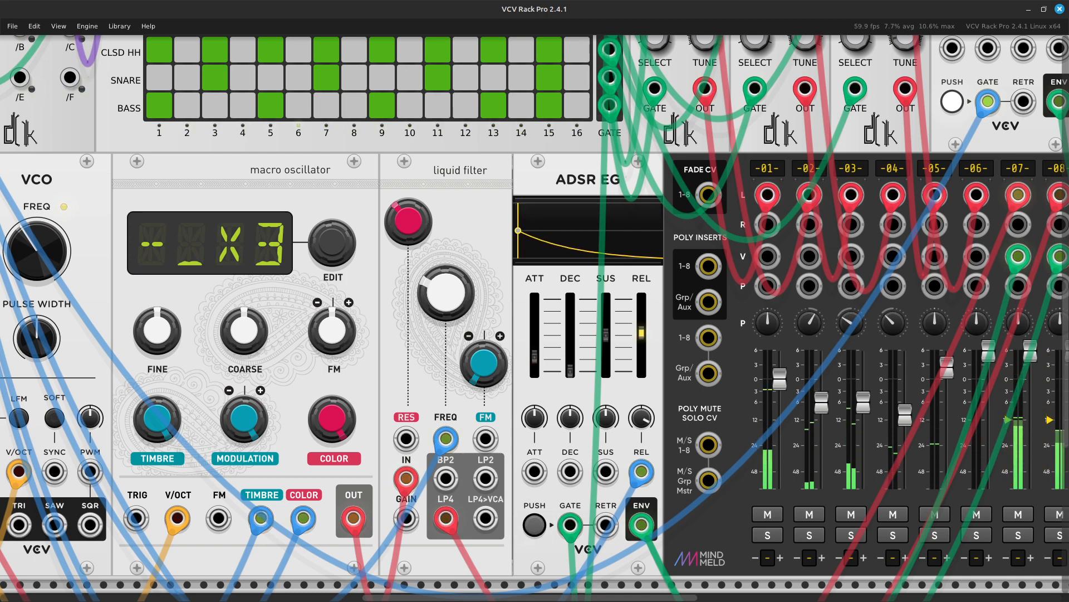
{"action": "mouse_move", "coordinate": [643, 419]}
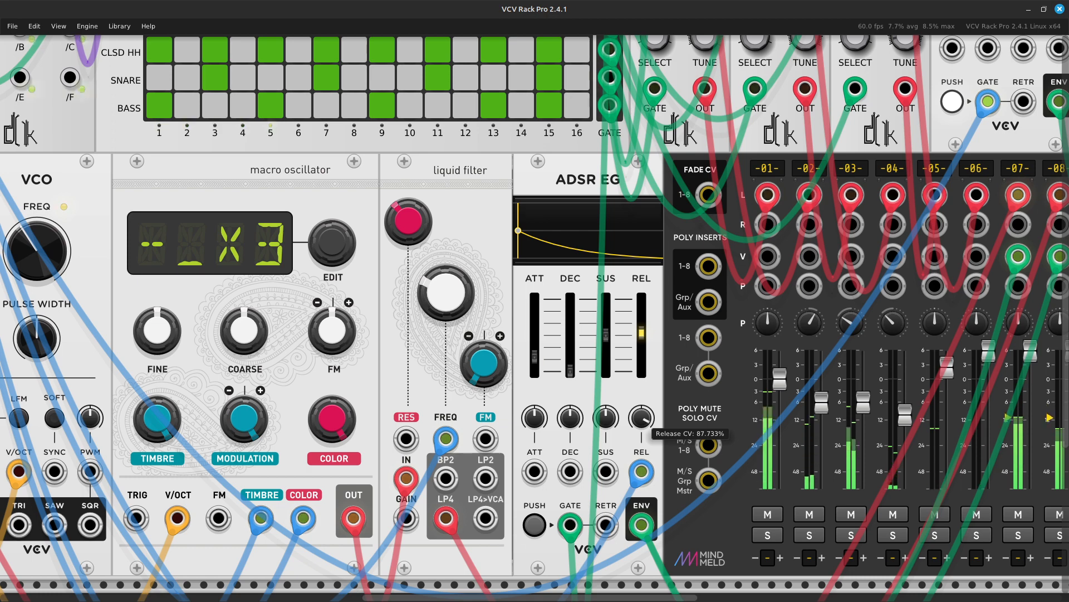
{"action": "left_click_drag", "start_coordinate": [641, 418], "coordinate": [642, 479]}
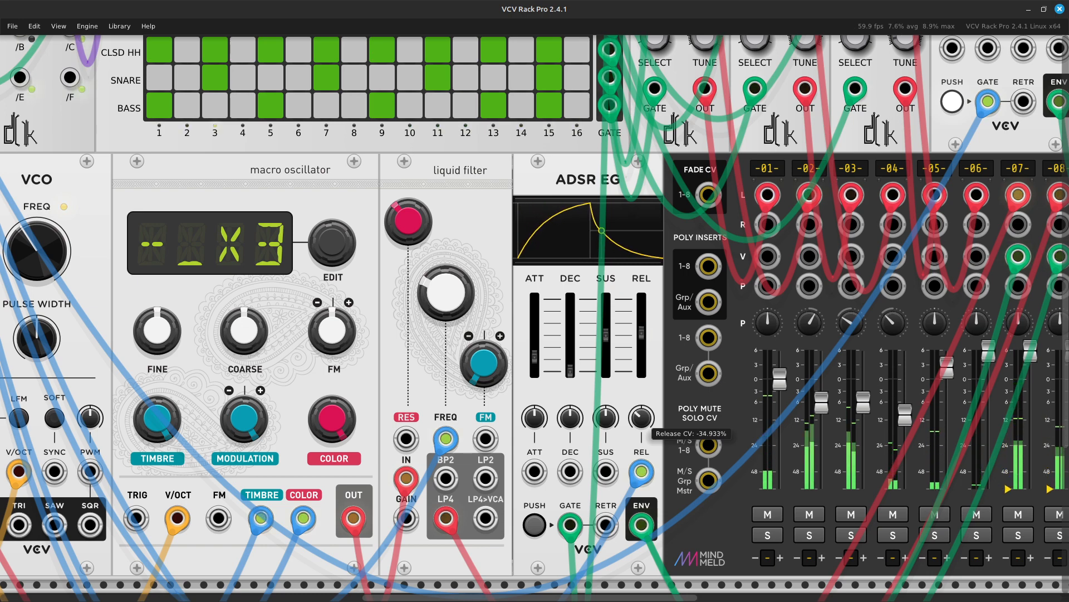
Adjust the lower ADSR EG's Release CV to -29.6%, then raise it further
{"action": "mouse_move", "coordinate": [641, 418]}
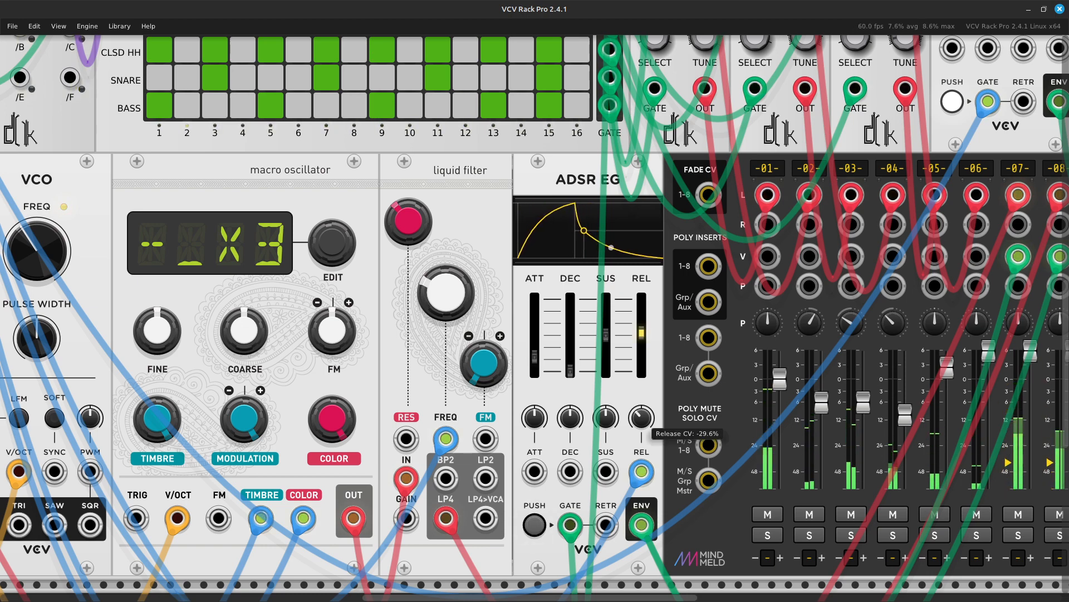
{"action": "left_click_drag", "start_coordinate": [641, 417], "coordinate": [641, 393]}
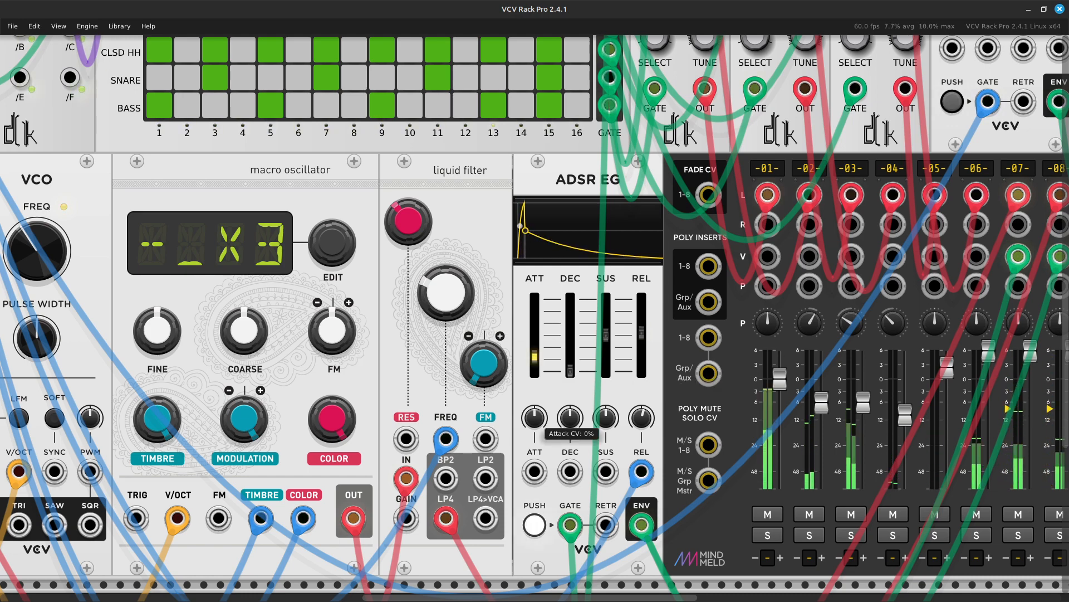
Copy the drum sequencer's program 01 pattern into program 02
{"action": "scroll", "coordinate": [566, 426], "scroll_direction": "up", "scroll_amount": 10}
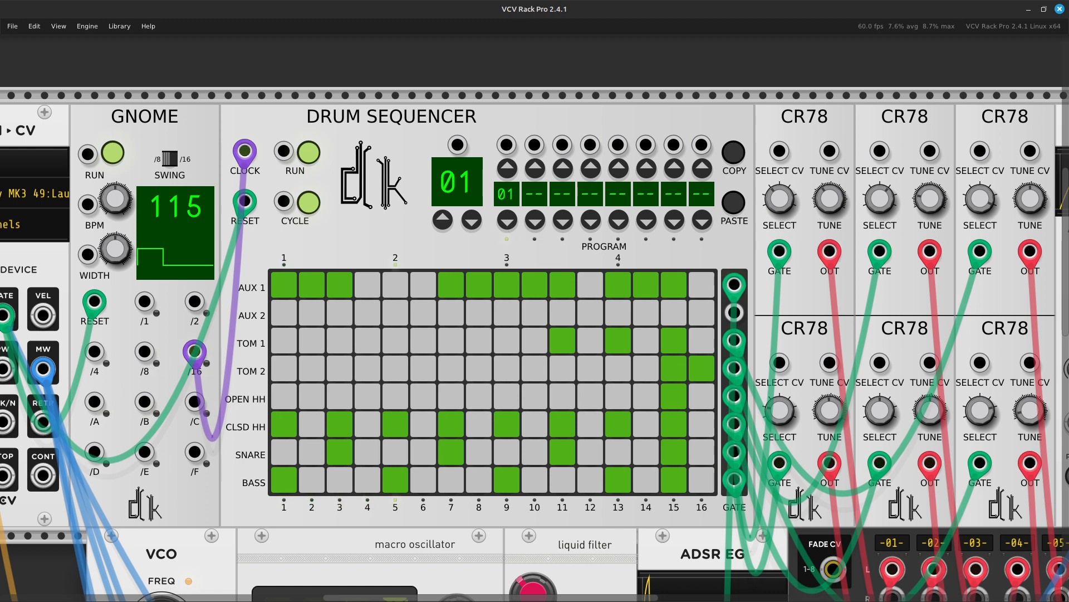
{"action": "left_click", "coordinate": [443, 219]}
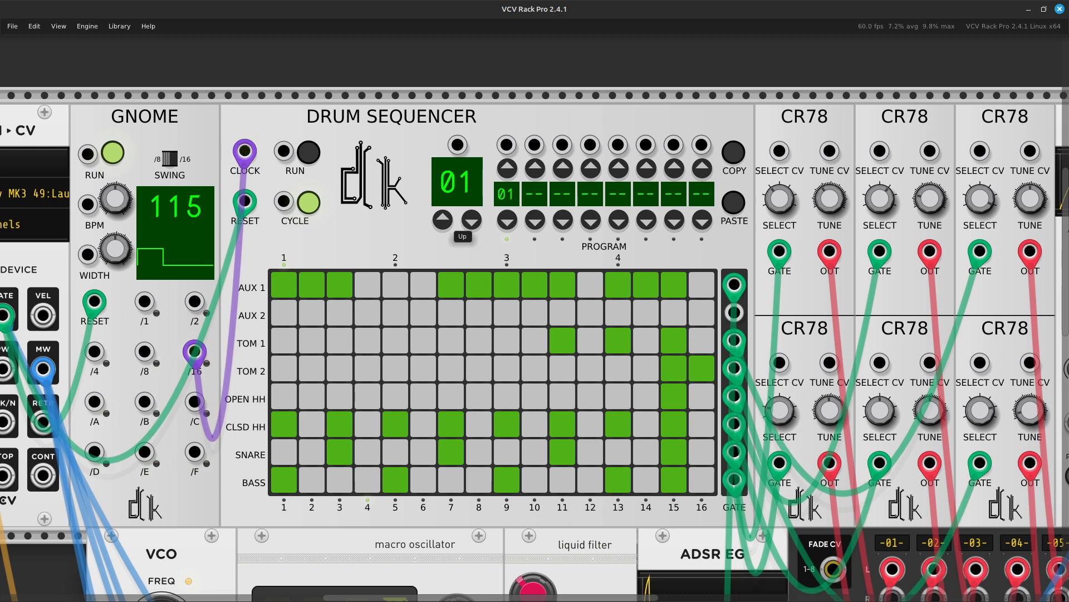
{"action": "left_click", "coordinate": [443, 220]}
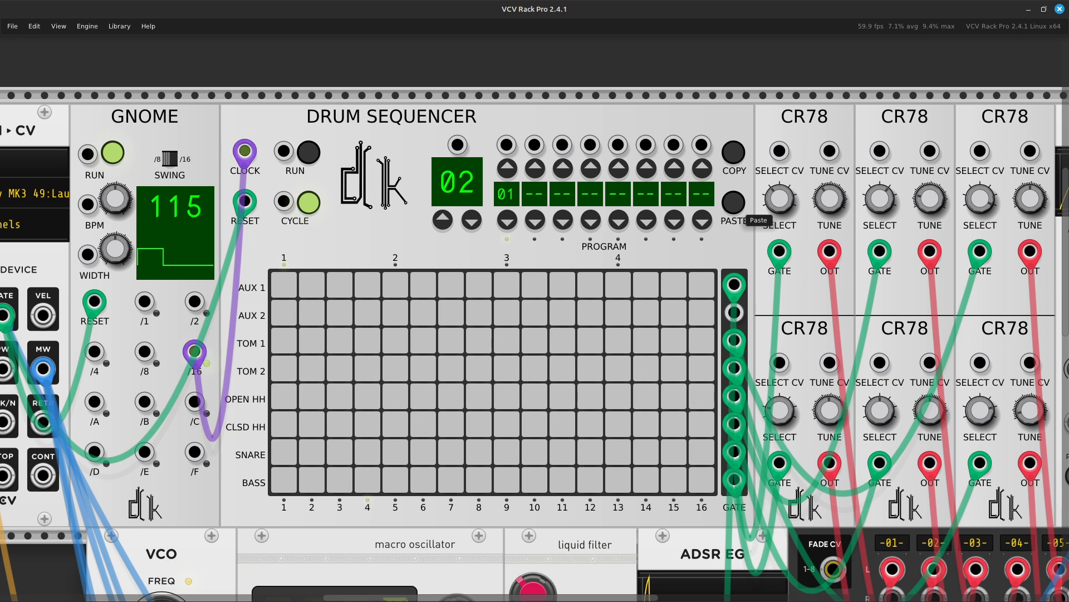
{"action": "left_click", "coordinate": [733, 203]}
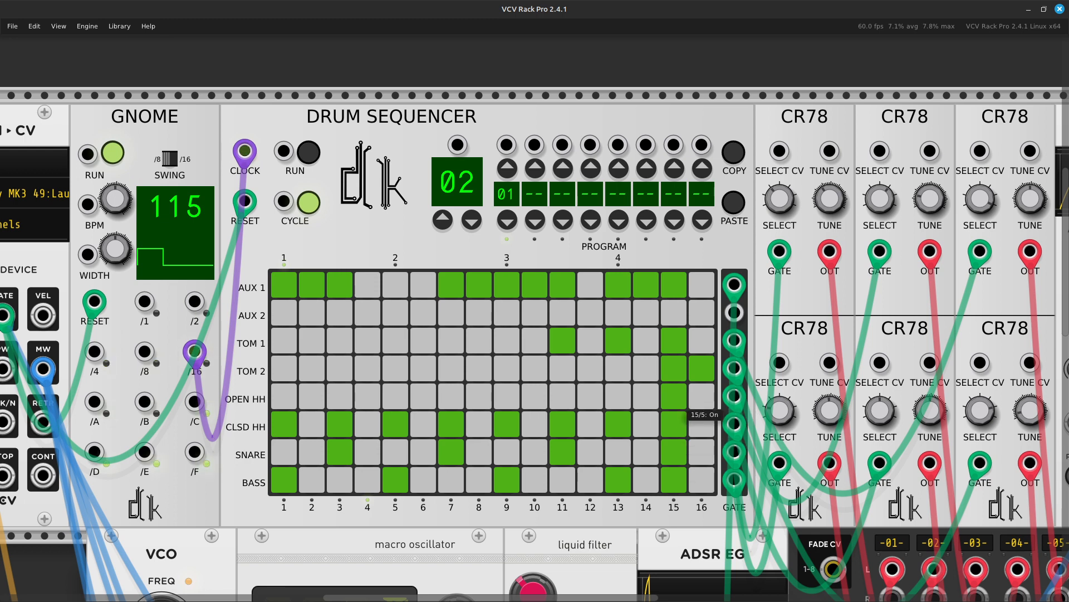
Switch on TOM 2 steps 13 and 14 in the drum sequencer's program 02
{"action": "left_click", "coordinate": [647, 369]}
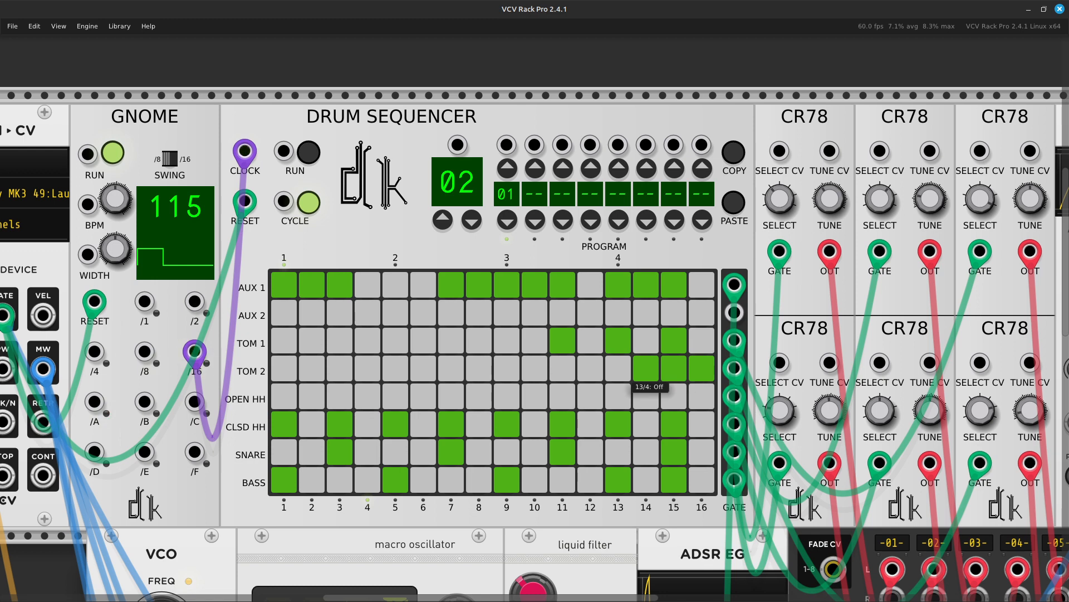
{"action": "left_click", "coordinate": [619, 370]}
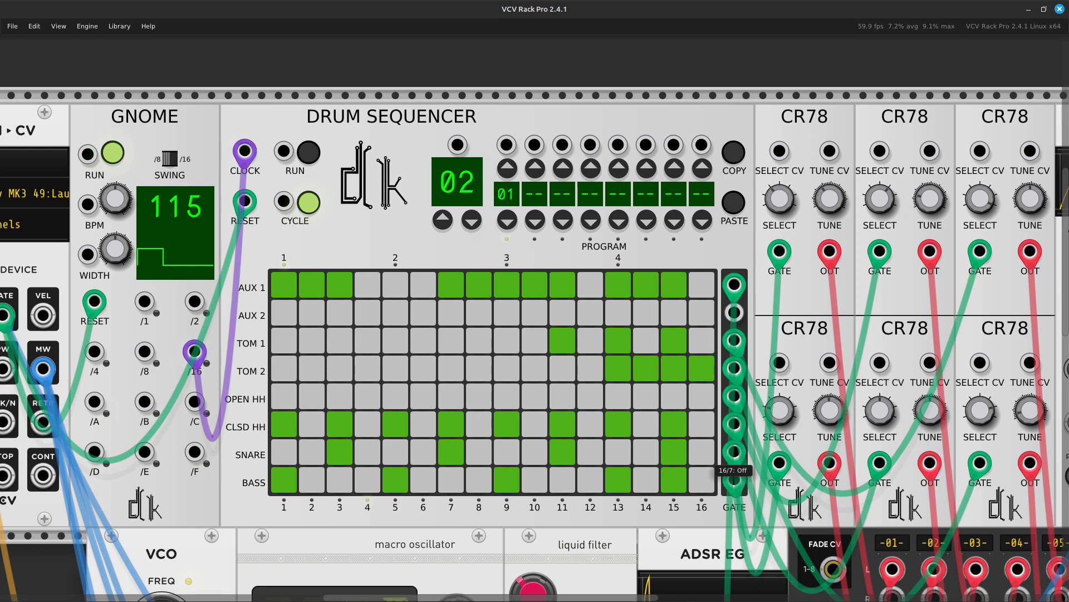
{"action": "left_click", "coordinate": [707, 459]}
{"action": "left_click", "coordinate": [707, 459]}
In program 02, switch on OPEN HH steps 15 and 16 and switch off CLSD HH step 15
{"action": "left_click", "coordinate": [706, 401]}
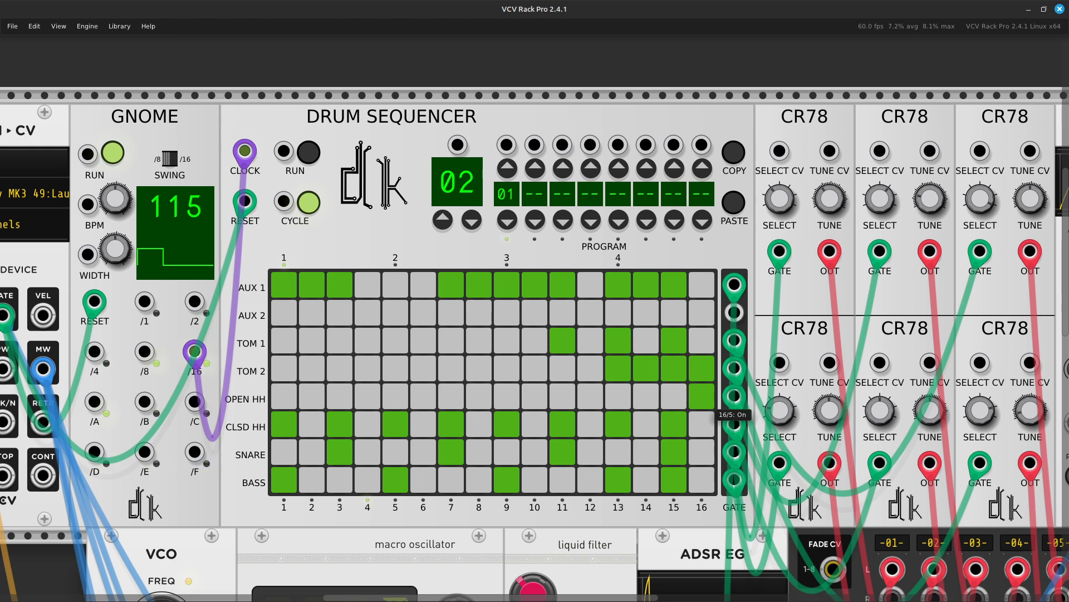
{"action": "left_click", "coordinate": [675, 398]}
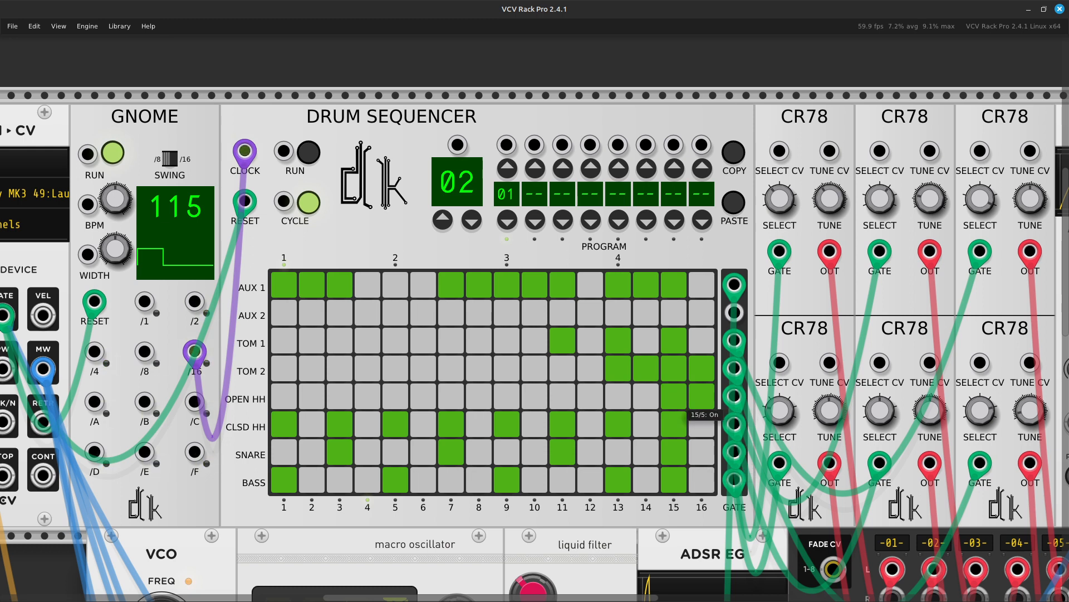
{"action": "left_click", "coordinate": [675, 428]}
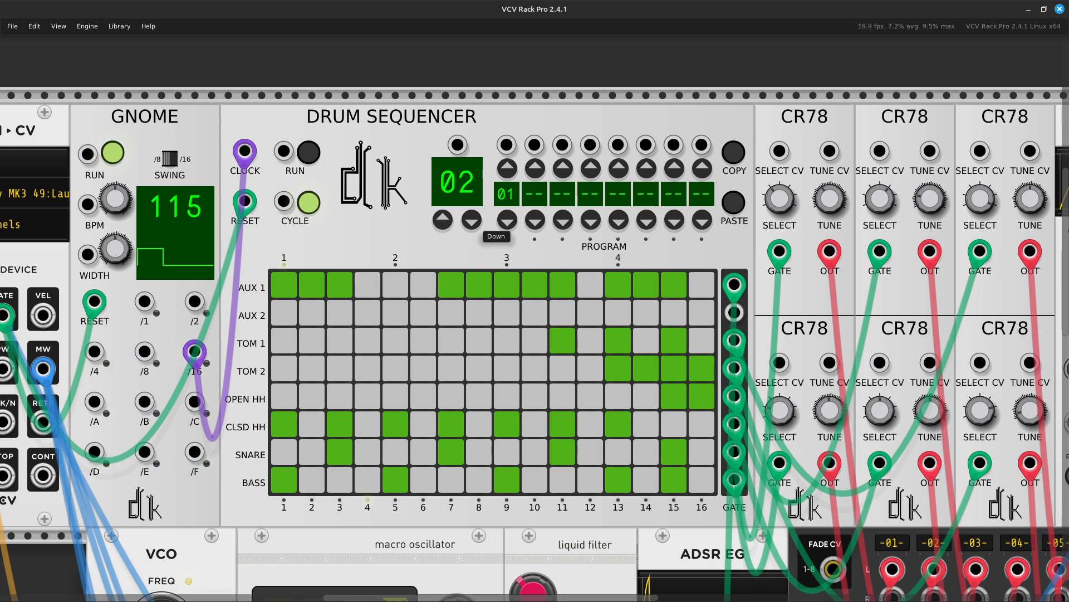
Switch off CLSD HH step 15 in program 01, and set the second slot of the program chain to 02
{"action": "left_click", "coordinate": [472, 220]}
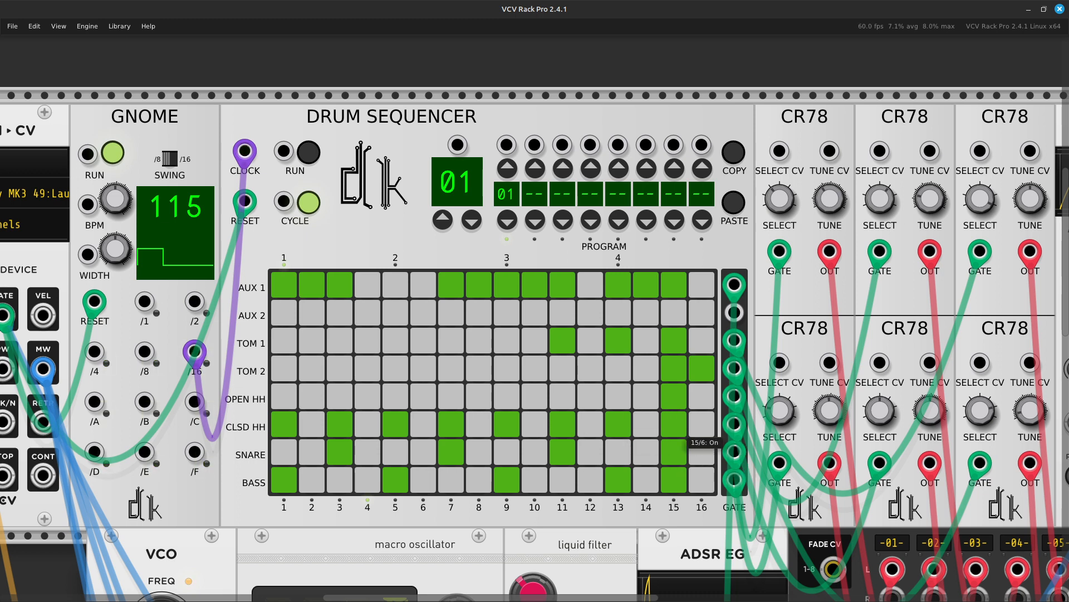
{"action": "left_click", "coordinate": [677, 428]}
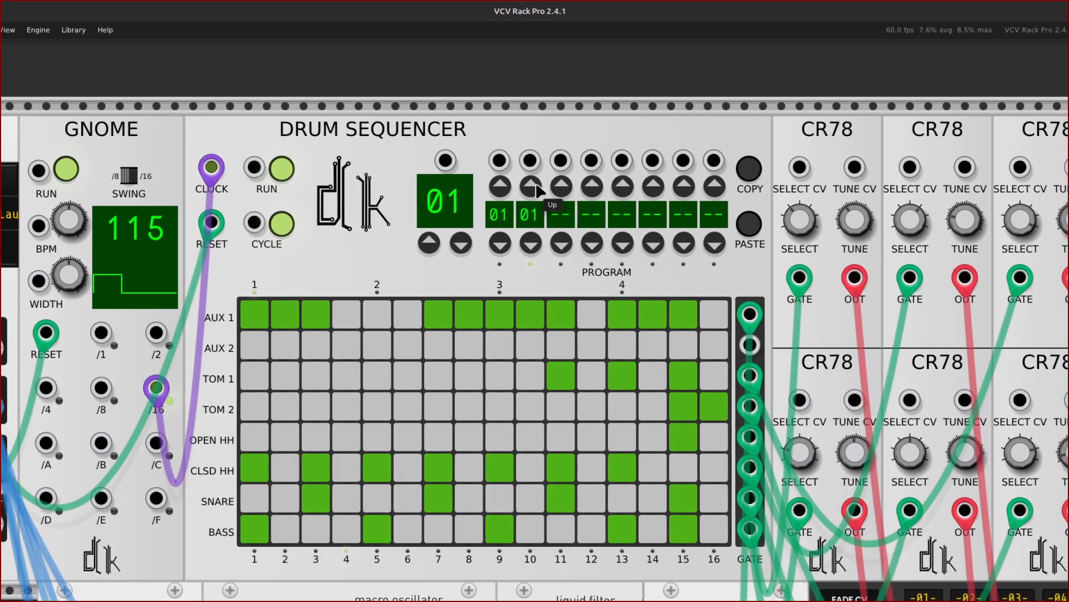
{"action": "left_click", "coordinate": [535, 188]}
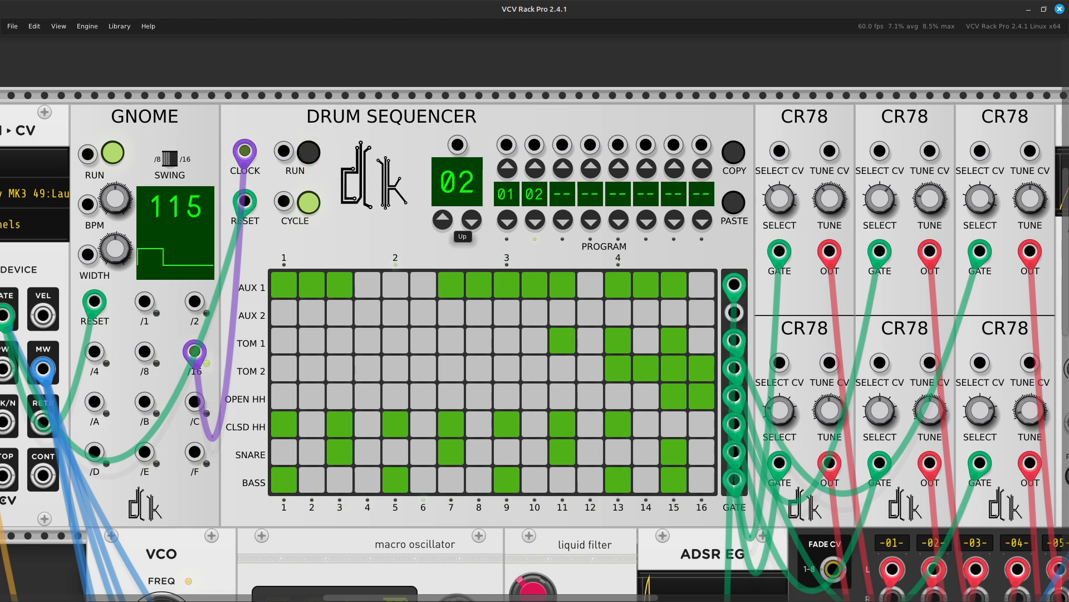
Compare program 01 with program 02, and switch on TOM 1 steps 14 and 16 in program 02
{"action": "left_click", "coordinate": [471, 221]}
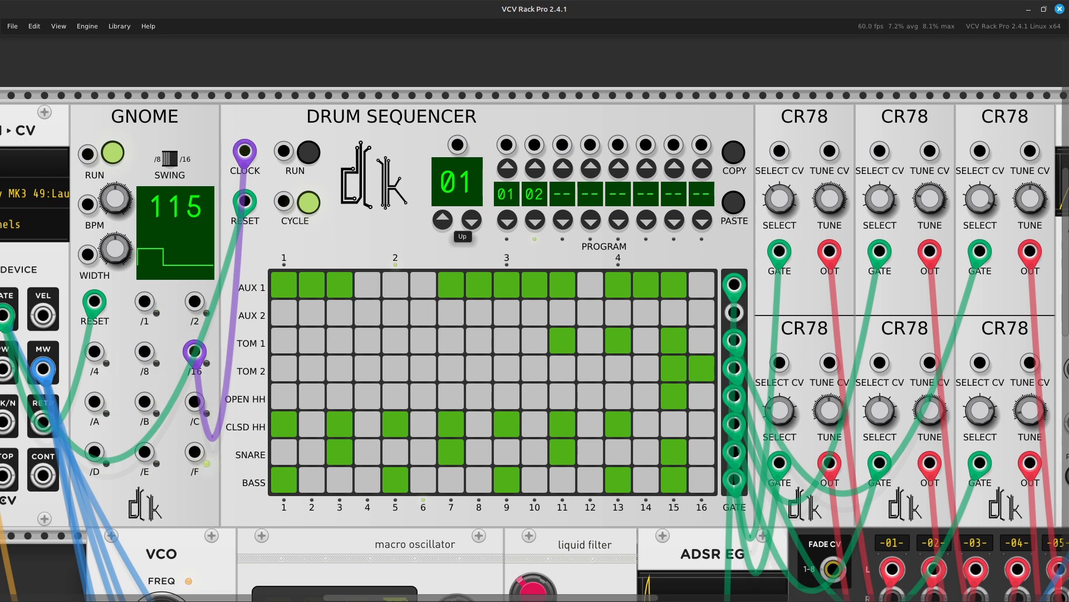
{"action": "left_click", "coordinate": [443, 220]}
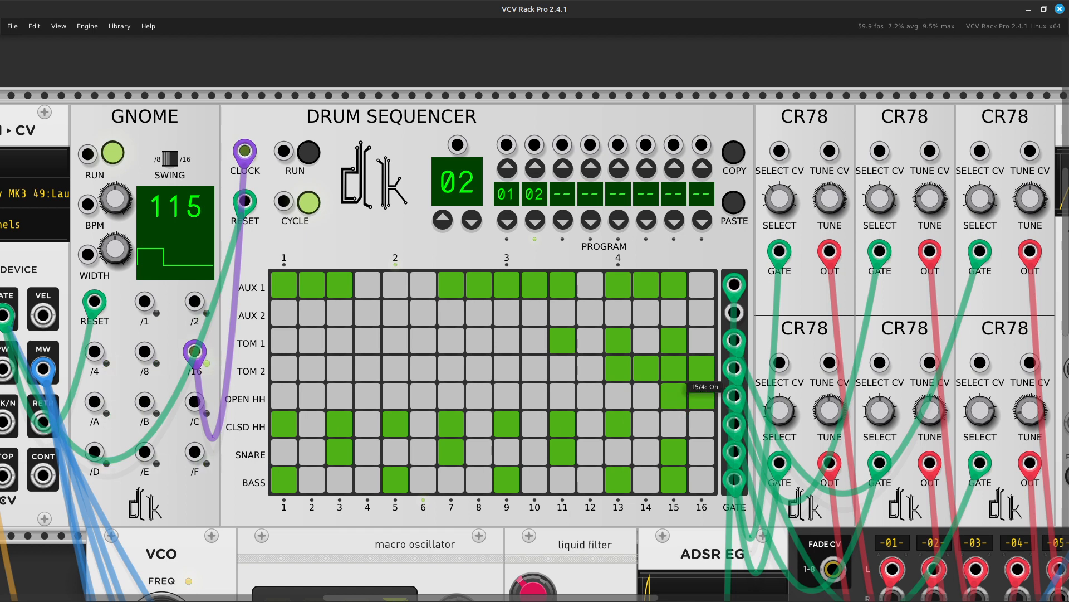
{"action": "left_click", "coordinate": [646, 341]}
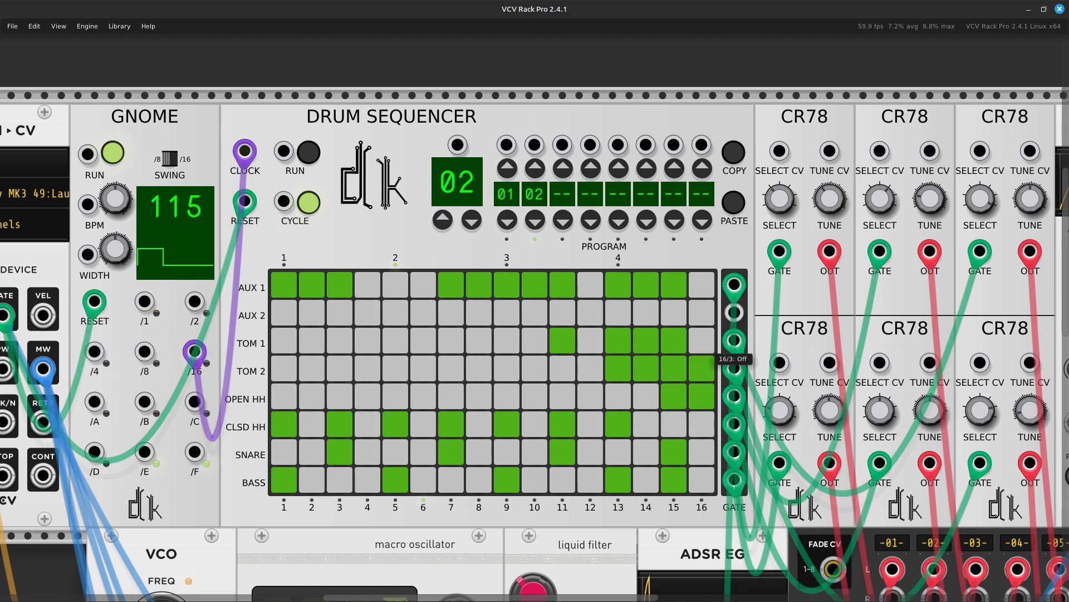
{"action": "left_click", "coordinate": [702, 341]}
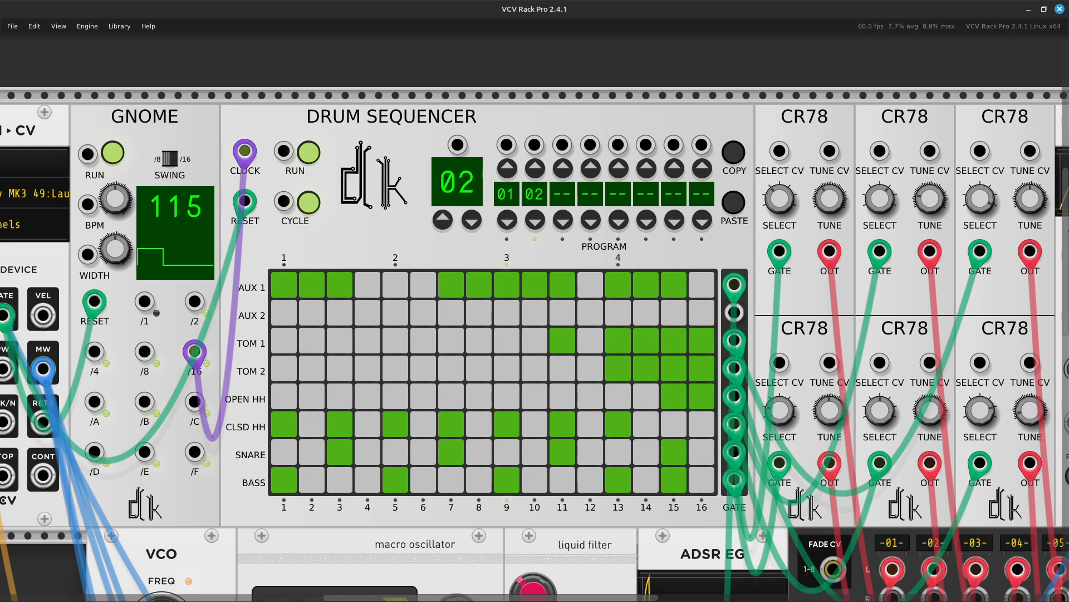
Set the patch's cable tension to 27.1%
{"action": "scroll", "coordinate": [535, 335], "scroll_direction": "down", "scroll_amount": 5}
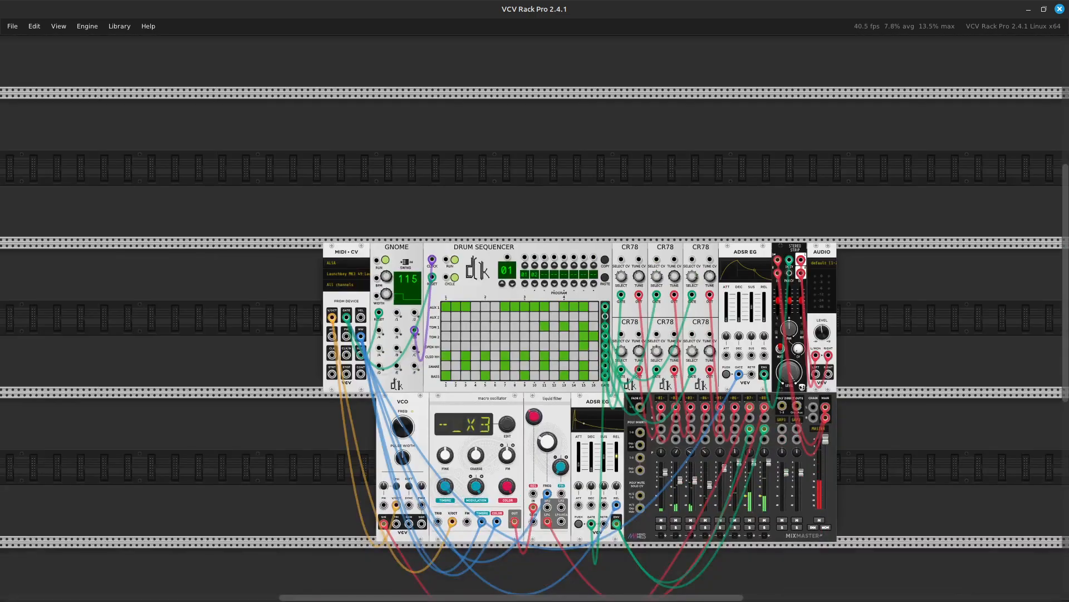
{"action": "key", "text": "Right"}
{"action": "key", "text": "Down"}
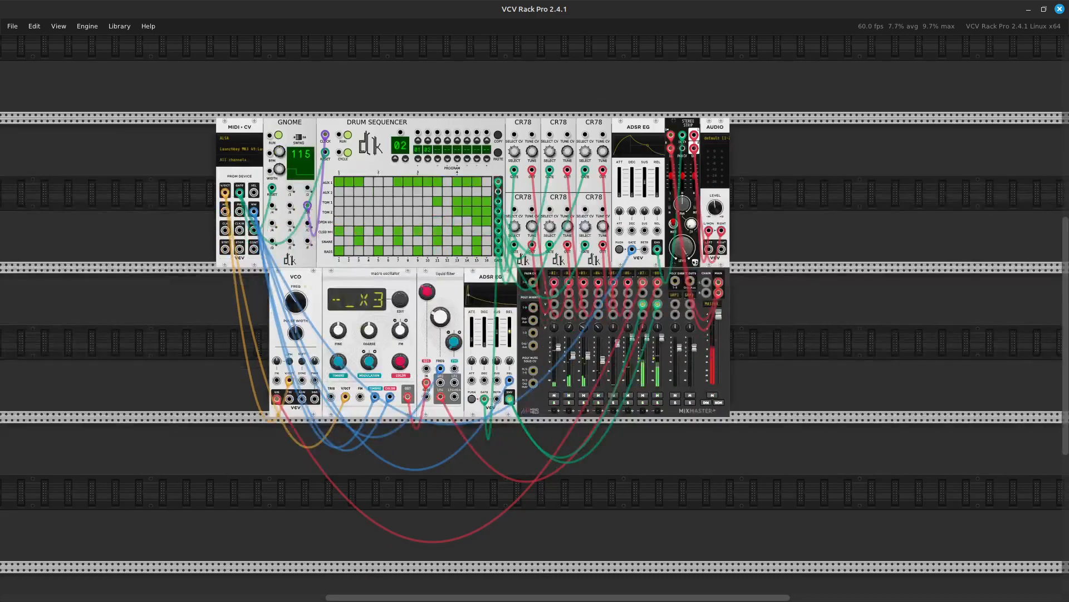
{"action": "scroll", "coordinate": [309, 207], "scroll_direction": "up", "scroll_amount": 4}
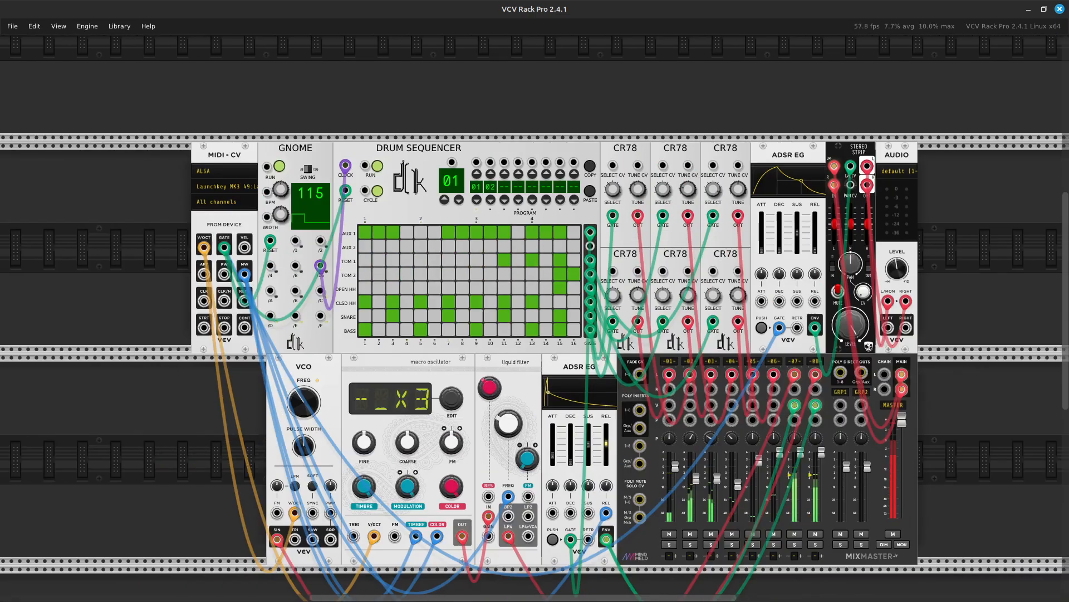
{"action": "key", "text": "Up"}
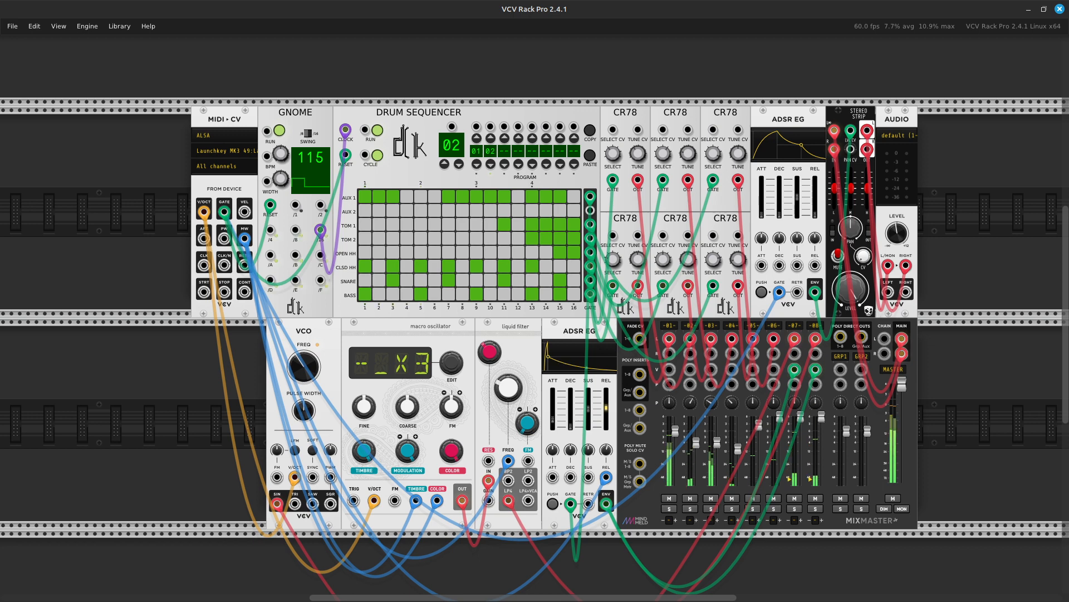
{"action": "left_click", "coordinate": [59, 26]}
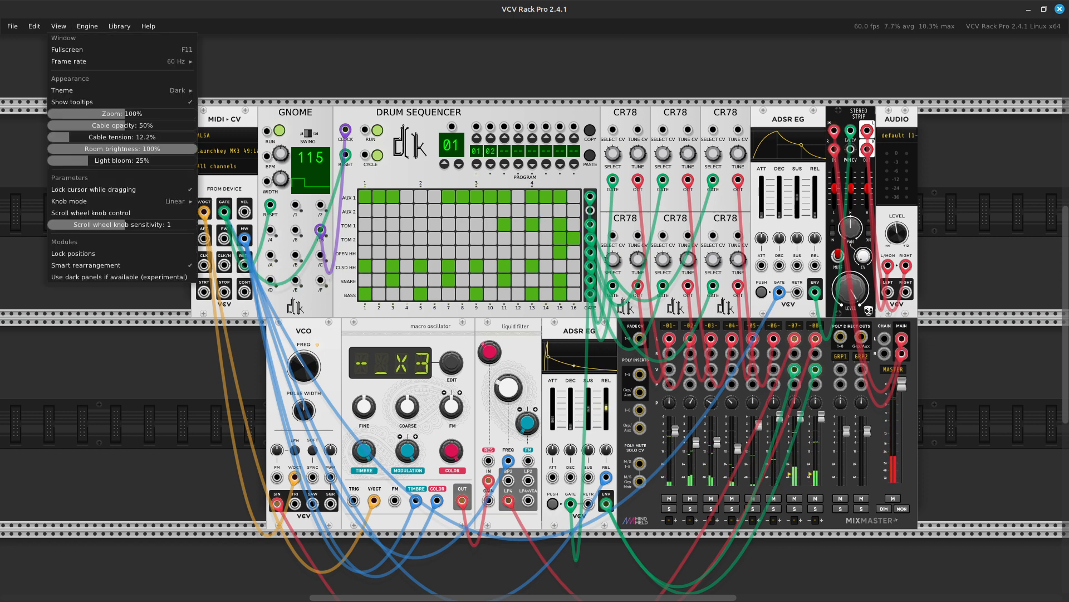
{"action": "mouse_move", "coordinate": [112, 61]}
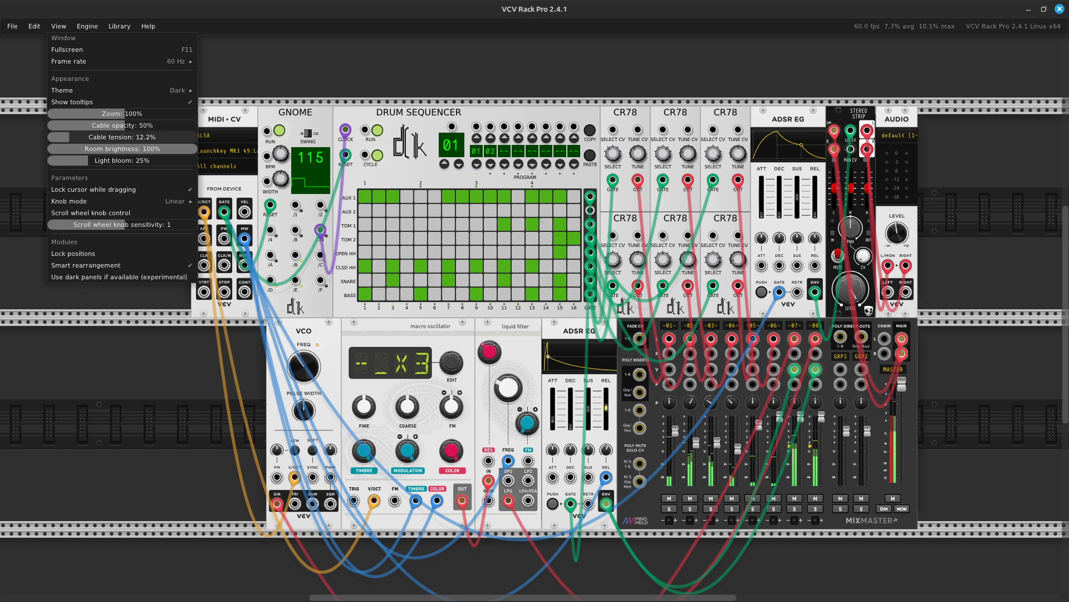
{"action": "left_click_drag", "start_coordinate": [122, 137], "coordinate": [144, 137]}
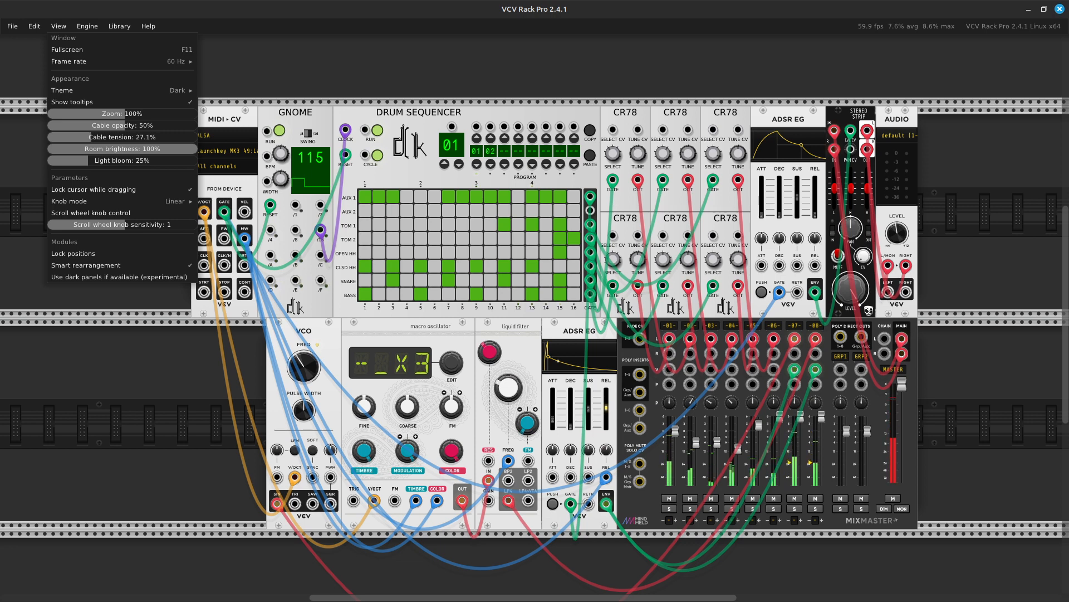
{"action": "key", "text": "Escape"}
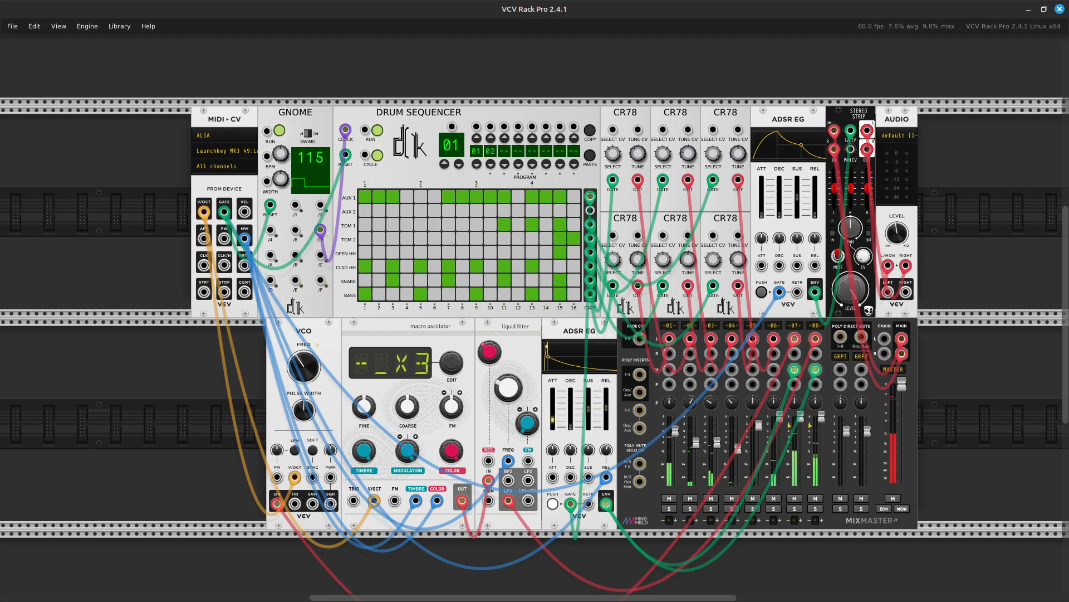
Start saving the patch as a new file in the VCV Rack Instruments & Effects patches folder
{"action": "left_click", "coordinate": [12, 27]}
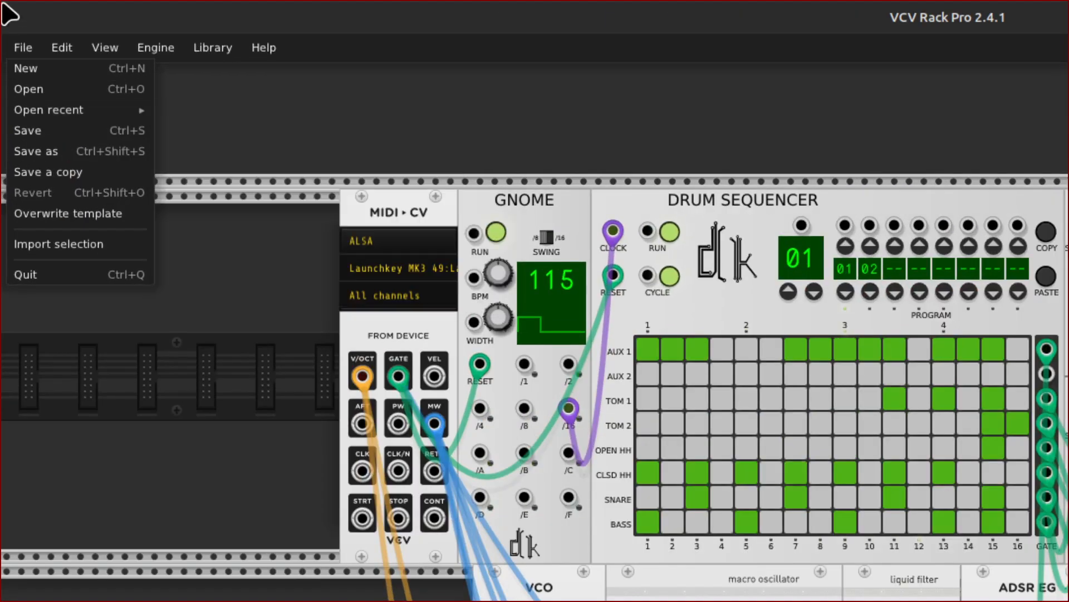
{"action": "left_click", "coordinate": [71, 151]}
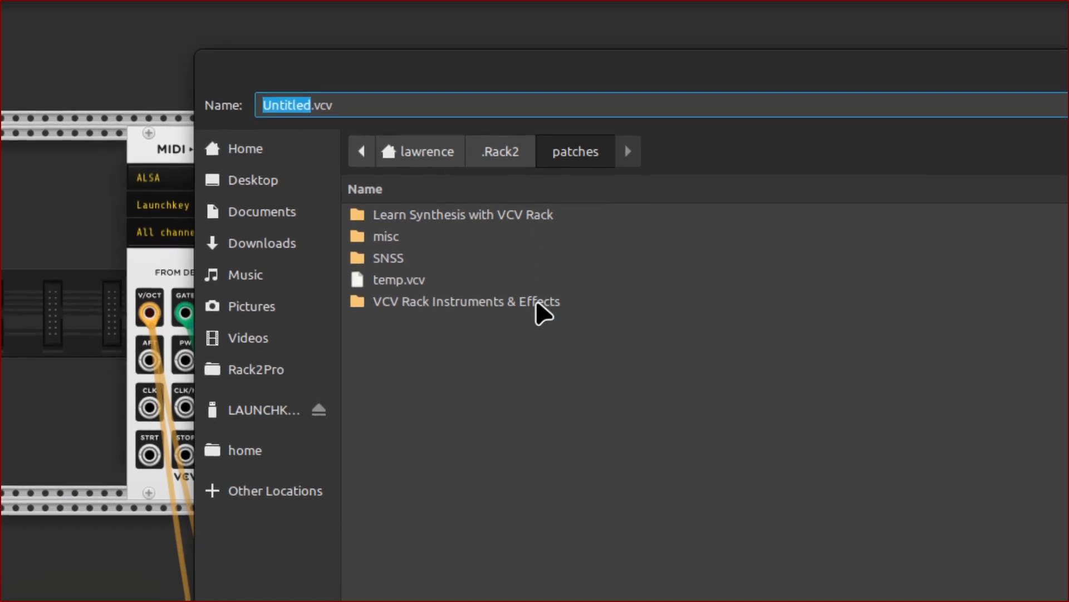
{"action": "double_click", "coordinate": [549, 368]}
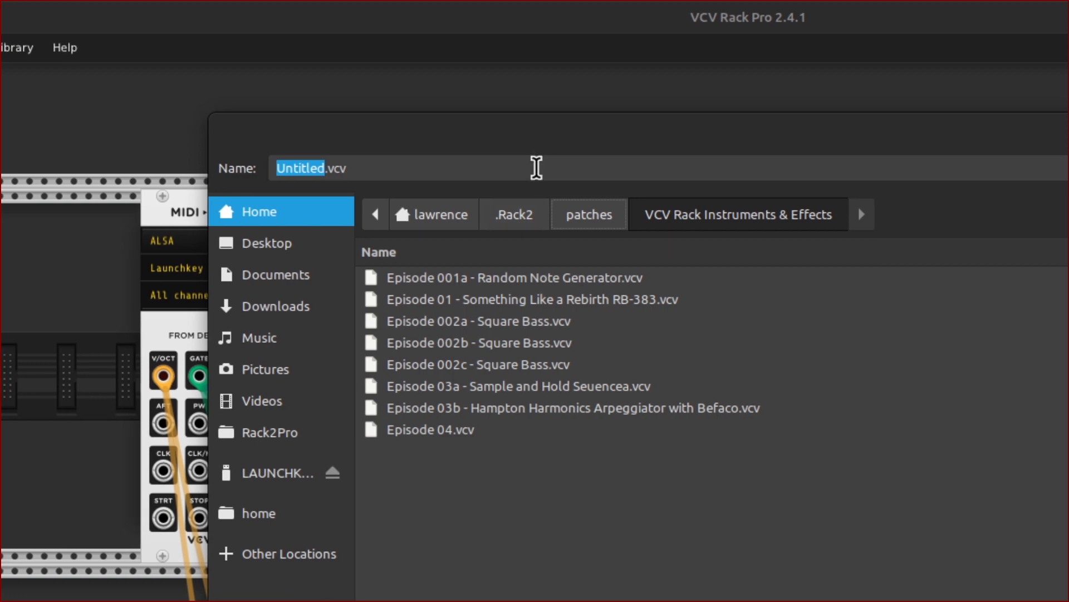
Name the patch file Episode 04b.vcv and save it
{"action": "left_click", "coordinate": [537, 168]}
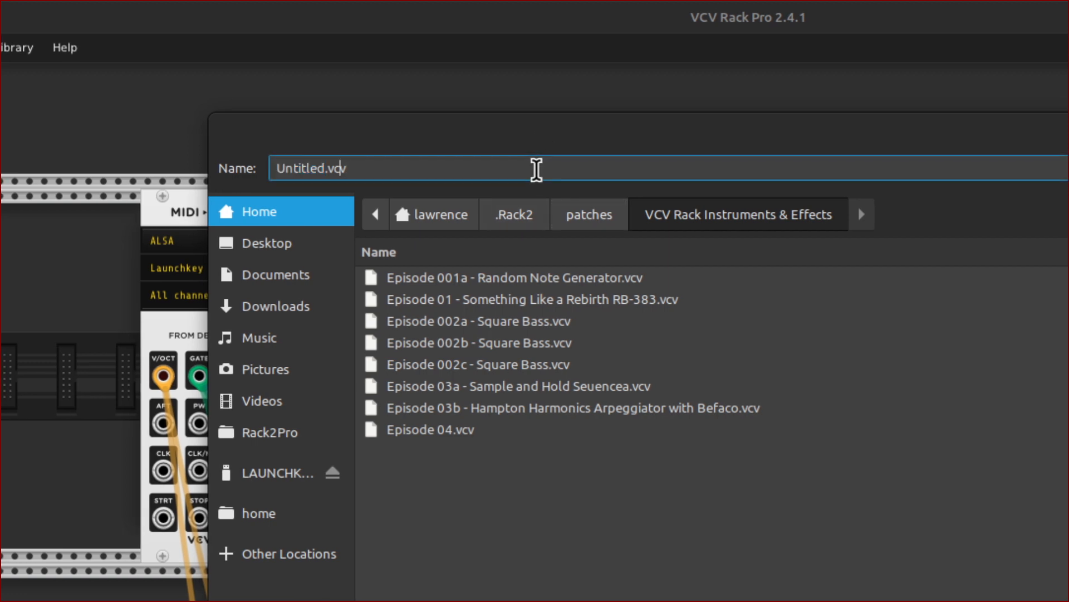
{"action": "key", "text": "Delete"}
{"action": "key", "text": "Delete"}
{"action": "key", "text": "Delete"}
{"action": "key", "text": "Delete"}
{"action": "key", "text": "Delete"}
{"action": "key", "text": "Delete"}
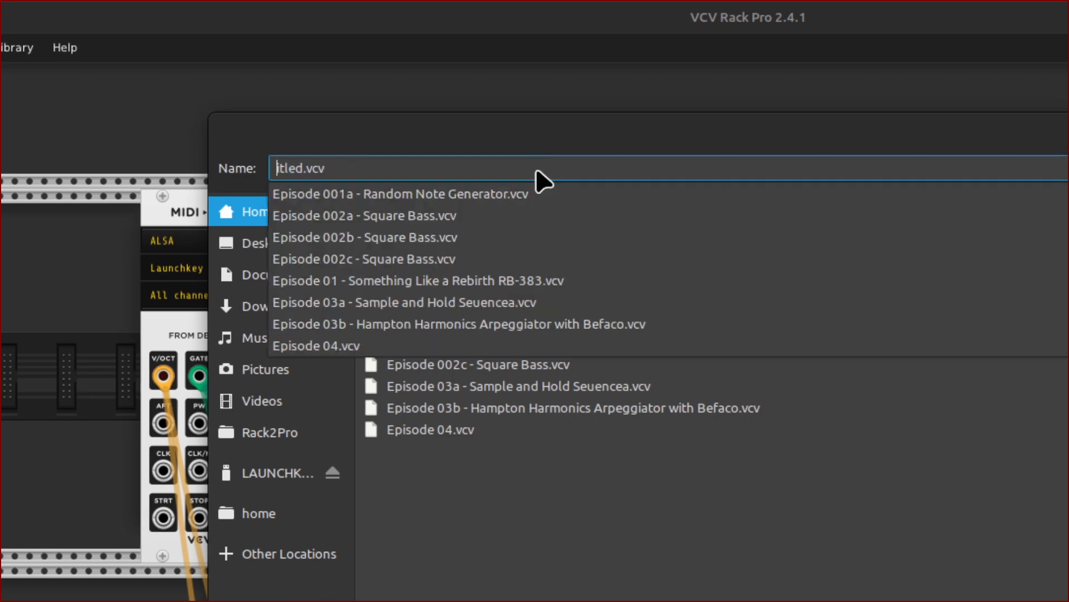
{"action": "key", "text": "Delete"}
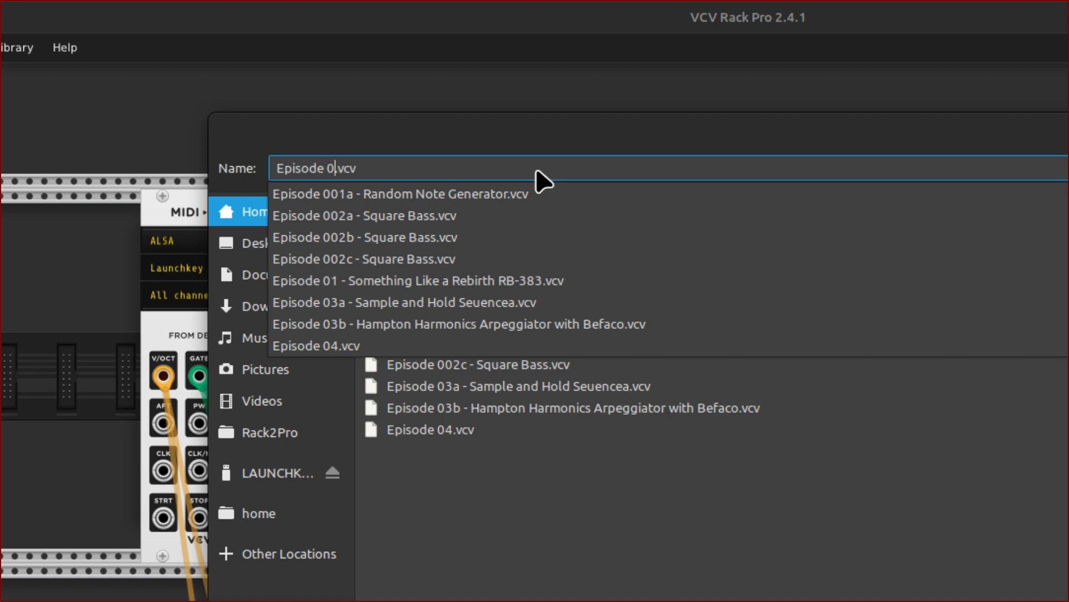
{"action": "type", "text": "4"}
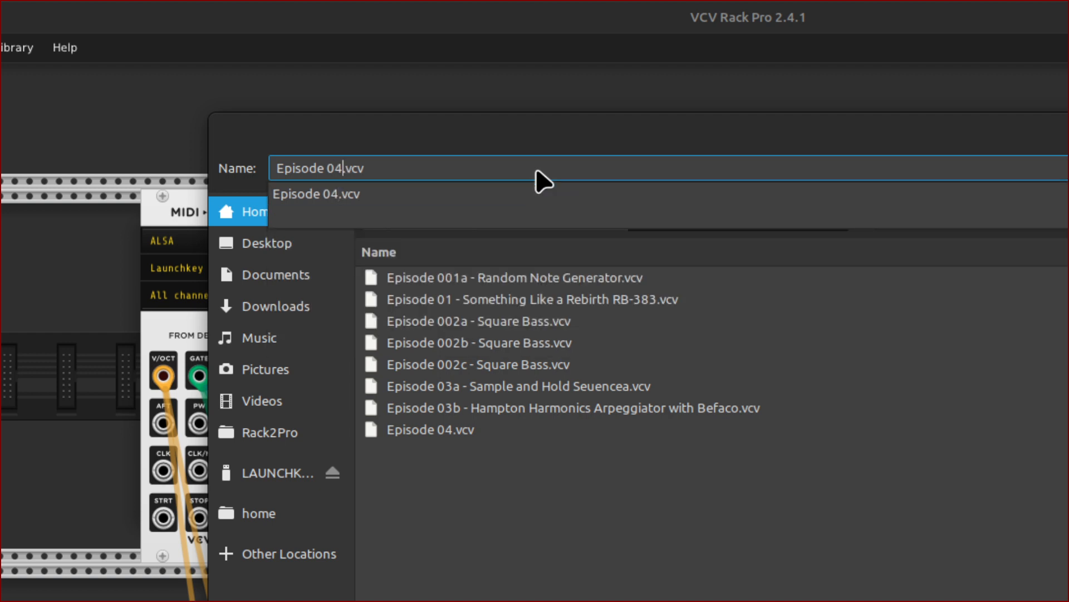
{"action": "type", "text": "v"}
{"action": "key", "text": "BackSpace"}
{"action": "type", "text": "b"}
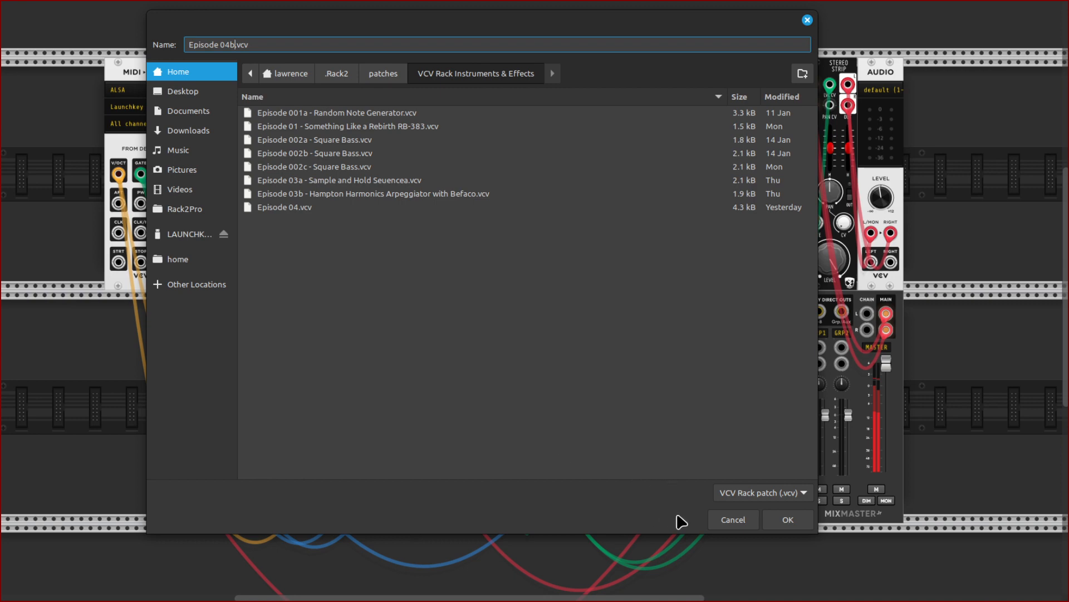
{"action": "left_click", "coordinate": [800, 524]}
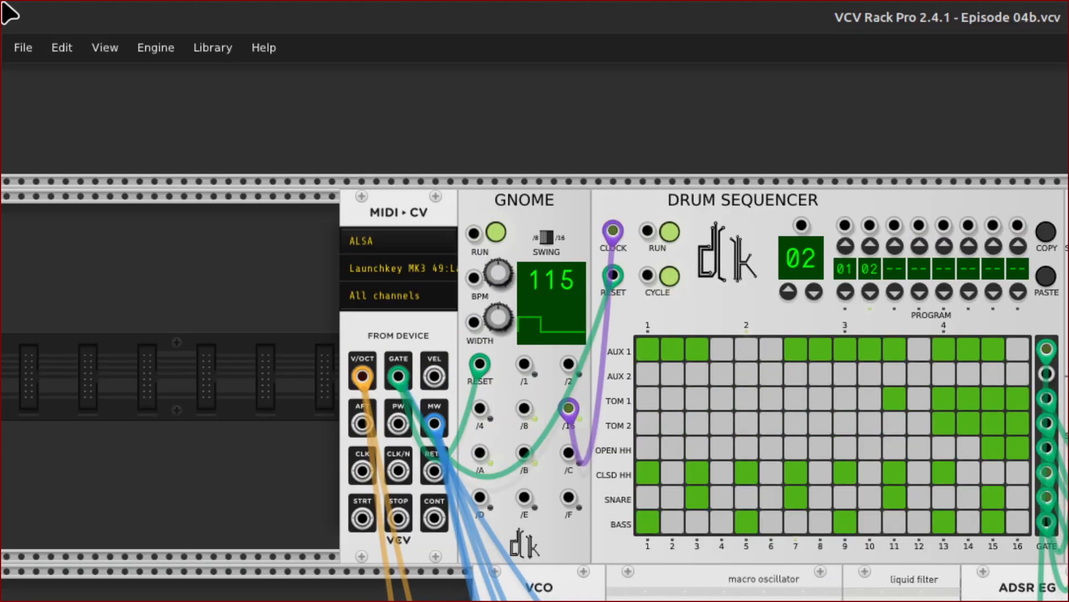
{"action": "left_click", "coordinate": [12, 49]}
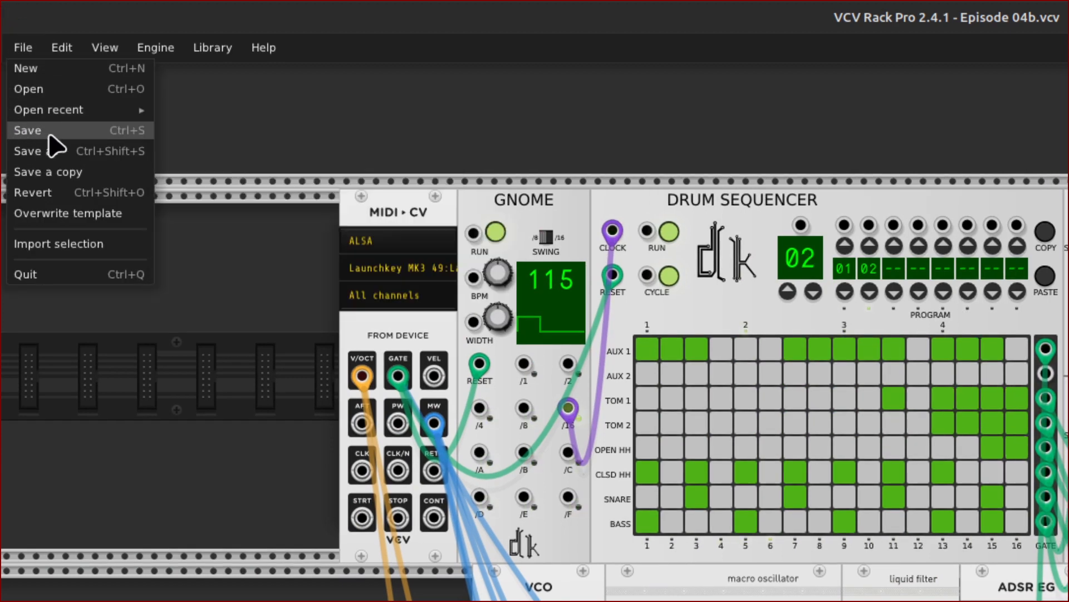
{"action": "left_click", "coordinate": [73, 159]}
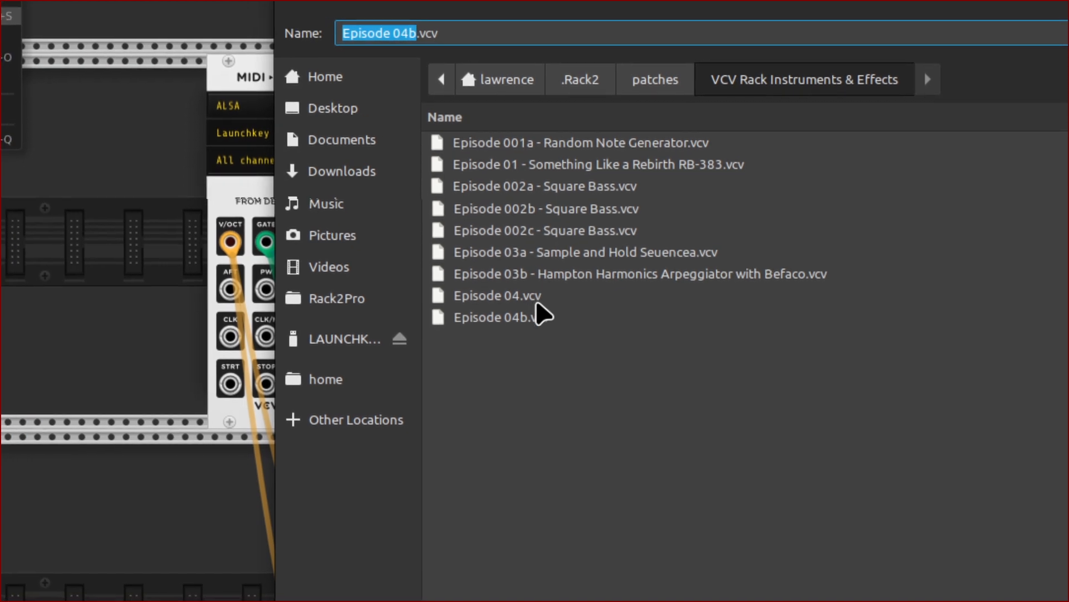
{"action": "left_click", "coordinate": [520, 298]}
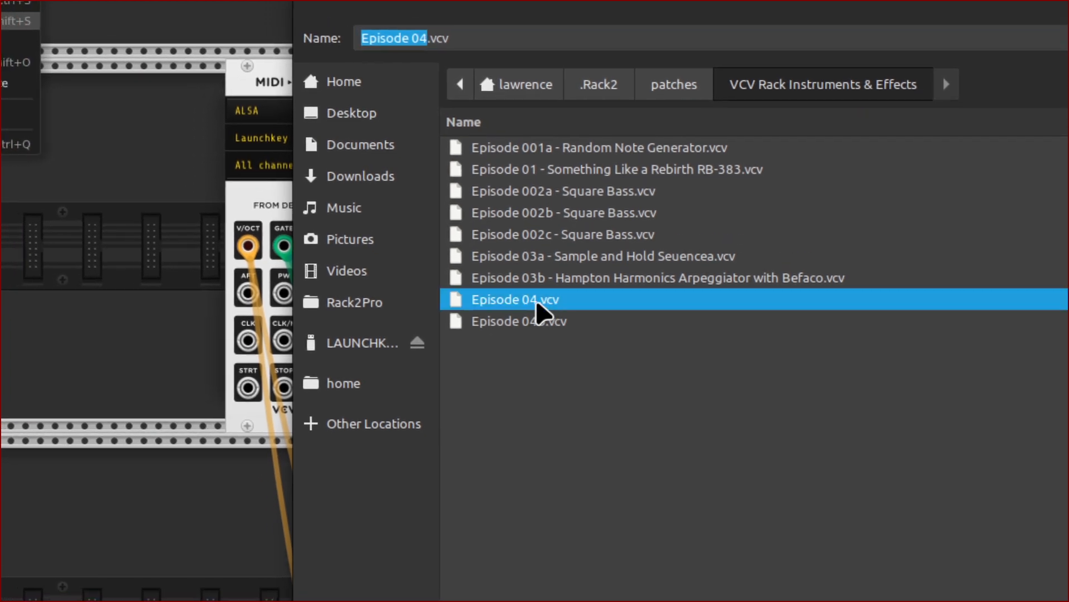
{"action": "double_click", "coordinate": [536, 302]}
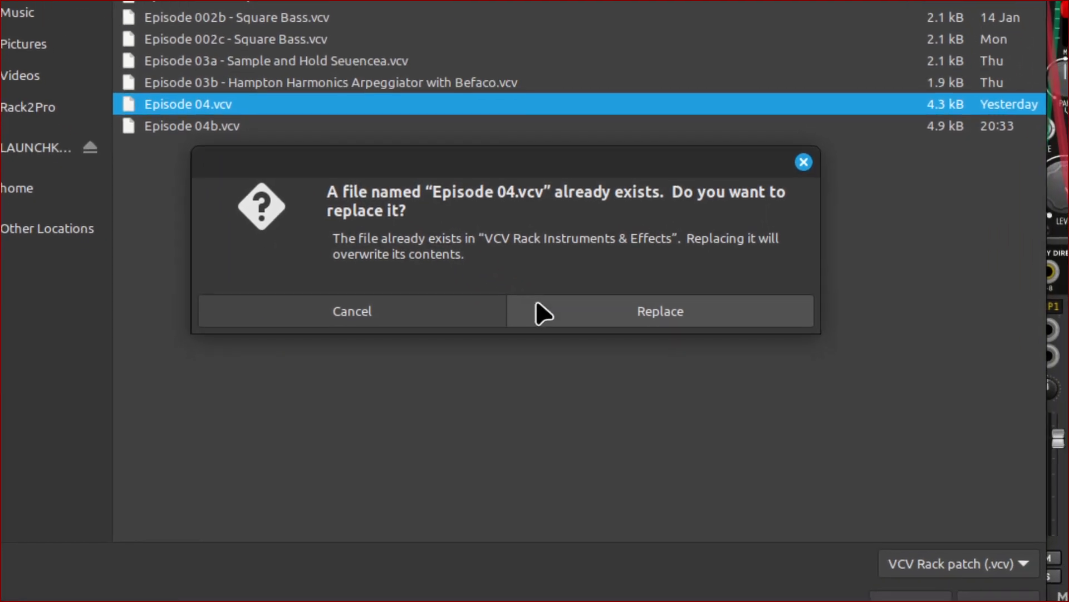
{"action": "left_click", "coordinate": [486, 304]}
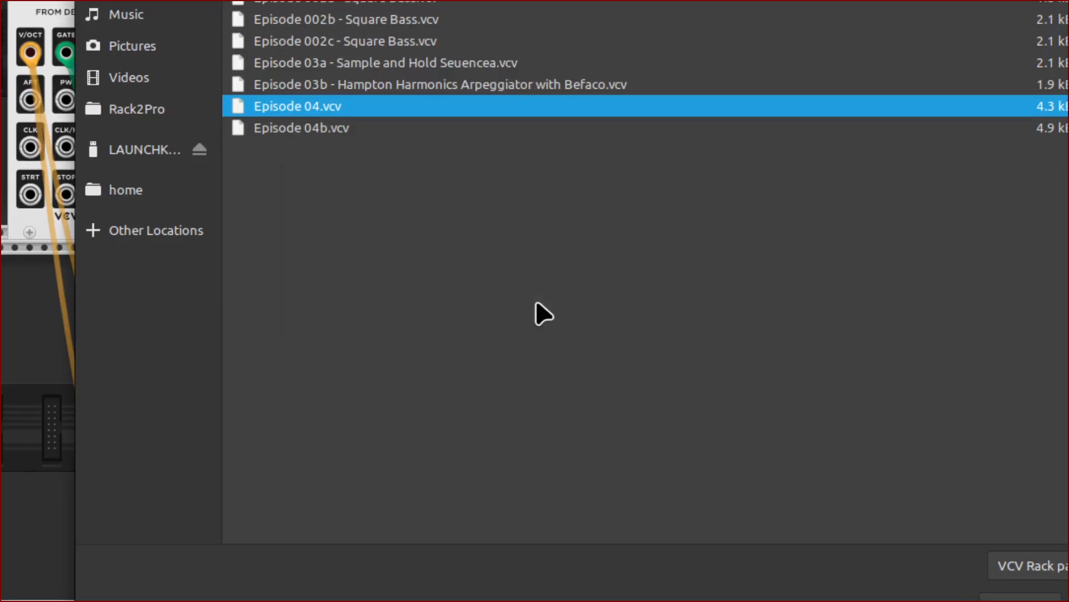
{"action": "key", "text": "Escape"}
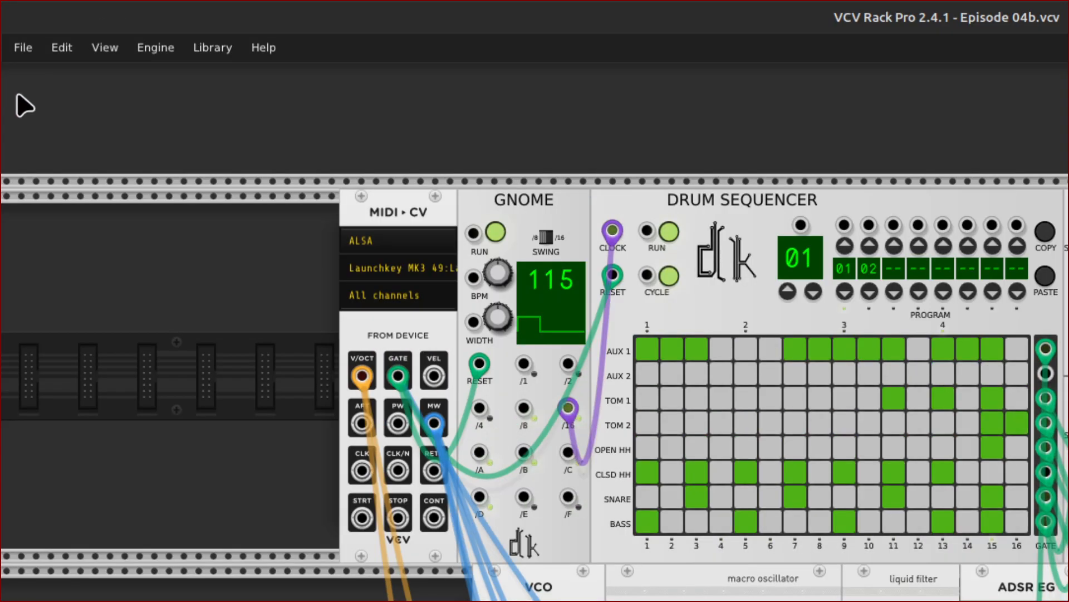
Open the earlier patch Episode 04.vcv from the VCV Rack Instruments & Effects patches folder
{"action": "left_click", "coordinate": [17, 49]}
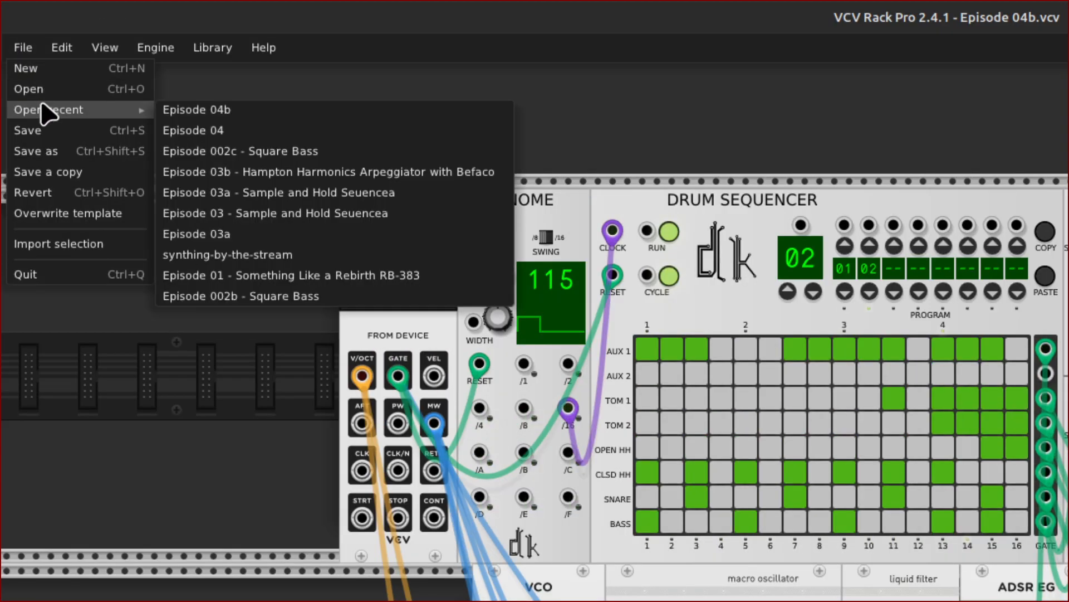
{"action": "left_click", "coordinate": [44, 93]}
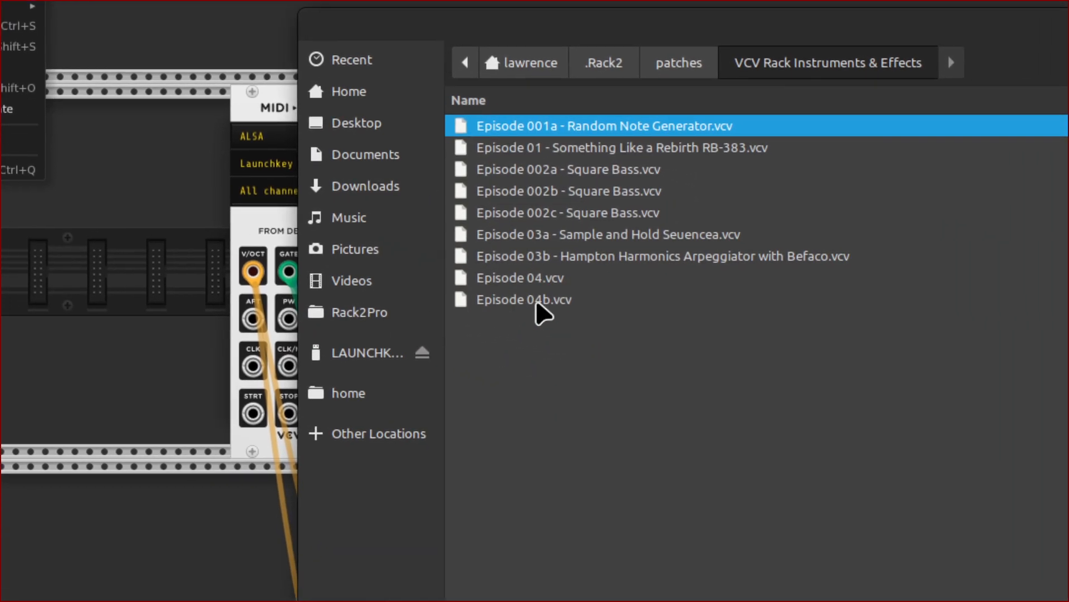
{"action": "double_click", "coordinate": [535, 301]}
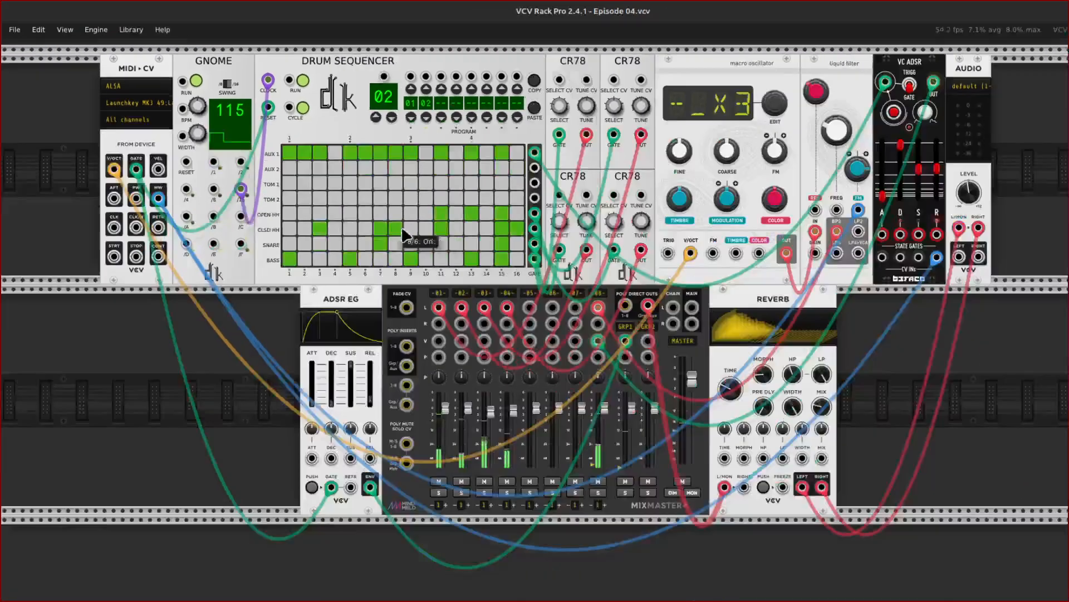
Examine the whole Episode 04 patch while it plays, including its drum sequencer, CR78 voices, oscillator and filter chain, mixer and reverb
{"action": "scroll", "coordinate": [375, 193], "scroll_direction": "up", "scroll_amount": 8}
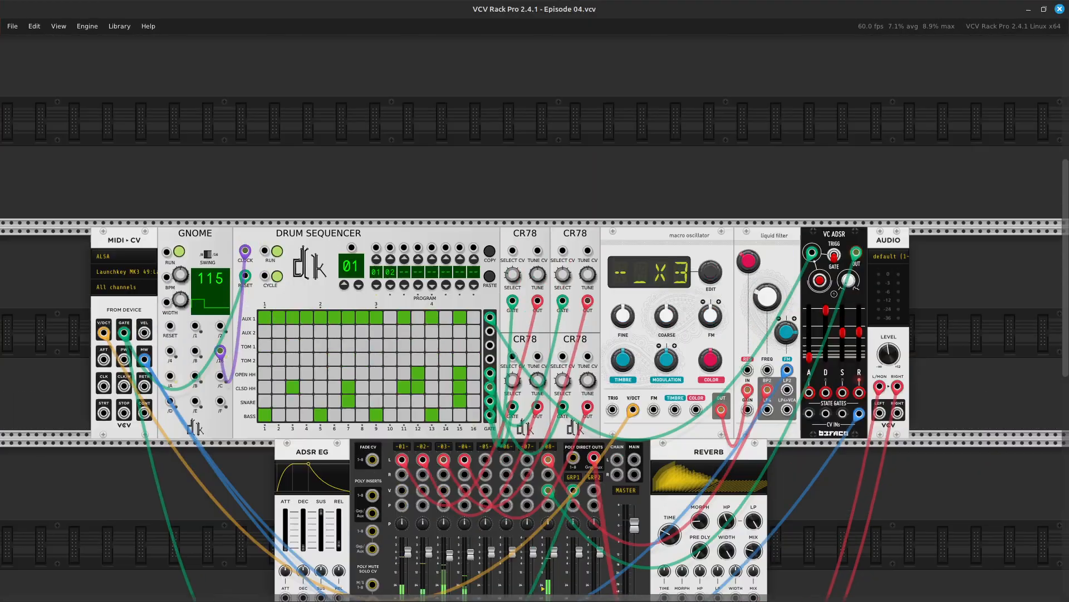
{"action": "scroll", "coordinate": [376, 194], "scroll_direction": "down", "scroll_amount": 7}
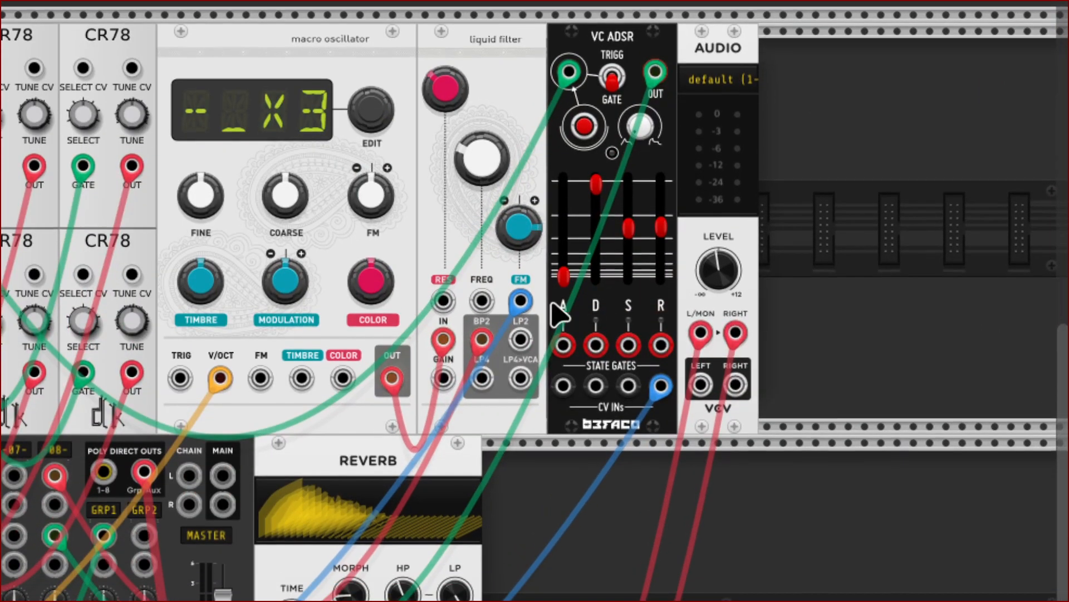
{"action": "mouse_move", "coordinate": [561, 262]}
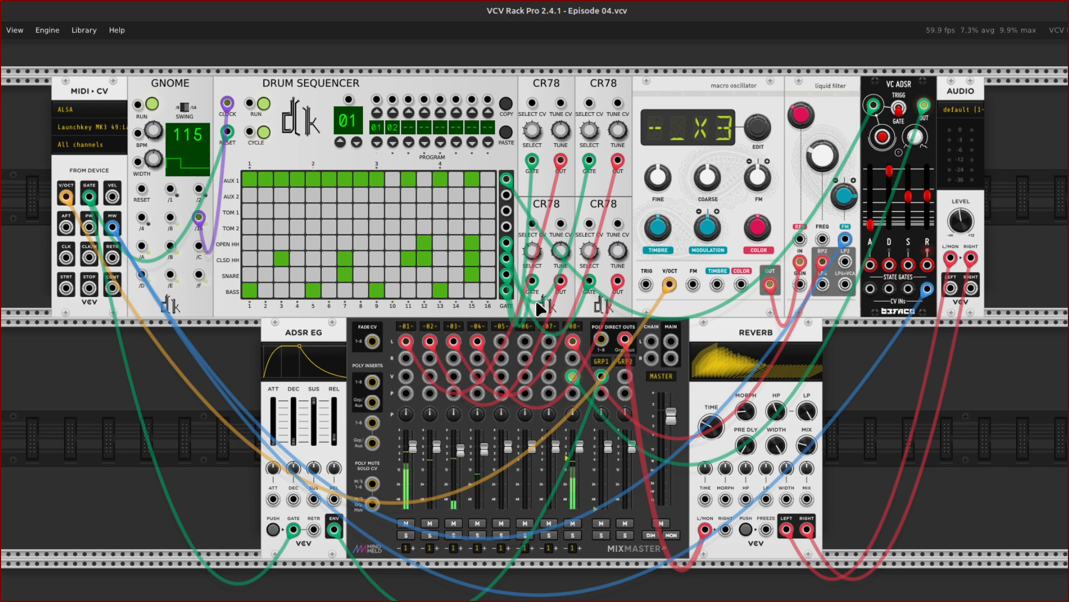
{"action": "scroll", "coordinate": [538, 308], "scroll_direction": "down", "scroll_amount": 2}
{"action": "scroll", "coordinate": [537, 308], "scroll_direction": "up", "scroll_amount": 2}
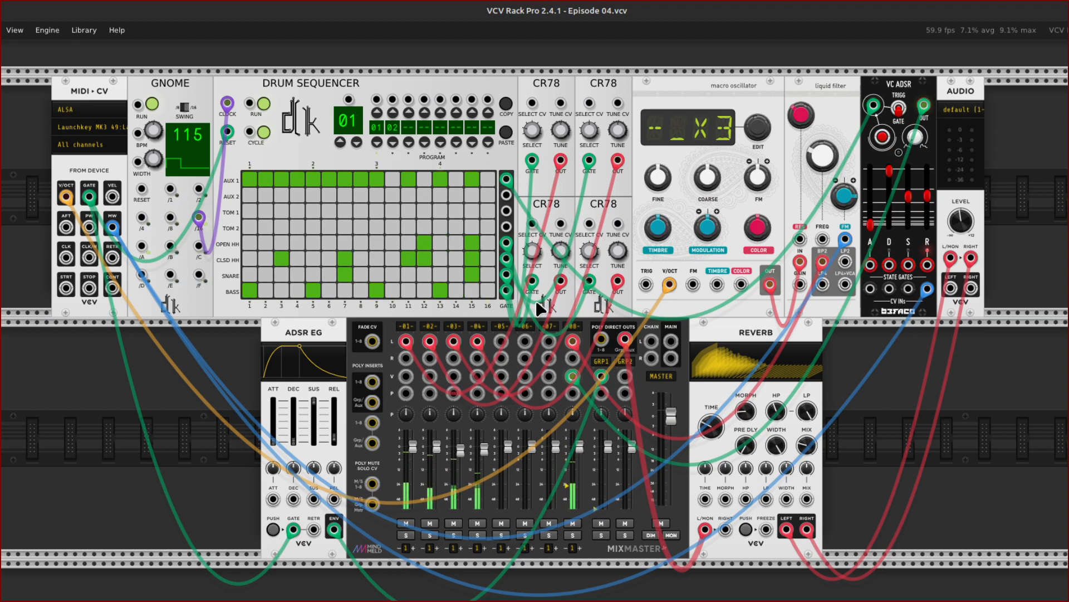
{"action": "scroll", "coordinate": [536, 302], "scroll_direction": "down", "scroll_amount": 3}
{"action": "scroll", "coordinate": [537, 302], "scroll_direction": "up", "scroll_amount": 4}
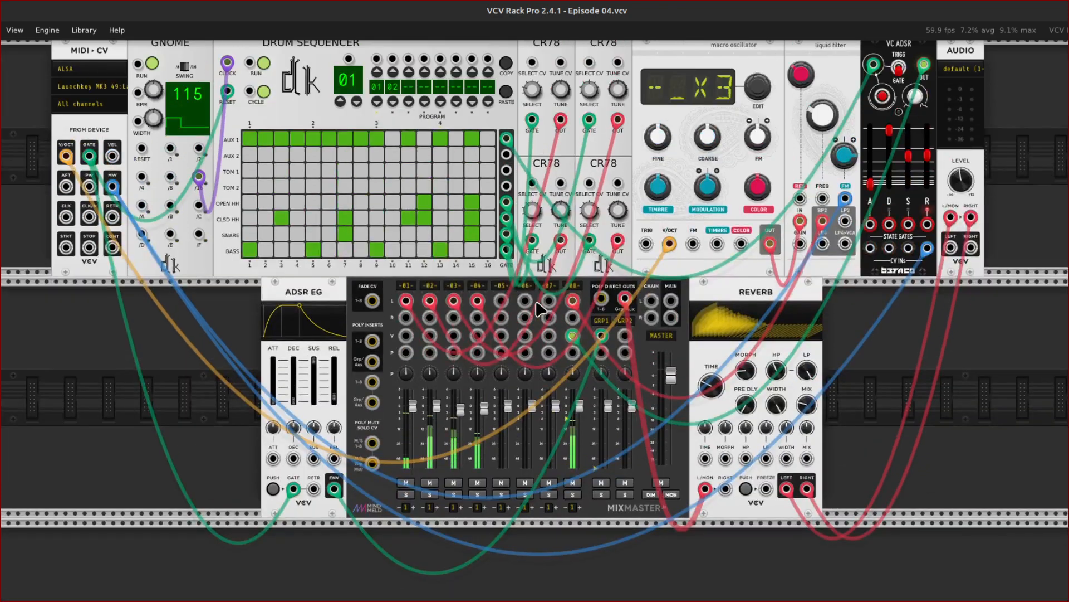
{"action": "scroll", "coordinate": [536, 301], "scroll_direction": "down", "scroll_amount": 2}
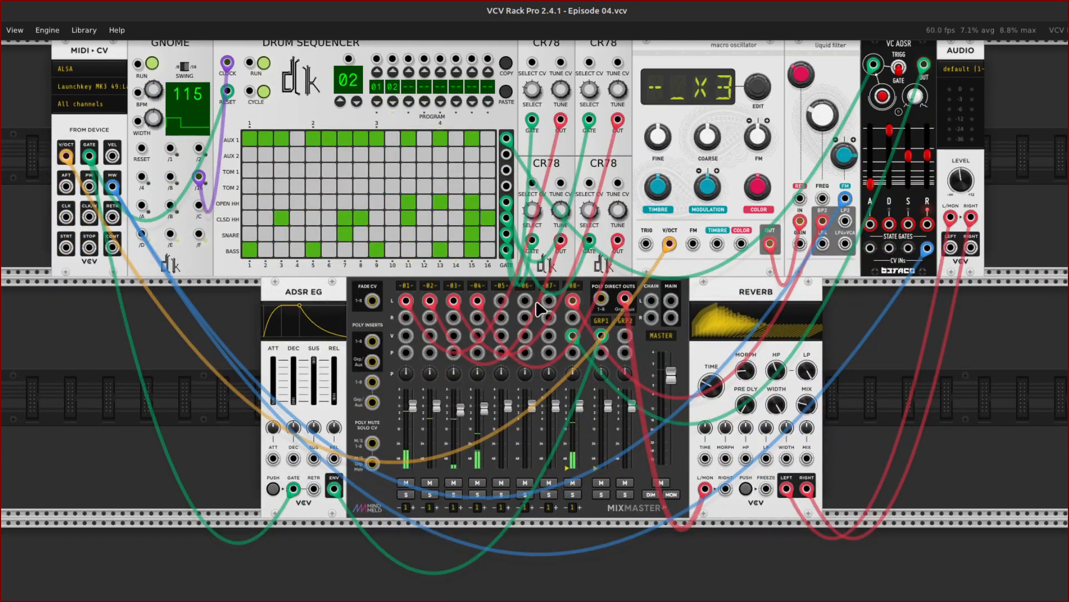